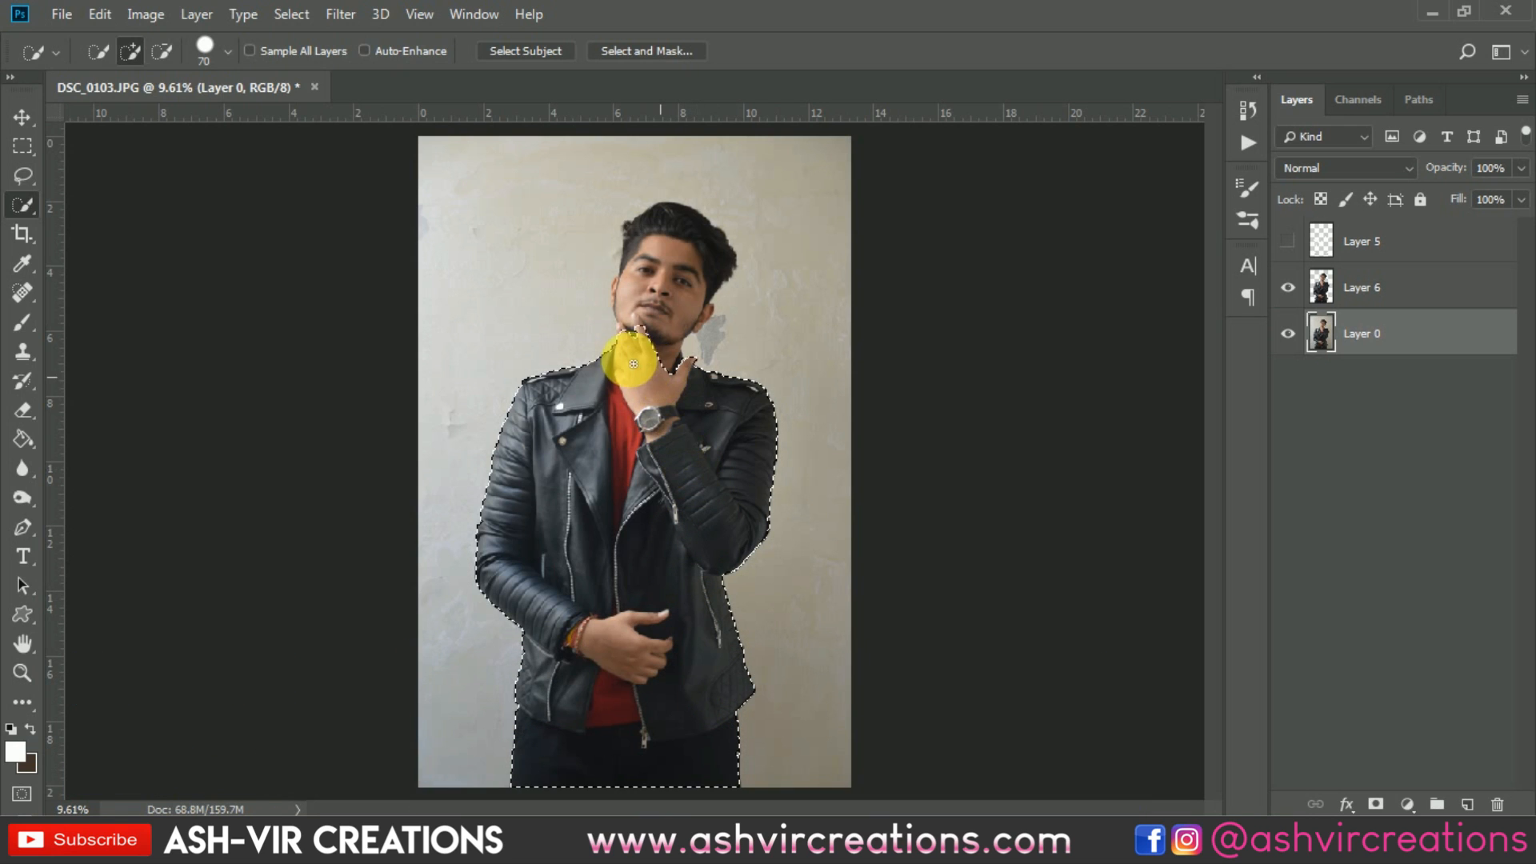
Add the man's head and the hand at his chin to the quick selection and copy the selected man to a new layer.
{"action": "mouse_move", "coordinate": [644, 255]}
{"action": "left_mouse_down"}
{"action": "mouse_move", "coordinate": [673, 240]}
{"action": "mouse_move", "coordinate": [692, 259]}
{"action": "mouse_move", "coordinate": [689, 284]}
{"action": "mouse_move", "coordinate": [646, 327]}
{"action": "left_mouse_up"}
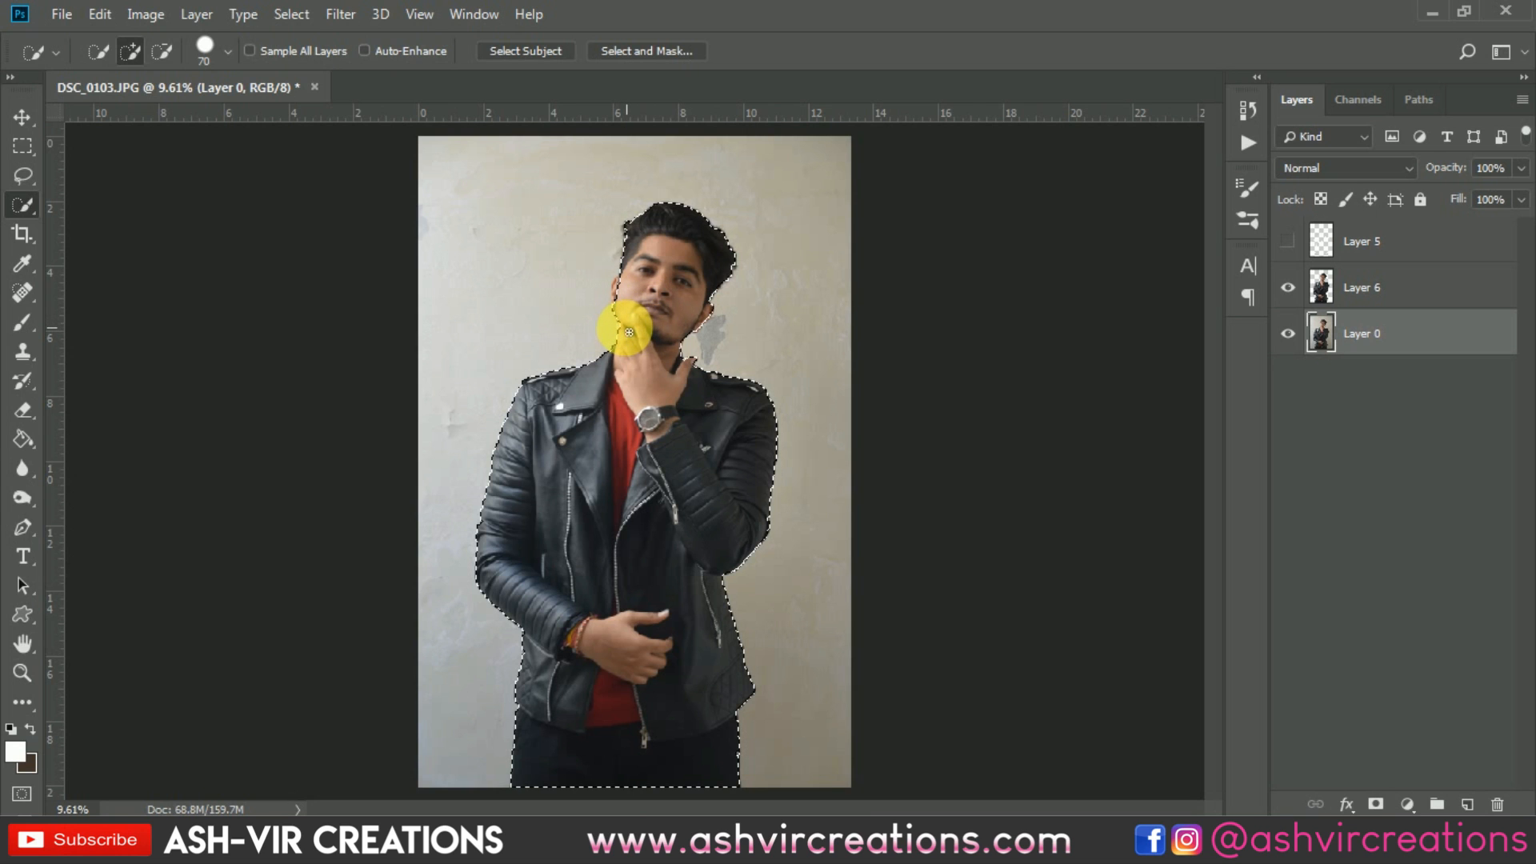
{"action": "scroll", "coordinate": [628, 292], "scroll_direction": "up", "scroll_amount": 3}
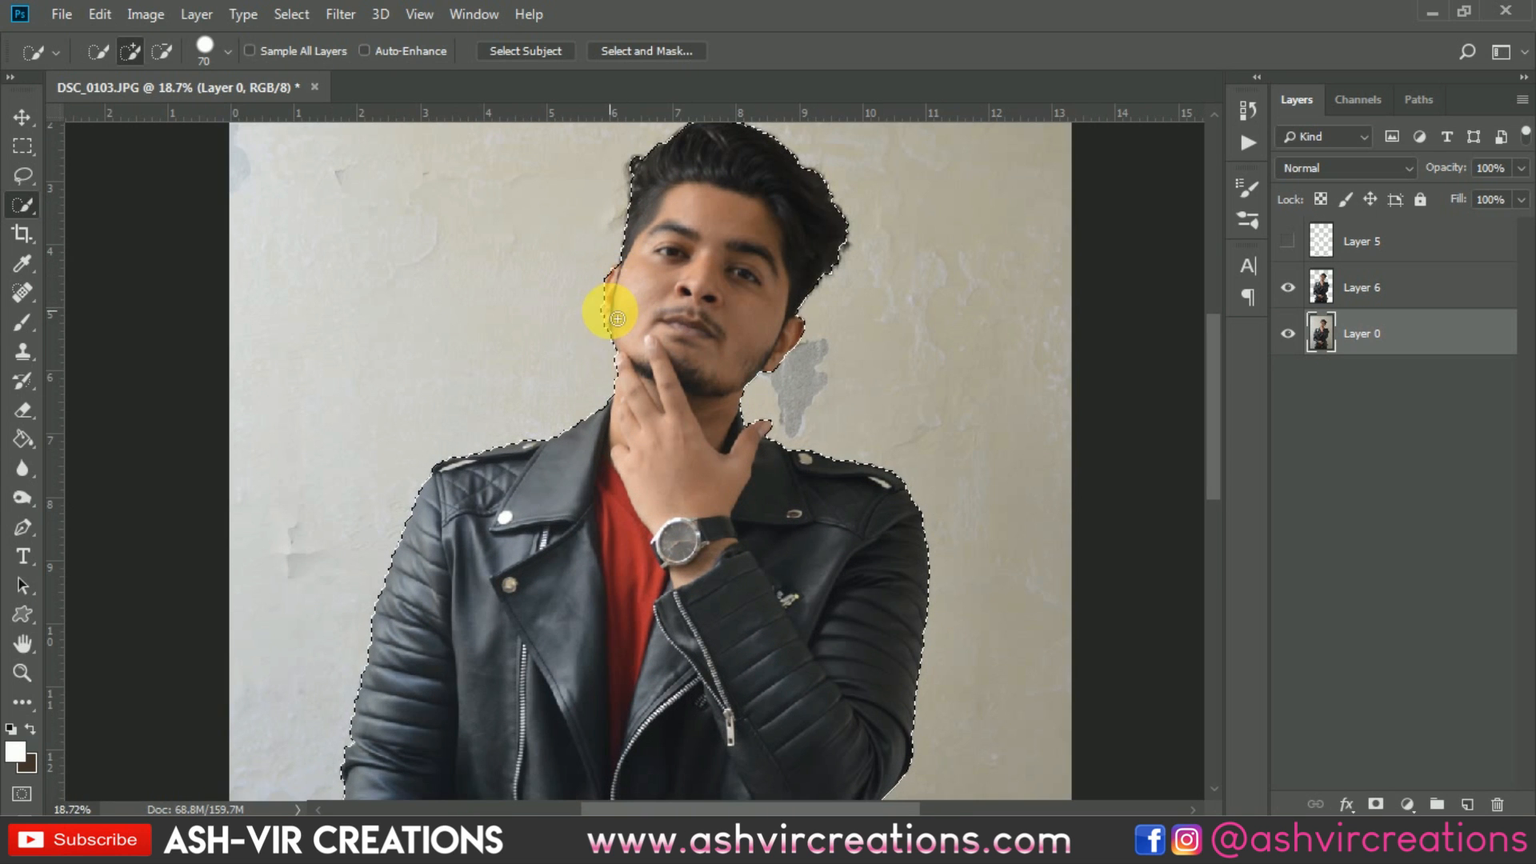
{"action": "scroll", "coordinate": [644, 309], "scroll_direction": "down", "scroll_amount": 3}
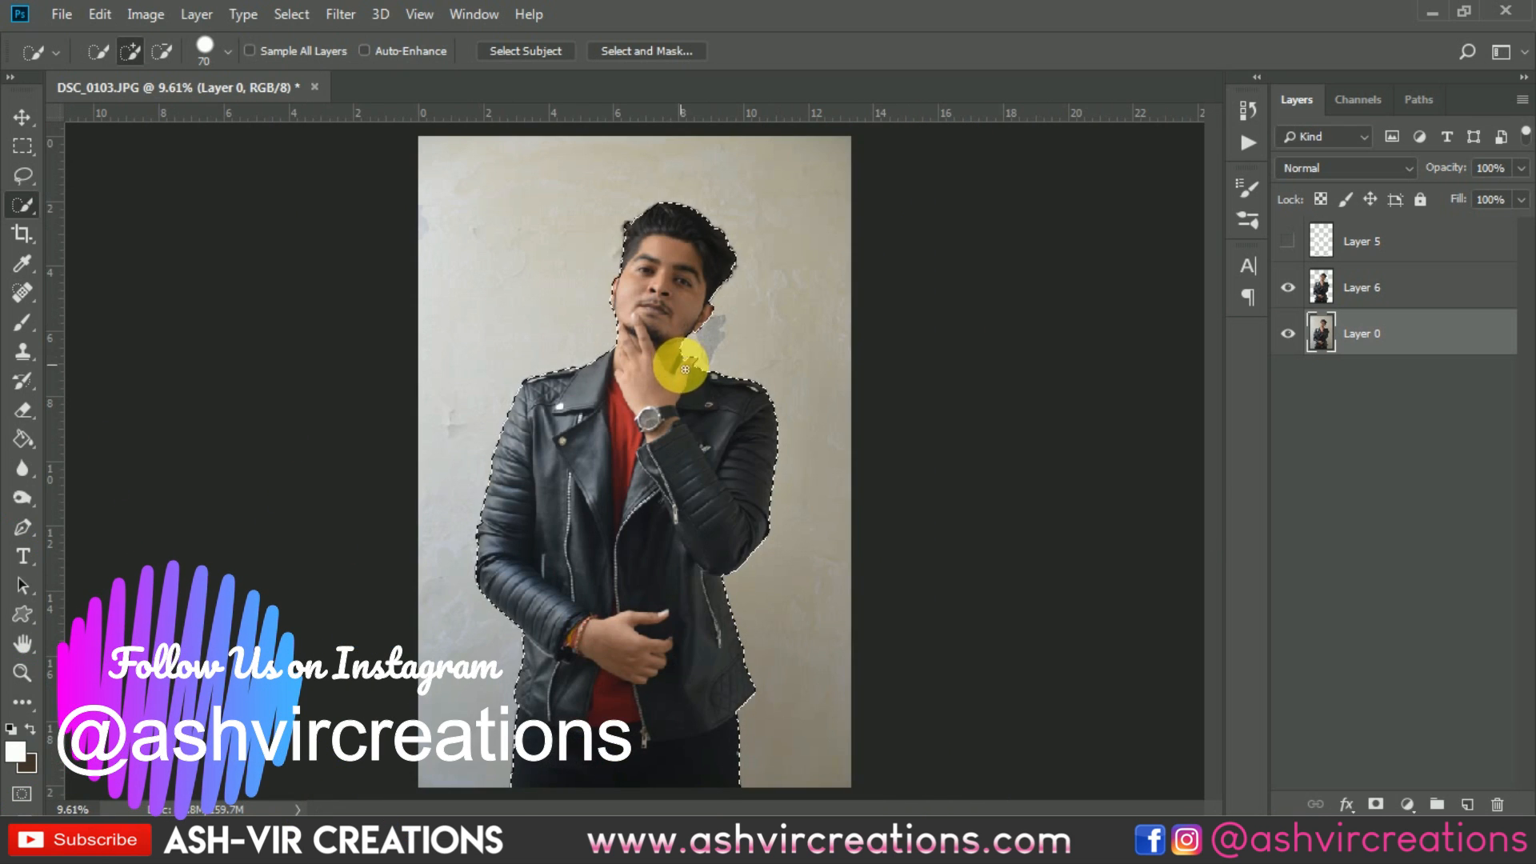
{"action": "right_click", "coordinate": [685, 369]}
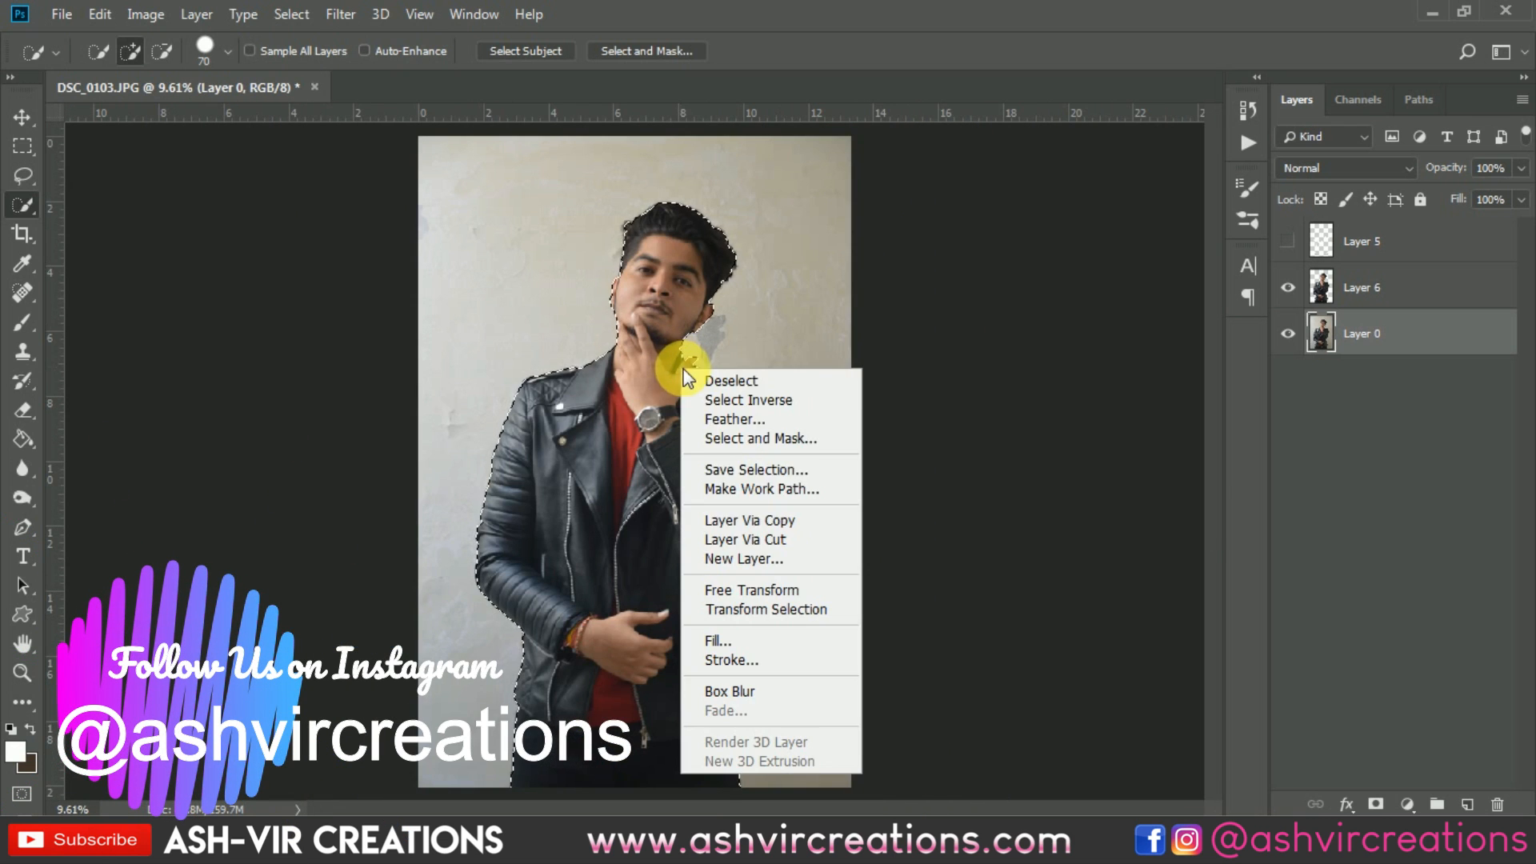
{"action": "left_click", "coordinate": [758, 521]}
{"action": "key", "text": "v"}
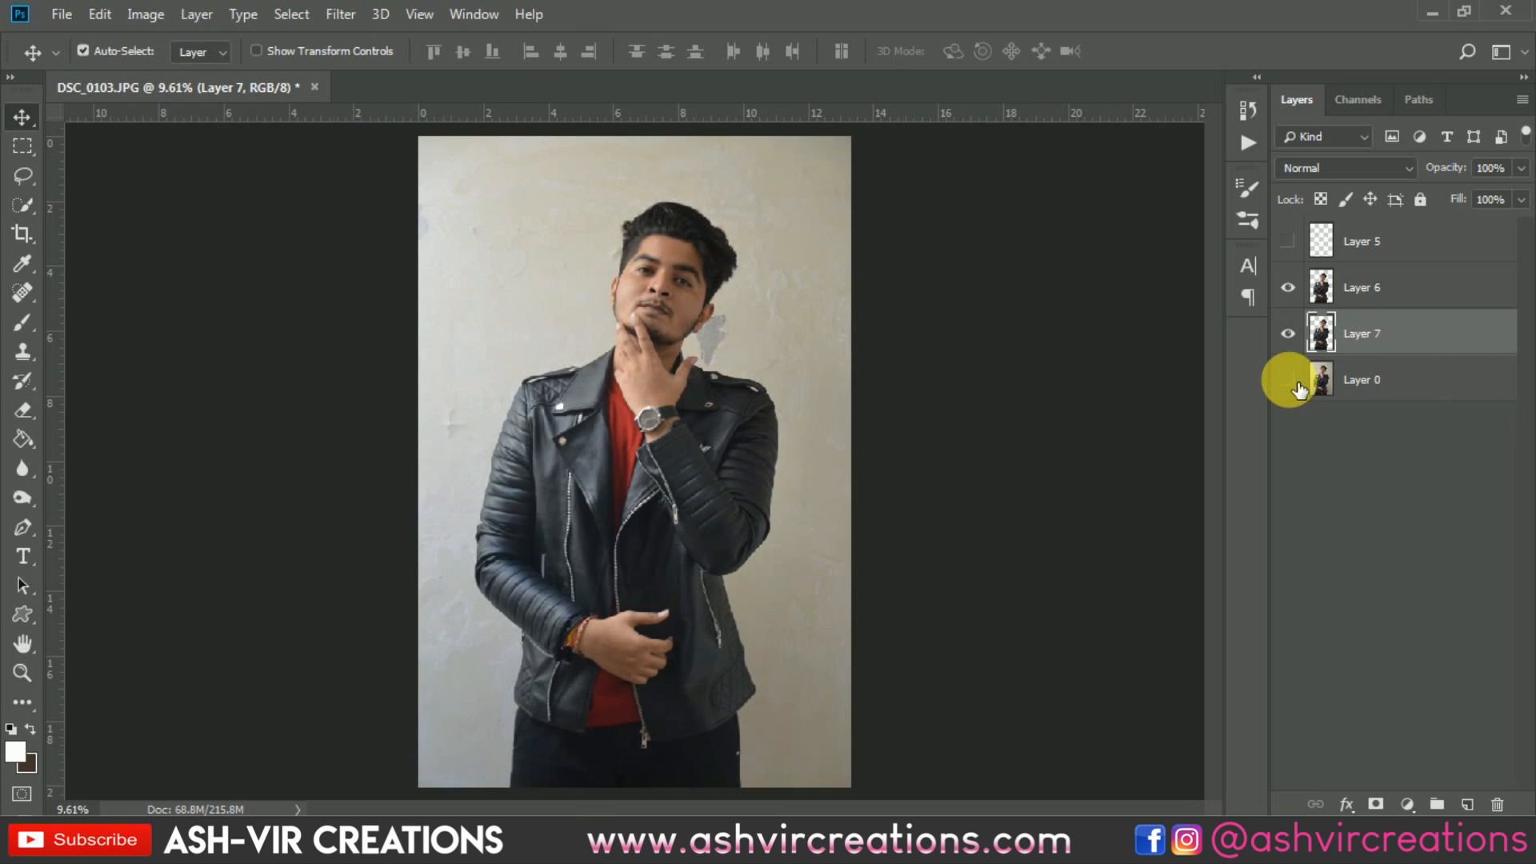
Hide the original photo on Layer 0 and delete the duplicate cutout, Layer 7.
{"action": "left_click", "coordinate": [1296, 385]}
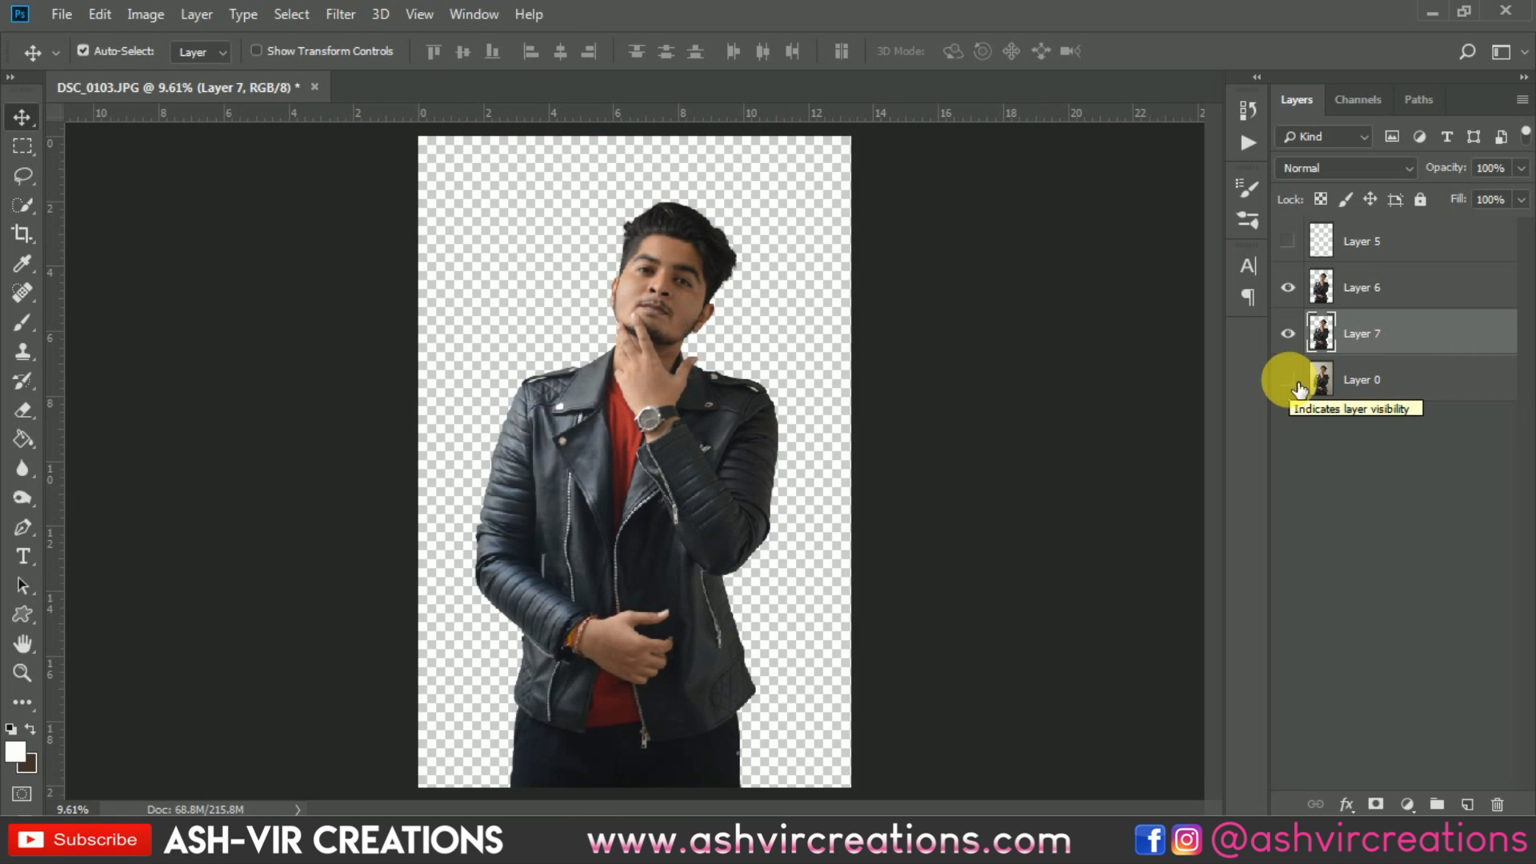
{"action": "key", "text": "Delete"}
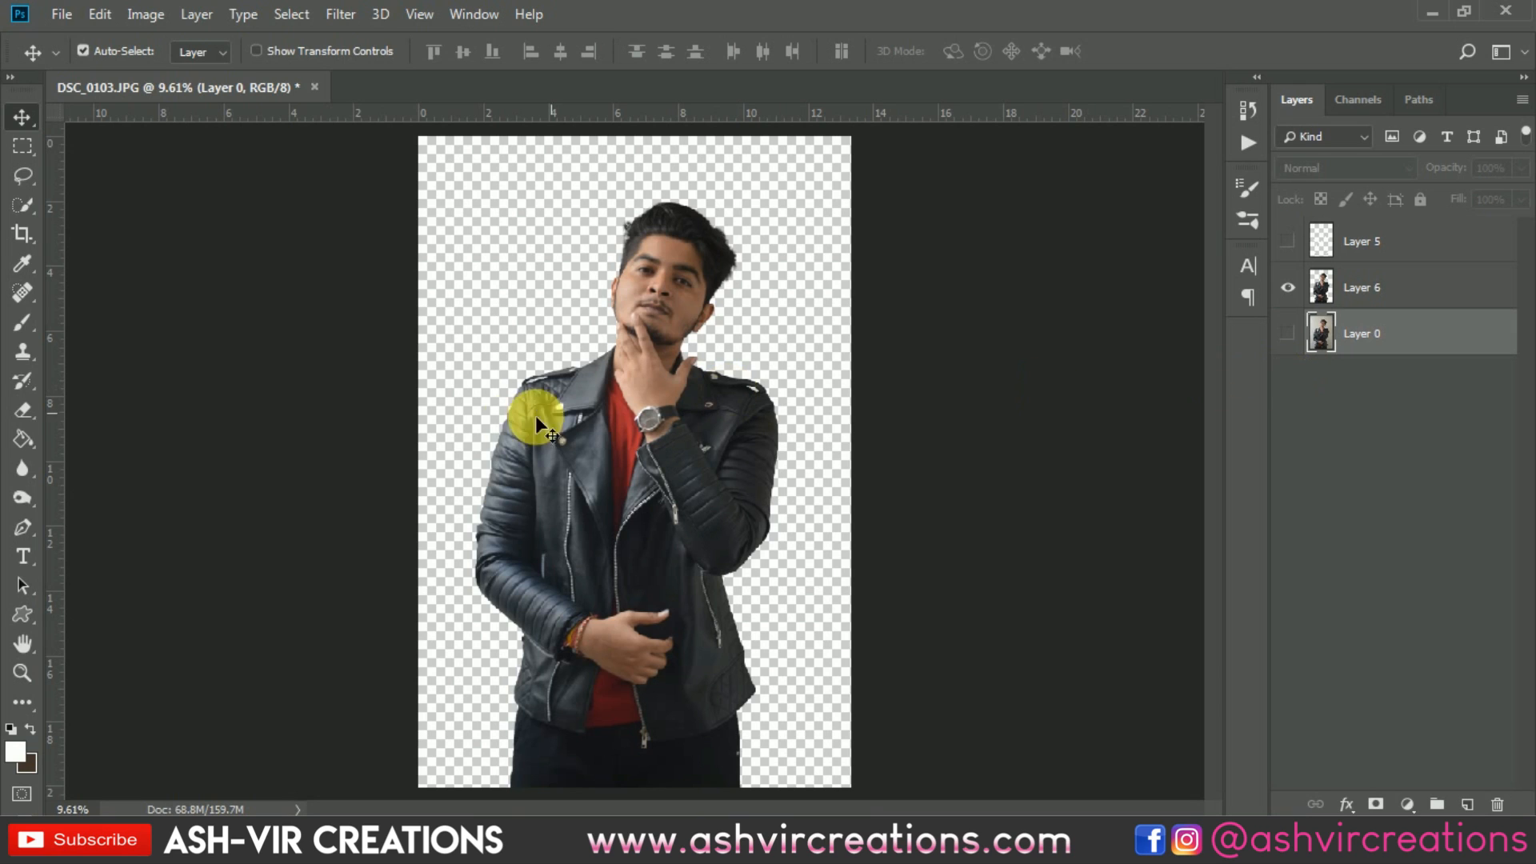
{"action": "scroll", "coordinate": [699, 388], "scroll_direction": "down", "scroll_amount": 1}
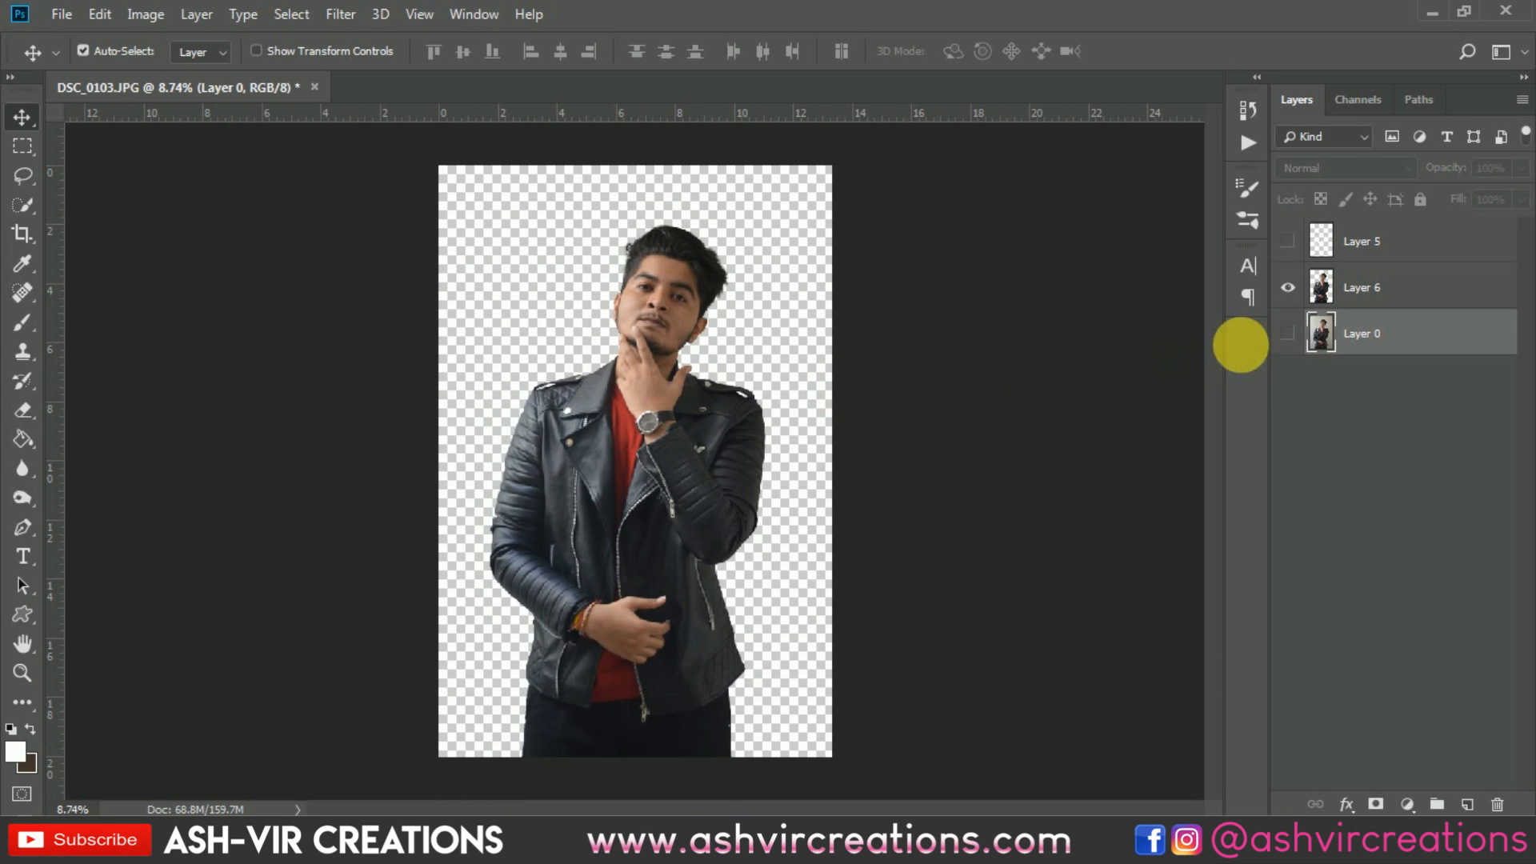
Set up a crop with the 4 : 5 (8 : 10) ratio and align the crop frame with the photo's lower edge.
{"action": "left_click", "coordinate": [31, 235]}
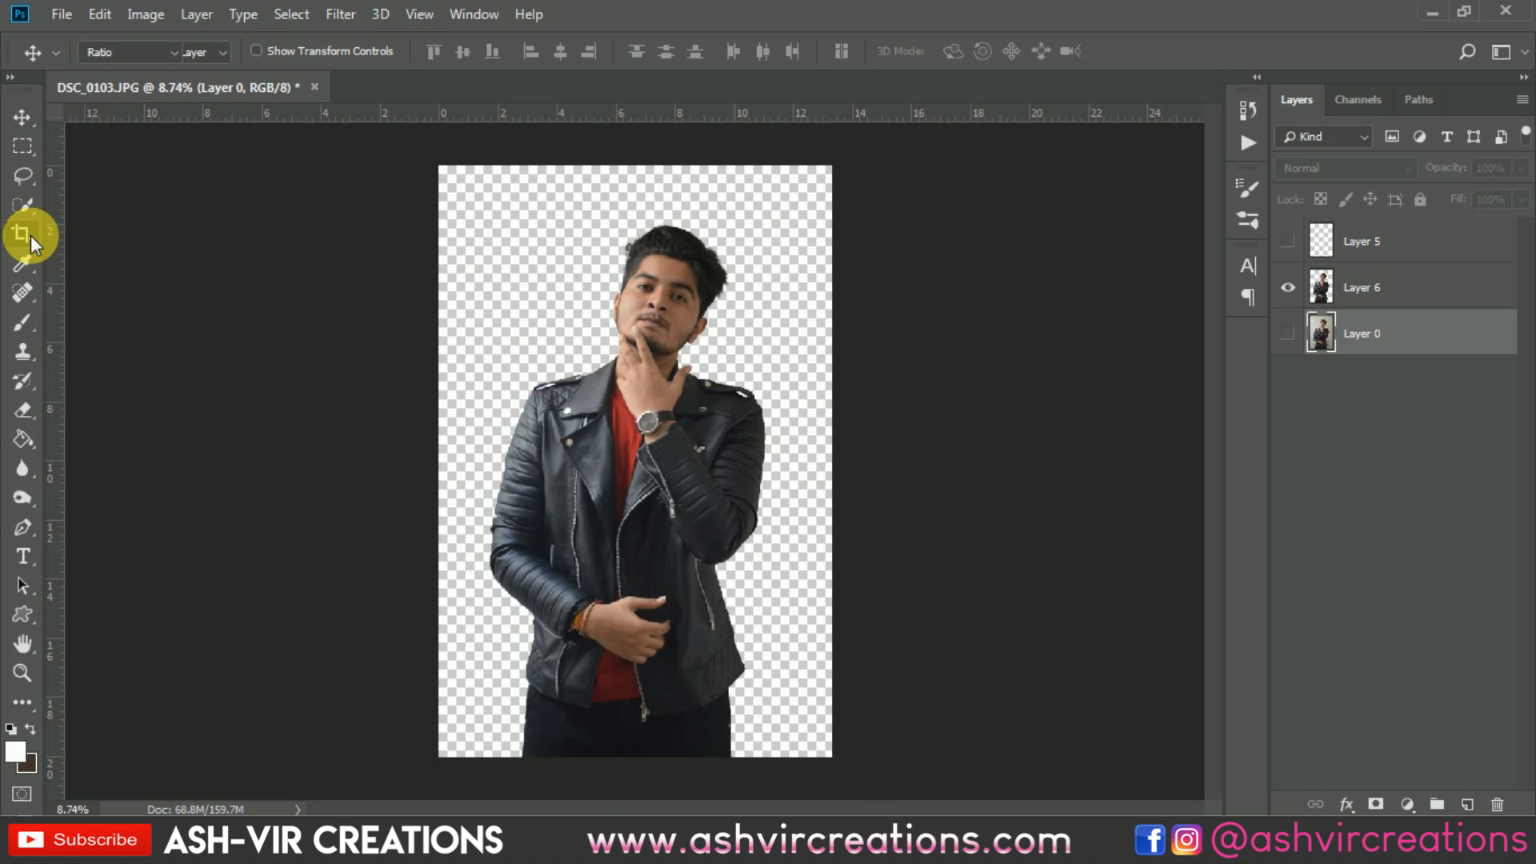
{"action": "left_click", "coordinate": [139, 56]}
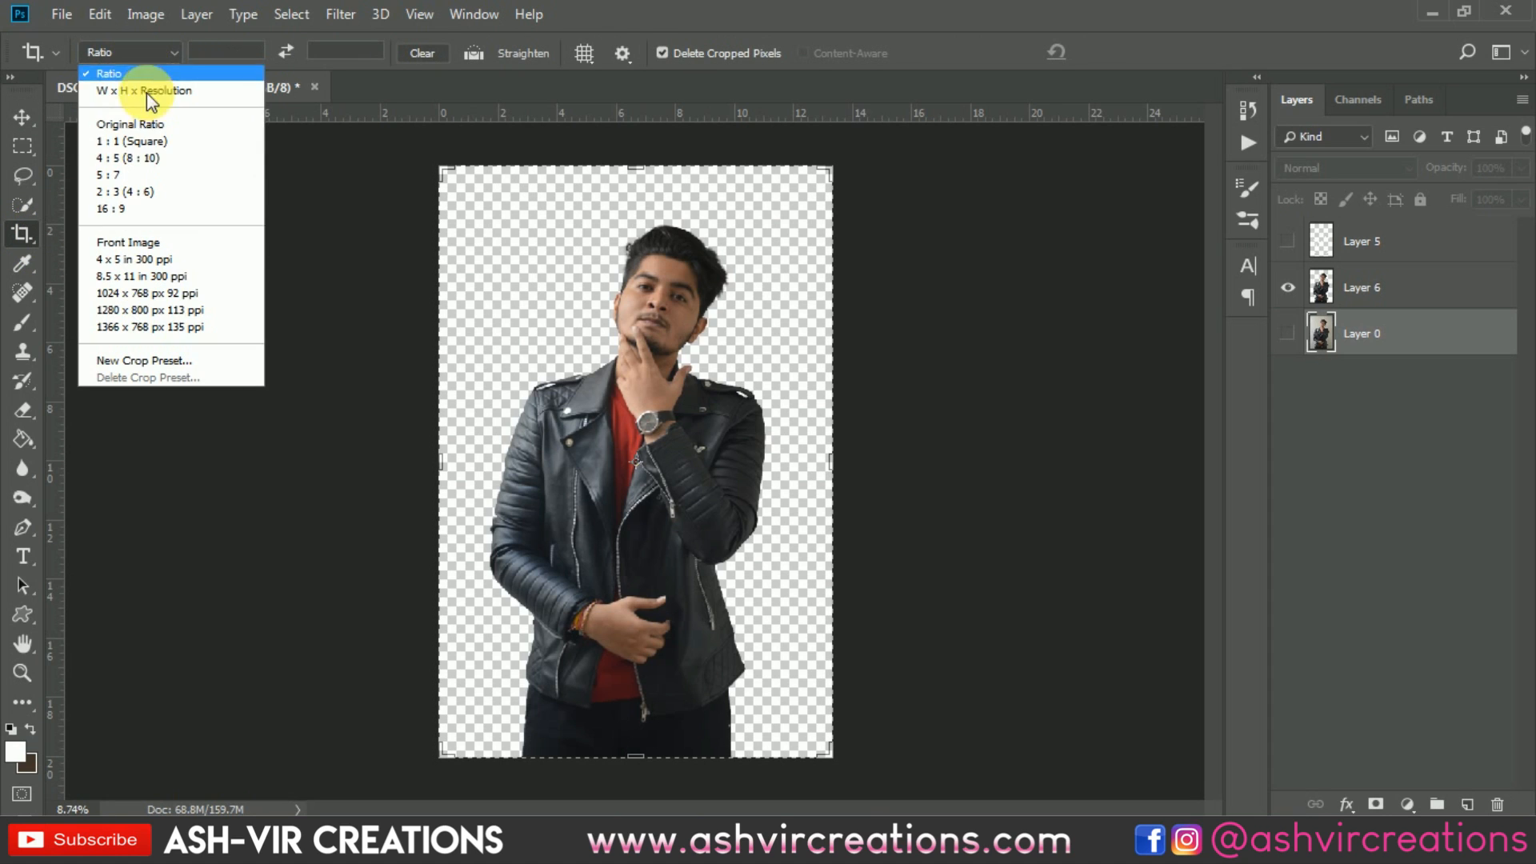
{"action": "left_click", "coordinate": [152, 152]}
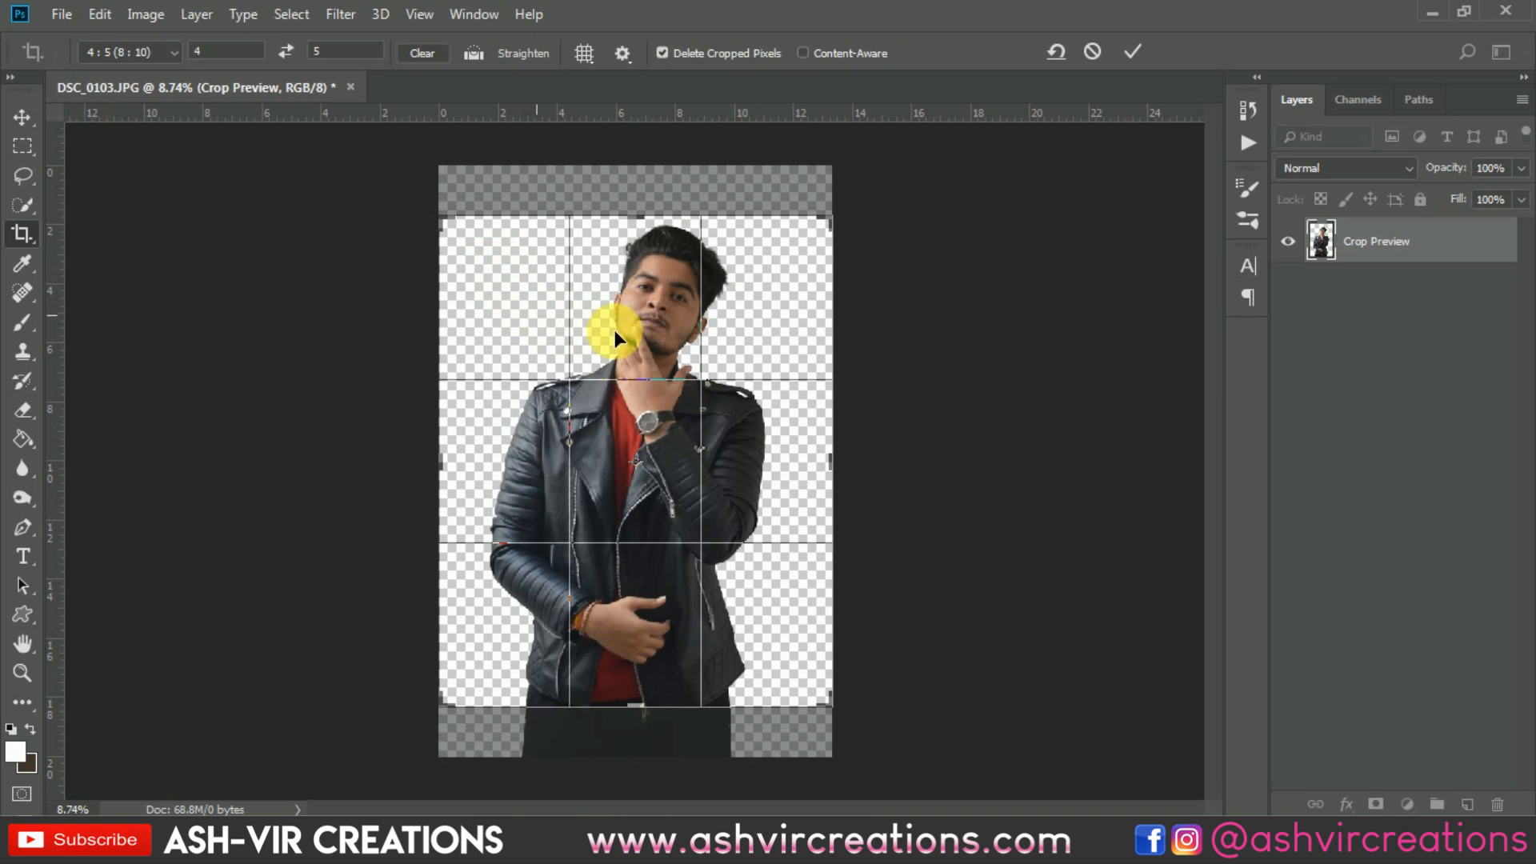
{"action": "left_click_drag", "start_coordinate": [674, 386], "coordinate": [671, 338]}
{"action": "key", "text": "ctrl+r"}
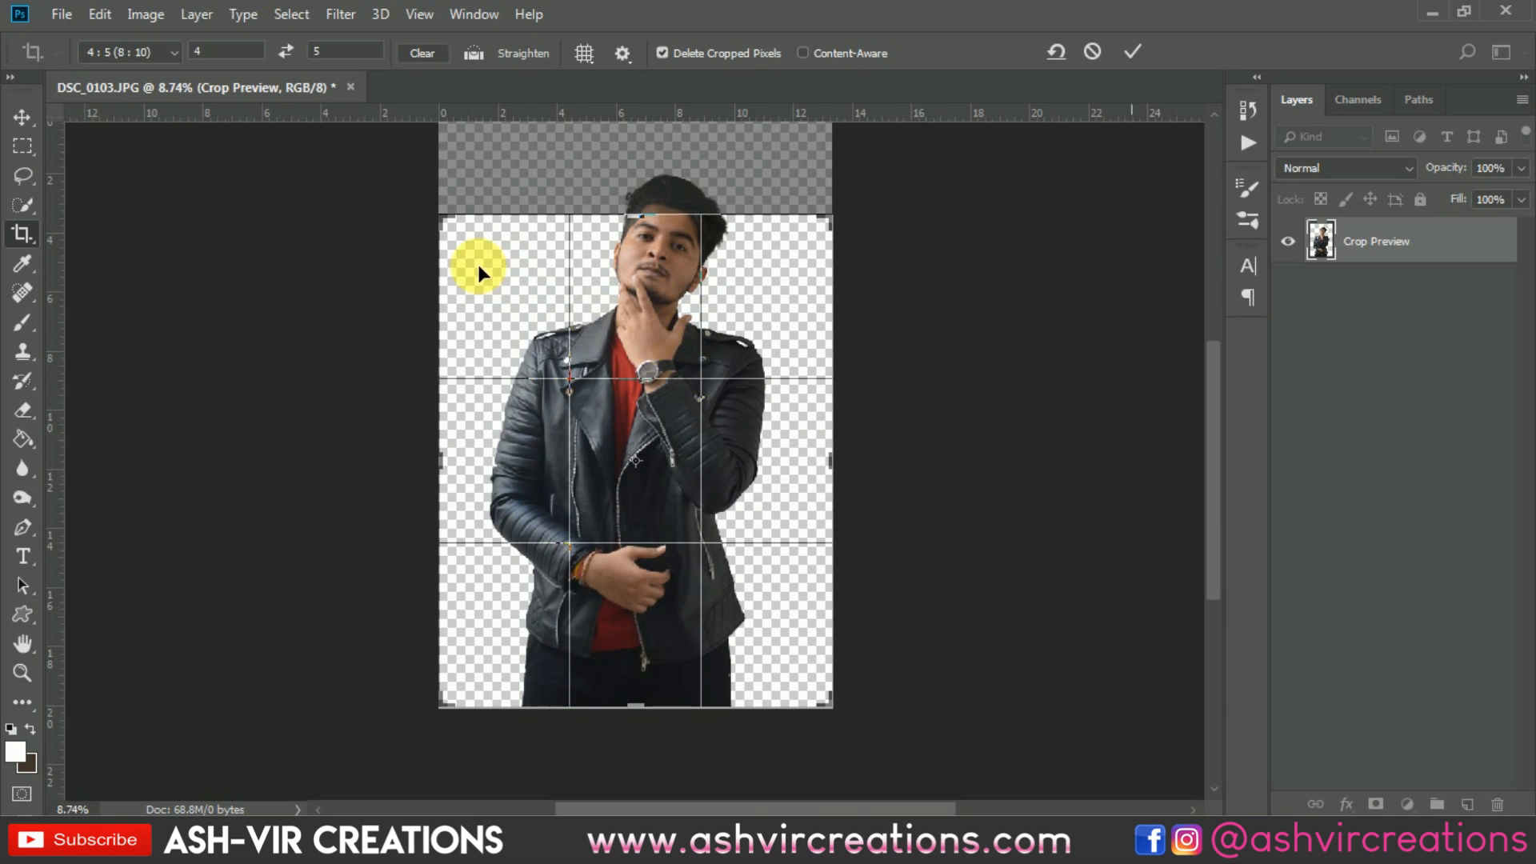
{"action": "key", "text": "ctrl+minus"}
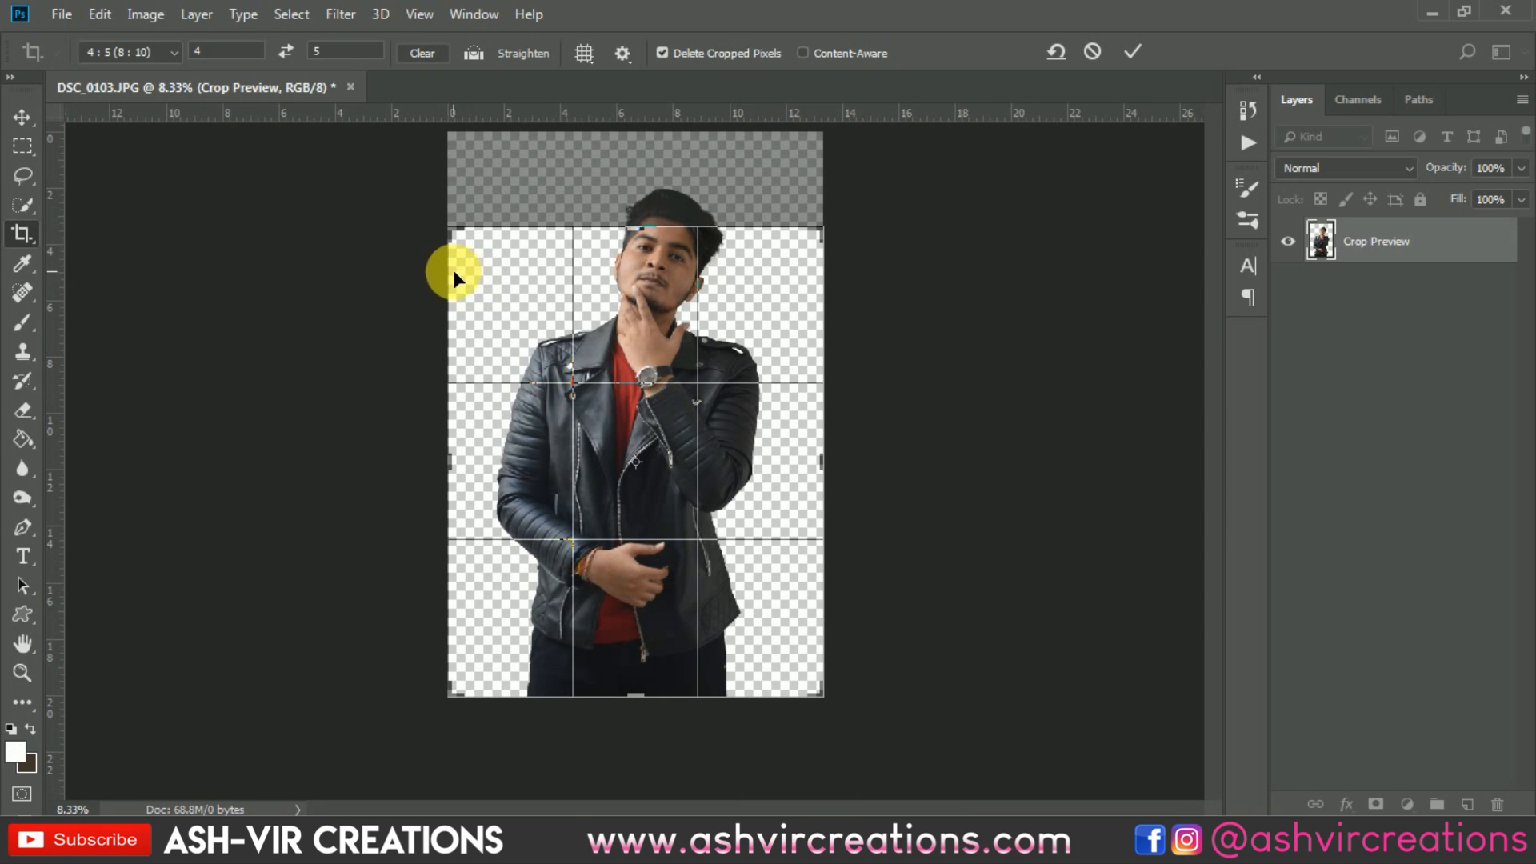
Enlarge the crop frame past both sides of the photo up to above the man's head, centre him in it and apply the crop.
{"action": "left_click_drag", "start_coordinate": [463, 241], "coordinate": [421, 206]}
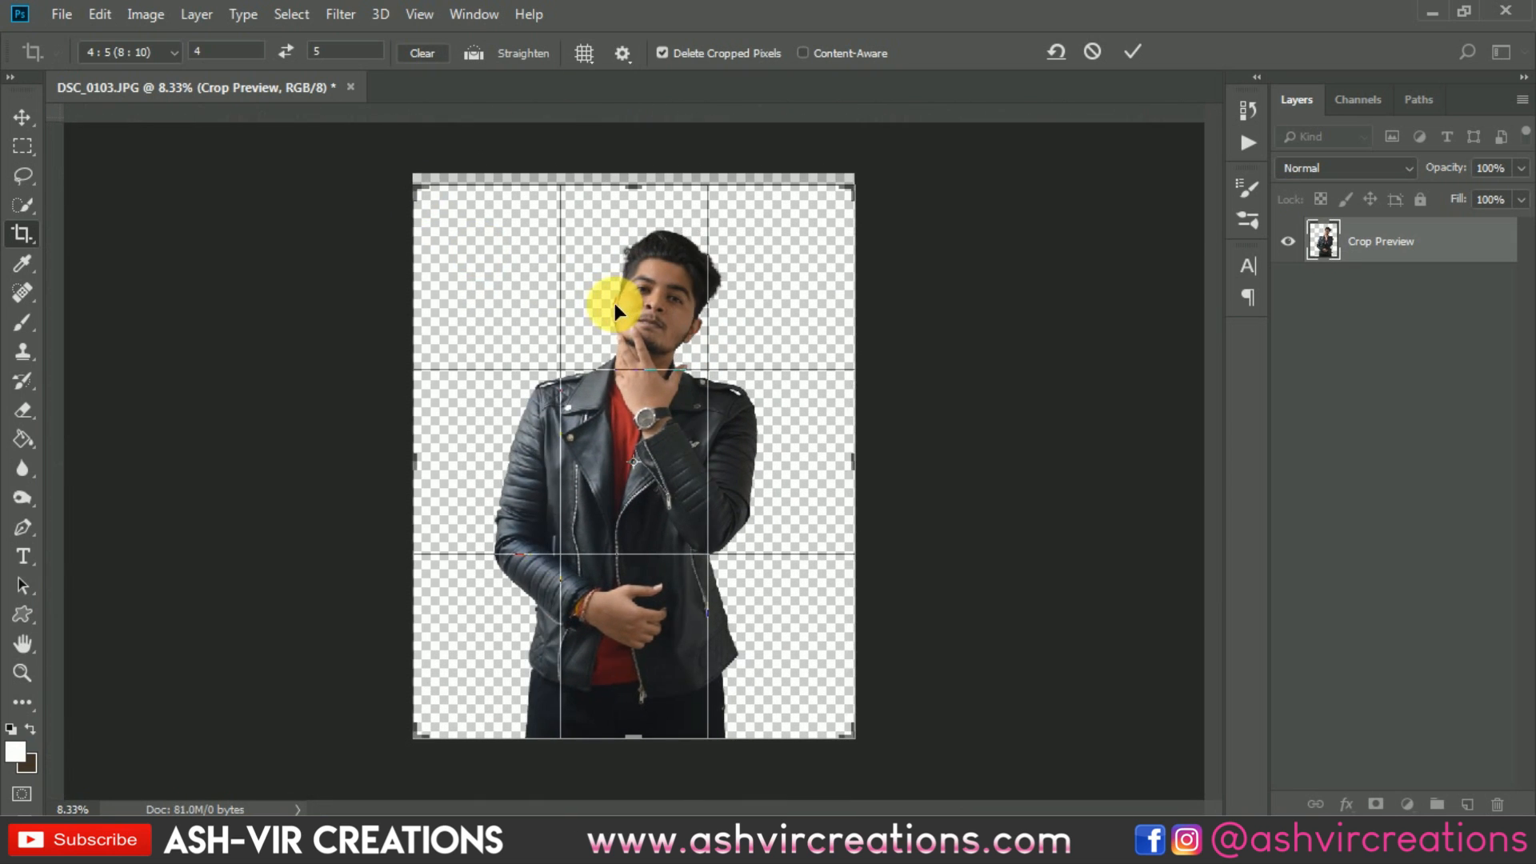
{"action": "key", "text": "ctrl+r"}
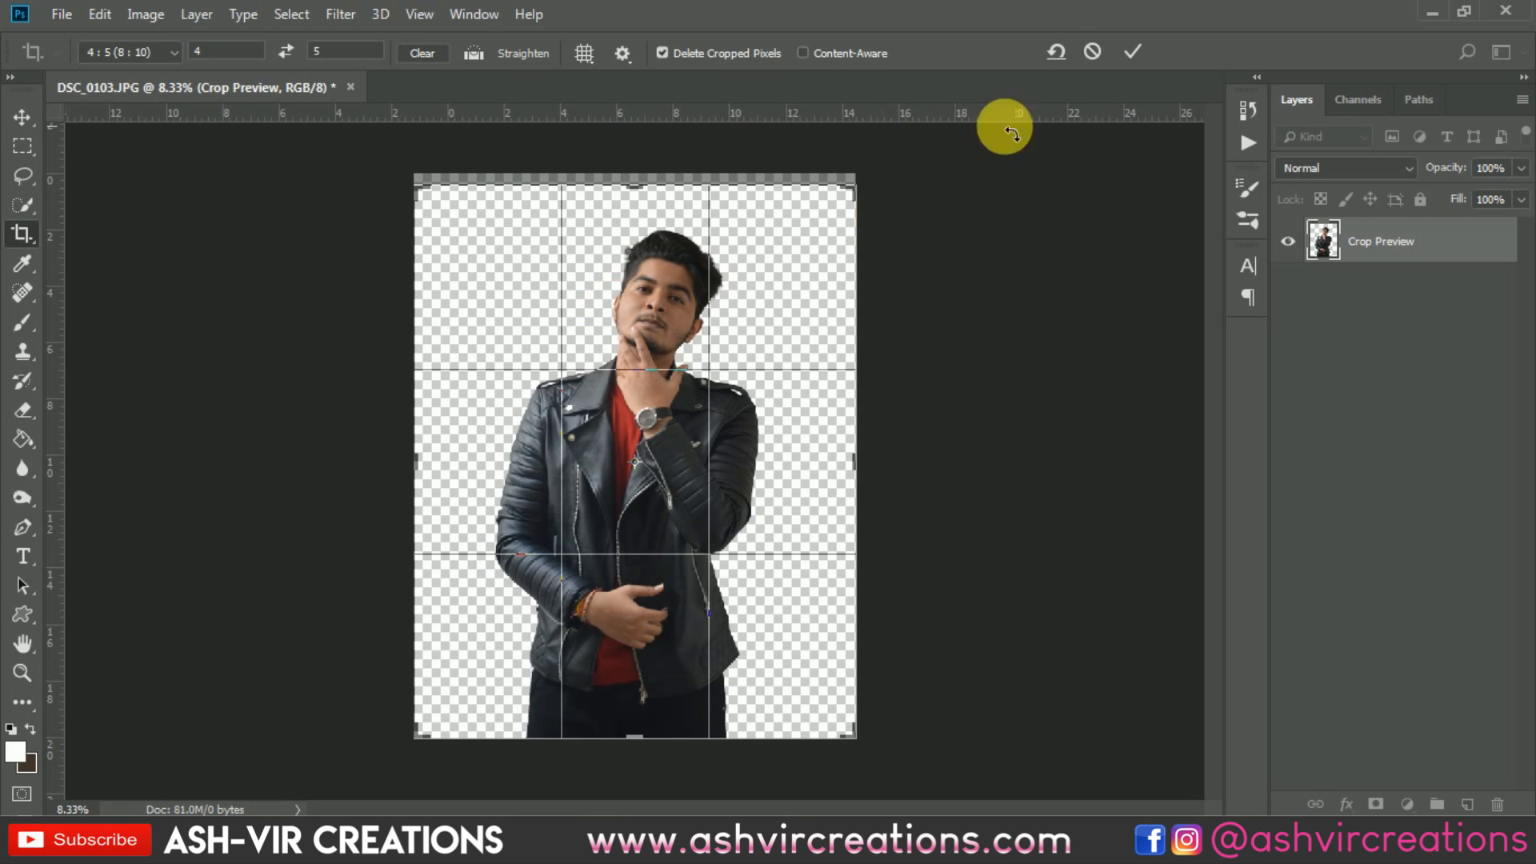
{"action": "key", "text": "ctrl+r"}
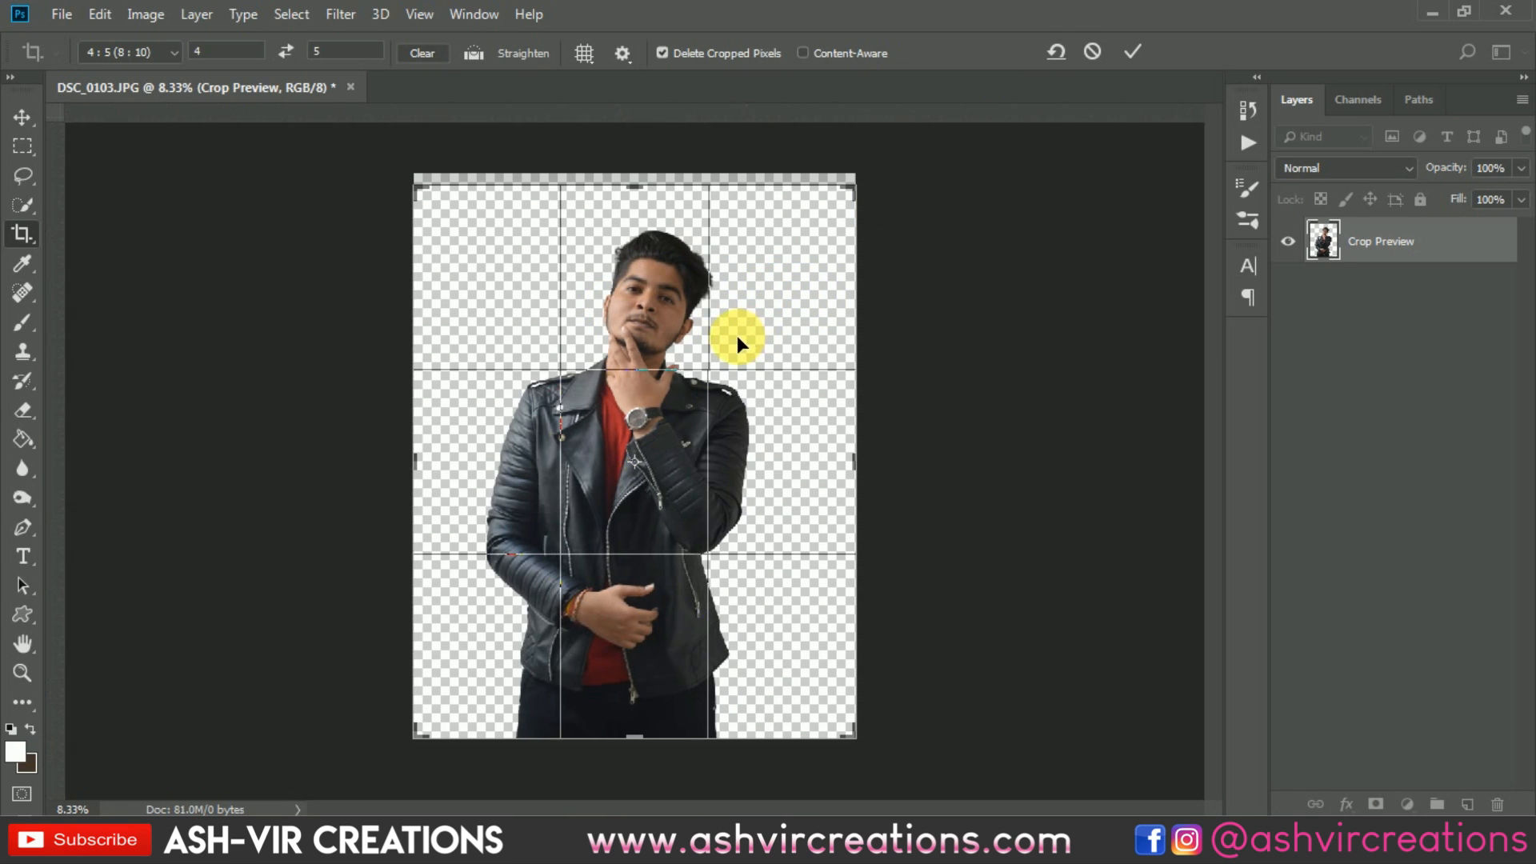
{"action": "key", "text": "ctrl+r"}
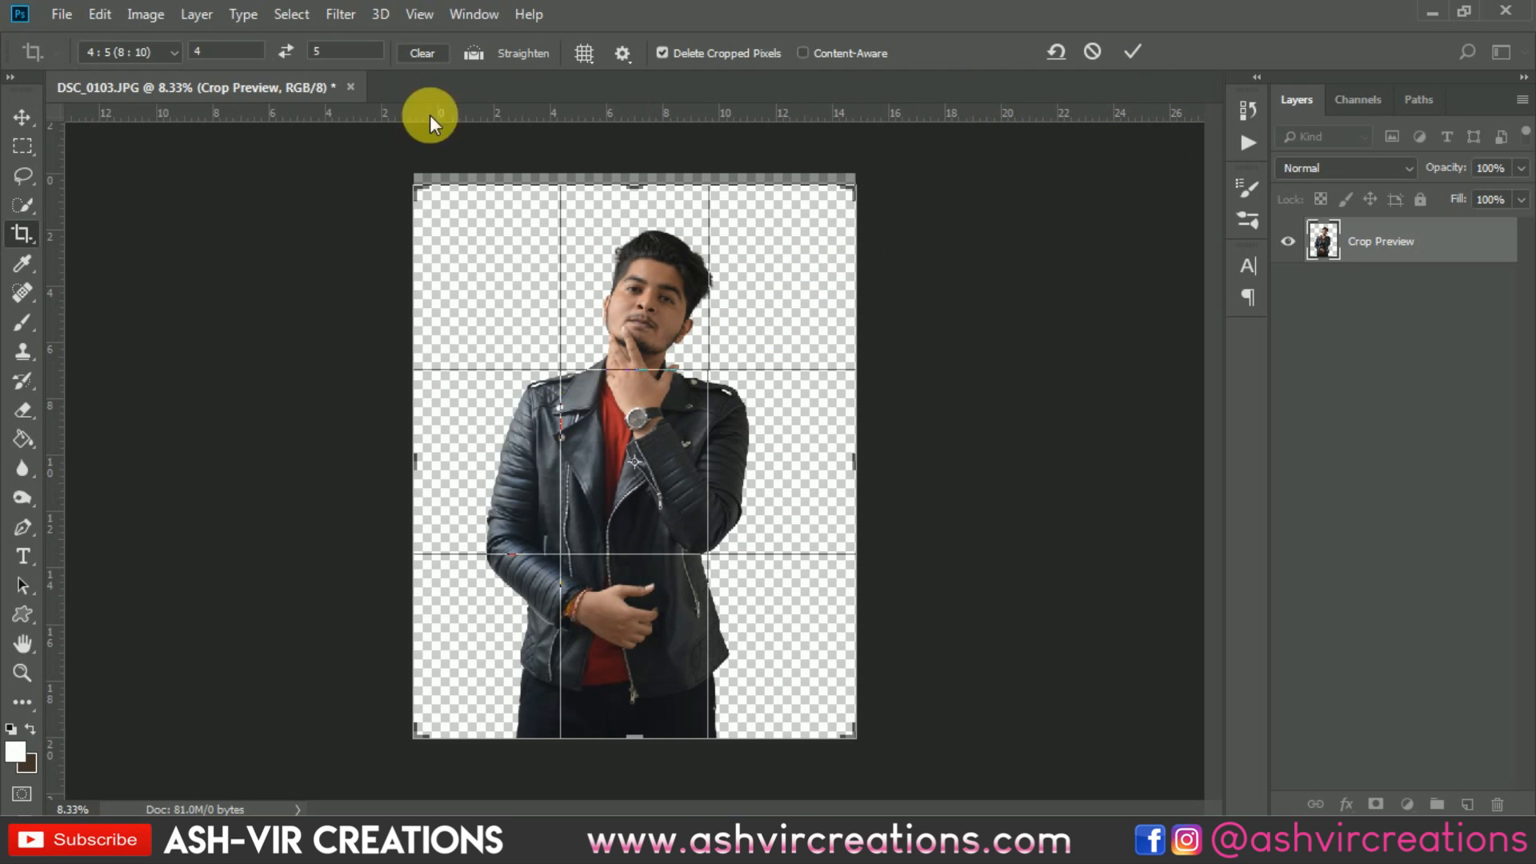
{"action": "left_click", "coordinate": [134, 50]}
{"action": "left_click", "coordinate": [135, 50]}
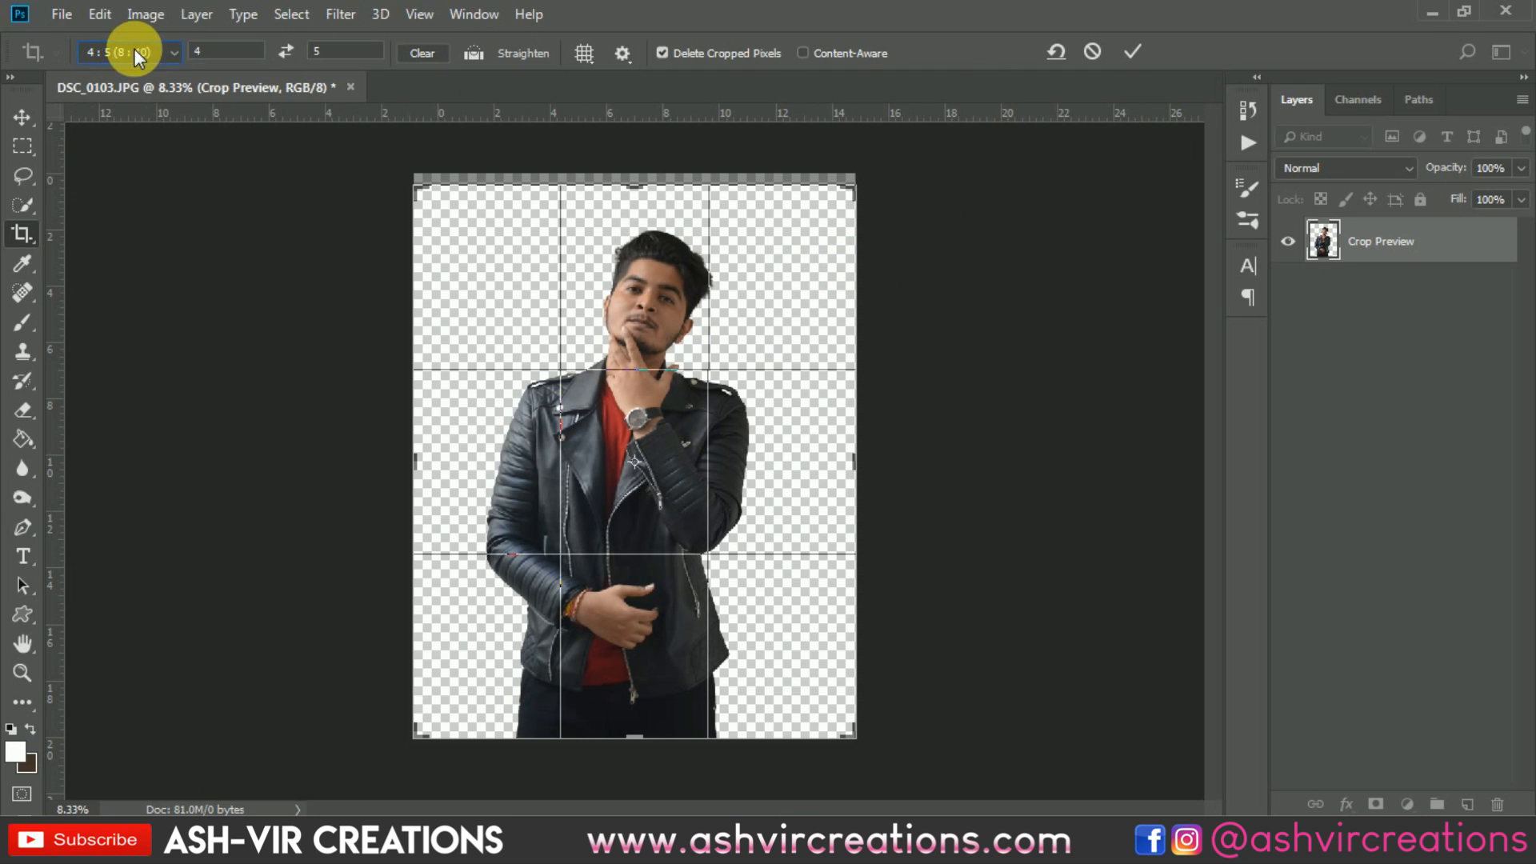
{"action": "left_click", "coordinate": [1135, 49]}
{"action": "key", "text": "v"}
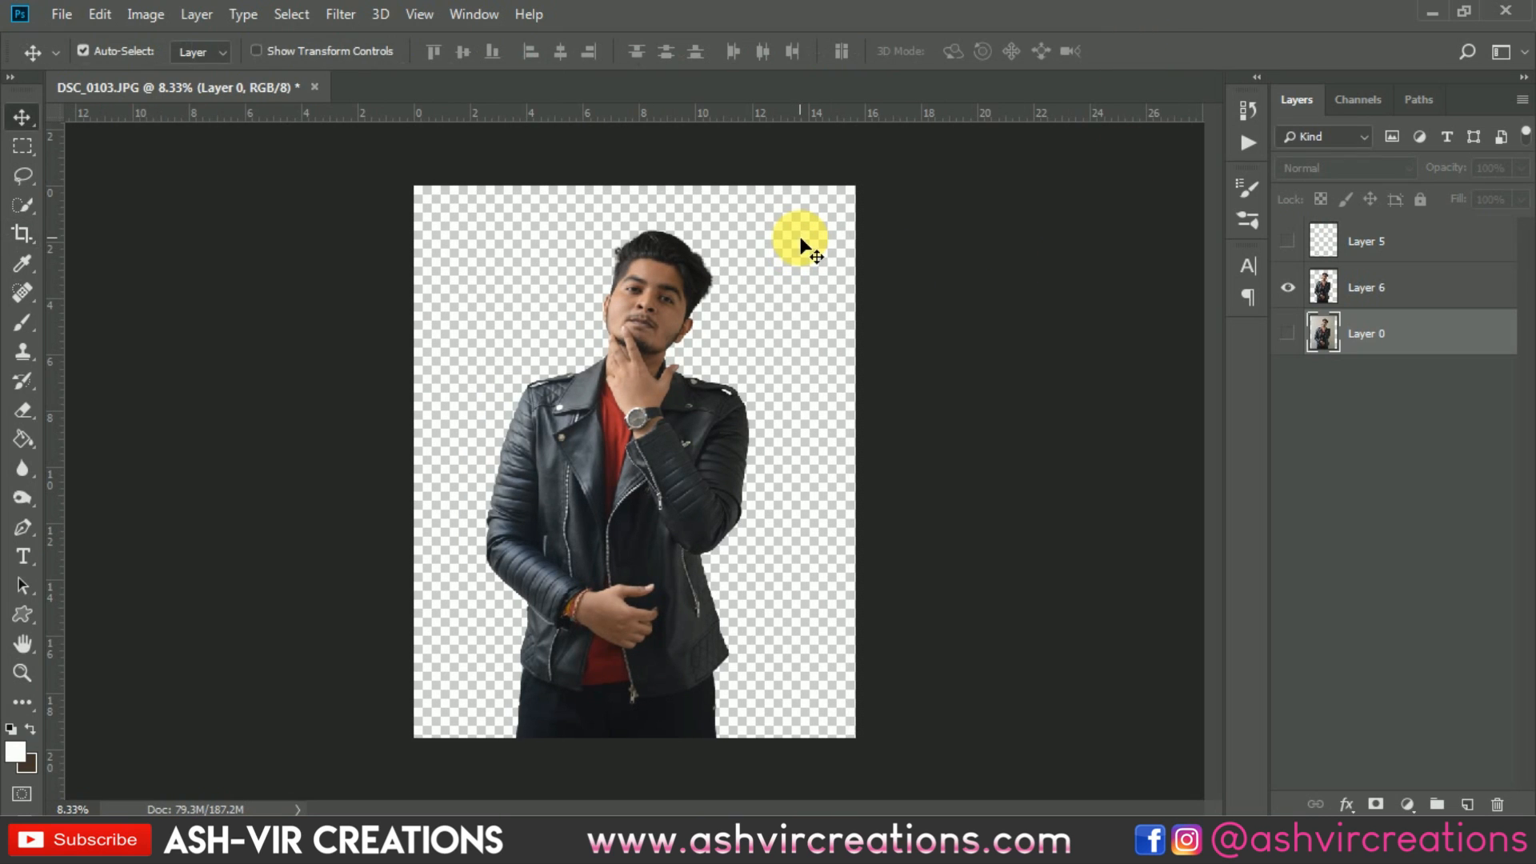
{"action": "scroll", "coordinate": [756, 272], "scroll_direction": "up", "scroll_amount": 1}
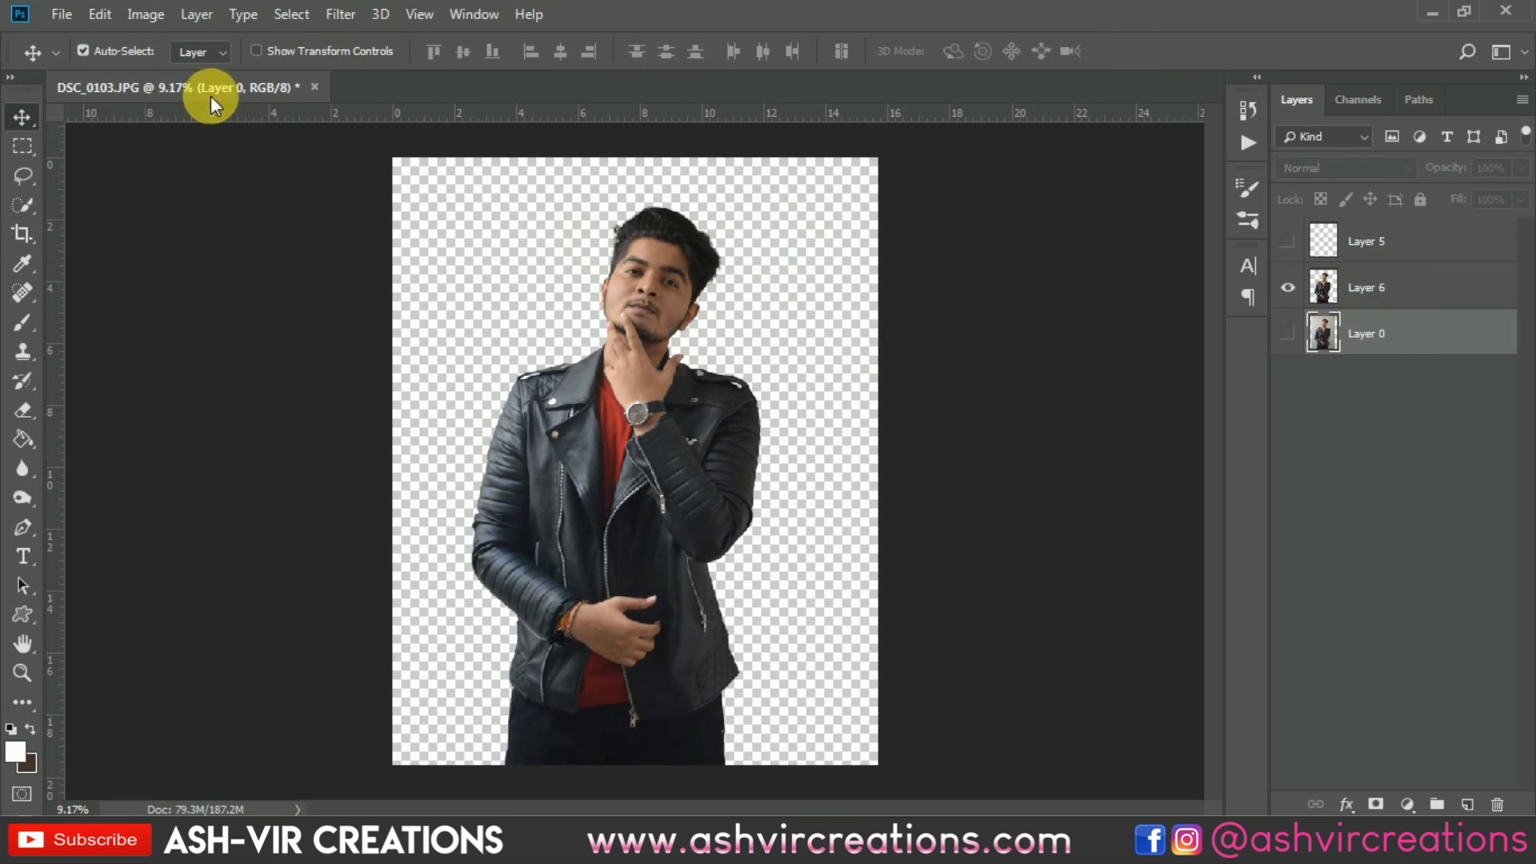
Open the street background image dsf from the Desktop folder.
{"action": "left_click", "coordinate": [64, 14]}
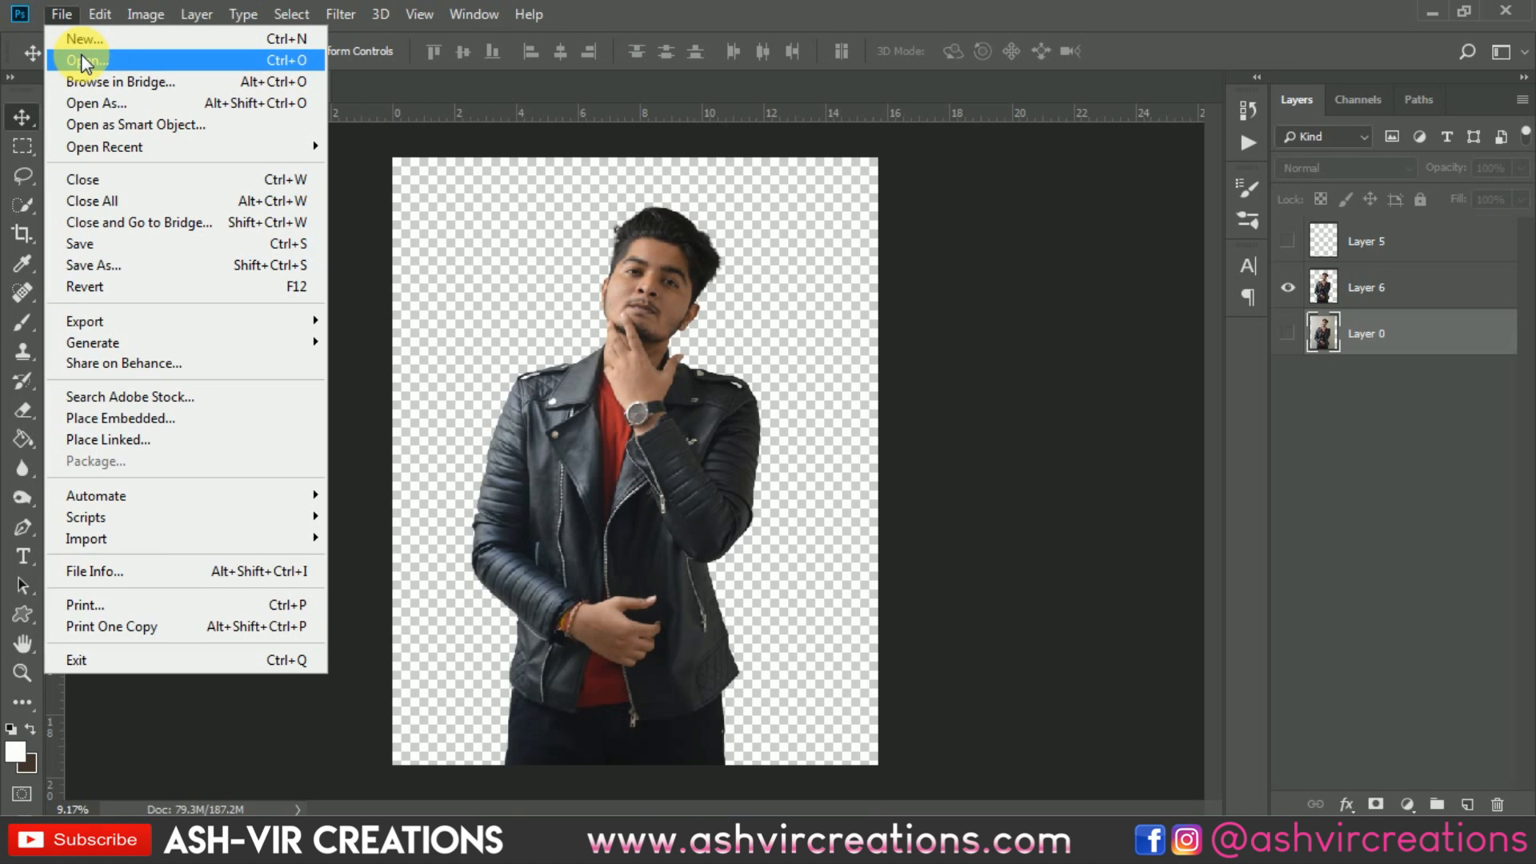
{"action": "left_click", "coordinate": [85, 61]}
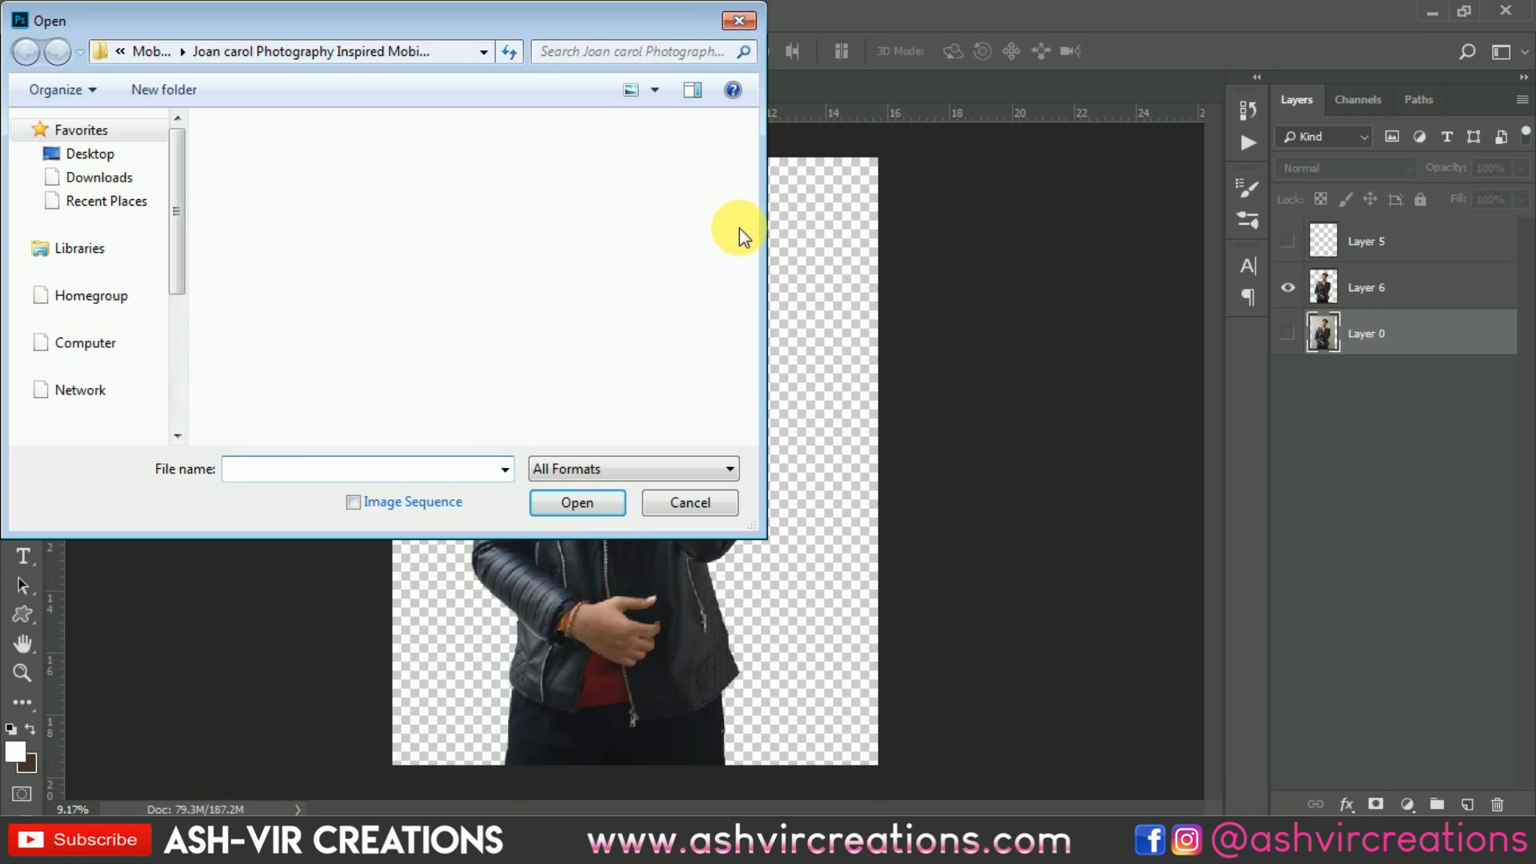
{"action": "left_click", "coordinate": [108, 154]}
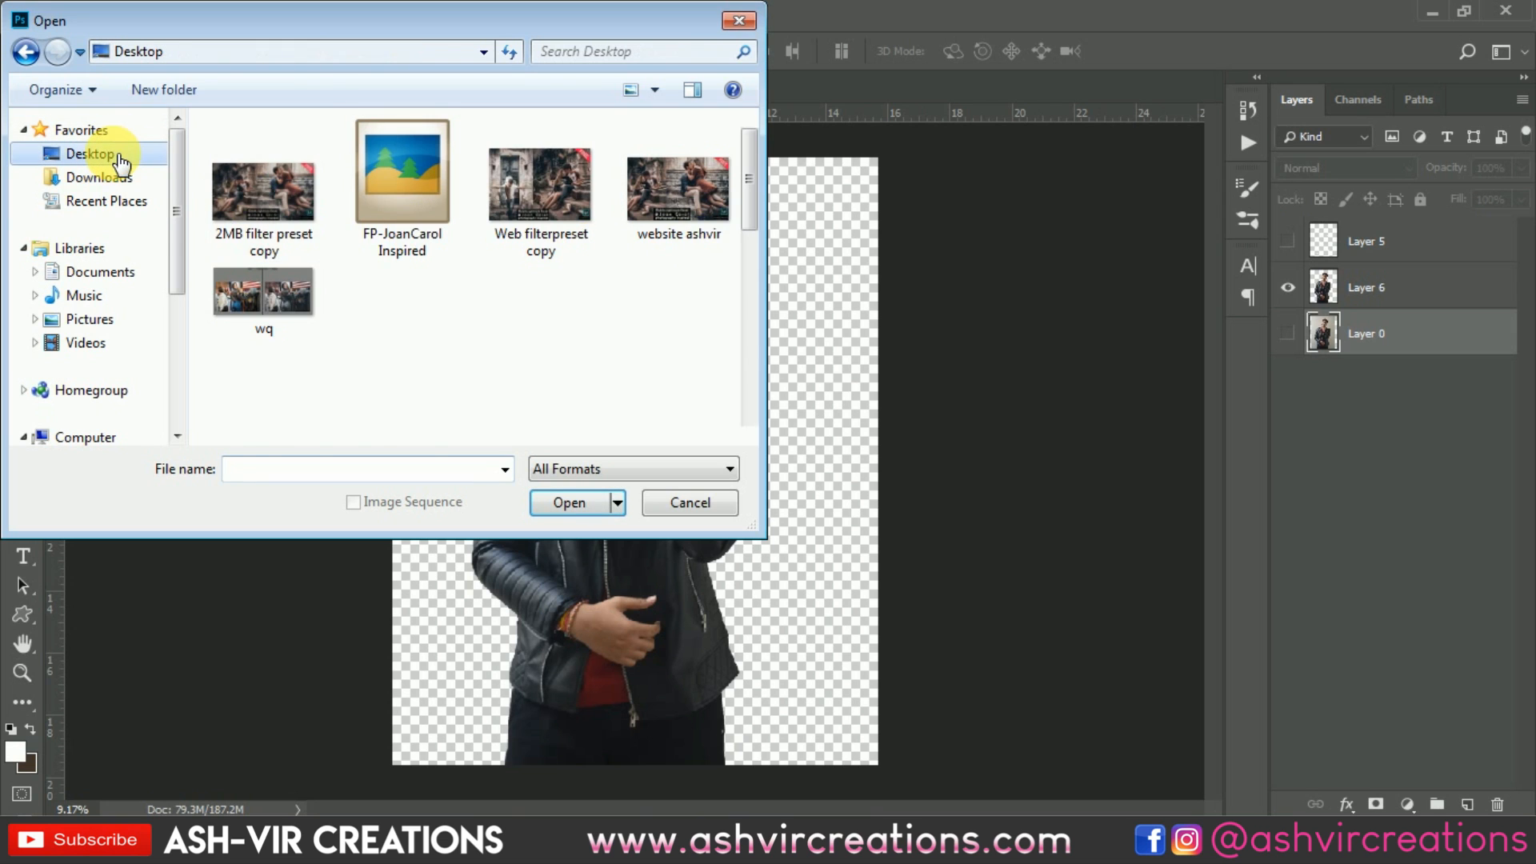
{"action": "left_click_drag", "start_coordinate": [764, 536], "coordinate": [1073, 761]}
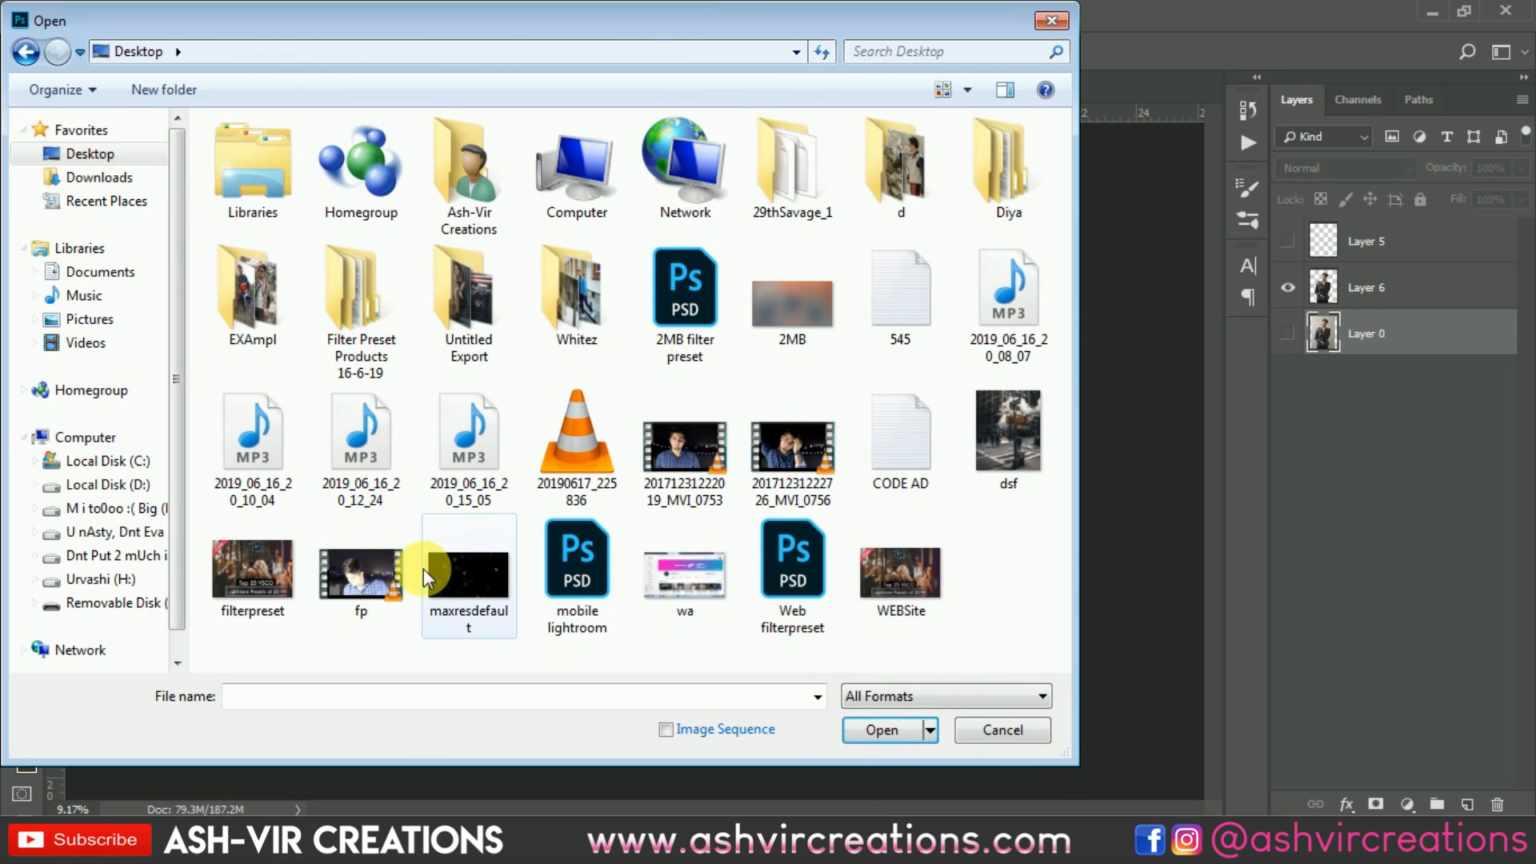
{"action": "left_click", "coordinate": [1030, 444]}
{"action": "double_click", "coordinate": [1031, 429]}
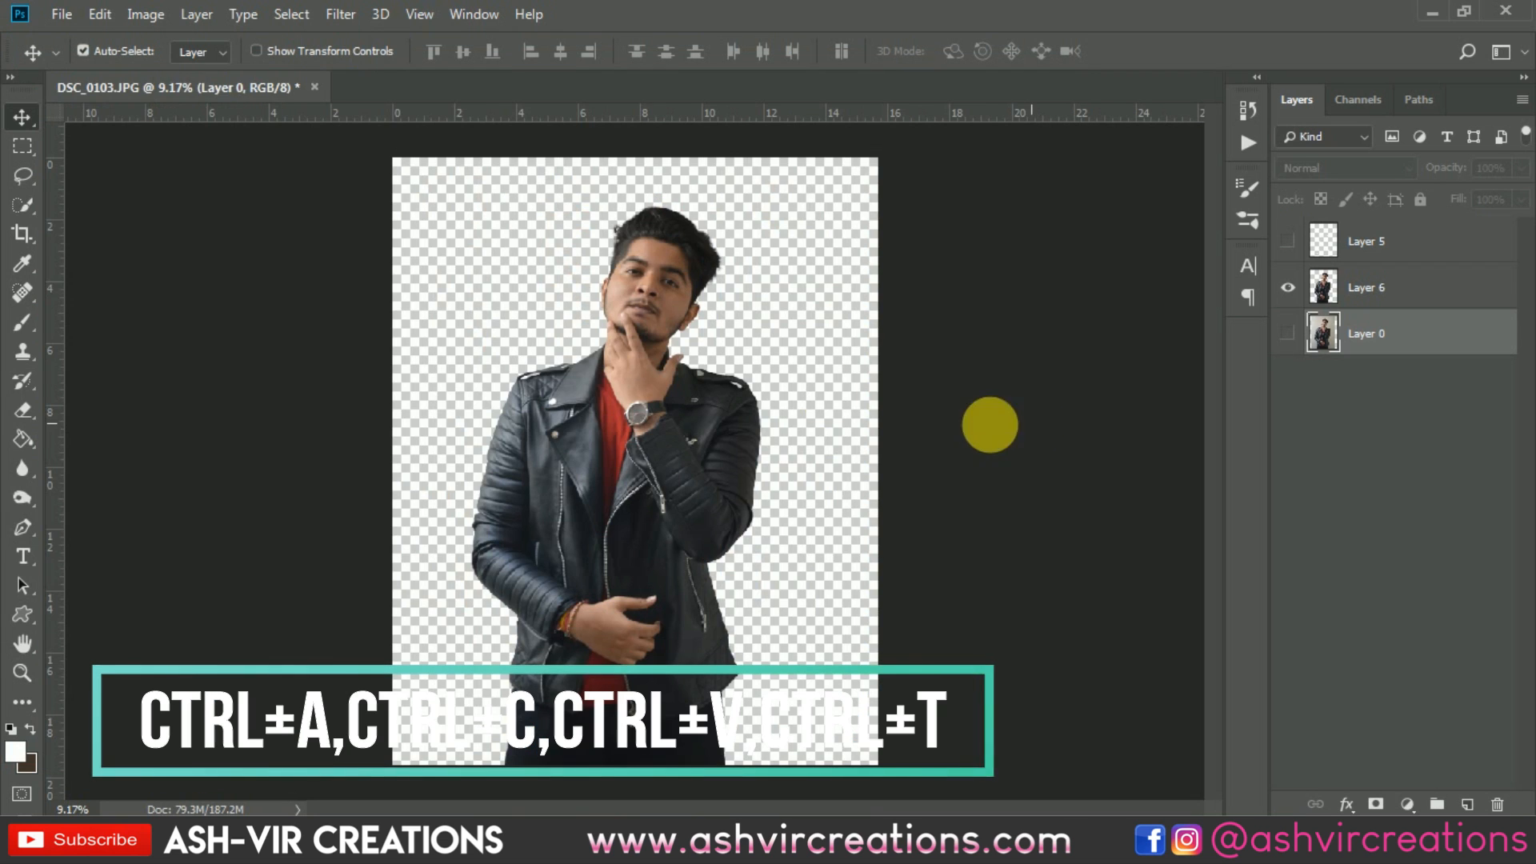
Copy the whole dsf.jpg image, paste it into DSC_0103.JPG behind the cutout and align it with the canvas's lower-left corner.
{"action": "key", "text": "ctrl+a"}
{"action": "key", "text": "ctrl+c"}
{"action": "left_click", "coordinate": [254, 89]}
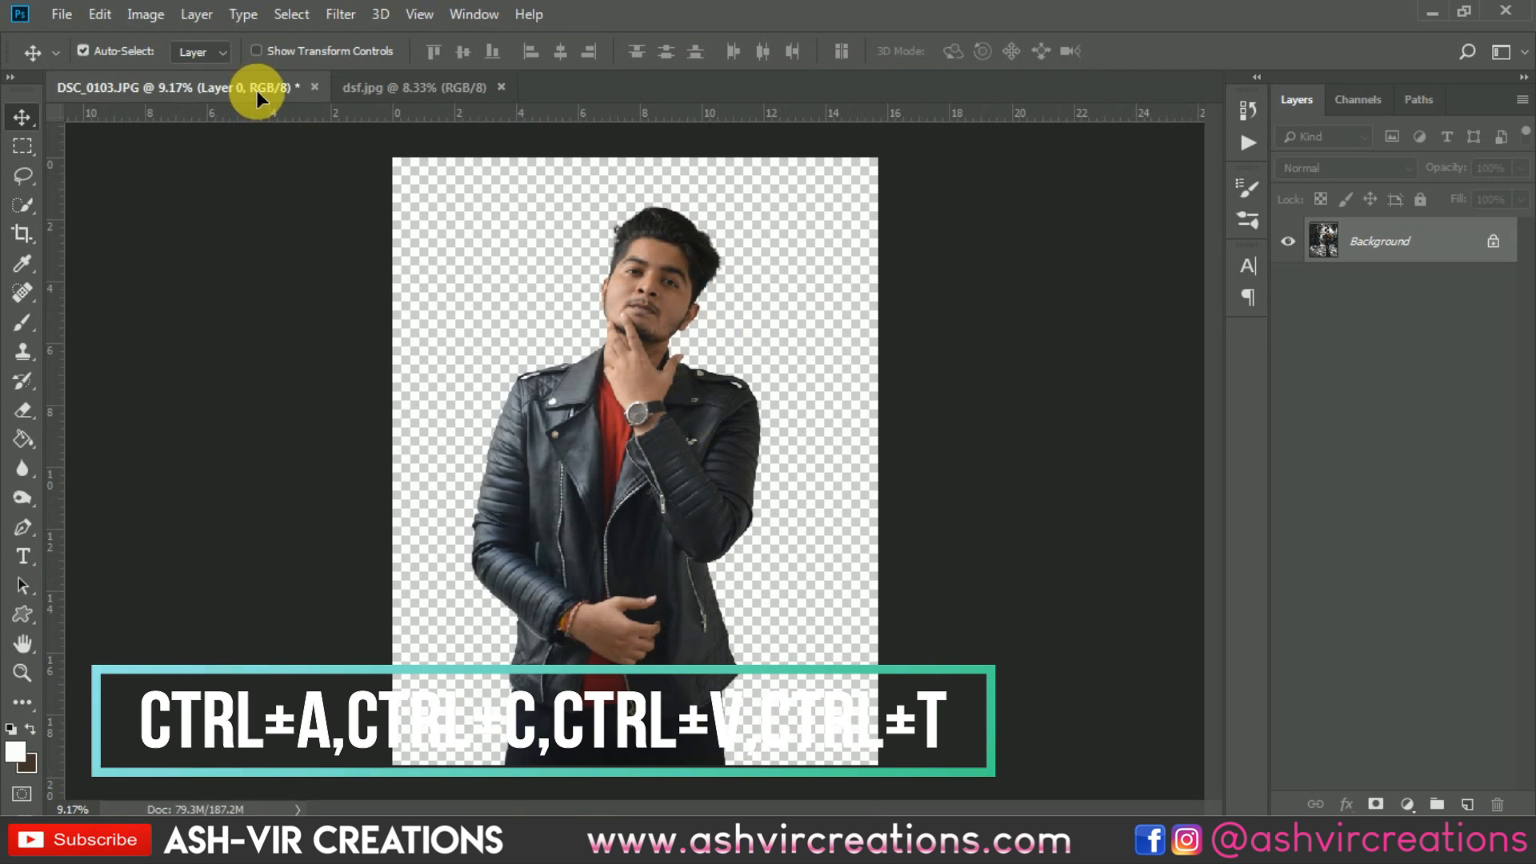
{"action": "key", "text": "ctrl+v"}
{"action": "left_click_drag", "start_coordinate": [748, 260], "coordinate": [781, 486]}
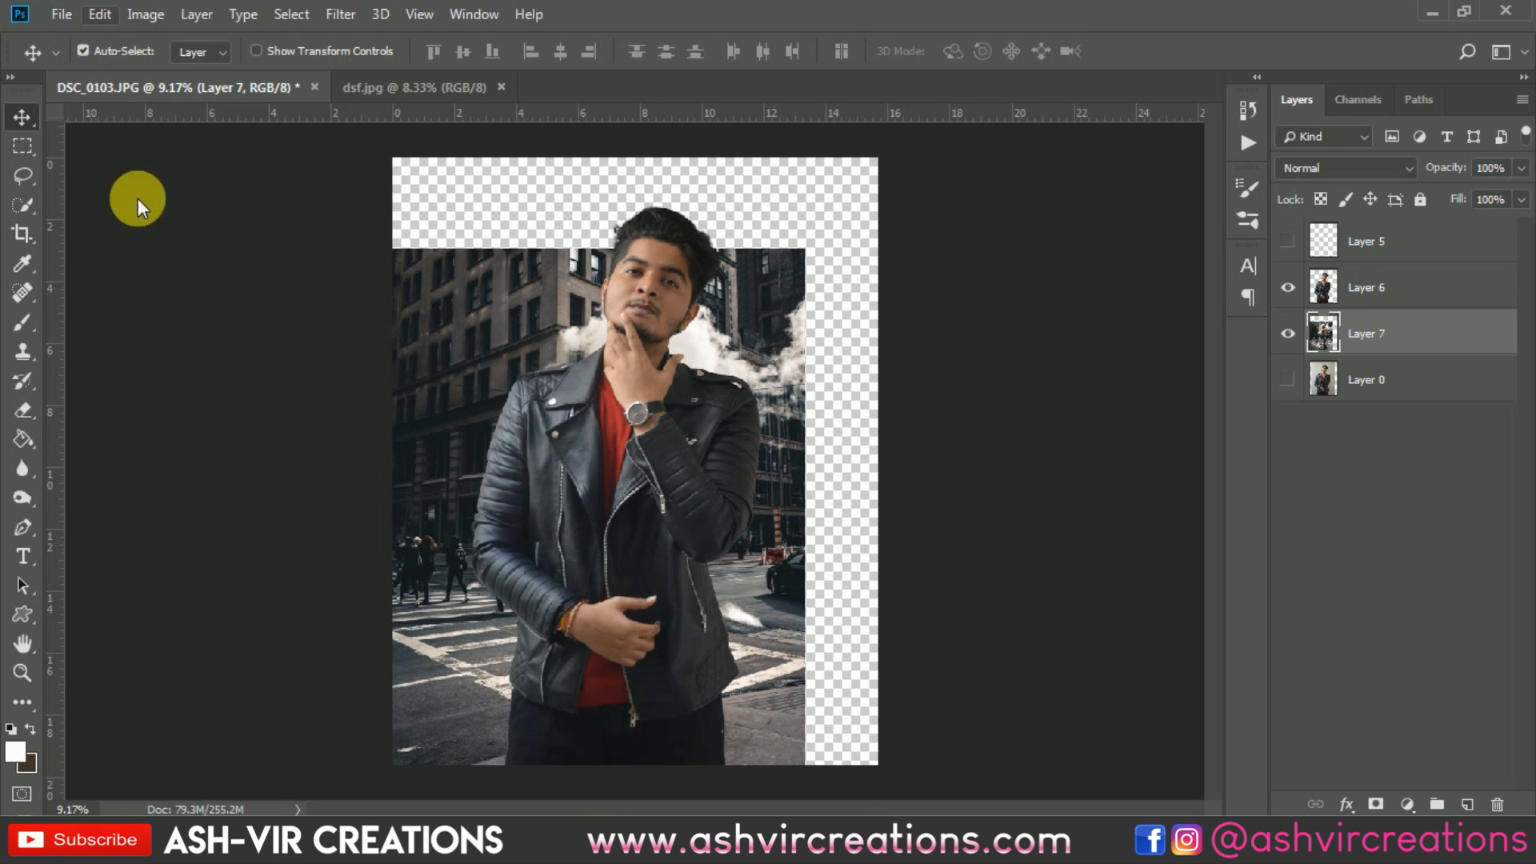
Scale the street background layer up to about 137% with Free Transform so it covers the whole canvas.
{"action": "left_click", "coordinate": [104, 16]}
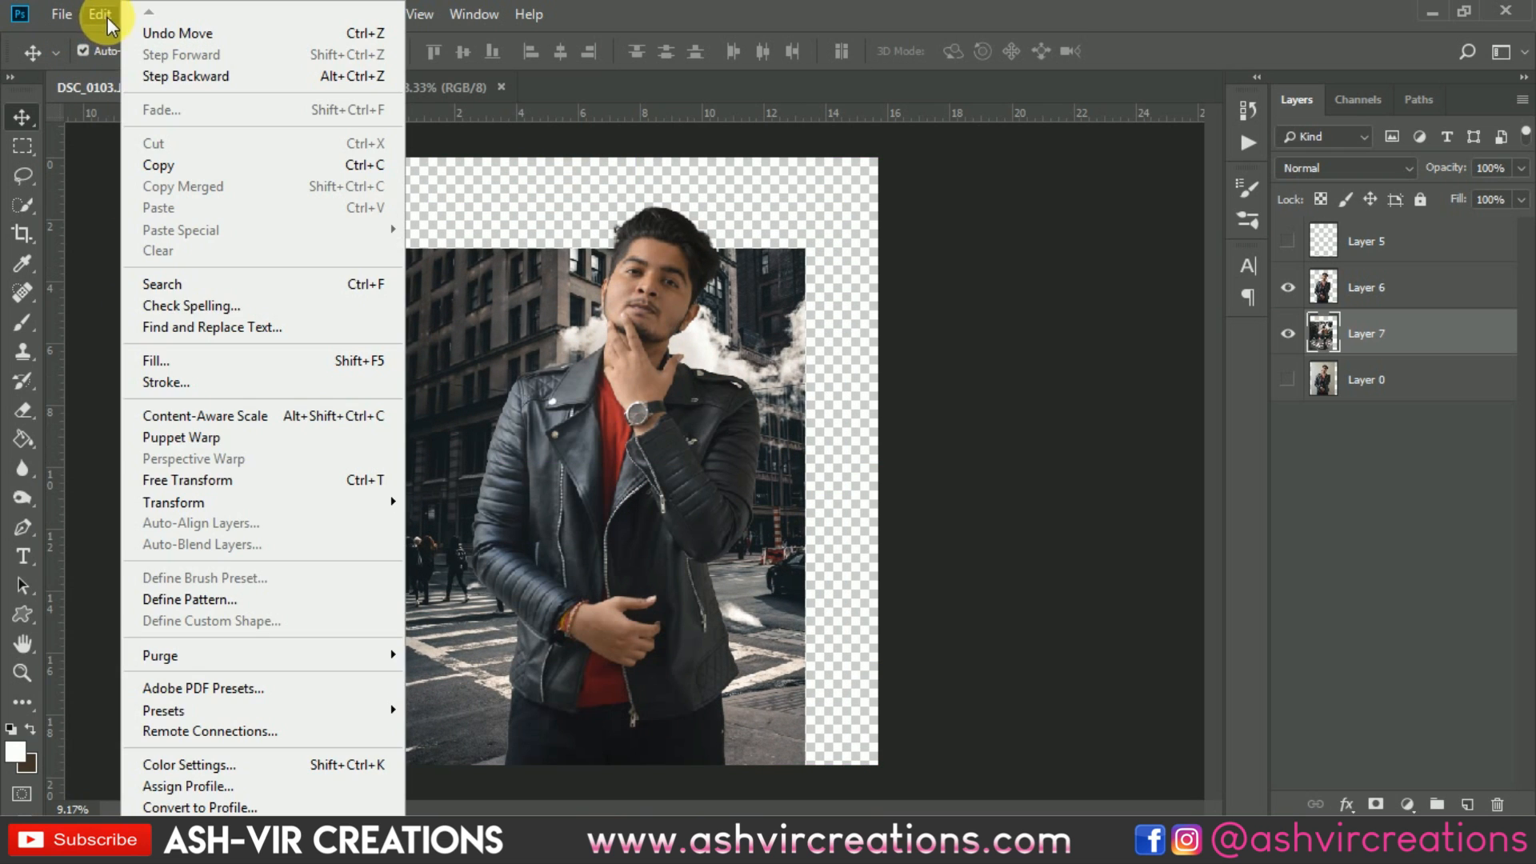
{"action": "left_click", "coordinate": [168, 477]}
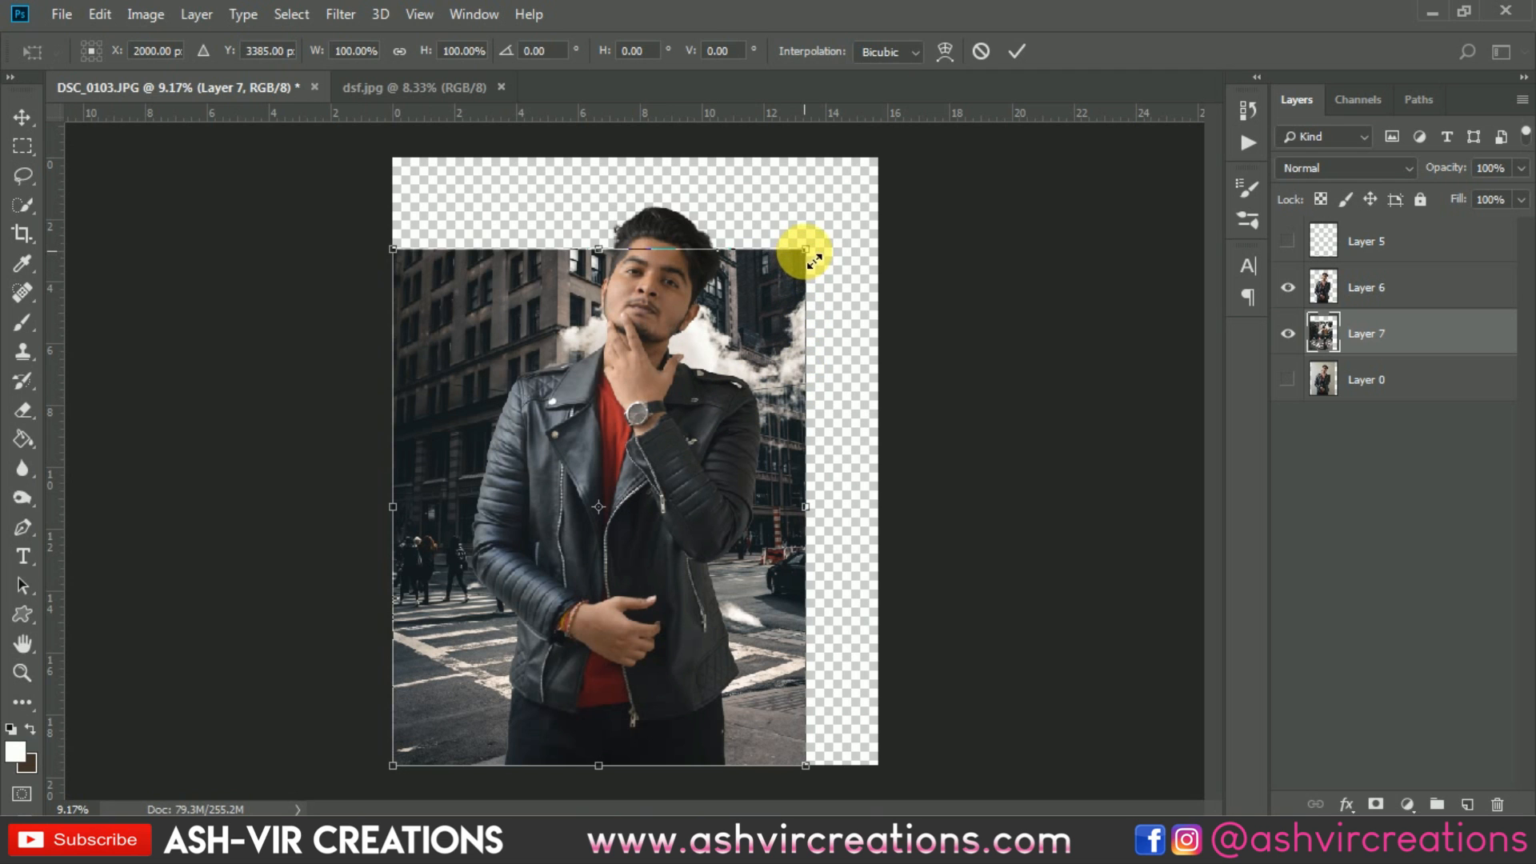
{"action": "left_click_drag", "start_coordinate": [814, 259], "coordinate": [1000, 93]}
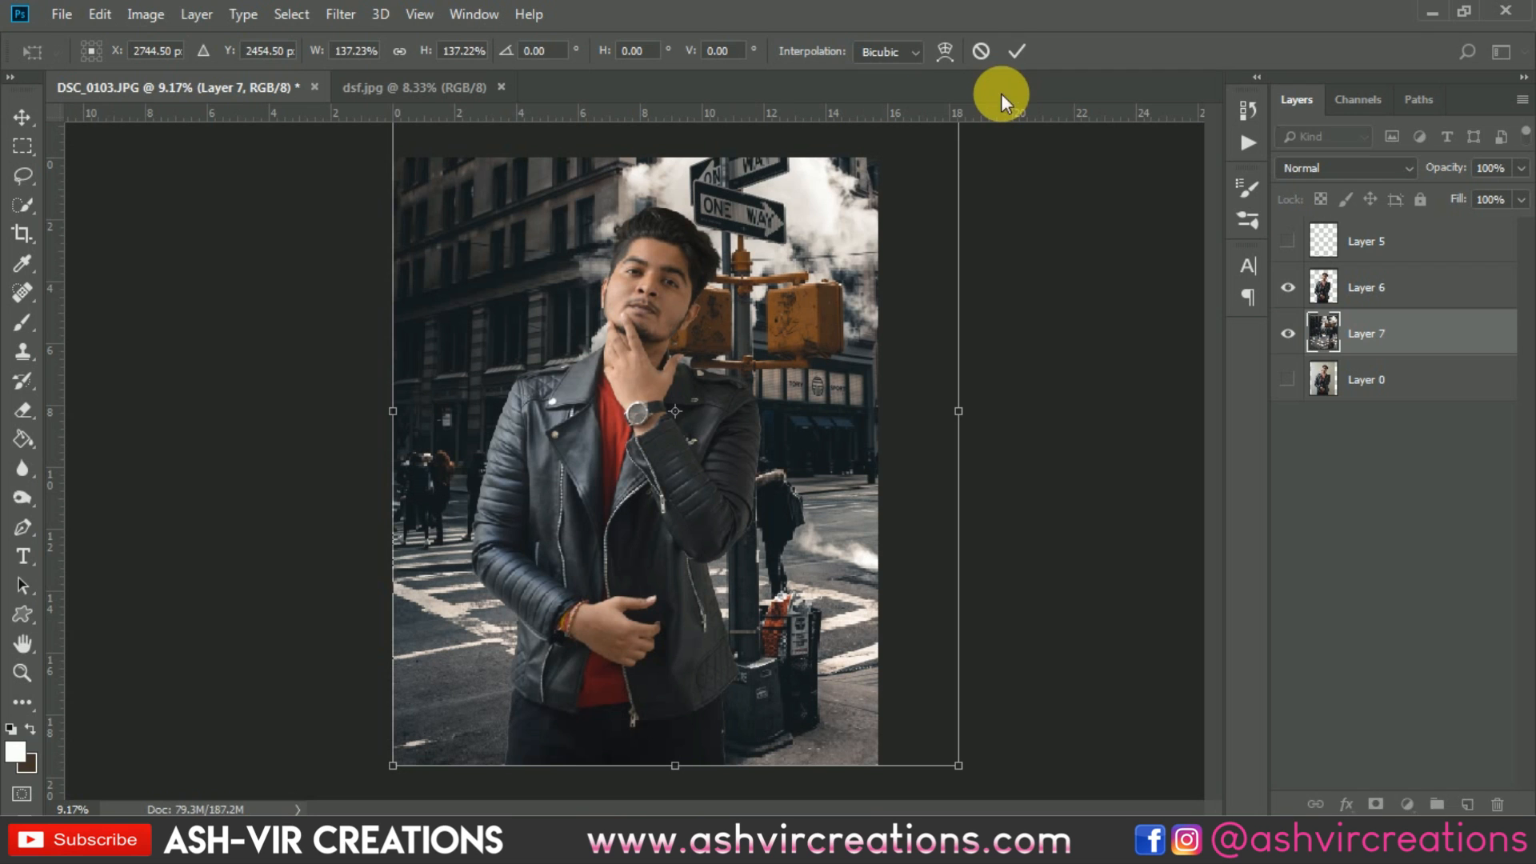
{"action": "key", "text": "Return"}
{"action": "key", "text": "ctrl+0"}
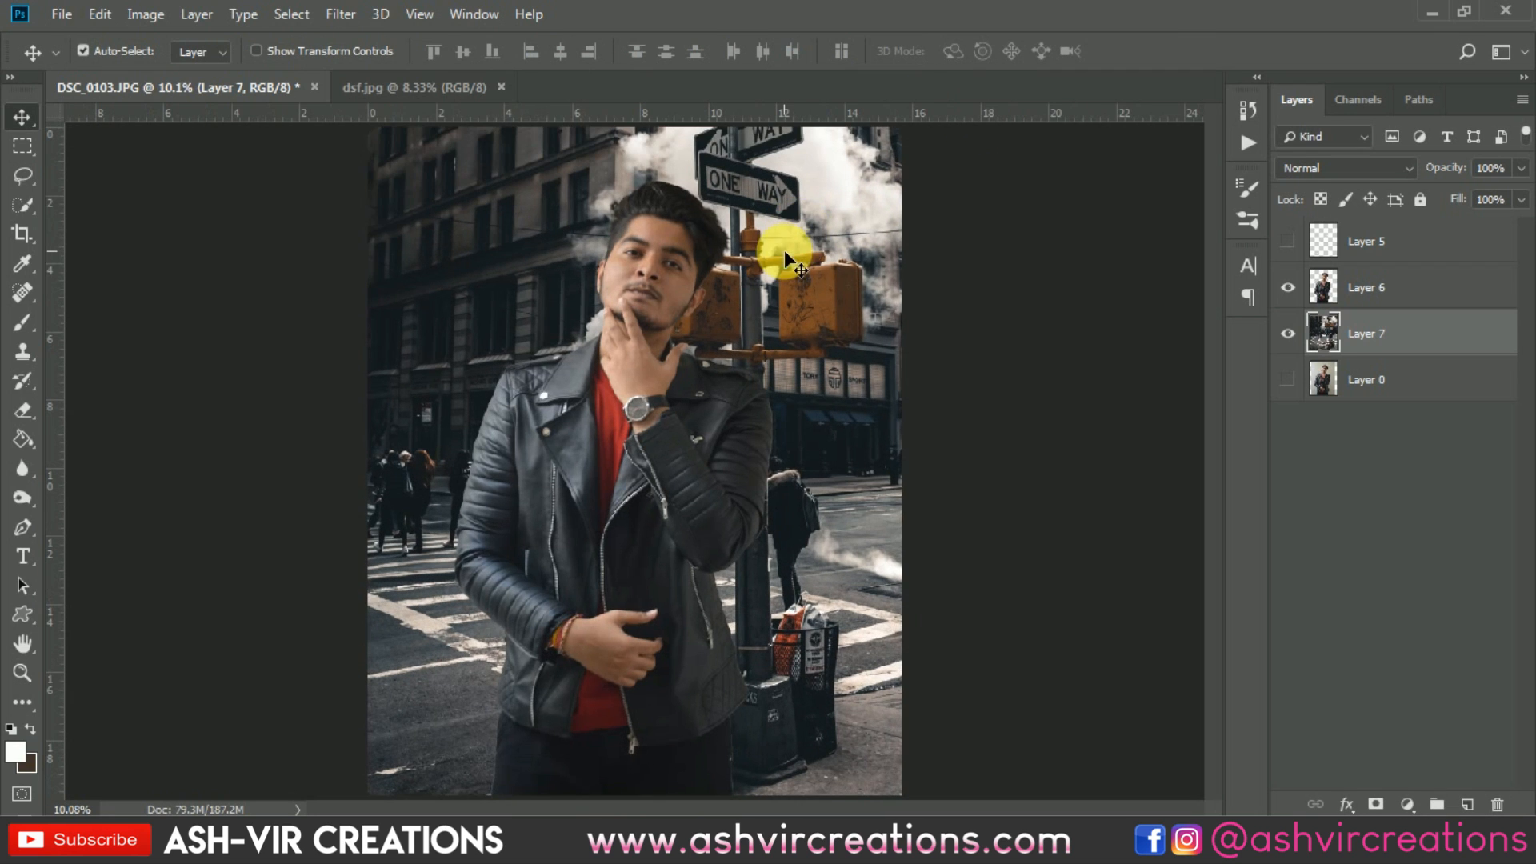
{"action": "scroll", "coordinate": [647, 268], "scroll_direction": "down", "scroll_amount": 1}
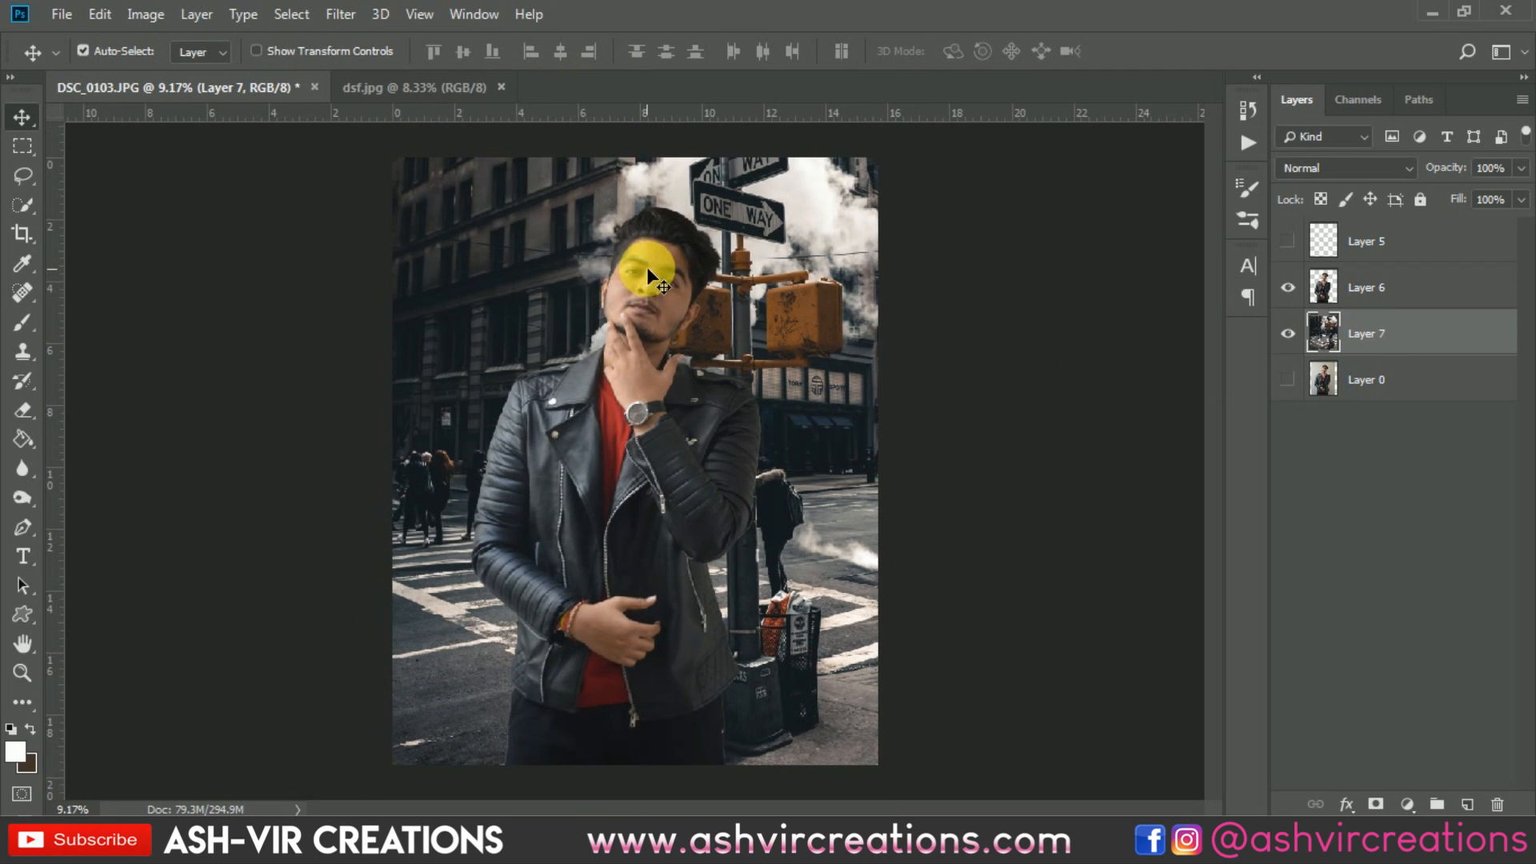
Apply a Box Blur with a radius of 9 pixels to the street background layer.
{"action": "left_click", "coordinate": [340, 17]}
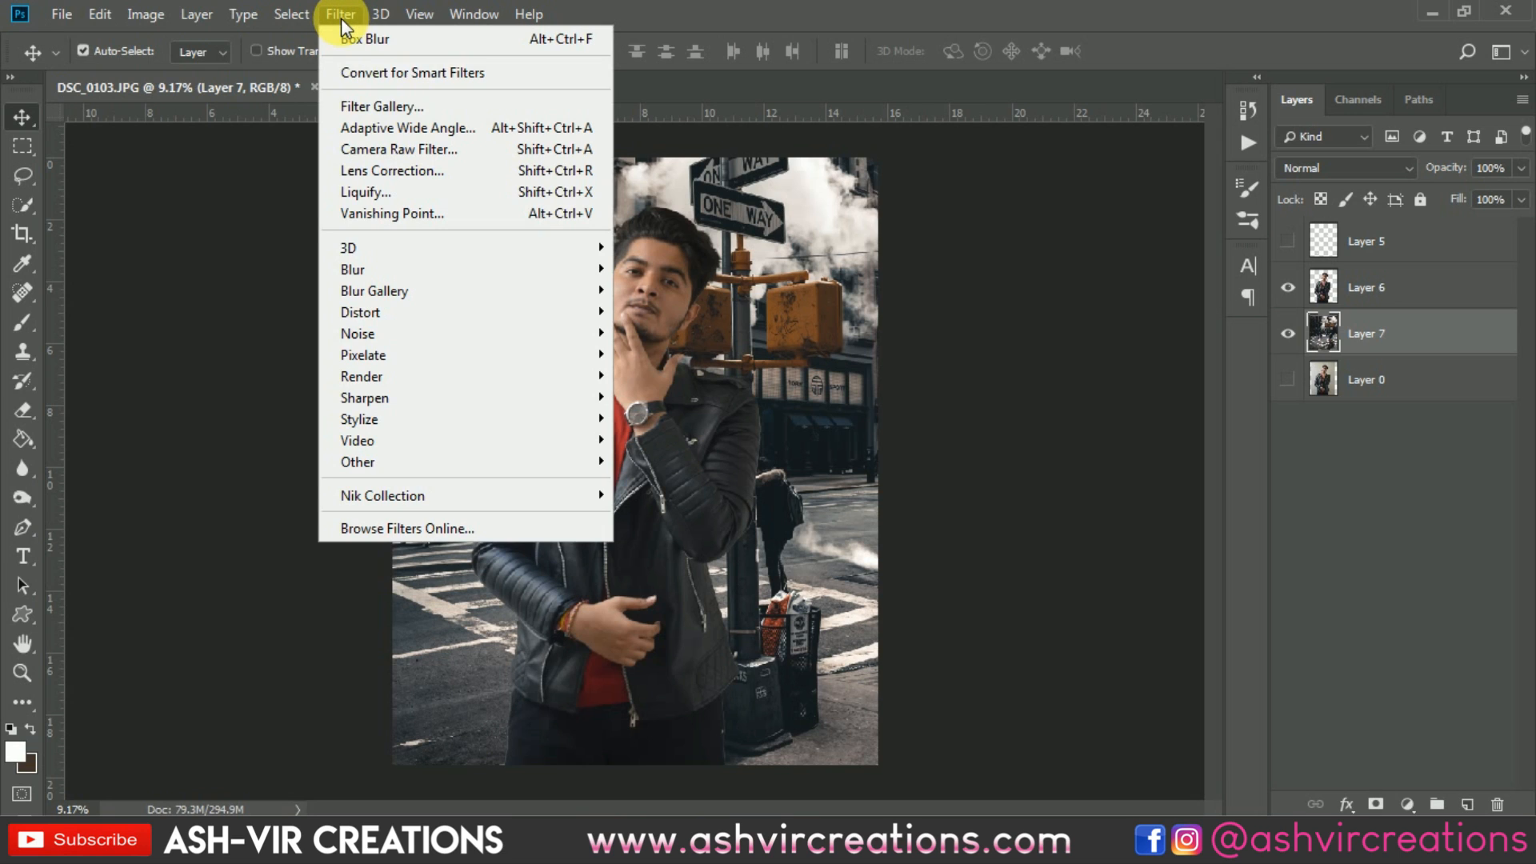
{"action": "mouse_move", "coordinate": [364, 269]}
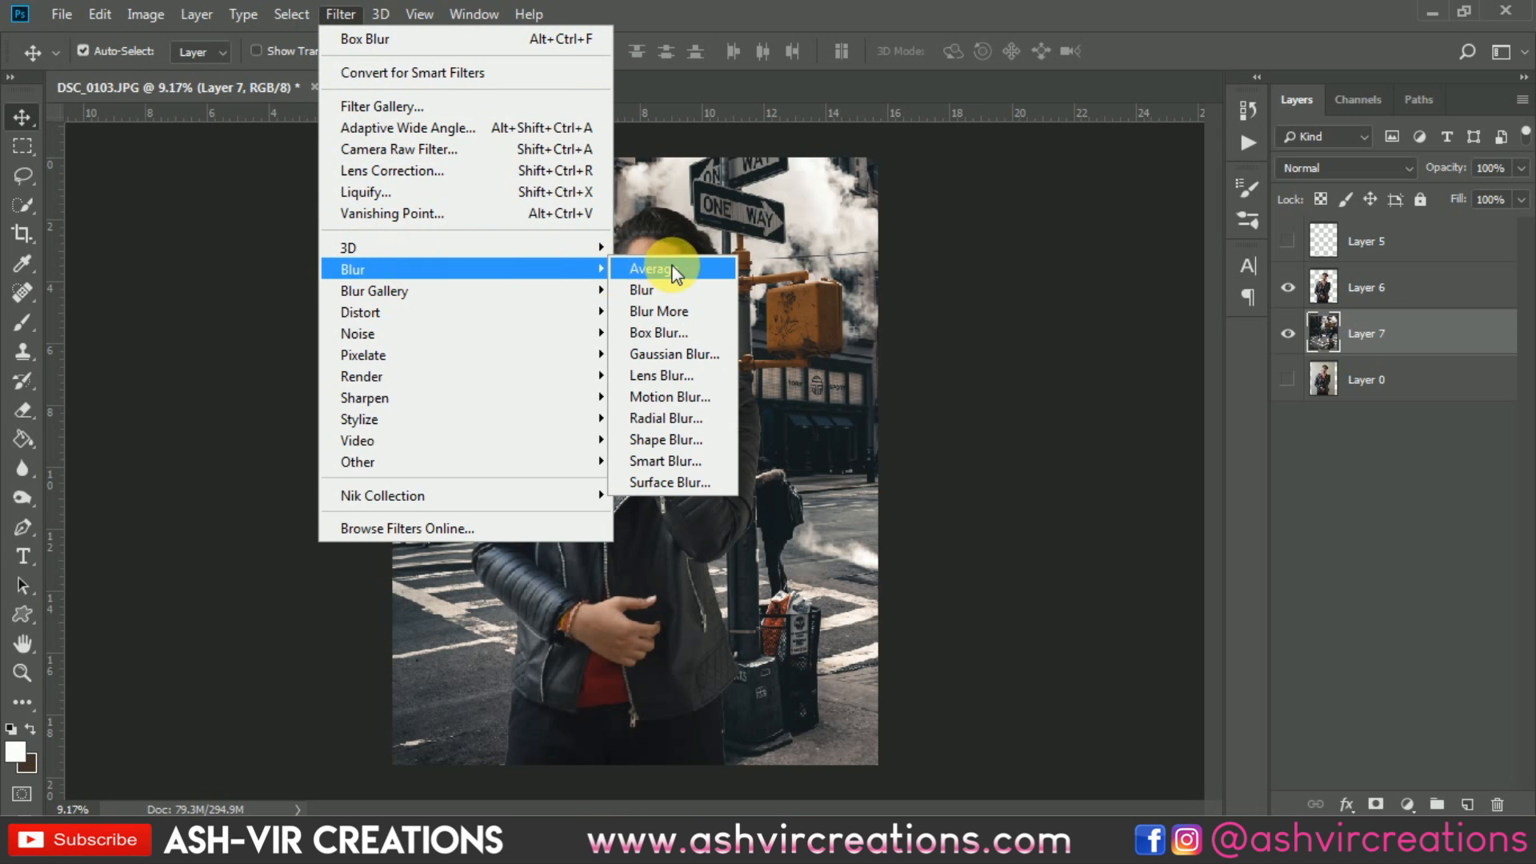
{"action": "left_click", "coordinate": [665, 330]}
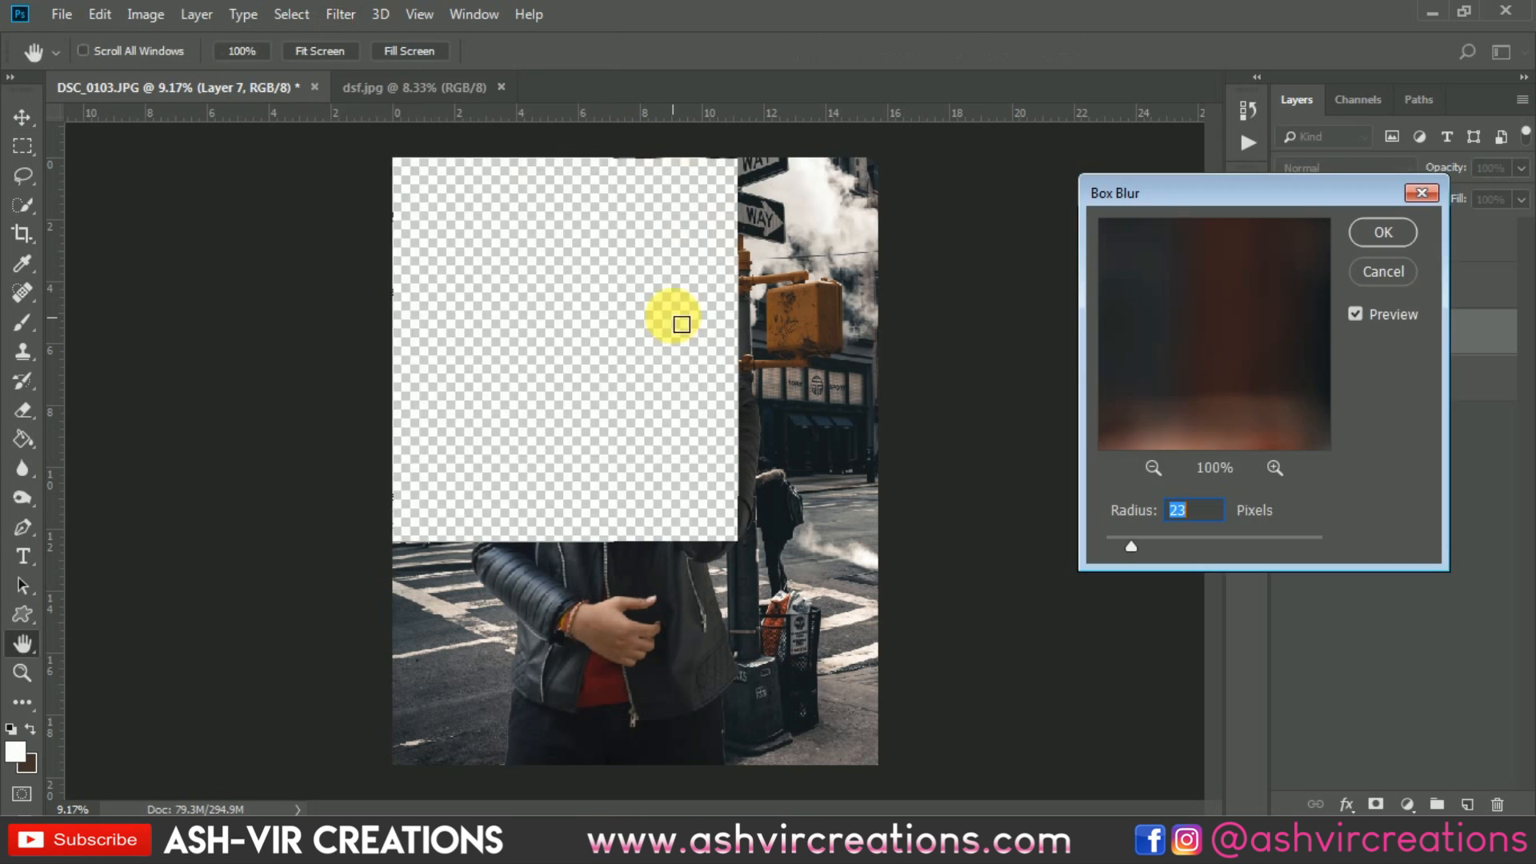
{"action": "left_click_drag", "start_coordinate": [1122, 540], "coordinate": [1115, 540]}
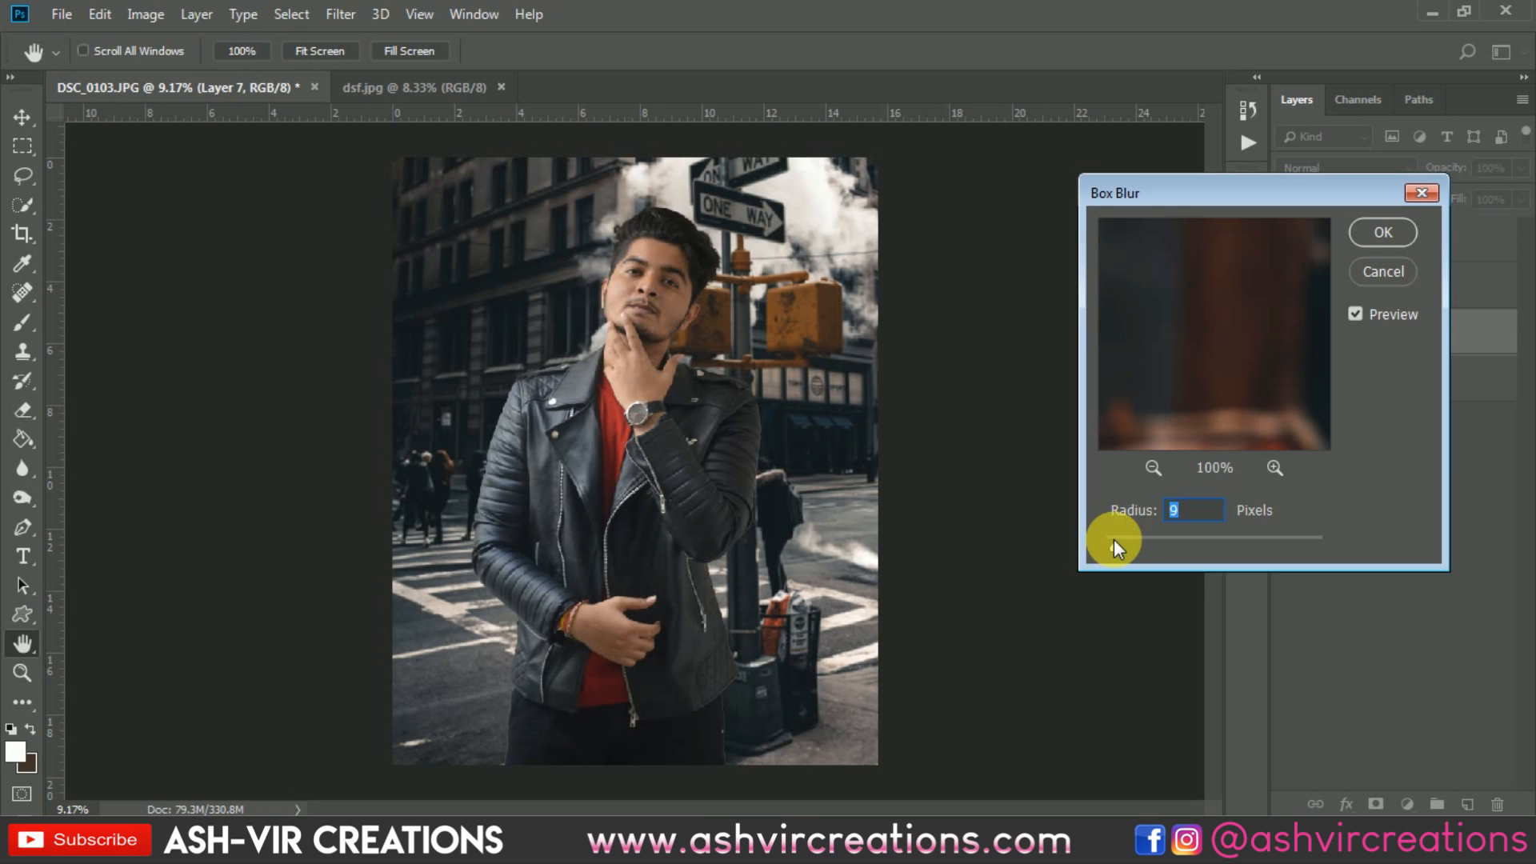
{"action": "left_click", "coordinate": [1363, 240]}
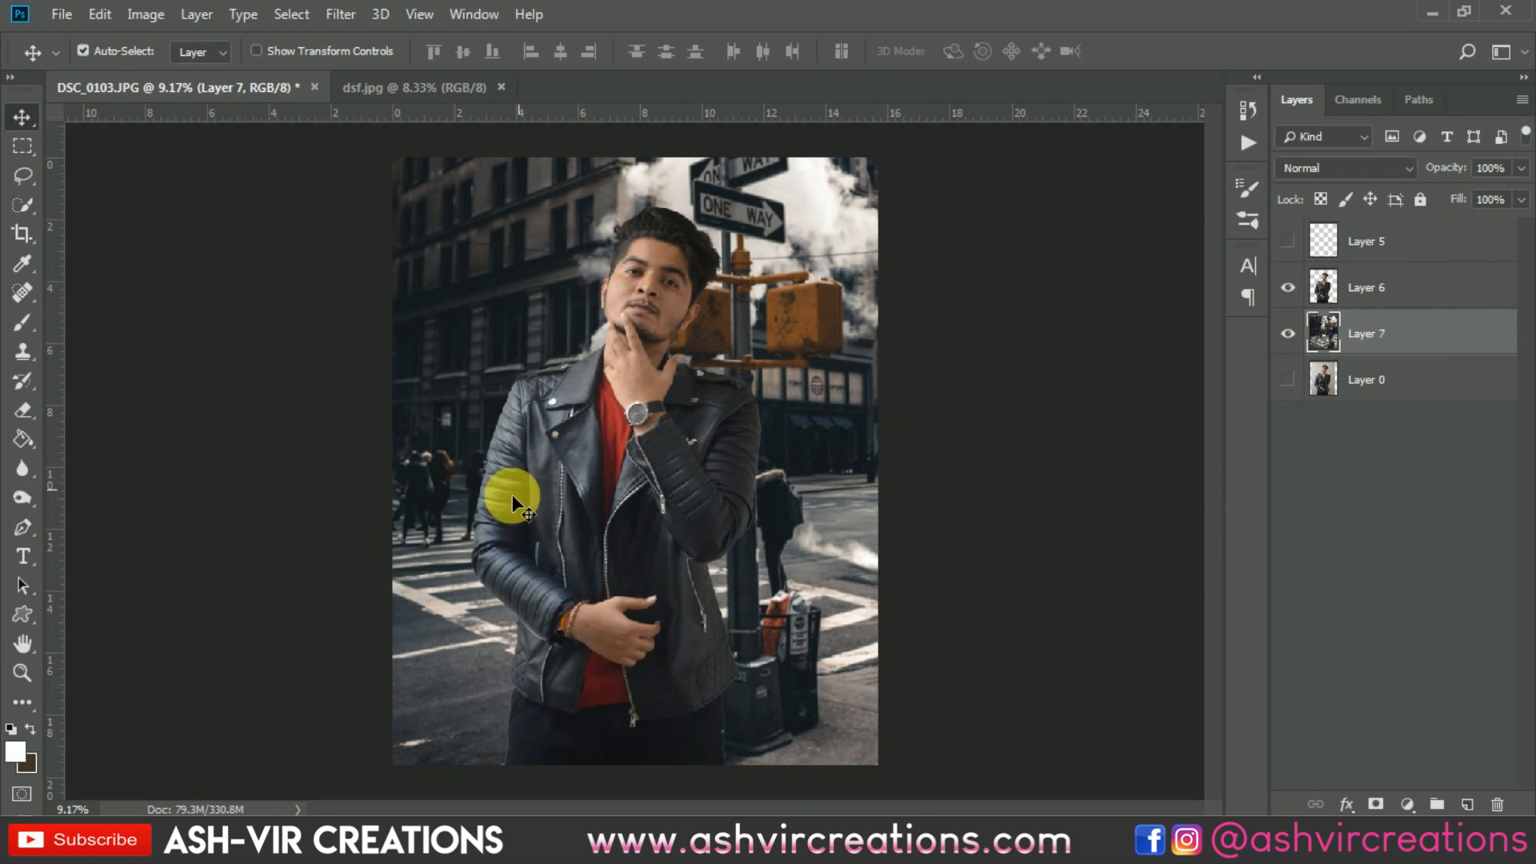
Activate the Blur tool on the man's cutout layer and reduce its brush size to 100.
{"action": "scroll", "coordinate": [509, 498], "scroll_direction": "up", "scroll_amount": 5}
{"action": "left_click_drag", "start_coordinate": [581, 554], "coordinate": [621, 422]}
{"action": "left_click", "coordinate": [1352, 288]}
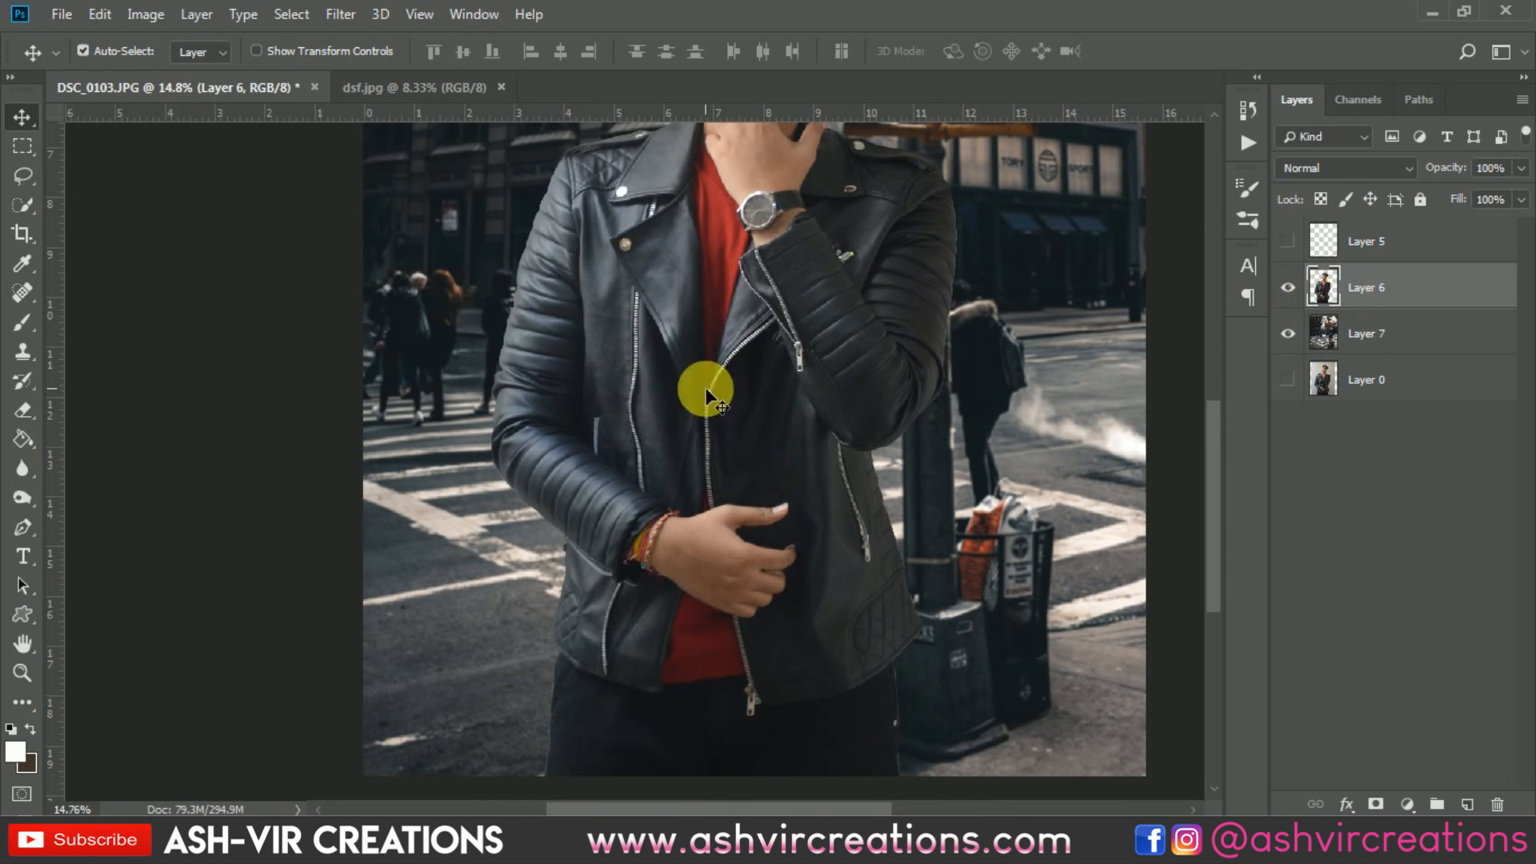
{"action": "left_click", "coordinate": [16, 474]}
{"action": "left_click", "coordinate": [80, 467]}
{"action": "scroll", "coordinate": [548, 676], "scroll_direction": "up", "scroll_amount": 2}
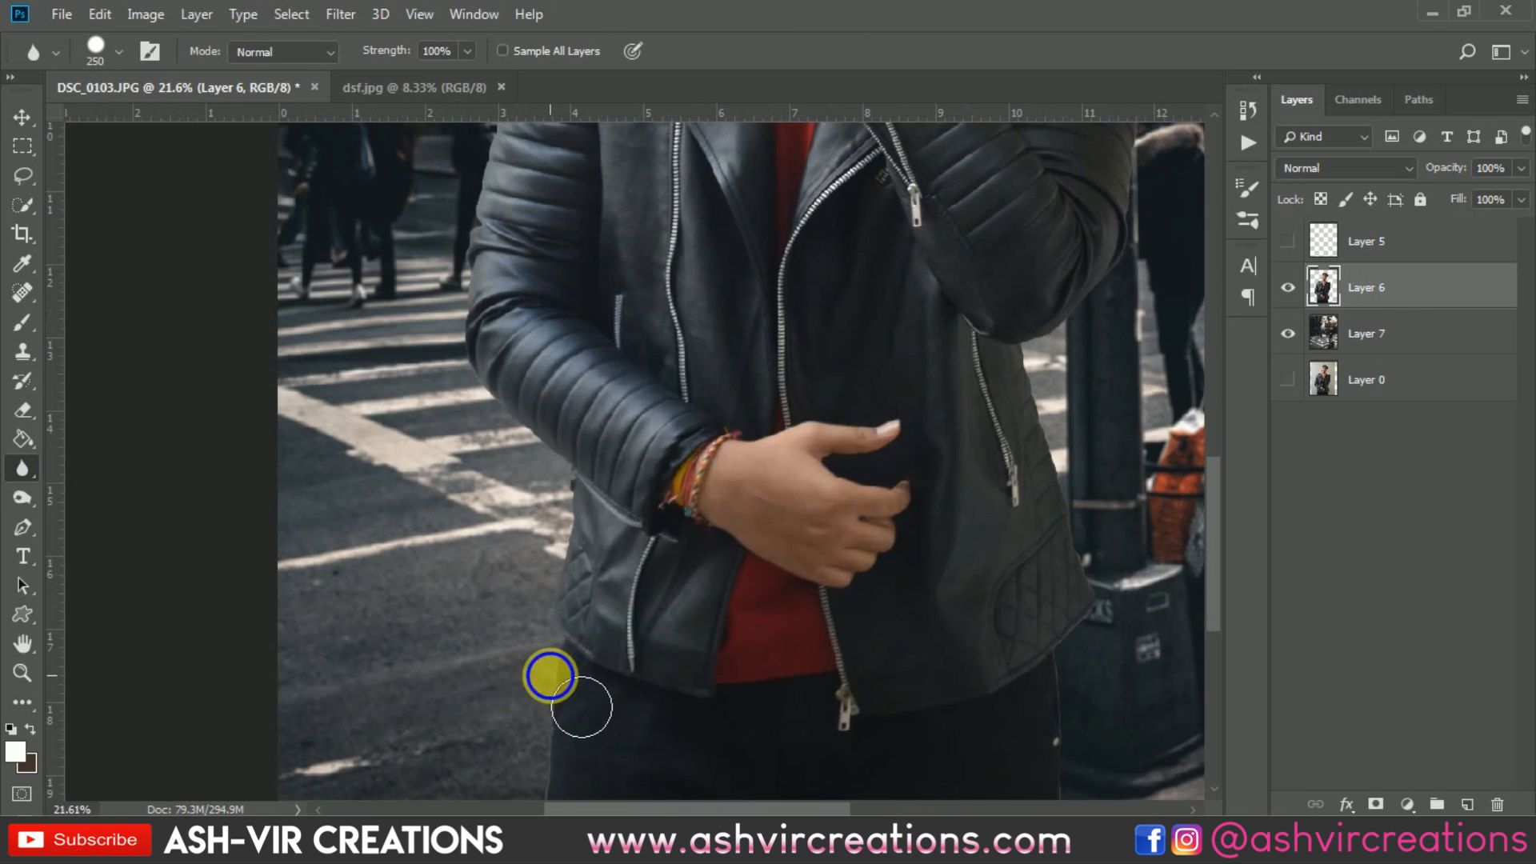
{"action": "right_click", "coordinate": [559, 680]}
{"action": "double_click", "coordinate": [758, 602]}
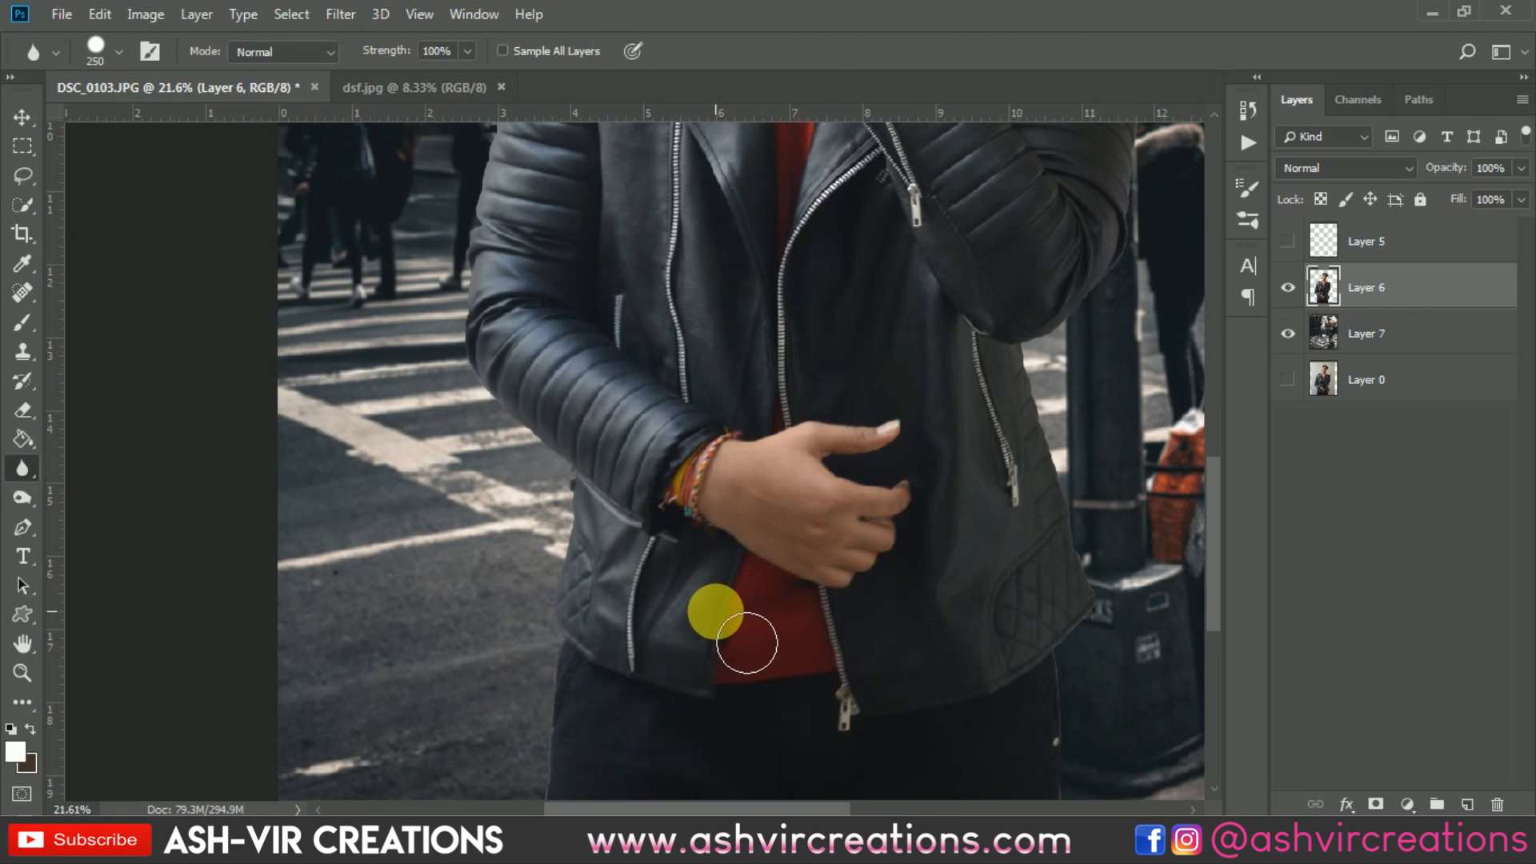
{"action": "key", "text": "bracketleft"}
{"action": "key", "text": "bracketleft"}
{"action": "key", "text": "bracketleft"}
{"action": "scroll", "coordinate": [588, 715], "scroll_direction": "up", "scroll_amount": 2}
{"action": "left_click_drag", "start_coordinate": [580, 676], "coordinate": [686, 380]}
Add a new layer above the man's cutout and set up a Soft Round brush with a size of 59 px.
{"action": "left_click", "coordinate": [1467, 802]}
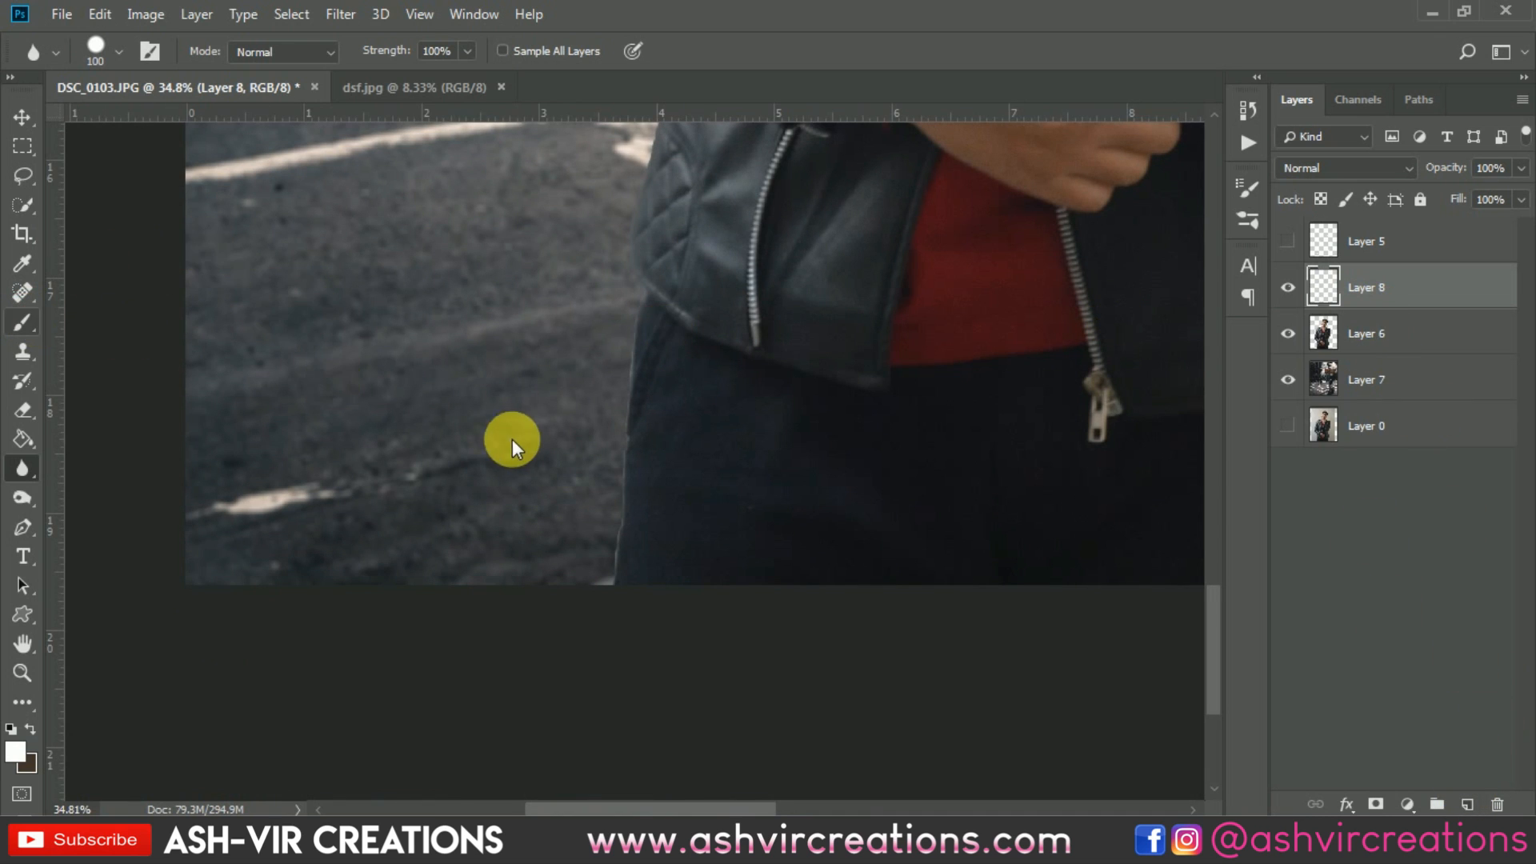
{"action": "key", "text": "b"}
{"action": "right_click", "coordinate": [544, 445]}
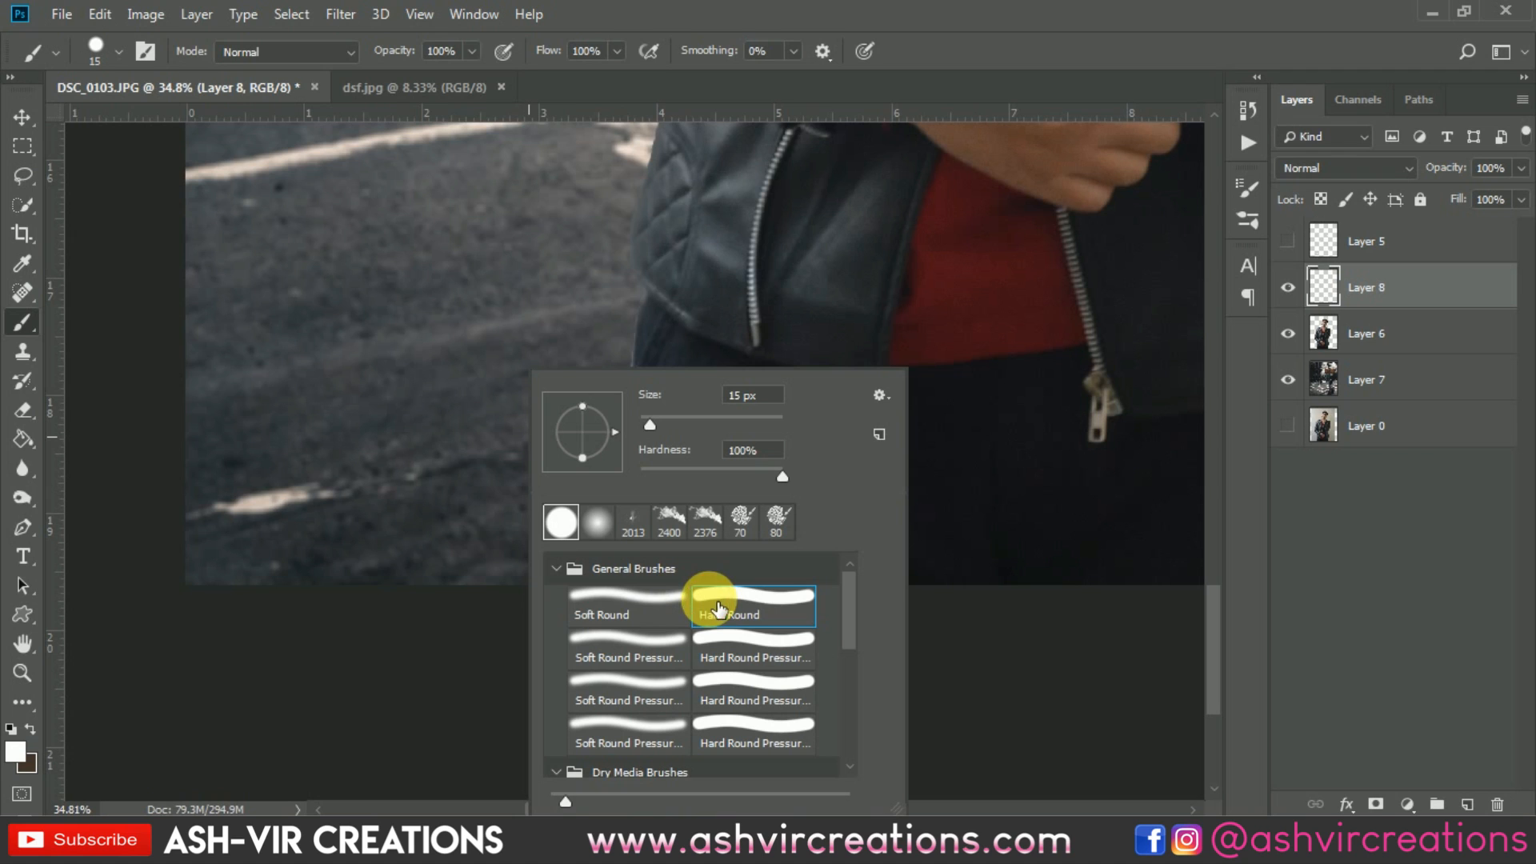
{"action": "left_click", "coordinate": [627, 602]}
{"action": "key", "text": "Return"}
{"action": "right_click", "coordinate": [571, 344]}
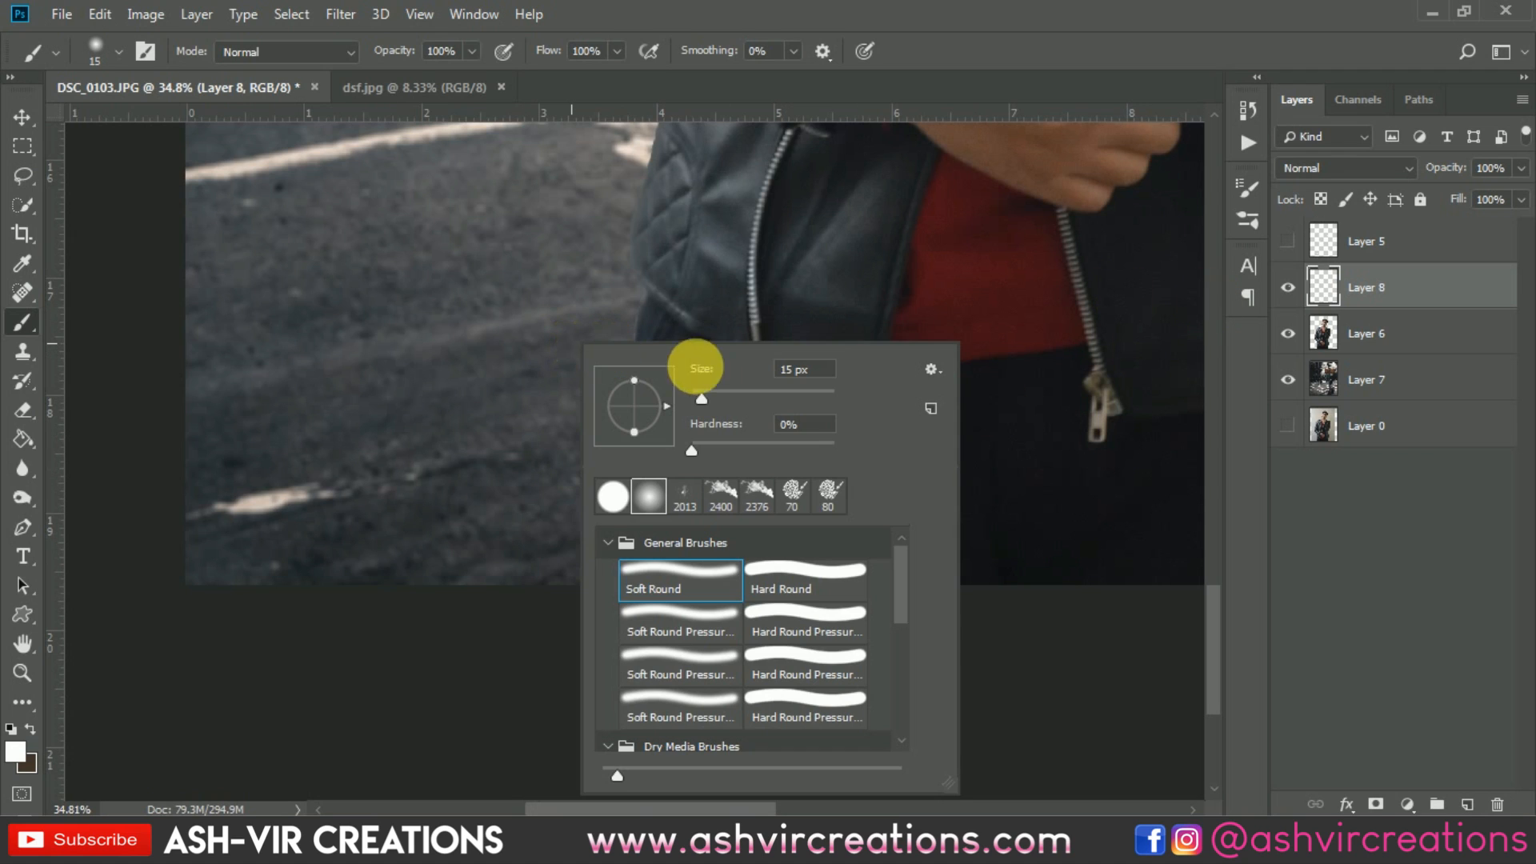
{"action": "left_click", "coordinate": [760, 391]}
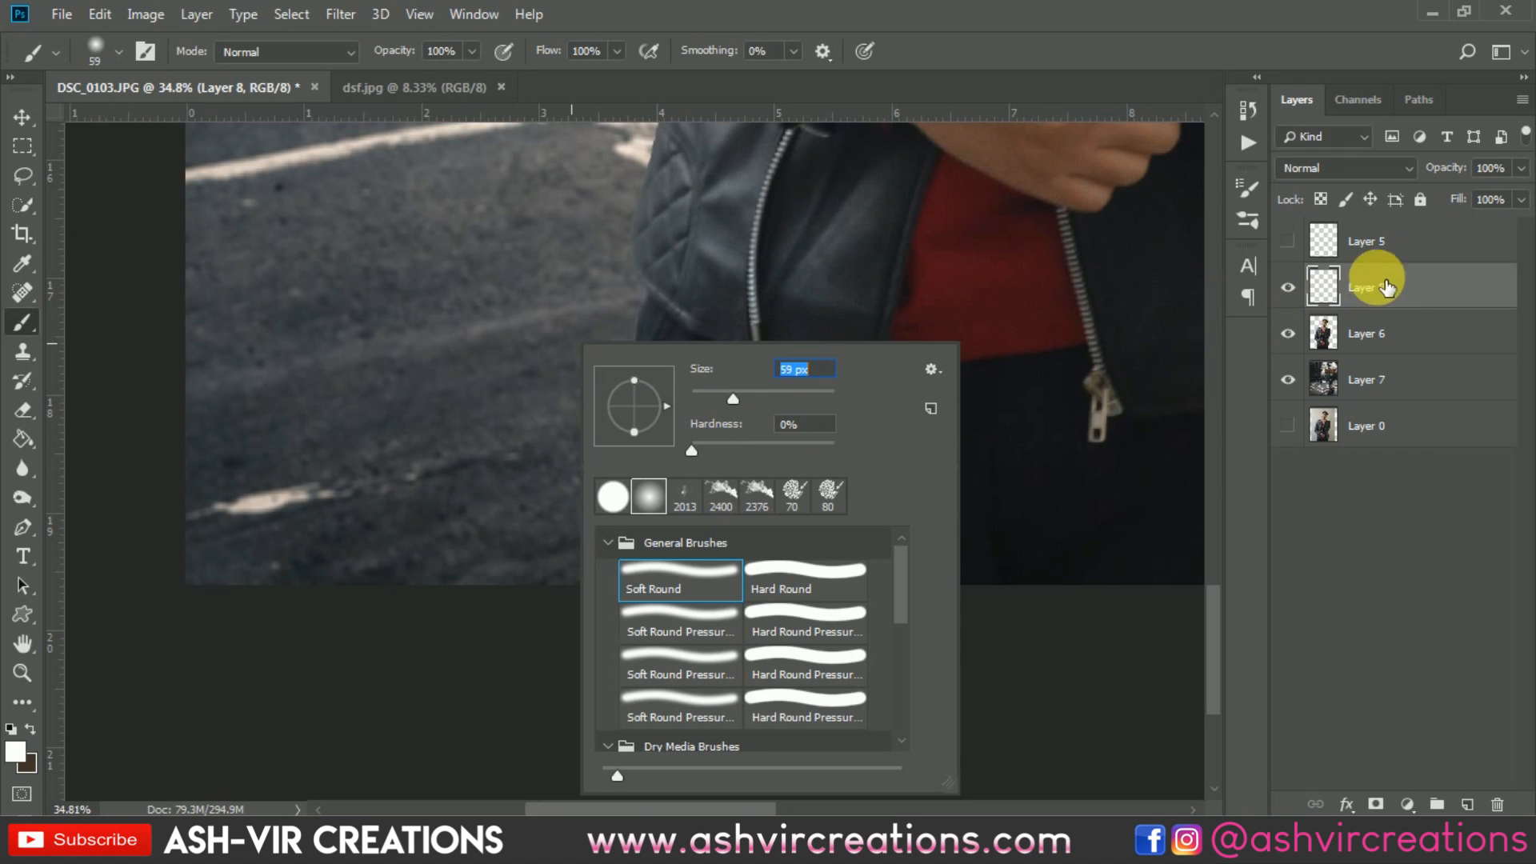
Clip the new empty layer to the man's cutout layer with a clipping mask.
{"action": "left_click", "coordinate": [1404, 304]}
{"action": "right_click", "coordinate": [1403, 294]}
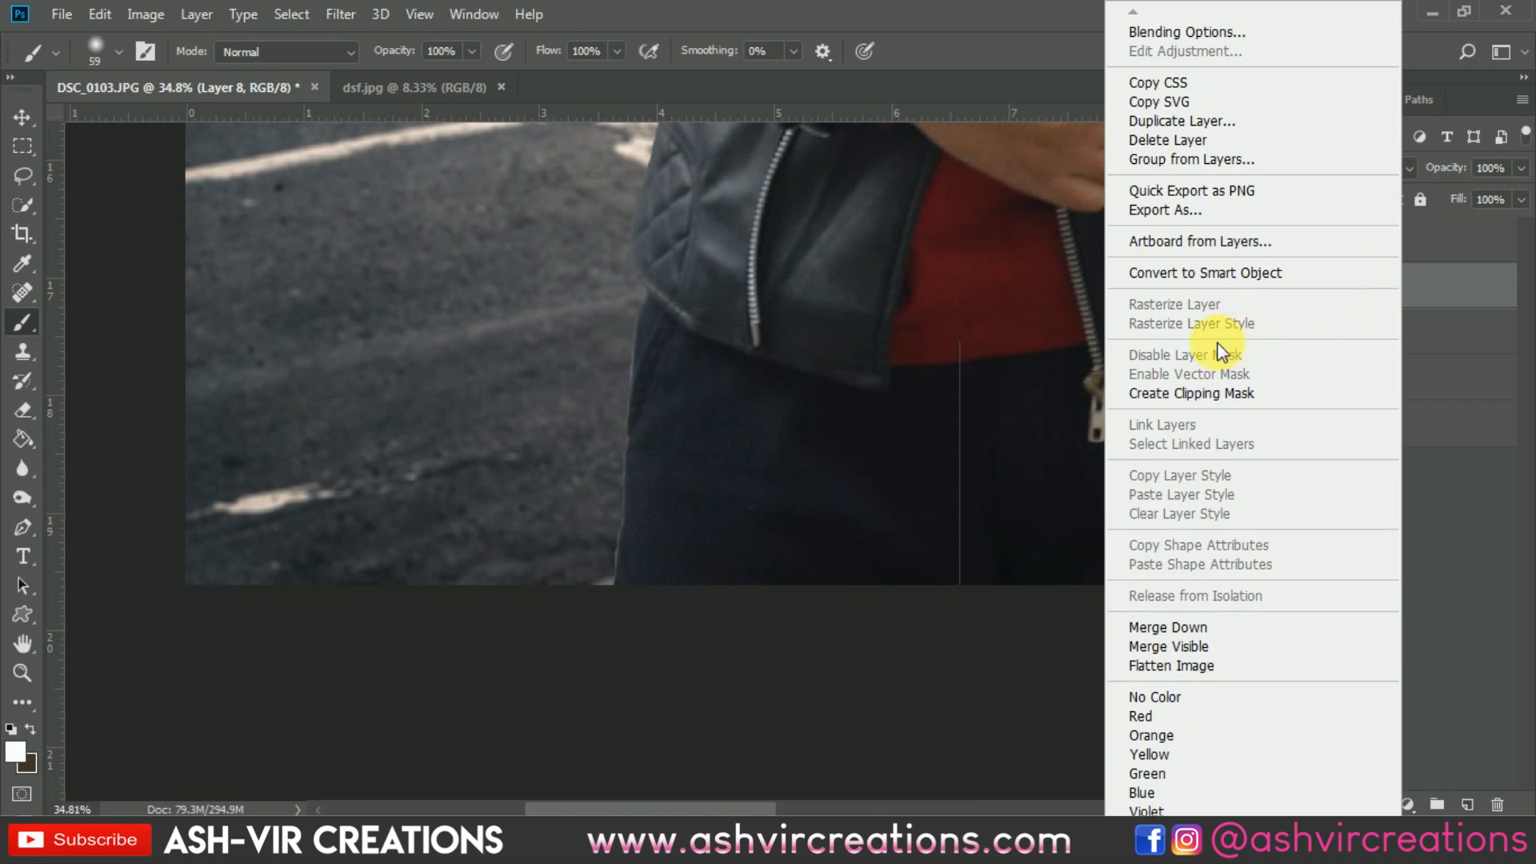
{"action": "left_click", "coordinate": [1242, 392]}
Paint over the light fringe along the trousers' left edge up to the jacket hem, using dark colours sampled from the trousers.
{"action": "scroll", "coordinate": [630, 384], "scroll_direction": "up", "scroll_amount": 3}
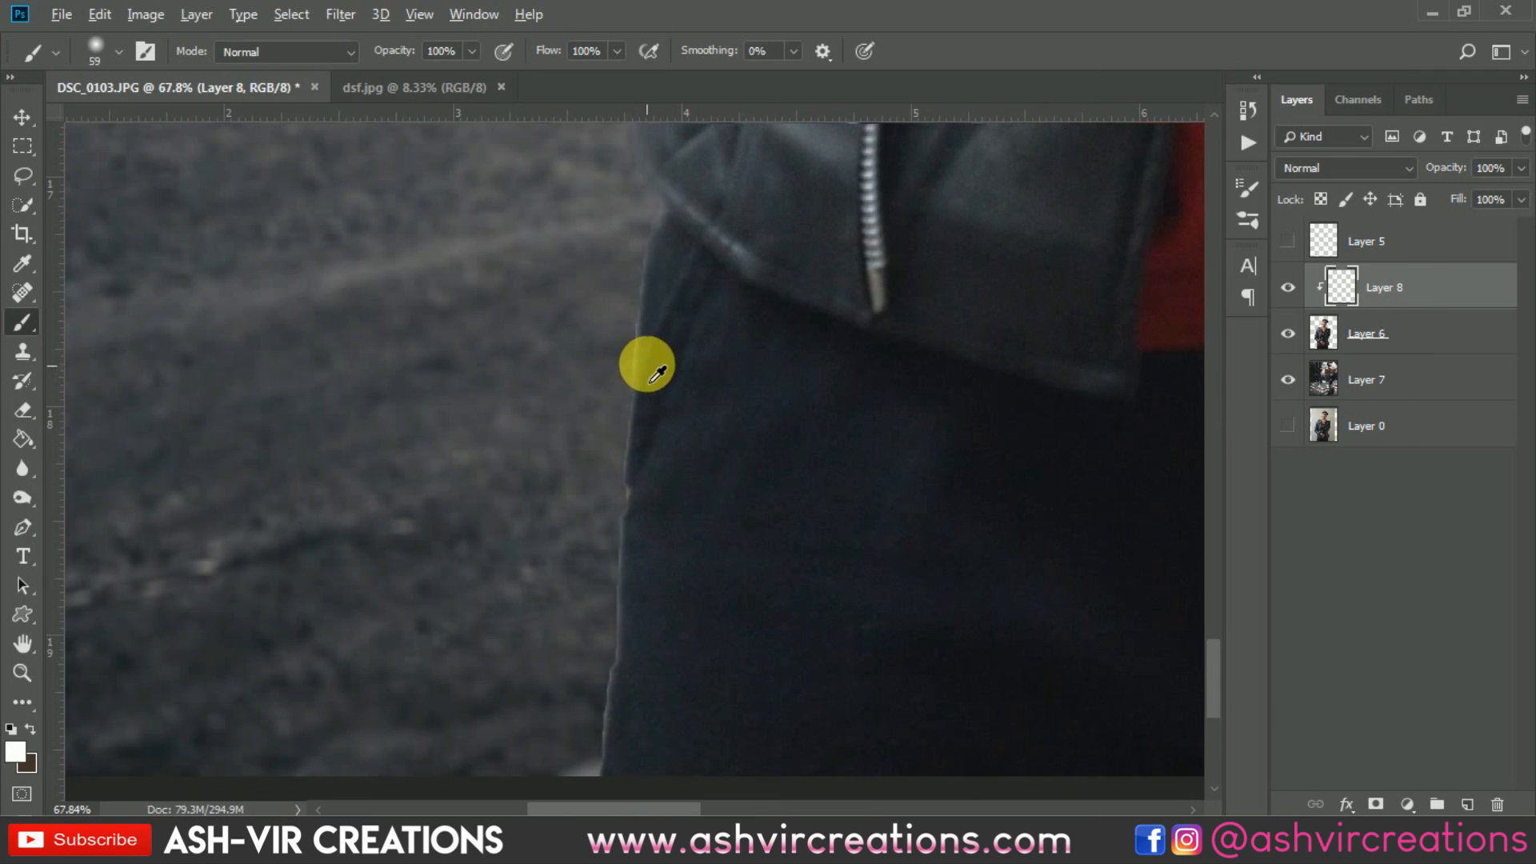
{"action": "left_click", "coordinate": [654, 336], "text": "alt"}
{"action": "mouse_move", "coordinate": [660, 253]}
{"action": "left_mouse_down"}
{"action": "mouse_move", "coordinate": [652, 421]}
{"action": "mouse_move", "coordinate": [616, 405]}
{"action": "mouse_move", "coordinate": [611, 531]}
{"action": "mouse_move", "coordinate": [624, 487]}
{"action": "mouse_move", "coordinate": [657, 655]}
{"action": "mouse_move", "coordinate": [662, 528]}
{"action": "mouse_move", "coordinate": [616, 652]}
{"action": "left_mouse_up"}
{"action": "left_click", "coordinate": [659, 425], "text": "alt"}
{"action": "scroll", "coordinate": [705, 583], "scroll_direction": "down", "scroll_amount": 3}
{"action": "mouse_move", "coordinate": [900, 519]}
{"action": "left_mouse_down"}
{"action": "mouse_move", "coordinate": [232, 544]}
{"action": "mouse_move", "coordinate": [674, 713]}
{"action": "left_mouse_up"}
{"action": "scroll", "coordinate": [432, 516], "scroll_direction": "up", "scroll_amount": 3}
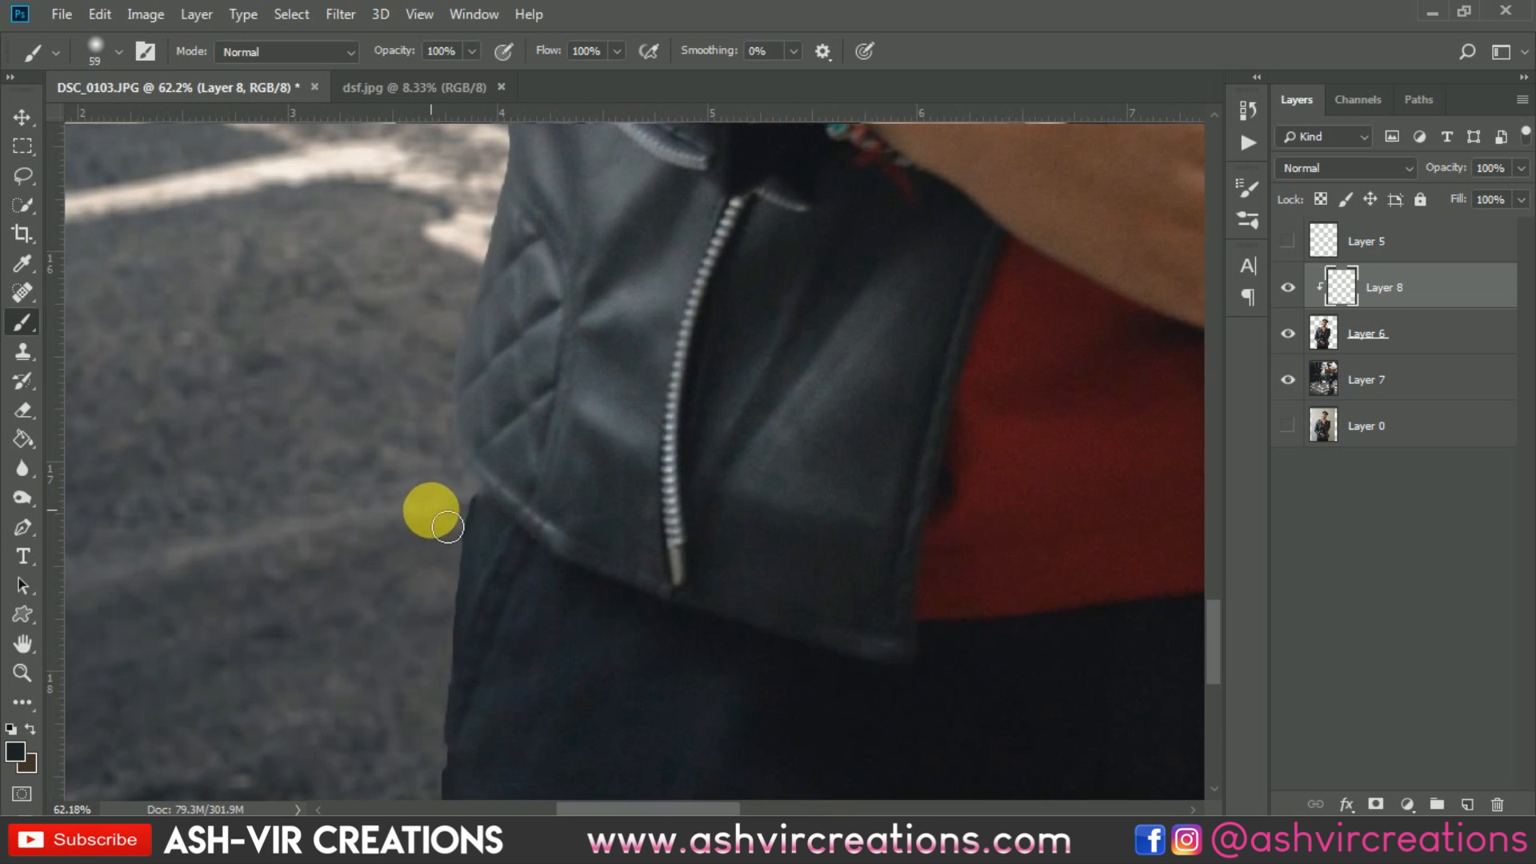
{"action": "left_click_drag", "start_coordinate": [458, 493], "coordinate": [460, 523]}
{"action": "scroll", "coordinate": [708, 630], "scroll_direction": "down", "scroll_amount": 2}
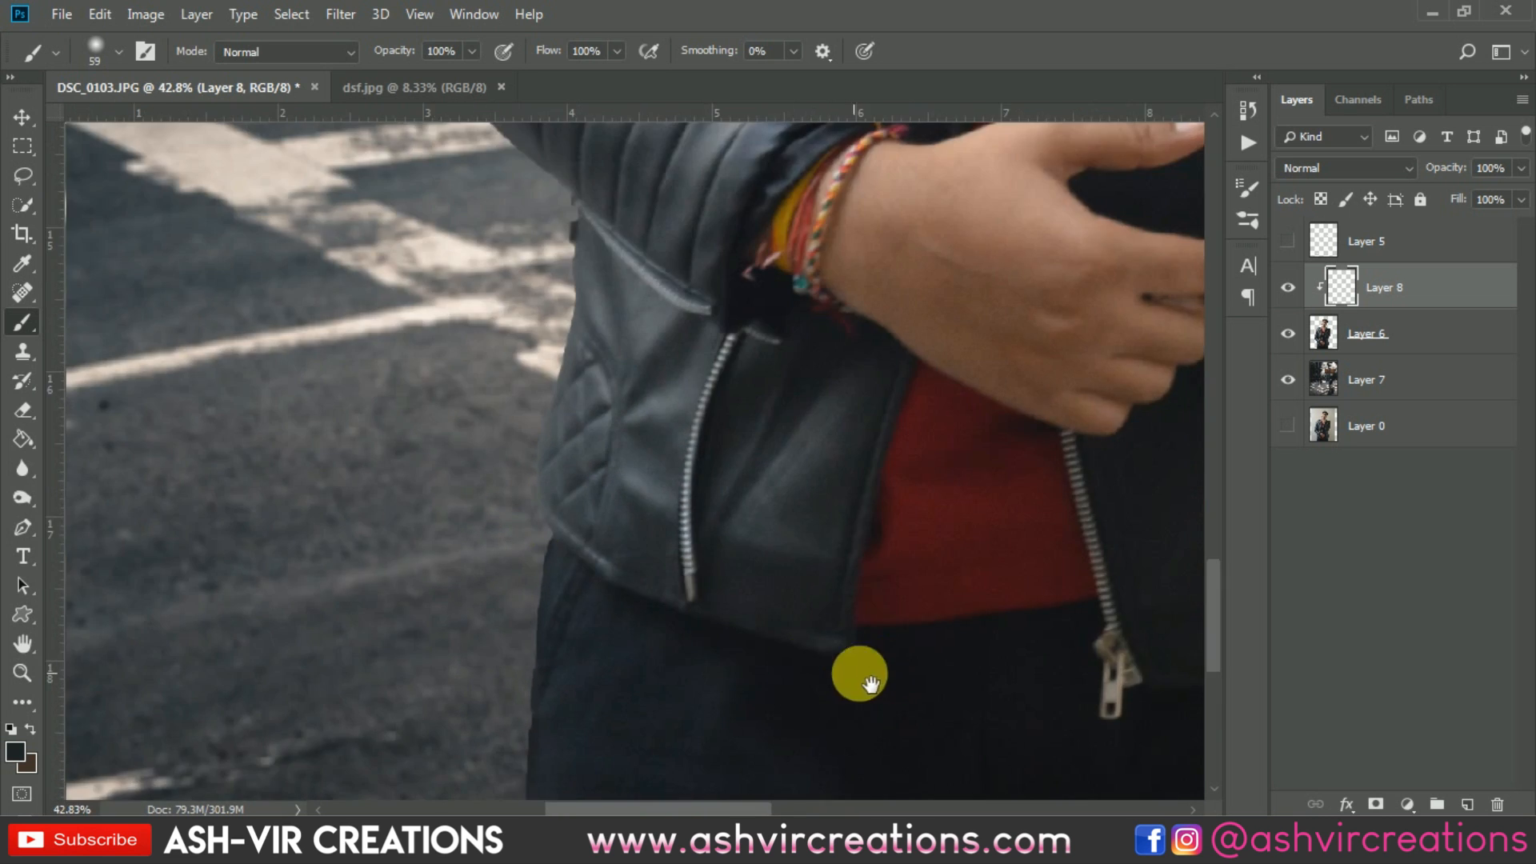
Paint over the light fringe on the jacket's right edge around the quilted hem panel with colours sampled from the jacket.
{"action": "left_click_drag", "start_coordinate": [864, 675], "coordinate": [98, 479]}
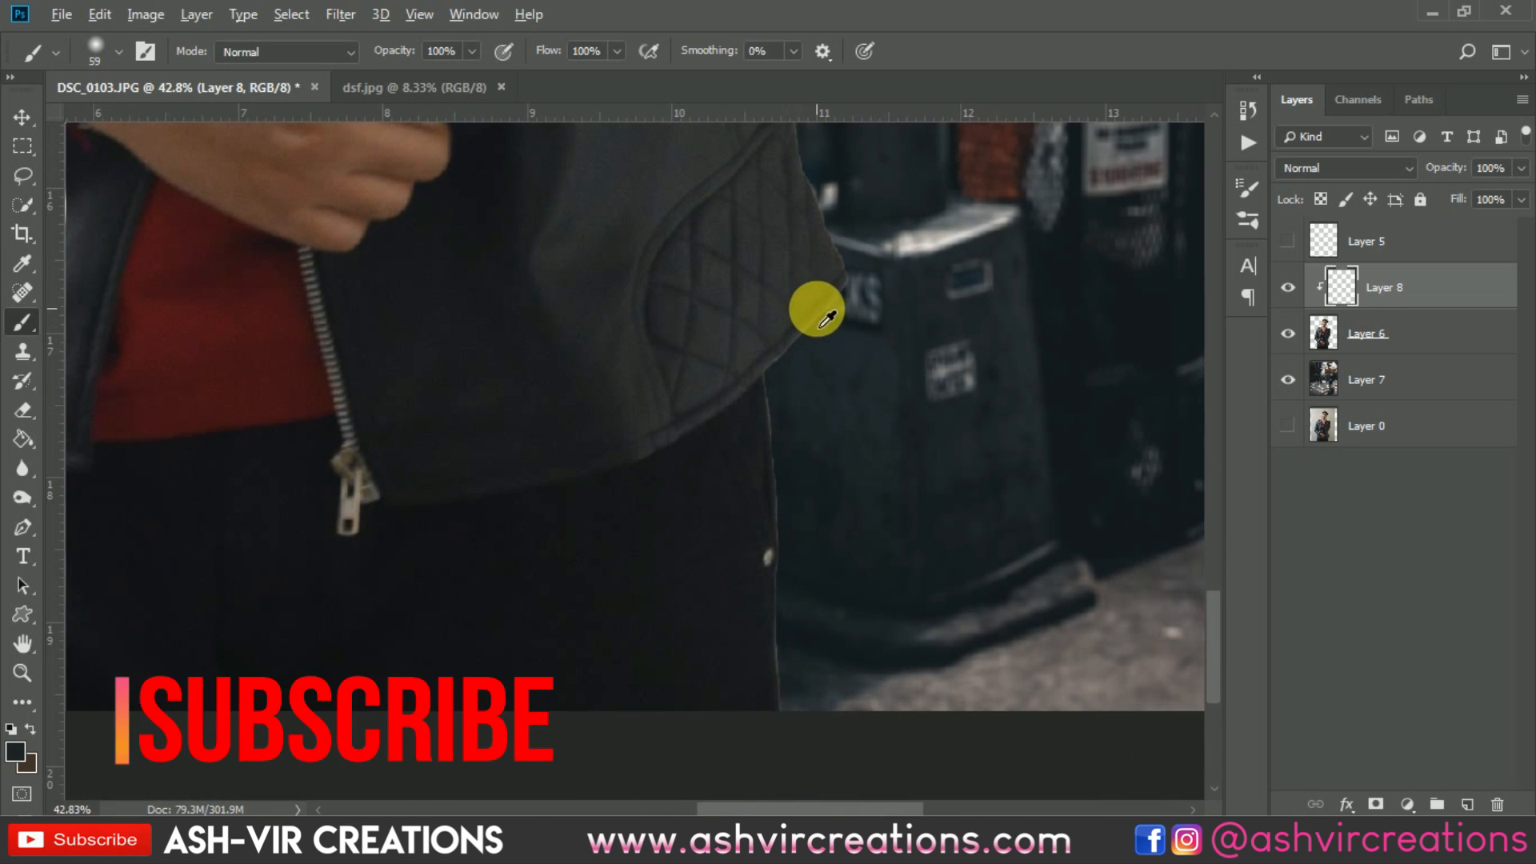
{"action": "scroll", "coordinate": [813, 309], "scroll_direction": "up", "scroll_amount": 2}
{"action": "left_click_drag", "start_coordinate": [847, 302], "coordinate": [819, 672]}
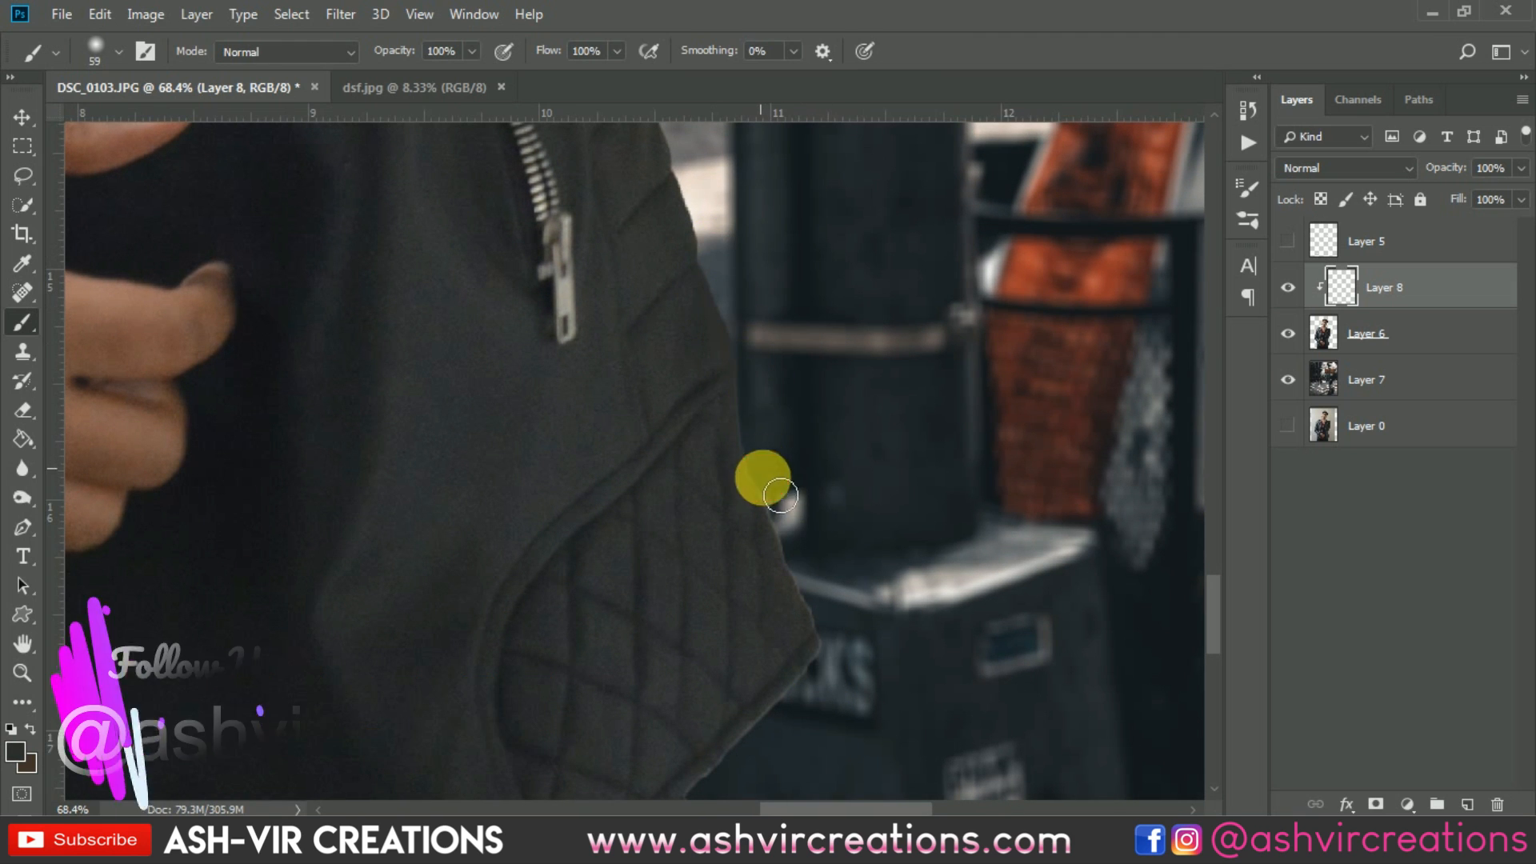
{"action": "left_click_drag", "start_coordinate": [867, 651], "coordinate": [845, 468]}
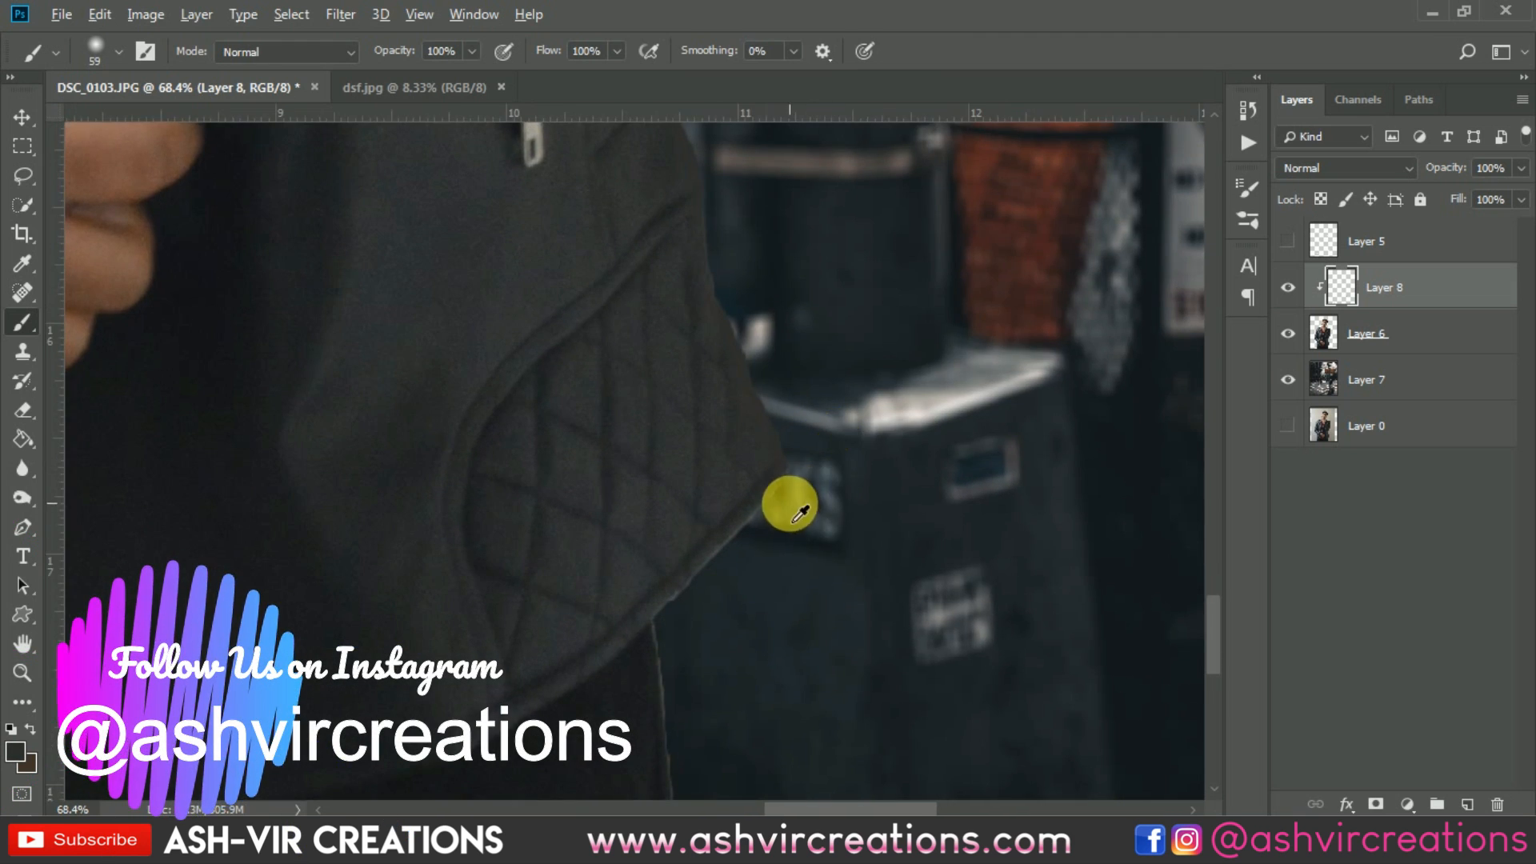
{"action": "left_click", "coordinate": [756, 501], "text": "alt"}
{"action": "left_click_drag", "start_coordinate": [673, 610], "coordinate": [788, 495]}
Paint over the light fringe along the trousers' right edge down to the canvas bottom with sampled dark trouser colour.
{"action": "left_click_drag", "start_coordinate": [815, 569], "coordinate": [826, 391]}
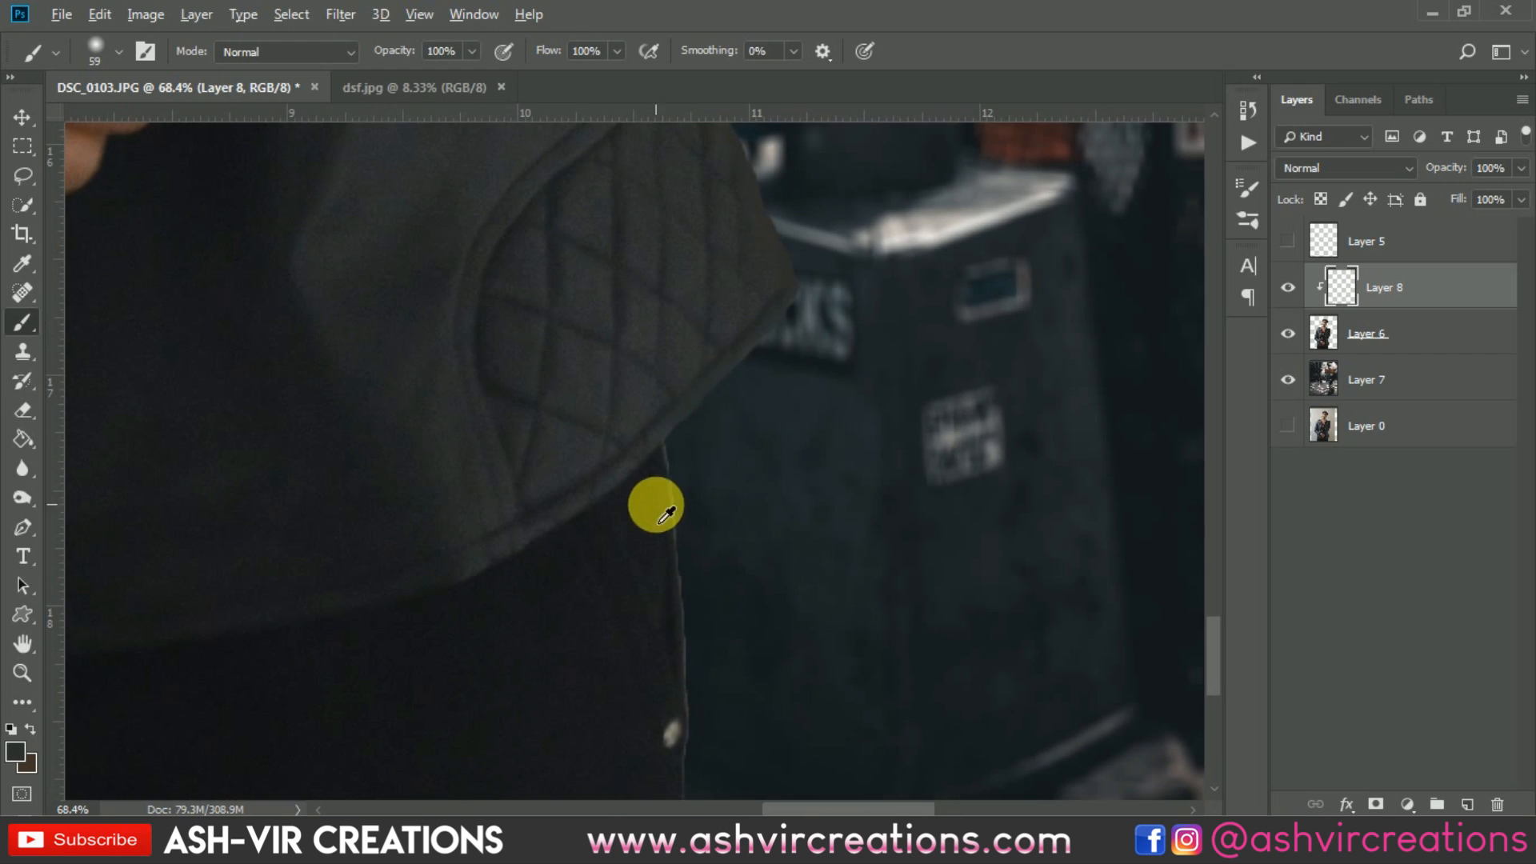
{"action": "left_click", "coordinate": [665, 489], "text": "alt"}
{"action": "mouse_move", "coordinate": [672, 458]}
{"action": "left_mouse_down"}
{"action": "mouse_move", "coordinate": [699, 634]}
{"action": "mouse_move", "coordinate": [737, 720]}
{"action": "mouse_move", "coordinate": [764, 556]}
{"action": "mouse_move", "coordinate": [738, 568]}
{"action": "mouse_move", "coordinate": [696, 669]}
{"action": "mouse_move", "coordinate": [743, 537]}
{"action": "mouse_move", "coordinate": [737, 637]}
{"action": "mouse_move", "coordinate": [741, 405]}
{"action": "mouse_move", "coordinate": [734, 520]}
{"action": "mouse_move", "coordinate": [759, 640]}
{"action": "left_mouse_up"}
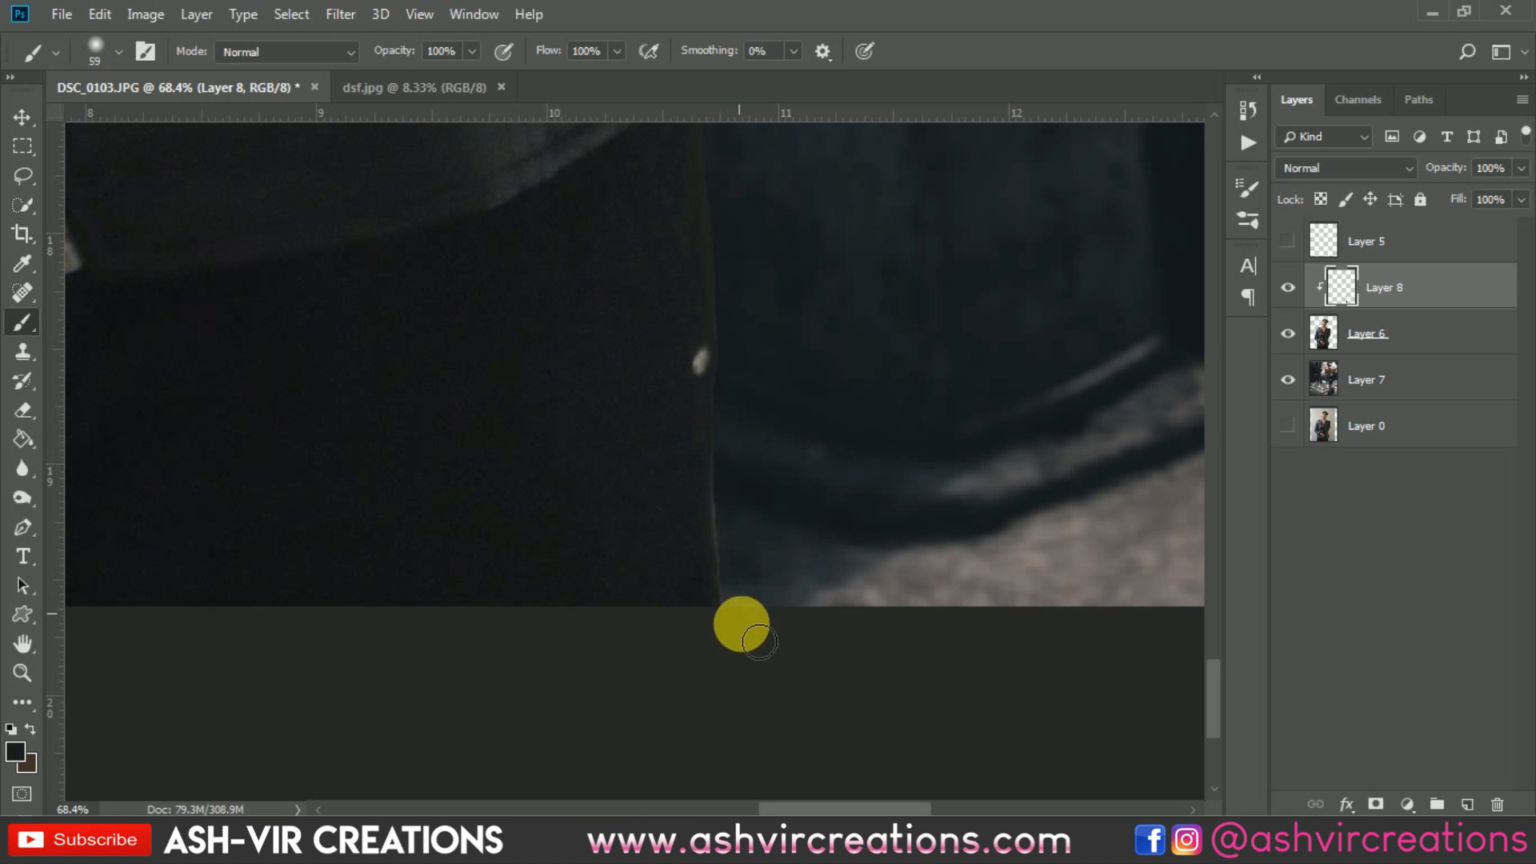
{"action": "left_click_drag", "start_coordinate": [726, 469], "coordinate": [734, 619]}
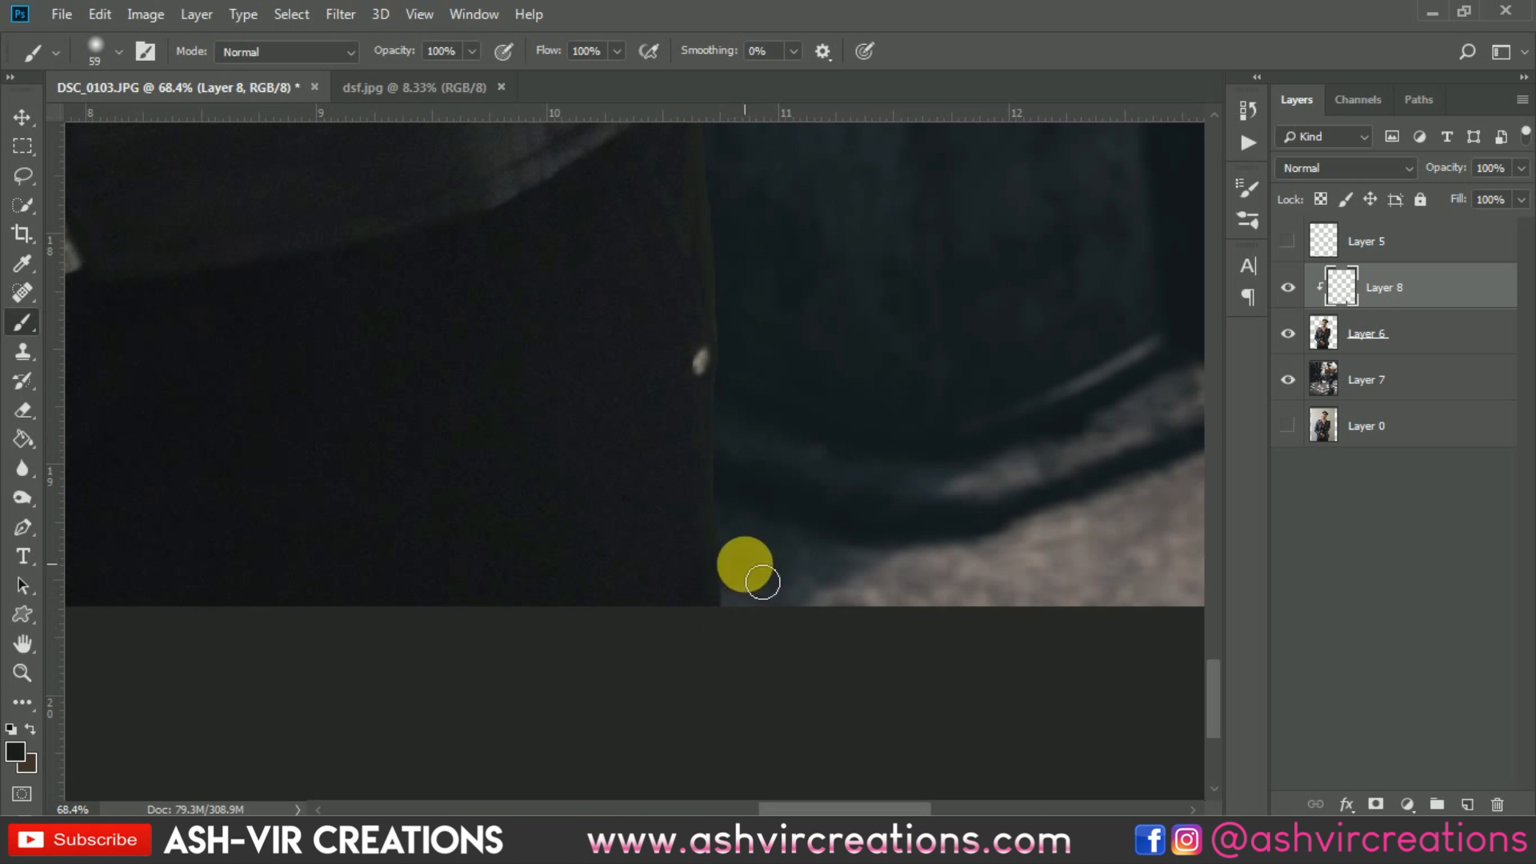
{"action": "scroll", "coordinate": [750, 548], "scroll_direction": "down", "scroll_amount": 3}
{"action": "scroll", "coordinate": [732, 272], "scroll_direction": "up", "scroll_amount": 7}
{"action": "left_click", "coordinate": [702, 275]}
Merge the clipped paint layer with the man's cutout layer and fit the whole image in view.
{"action": "scroll", "coordinate": [792, 285], "scroll_direction": "down", "scroll_amount": 8}
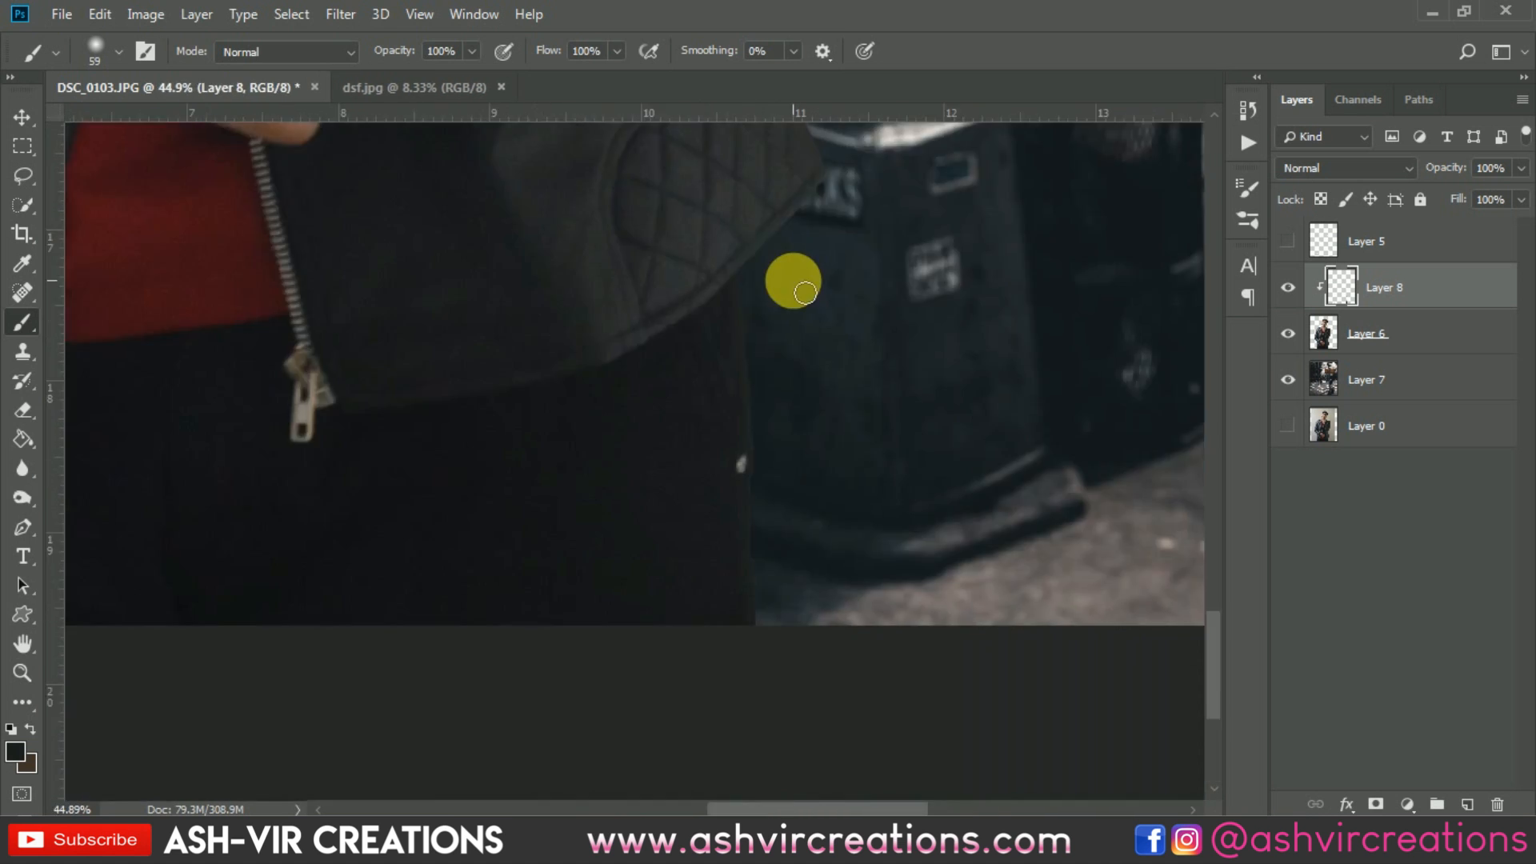
{"action": "left_click_drag", "start_coordinate": [856, 352], "coordinate": [872, 612]}
{"action": "scroll", "coordinate": [856, 614], "scroll_direction": "up", "scroll_amount": 6}
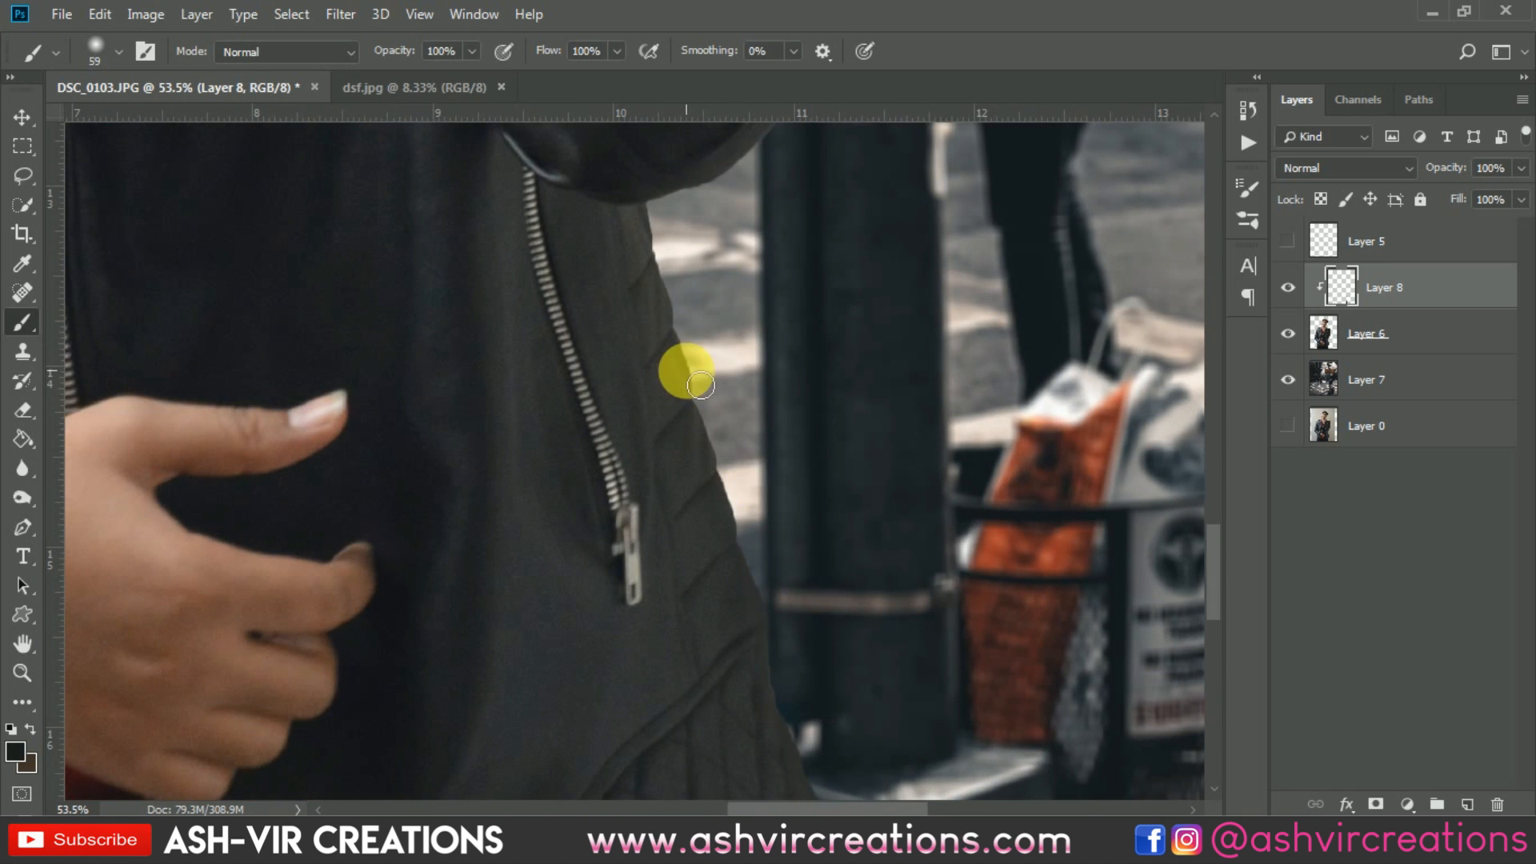
{"action": "scroll", "coordinate": [692, 372], "scroll_direction": "up", "scroll_amount": 5}
{"action": "scroll", "coordinate": [812, 620], "scroll_direction": "down", "scroll_amount": 12}
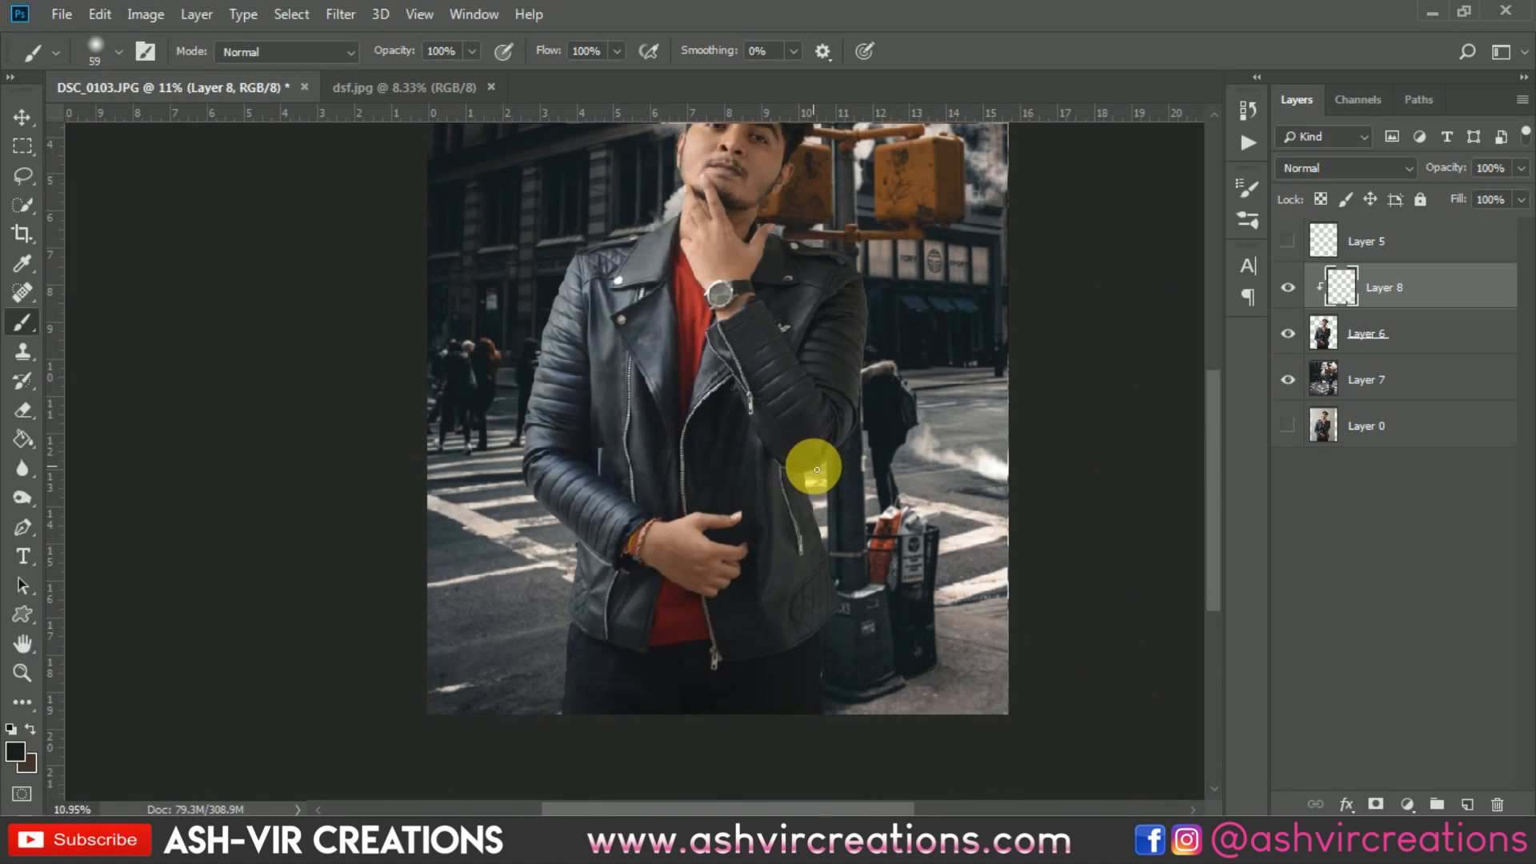
{"action": "key", "text": "v"}
{"action": "left_click", "coordinate": [1380, 339], "text": "ctrl"}
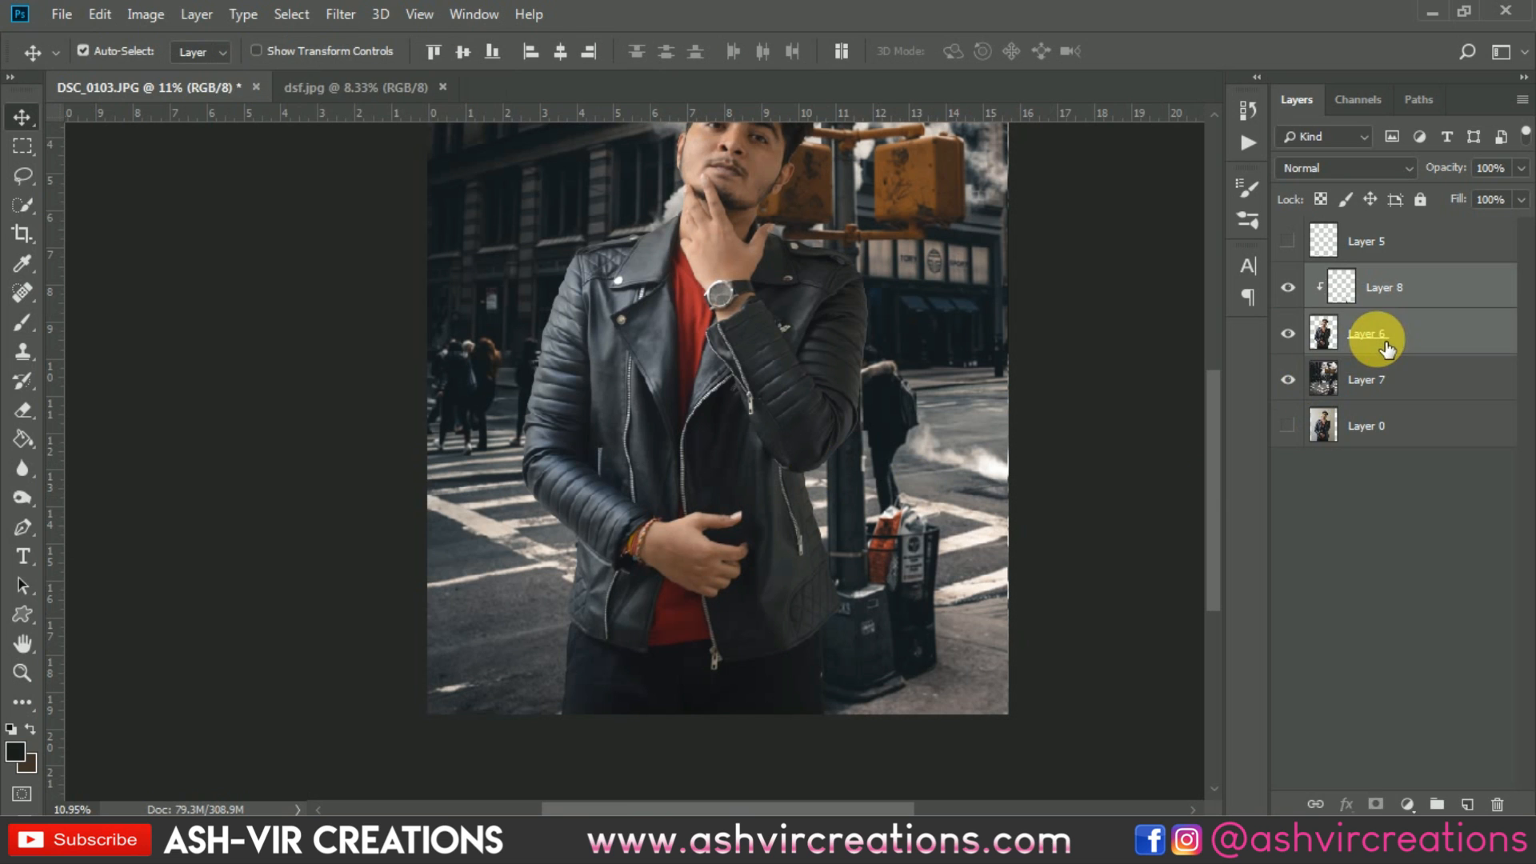
{"action": "right_click", "coordinate": [1376, 339]}
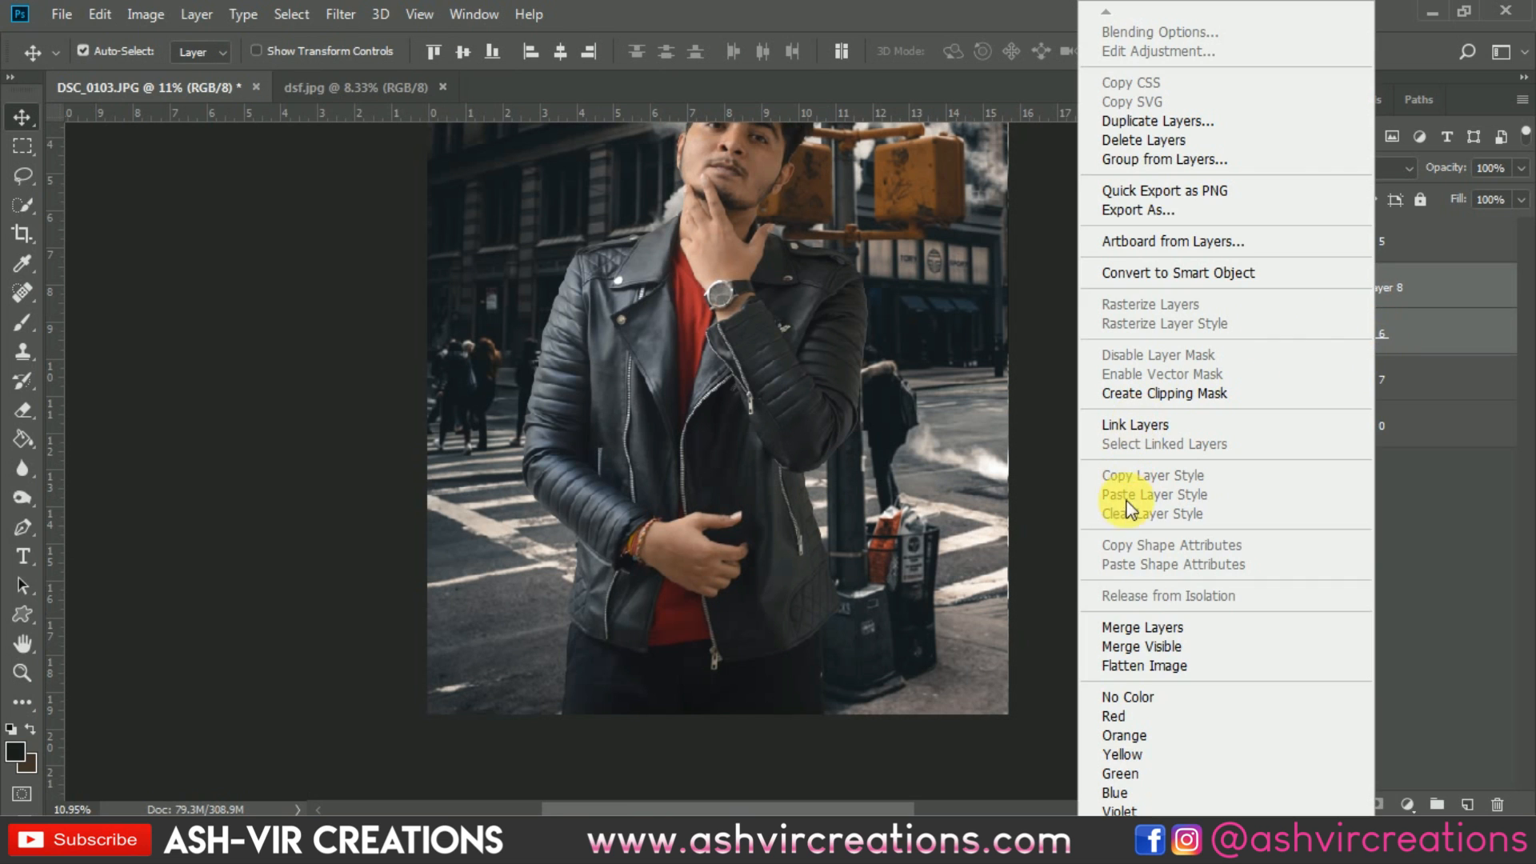
{"action": "left_click", "coordinate": [1144, 625]}
{"action": "key", "text": "ctrl+0"}
Soften the left edge of the trousers and jacket with the Blur tool at size 100, and reduce the brush to 60.
{"action": "left_click", "coordinate": [16, 472]}
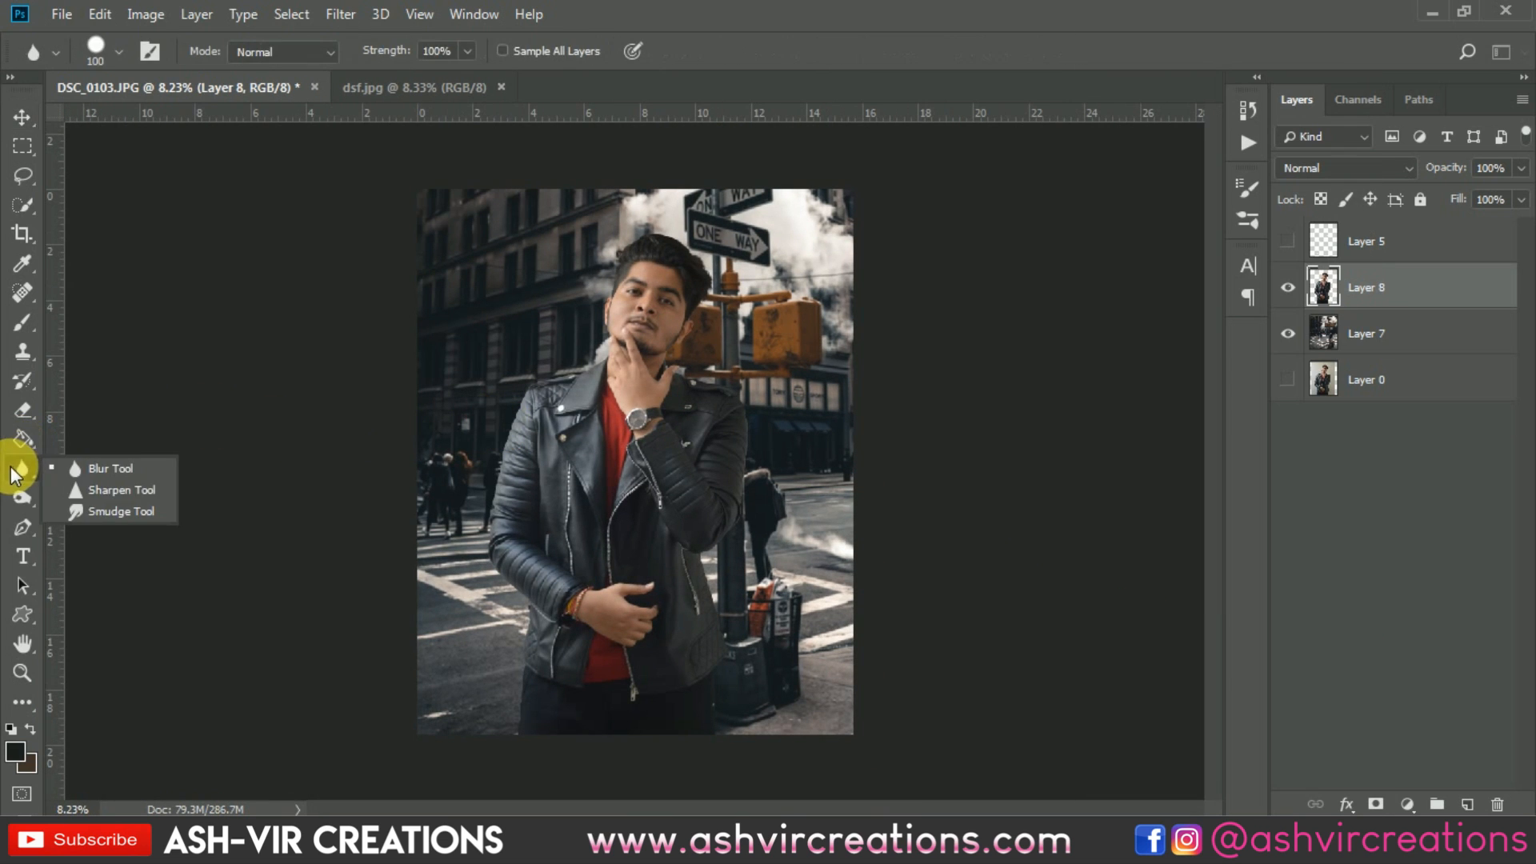
{"action": "left_click", "coordinate": [127, 476]}
{"action": "right_click", "coordinate": [474, 435]}
{"action": "double_click", "coordinate": [665, 619]}
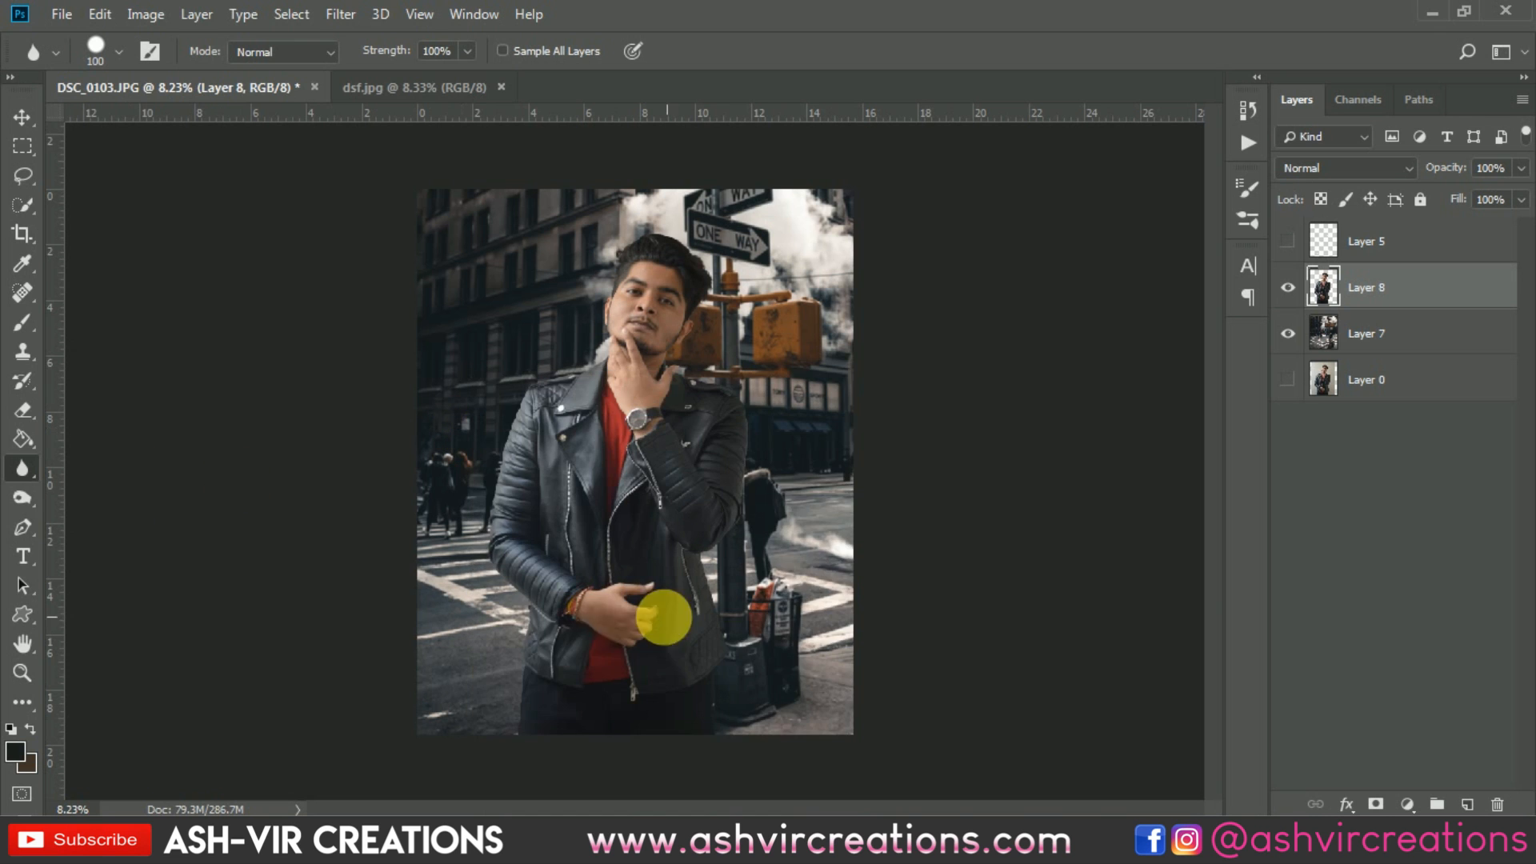
{"action": "scroll", "coordinate": [560, 732], "scroll_direction": "up", "scroll_amount": 8}
{"action": "scroll", "coordinate": [565, 745], "scroll_direction": "up", "scroll_amount": 10}
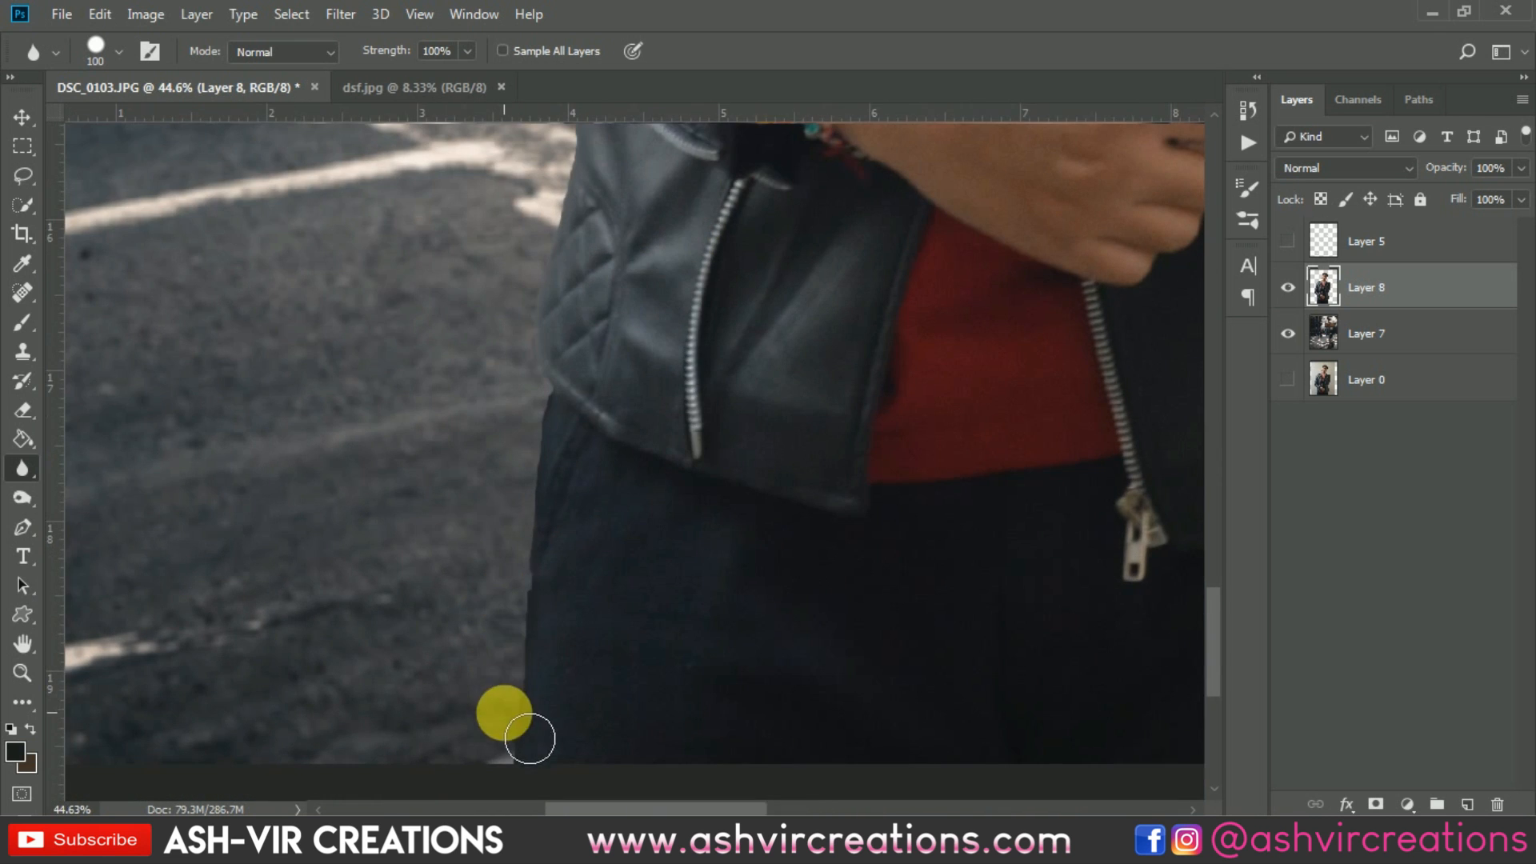
{"action": "left_click_drag", "start_coordinate": [499, 768], "coordinate": [532, 371]}
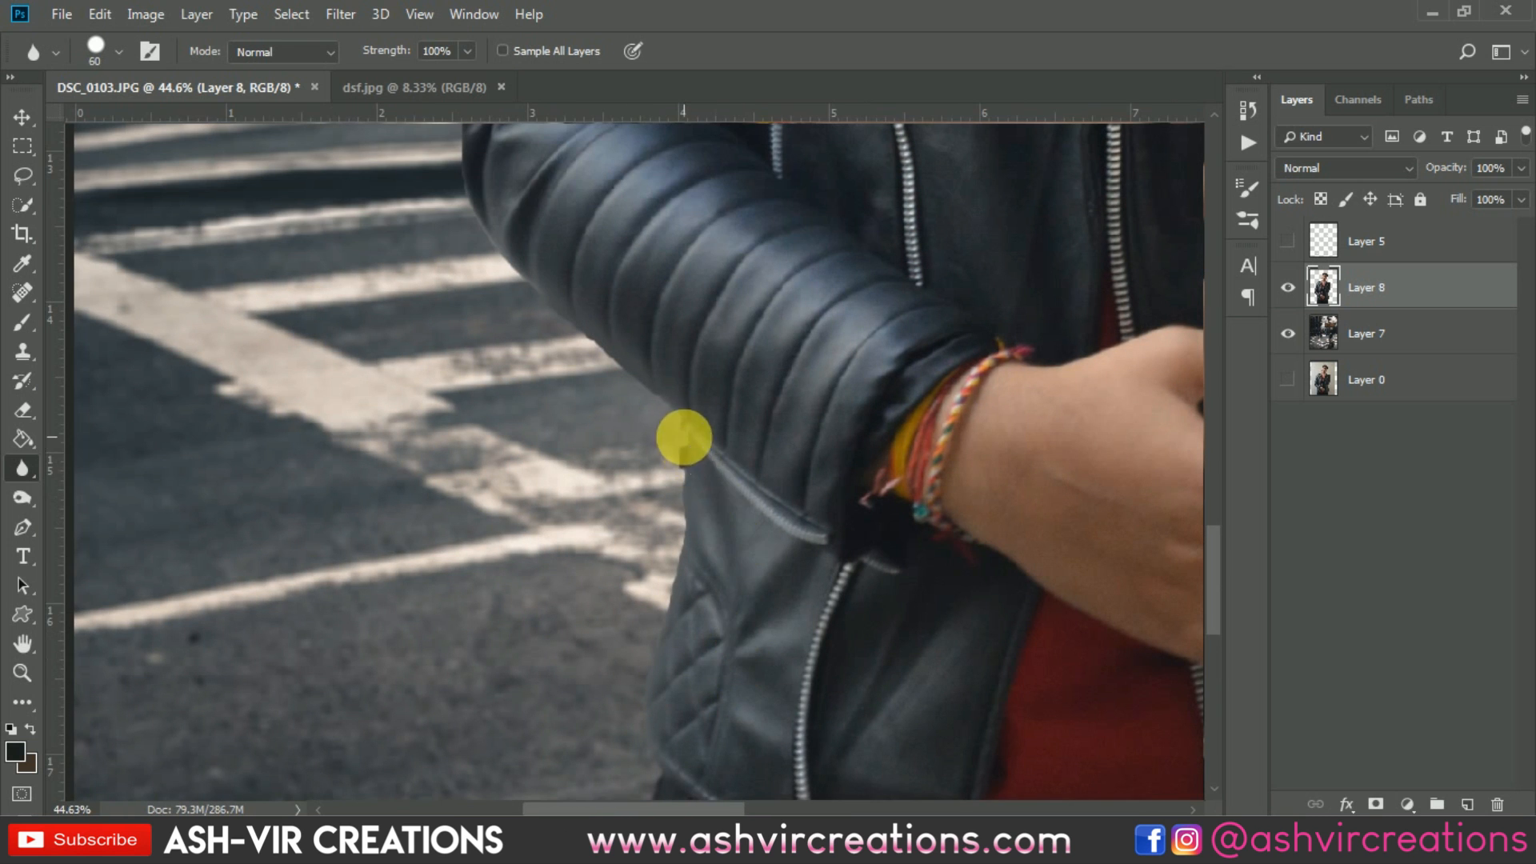
{"action": "key", "text": "bracketleft"}
{"action": "key", "text": "bracketleft"}
{"action": "key", "text": "bracketleft"}
Outline the stray dark patch on the jacket's left edge just below the sleeve with a closed Pen path and delete it from the cutout.
{"action": "scroll", "coordinate": [682, 469], "scroll_direction": "up", "scroll_amount": 12}
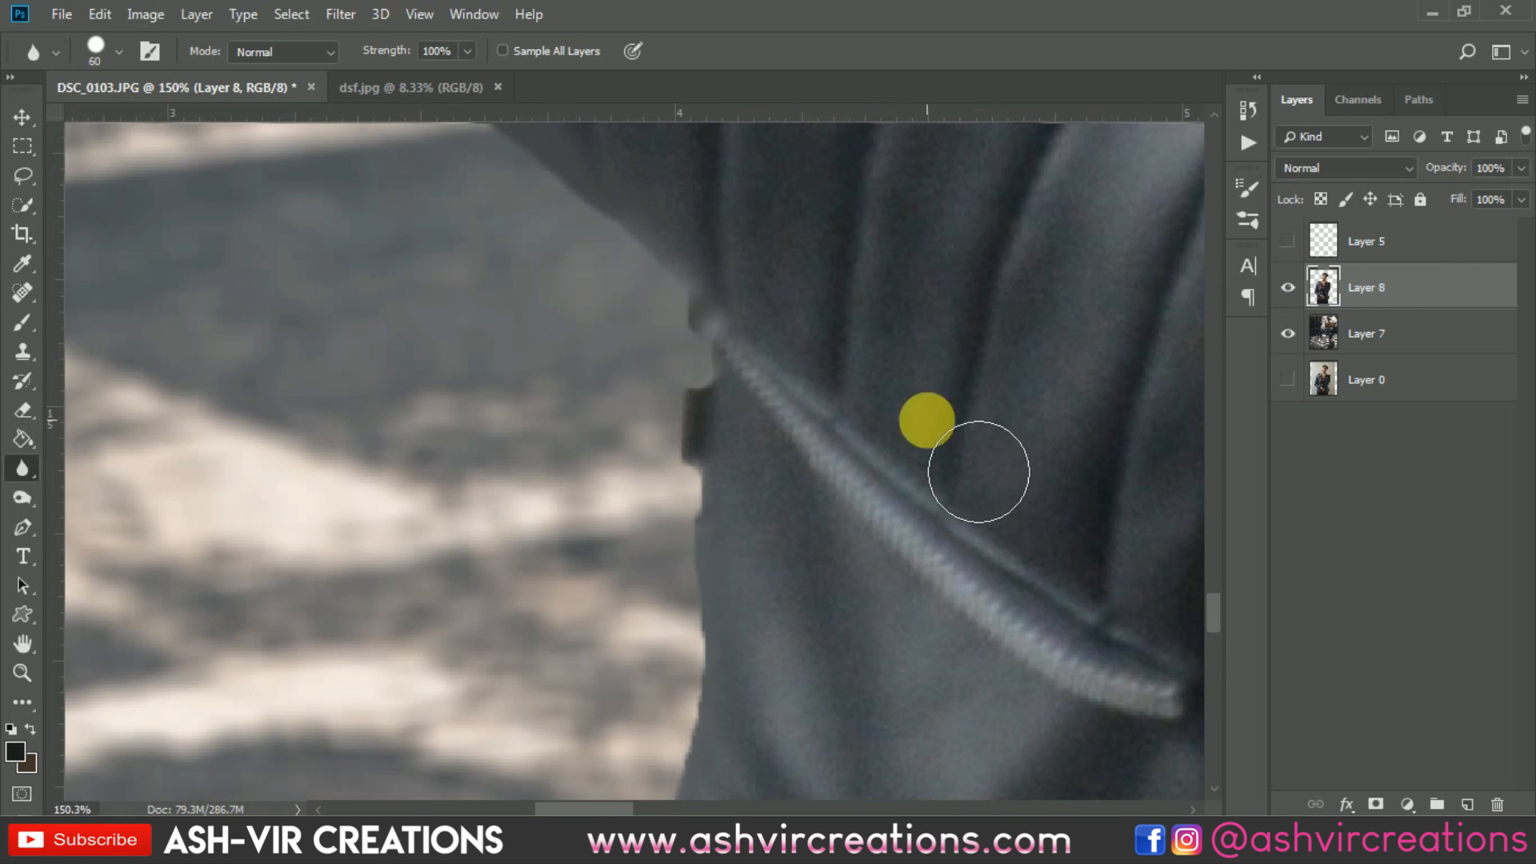
{"action": "key", "text": "e"}
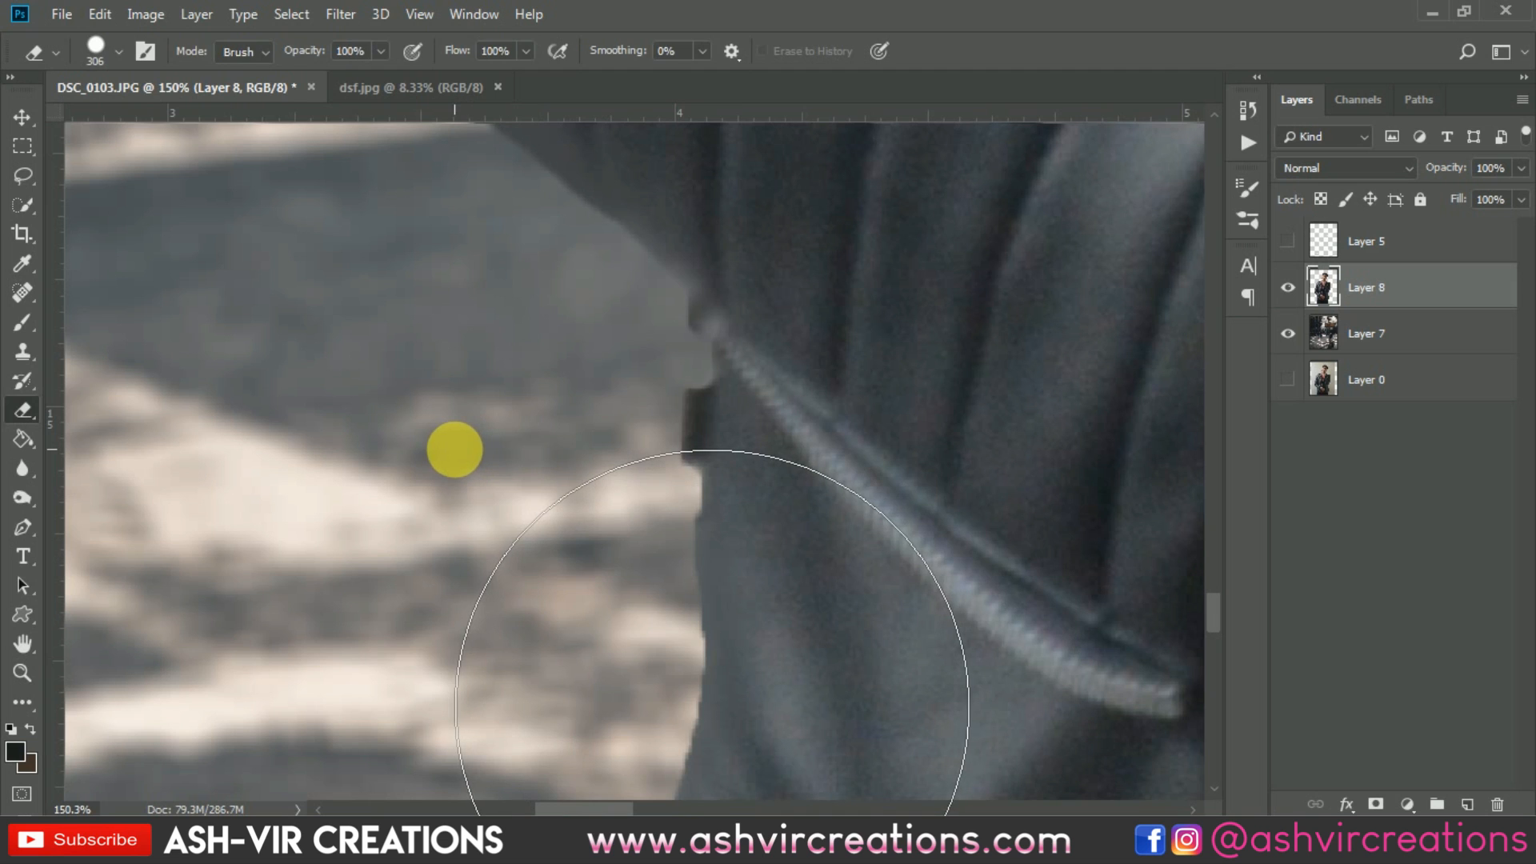
{"action": "key", "text": "p"}
{"action": "left_click", "coordinate": [663, 283]}
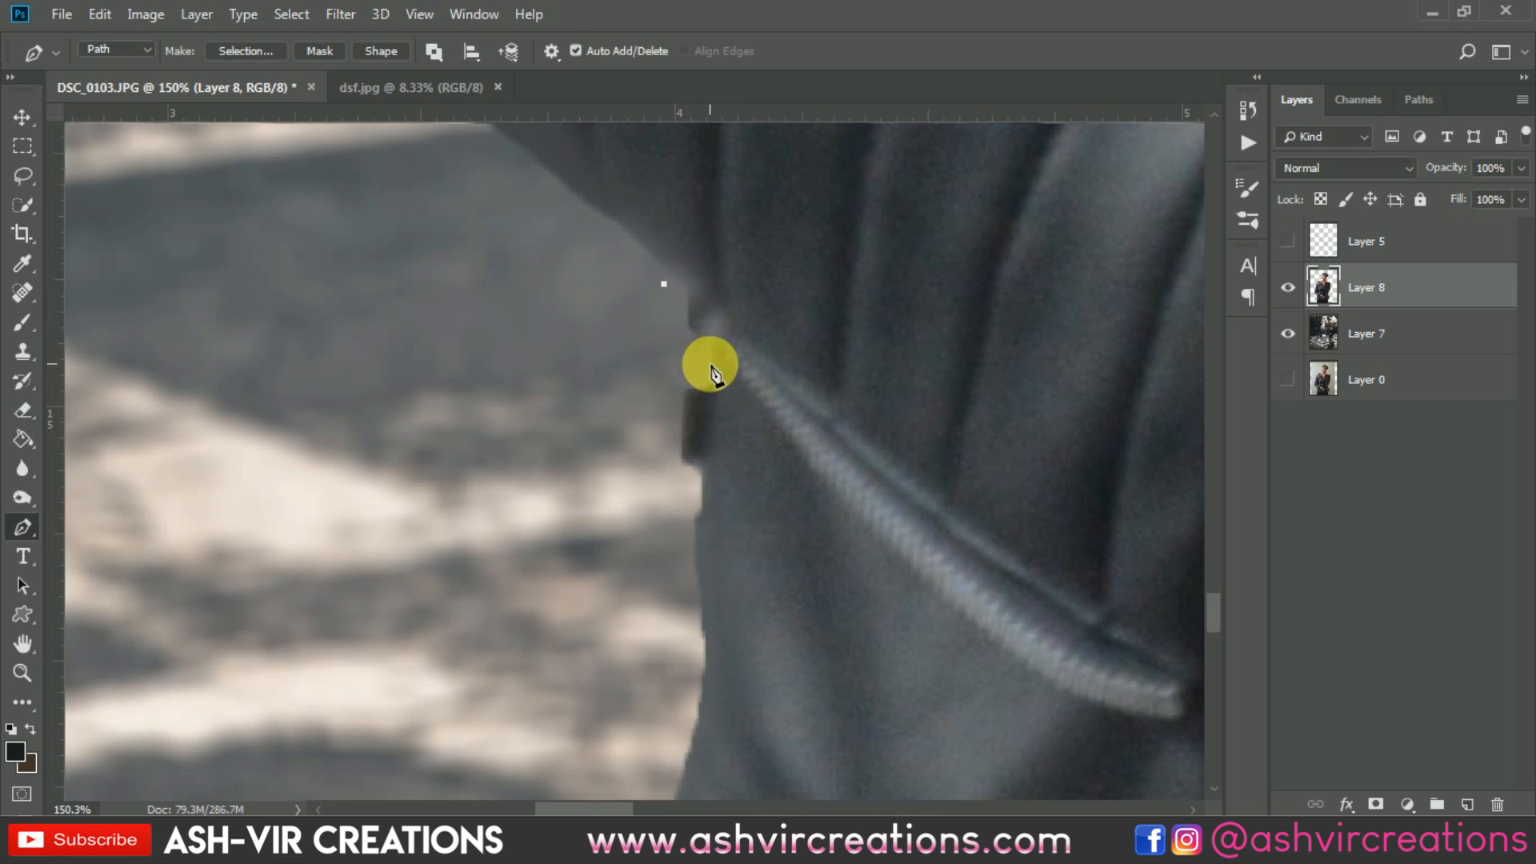
{"action": "left_click_drag", "start_coordinate": [703, 406], "coordinate": [701, 432]}
{"action": "left_click", "coordinate": [709, 364], "text": "alt"}
{"action": "scroll", "coordinate": [720, 560], "scroll_direction": "down", "scroll_amount": 2}
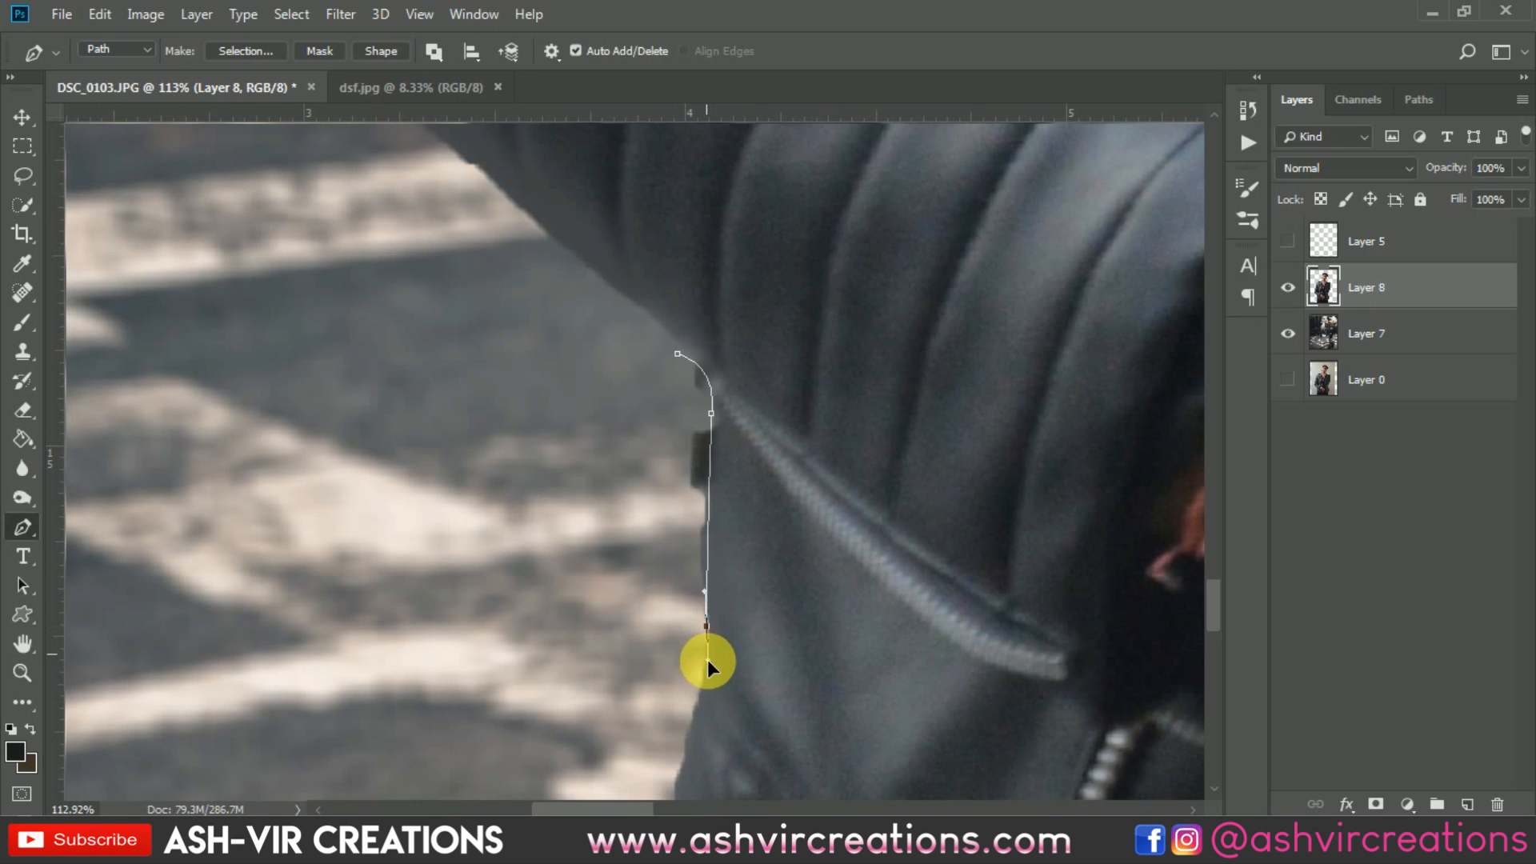
{"action": "left_click_drag", "start_coordinate": [707, 659], "coordinate": [714, 665]}
{"action": "scroll", "coordinate": [705, 626], "scroll_direction": "down", "scroll_amount": 3}
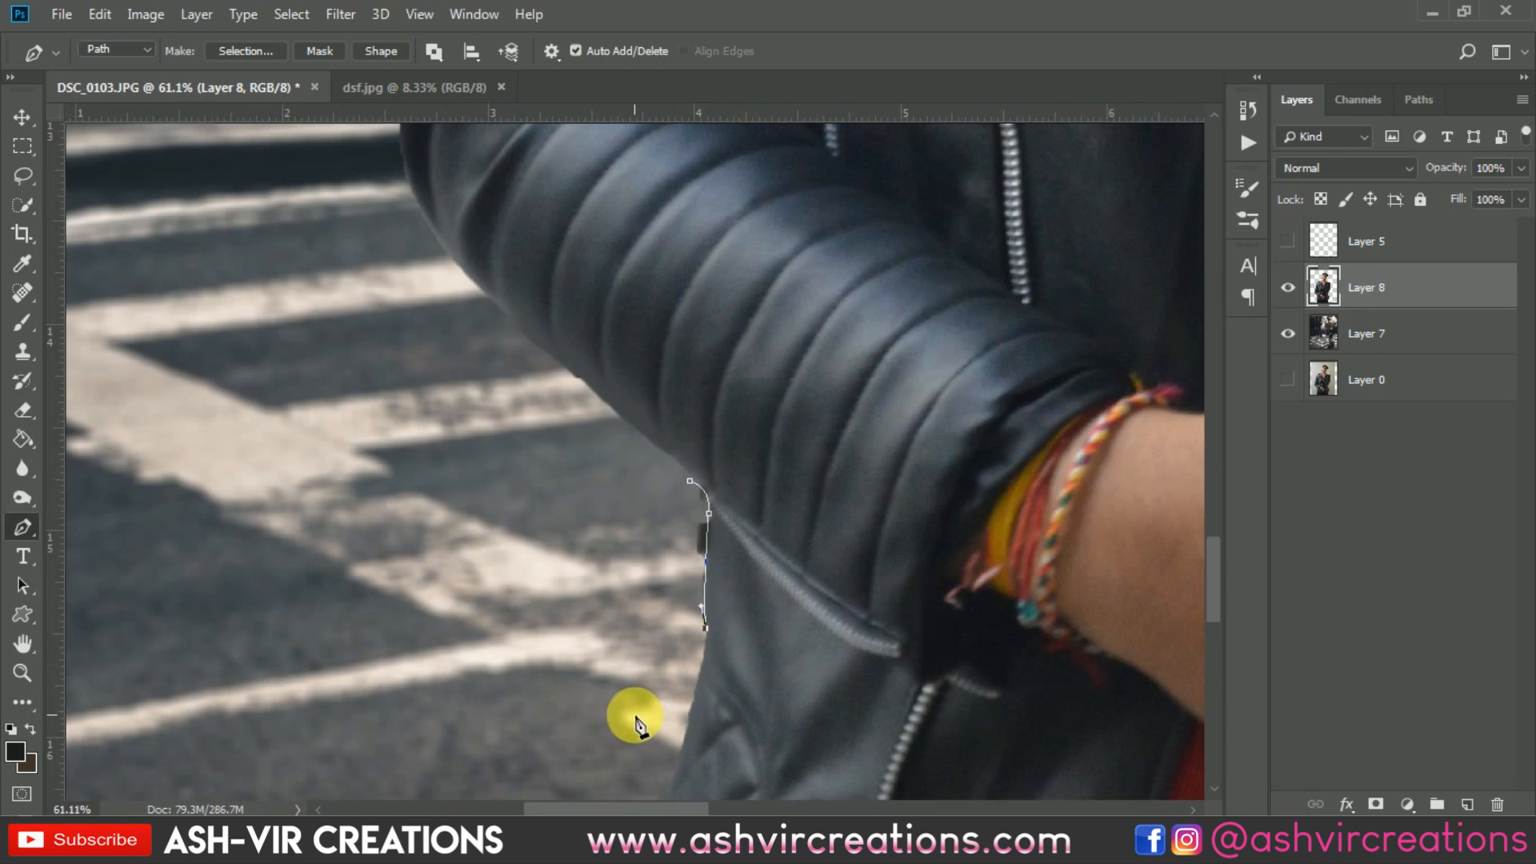
{"action": "left_click", "coordinate": [634, 711]}
{"action": "left_click_drag", "start_coordinate": [586, 582], "coordinate": [601, 551]}
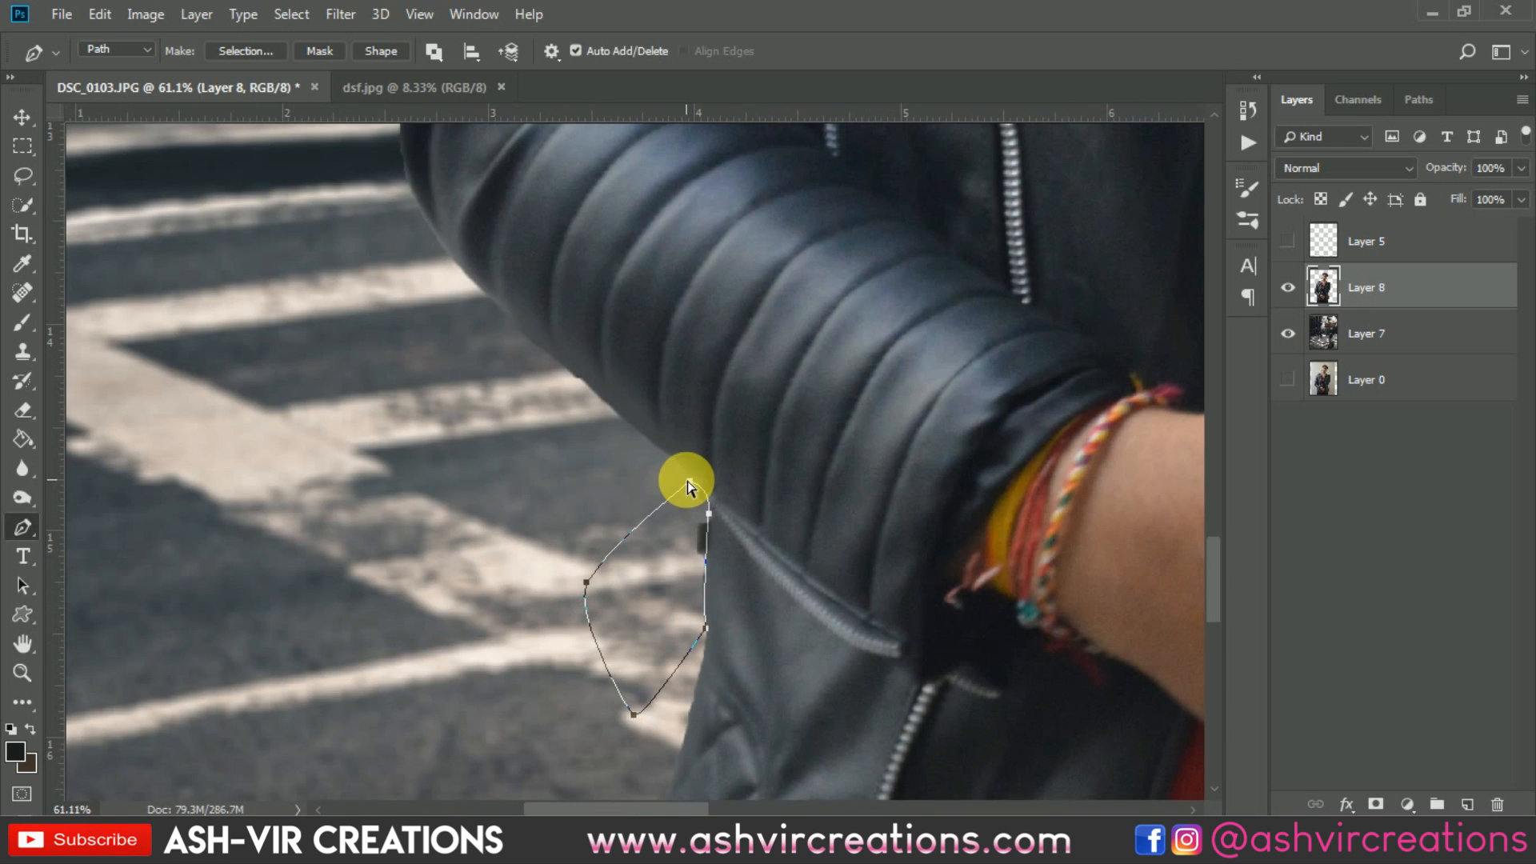
{"action": "left_click", "coordinate": [690, 487]}
{"action": "key", "text": "ctrl+d"}
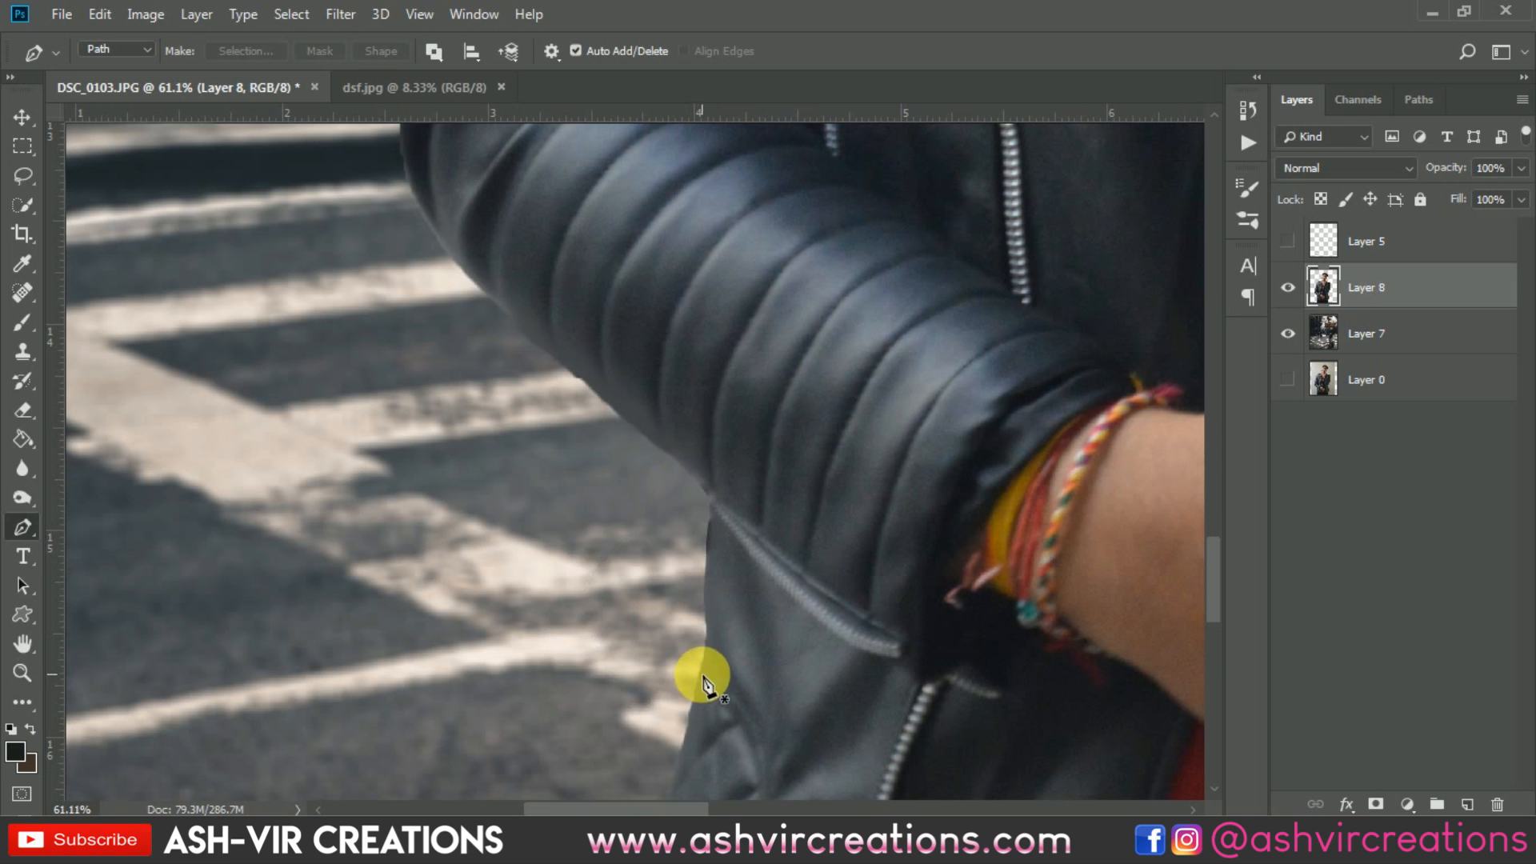
Soften the left edge of the jacket body and the ribbed sleeve with the Blur tool at sizes 40 and 30.
{"action": "left_click_drag", "start_coordinate": [731, 626], "coordinate": [754, 314]}
{"action": "scroll", "coordinate": [655, 531], "scroll_direction": "up", "scroll_amount": 1}
{"action": "scroll", "coordinate": [655, 530], "scroll_direction": "up", "scroll_amount": 2}
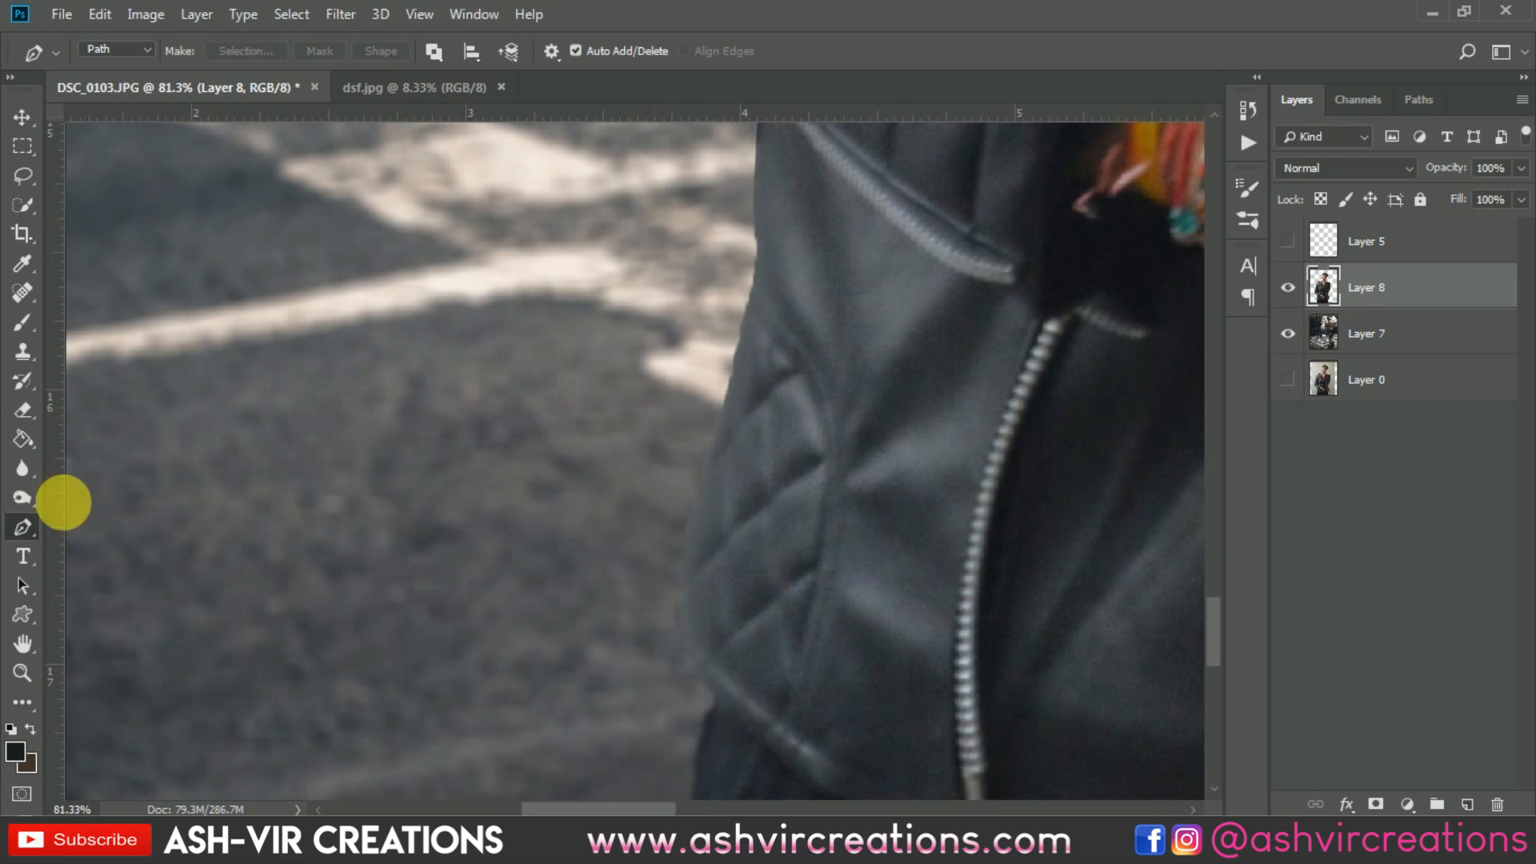
{"action": "left_click", "coordinate": [23, 468]}
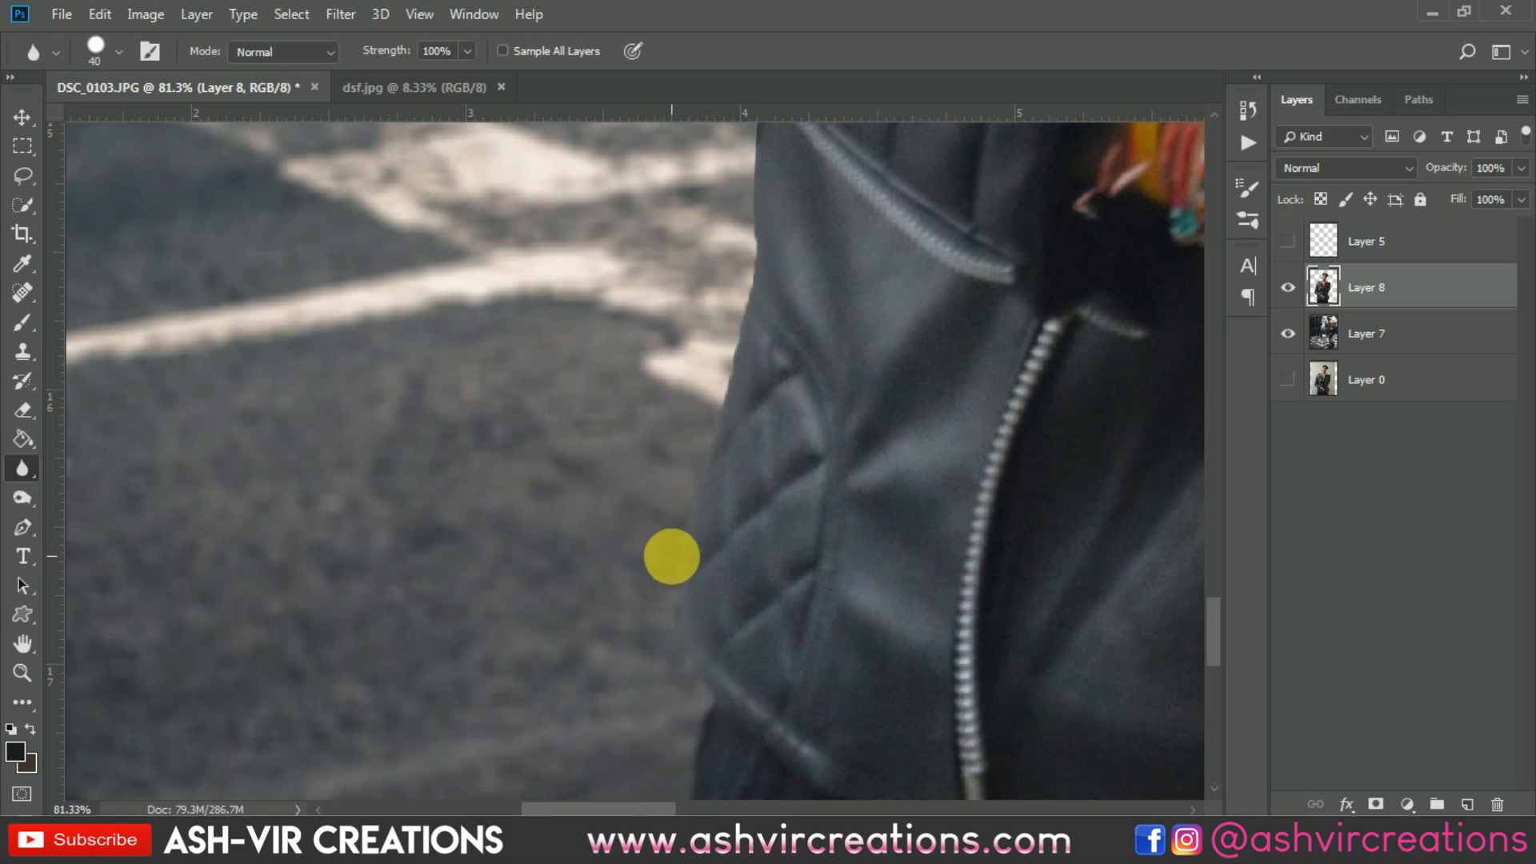
{"action": "mouse_move", "coordinate": [674, 557]}
{"action": "left_mouse_down"}
{"action": "mouse_move", "coordinate": [762, 258]}
{"action": "mouse_move", "coordinate": [796, 262]}
{"action": "mouse_move", "coordinate": [857, 620]}
{"action": "mouse_move", "coordinate": [836, 555]}
{"action": "mouse_move", "coordinate": [827, 598]}
{"action": "mouse_move", "coordinate": [812, 581]}
{"action": "mouse_move", "coordinate": [829, 594]}
{"action": "mouse_move", "coordinate": [829, 421]}
{"action": "mouse_move", "coordinate": [730, 347]}
{"action": "mouse_move", "coordinate": [484, 60]}
{"action": "mouse_move", "coordinate": [883, 508]}
{"action": "mouse_move", "coordinate": [829, 467]}
{"action": "mouse_move", "coordinate": [842, 500]}
{"action": "mouse_move", "coordinate": [776, 434]}
{"action": "left_mouse_up"}
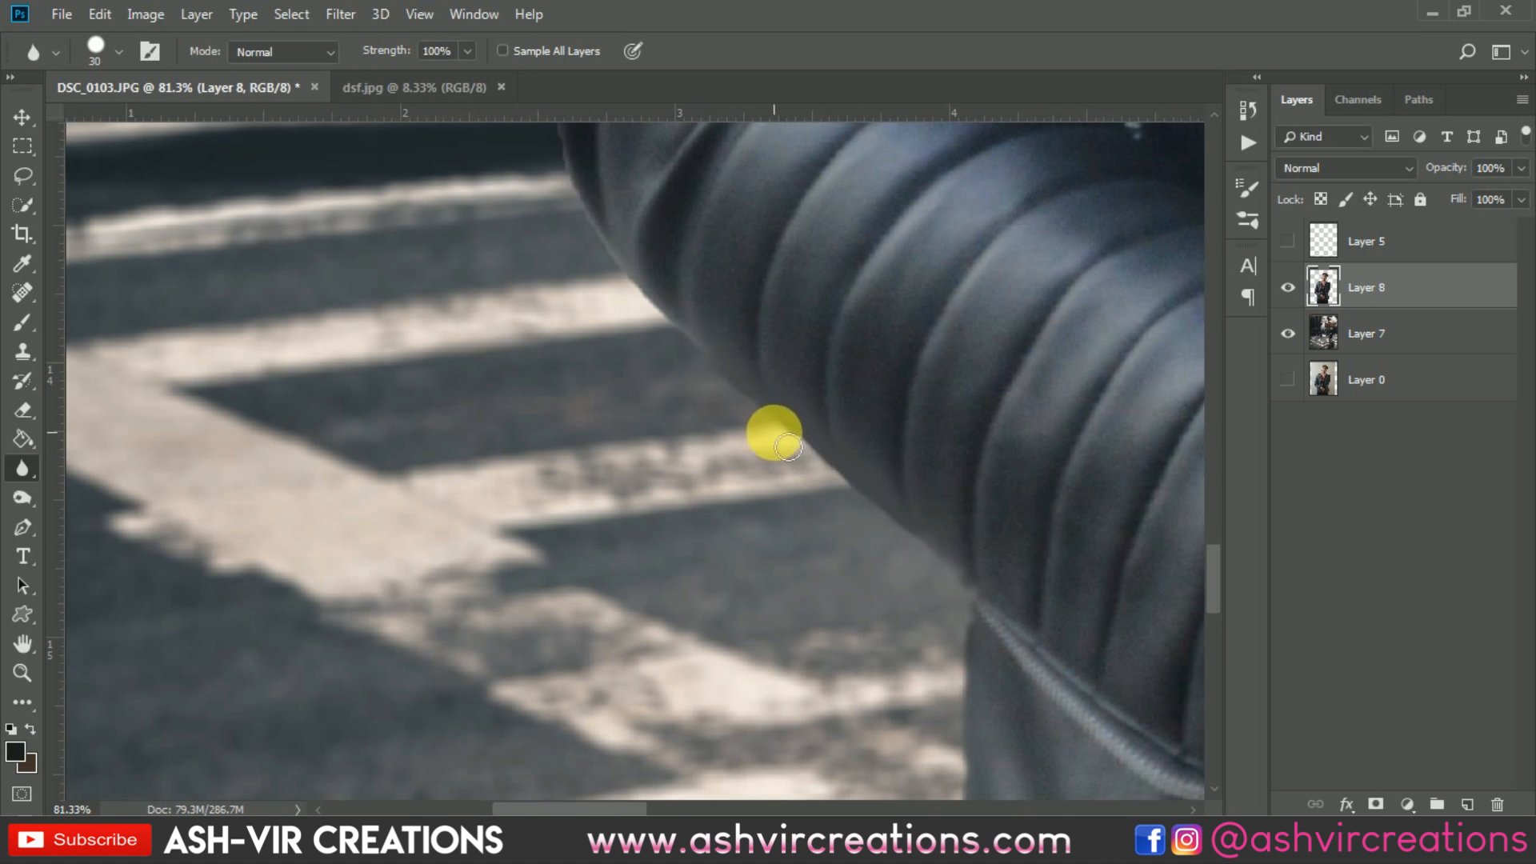
{"action": "left_click_drag", "start_coordinate": [870, 512], "coordinate": [1059, 730]}
Erase the light fringe around the top of the ear on the face's right side with a size 34 Eraser.
{"action": "left_click_drag", "start_coordinate": [800, 240], "coordinate": [579, 600]}
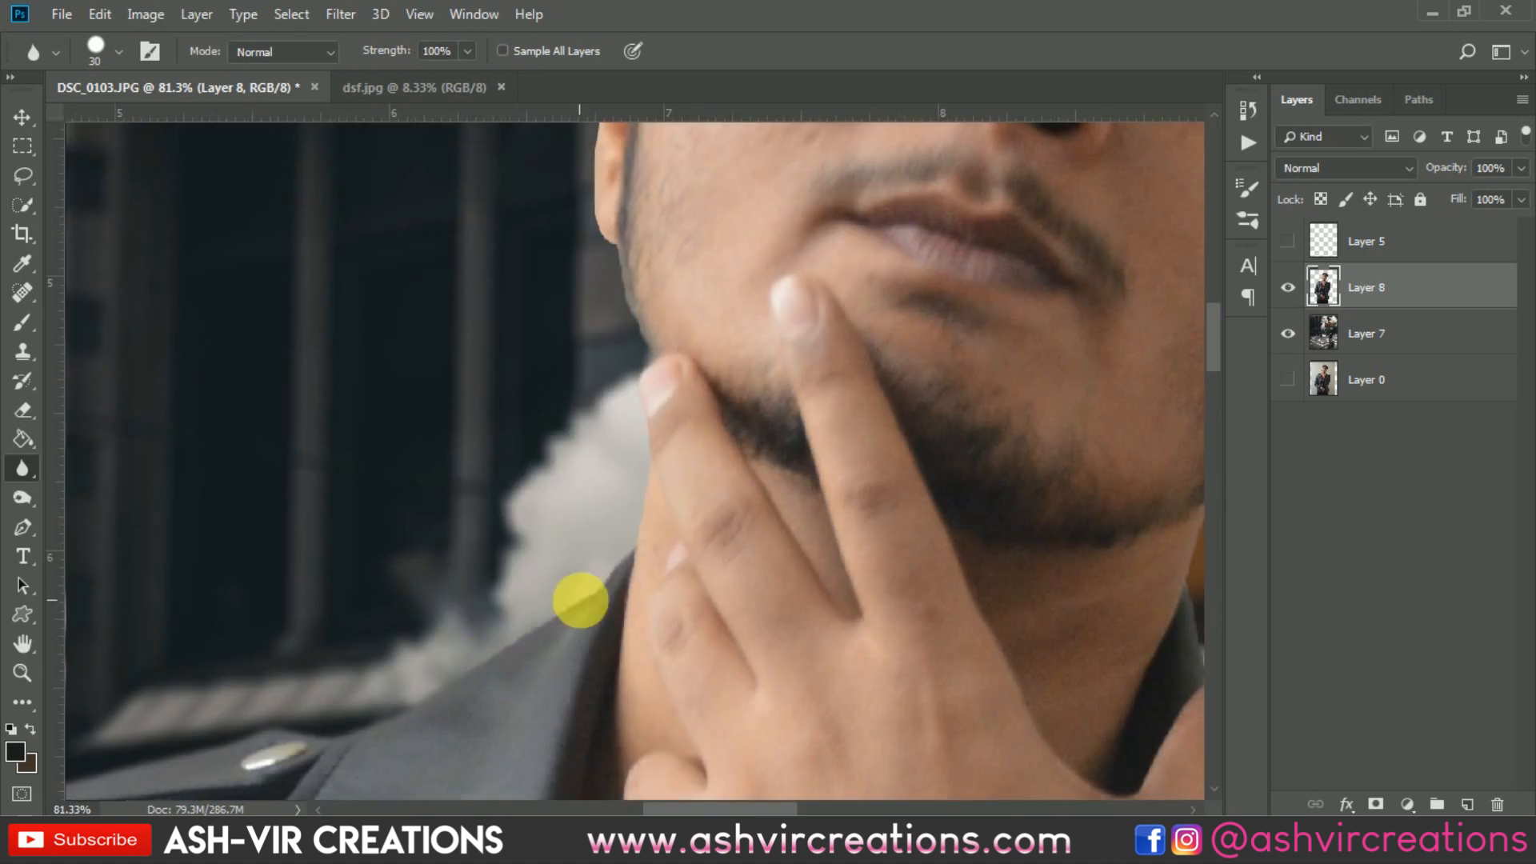
{"action": "left_click_drag", "start_coordinate": [1000, 336], "coordinate": [296, 628]}
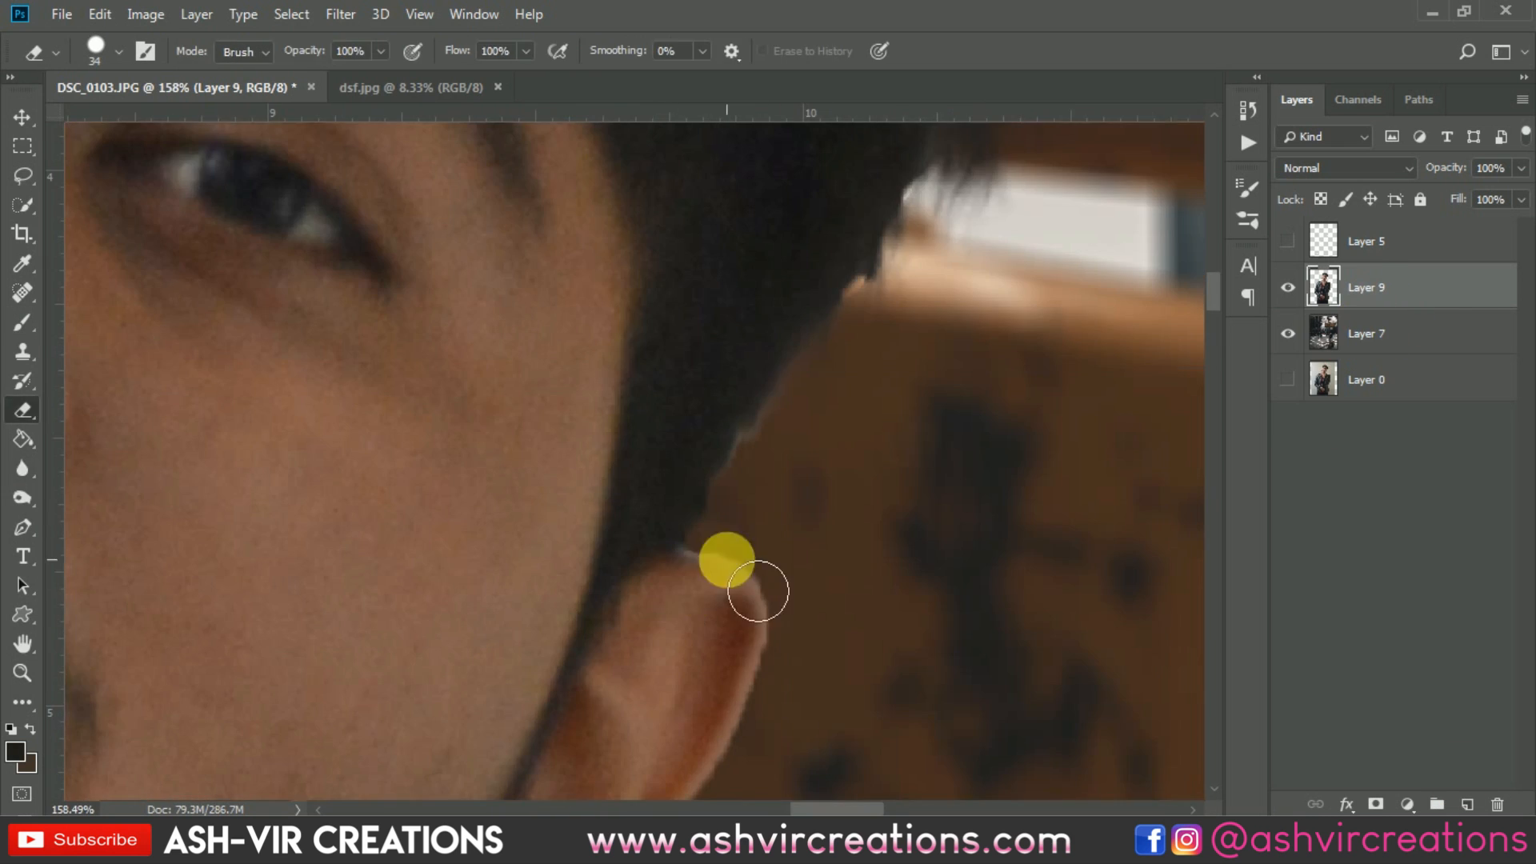
{"action": "left_click_drag", "start_coordinate": [727, 559], "coordinate": [632, 415]}
{"action": "left_click_drag", "start_coordinate": [626, 624], "coordinate": [615, 256]}
{"action": "left_click_drag", "start_coordinate": [625, 573], "coordinate": [528, 240]}
Examine the whole composite and the cutout's edges around the head, jacket and trousers.
{"action": "key", "text": "v"}
{"action": "scroll", "coordinate": [555, 526], "scroll_direction": "down", "scroll_amount": 5}
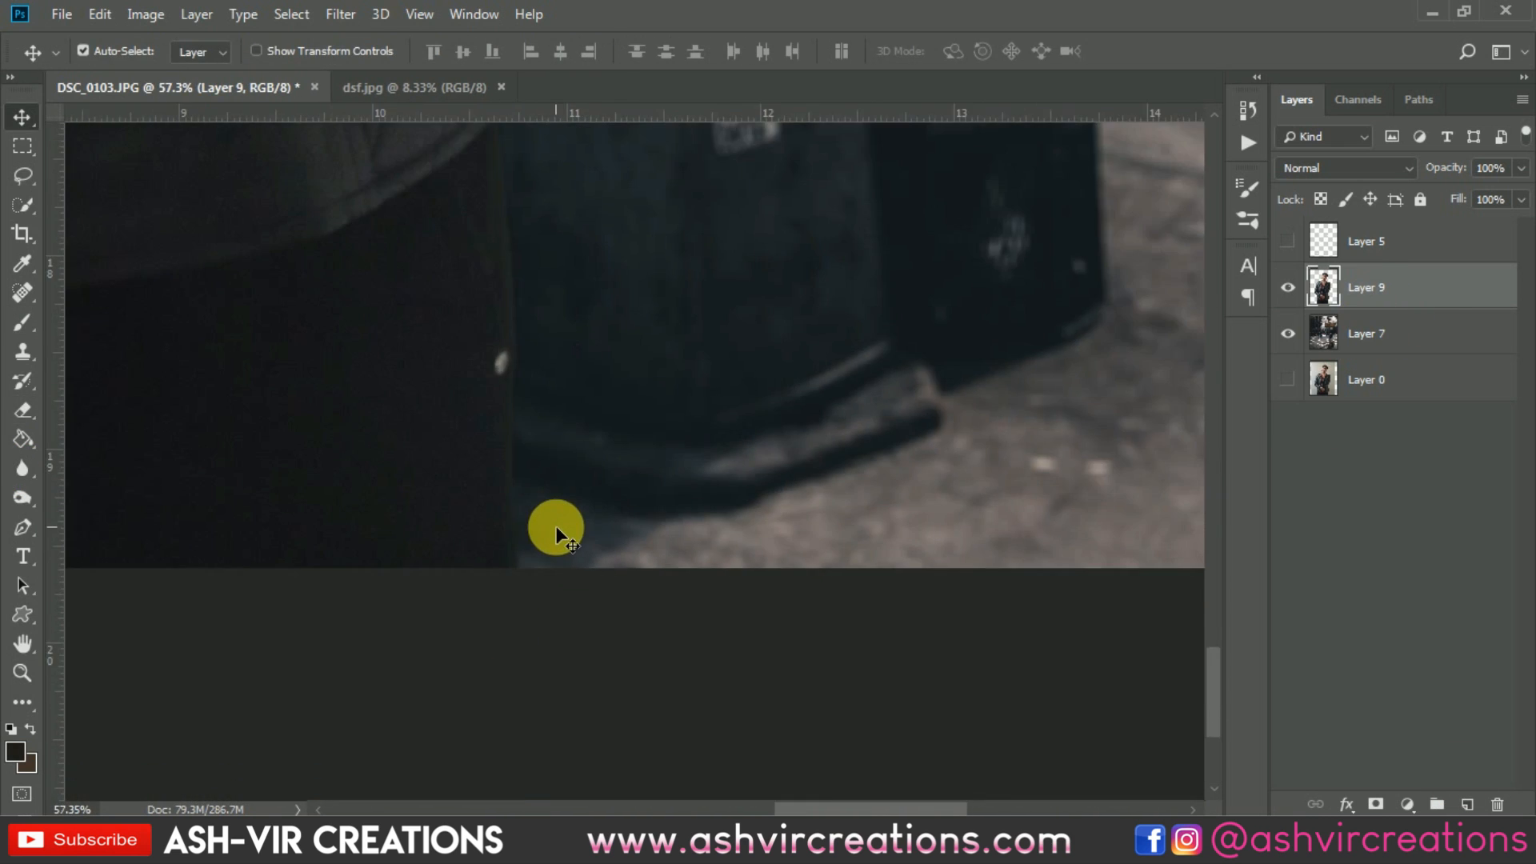
{"action": "scroll", "coordinate": [531, 454], "scroll_direction": "down", "scroll_amount": 5}
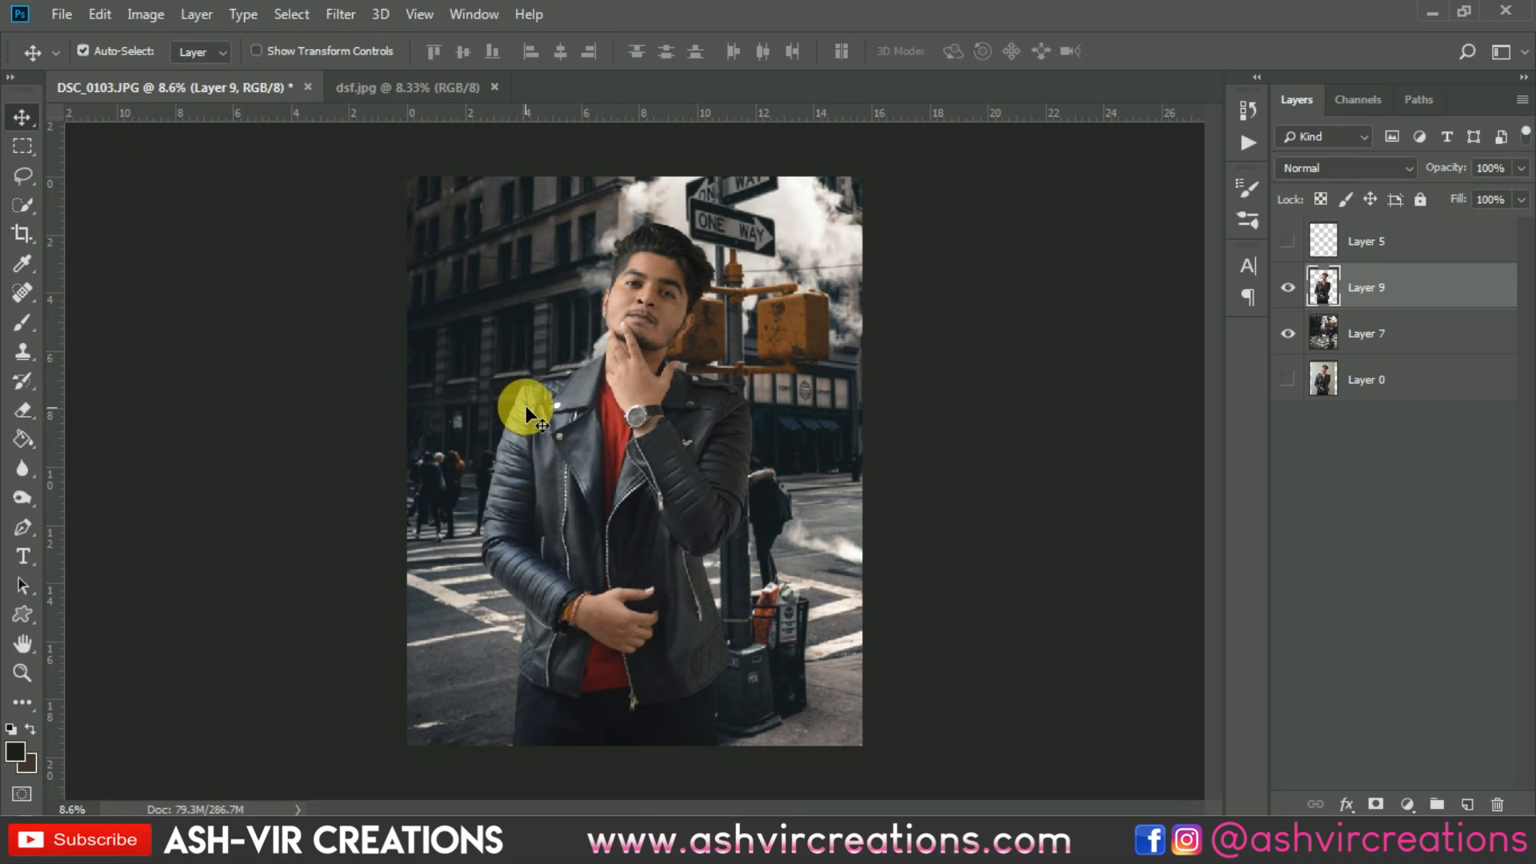
{"action": "scroll", "coordinate": [524, 392], "scroll_direction": "up", "scroll_amount": 1}
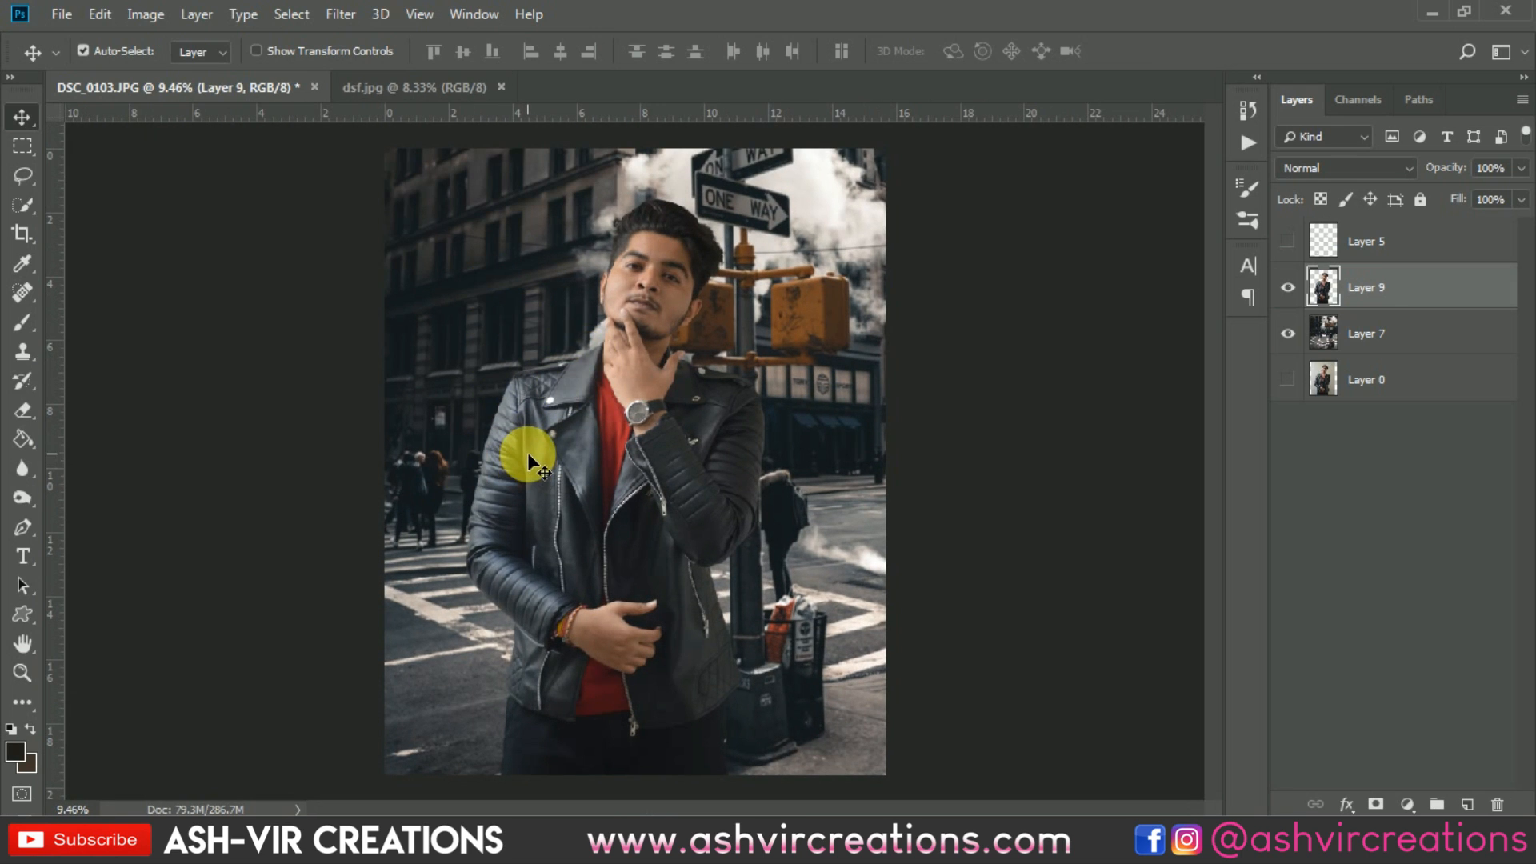
{"action": "scroll", "coordinate": [562, 329], "scroll_direction": "up", "scroll_amount": 6}
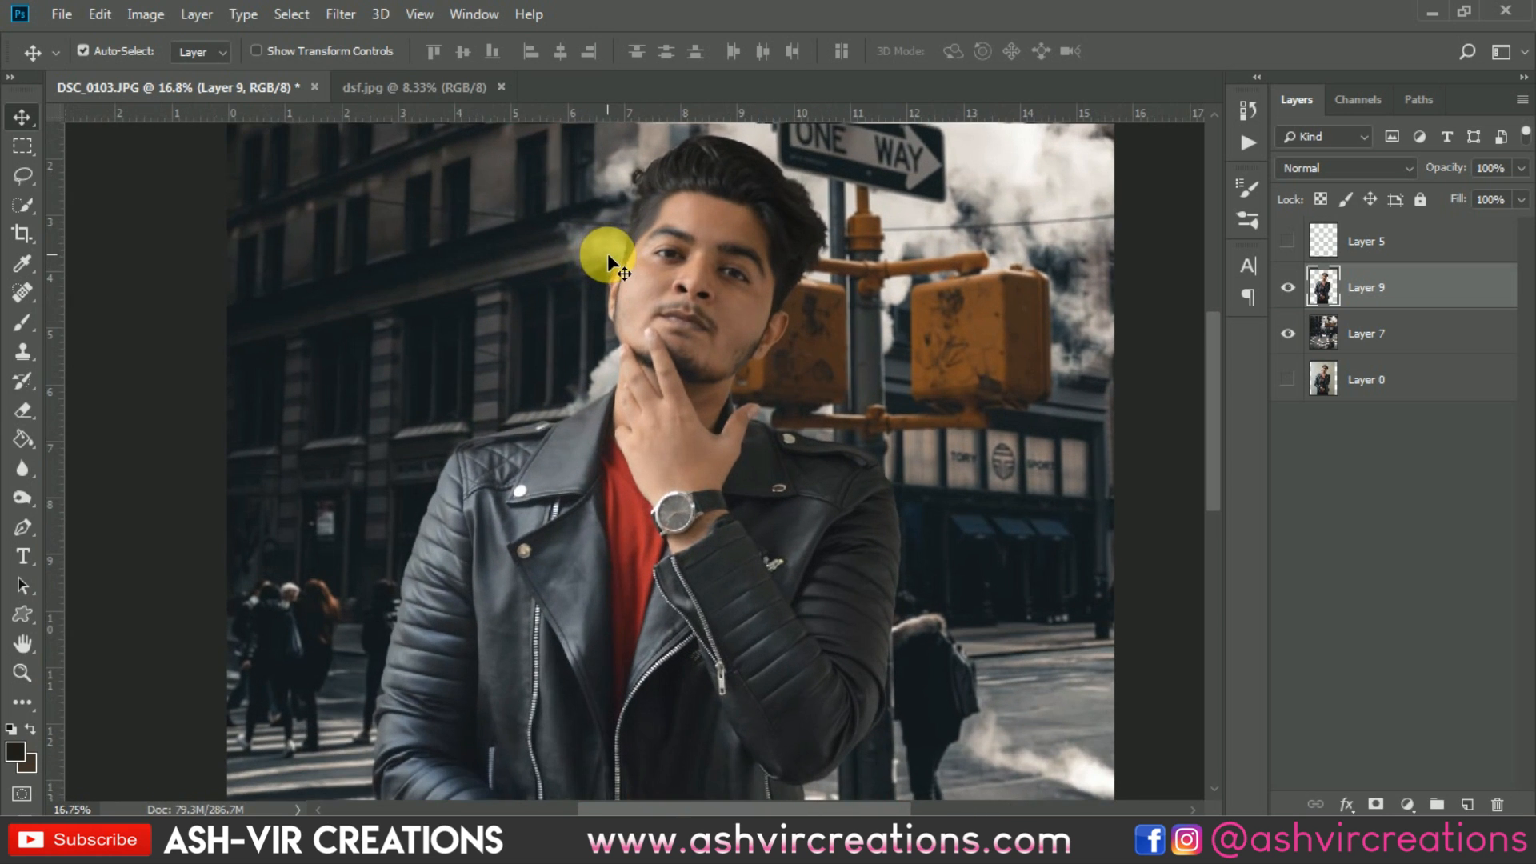
{"action": "scroll", "coordinate": [632, 280], "scroll_direction": "down", "scroll_amount": 4}
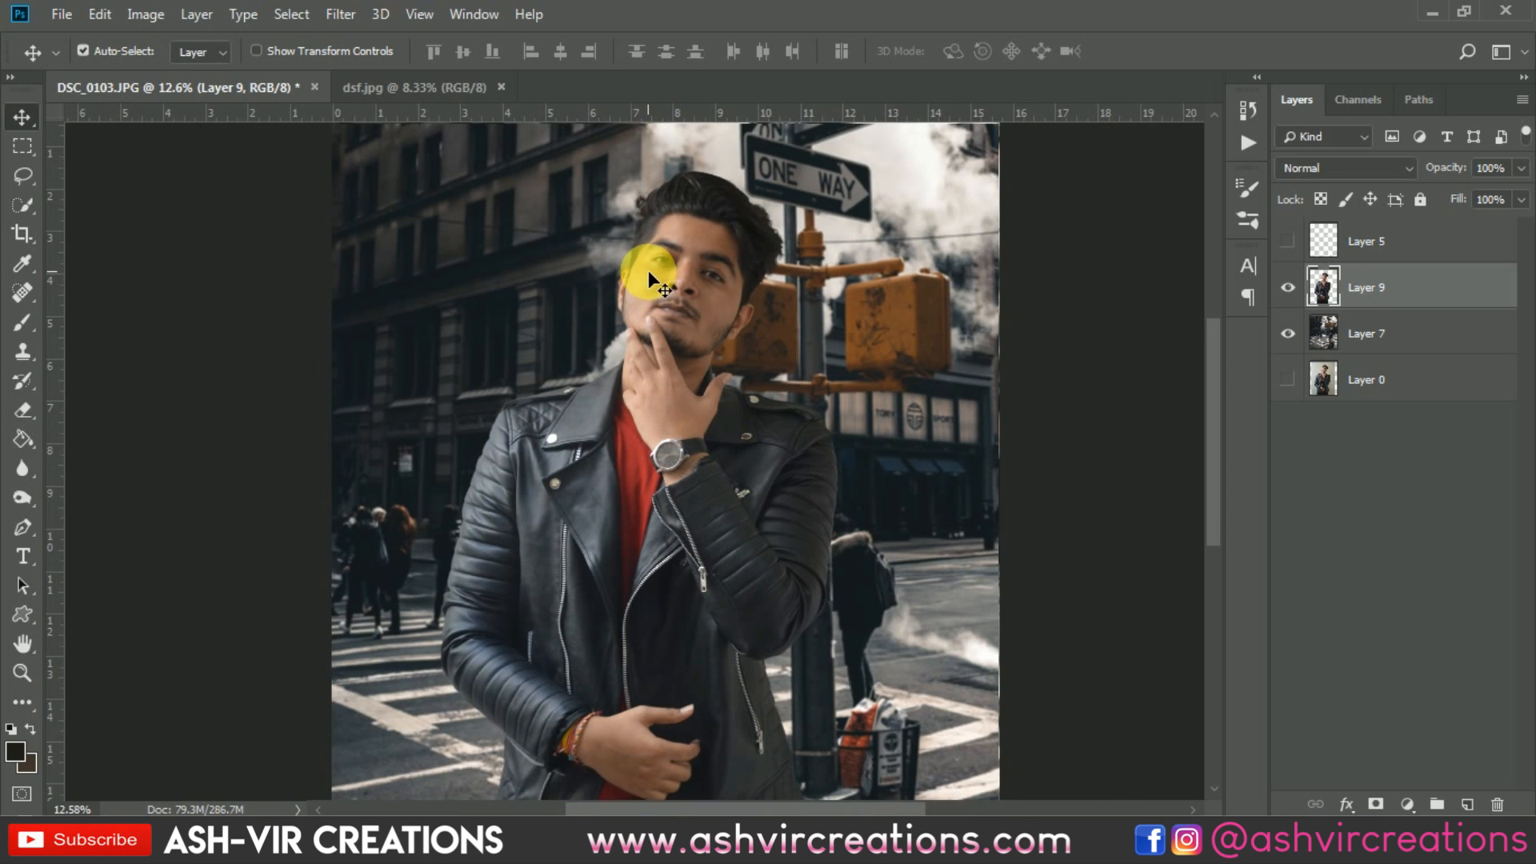
{"action": "scroll", "coordinate": [648, 272], "scroll_direction": "down", "scroll_amount": 1}
{"action": "scroll", "coordinate": [649, 272], "scroll_direction": "down", "scroll_amount": 1}
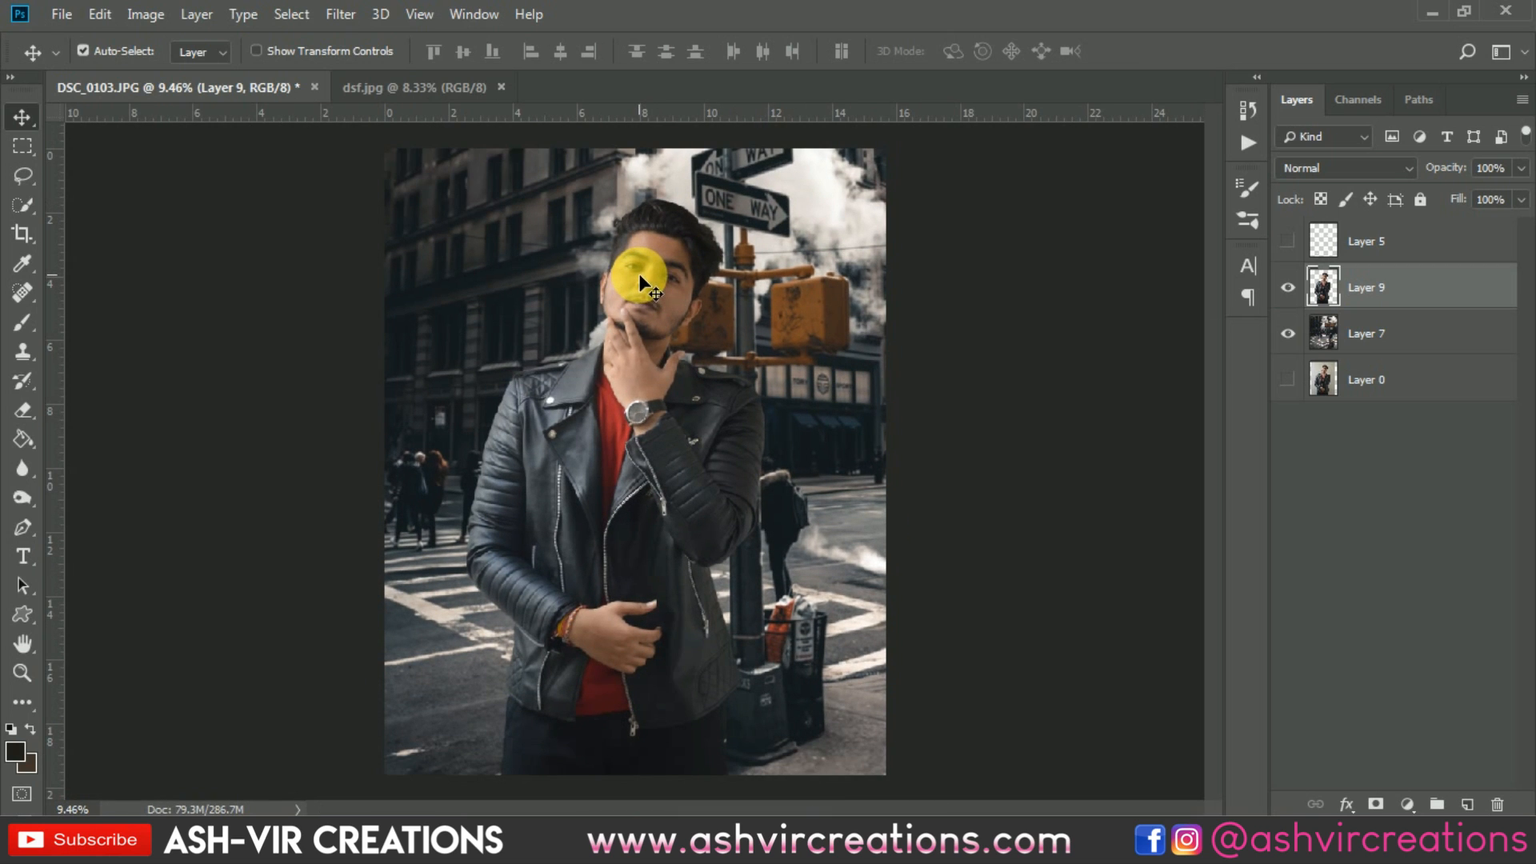
Apply Levels to the man's cutout layer with input black at 11 and input white at 238.
{"action": "right_click", "coordinate": [623, 463]}
{"action": "left_click", "coordinate": [737, 441]}
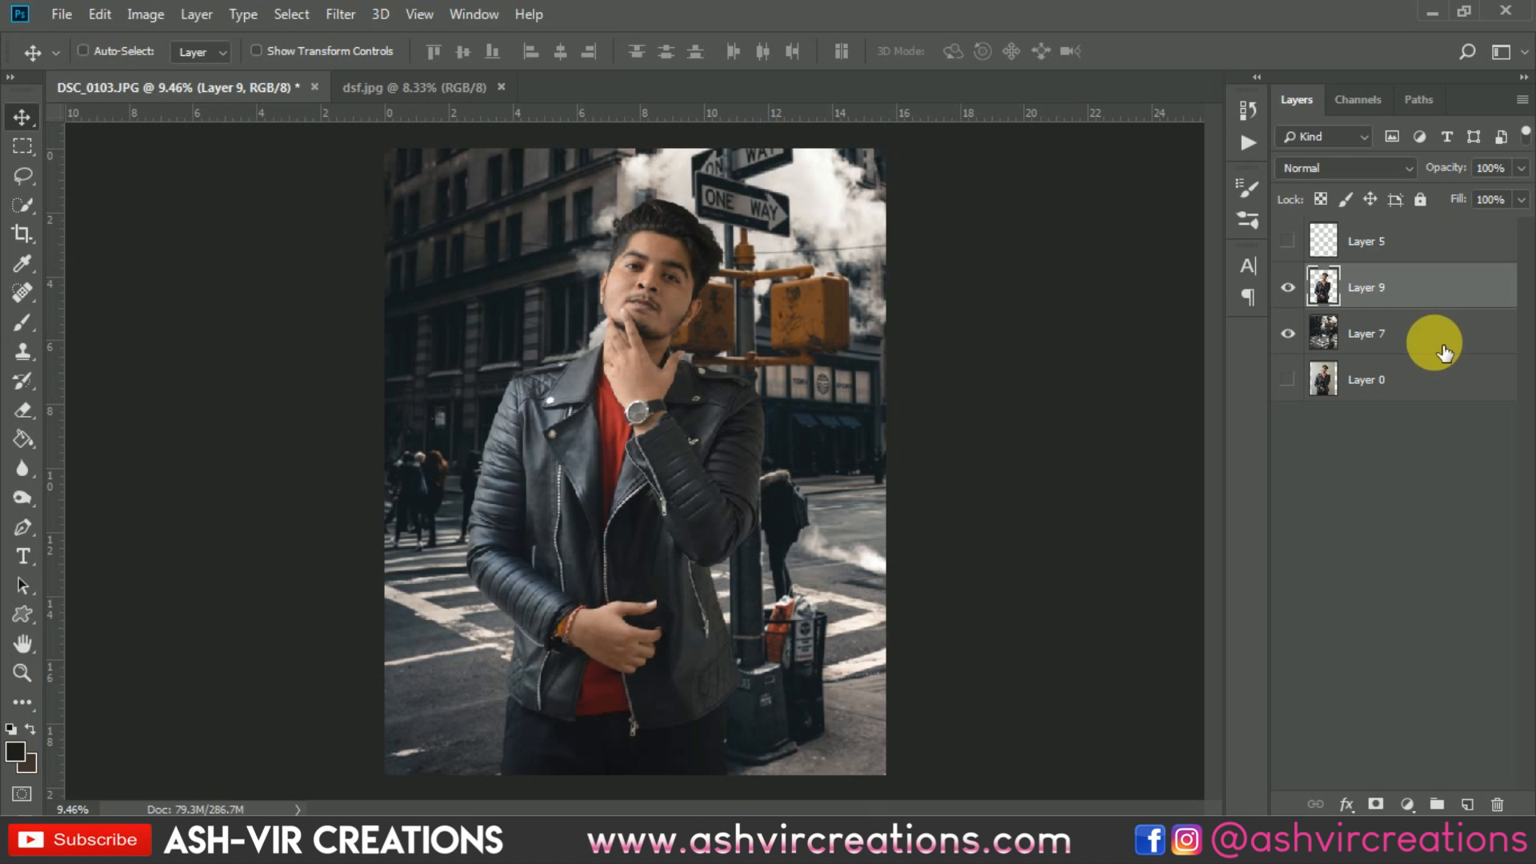
{"action": "key", "text": "ctrl+l"}
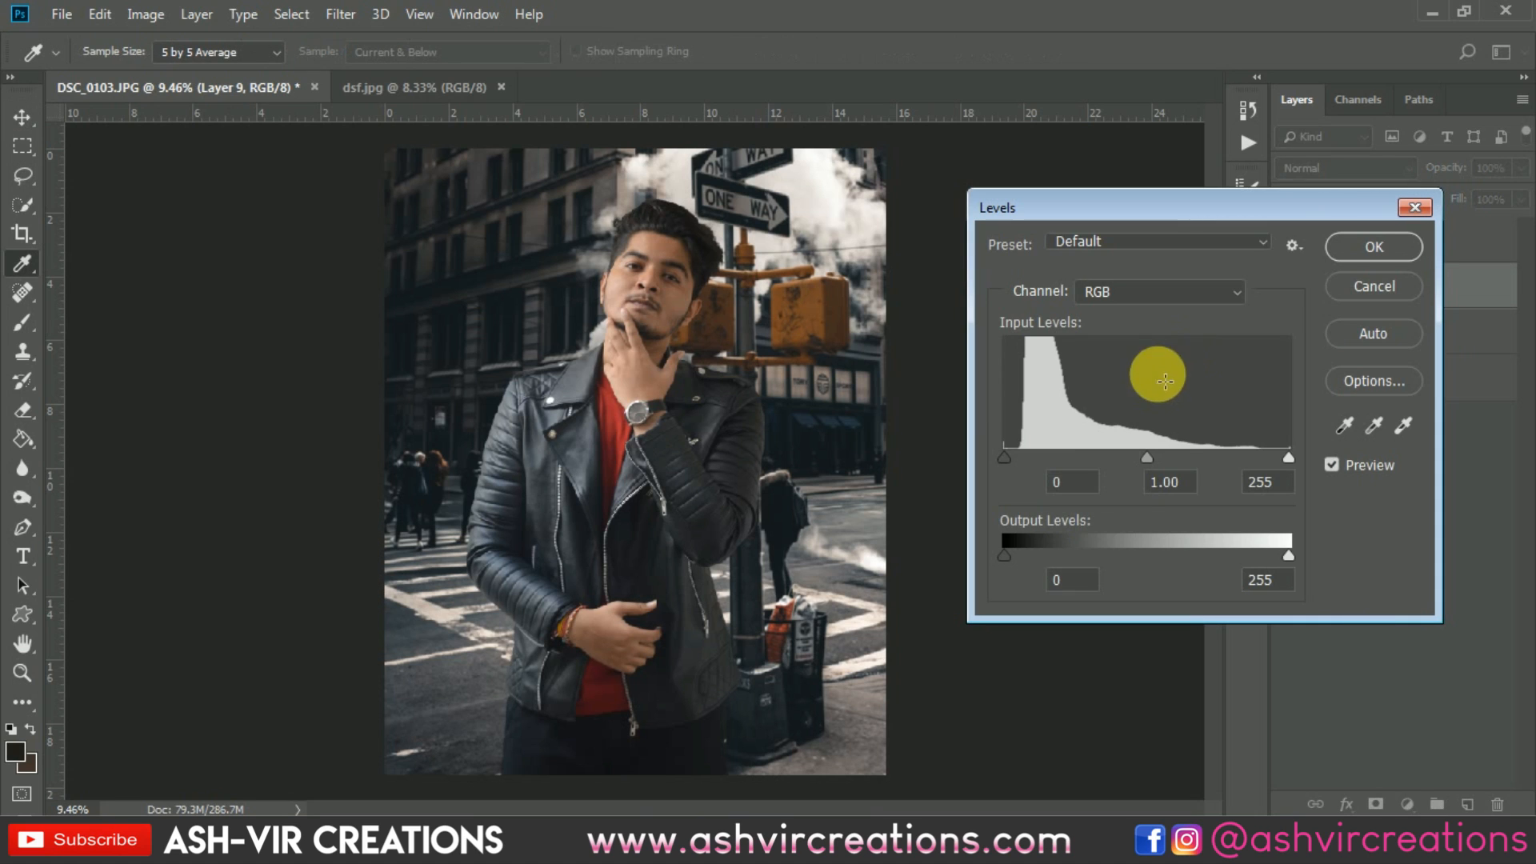
{"action": "left_click_drag", "start_coordinate": [1011, 453], "coordinate": [1016, 451]}
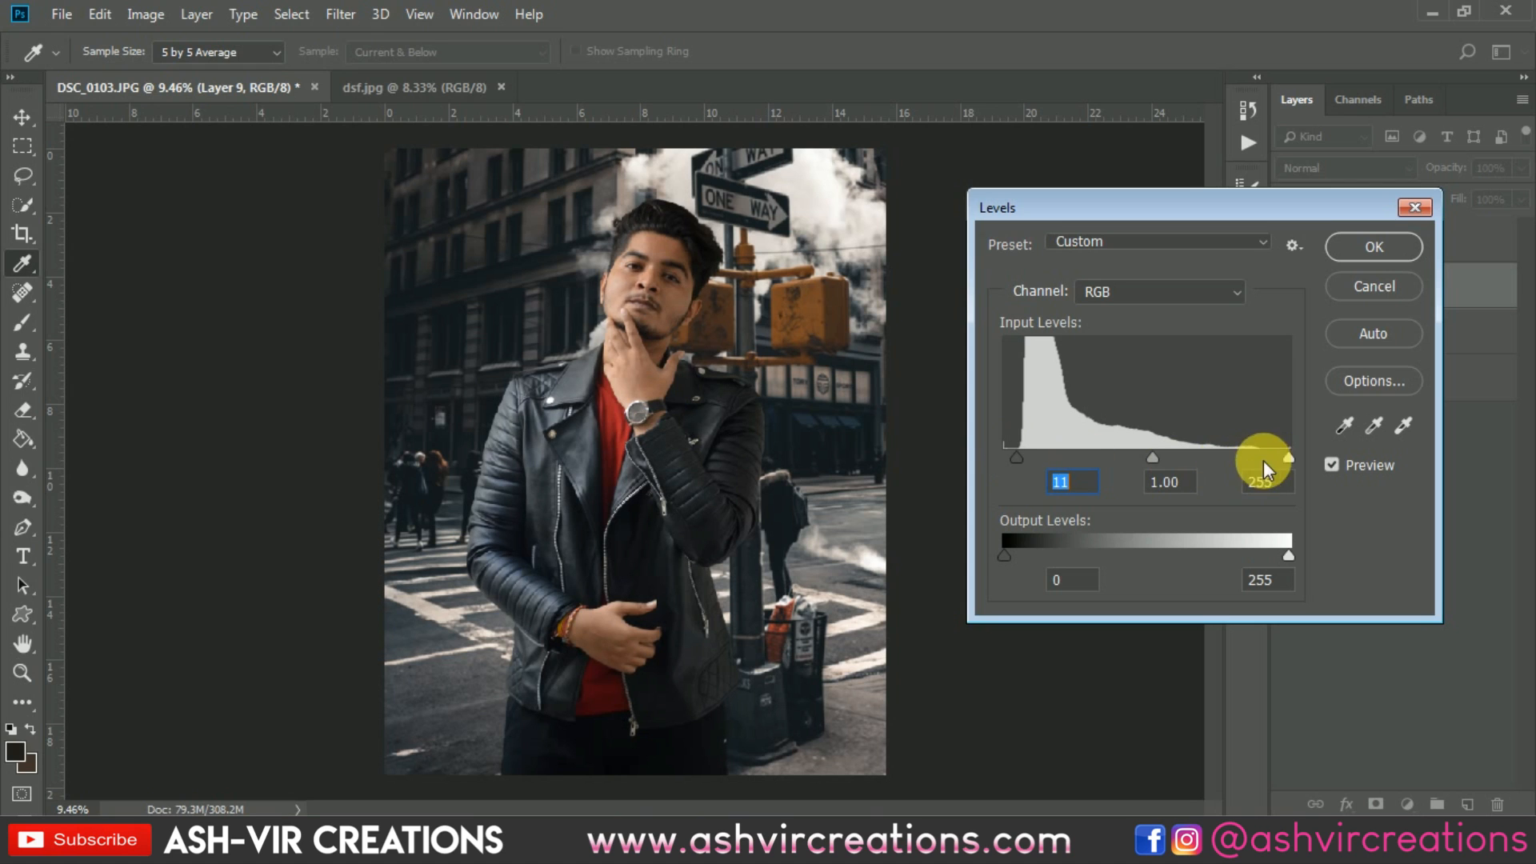
{"action": "mouse_move", "coordinate": [1285, 458]}
{"action": "left_mouse_down"}
{"action": "mouse_move", "coordinate": [1251, 456]}
{"action": "mouse_move", "coordinate": [1269, 454]}
{"action": "left_mouse_up"}
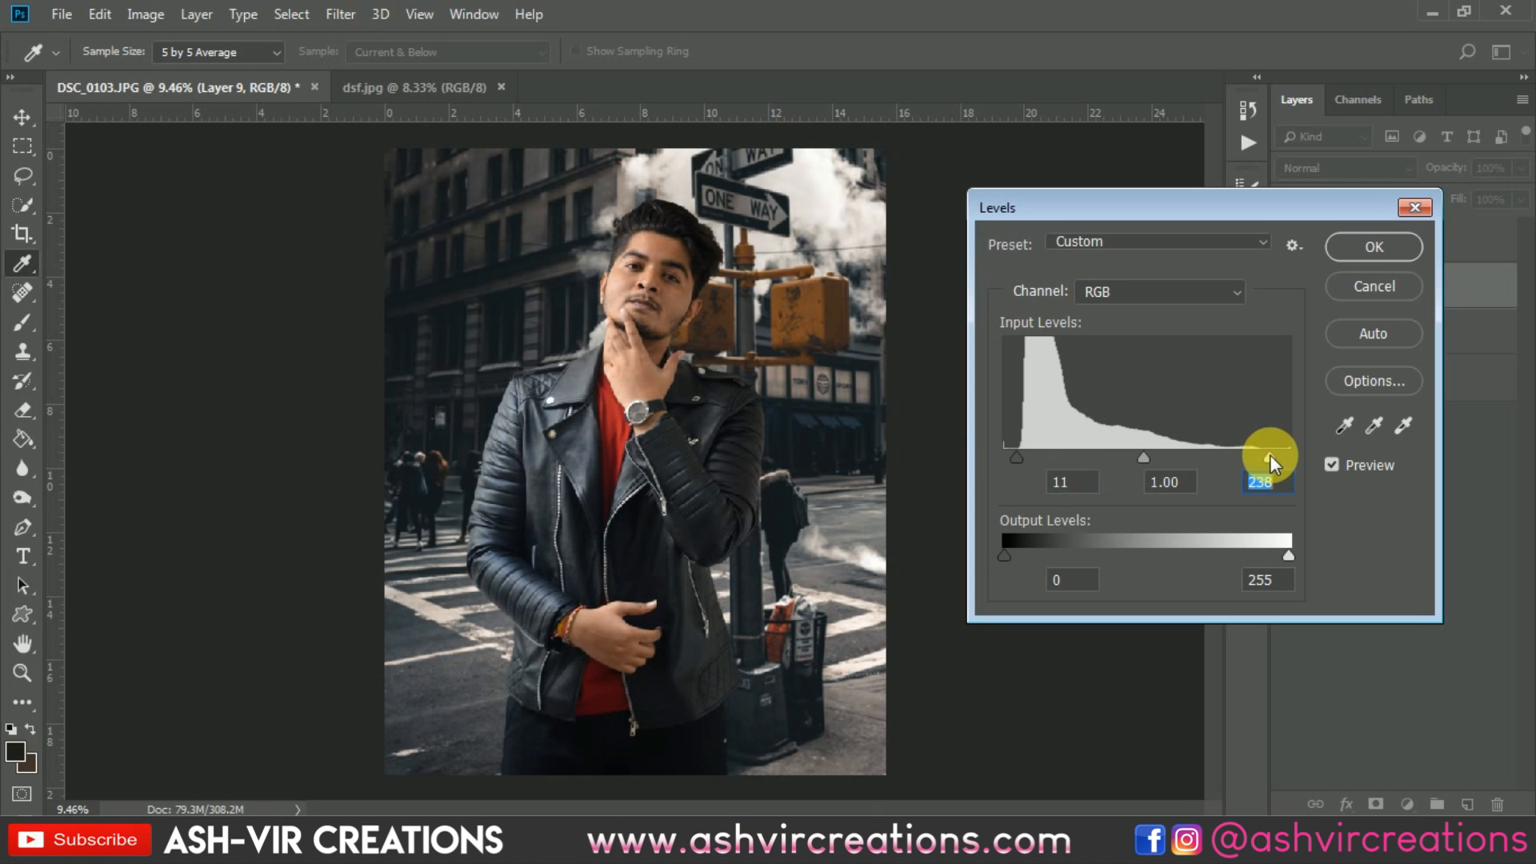
{"action": "left_click_drag", "start_coordinate": [1144, 458], "coordinate": [1144, 454]}
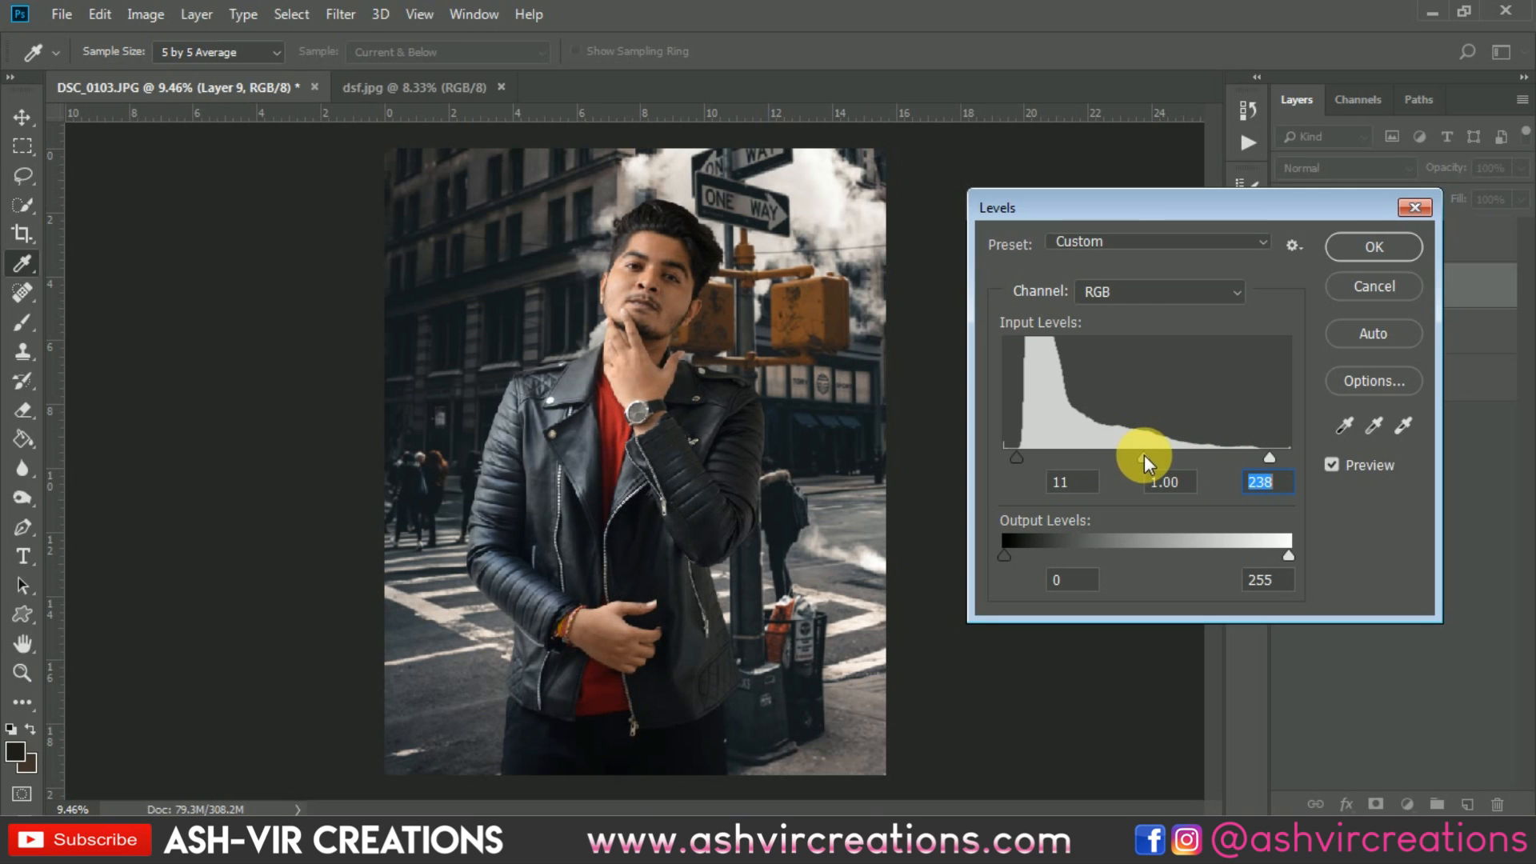
{"action": "left_click", "coordinate": [1331, 464]}
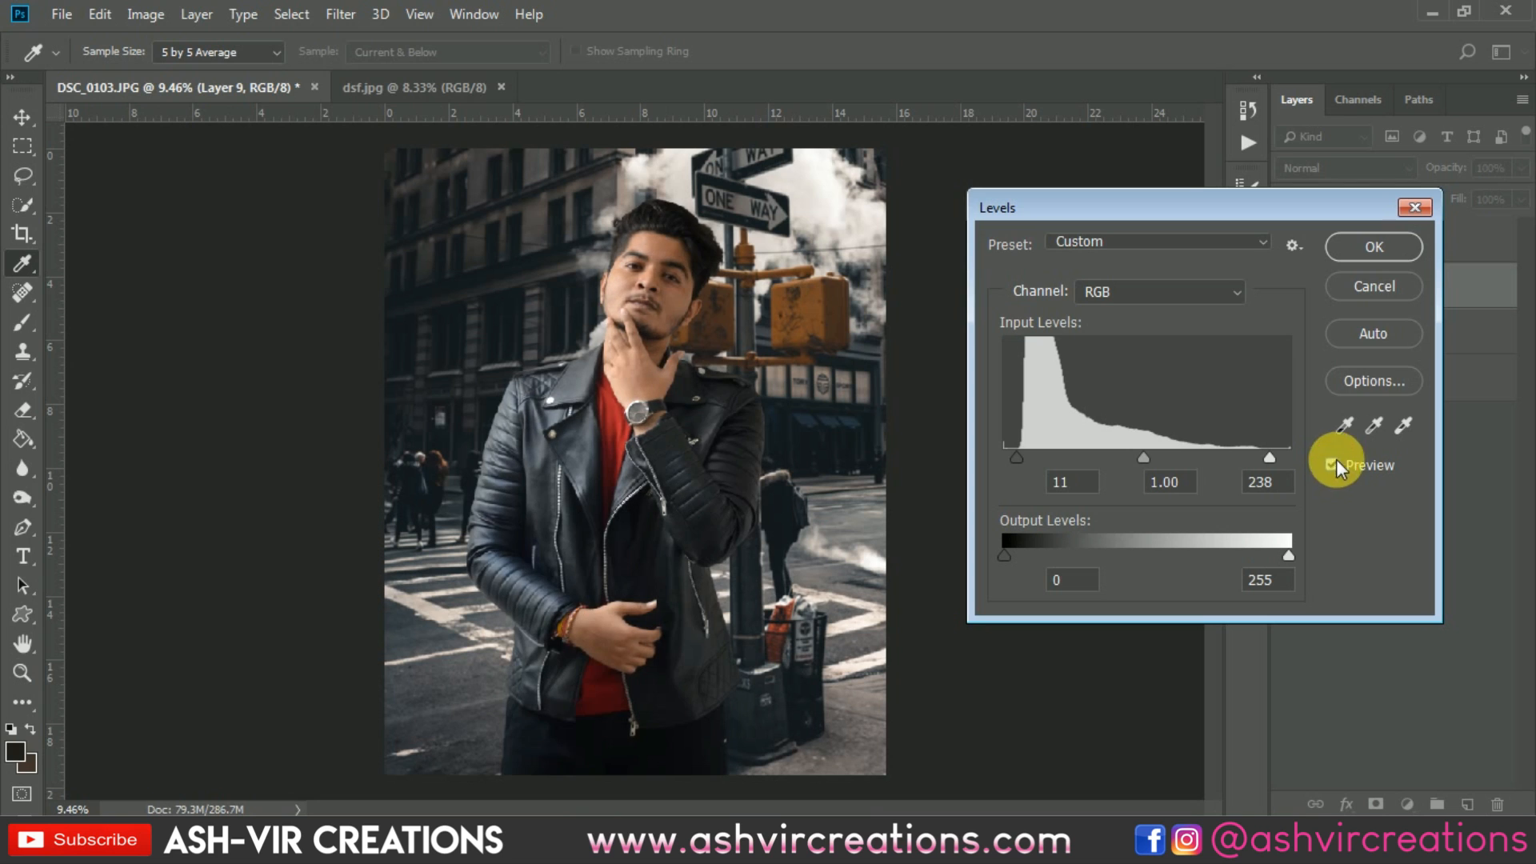
{"action": "left_click", "coordinate": [1374, 245]}
Apply Levels to the street background layer with input black at 19, midtones at 1.09 and input white at 255.
{"action": "left_click", "coordinate": [844, 448]}
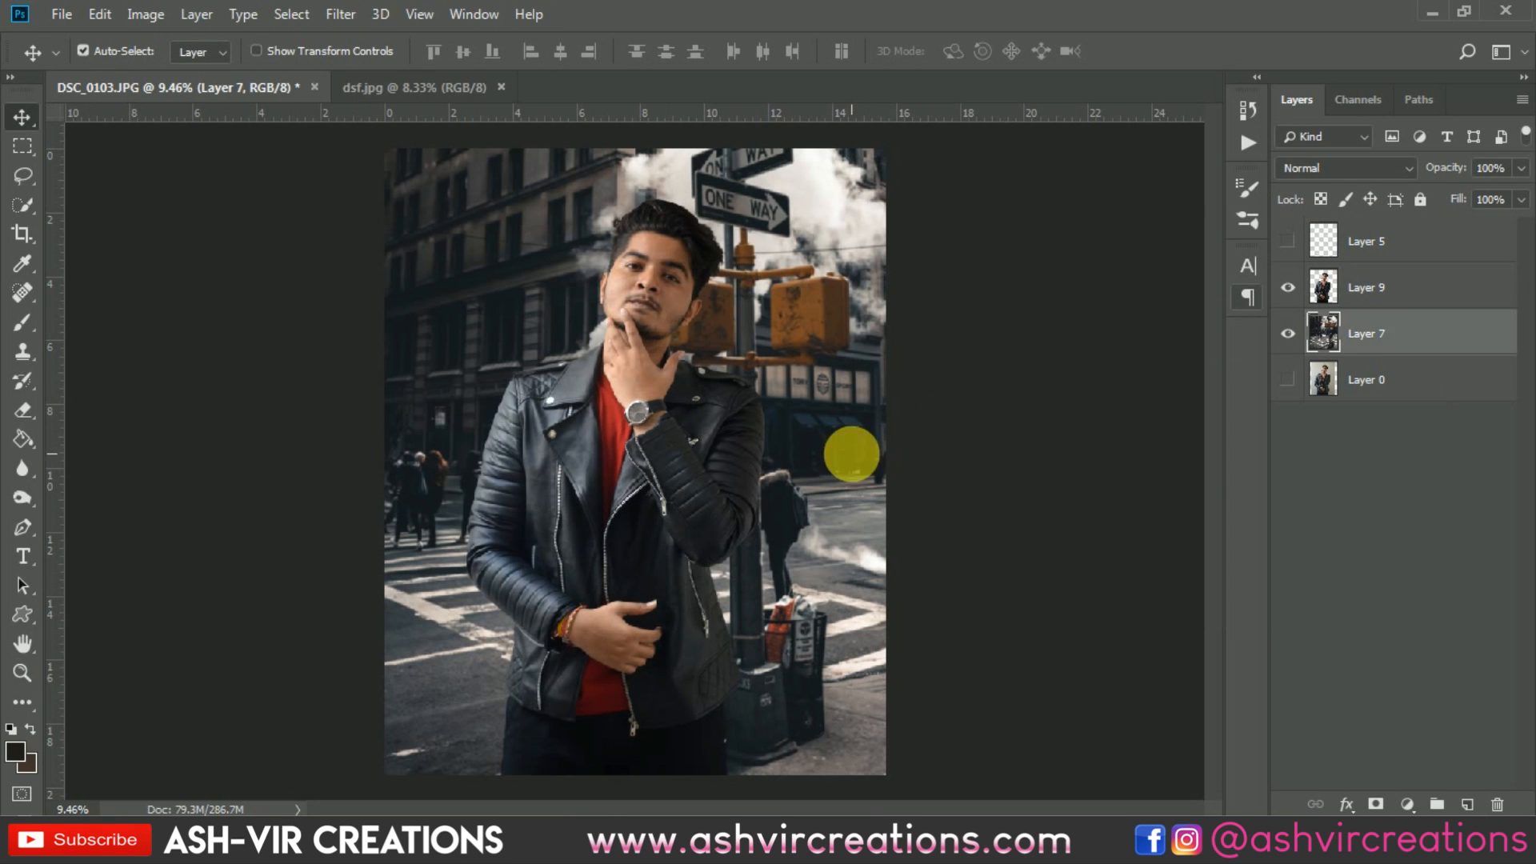
{"action": "key", "text": "ctrl+l"}
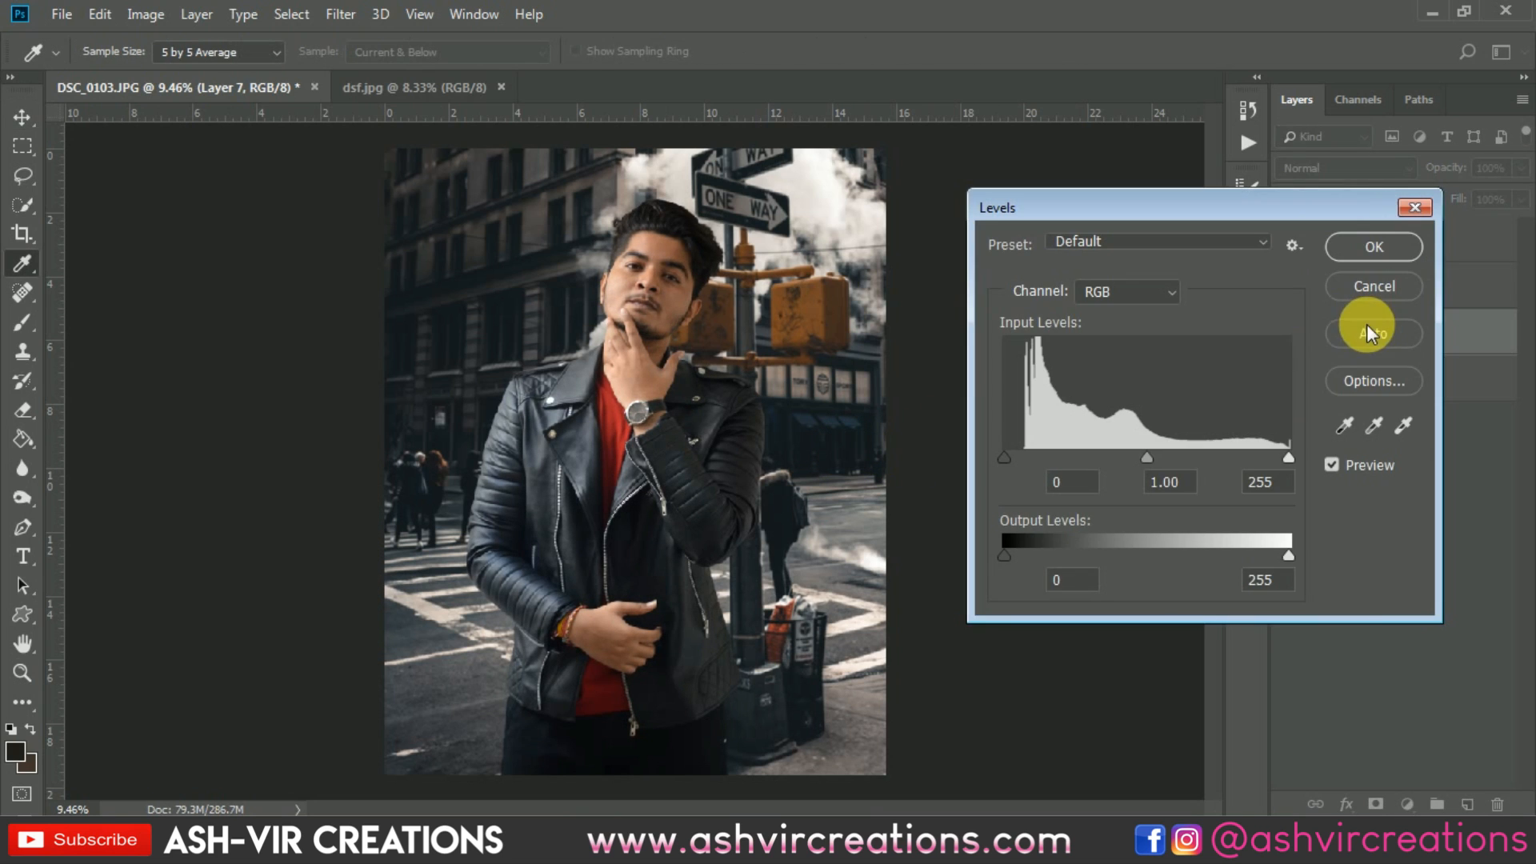
{"action": "left_click_drag", "start_coordinate": [1004, 462], "coordinate": [1025, 458]}
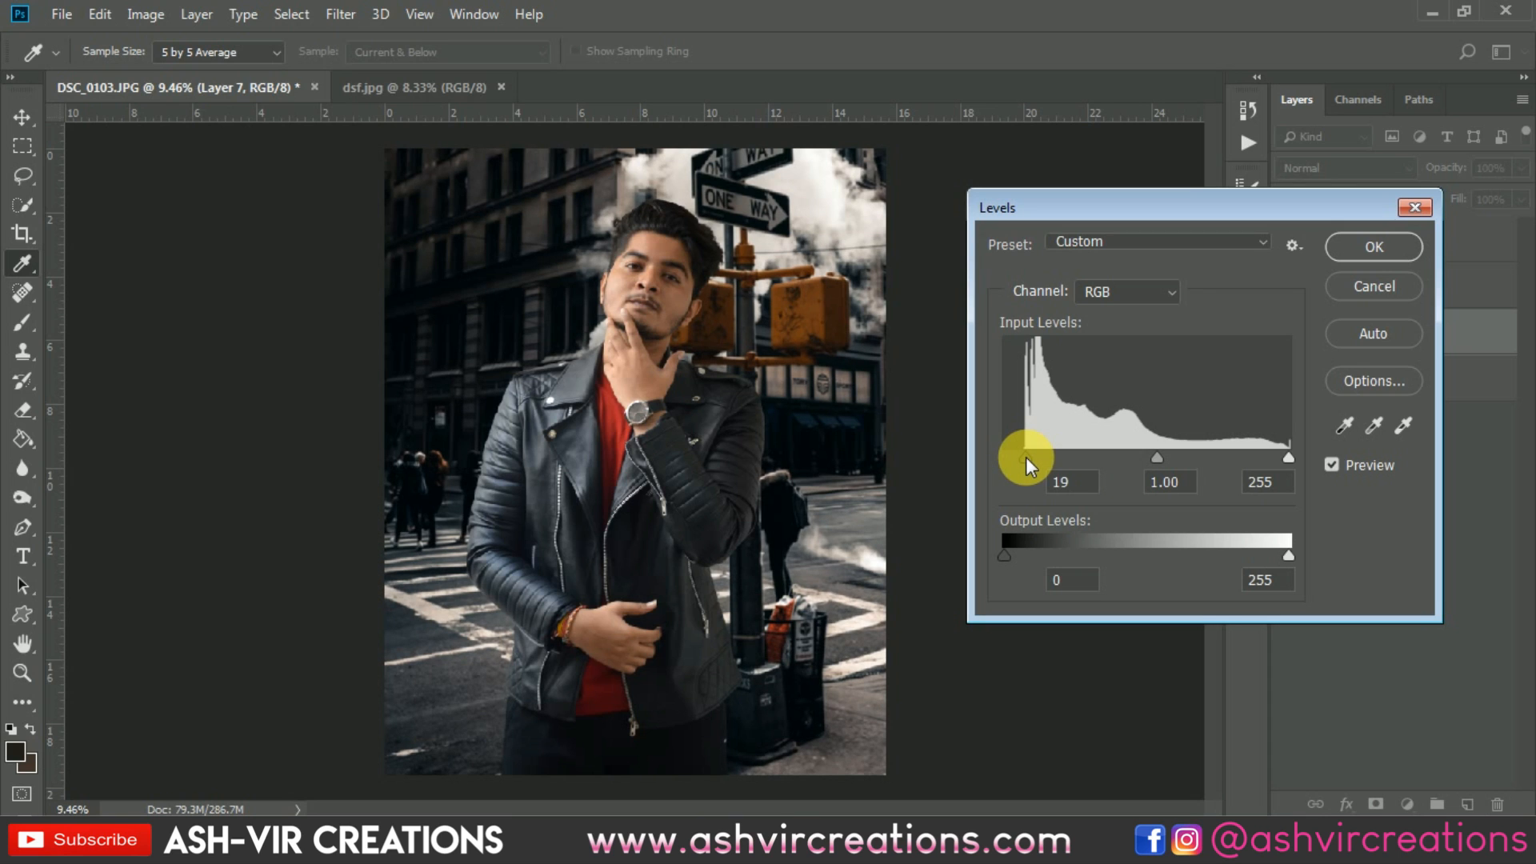
{"action": "mouse_move", "coordinate": [1285, 454]}
{"action": "left_mouse_down"}
{"action": "mouse_move", "coordinate": [1255, 456]}
{"action": "mouse_move", "coordinate": [1289, 454]}
{"action": "left_mouse_up"}
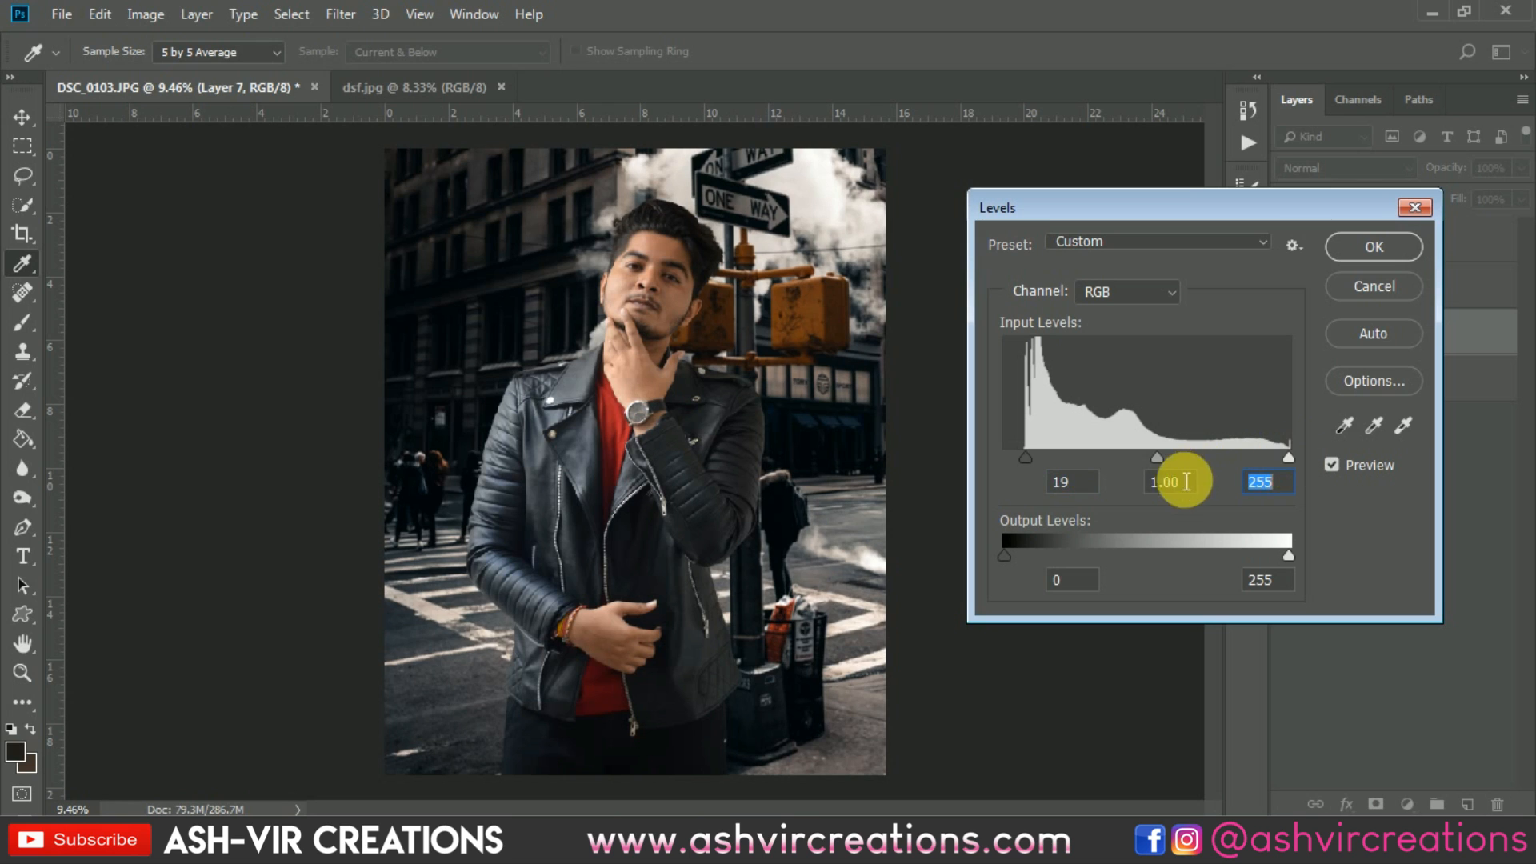
{"action": "left_click_drag", "start_coordinate": [1148, 457], "coordinate": [1140, 459]}
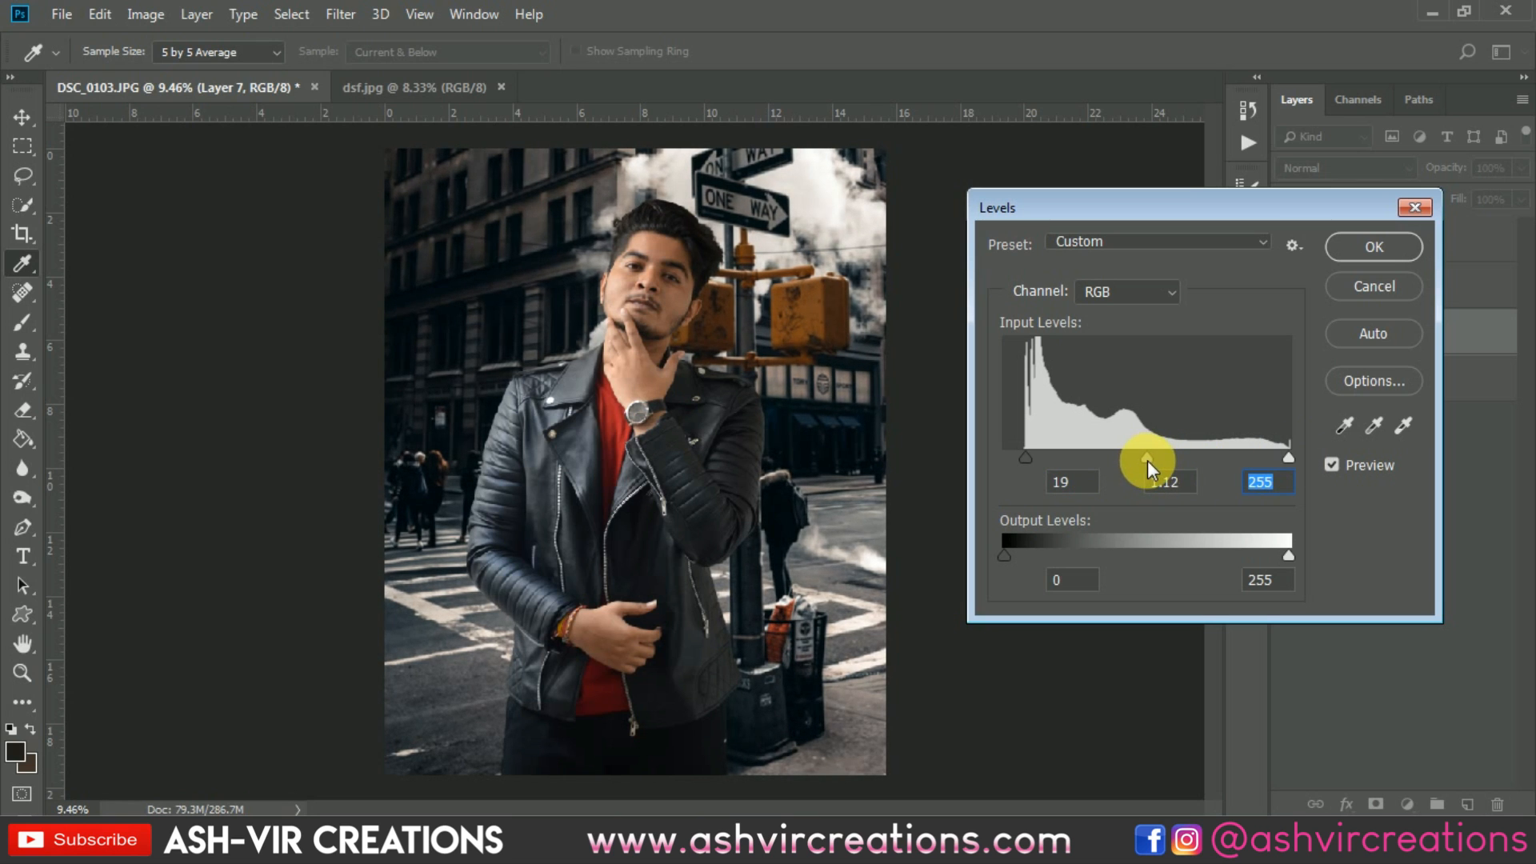
{"action": "left_click", "coordinate": [1331, 464]}
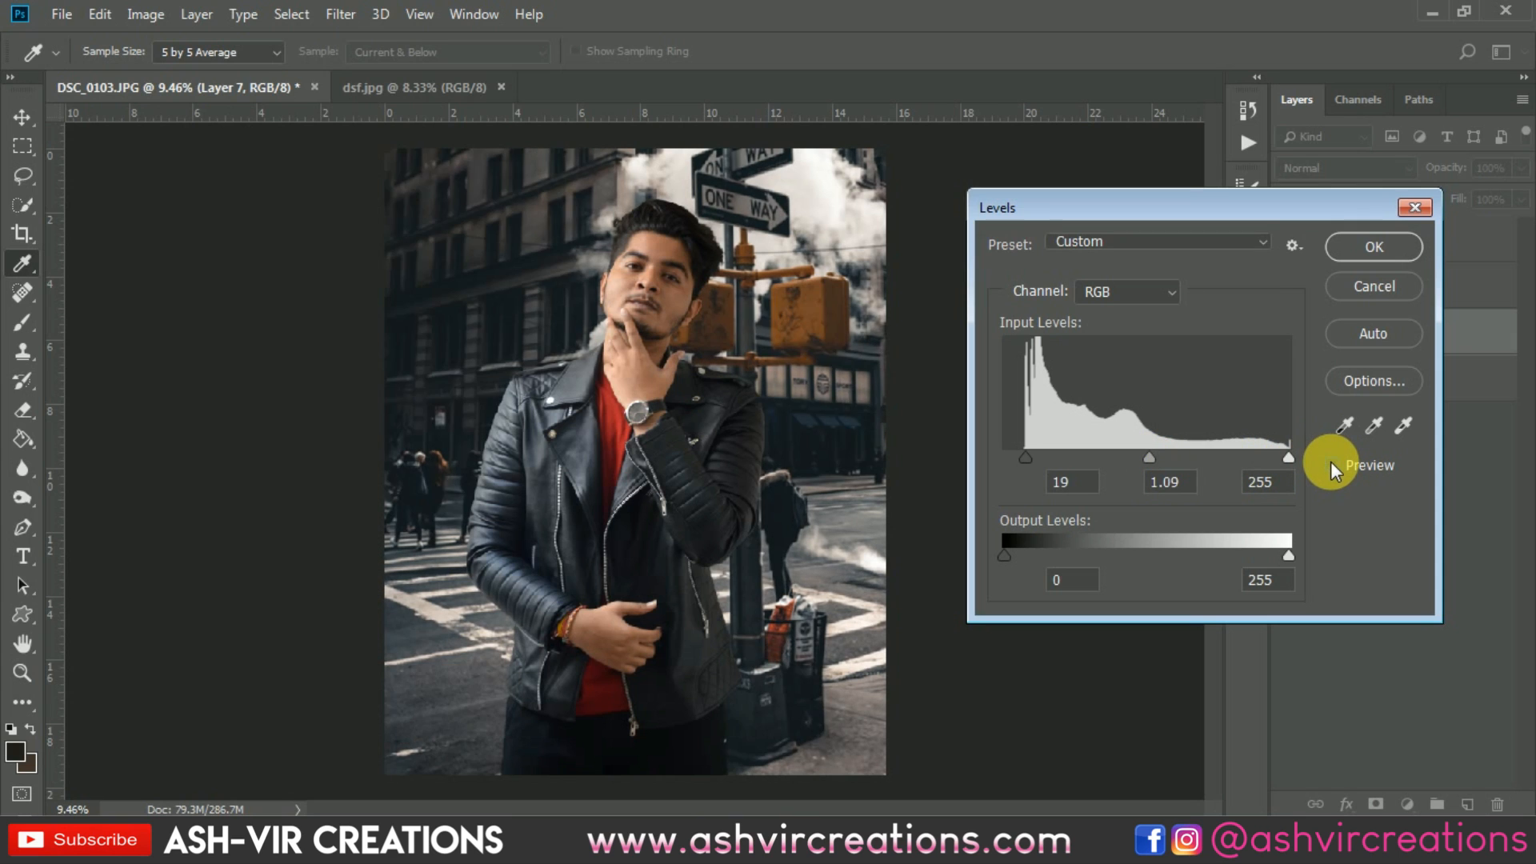
{"action": "left_click", "coordinate": [1331, 464]}
{"action": "left_click", "coordinate": [1358, 249]}
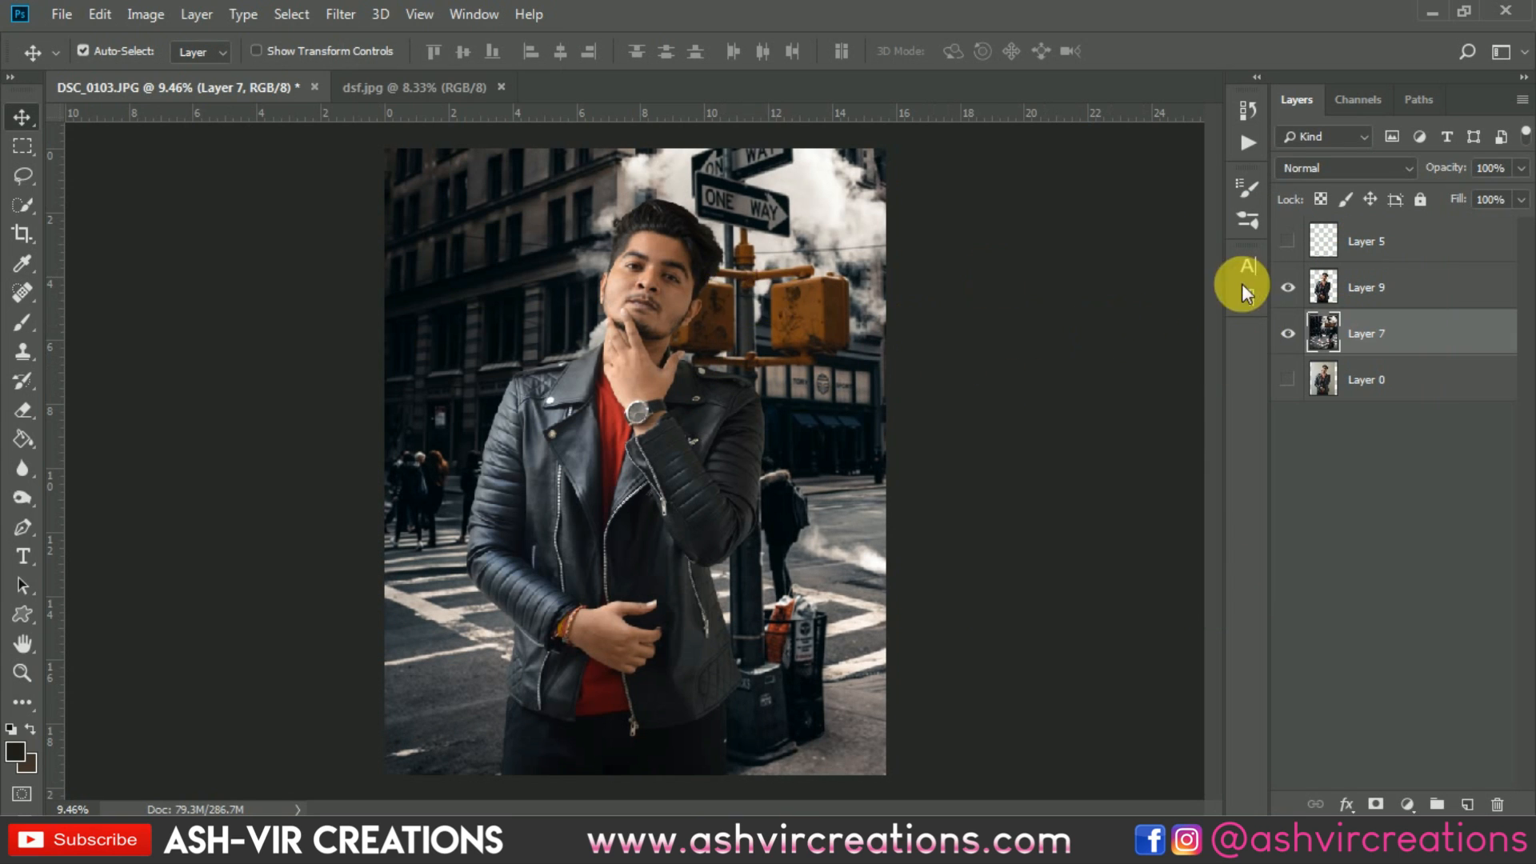
Add a new empty layer directly above the man's cutout and choose a size 18 tip for the Brush tool.
{"action": "scroll", "coordinate": [633, 406], "scroll_direction": "up", "scroll_amount": 2}
{"action": "left_click", "coordinate": [1334, 288]}
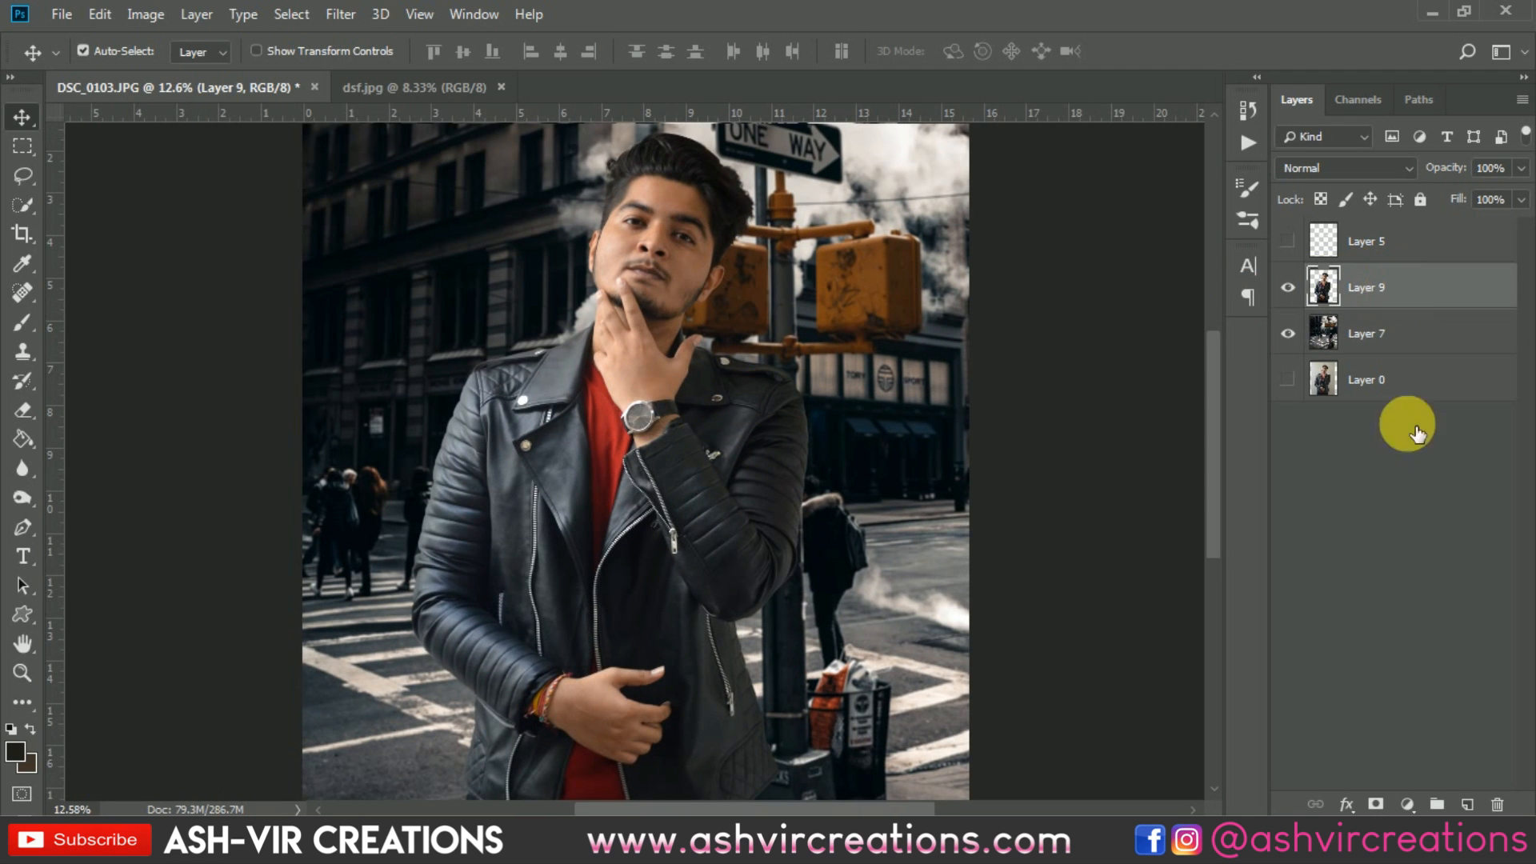
{"action": "left_click", "coordinate": [1467, 803]}
{"action": "left_click_drag", "start_coordinate": [508, 420], "coordinate": [535, 286]}
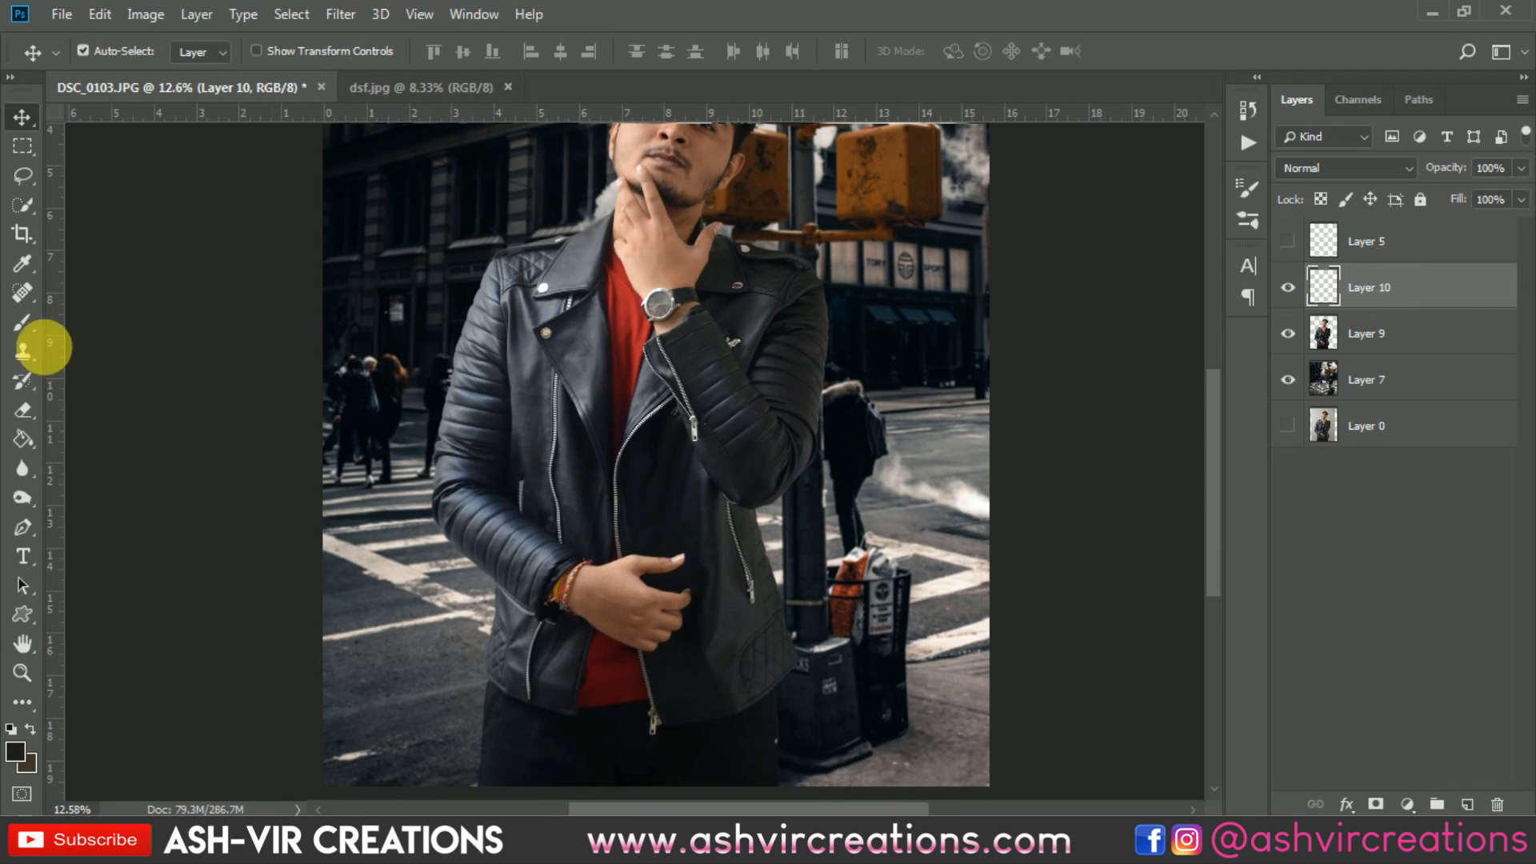
{"action": "left_click", "coordinate": [23, 322]}
{"action": "left_click", "coordinate": [114, 50]}
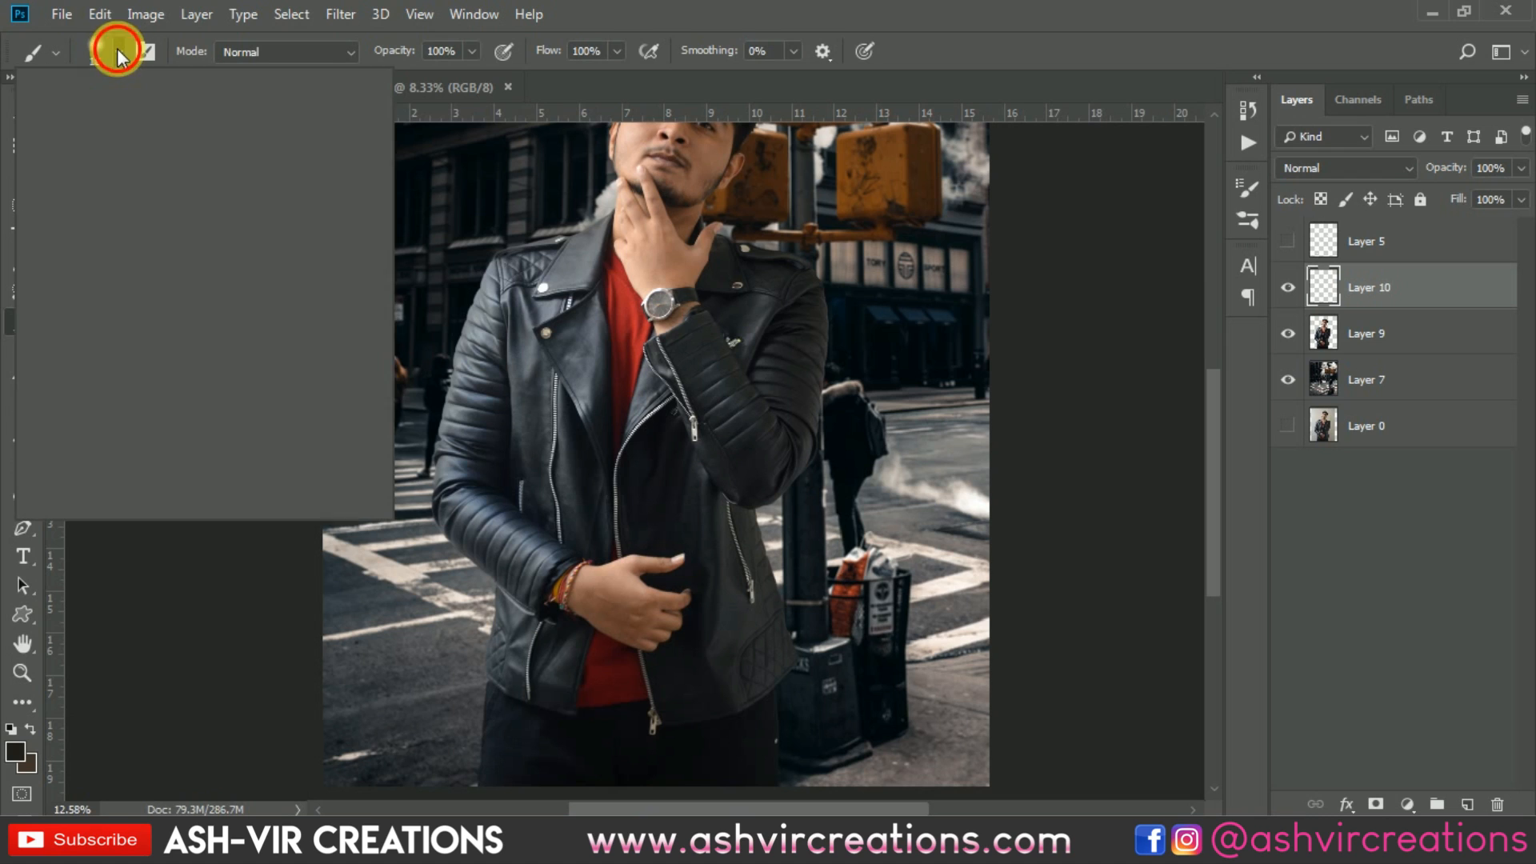
{"action": "left_click", "coordinate": [232, 309]}
{"action": "left_click", "coordinate": [232, 308]}
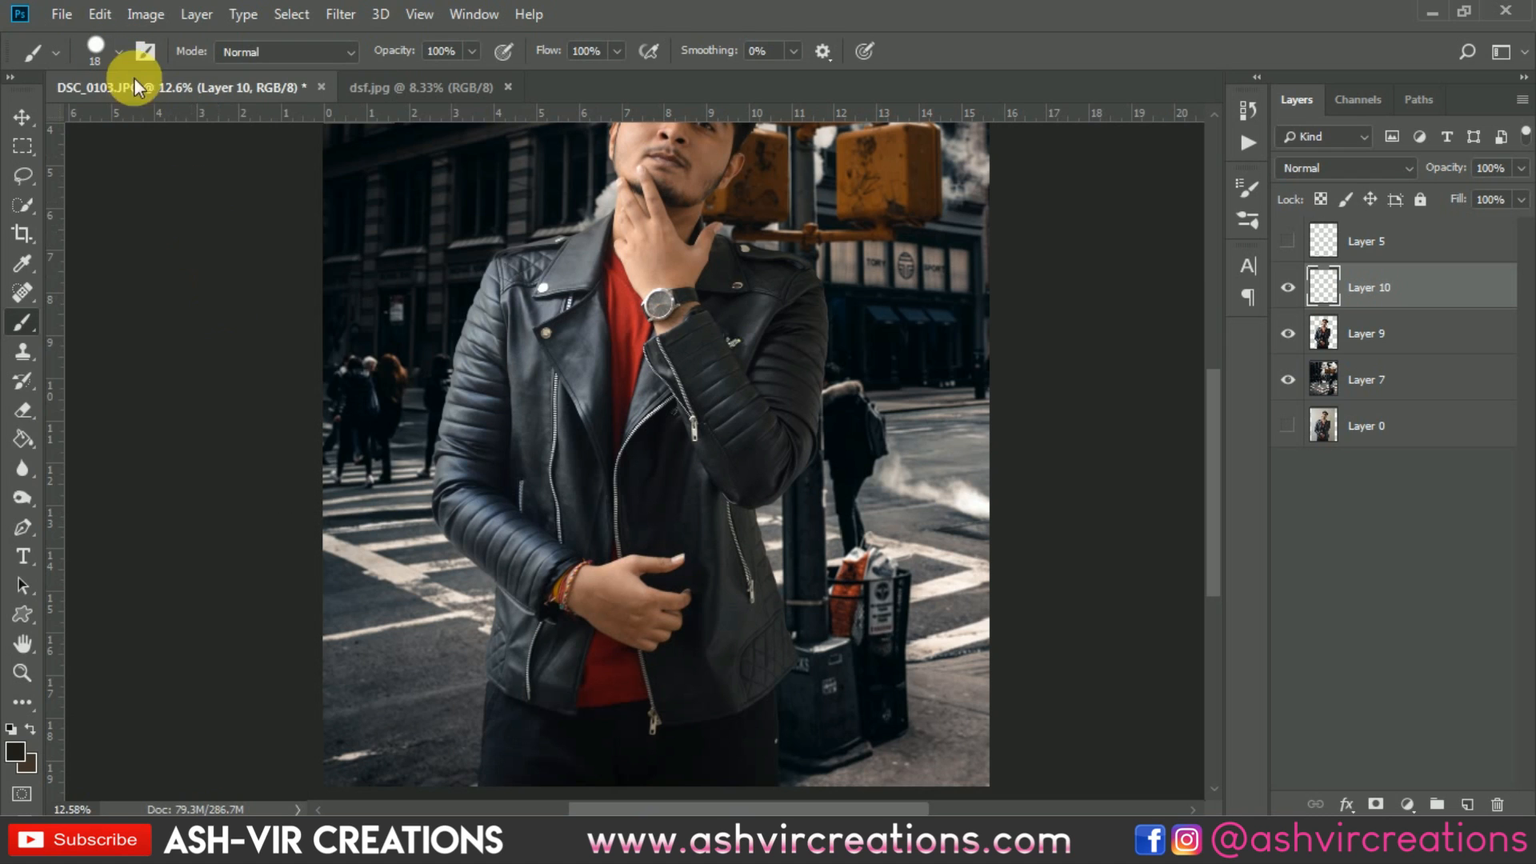
Set the Brush tool to a 15 px tip with white (ffffff) as the foreground colour.
{"action": "left_click", "coordinate": [113, 49]}
{"action": "left_click_drag", "start_coordinate": [226, 97], "coordinate": [195, 93]}
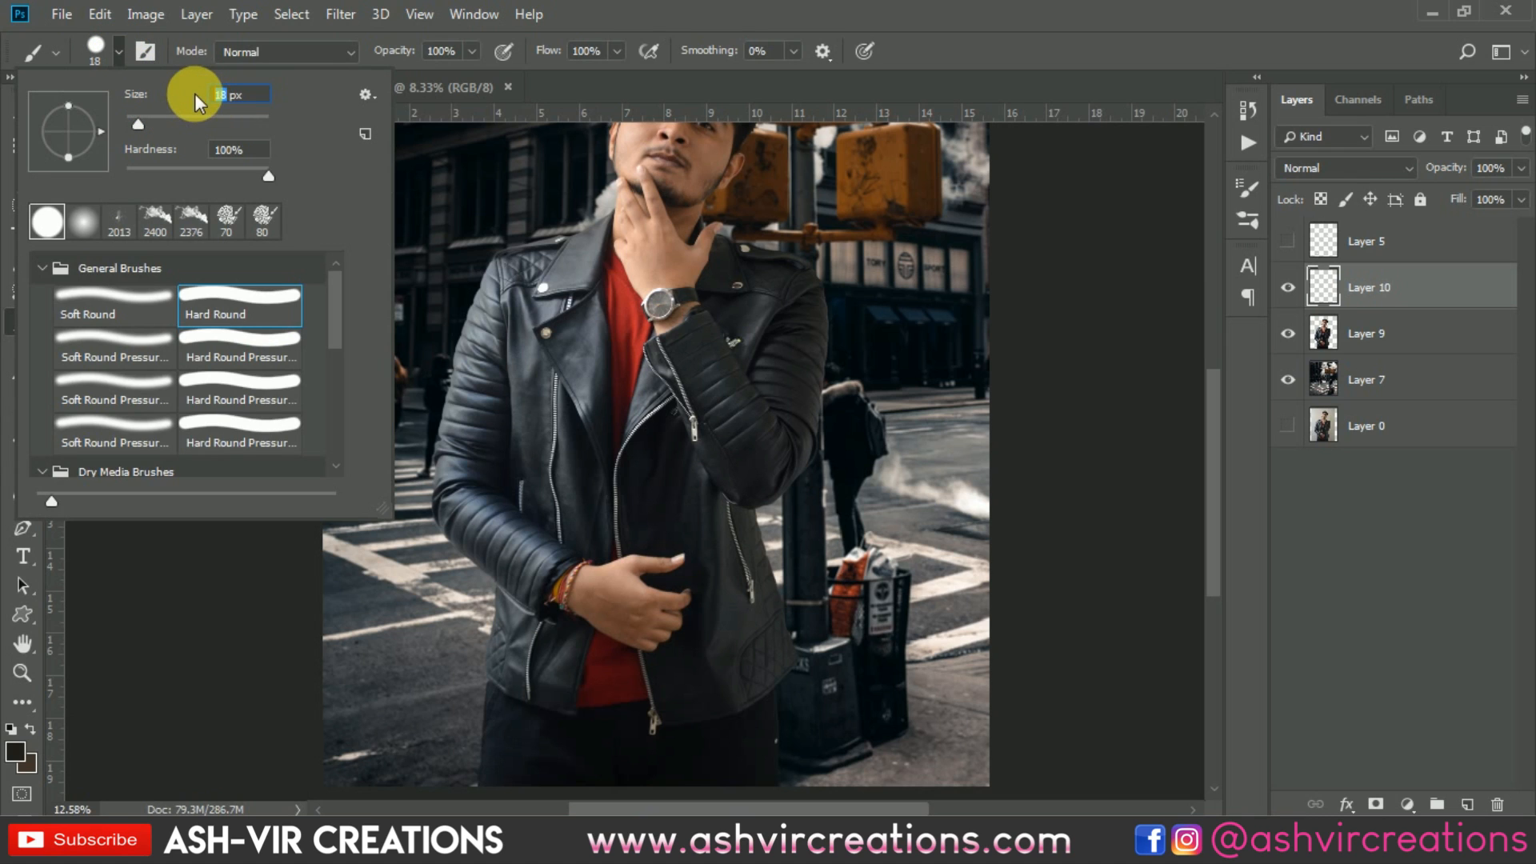
{"action": "type", "text": "15"}
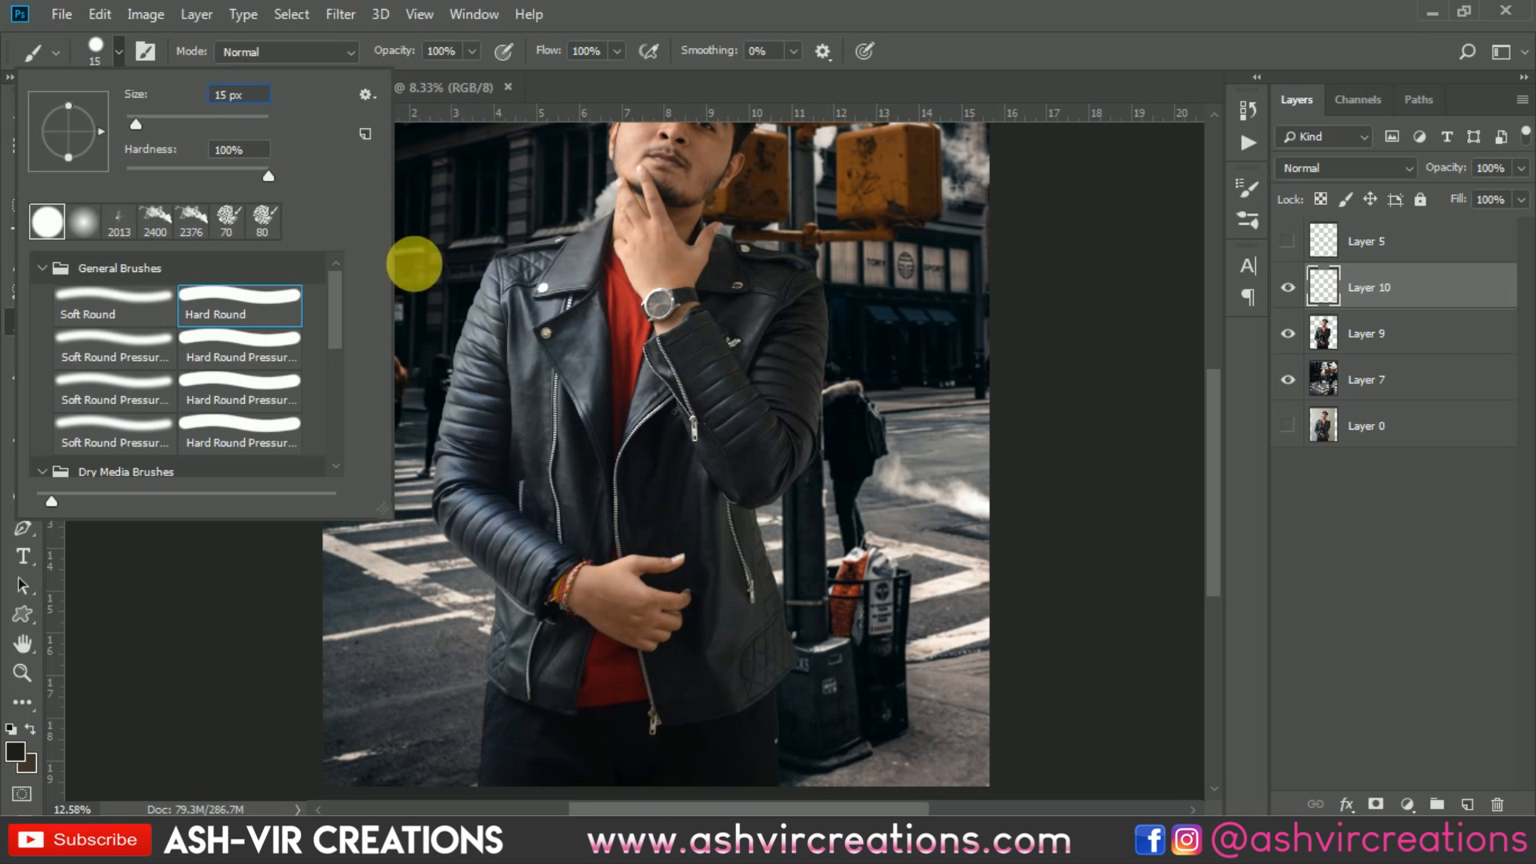
{"action": "left_click", "coordinate": [948, 51]}
{"action": "scroll", "coordinate": [589, 559], "scroll_direction": "up", "scroll_amount": 5}
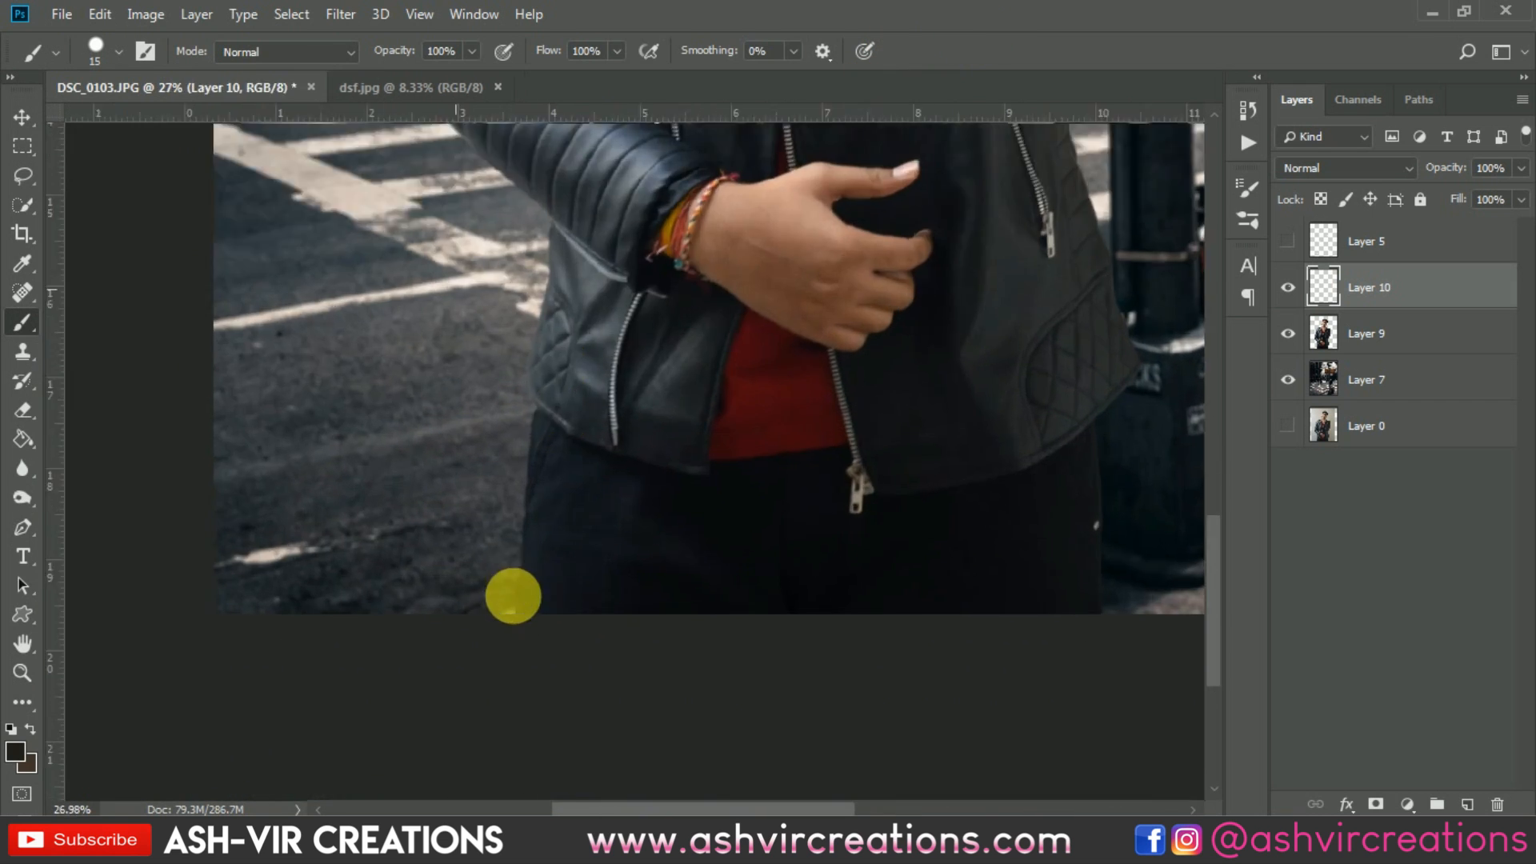
{"action": "scroll", "coordinate": [513, 596], "scroll_direction": "up", "scroll_amount": 7}
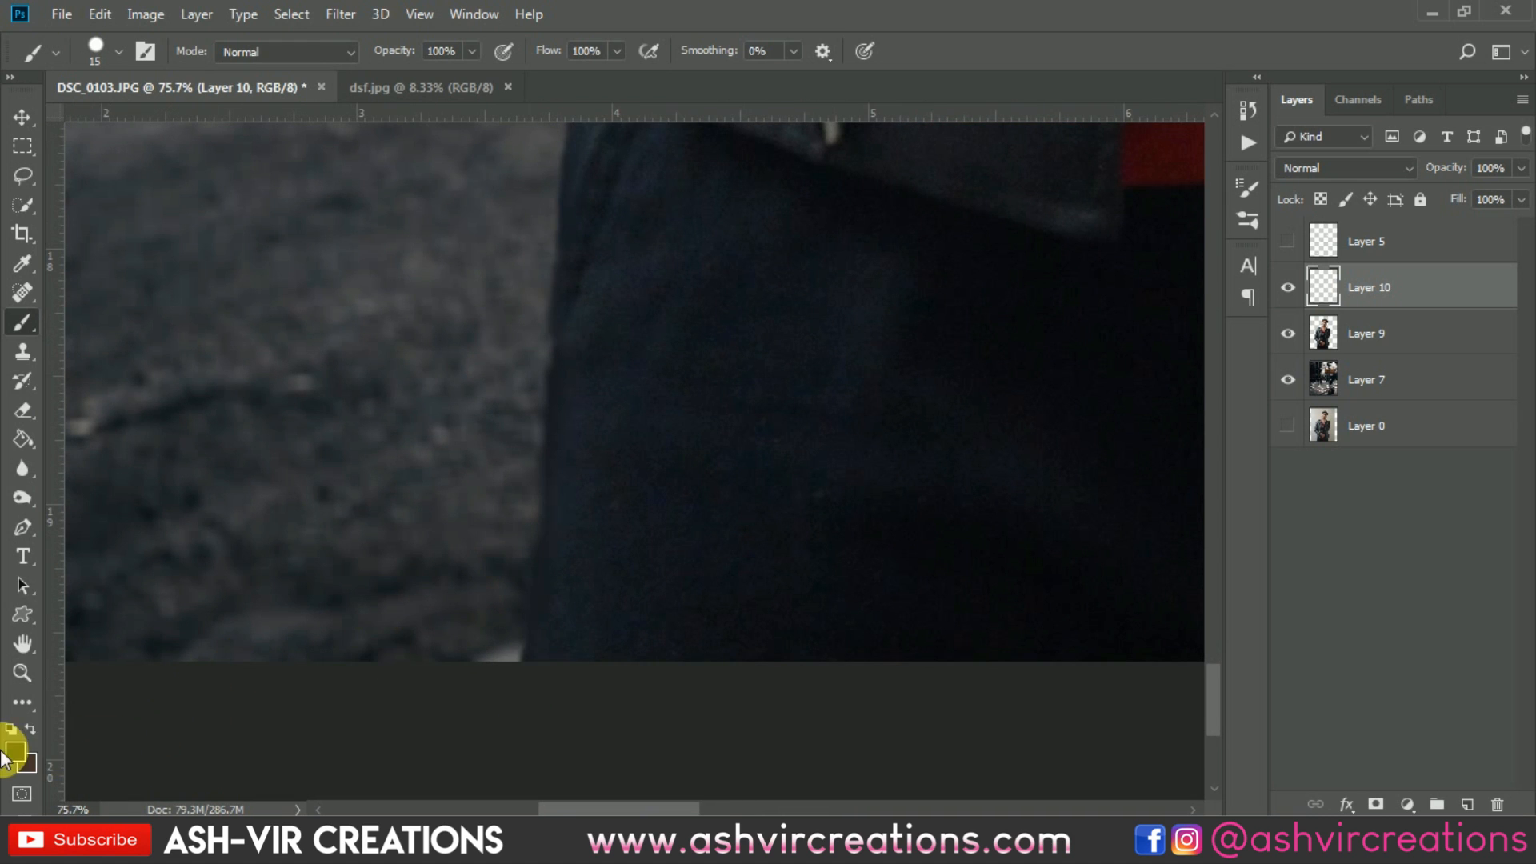
{"action": "left_click", "coordinate": [15, 750]}
{"action": "left_click_drag", "start_coordinate": [987, 500], "coordinate": [885, 371]}
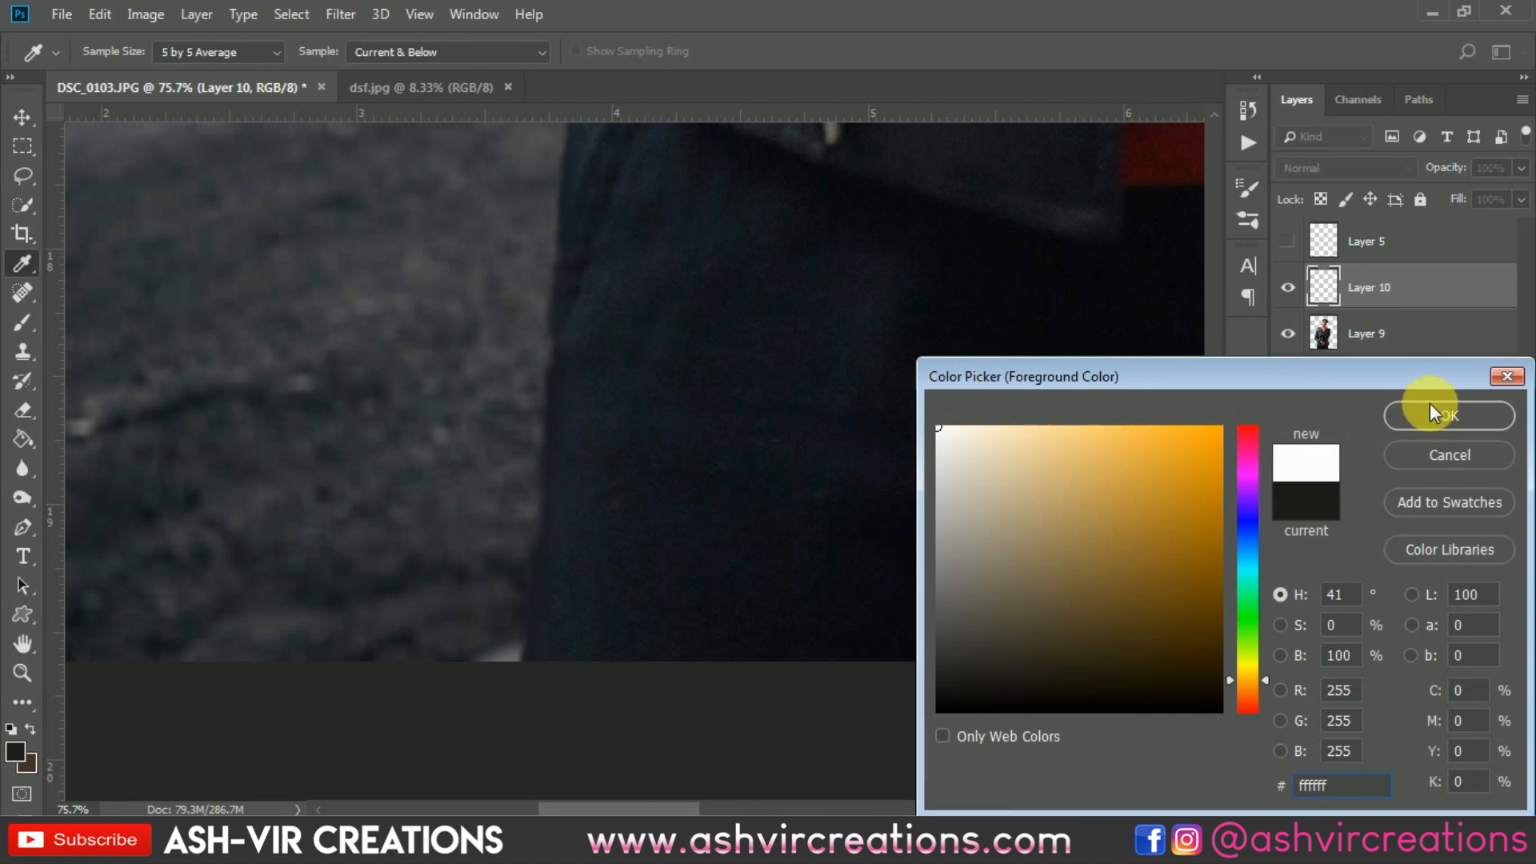
{"action": "left_click", "coordinate": [1432, 412]}
{"action": "key", "text": "b"}
{"action": "scroll", "coordinate": [669, 281], "scroll_direction": "down", "scroll_amount": 4}
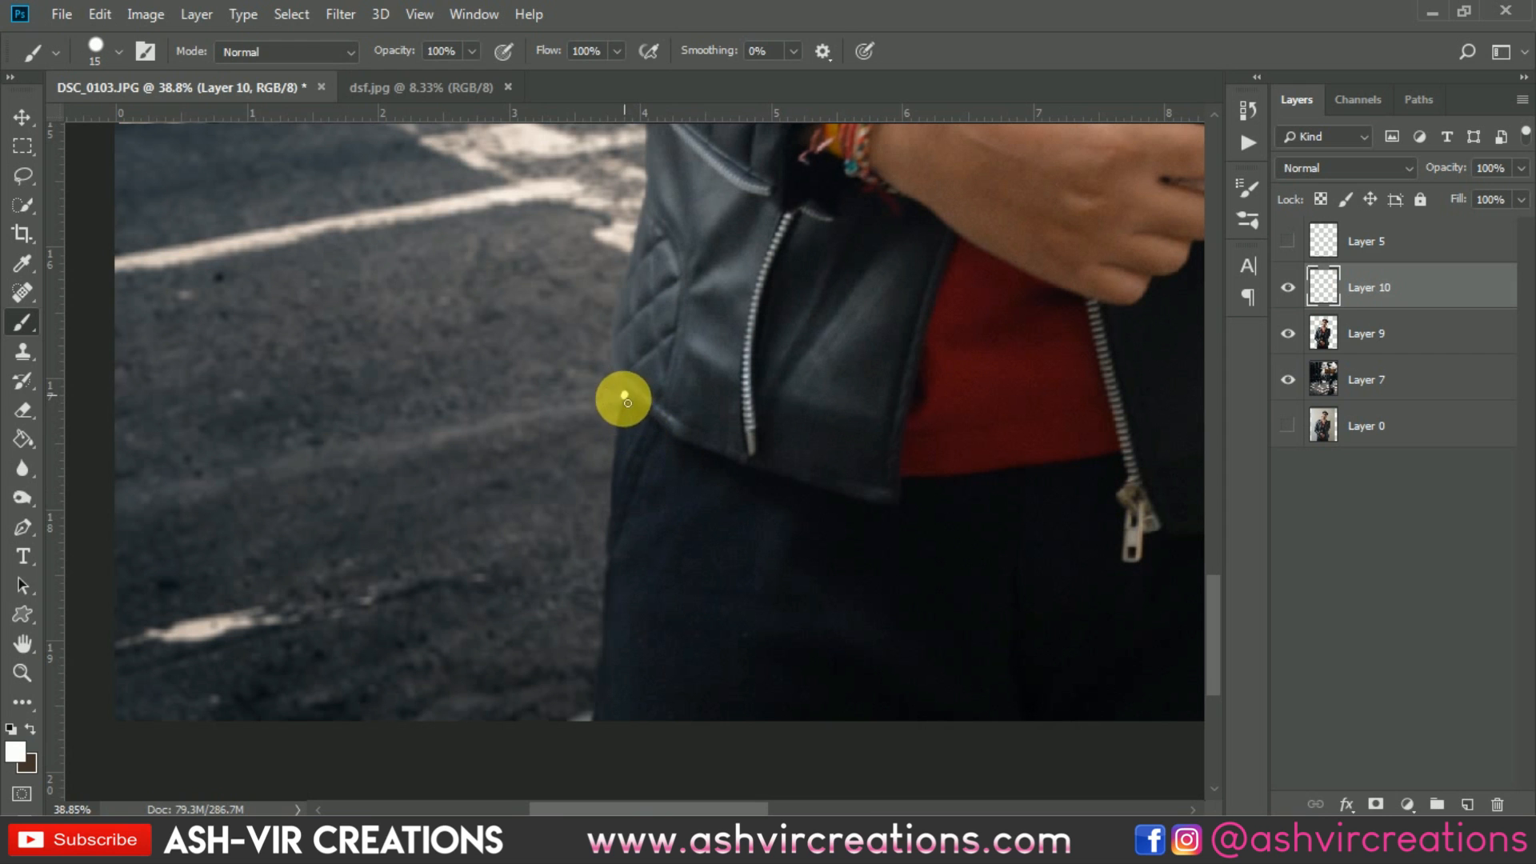
Trace the trousers' outer edge, the jacket's front hem and the red shirt's lower opening with white strokes on Layer 10.
{"action": "mouse_move", "coordinate": [625, 396]}
{"action": "left_mouse_down"}
{"action": "mouse_move", "coordinate": [597, 679]}
{"action": "mouse_move", "coordinate": [622, 685]}
{"action": "left_mouse_up"}
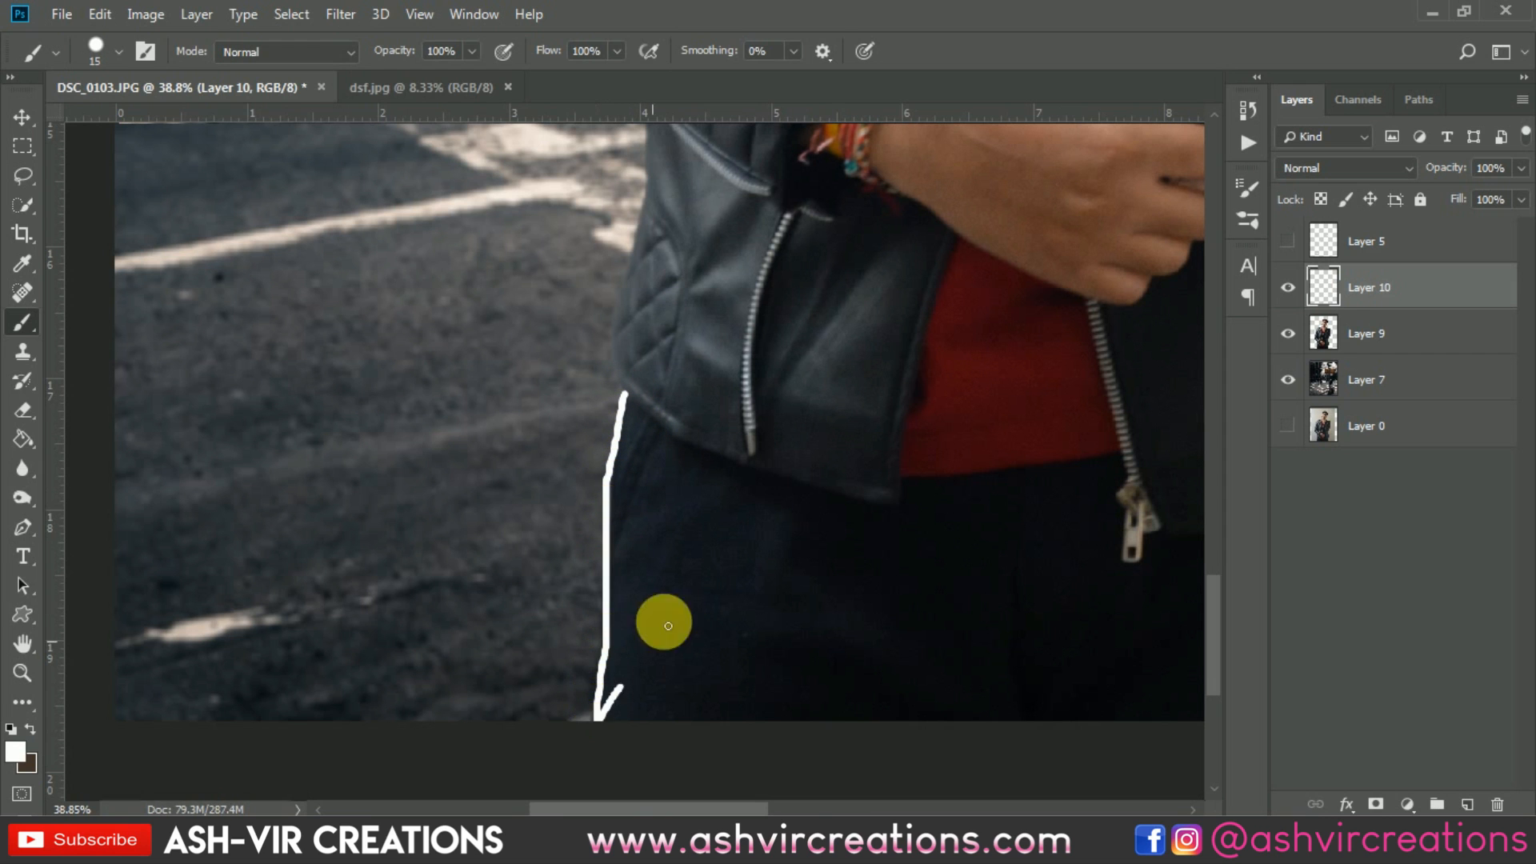
{"action": "scroll", "coordinate": [668, 625], "scroll_direction": "down", "scroll_amount": 3}
{"action": "scroll", "coordinate": [751, 504], "scroll_direction": "up", "scroll_amount": 2}
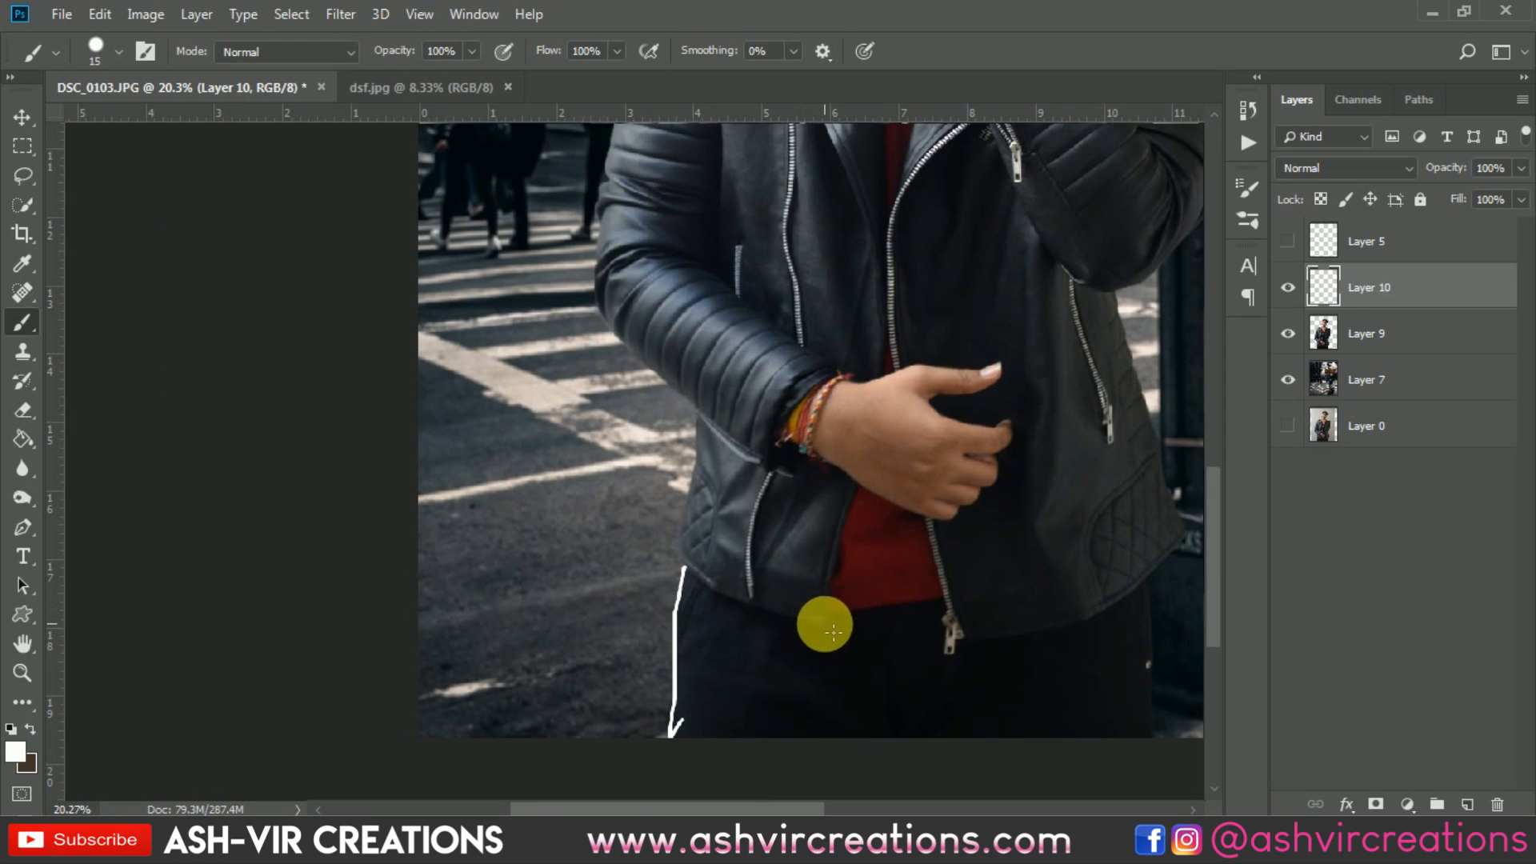
{"action": "mouse_move", "coordinate": [824, 624]}
{"action": "left_mouse_down"}
{"action": "mouse_move", "coordinate": [706, 585]}
{"action": "mouse_move", "coordinate": [695, 556]}
{"action": "mouse_move", "coordinate": [698, 428]}
{"action": "left_mouse_up"}
{"action": "left_click_drag", "start_coordinate": [858, 485], "coordinate": [825, 612]}
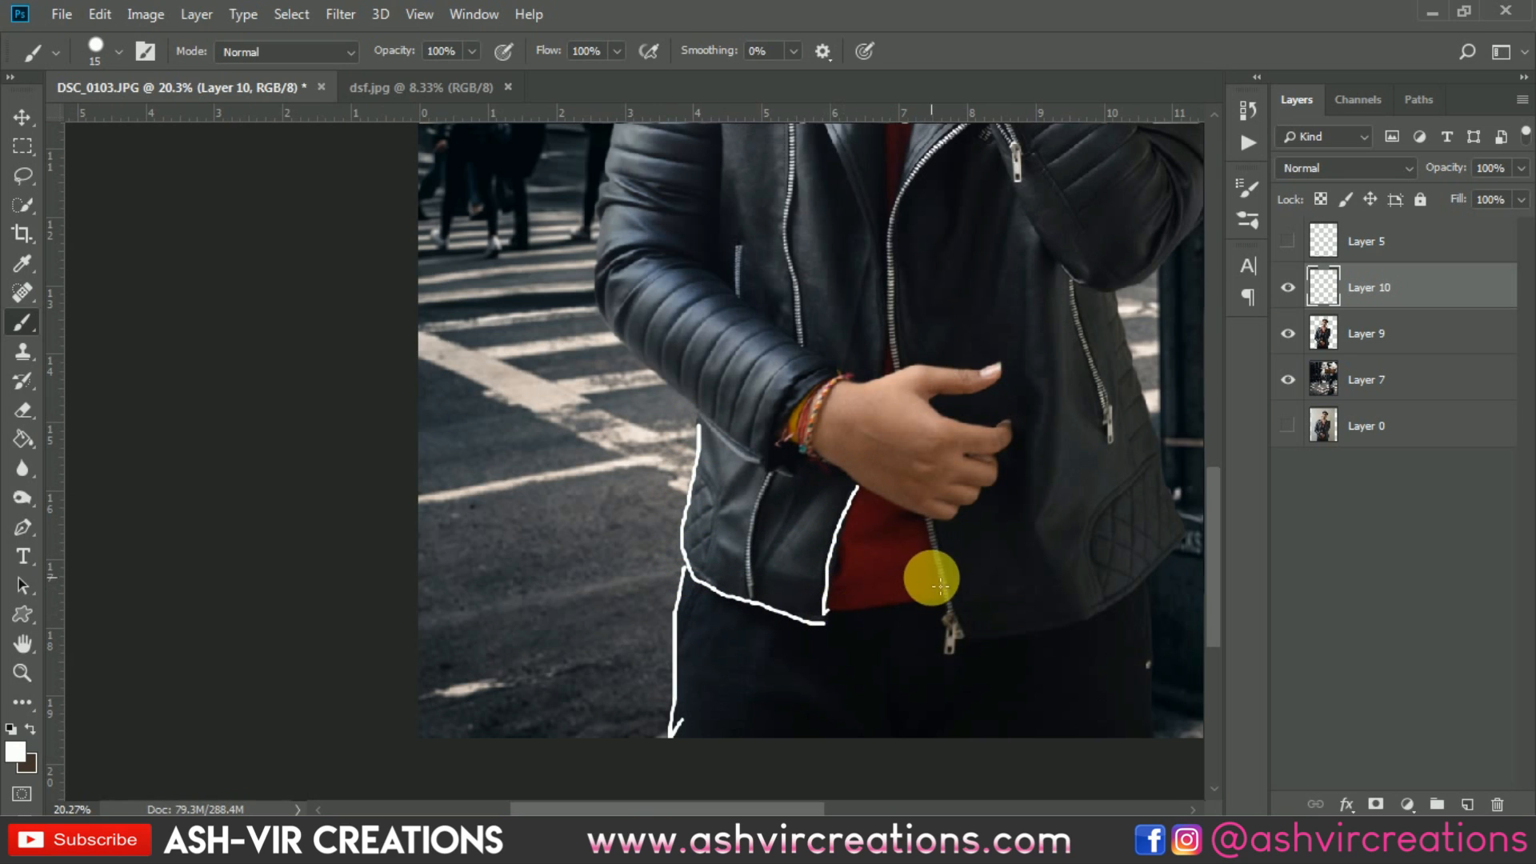
{"action": "left_click_drag", "start_coordinate": [926, 524], "coordinate": [953, 631]}
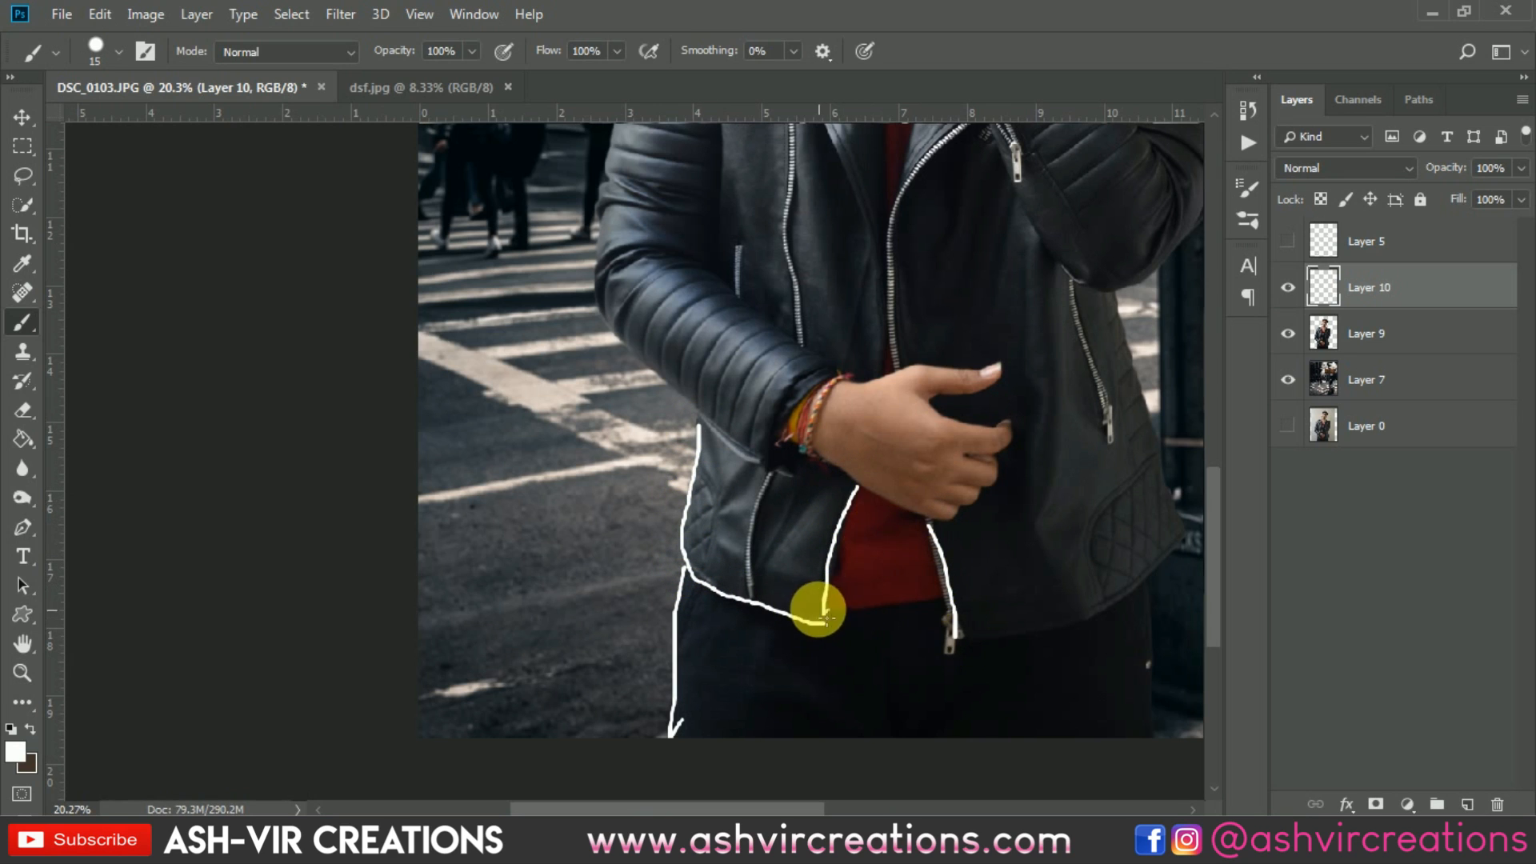
{"action": "left_click_drag", "start_coordinate": [800, 604], "coordinate": [974, 590]}
Trace the lowered sleeve's outer edge, the jacket's lapels and front opening, and the underside of the raised forearm in white.
{"action": "mouse_move", "coordinate": [774, 467]}
{"action": "left_mouse_down"}
{"action": "mouse_move", "coordinate": [685, 397]}
{"action": "mouse_move", "coordinate": [615, 312]}
{"action": "mouse_move", "coordinate": [717, 497]}
{"action": "left_mouse_up"}
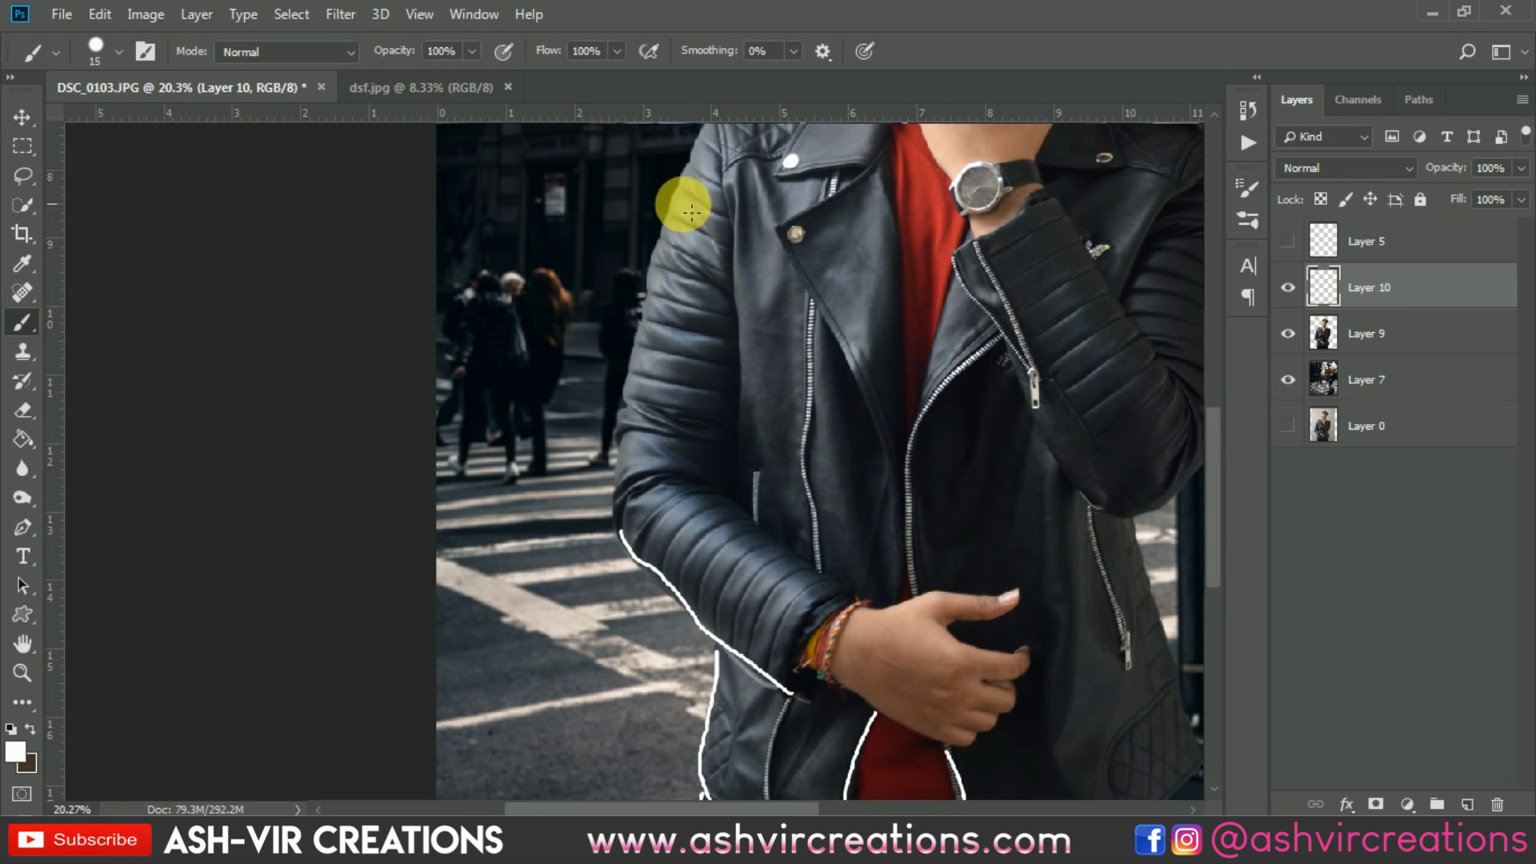
{"action": "mouse_move", "coordinate": [672, 201]}
{"action": "left_mouse_down"}
{"action": "mouse_move", "coordinate": [639, 327]}
{"action": "mouse_move", "coordinate": [620, 511]}
{"action": "left_mouse_up"}
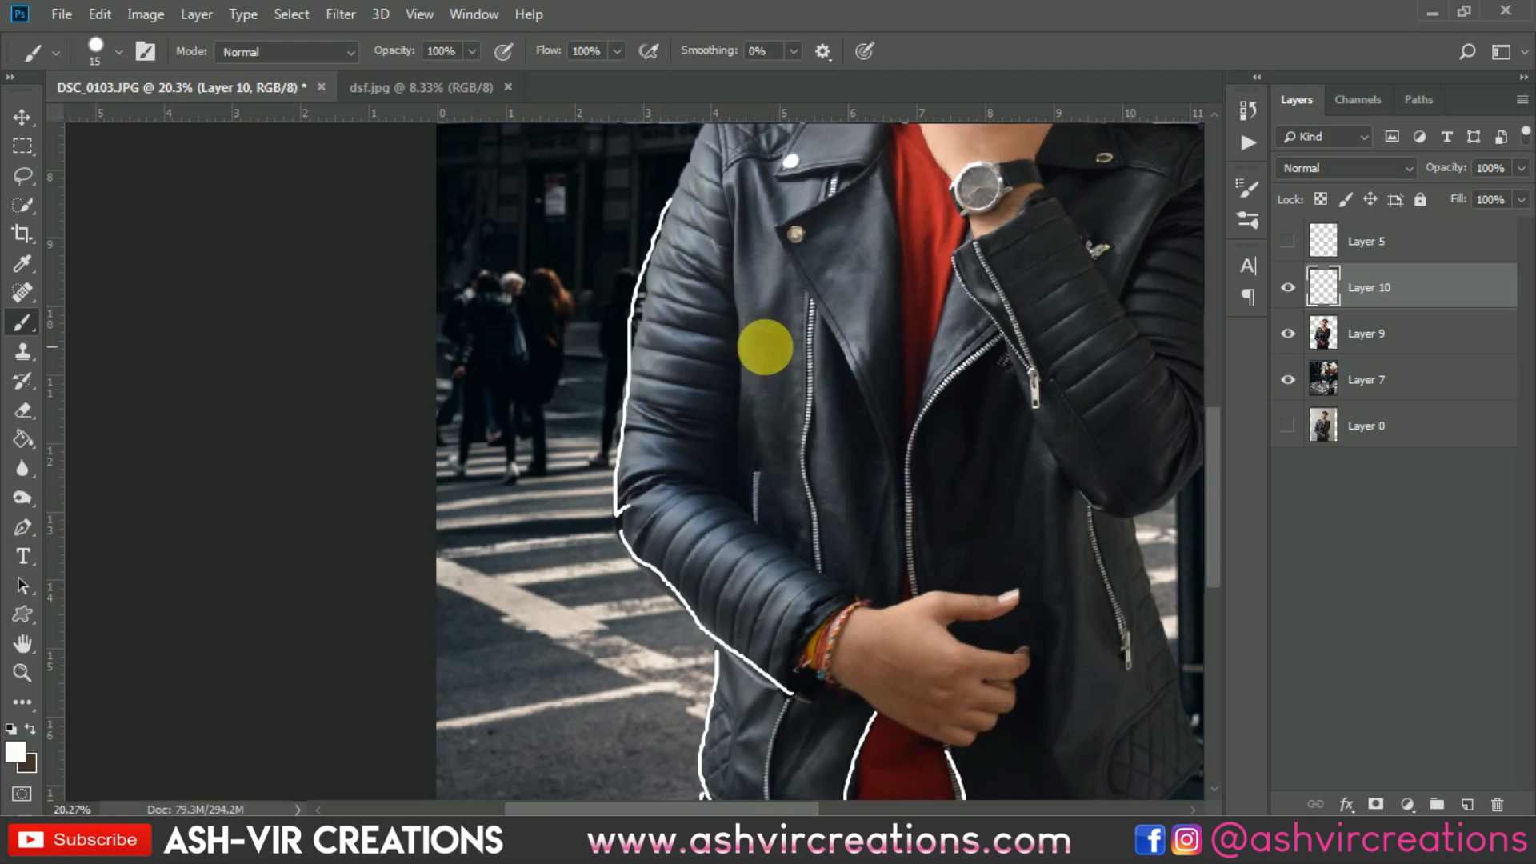
{"action": "left_click_drag", "start_coordinate": [766, 347], "coordinate": [700, 563]}
{"action": "mouse_move", "coordinate": [598, 421]}
{"action": "left_mouse_down"}
{"action": "mouse_move", "coordinate": [661, 314]}
{"action": "mouse_move", "coordinate": [791, 289]}
{"action": "mouse_move", "coordinate": [726, 339]}
{"action": "mouse_move", "coordinate": [703, 394]}
{"action": "mouse_move", "coordinate": [792, 383]}
{"action": "mouse_move", "coordinate": [703, 439]}
{"action": "mouse_move", "coordinate": [769, 541]}
{"action": "mouse_move", "coordinate": [843, 725]}
{"action": "mouse_move", "coordinate": [858, 677]}
{"action": "left_mouse_up"}
{"action": "left_click_drag", "start_coordinate": [895, 616], "coordinate": [600, 255]}
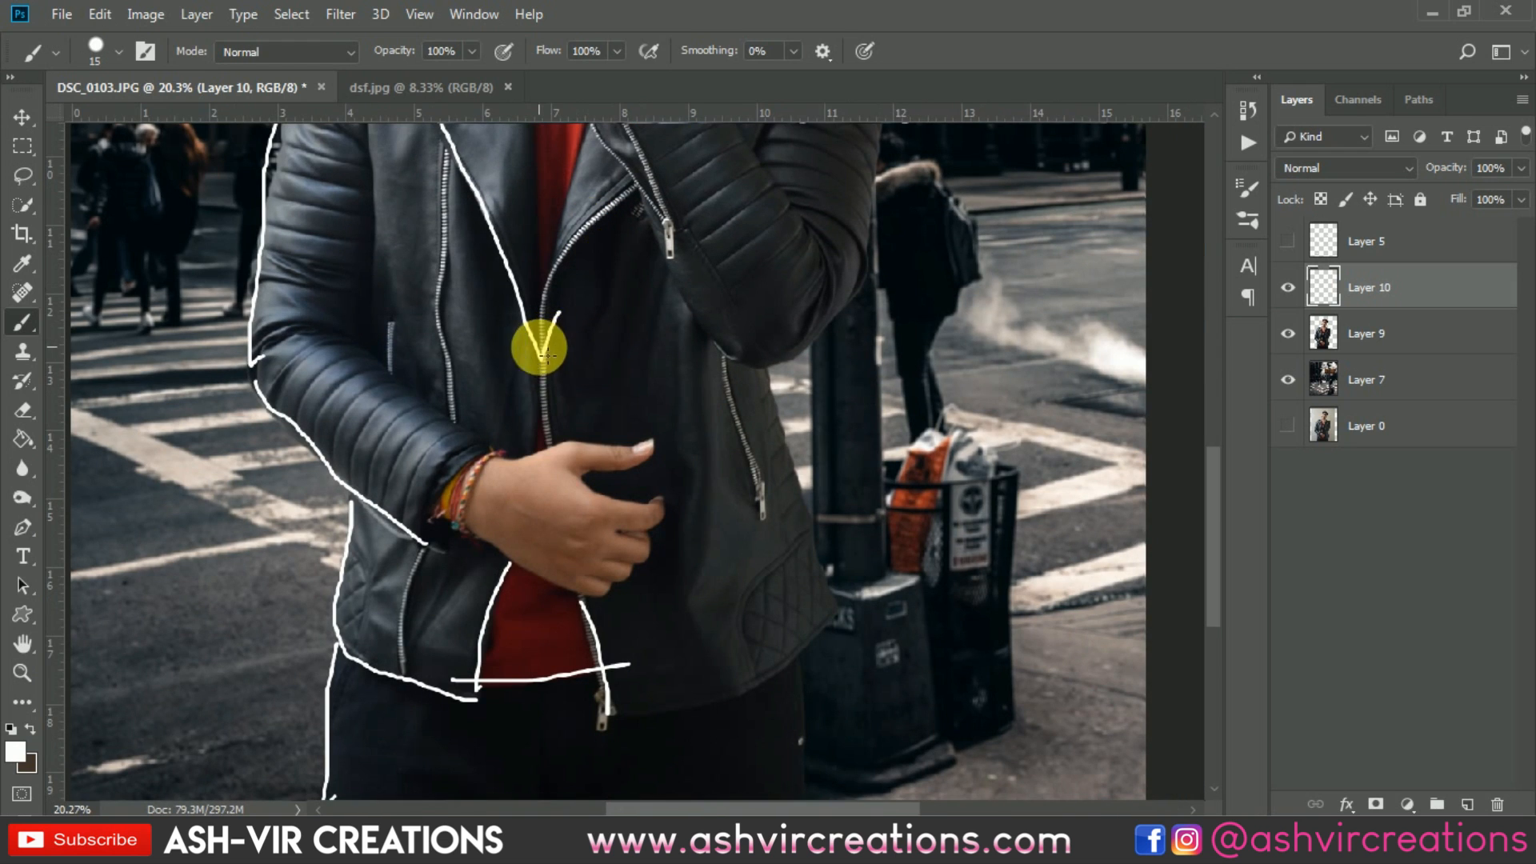
{"action": "mouse_move", "coordinate": [540, 352]}
{"action": "left_mouse_down"}
{"action": "mouse_move", "coordinate": [545, 460]}
{"action": "mouse_move", "coordinate": [572, 330]}
{"action": "mouse_move", "coordinate": [563, 346]}
{"action": "mouse_move", "coordinate": [563, 231]}
{"action": "mouse_move", "coordinate": [646, 195]}
{"action": "mouse_move", "coordinate": [689, 347]}
{"action": "left_mouse_up"}
{"action": "mouse_move", "coordinate": [627, 257]}
{"action": "left_mouse_down"}
{"action": "mouse_move", "coordinate": [740, 495]}
{"action": "mouse_move", "coordinate": [768, 520]}
{"action": "mouse_move", "coordinate": [797, 529]}
{"action": "mouse_move", "coordinate": [823, 509]}
{"action": "mouse_move", "coordinate": [865, 428]}
{"action": "left_mouse_up"}
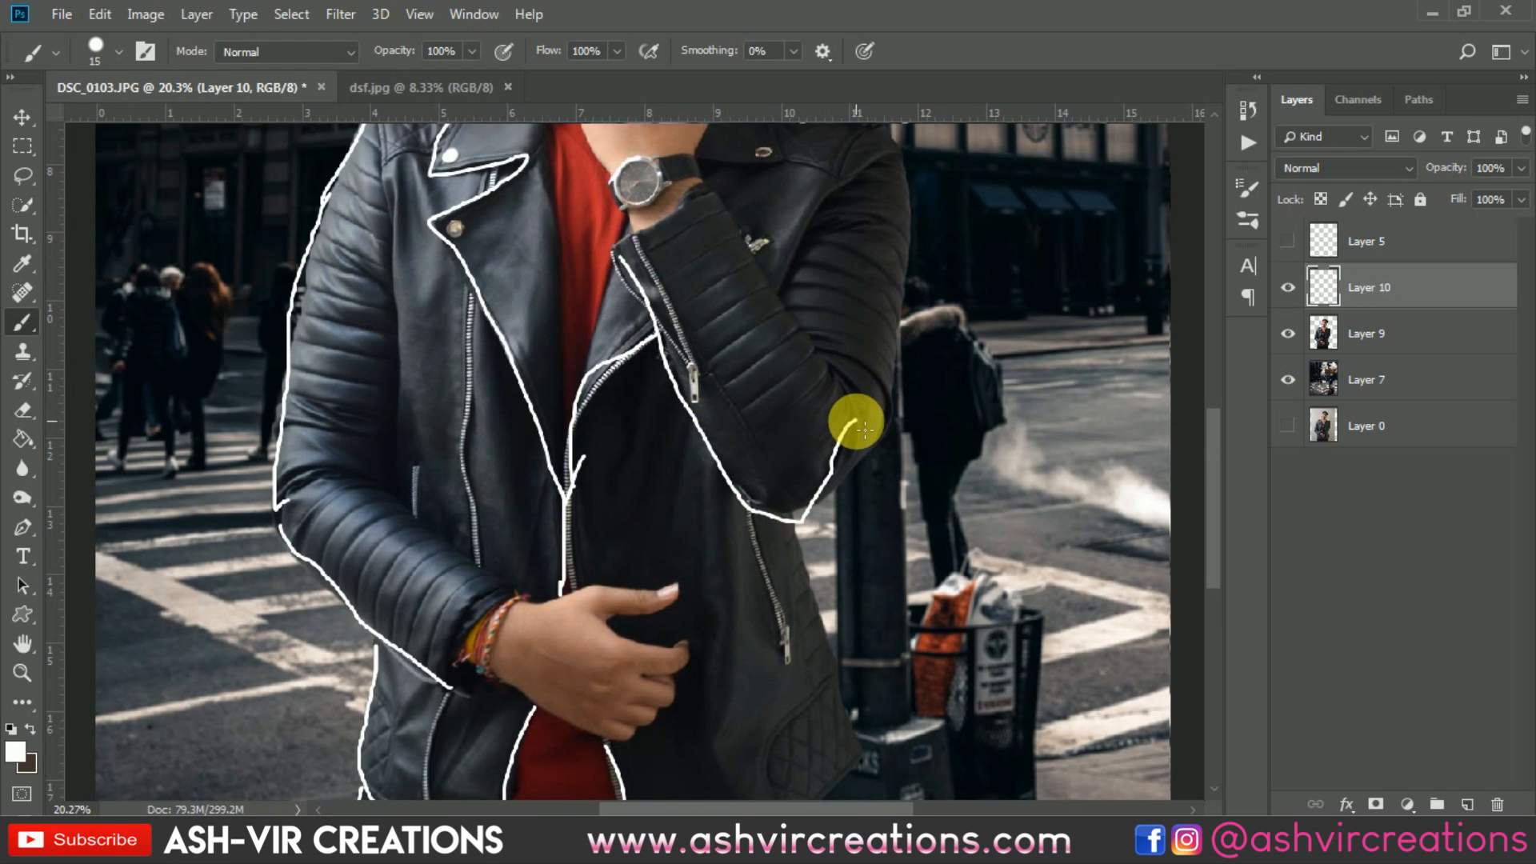
Erase the misplaced white stroke around the raised arm's elbow with a hard round 105 px eraser.
{"action": "key", "text": "e"}
{"action": "right_click", "coordinate": [829, 452]}
{"action": "left_click", "coordinate": [1014, 424]}
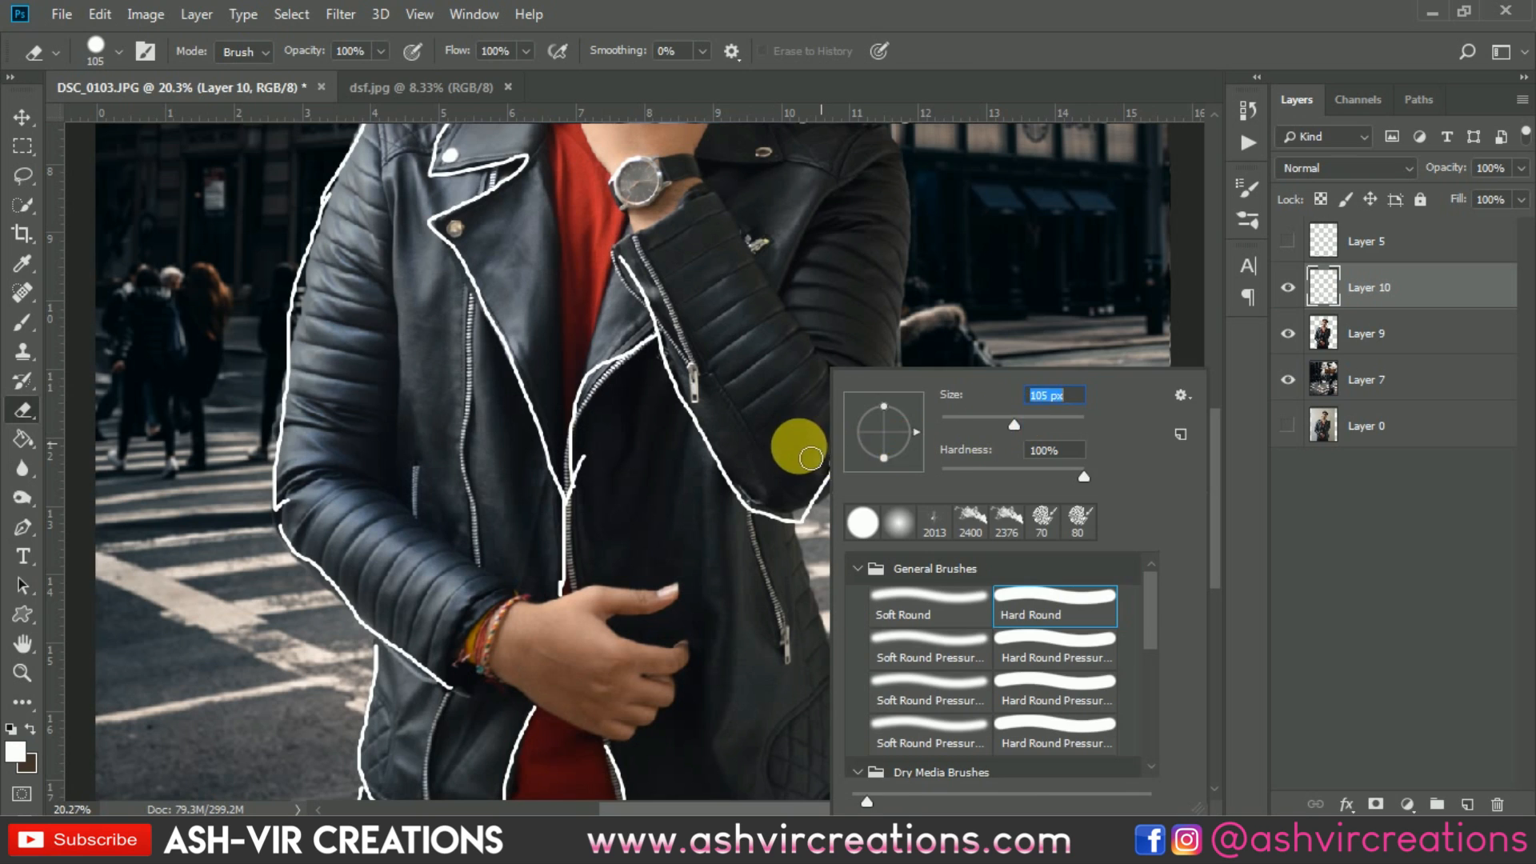
{"action": "mouse_move", "coordinate": [809, 506]}
{"action": "left_mouse_down"}
{"action": "mouse_move", "coordinate": [840, 507]}
{"action": "mouse_move", "coordinate": [850, 411]}
{"action": "left_mouse_up"}
Trace the raised arm's elbow, outer sleeve, shoulder and inner folds, plus the lowered sleeve's inner edge, in white.
{"action": "key", "text": "b"}
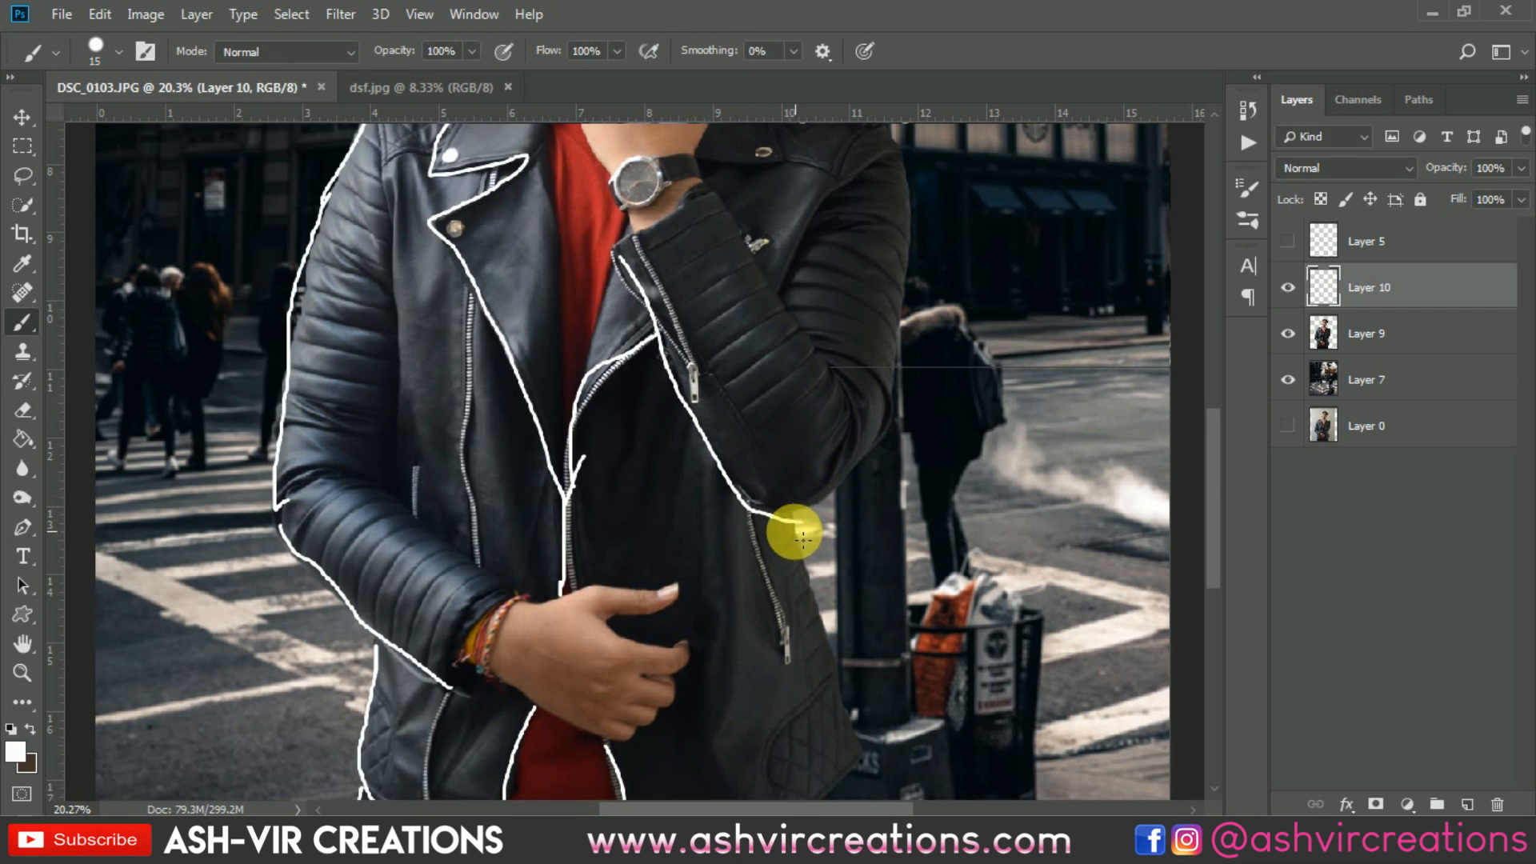
{"action": "mouse_move", "coordinate": [809, 512]}
{"action": "left_mouse_down"}
{"action": "mouse_move", "coordinate": [860, 449]}
{"action": "mouse_move", "coordinate": [898, 357]}
{"action": "mouse_move", "coordinate": [916, 208]}
{"action": "mouse_move", "coordinate": [934, 424]}
{"action": "mouse_move", "coordinate": [901, 343]}
{"action": "mouse_move", "coordinate": [857, 312]}
{"action": "mouse_move", "coordinate": [756, 292]}
{"action": "left_mouse_up"}
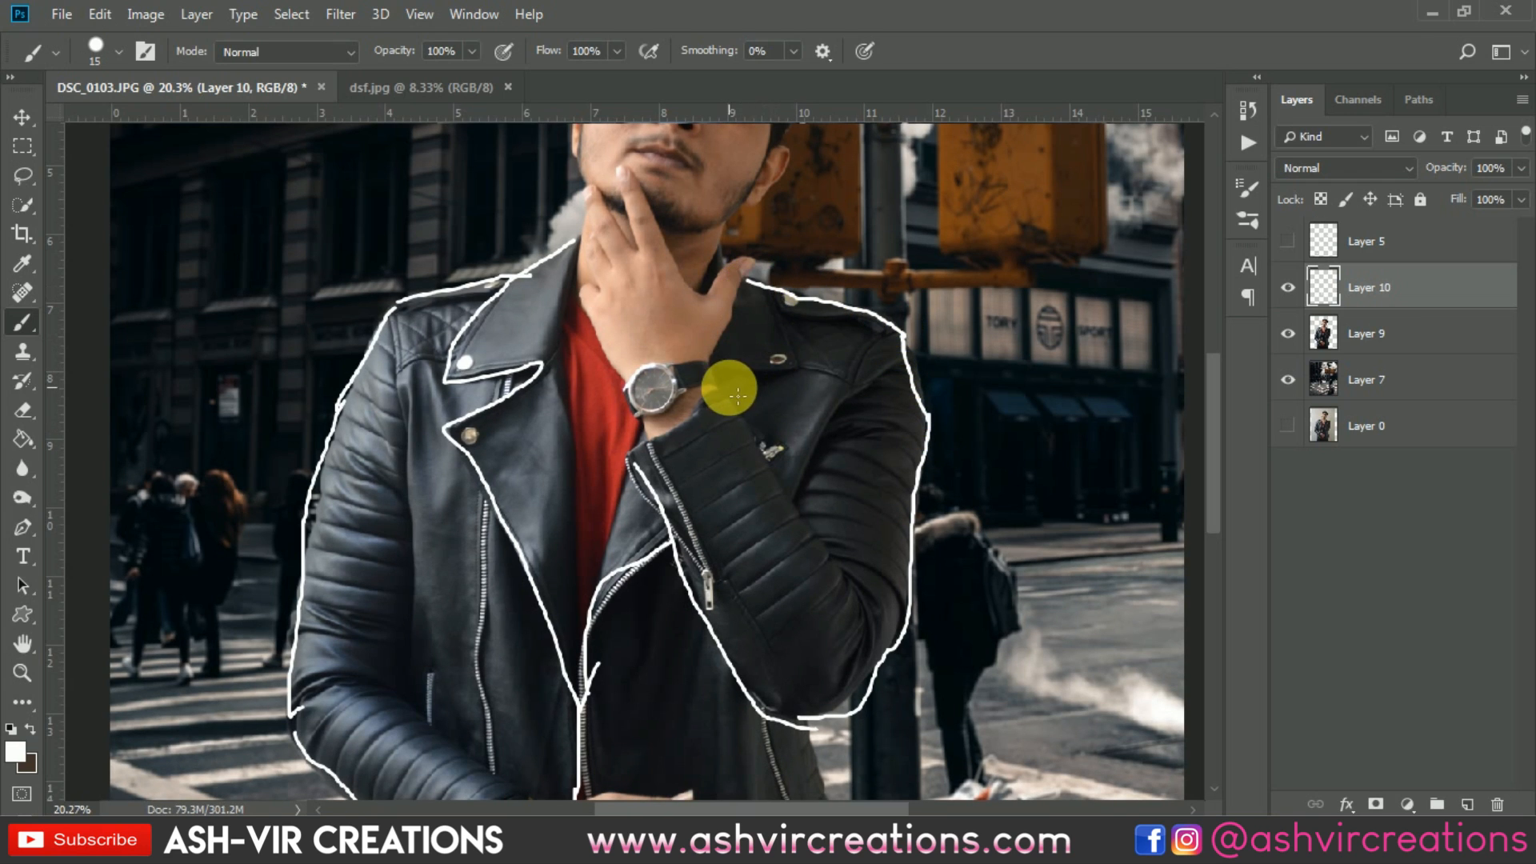
{"action": "left_click_drag", "start_coordinate": [730, 398], "coordinate": [846, 582]}
{"action": "left_click_drag", "start_coordinate": [824, 436], "coordinate": [799, 531]}
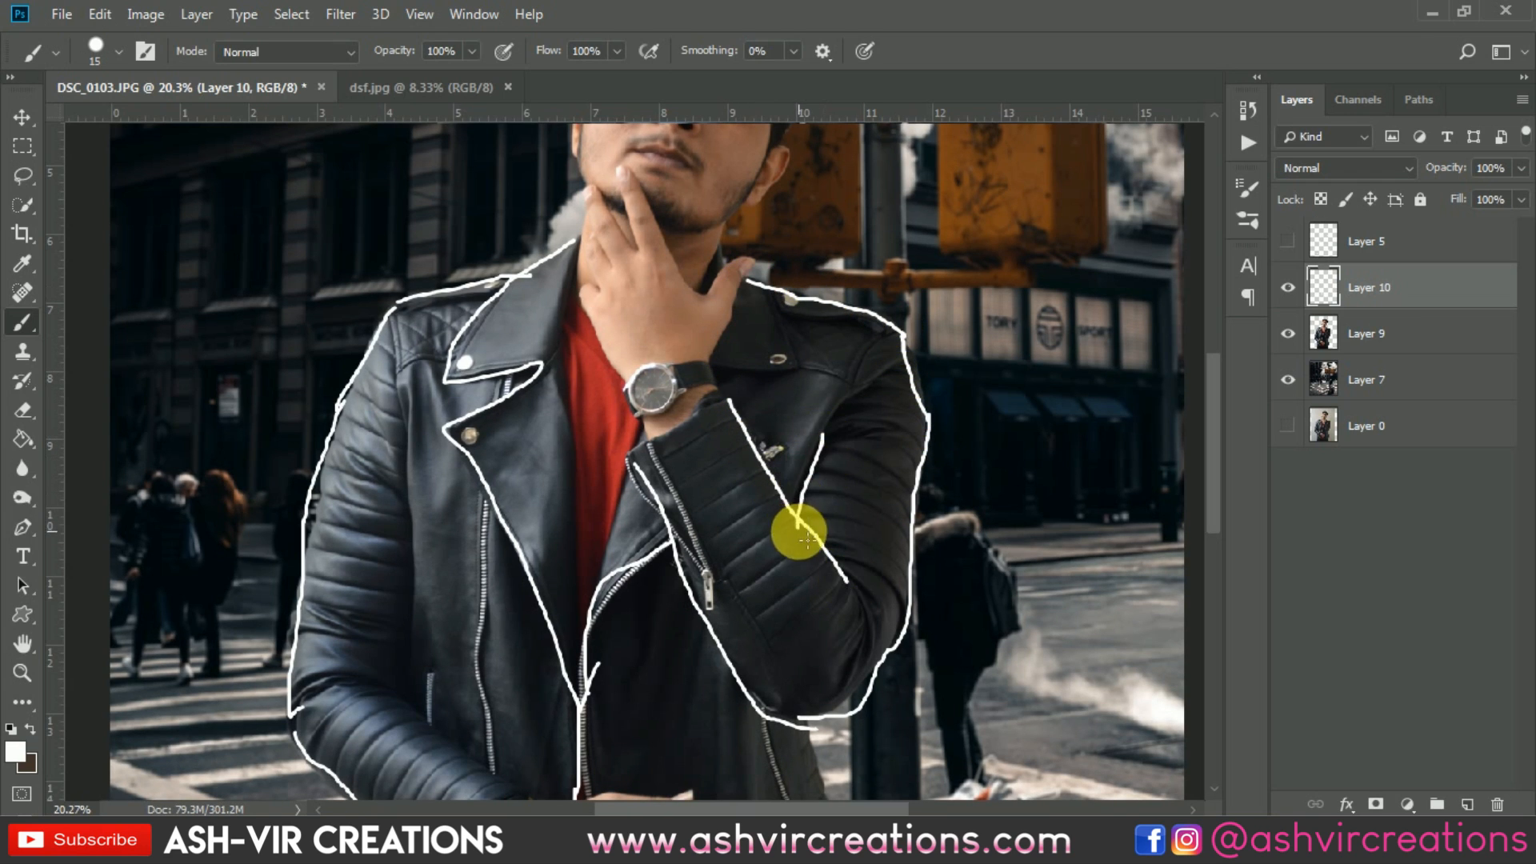
{"action": "mouse_move", "coordinate": [405, 456]}
{"action": "left_mouse_down"}
{"action": "mouse_move", "coordinate": [404, 694]}
{"action": "mouse_move", "coordinate": [373, 408]}
{"action": "mouse_move", "coordinate": [463, 549]}
{"action": "left_mouse_up"}
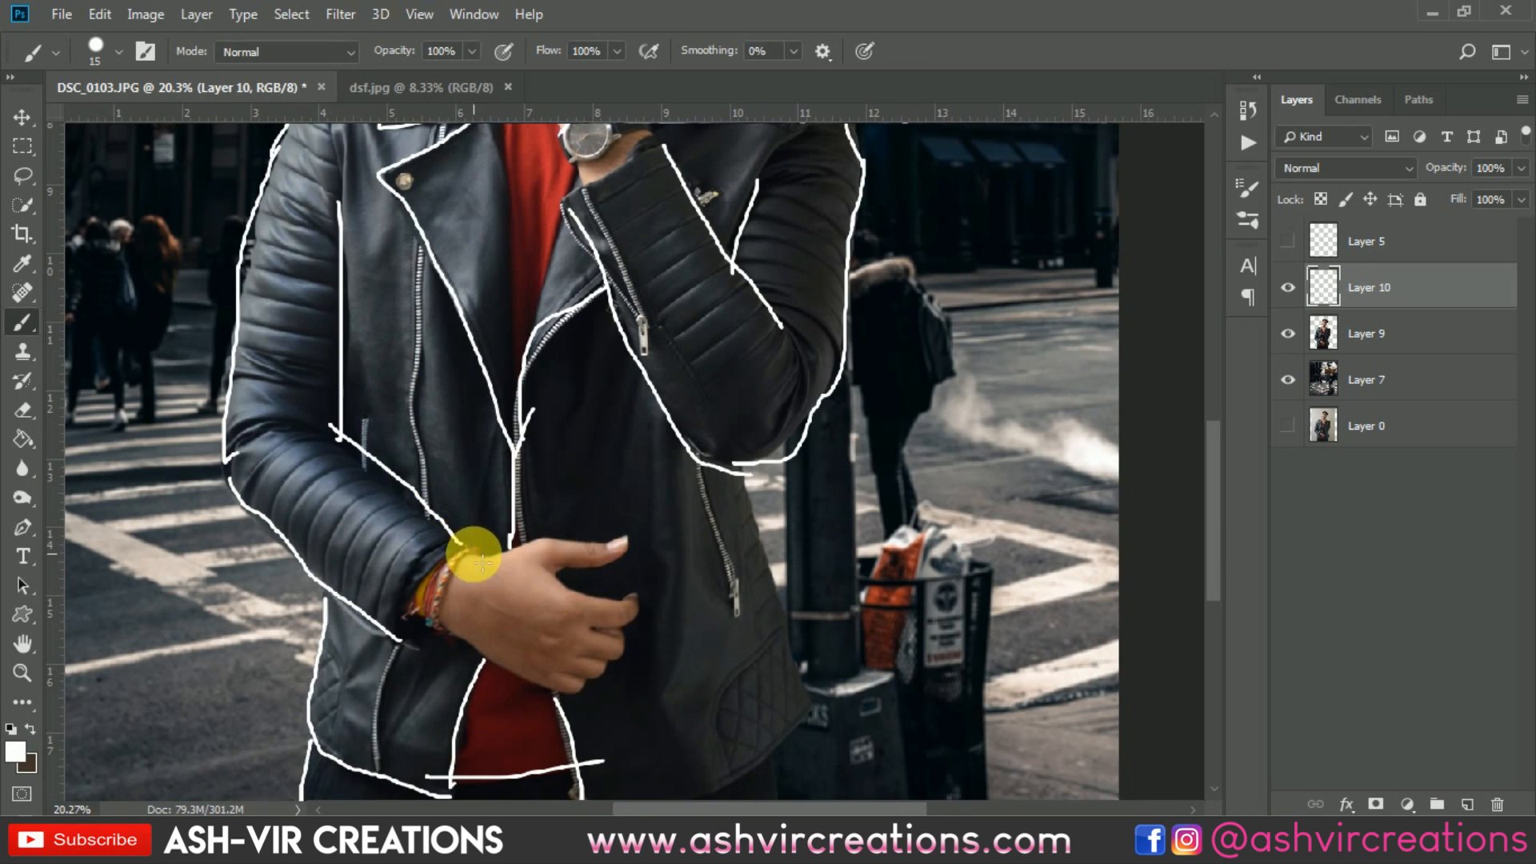
Trace the jacket's remaining side edge and hem and the collar flap beside the raised hand in white.
{"action": "scroll", "coordinate": [463, 549], "scroll_direction": "down", "scroll_amount": 3}
{"action": "left_click_drag", "start_coordinate": [645, 502], "coordinate": [695, 634]}
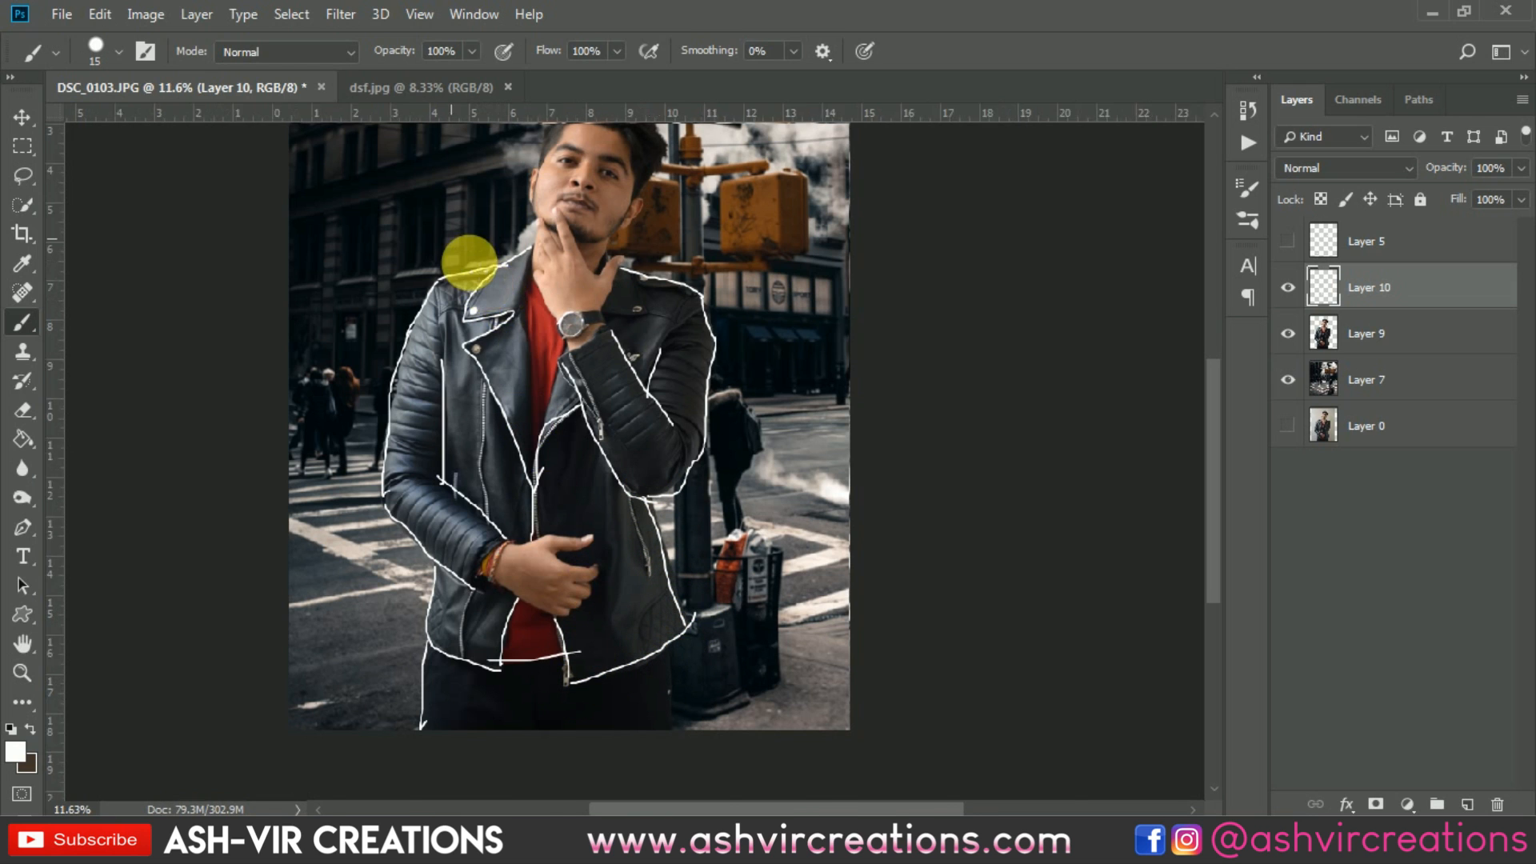
{"action": "scroll", "coordinate": [469, 251], "scroll_direction": "up", "scroll_amount": 2}
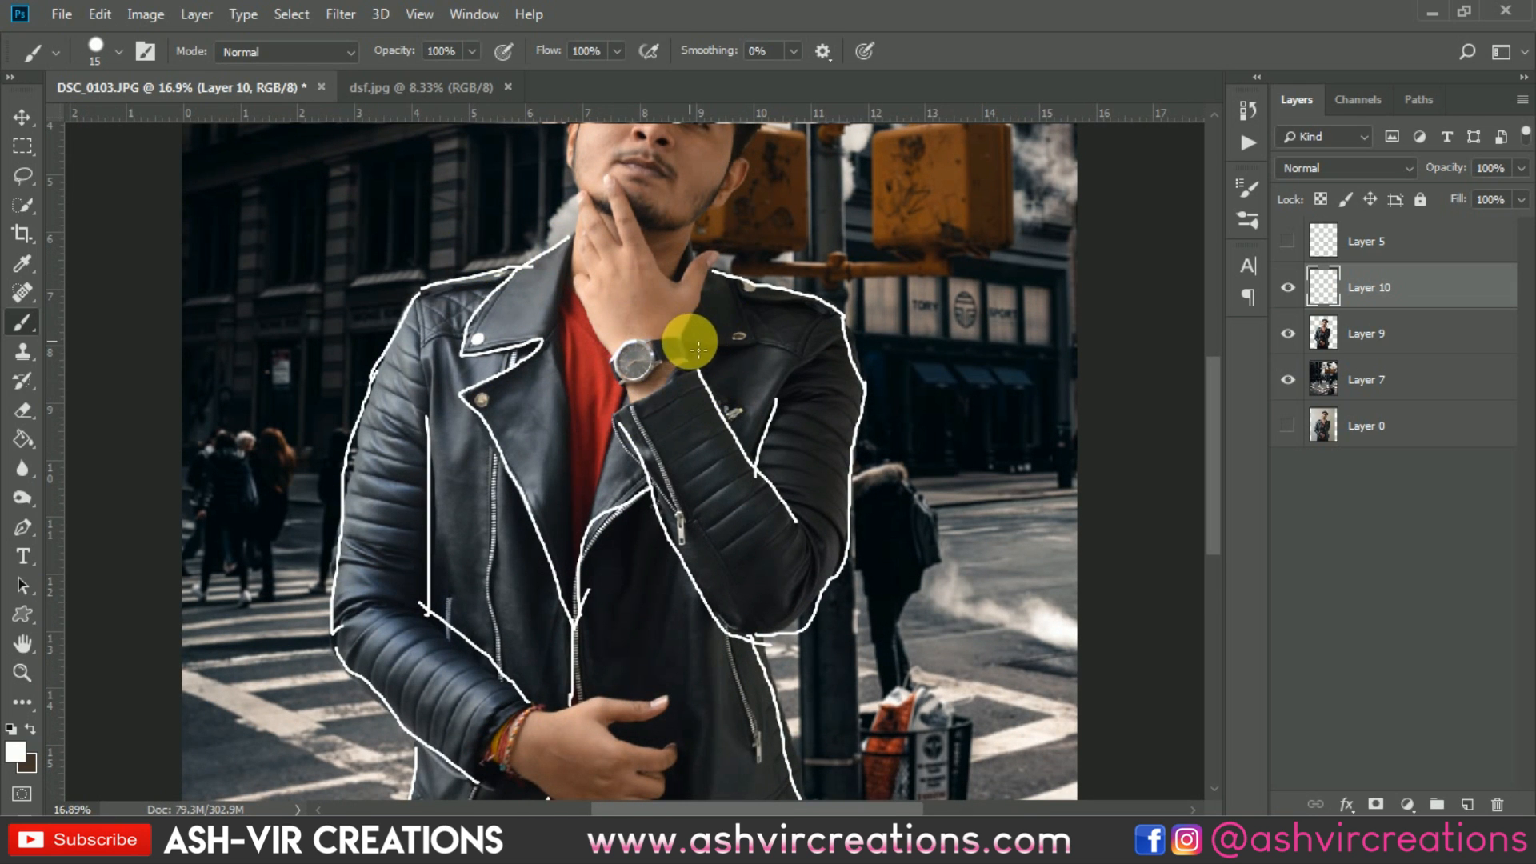
{"action": "left_click_drag", "start_coordinate": [688, 345], "coordinate": [752, 346]}
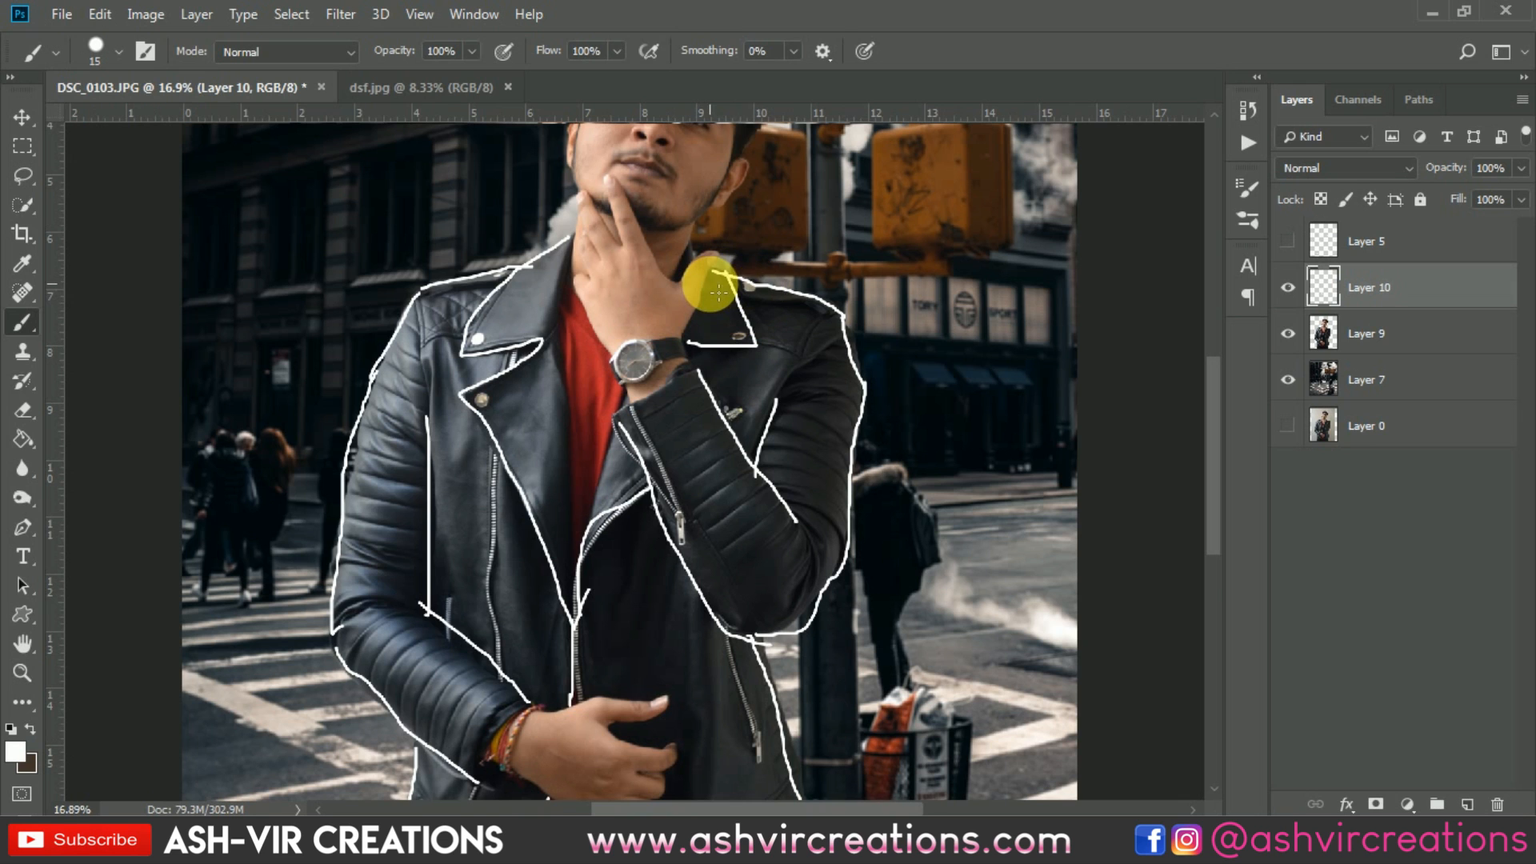
Hide Layer 10 and show Layer 5 to inspect its complete white outline of the jacket and trousers.
{"action": "scroll", "coordinate": [716, 290], "scroll_direction": "down", "scroll_amount": 2}
{"action": "scroll", "coordinate": [715, 290], "scroll_direction": "down", "scroll_amount": 1}
{"action": "left_click", "coordinate": [1289, 288]}
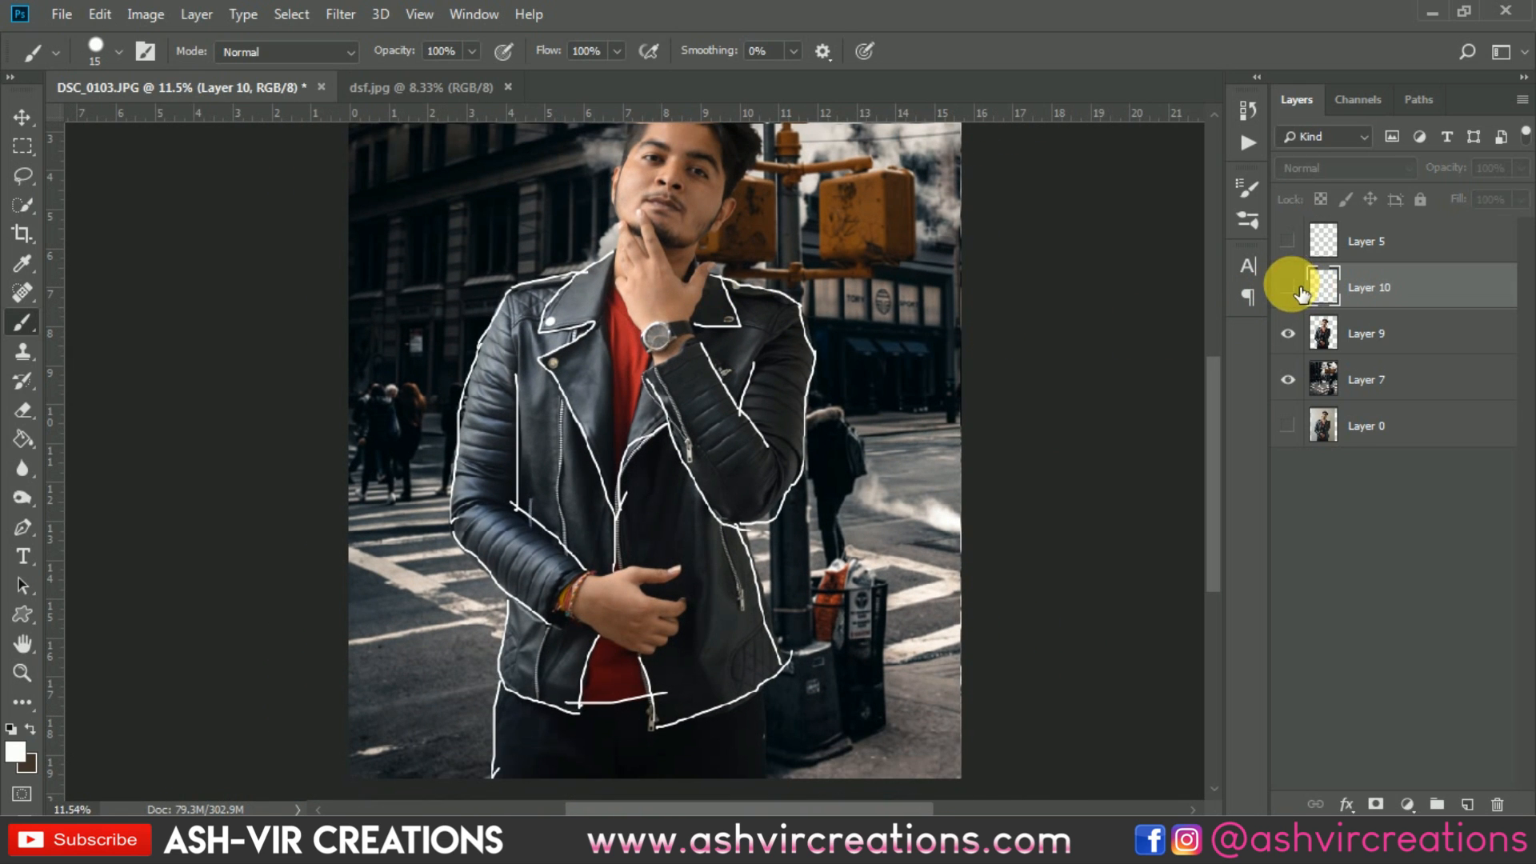
{"action": "left_click", "coordinate": [1289, 240]}
{"action": "scroll", "coordinate": [728, 372], "scroll_direction": "down", "scroll_amount": 2}
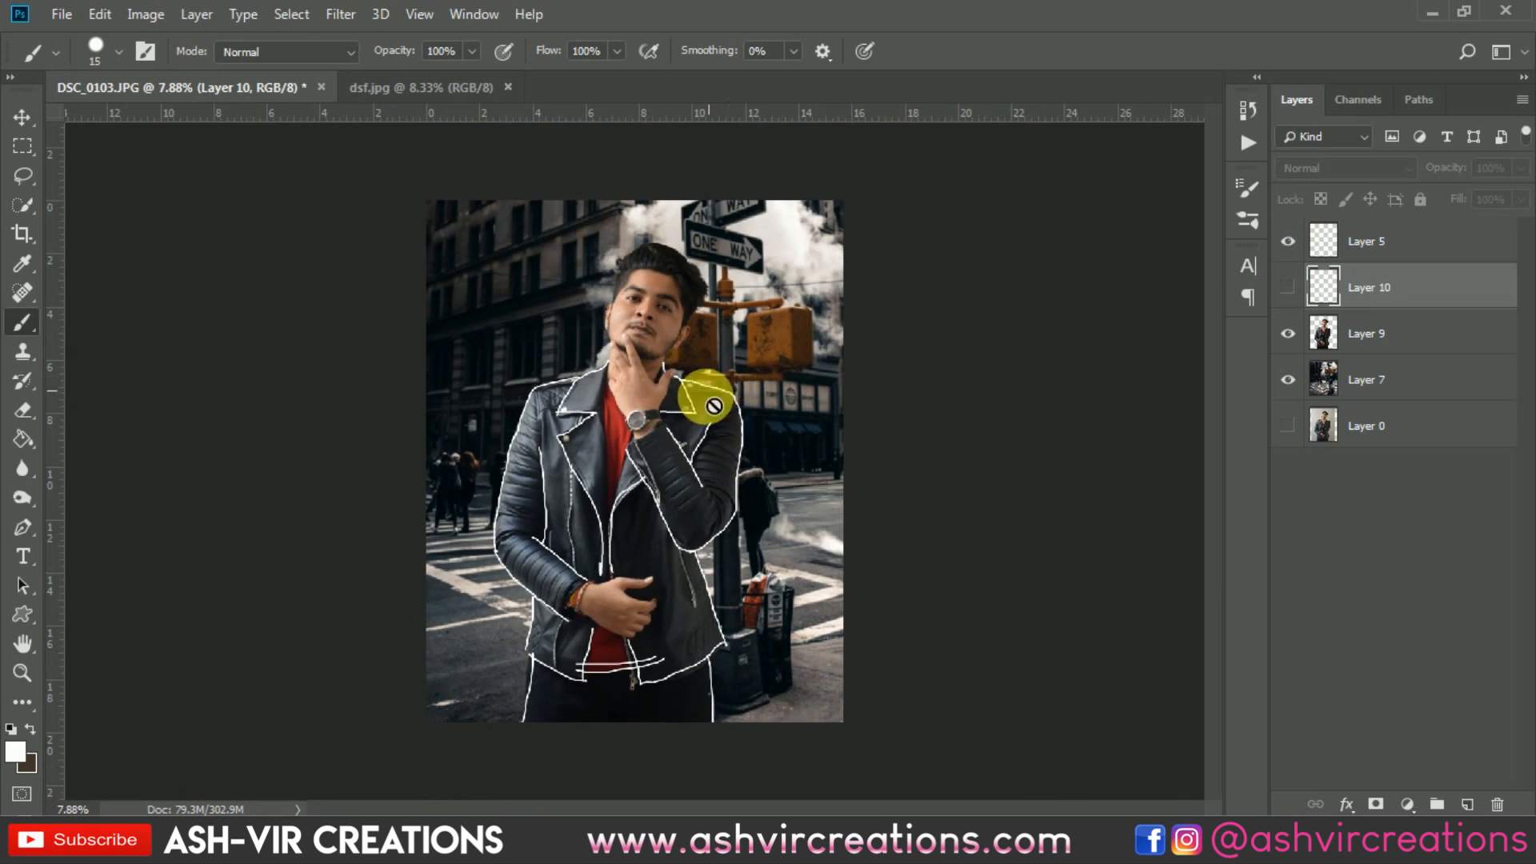
{"action": "key", "text": "v"}
{"action": "scroll", "coordinate": [617, 473], "scroll_direction": "up", "scroll_amount": 2}
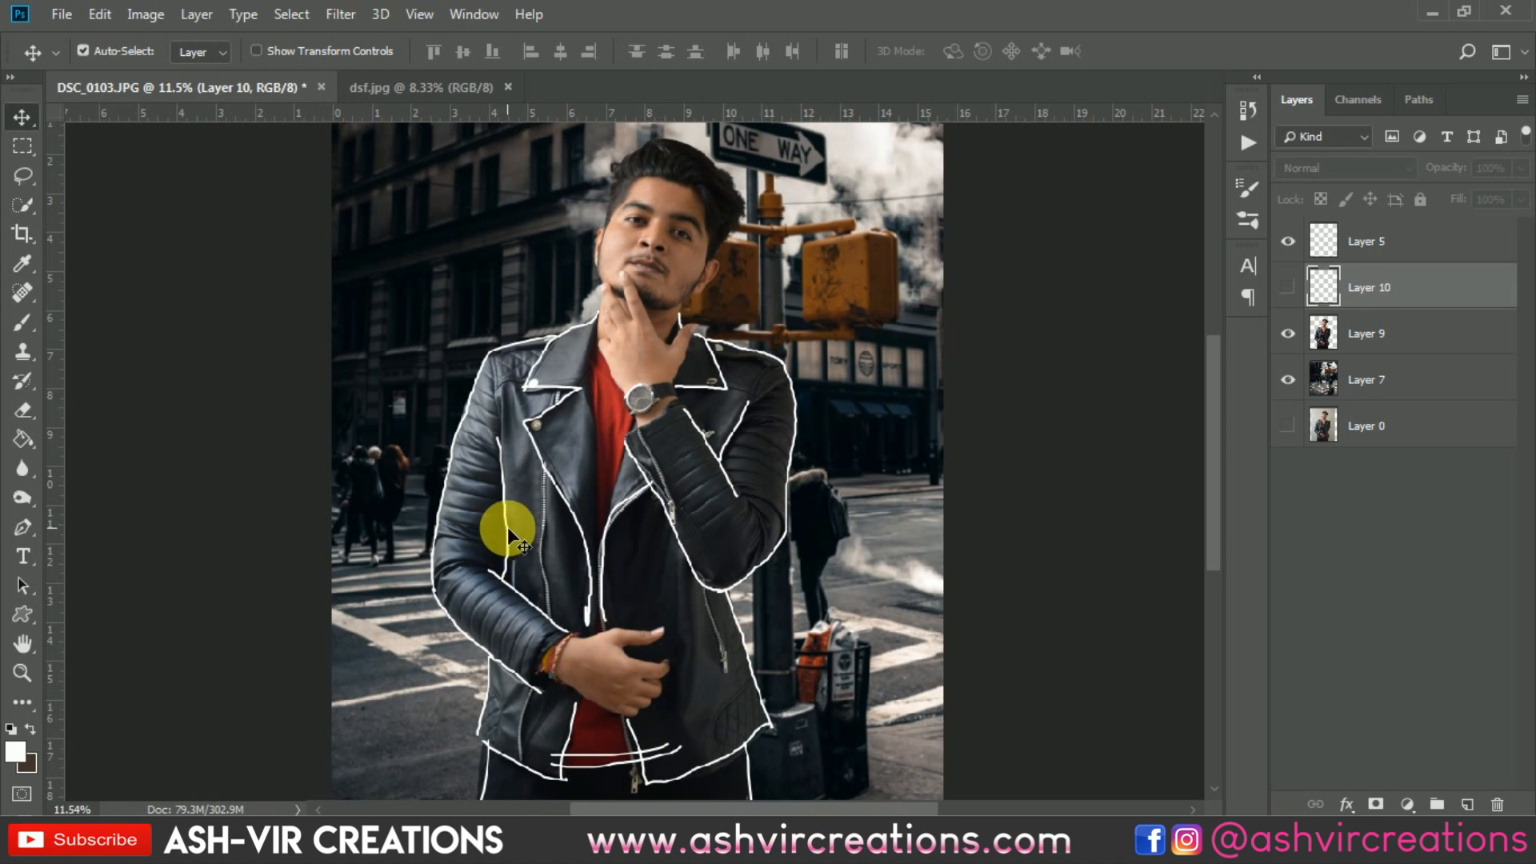
{"action": "scroll", "coordinate": [504, 528], "scroll_direction": "up", "scroll_amount": 2}
{"action": "scroll", "coordinate": [501, 531], "scroll_direction": "down", "scroll_amount": 2}
{"action": "scroll", "coordinate": [591, 417], "scroll_direction": "down", "scroll_amount": 1}
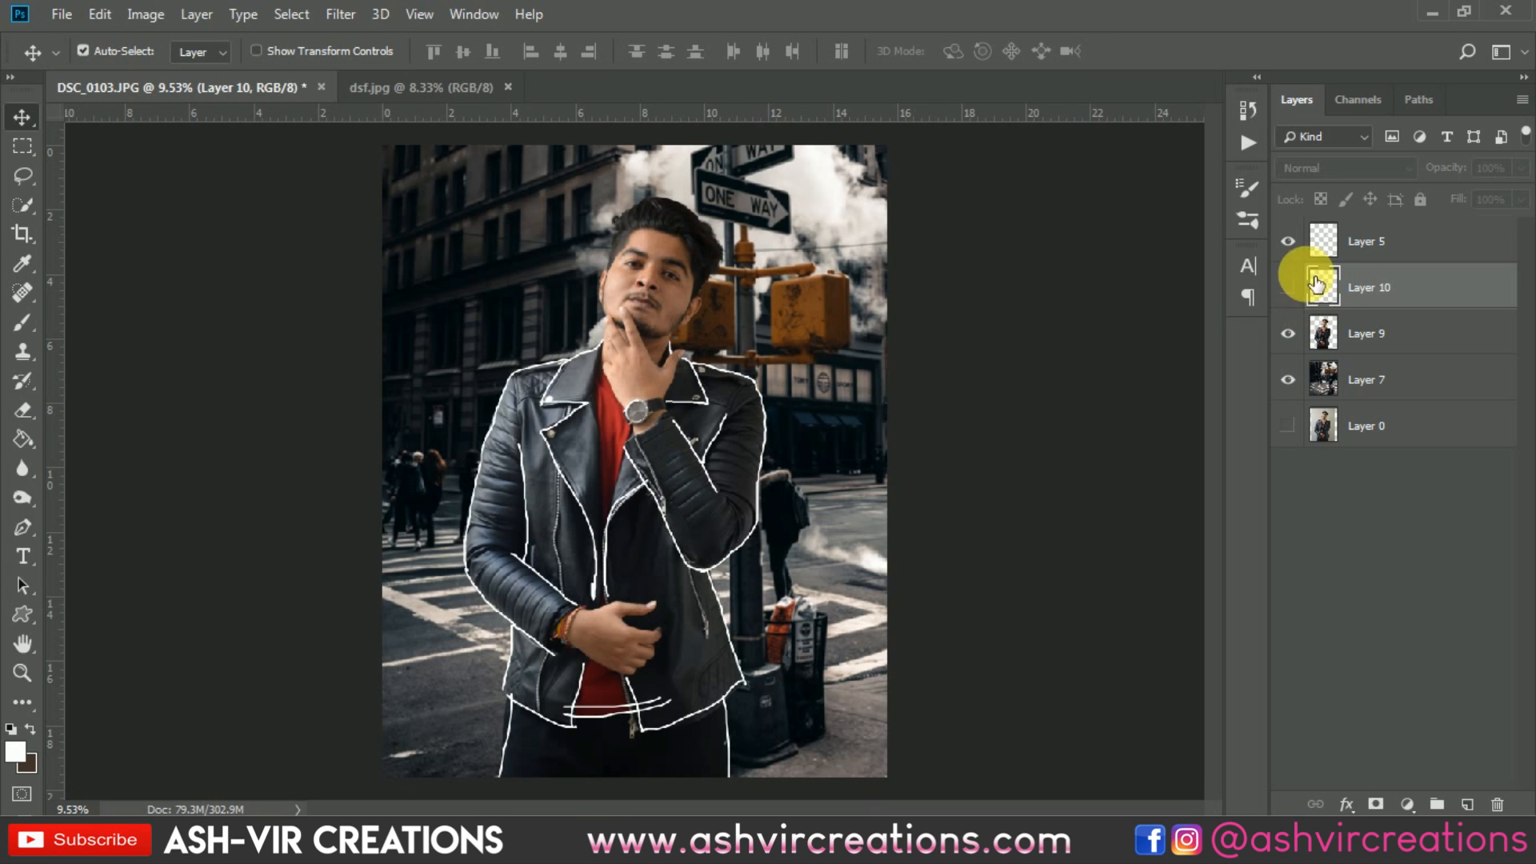
{"action": "scroll", "coordinate": [653, 408], "scroll_direction": "up", "scroll_amount": 1}
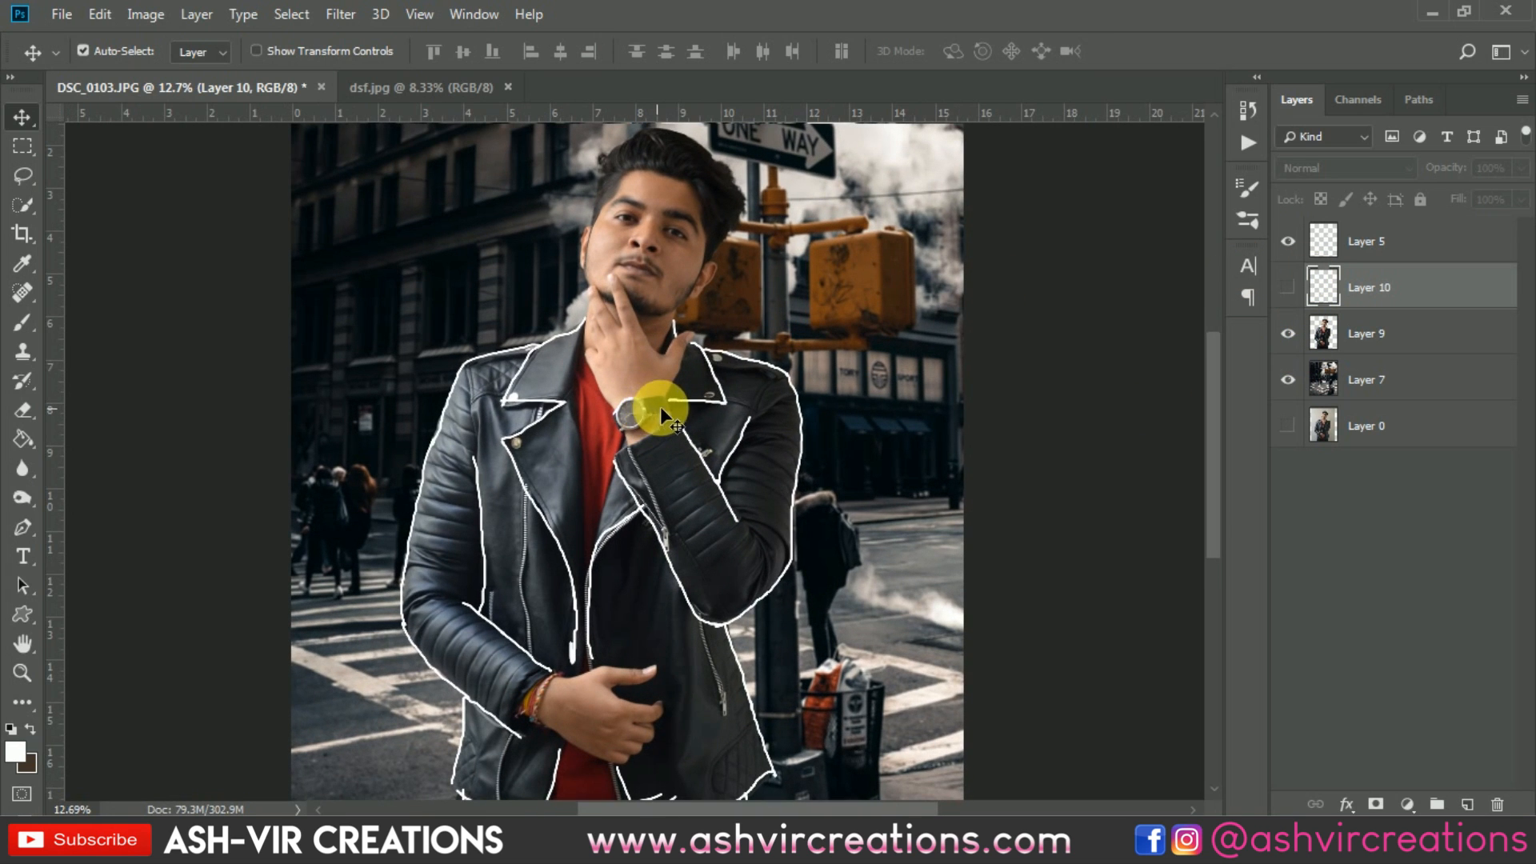
Delete Layer 10 with the demonstration strokes.
{"action": "left_click", "coordinate": [1364, 247]}
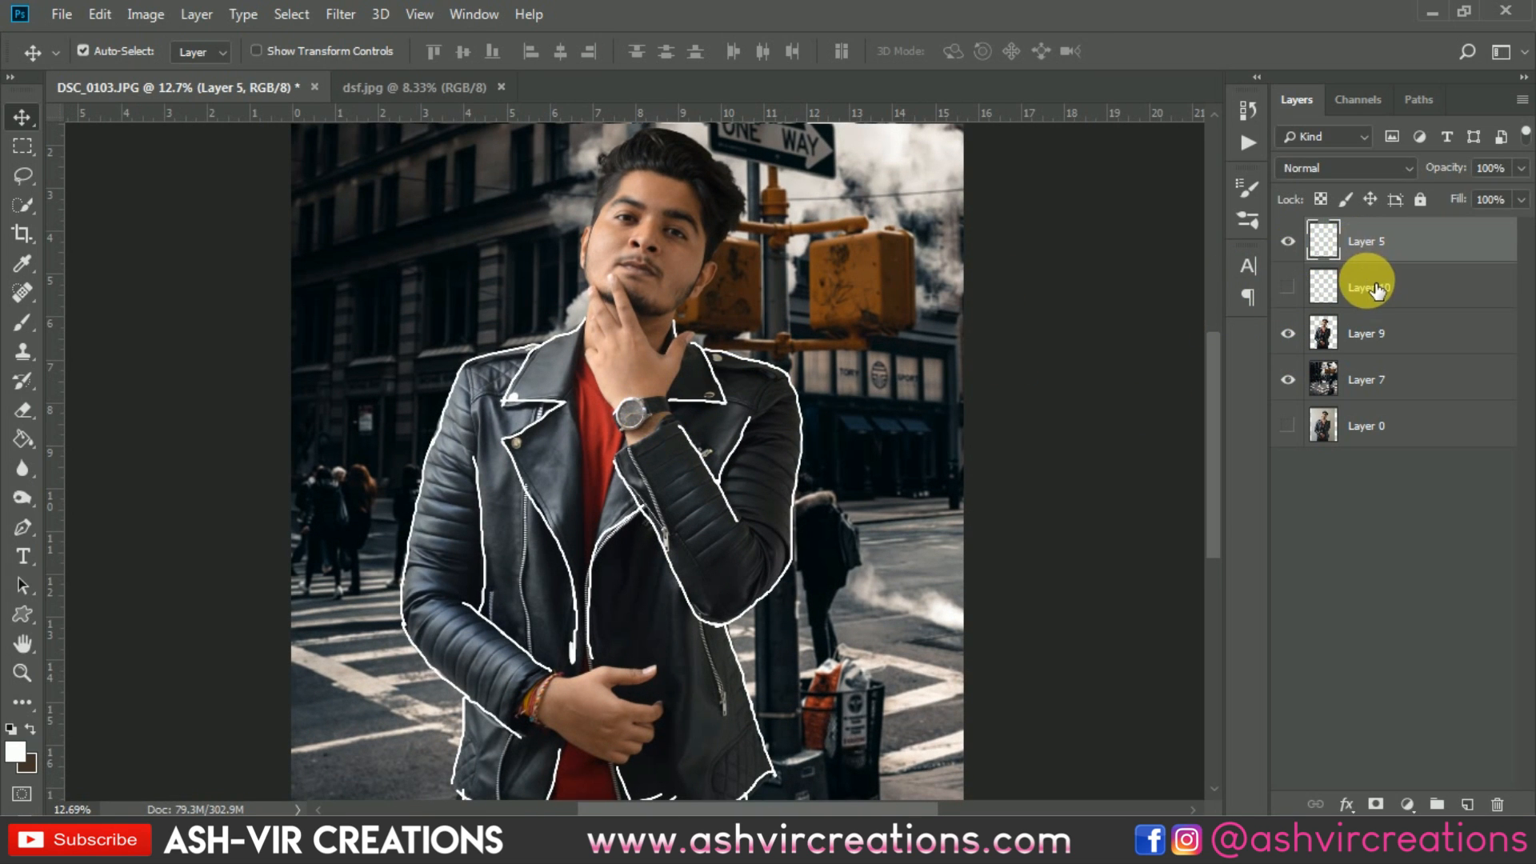
{"action": "left_click", "coordinate": [1369, 288]}
{"action": "key", "text": "Delete"}
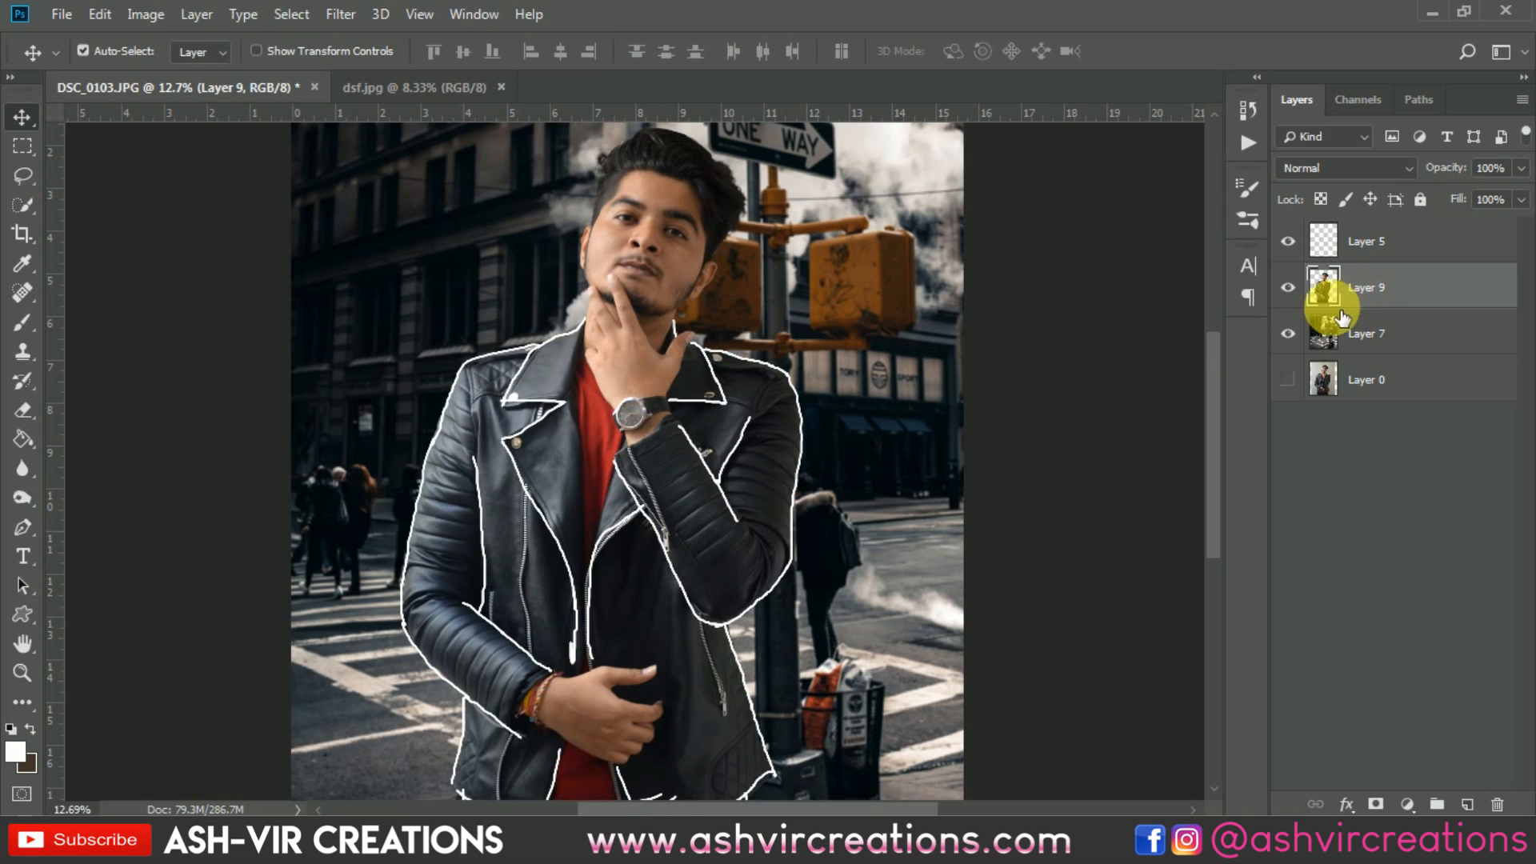
Merge the outline layer, the man's cutout layer and the street background layer into one layer.
{"action": "left_click", "coordinate": [1370, 331]}
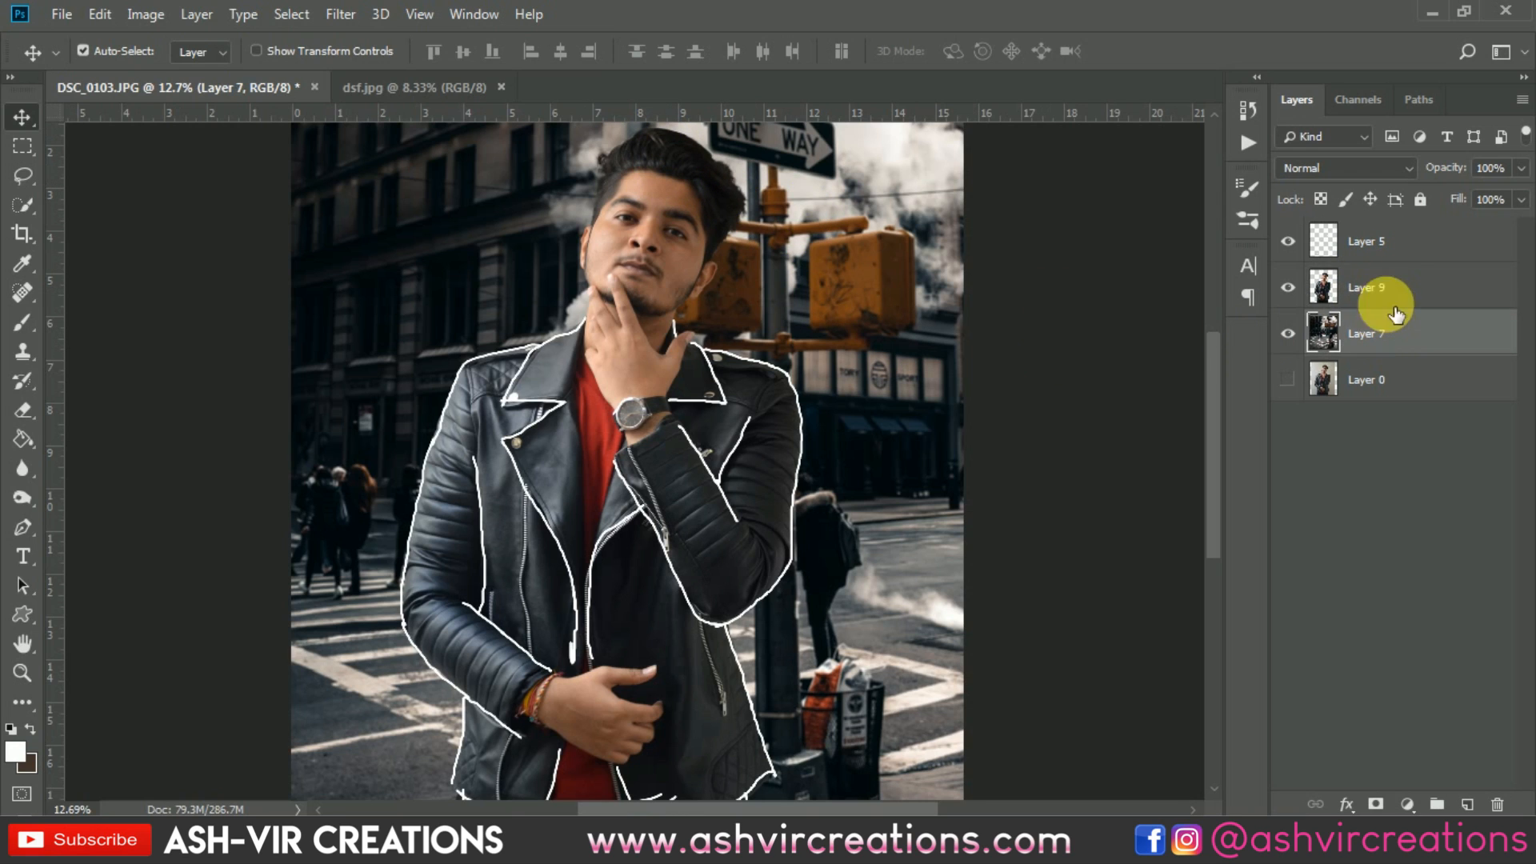
{"action": "left_click", "coordinate": [1390, 252], "text": "shift"}
{"action": "right_click", "coordinate": [1375, 241]}
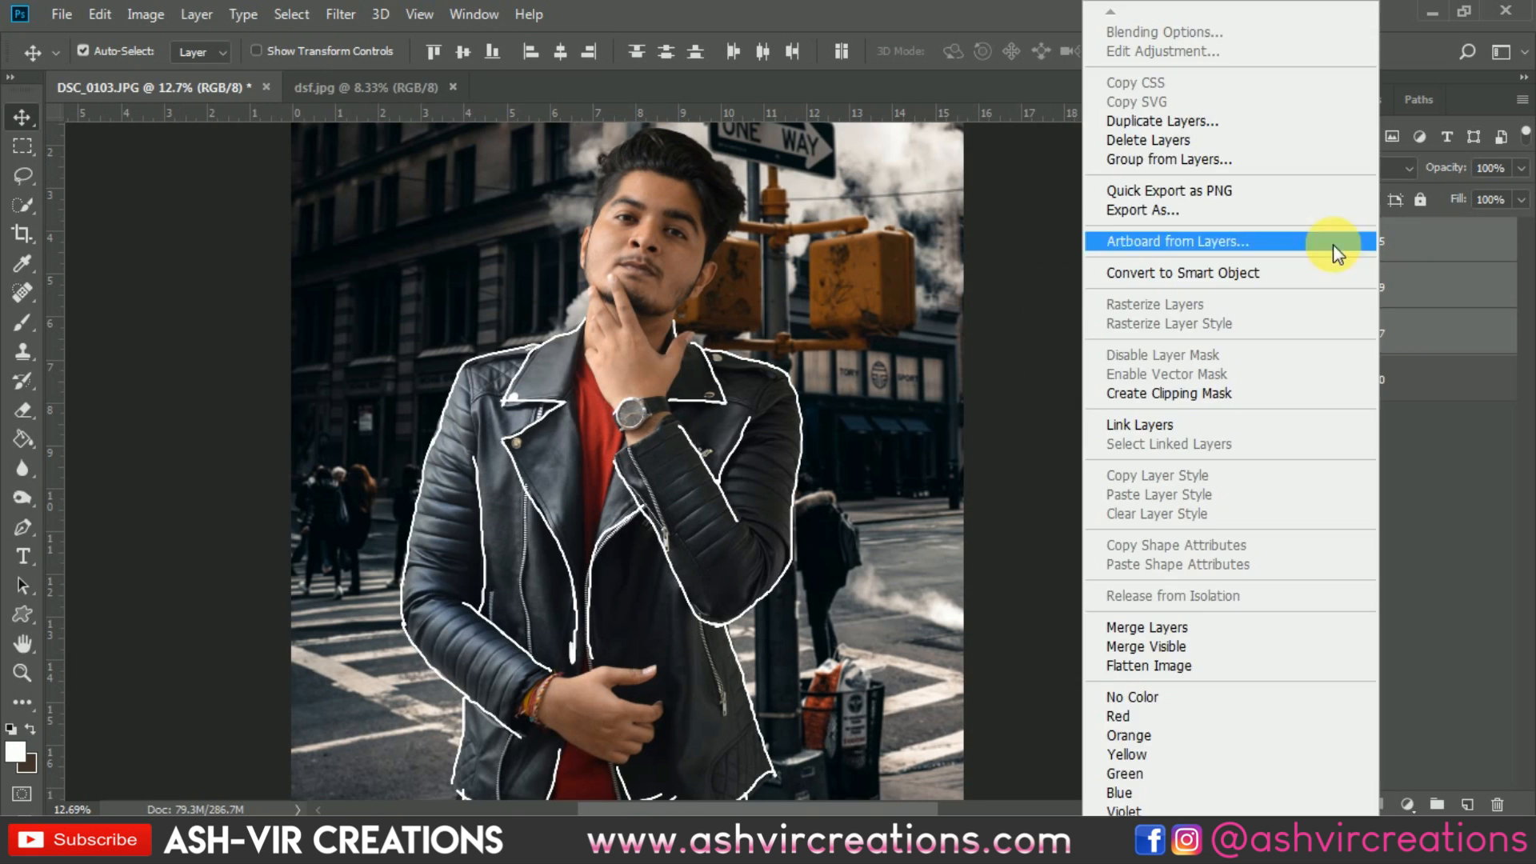
{"action": "left_click", "coordinate": [1142, 626]}
{"action": "scroll", "coordinate": [659, 357], "scroll_direction": "down", "scroll_amount": 3}
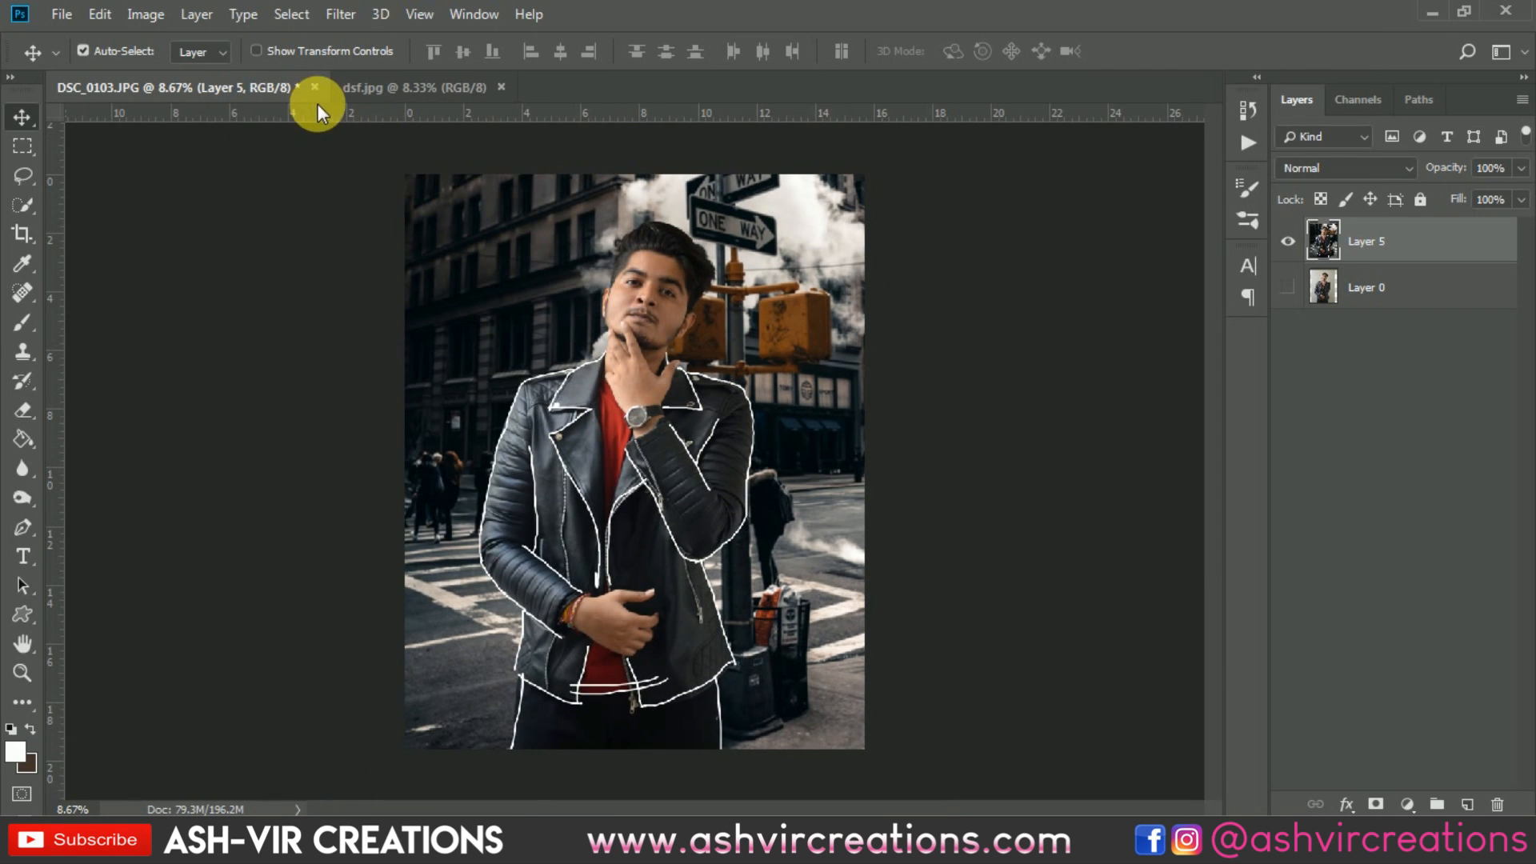
Crop the document to its full canvas at the 4 : 5 (8 : 10) ratio with Delete Cropped Pixels enabled.
{"action": "left_click", "coordinate": [25, 232]}
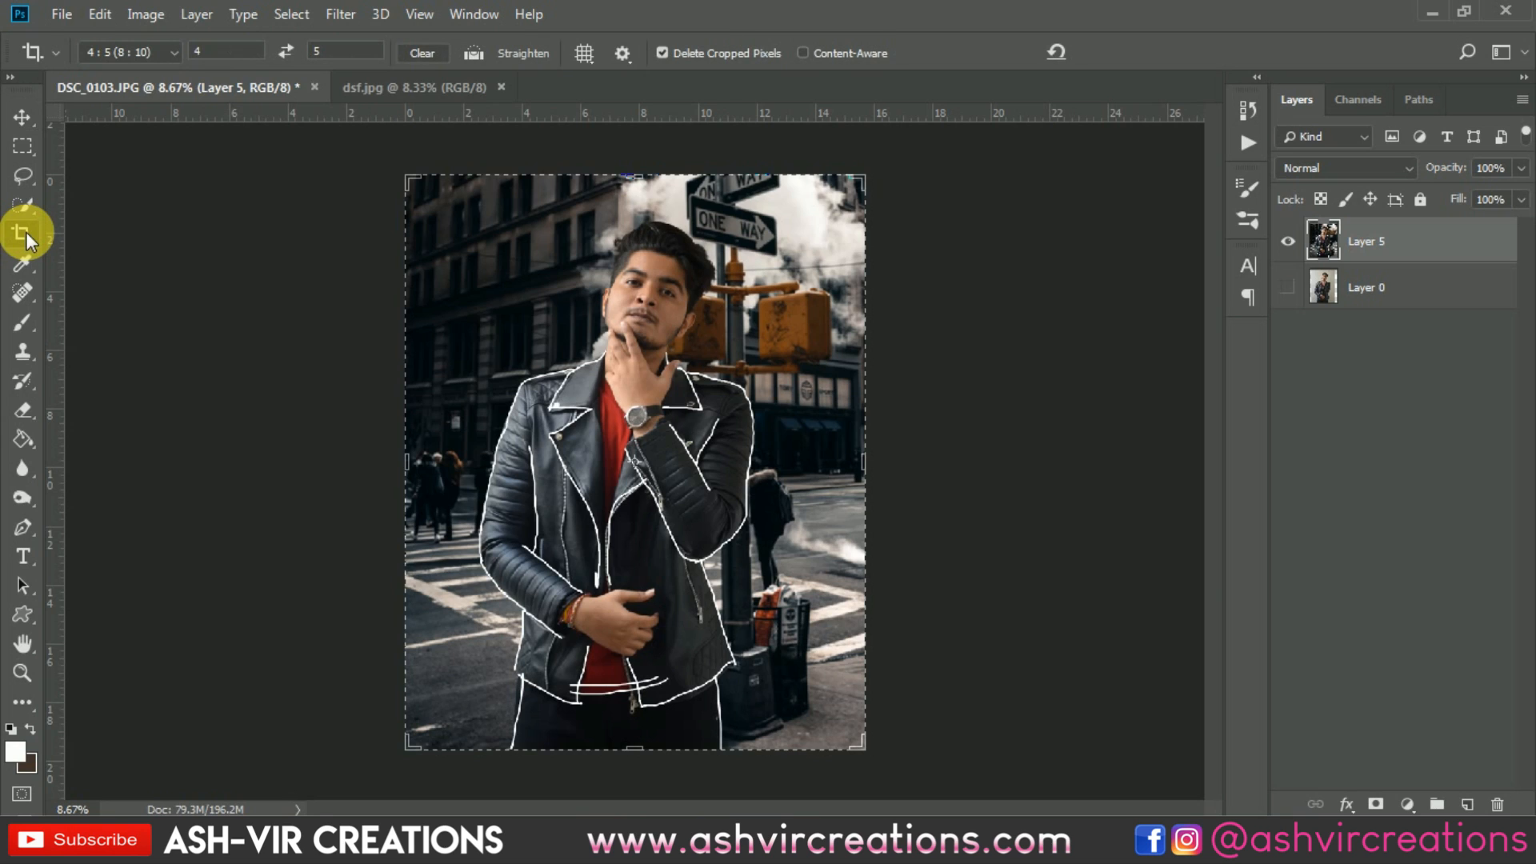
{"action": "key", "text": "Return"}
{"action": "key", "text": "v"}
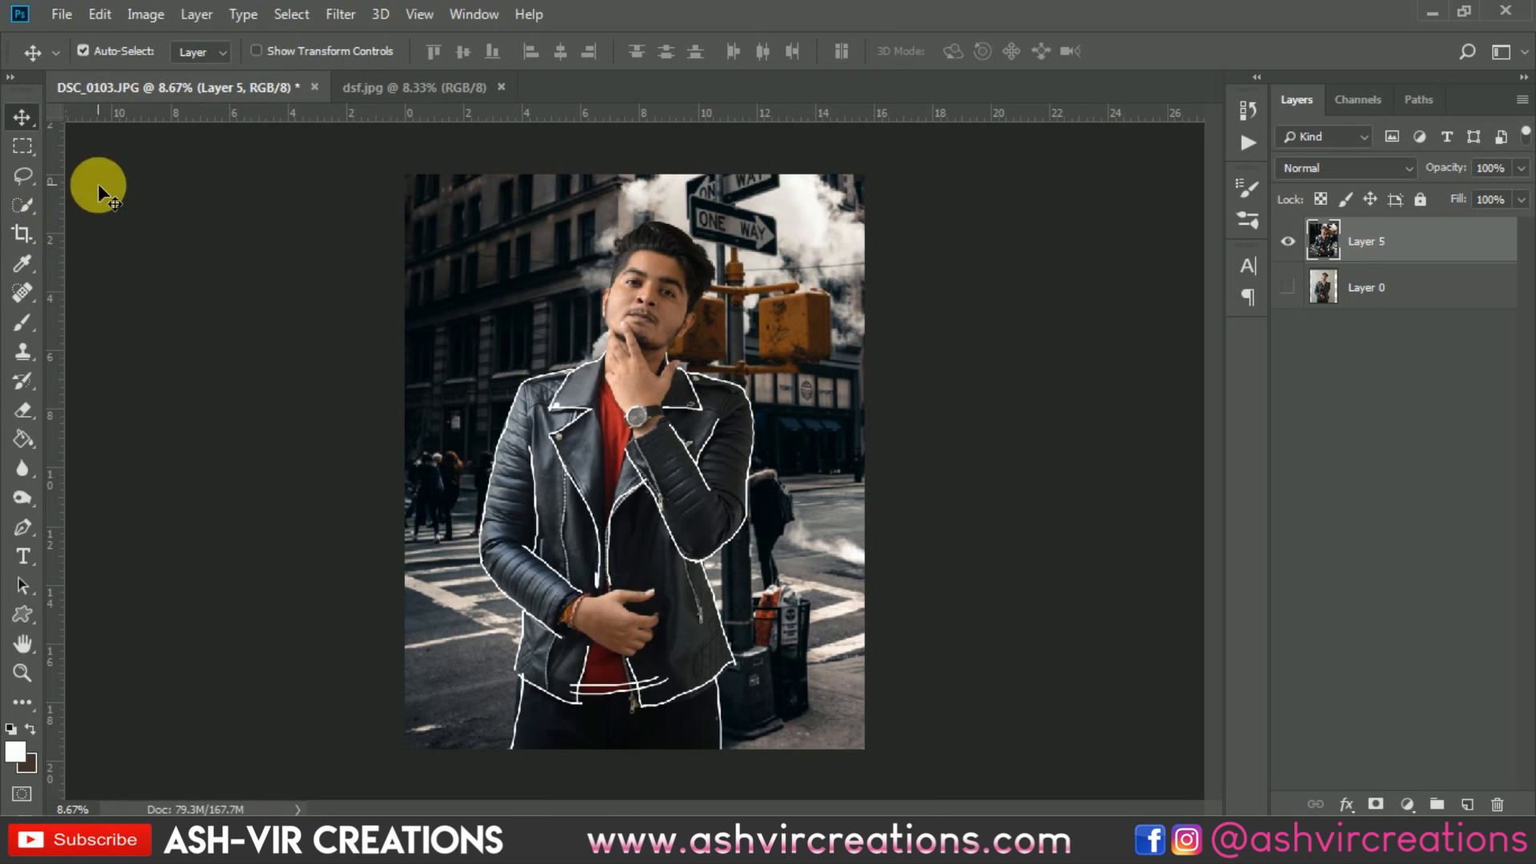
Start the Camera Raw filter on Layer 5 and calibrate Blue Primary Hue to -100 and Red Primary Hue to +35.
{"action": "left_click", "coordinate": [336, 14]}
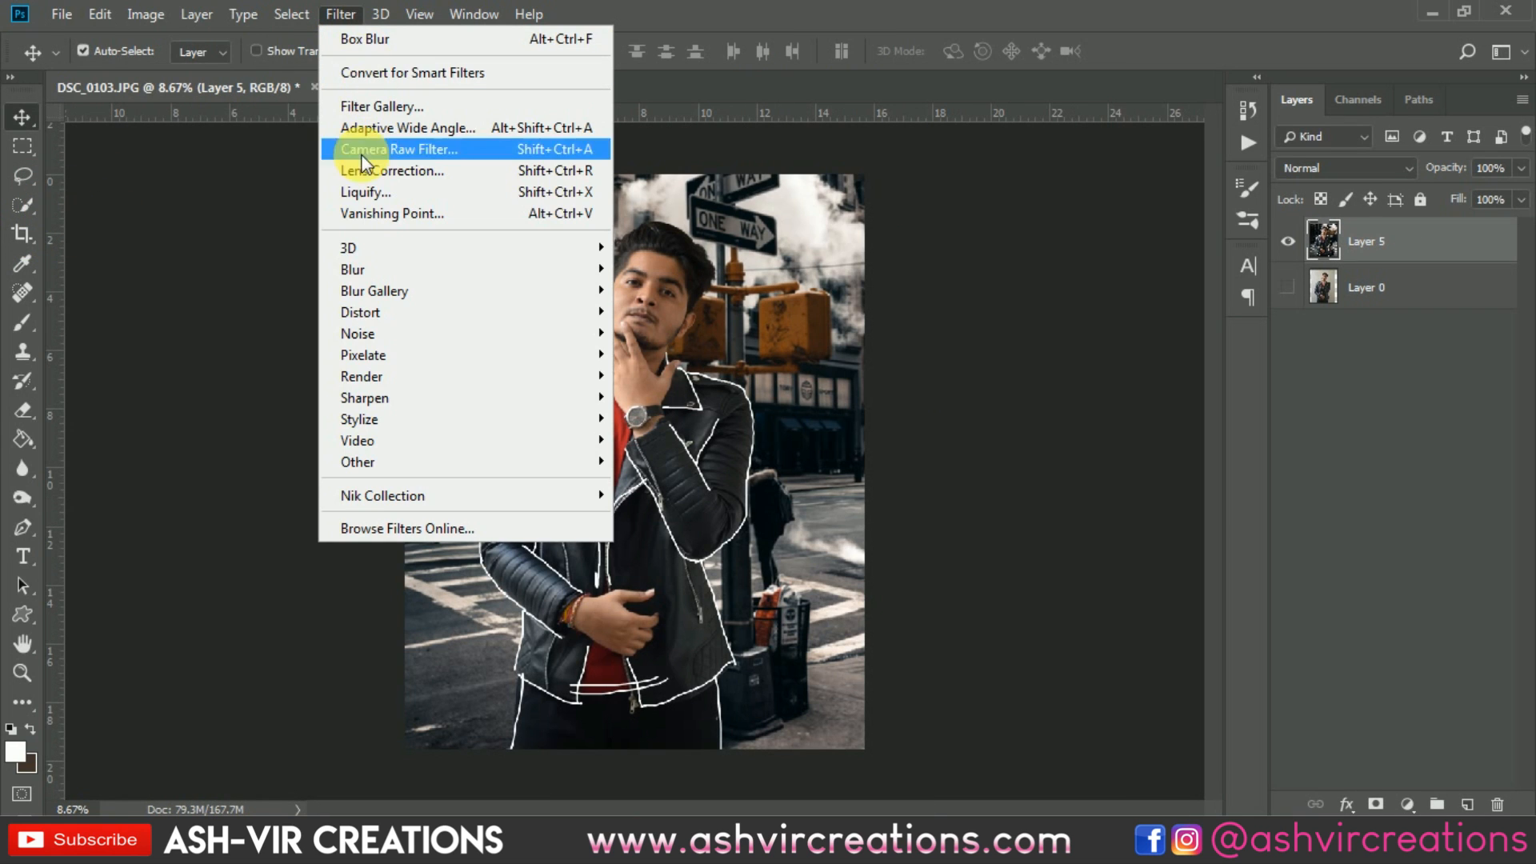
{"action": "left_click", "coordinate": [392, 149]}
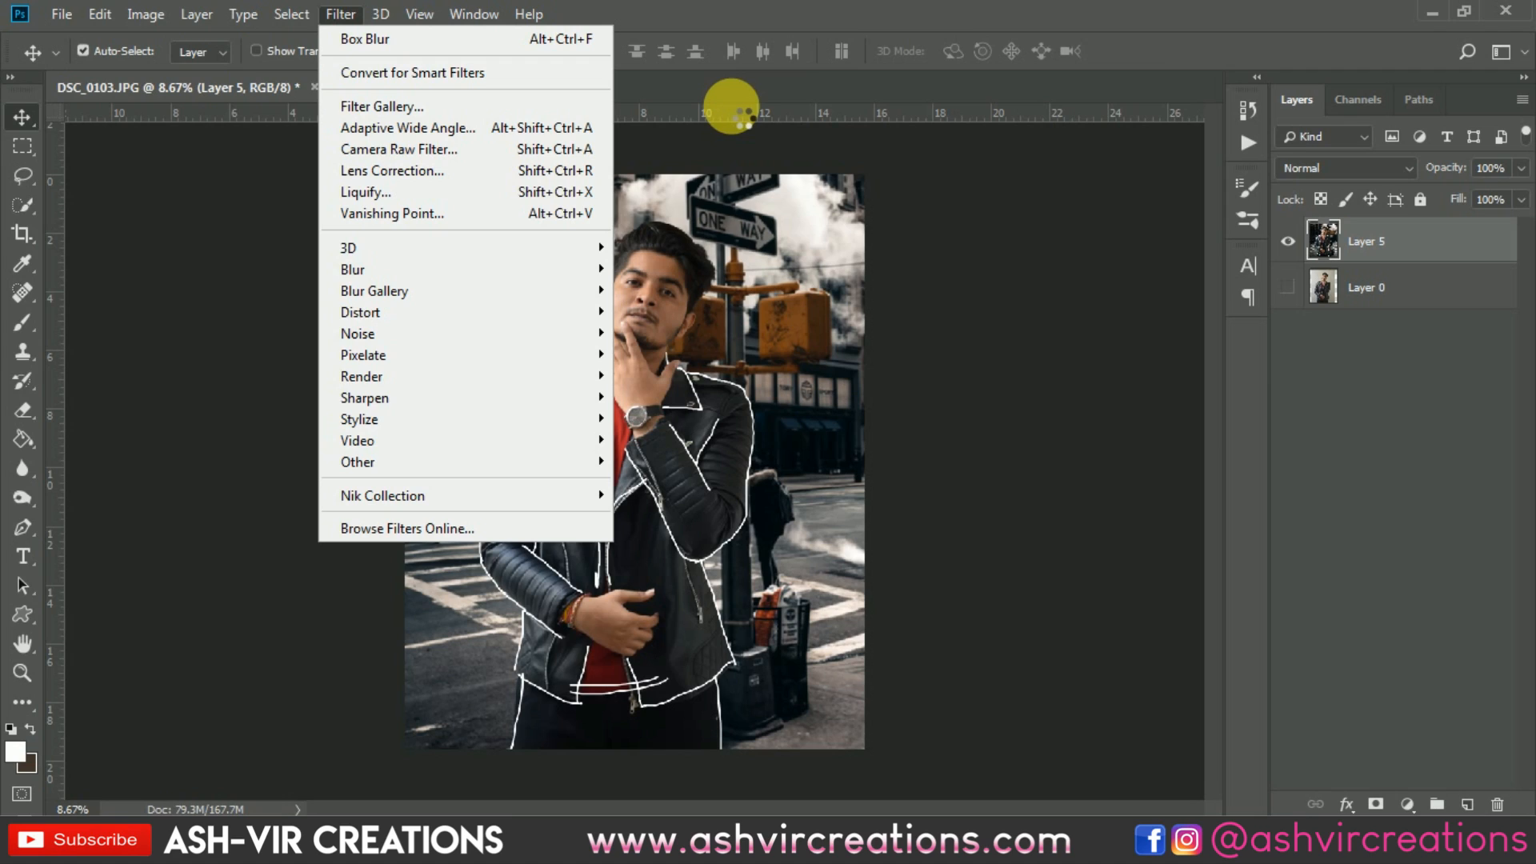
{"action": "left_click", "coordinate": [602, 147]}
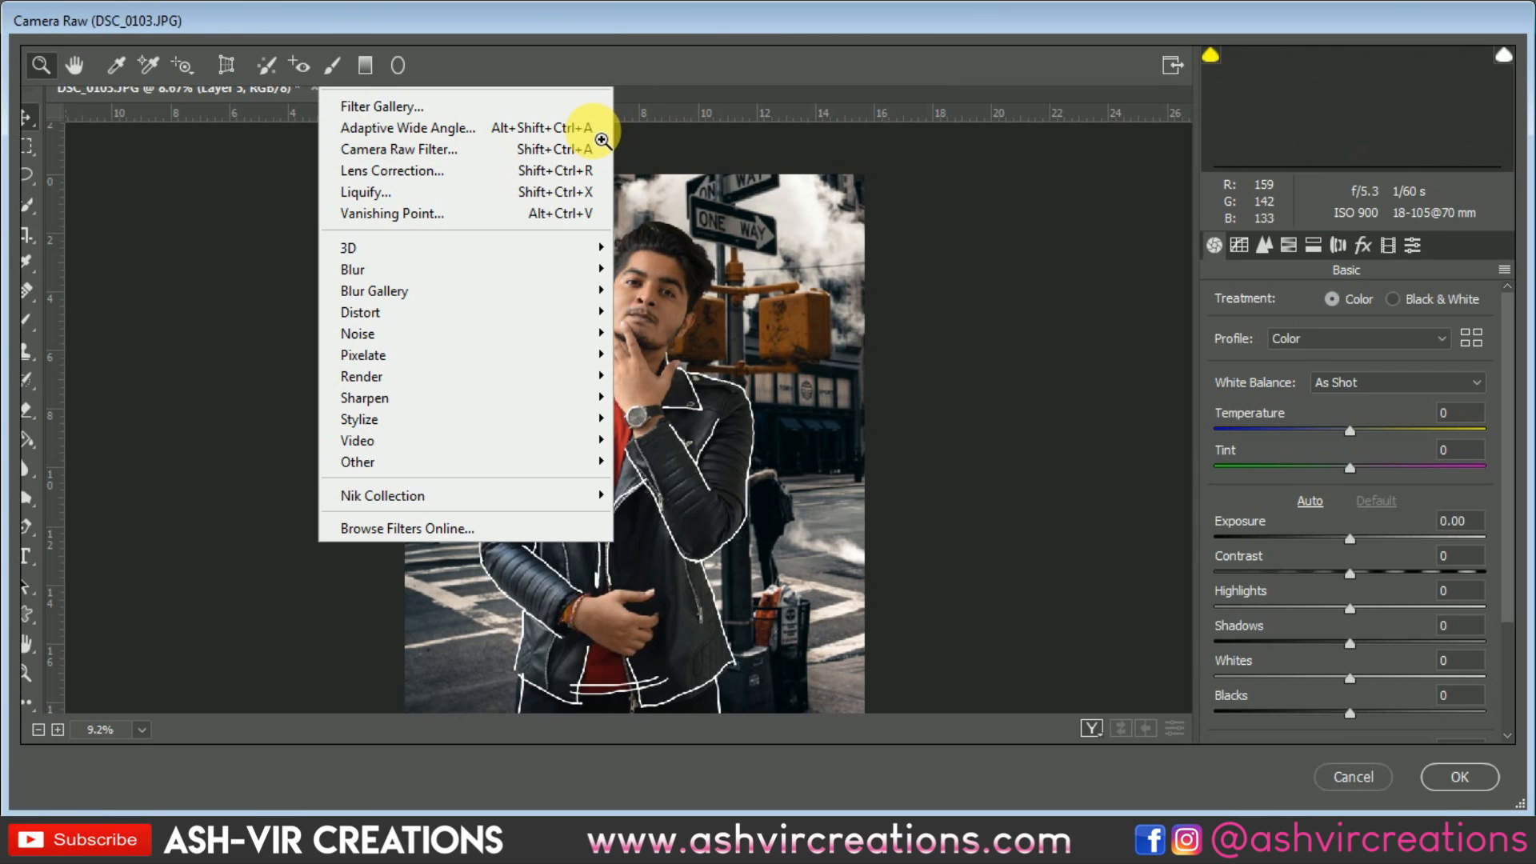
{"action": "left_click", "coordinate": [1388, 245]}
{"action": "left_click_drag", "start_coordinate": [1358, 671], "coordinate": [1208, 674]}
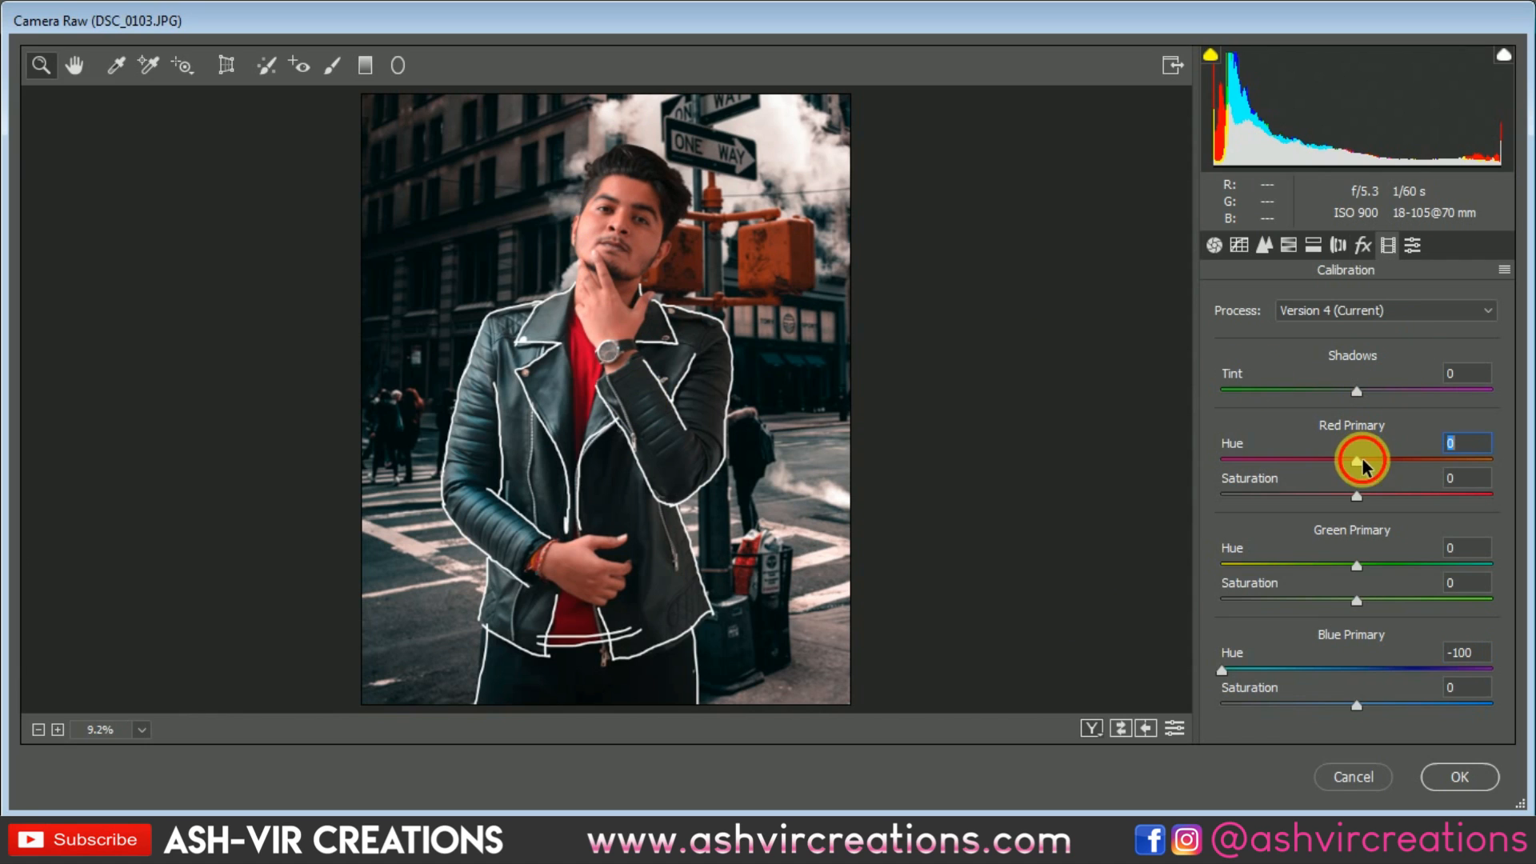
{"action": "left_click_drag", "start_coordinate": [1365, 466], "coordinate": [1413, 467]}
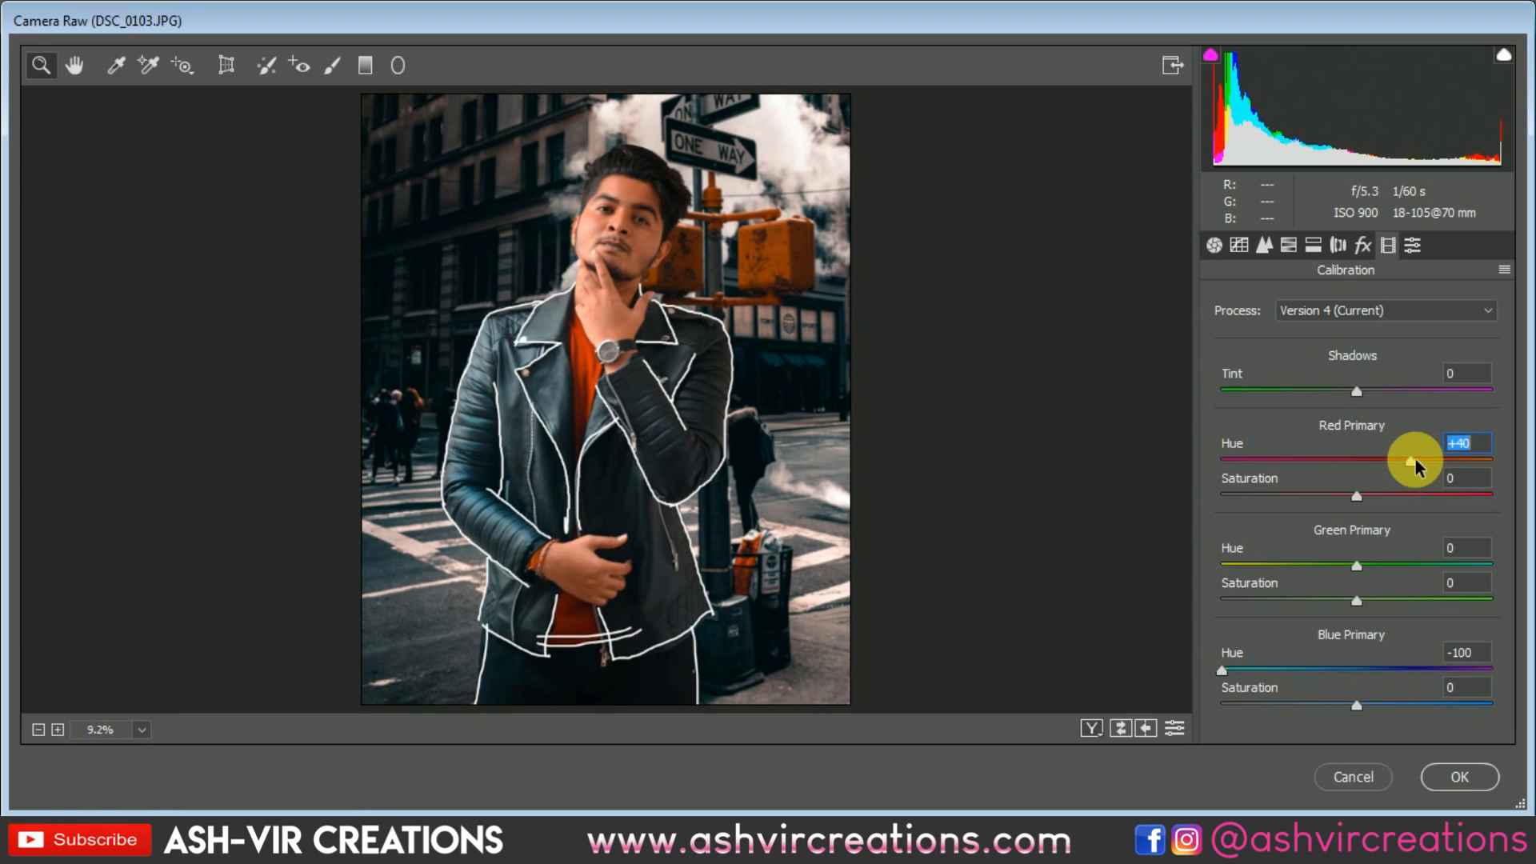
{"action": "mouse_move", "coordinate": [1416, 468]}
{"action": "left_mouse_down"}
{"action": "mouse_move", "coordinate": [1502, 457]}
{"action": "mouse_move", "coordinate": [1412, 472]}
{"action": "left_mouse_up"}
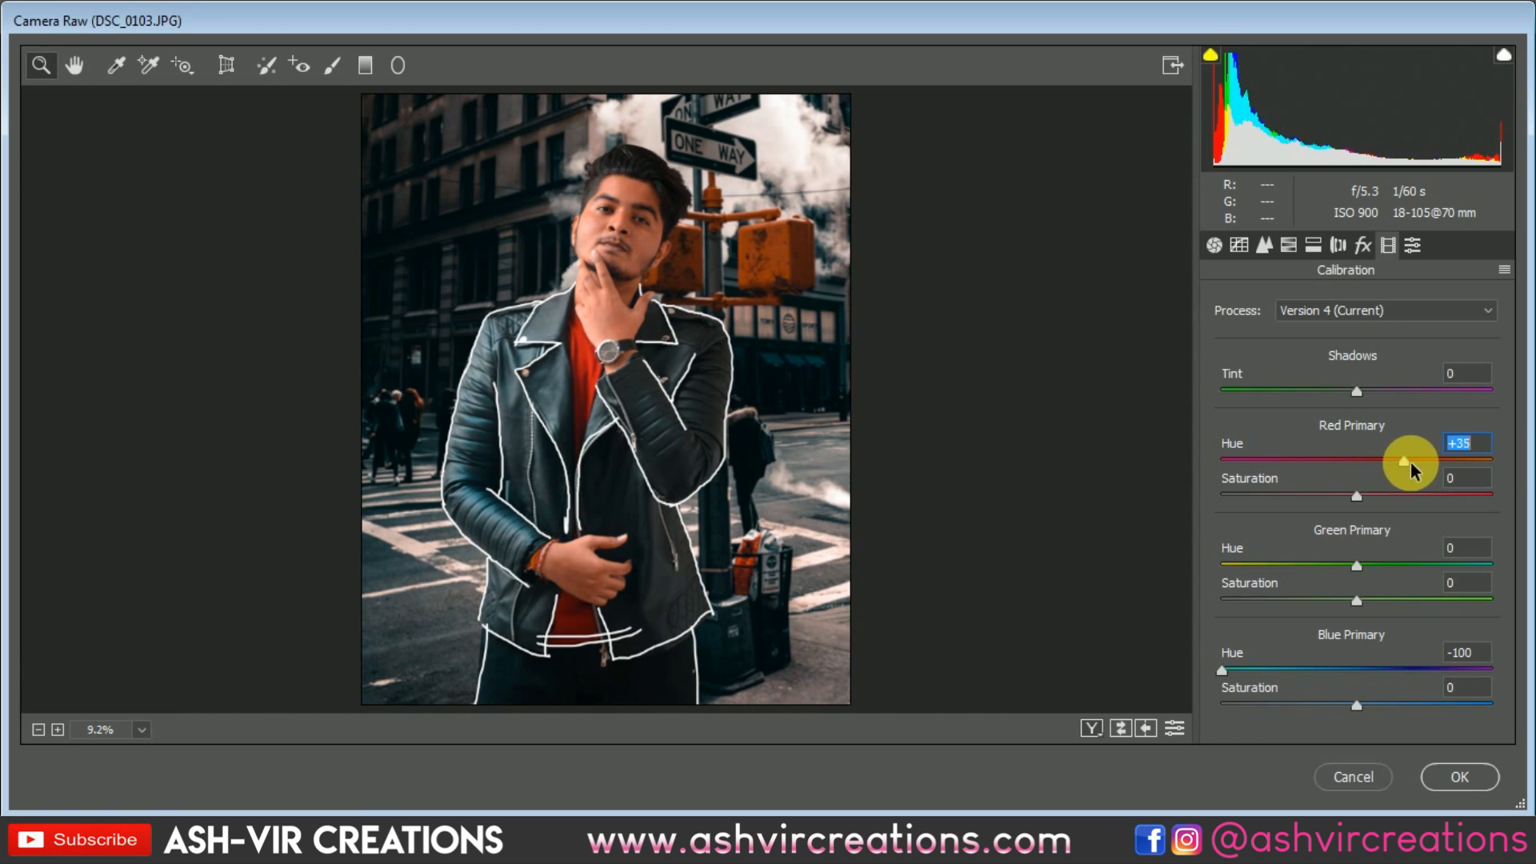
Shift the HSL hues of the Reds to +16 and the Oranges to +8.
{"action": "left_click", "coordinate": [1287, 246]}
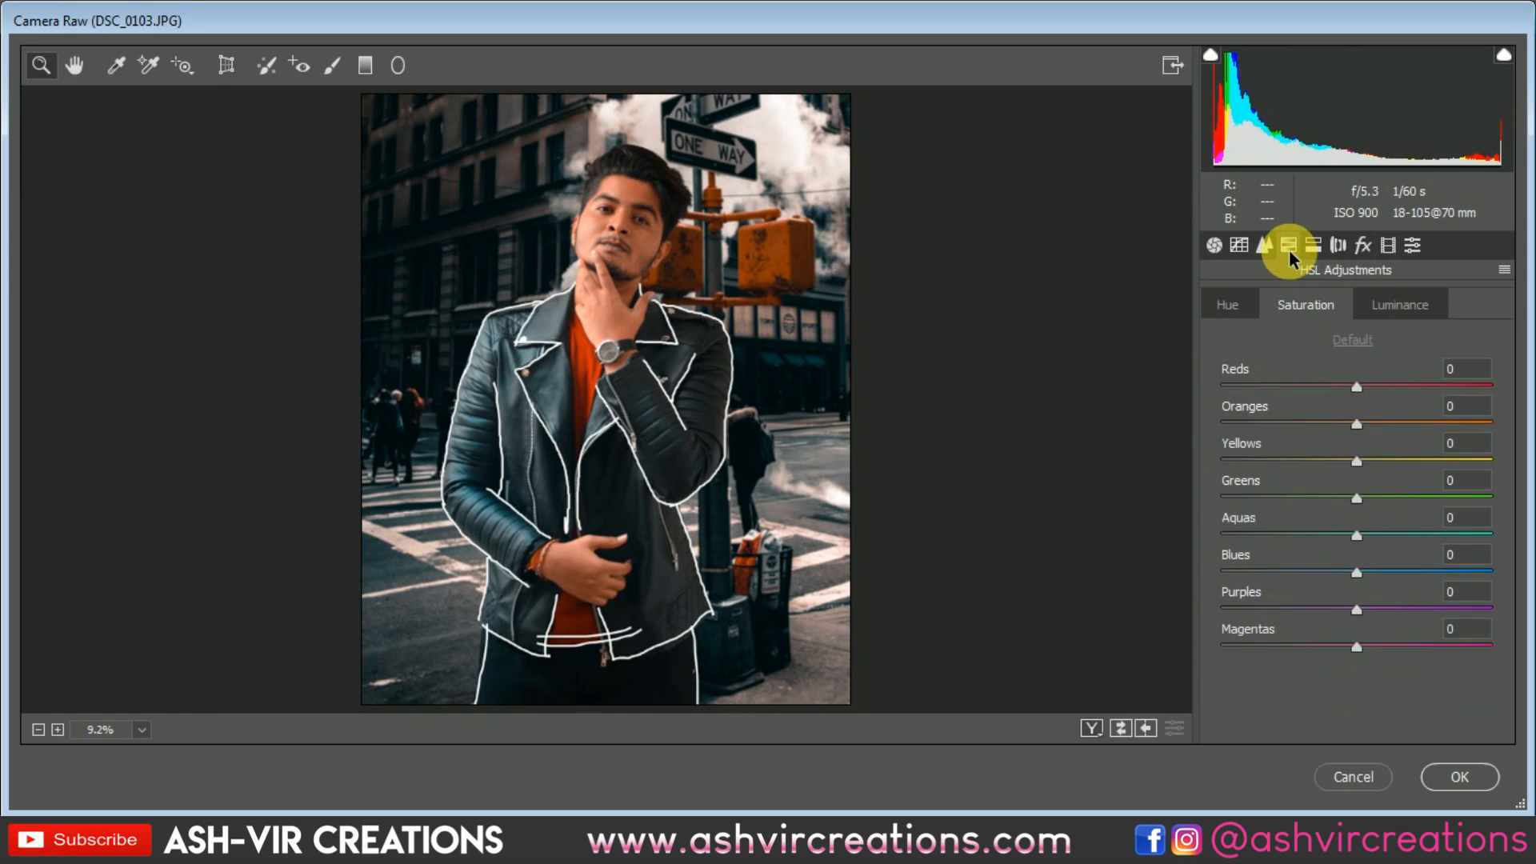
{"action": "left_click", "coordinate": [1245, 308]}
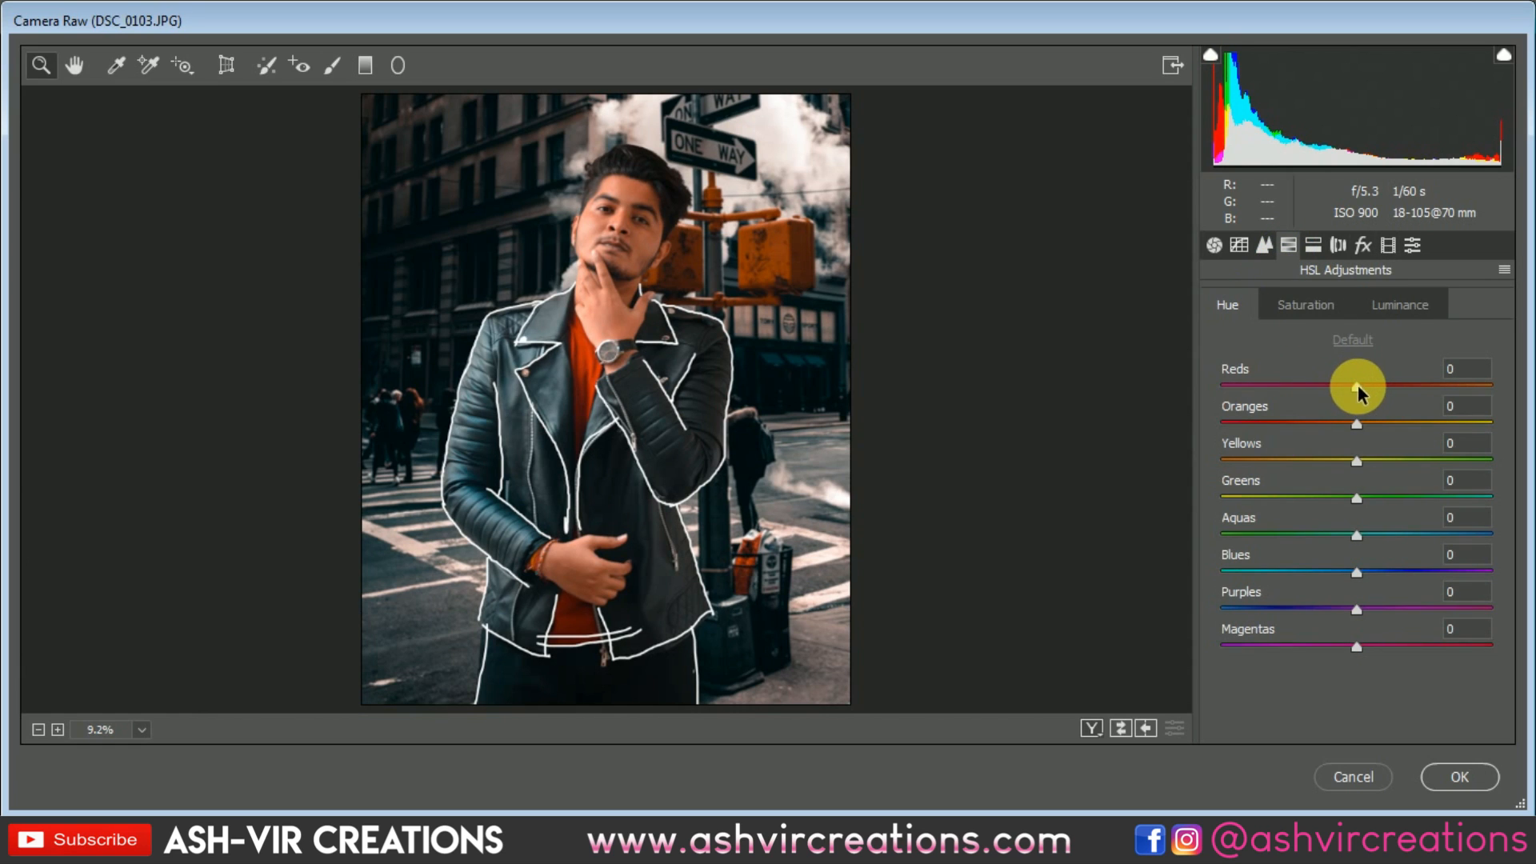
{"action": "left_click_drag", "start_coordinate": [1357, 385], "coordinate": [1366, 426]}
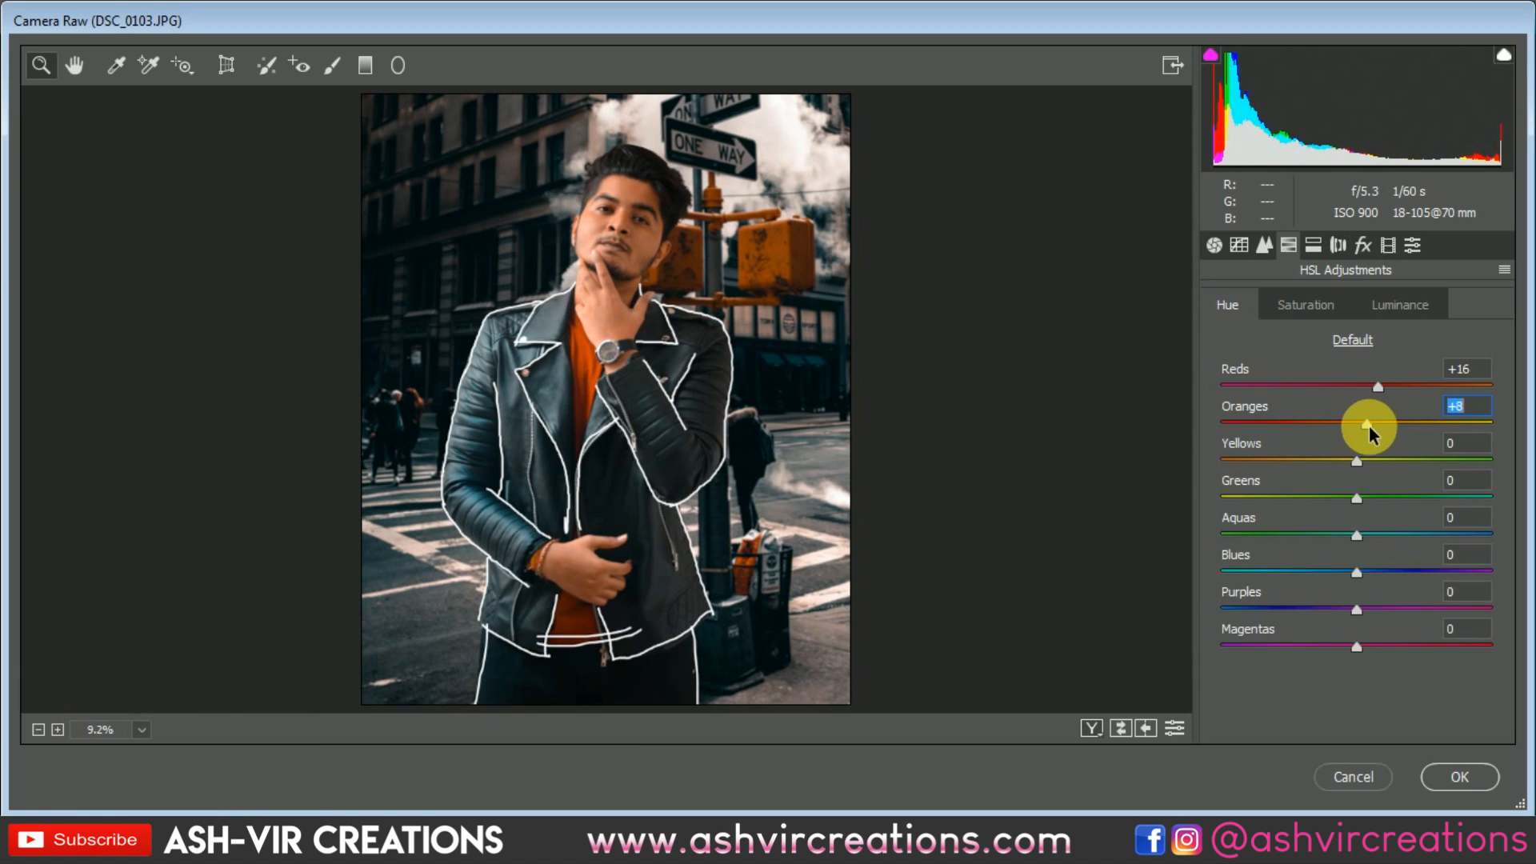
{"action": "left_click", "coordinate": [680, 361]}
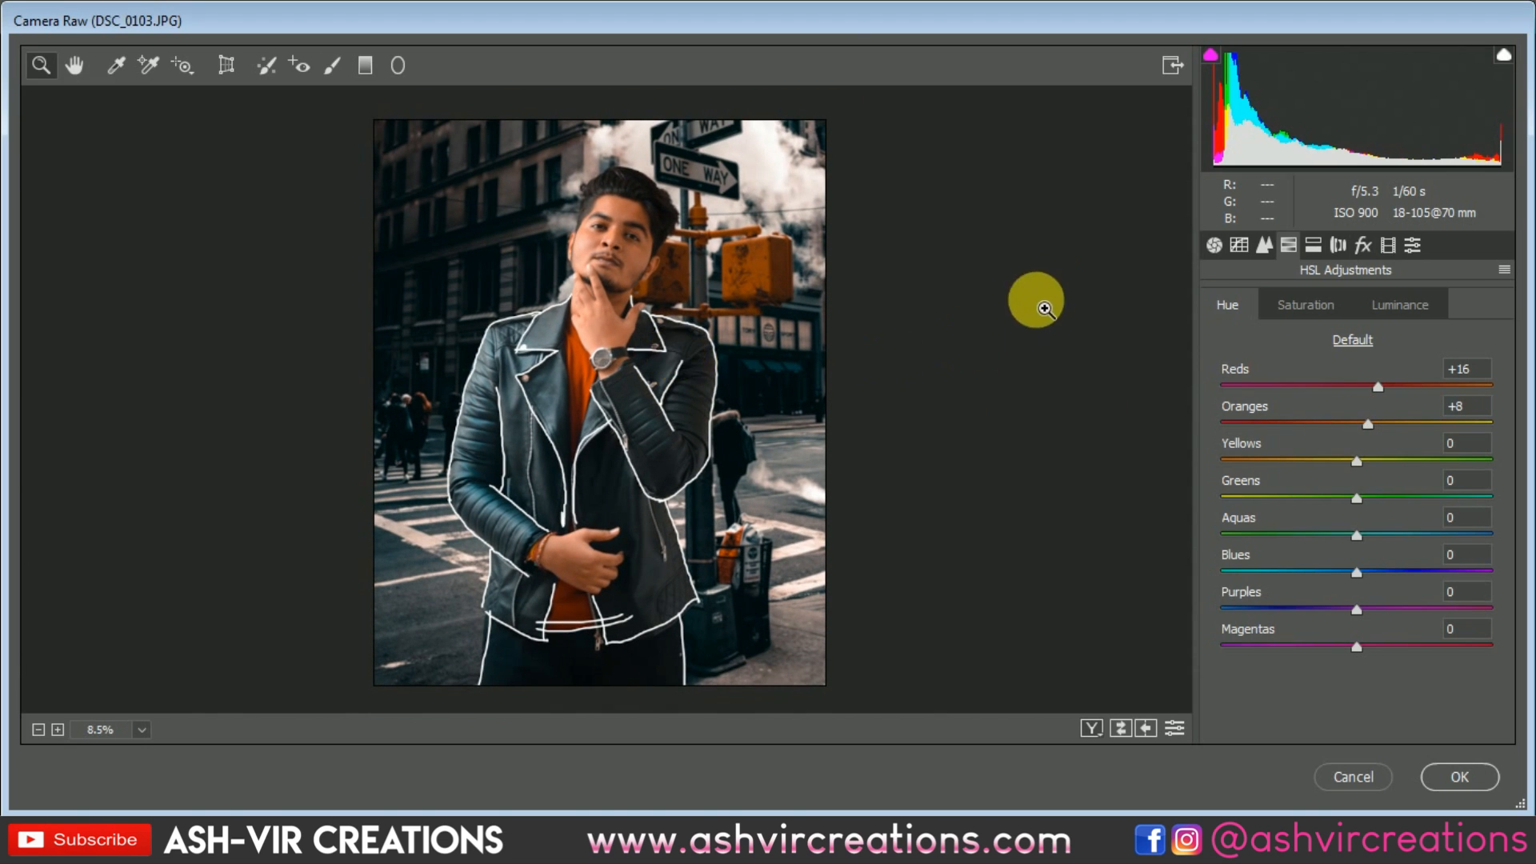
Set the basic tones to Contrast -14, Highlights -13, Shadows -18, Whites -2 and Blacks -13.
{"action": "left_click", "coordinate": [1214, 245]}
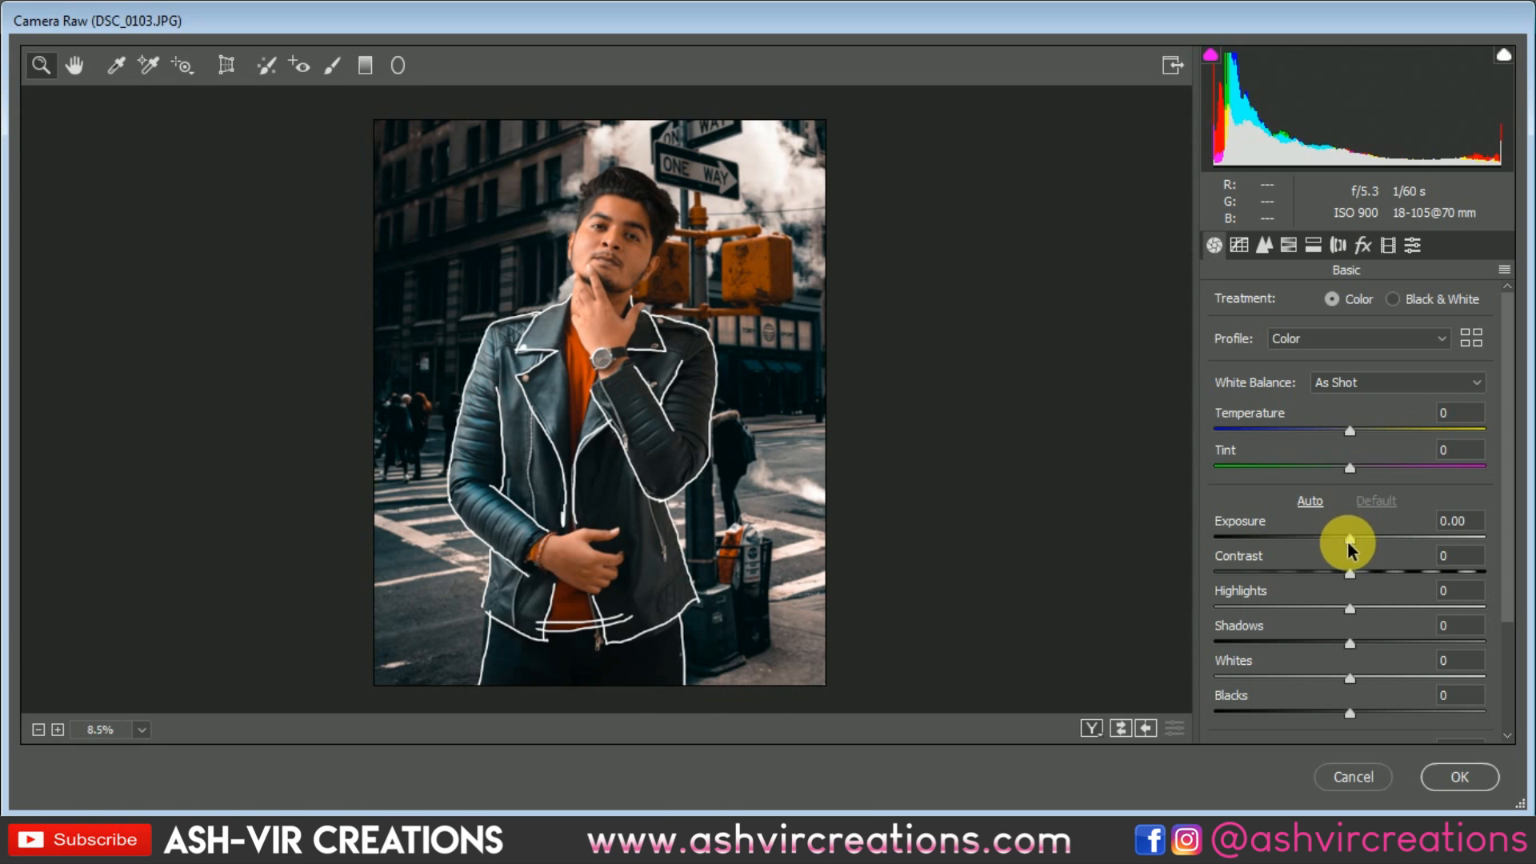
{"action": "left_click_drag", "start_coordinate": [1347, 577], "coordinate": [1321, 612]}
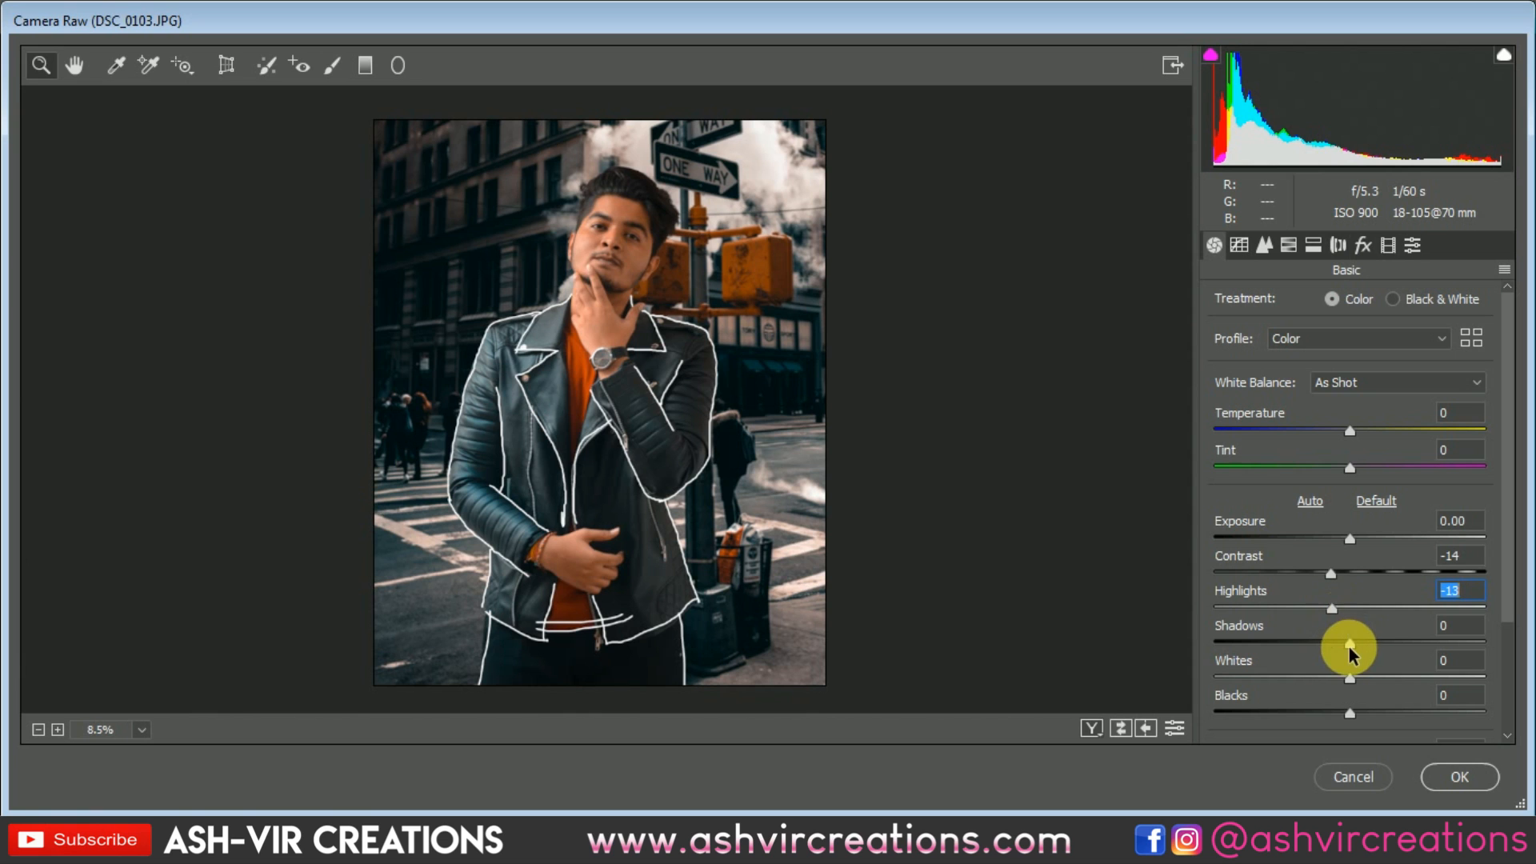
{"action": "left_click_drag", "start_coordinate": [1351, 644], "coordinate": [1365, 678]}
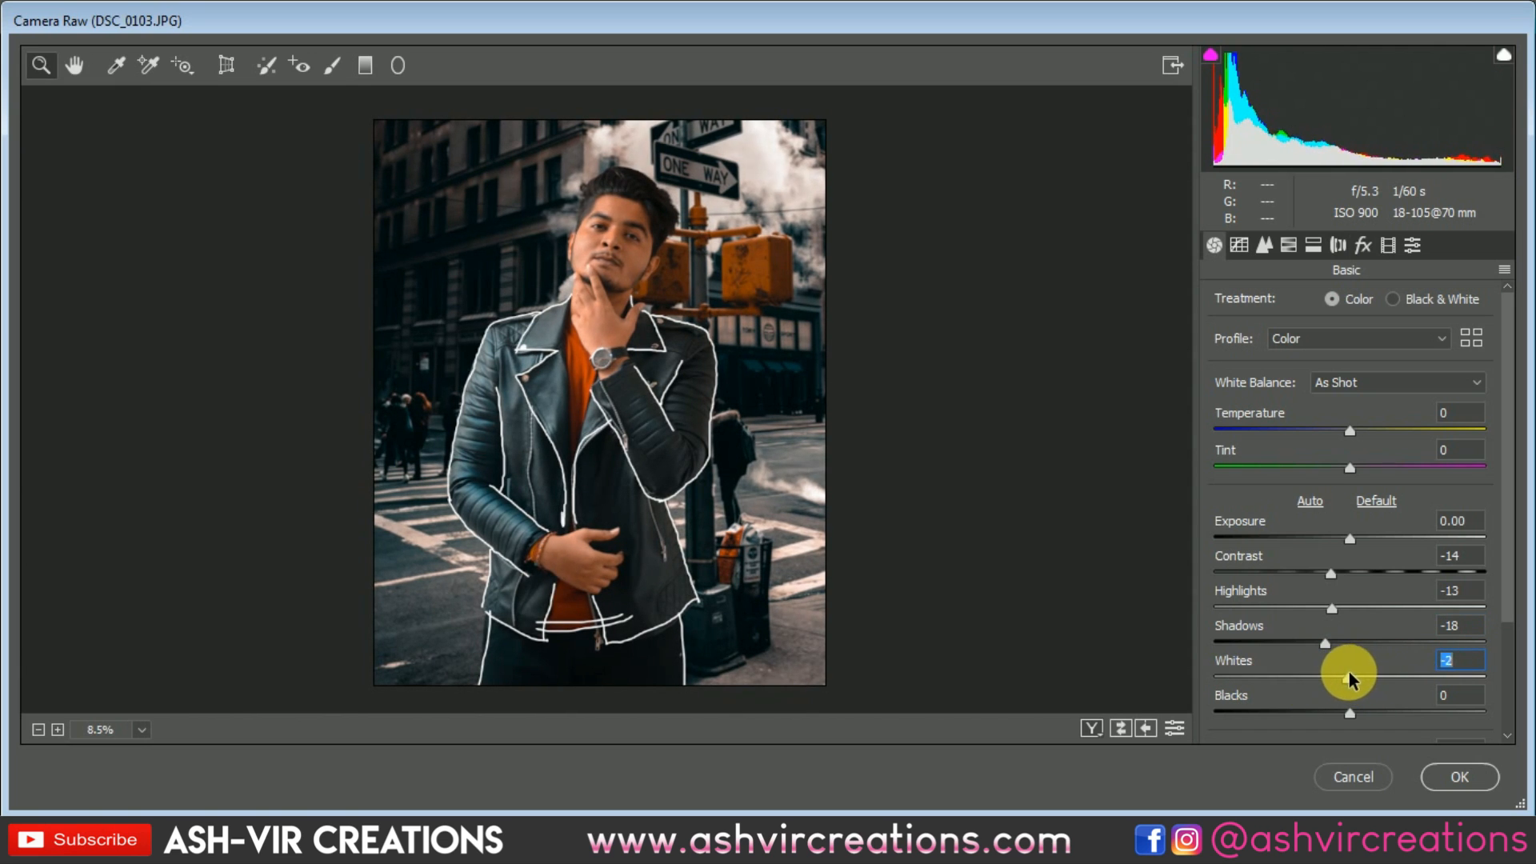
{"action": "scroll", "coordinate": [1498, 610], "scroll_direction": "down", "scroll_amount": 3}
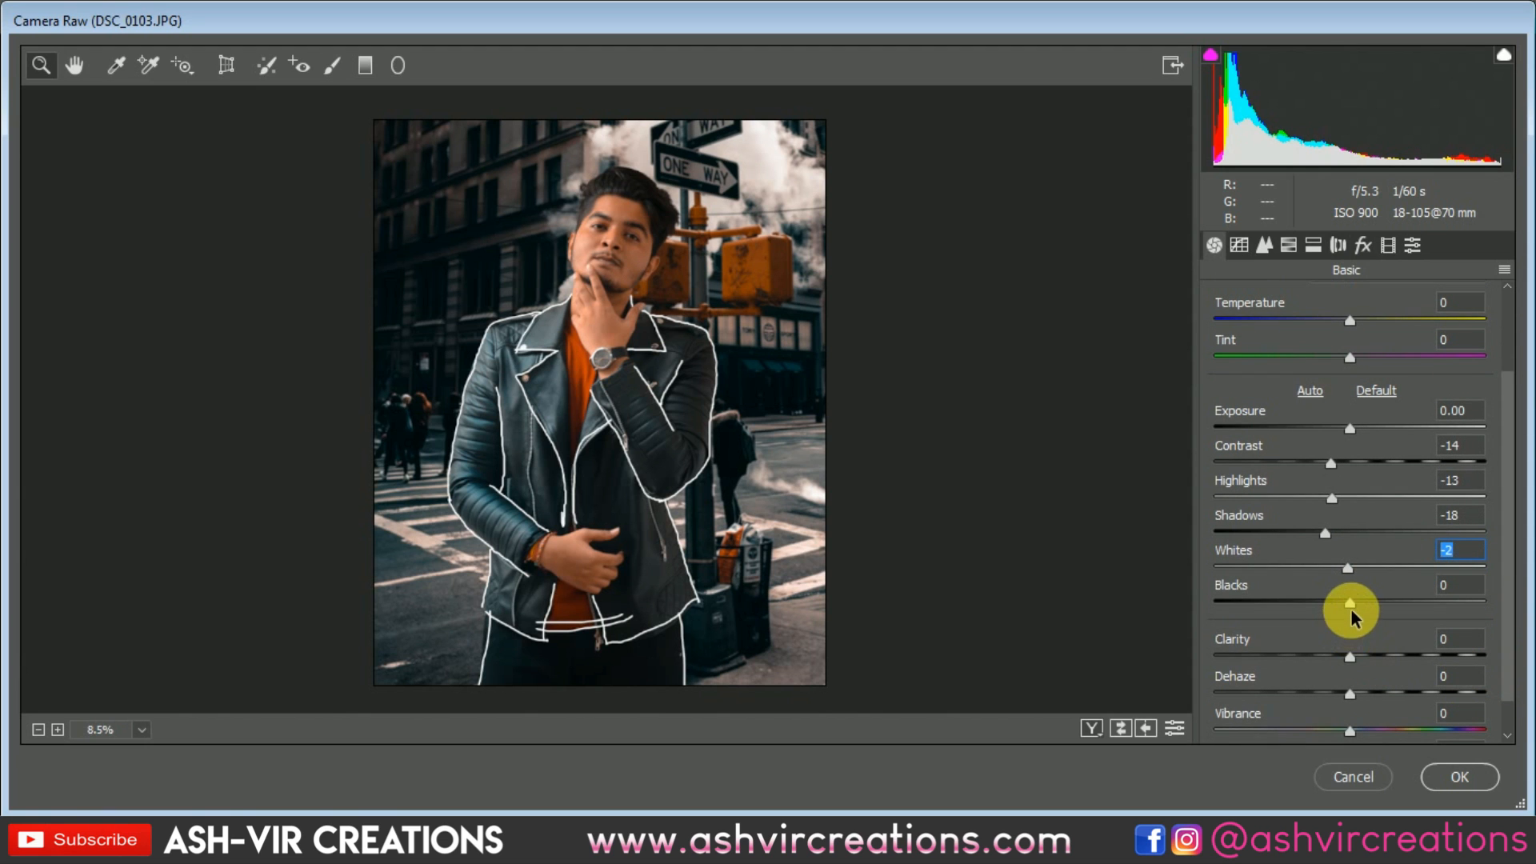
{"action": "mouse_move", "coordinate": [1351, 606]}
{"action": "left_mouse_down"}
{"action": "mouse_move", "coordinate": [1311, 603]}
{"action": "mouse_move", "coordinate": [1399, 605]}
{"action": "mouse_move", "coordinate": [1318, 607]}
{"action": "mouse_move", "coordinate": [1341, 604]}
{"action": "left_mouse_up"}
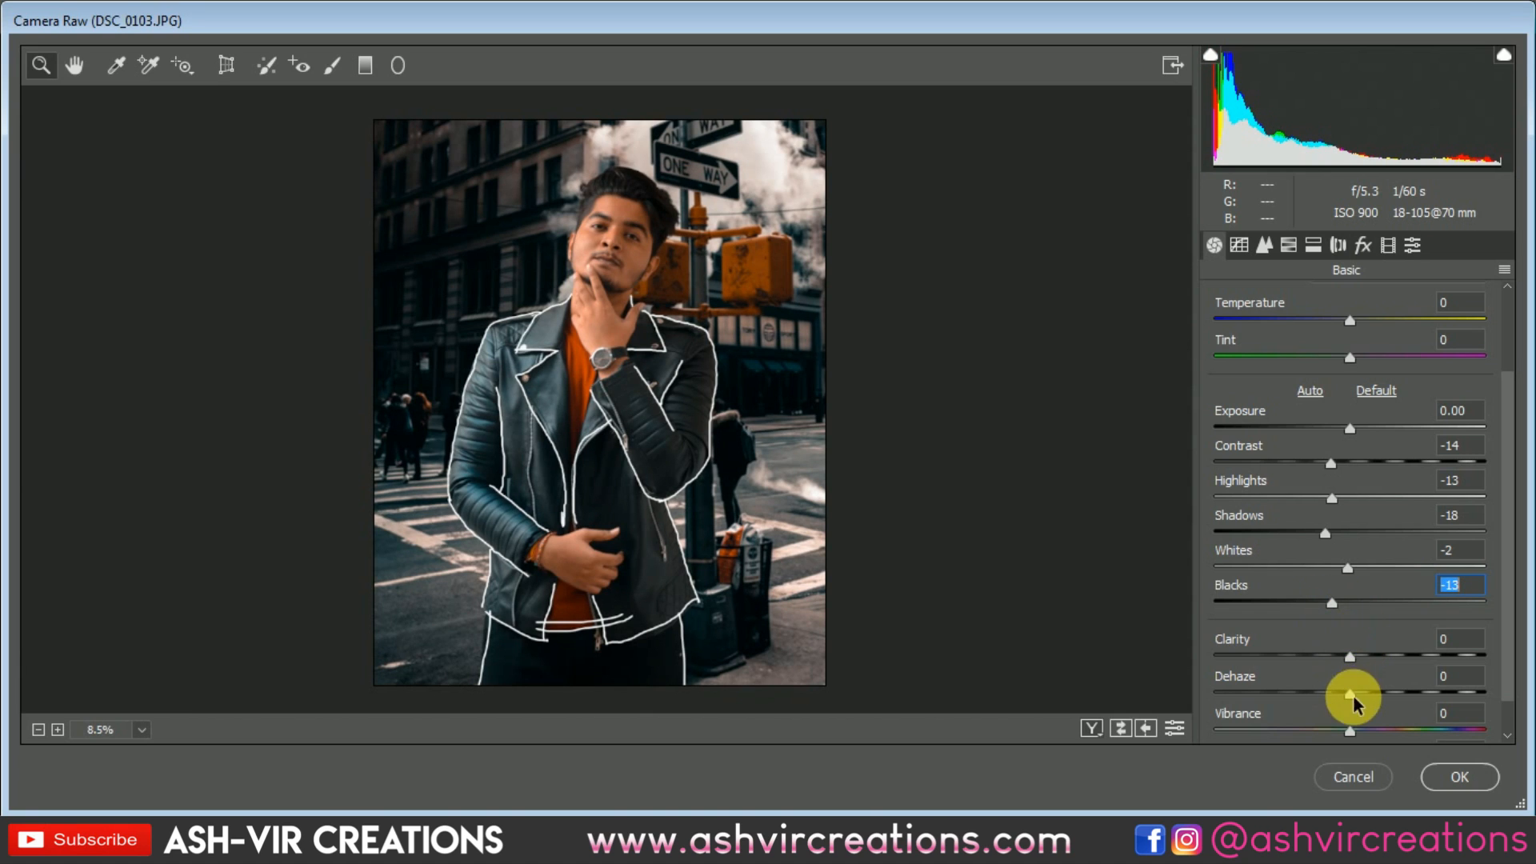
{"action": "left_click_drag", "start_coordinate": [1504, 685], "coordinate": [1504, 720]}
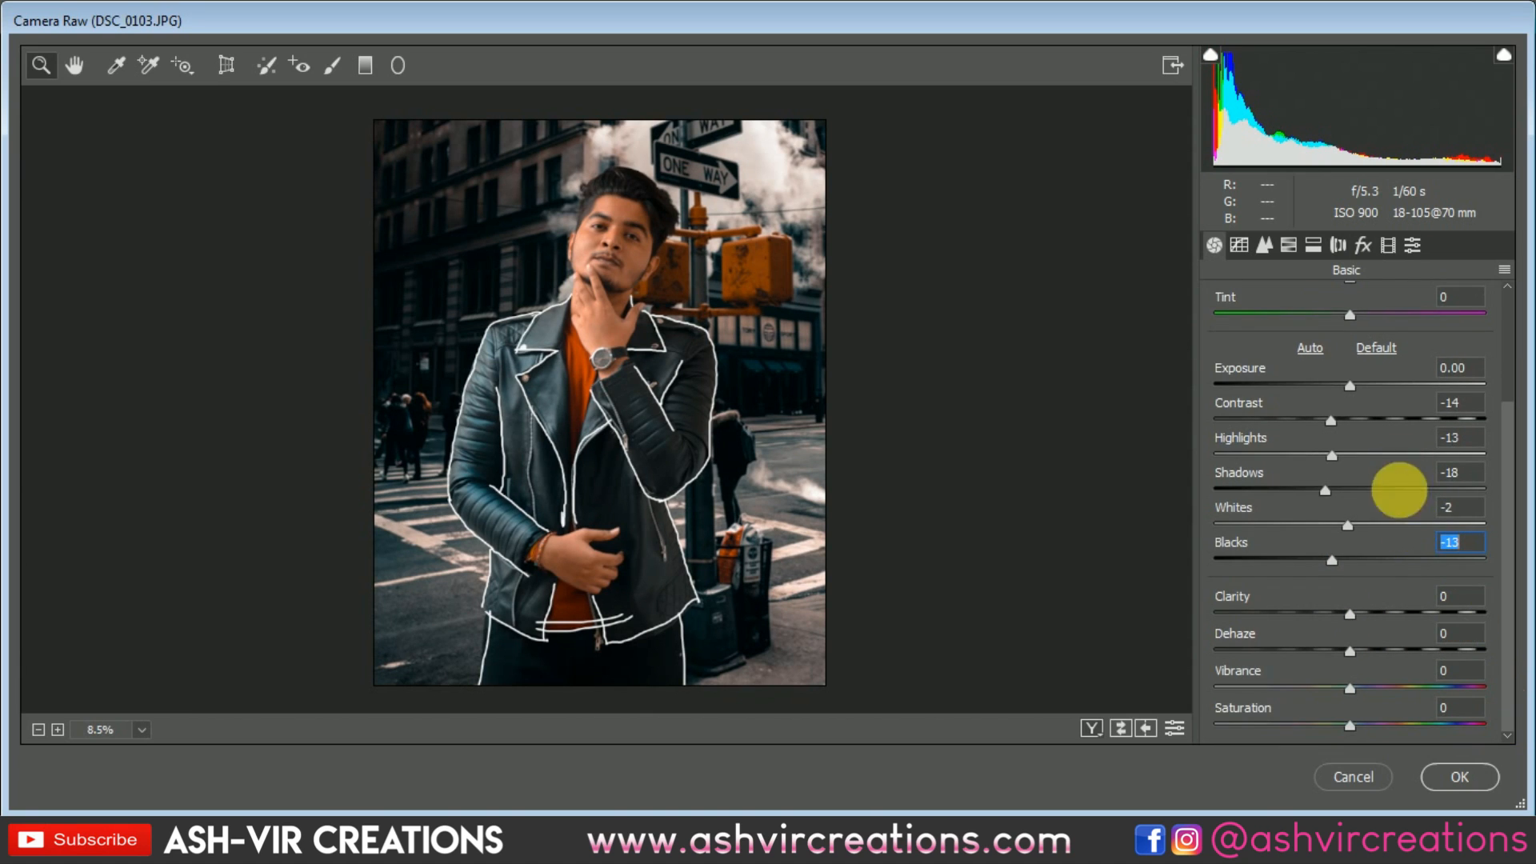
Split-tone the shadows with Hue 207 and Saturation 8.
{"action": "left_click", "coordinate": [1289, 244]}
{"action": "left_click", "coordinate": [1311, 246]}
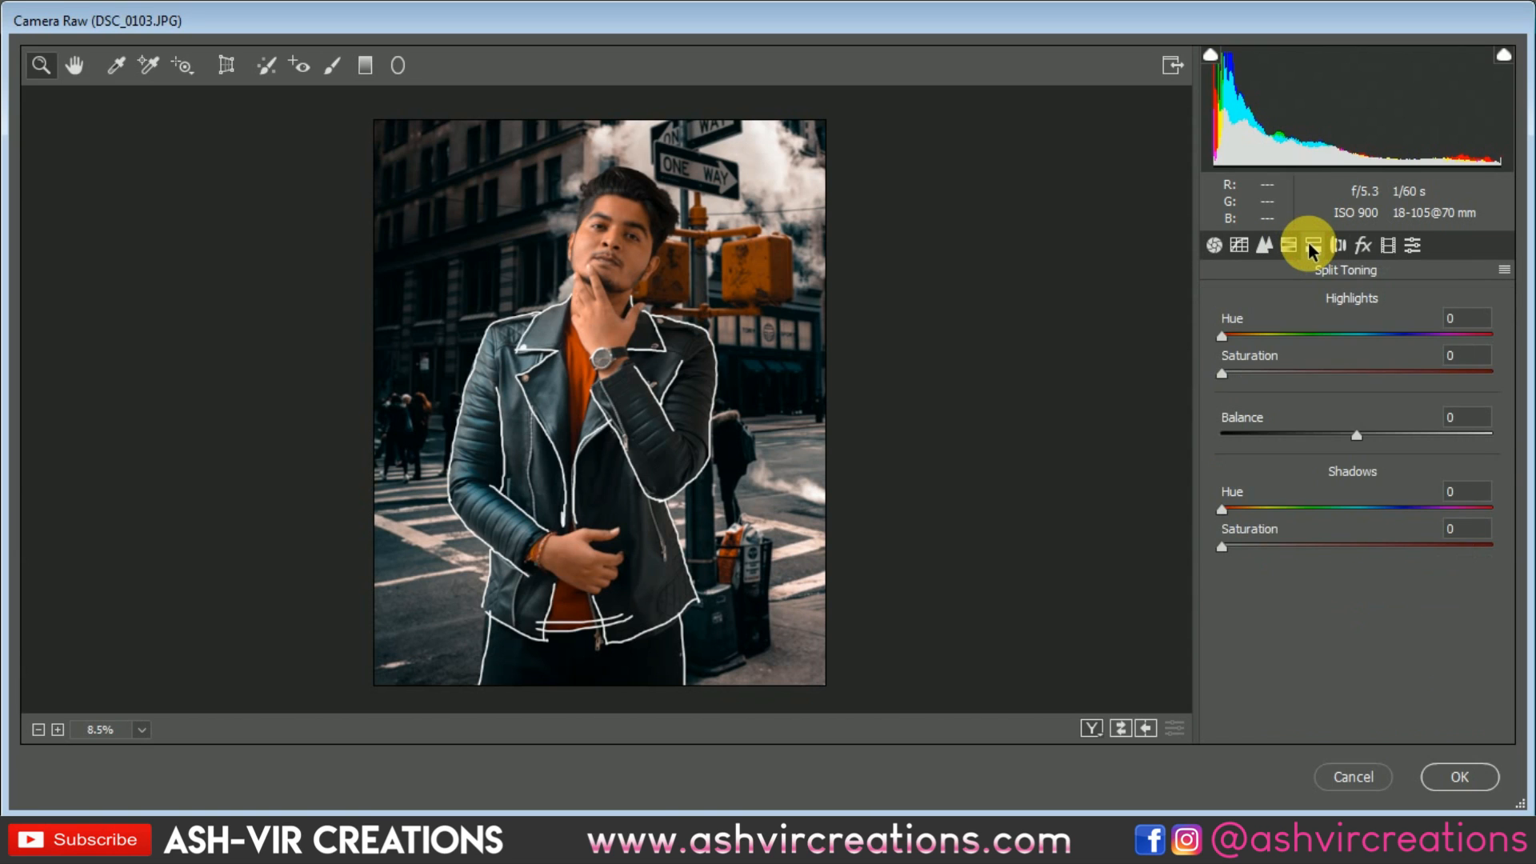
{"action": "left_click", "coordinate": [1273, 546]}
{"action": "left_click_drag", "start_coordinate": [1278, 507], "coordinate": [1376, 511]}
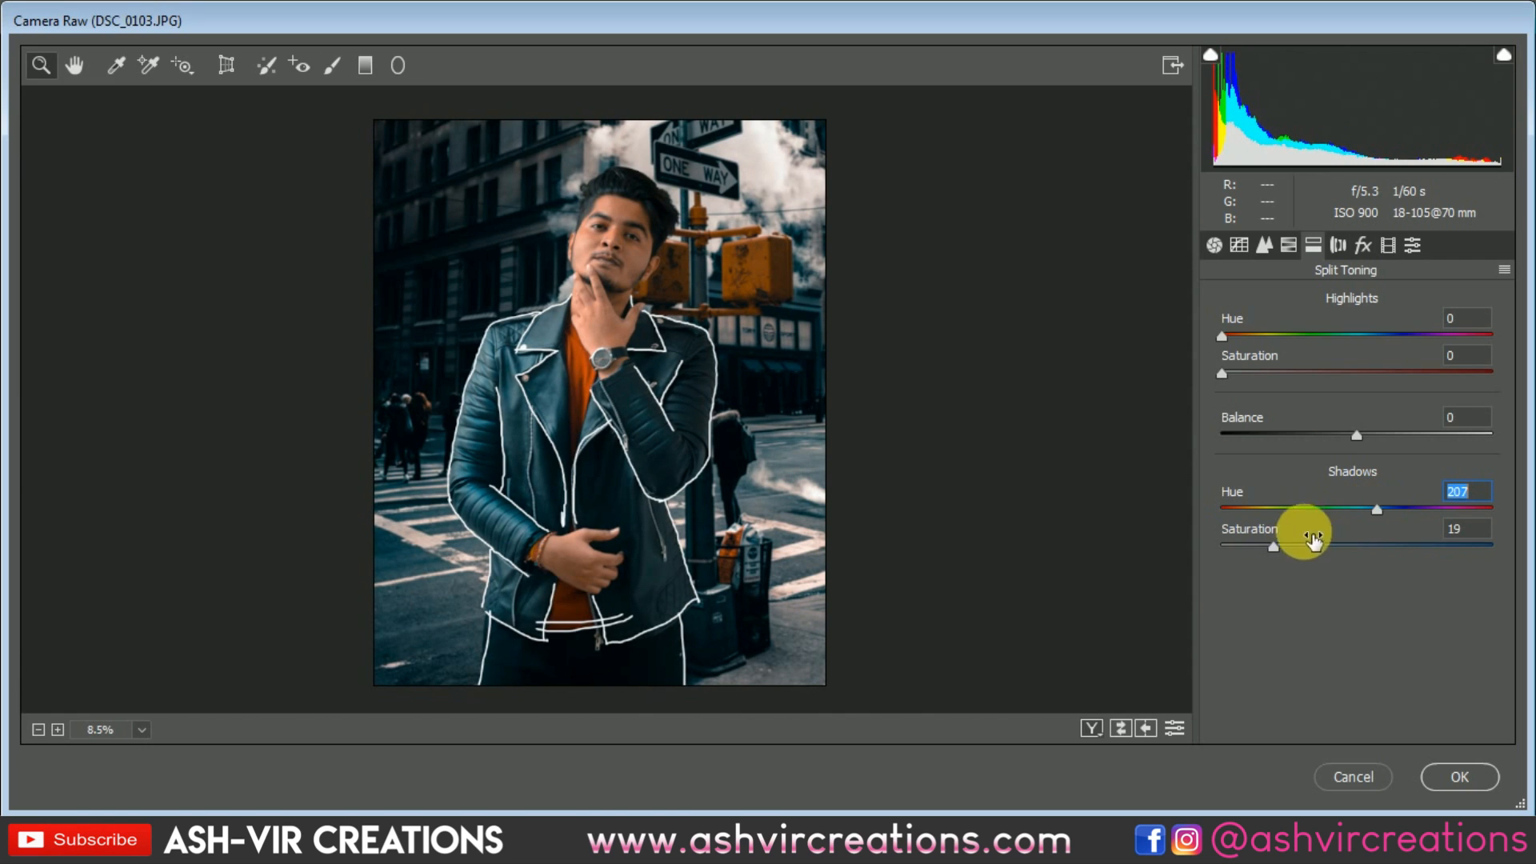
{"action": "mouse_move", "coordinate": [1274, 548]}
{"action": "left_mouse_down"}
{"action": "mouse_move", "coordinate": [1217, 552]}
{"action": "mouse_move", "coordinate": [1260, 557]}
{"action": "left_mouse_up"}
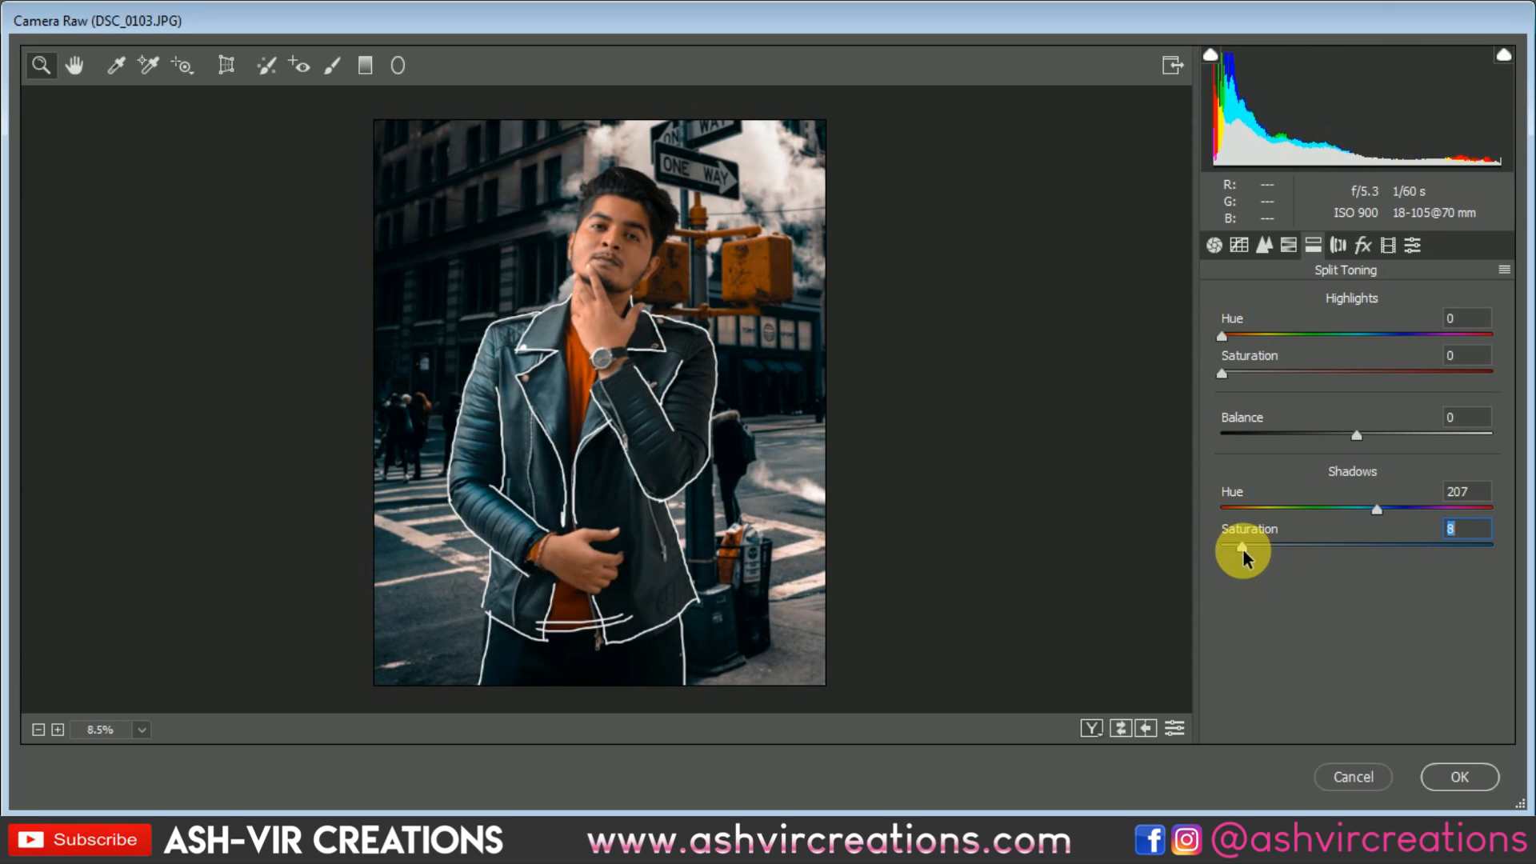
Add a post-crop vignette with Amount -28 and Midpoint 43, and apply the Camera Raw grade.
{"action": "left_click", "coordinate": [1364, 254]}
{"action": "left_click_drag", "start_coordinate": [1356, 535], "coordinate": [1331, 586]}
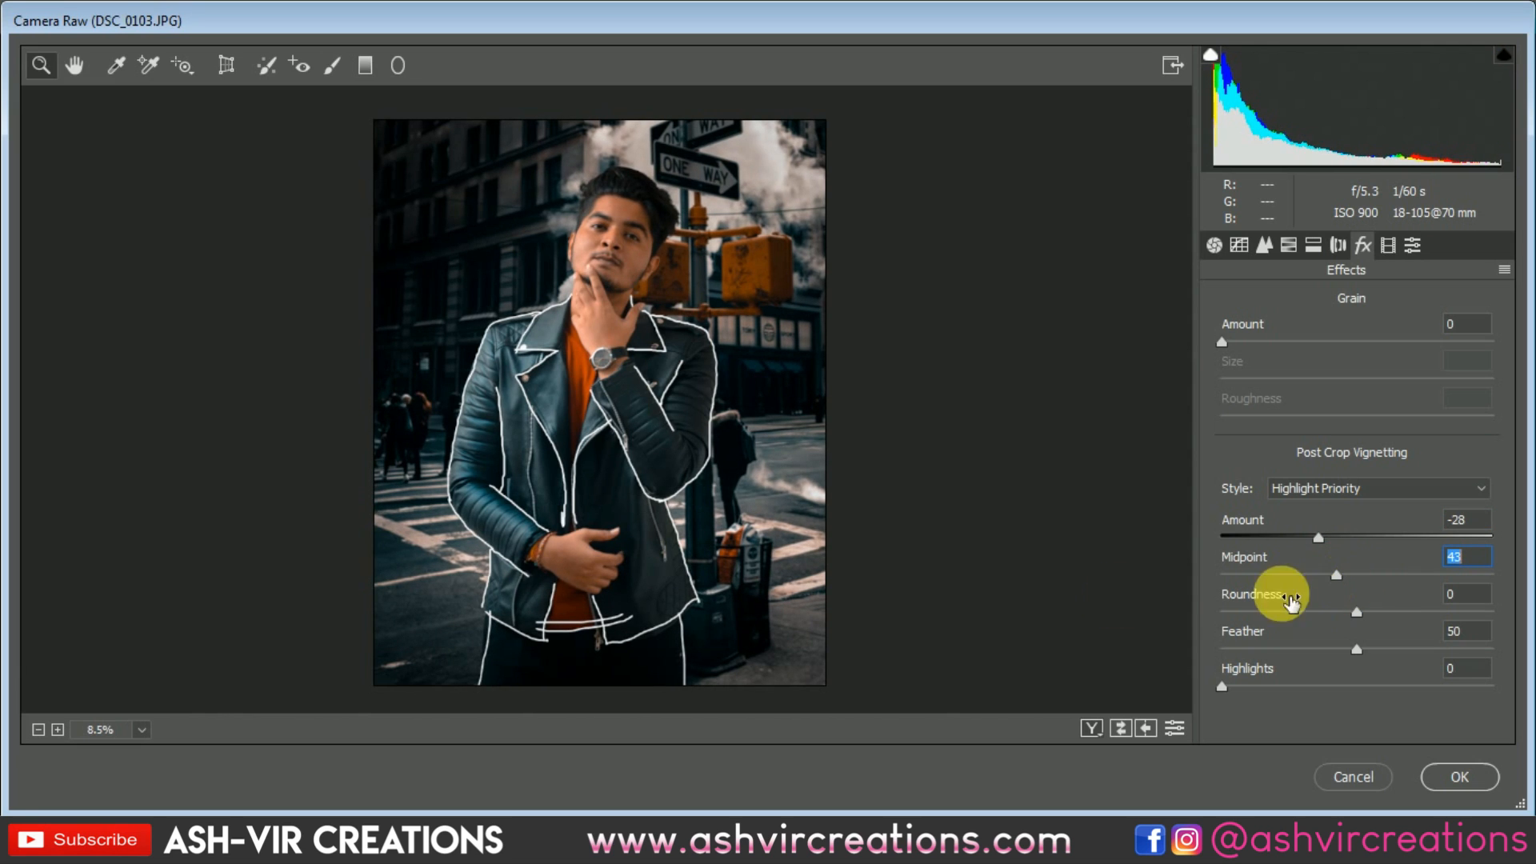
{"action": "left_click", "coordinate": [1451, 780]}
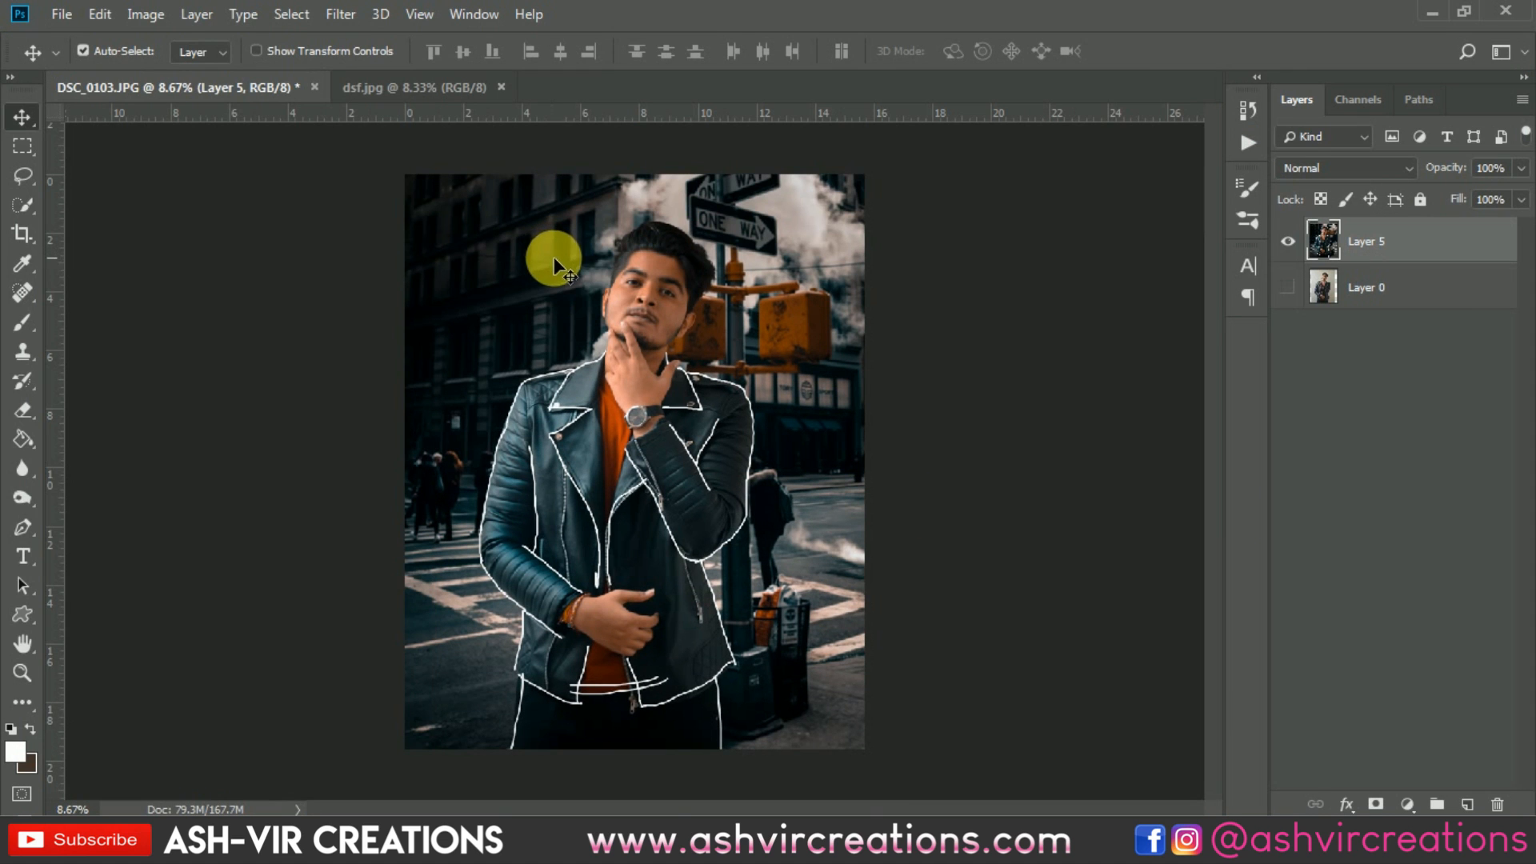
Inspect the graded jacket and face up close, and activate the Mixer Brush for retouching the man's skin.
{"action": "scroll", "coordinate": [559, 667], "scroll_direction": "up", "scroll_amount": 3}
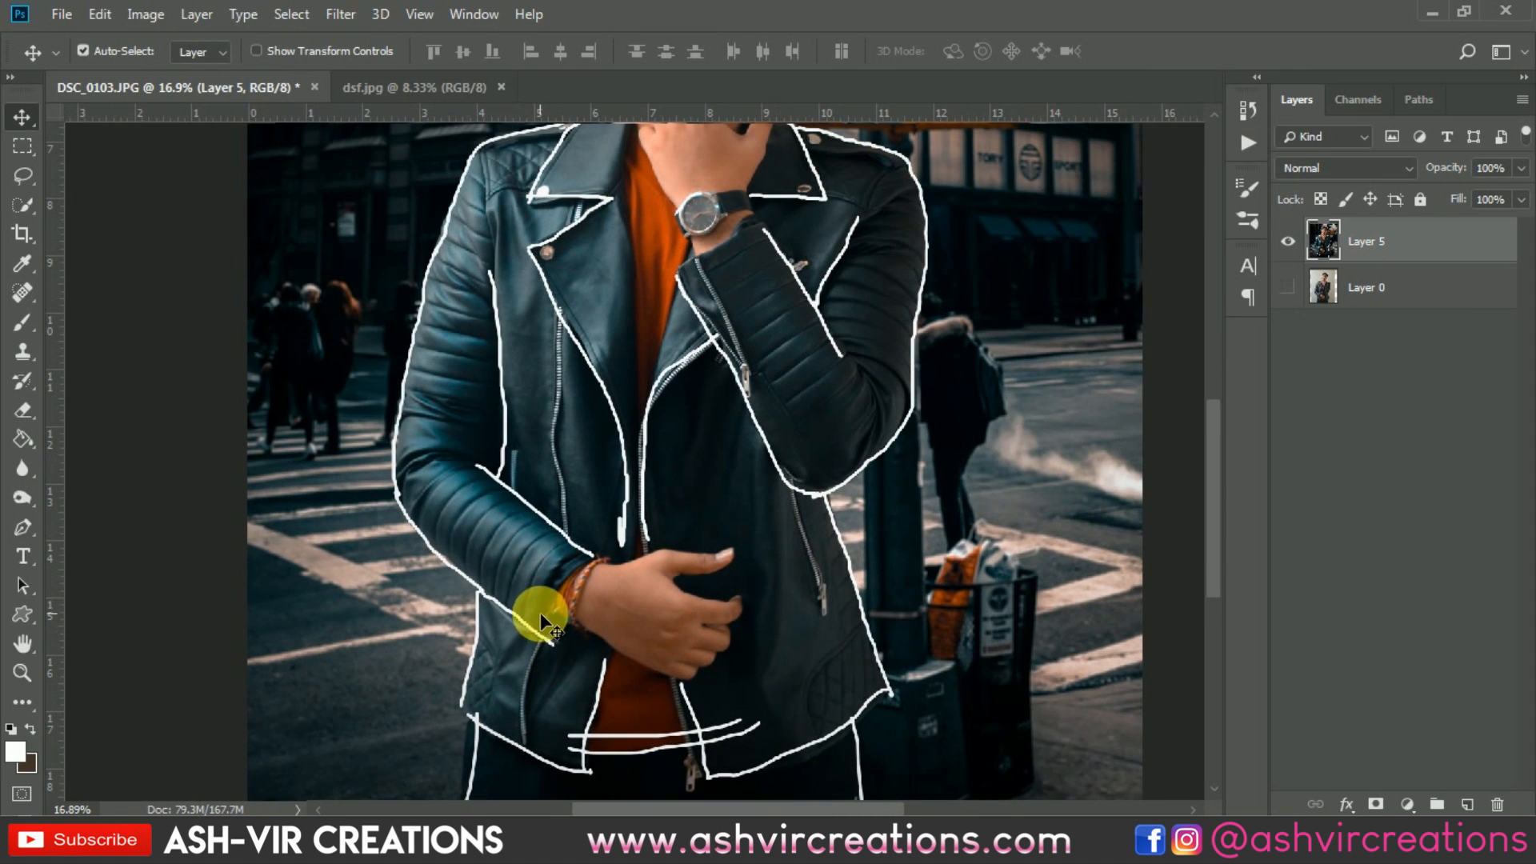
{"action": "scroll", "coordinate": [539, 598], "scroll_direction": "down", "scroll_amount": 3}
{"action": "scroll", "coordinate": [595, 341], "scroll_direction": "up", "scroll_amount": 5}
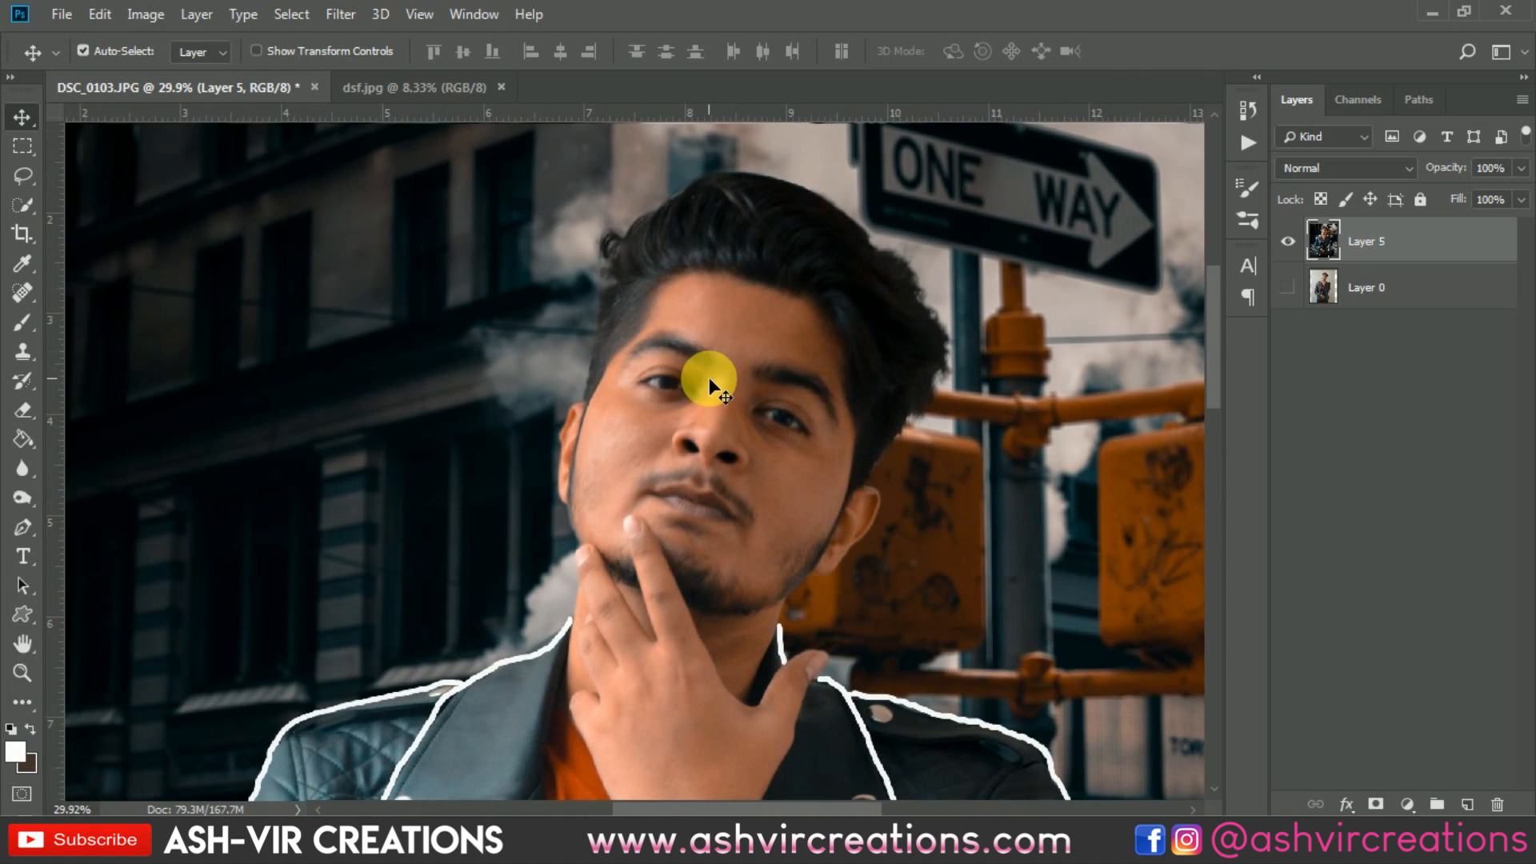
{"action": "scroll", "coordinate": [709, 377], "scroll_direction": "down", "scroll_amount": 3}
{"action": "scroll", "coordinate": [709, 376], "scroll_direction": "up", "scroll_amount": 3}
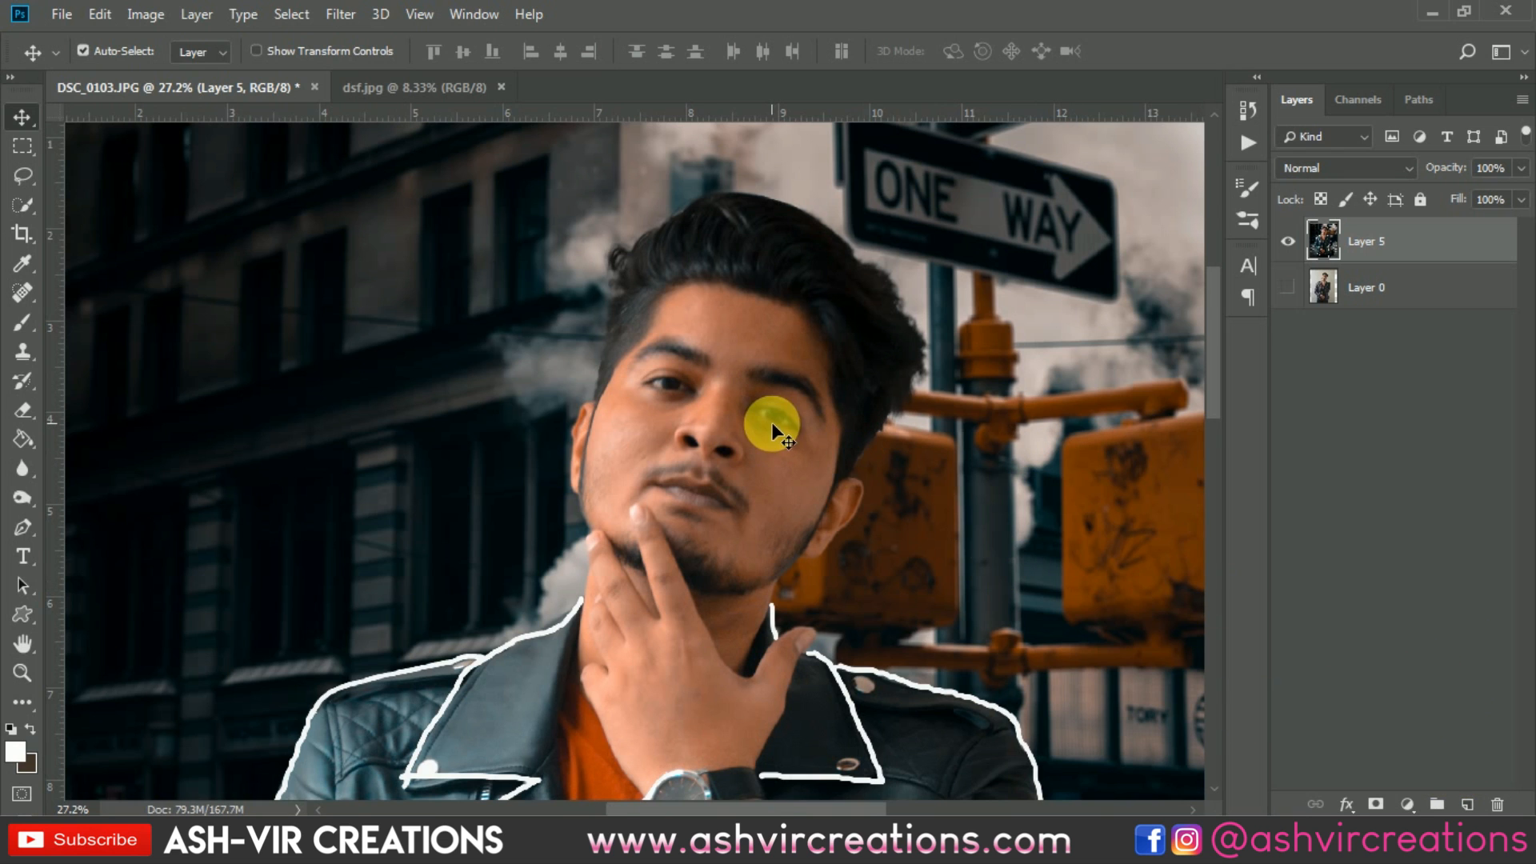
{"action": "scroll", "coordinate": [696, 432], "scroll_direction": "up", "scroll_amount": 2}
{"action": "left_click", "coordinate": [32, 321]}
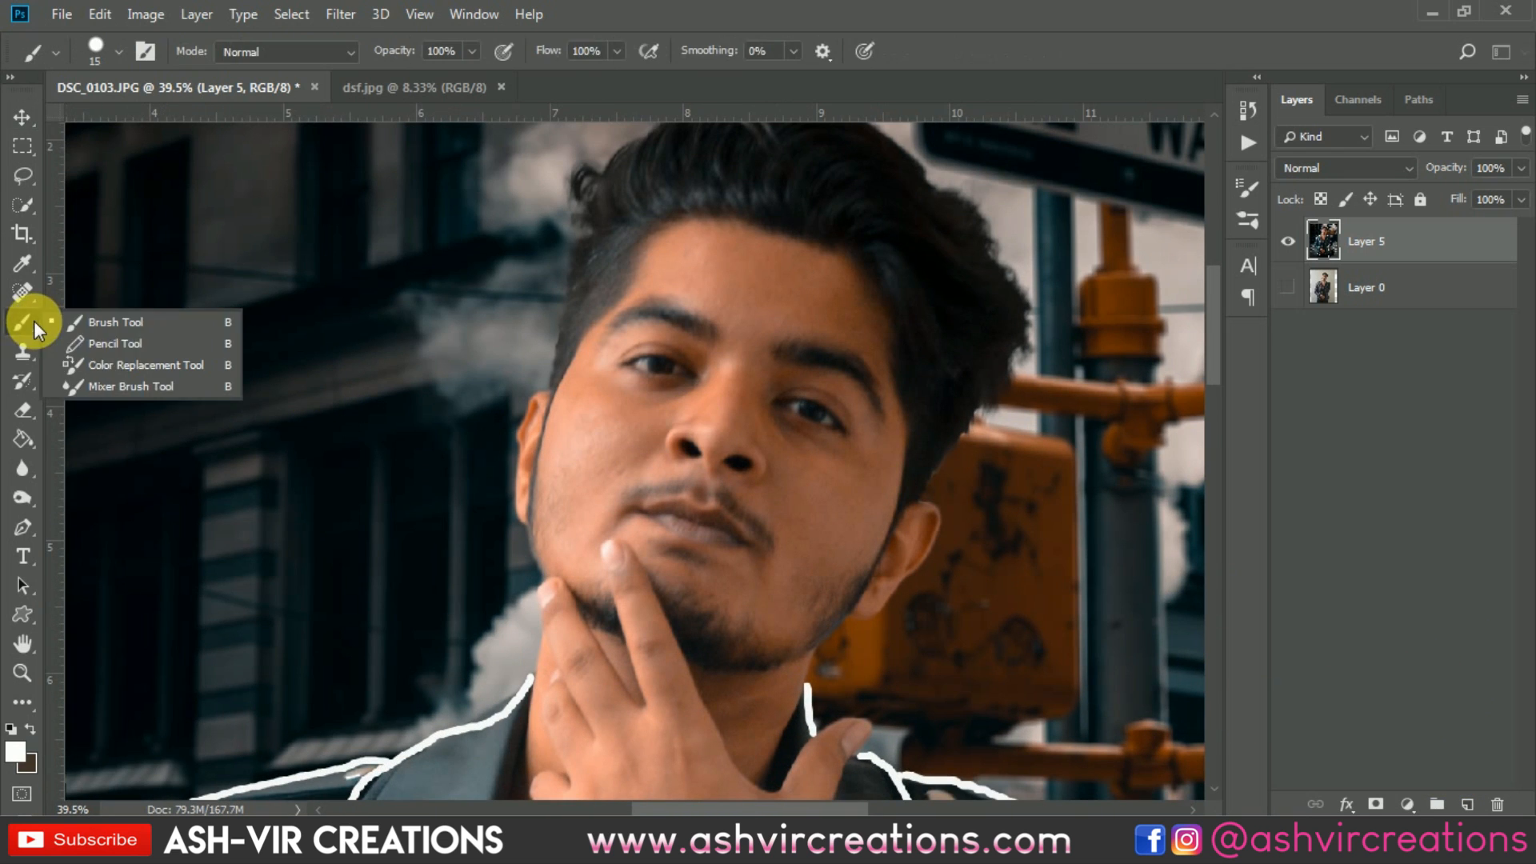
{"action": "left_click", "coordinate": [117, 385]}
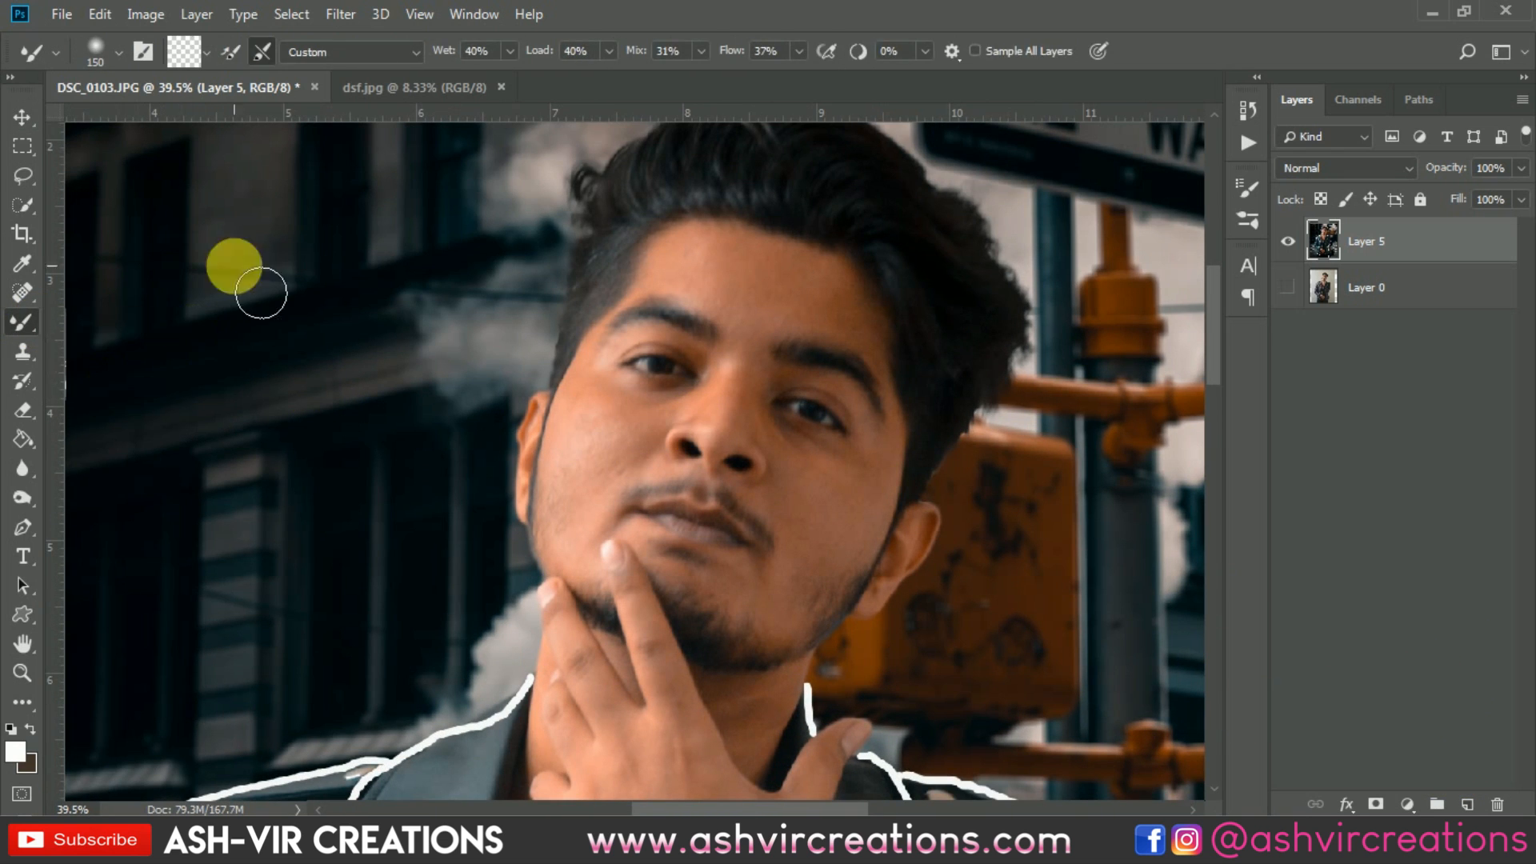
{"action": "left_click", "coordinate": [271, 59]}
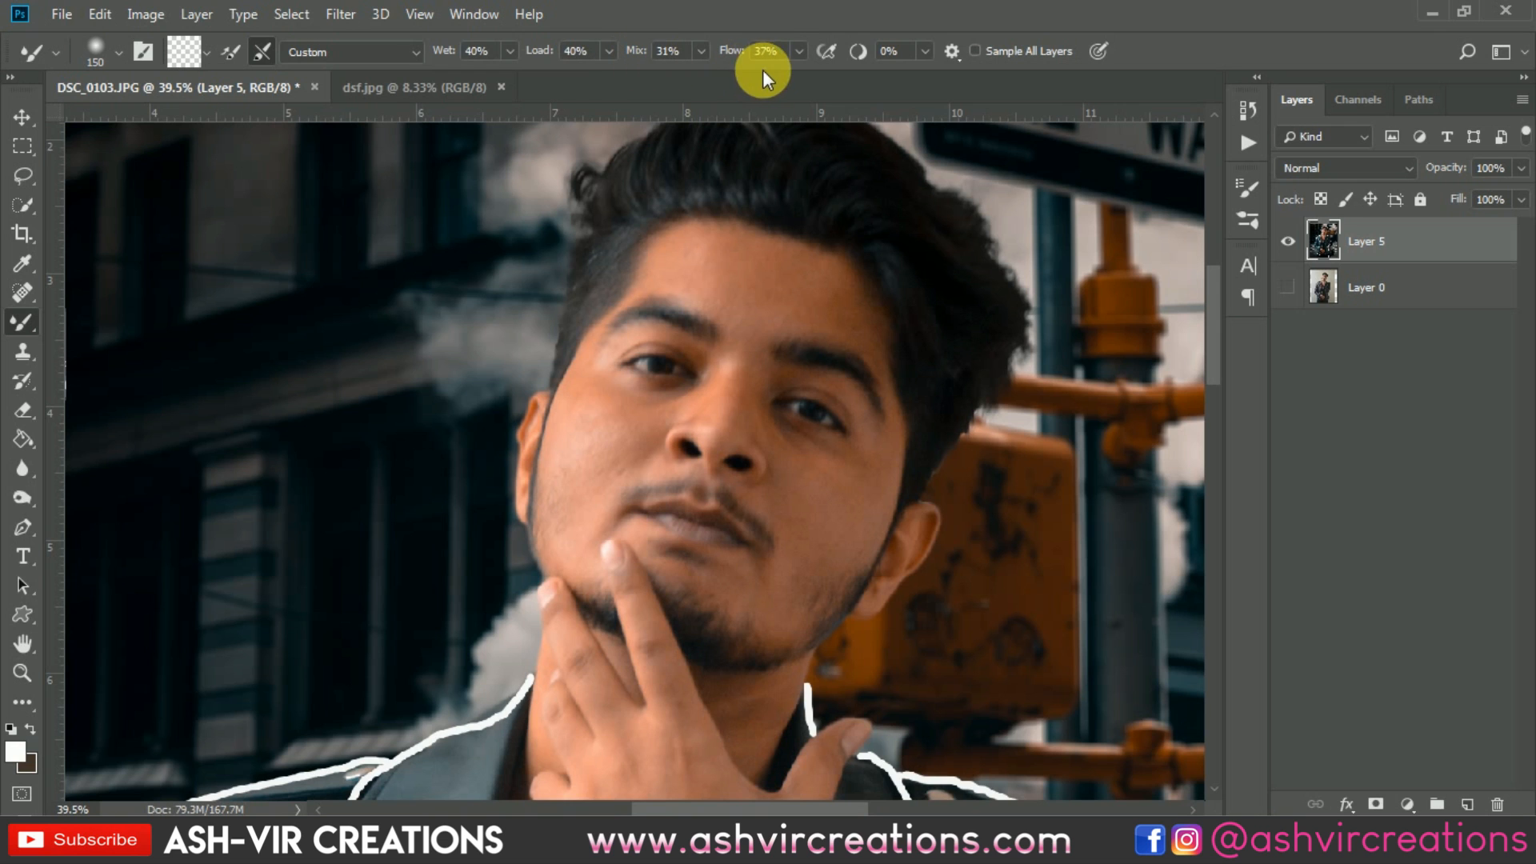
Reduce the Mixer Brush size to 80 and smooth the skin on the man's forehead and cheek.
{"action": "scroll", "coordinate": [713, 319], "scroll_direction": "up", "scroll_amount": 2}
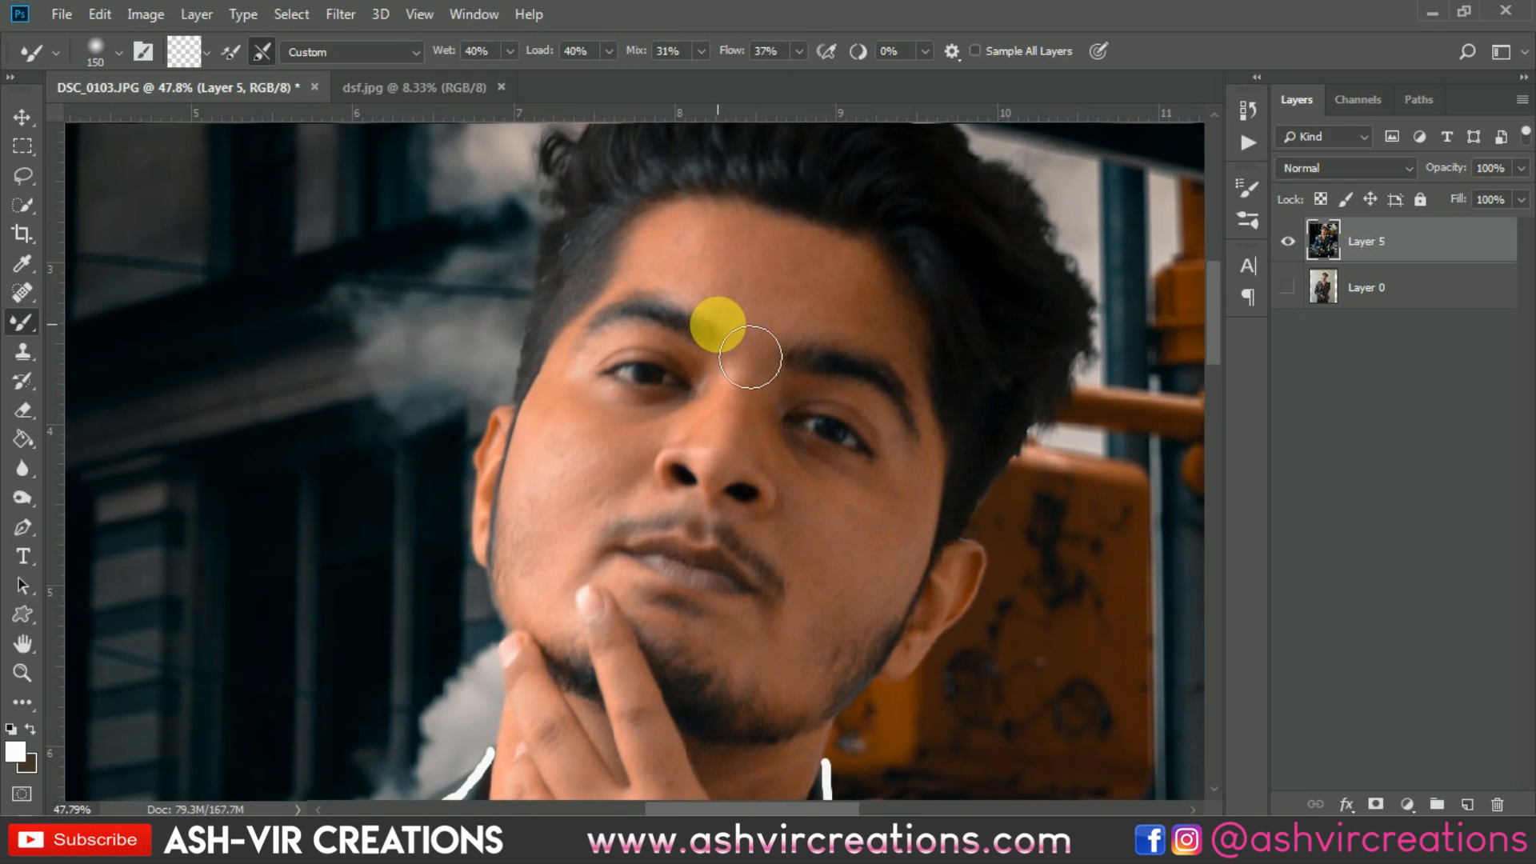
{"action": "key", "text": "bracketleft"}
{"action": "key", "text": "bracketleft"}
{"action": "mouse_move", "coordinate": [788, 305]}
{"action": "left_mouse_down"}
{"action": "mouse_move", "coordinate": [713, 298]}
{"action": "mouse_move", "coordinate": [779, 334]}
{"action": "mouse_move", "coordinate": [760, 296]}
{"action": "mouse_move", "coordinate": [708, 266]}
{"action": "mouse_move", "coordinate": [765, 275]}
{"action": "mouse_move", "coordinate": [765, 320]}
{"action": "mouse_move", "coordinate": [825, 307]}
{"action": "mouse_move", "coordinate": [765, 286]}
{"action": "mouse_move", "coordinate": [831, 297]}
{"action": "mouse_move", "coordinate": [772, 254]}
{"action": "mouse_move", "coordinate": [859, 292]}
{"action": "mouse_move", "coordinate": [819, 334]}
{"action": "mouse_move", "coordinate": [878, 330]}
{"action": "mouse_move", "coordinate": [835, 333]}
{"action": "mouse_move", "coordinate": [875, 350]}
{"action": "mouse_move", "coordinate": [899, 320]}
{"action": "mouse_move", "coordinate": [884, 295]}
{"action": "mouse_move", "coordinate": [929, 388]}
{"action": "mouse_move", "coordinate": [905, 343]}
{"action": "mouse_move", "coordinate": [835, 295]}
{"action": "mouse_move", "coordinate": [895, 358]}
{"action": "mouse_move", "coordinate": [876, 285]}
{"action": "mouse_move", "coordinate": [907, 338]}
{"action": "mouse_move", "coordinate": [880, 293]}
{"action": "mouse_move", "coordinate": [881, 335]}
{"action": "mouse_move", "coordinate": [845, 296]}
{"action": "mouse_move", "coordinate": [723, 260]}
{"action": "mouse_move", "coordinate": [690, 261]}
{"action": "mouse_move", "coordinate": [725, 261]}
{"action": "mouse_move", "coordinate": [737, 306]}
{"action": "mouse_move", "coordinate": [682, 295]}
{"action": "mouse_move", "coordinate": [687, 252]}
{"action": "mouse_move", "coordinate": [691, 280]}
{"action": "mouse_move", "coordinate": [728, 243]}
{"action": "mouse_move", "coordinate": [701, 248]}
{"action": "mouse_move", "coordinate": [698, 266]}
{"action": "mouse_move", "coordinate": [742, 253]}
{"action": "mouse_move", "coordinate": [714, 257]}
{"action": "mouse_move", "coordinate": [806, 296]}
{"action": "mouse_move", "coordinate": [830, 282]}
{"action": "mouse_move", "coordinate": [845, 317]}
{"action": "mouse_move", "coordinate": [790, 347]}
{"action": "mouse_move", "coordinate": [855, 327]}
{"action": "mouse_move", "coordinate": [834, 308]}
{"action": "mouse_move", "coordinate": [784, 306]}
{"action": "mouse_move", "coordinate": [836, 294]}
{"action": "mouse_move", "coordinate": [761, 249]}
{"action": "mouse_move", "coordinate": [771, 324]}
{"action": "mouse_move", "coordinate": [672, 448]}
{"action": "mouse_move", "coordinate": [621, 449]}
{"action": "mouse_move", "coordinate": [676, 444]}
{"action": "mouse_move", "coordinate": [601, 422]}
{"action": "mouse_move", "coordinate": [695, 434]}
{"action": "mouse_move", "coordinate": [696, 453]}
{"action": "mouse_move", "coordinate": [683, 445]}
{"action": "mouse_move", "coordinate": [607, 512]}
{"action": "mouse_move", "coordinate": [589, 457]}
{"action": "mouse_move", "coordinate": [621, 504]}
{"action": "mouse_move", "coordinate": [560, 494]}
{"action": "mouse_move", "coordinate": [576, 548]}
{"action": "mouse_move", "coordinate": [561, 500]}
{"action": "mouse_move", "coordinate": [610, 541]}
{"action": "mouse_move", "coordinate": [626, 509]}
{"action": "mouse_move", "coordinate": [569, 445]}
{"action": "mouse_move", "coordinate": [586, 449]}
{"action": "mouse_move", "coordinate": [579, 422]}
{"action": "mouse_move", "coordinate": [632, 453]}
{"action": "mouse_move", "coordinate": [597, 449]}
{"action": "mouse_move", "coordinate": [594, 521]}
{"action": "mouse_move", "coordinate": [733, 509]}
{"action": "mouse_move", "coordinate": [726, 448]}
{"action": "mouse_move", "coordinate": [750, 383]}
{"action": "mouse_move", "coordinate": [763, 437]}
{"action": "mouse_move", "coordinate": [773, 410]}
{"action": "mouse_move", "coordinate": [839, 512]}
{"action": "mouse_move", "coordinate": [822, 486]}
{"action": "mouse_move", "coordinate": [881, 525]}
{"action": "mouse_move", "coordinate": [908, 507]}
{"action": "mouse_move", "coordinate": [915, 592]}
{"action": "mouse_move", "coordinate": [915, 557]}
{"action": "mouse_move", "coordinate": [836, 522]}
{"action": "mouse_move", "coordinate": [778, 435]}
{"action": "mouse_move", "coordinate": [855, 541]}
{"action": "left_mouse_up"}
{"action": "key", "text": "bracketleft"}
{"action": "key", "text": "bracketright"}
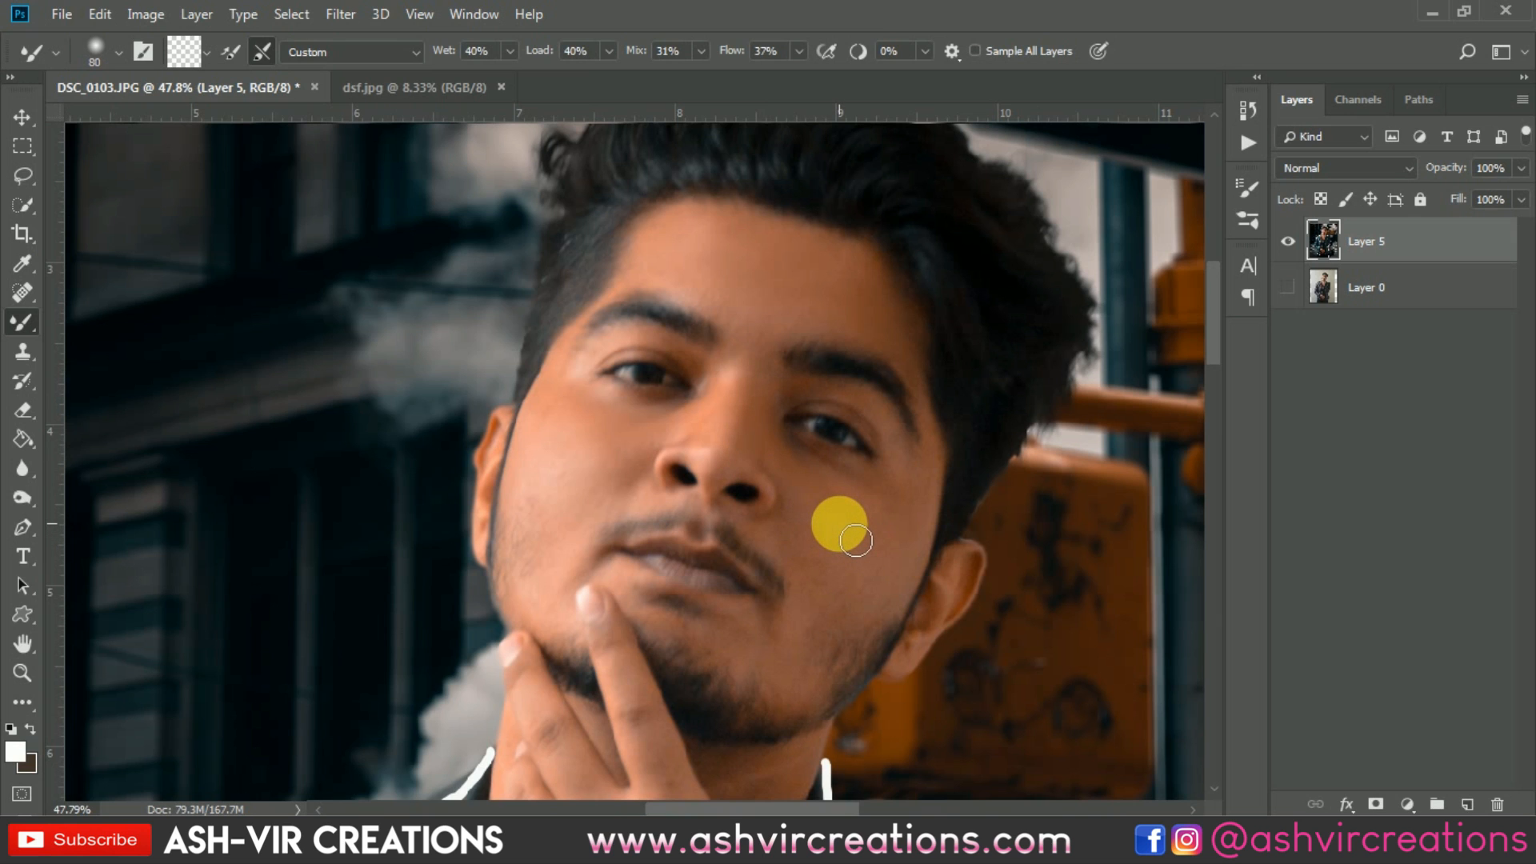
Smooth the skin on the man's cheeks beside the nose and mouth with the Mixer Brush.
{"action": "scroll", "coordinate": [830, 524], "scroll_direction": "up", "scroll_amount": 2}
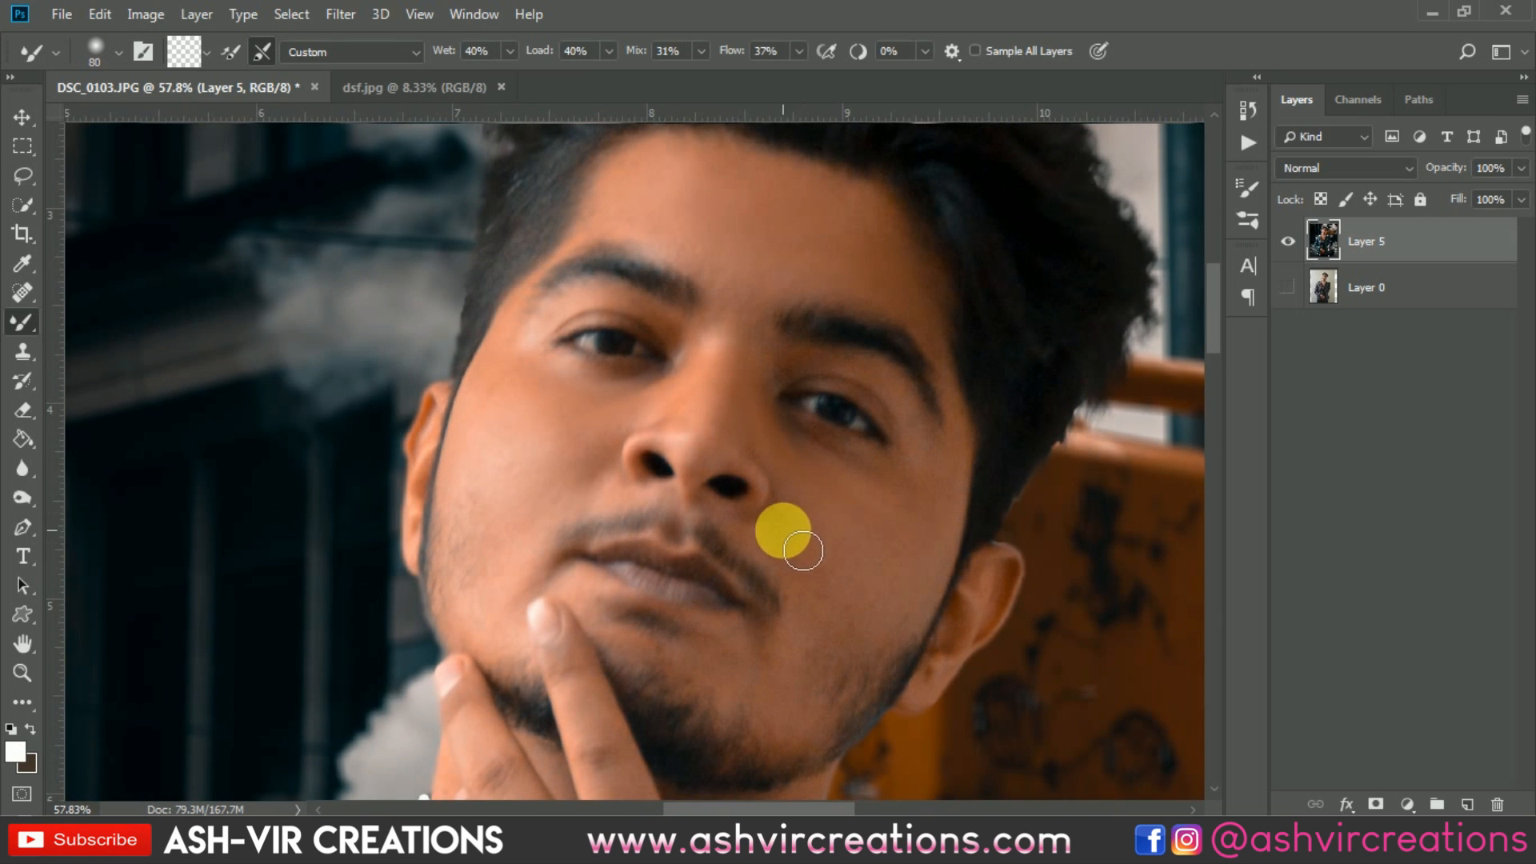
{"action": "mouse_move", "coordinate": [803, 551]}
{"action": "left_mouse_down"}
{"action": "mouse_move", "coordinate": [815, 510]}
{"action": "mouse_move", "coordinate": [856, 597]}
{"action": "mouse_move", "coordinate": [832, 587]}
{"action": "mouse_move", "coordinate": [837, 663]}
{"action": "mouse_move", "coordinate": [870, 620]}
{"action": "mouse_move", "coordinate": [853, 655]}
{"action": "mouse_move", "coordinate": [919, 605]}
{"action": "mouse_move", "coordinate": [859, 635]}
{"action": "mouse_move", "coordinate": [878, 577]}
{"action": "mouse_move", "coordinate": [843, 558]}
{"action": "mouse_move", "coordinate": [897, 659]}
{"action": "mouse_move", "coordinate": [836, 696]}
{"action": "mouse_move", "coordinate": [813, 690]}
{"action": "mouse_move", "coordinate": [922, 628]}
{"action": "mouse_move", "coordinate": [811, 662]}
{"action": "mouse_move", "coordinate": [623, 629]}
{"action": "mouse_move", "coordinate": [562, 569]}
{"action": "left_mouse_up"}
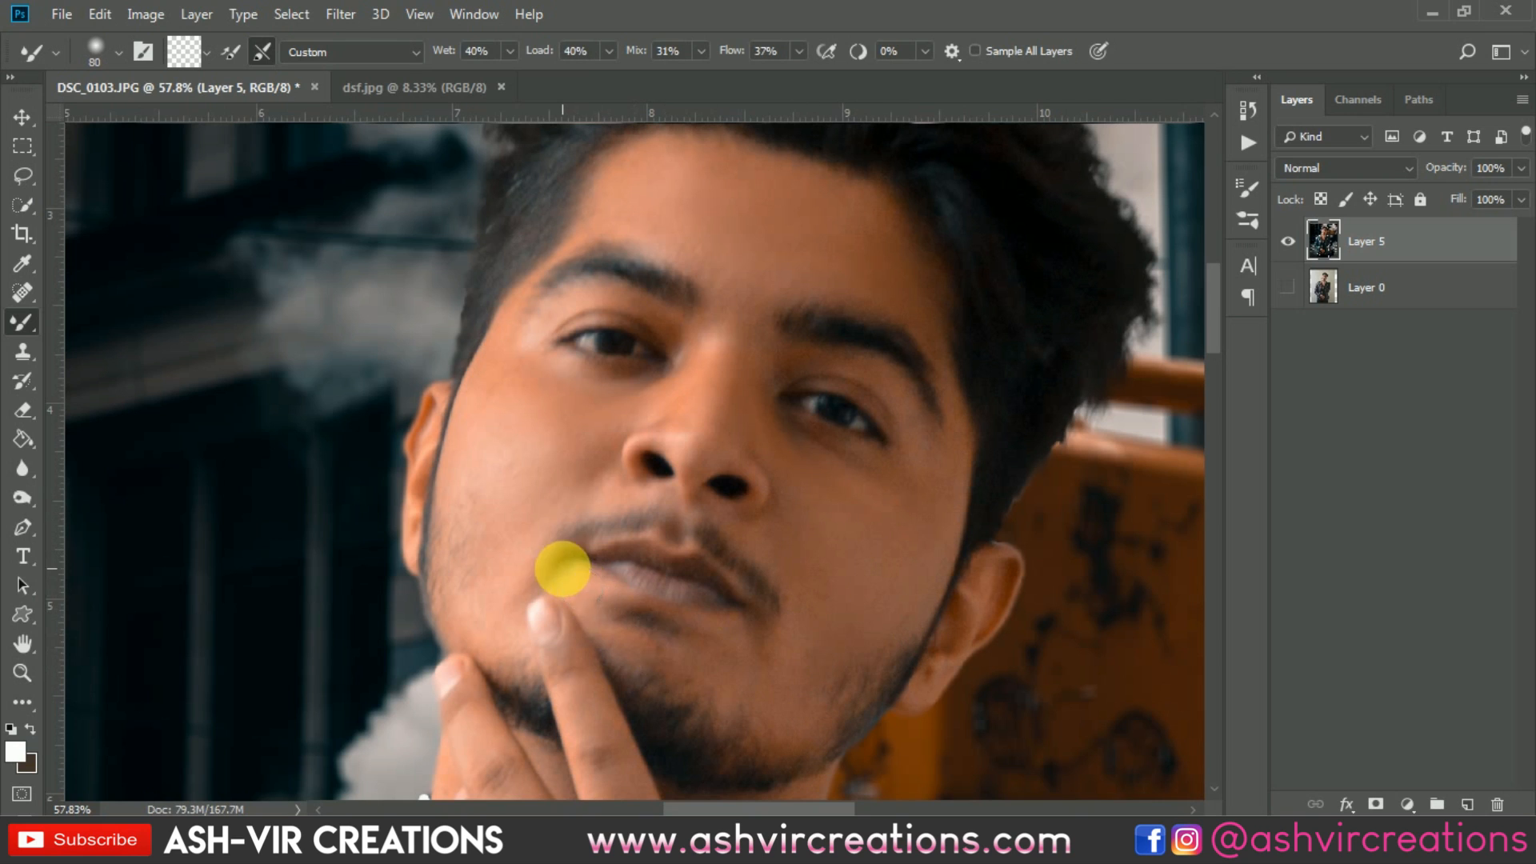
{"action": "scroll", "coordinate": [593, 498], "scroll_direction": "down", "scroll_amount": 5}
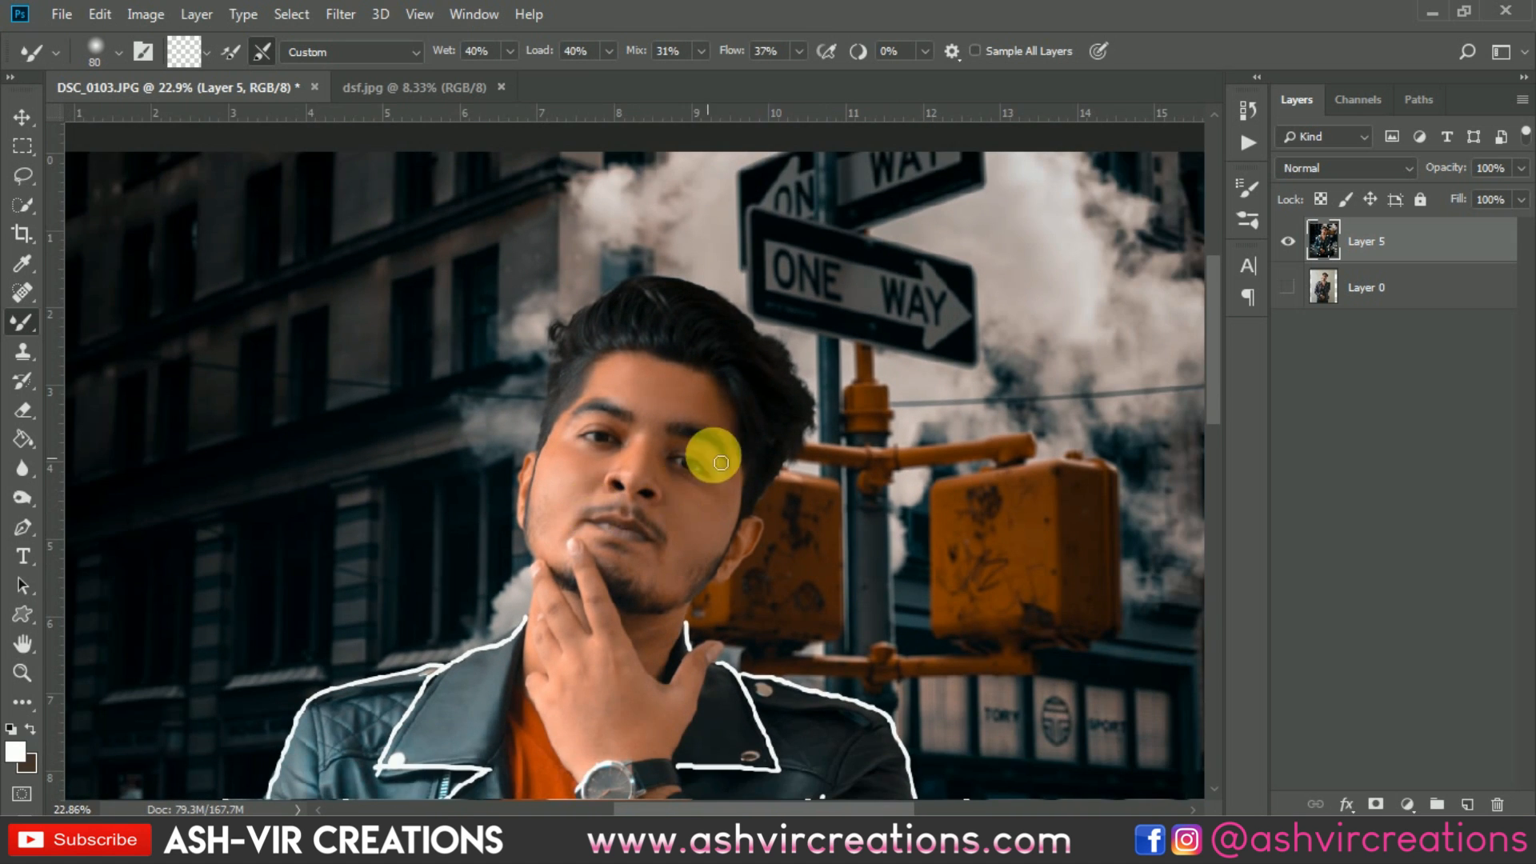
Smooth the skin under and around both of the man's eyes with the Mixer Brush.
{"action": "scroll", "coordinate": [720, 462], "scroll_direction": "up", "scroll_amount": 5}
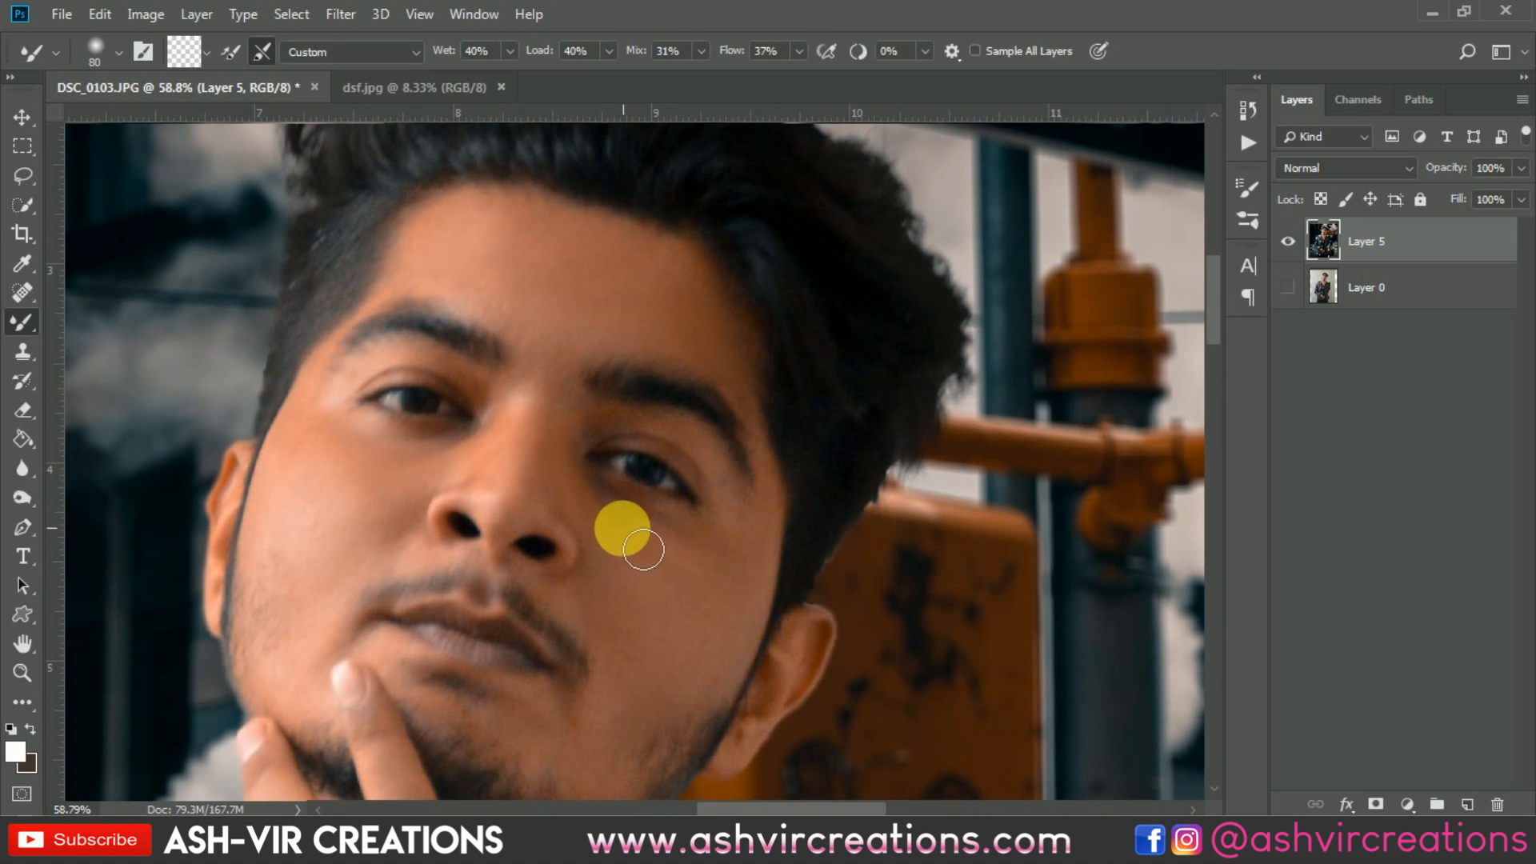
{"action": "mouse_move", "coordinate": [643, 550]}
{"action": "left_mouse_down"}
{"action": "mouse_move", "coordinate": [689, 583]}
{"action": "mouse_move", "coordinate": [733, 579]}
{"action": "mouse_move", "coordinate": [746, 567]}
{"action": "mouse_move", "coordinate": [718, 556]}
{"action": "mouse_move", "coordinate": [742, 493]}
{"action": "mouse_move", "coordinate": [756, 561]}
{"action": "mouse_move", "coordinate": [784, 526]}
{"action": "mouse_move", "coordinate": [772, 570]}
{"action": "mouse_move", "coordinate": [747, 576]}
{"action": "mouse_move", "coordinate": [747, 545]}
{"action": "left_mouse_up"}
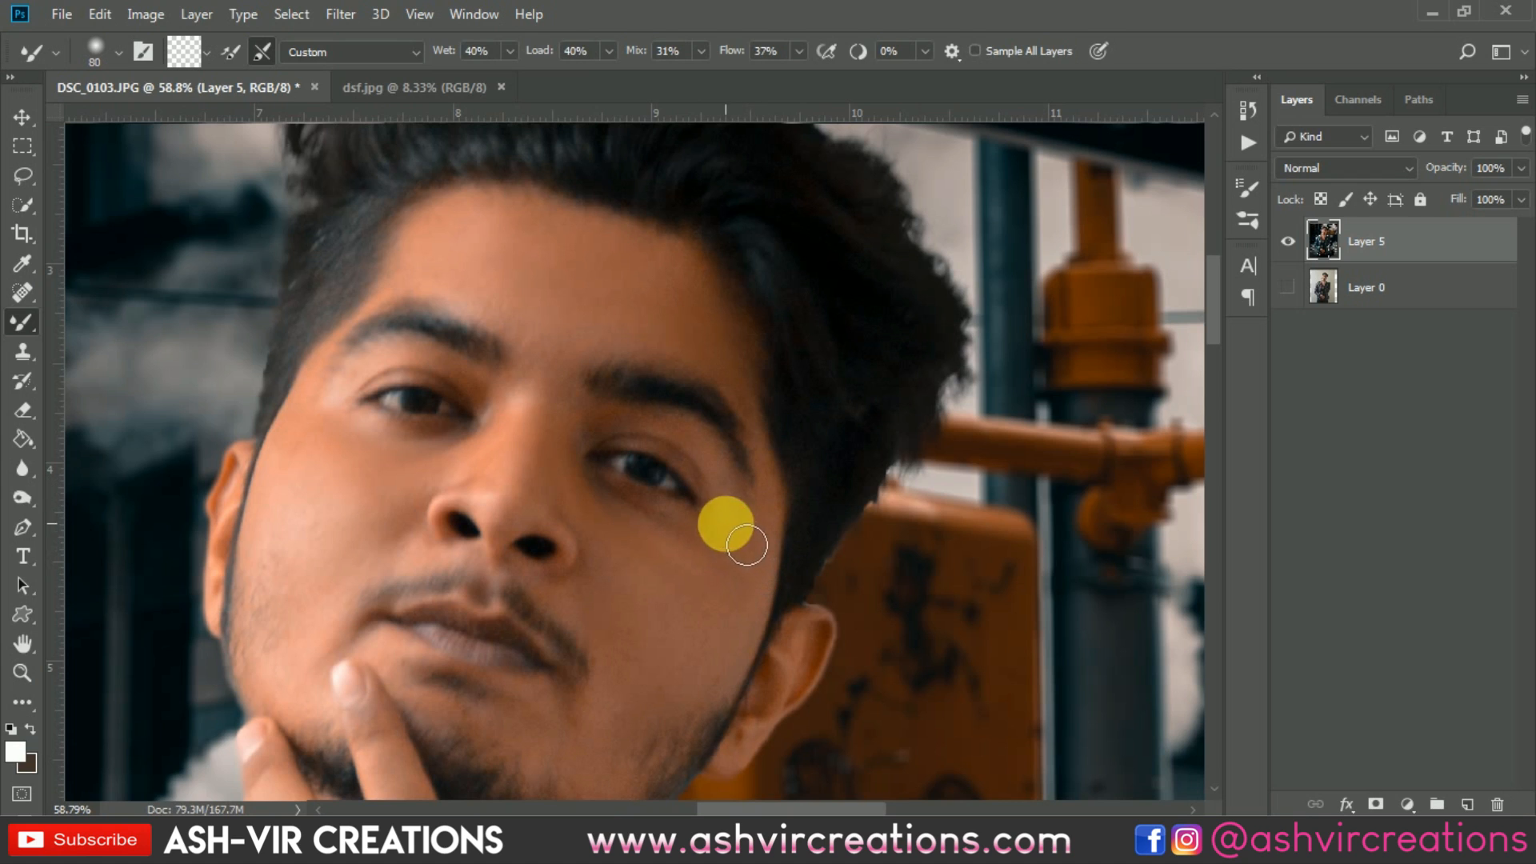
{"action": "mouse_move", "coordinate": [360, 412]}
{"action": "left_mouse_down"}
{"action": "mouse_move", "coordinate": [347, 420]}
{"action": "mouse_move", "coordinate": [374, 403]}
{"action": "mouse_move", "coordinate": [364, 414]}
{"action": "left_mouse_up"}
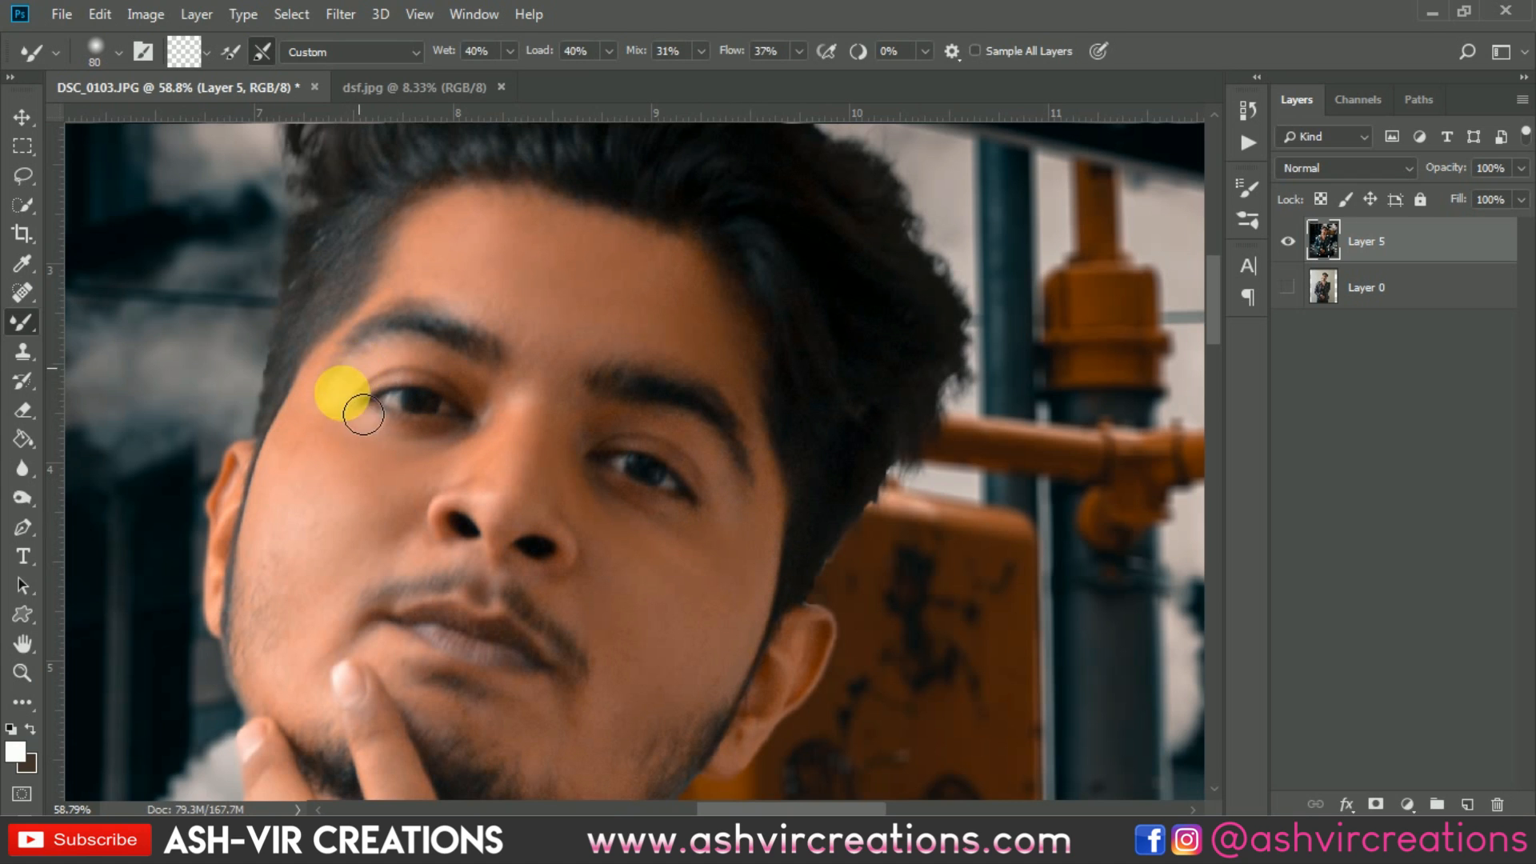
{"action": "scroll", "coordinate": [711, 483], "scroll_direction": "down", "scroll_amount": 2}
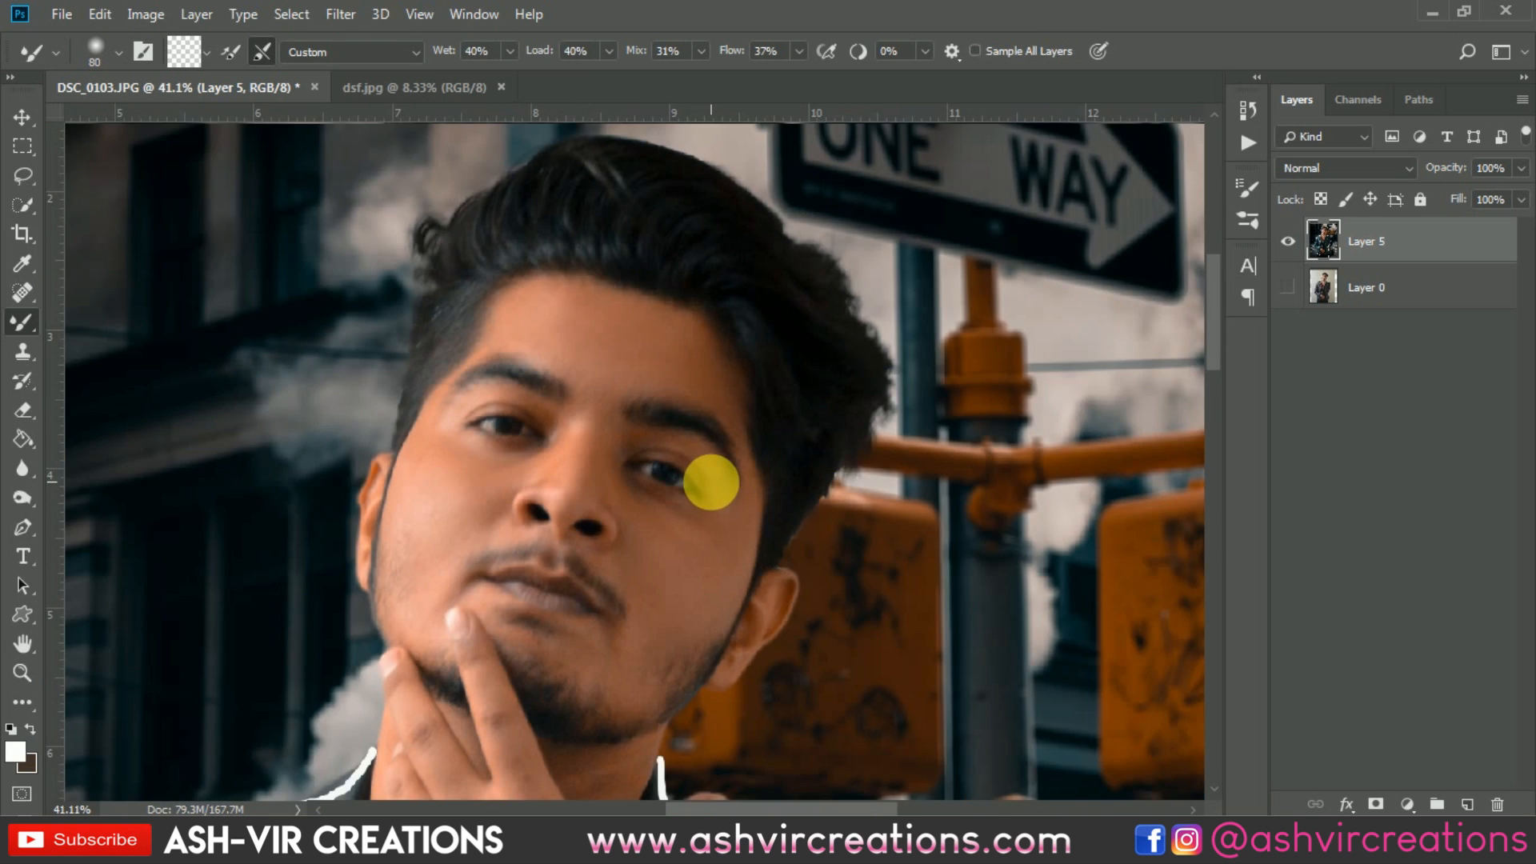
{"action": "scroll", "coordinate": [711, 483], "scroll_direction": "down", "scroll_amount": 2}
{"action": "scroll", "coordinate": [669, 467], "scroll_direction": "up", "scroll_amount": 3}
{"action": "mouse_move", "coordinate": [646, 446]}
{"action": "left_mouse_down"}
{"action": "mouse_move", "coordinate": [616, 348]}
{"action": "mouse_move", "coordinate": [599, 344]}
{"action": "mouse_move", "coordinate": [643, 395]}
{"action": "mouse_move", "coordinate": [571, 338]}
{"action": "mouse_move", "coordinate": [620, 370]}
{"action": "mouse_move", "coordinate": [677, 372]}
{"action": "mouse_move", "coordinate": [634, 399]}
{"action": "mouse_move", "coordinate": [626, 413]}
{"action": "mouse_move", "coordinate": [651, 406]}
{"action": "mouse_move", "coordinate": [643, 438]}
{"action": "mouse_move", "coordinate": [728, 453]}
{"action": "mouse_move", "coordinate": [848, 428]}
{"action": "left_mouse_up"}
{"action": "scroll", "coordinate": [848, 428], "scroll_direction": "down", "scroll_amount": 2}
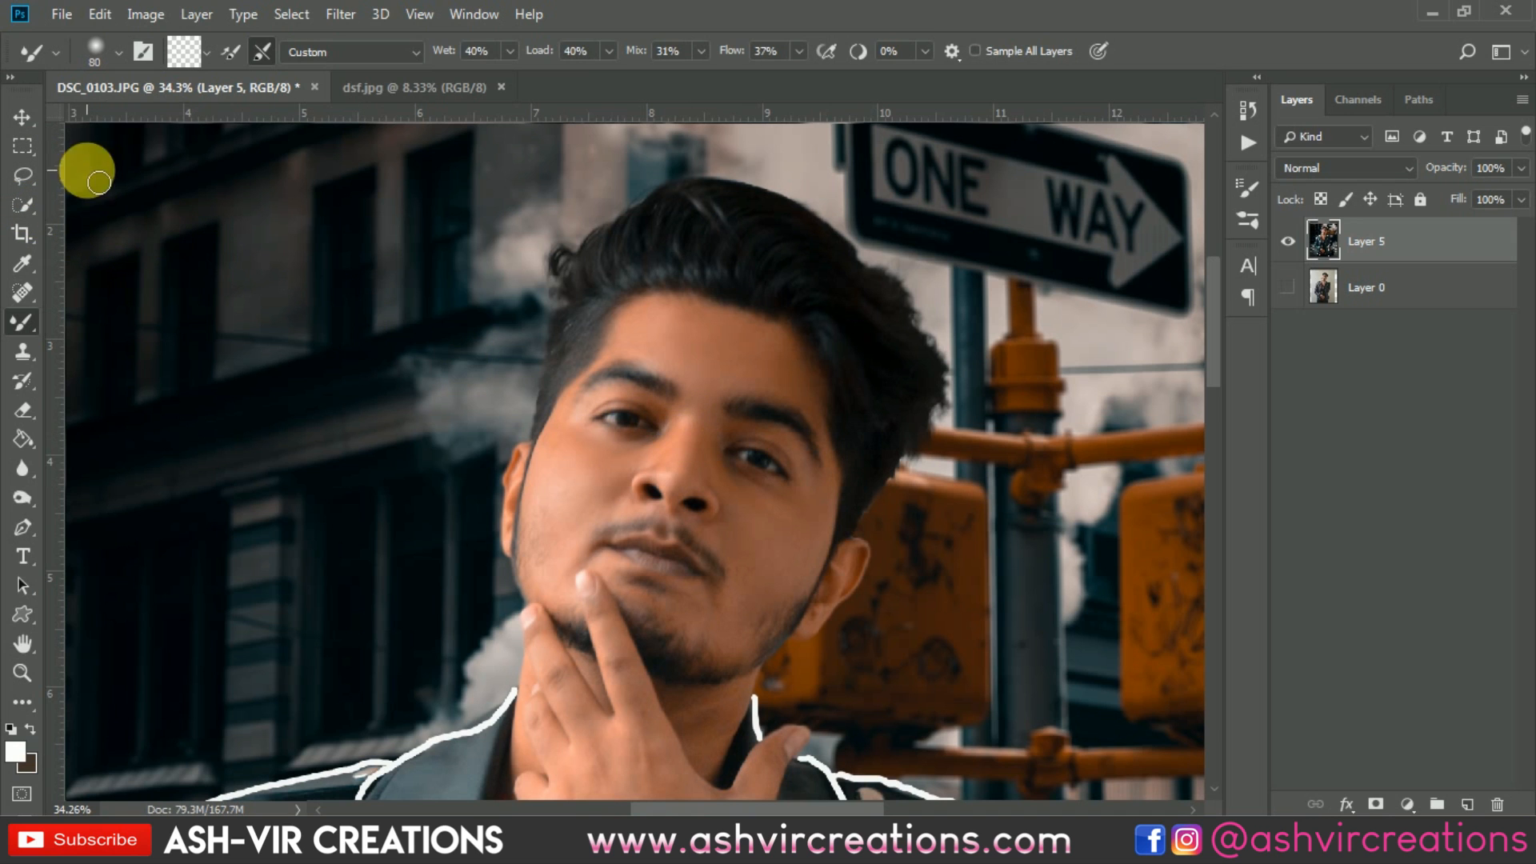
Create a new layer above Layer 5 and make a rectangular selection covering the whole canvas.
{"action": "left_click", "coordinate": [30, 114]}
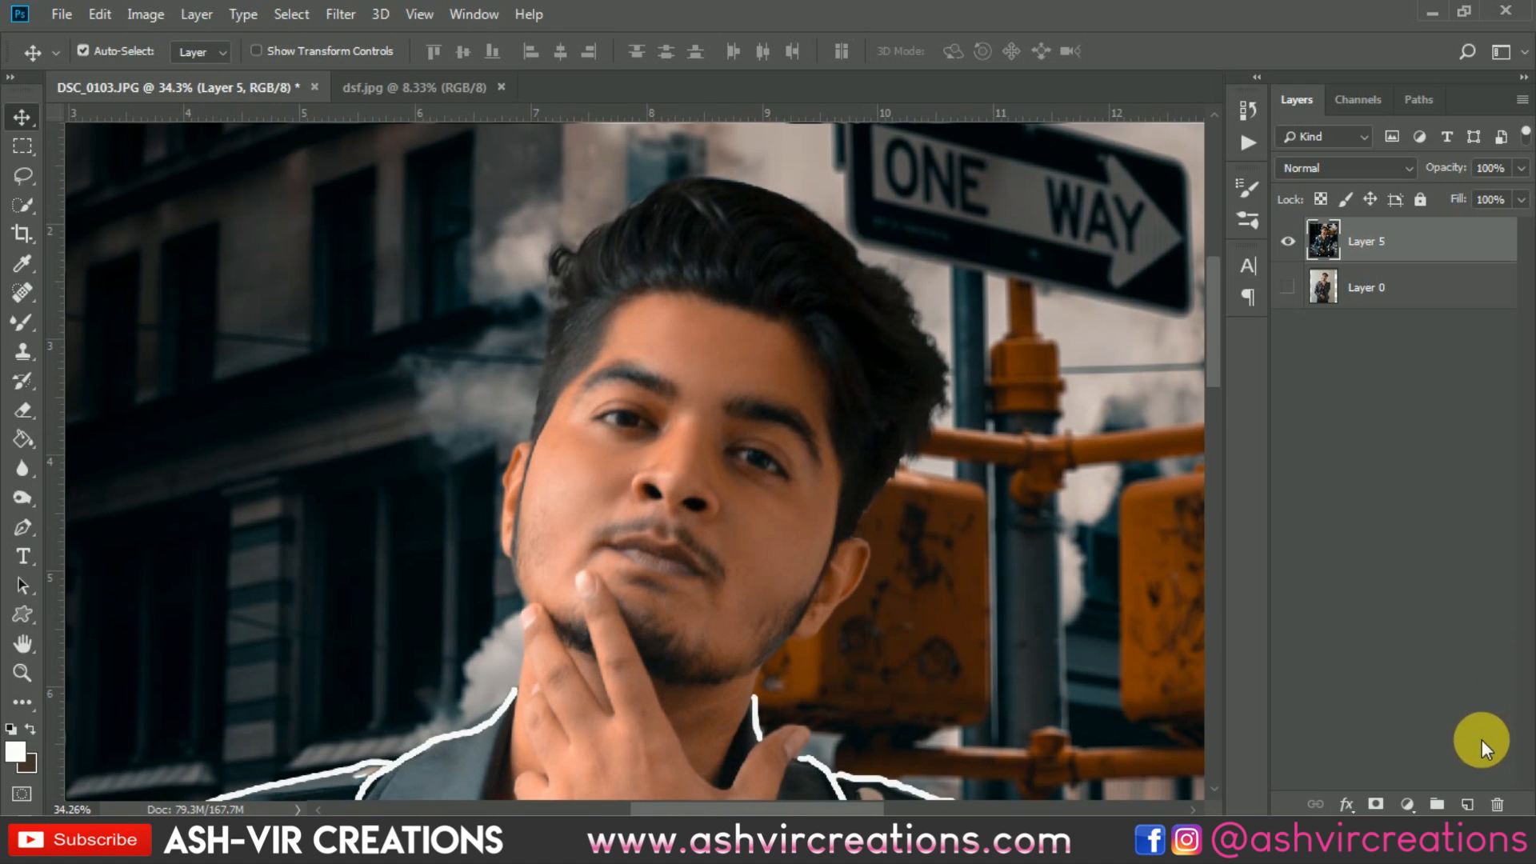
{"action": "left_click", "coordinate": [1469, 807]}
{"action": "scroll", "coordinate": [756, 351], "scroll_direction": "down", "scroll_amount": 2}
{"action": "left_click", "coordinate": [24, 147]}
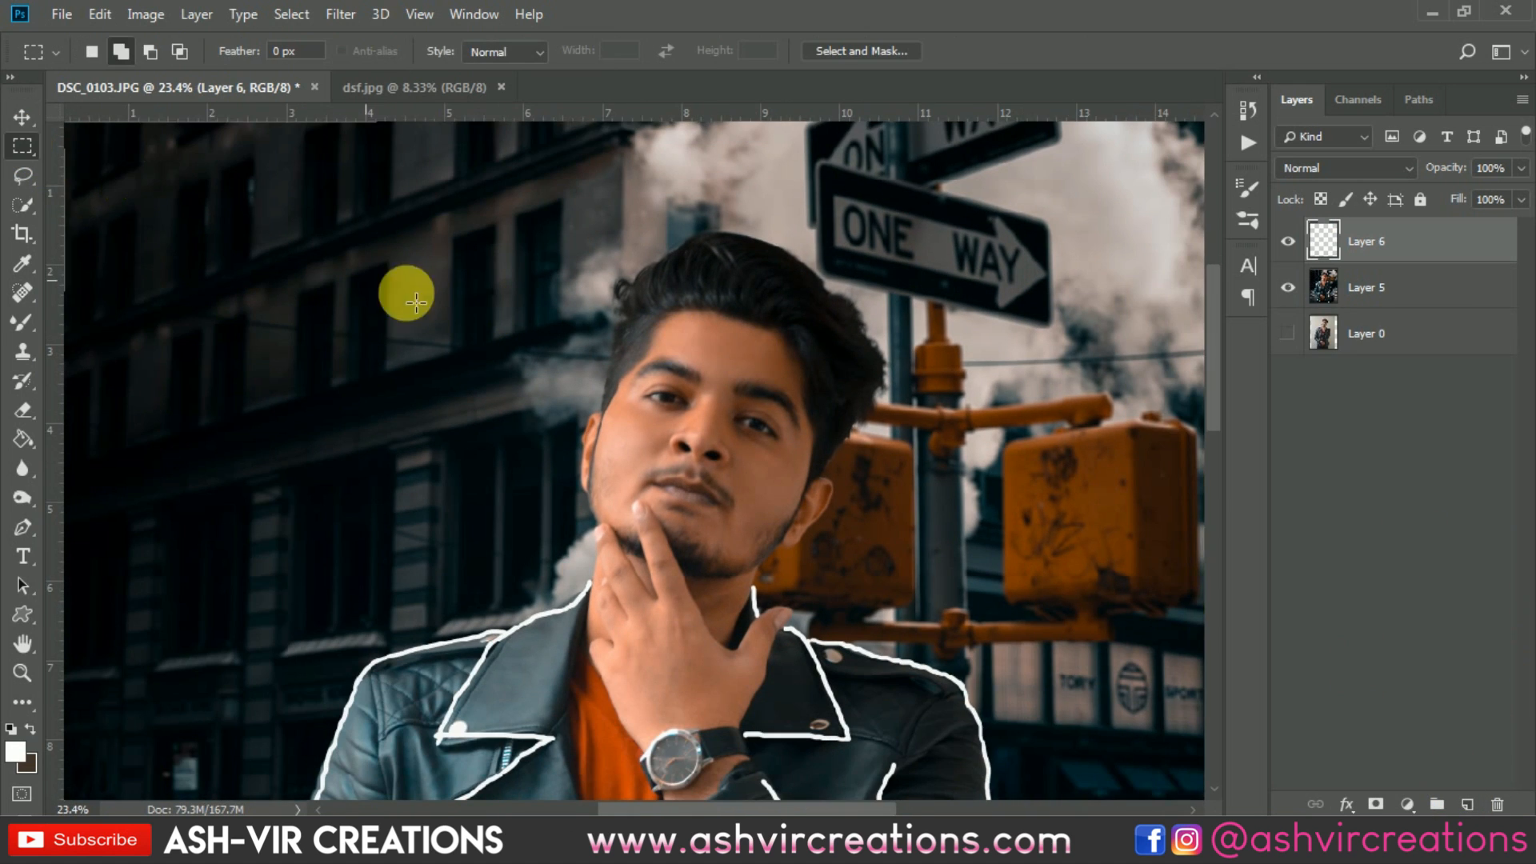
{"action": "scroll", "coordinate": [416, 300], "scroll_direction": "down", "scroll_amount": 1}
{"action": "scroll", "coordinate": [480, 344], "scroll_direction": "down", "scroll_amount": 2}
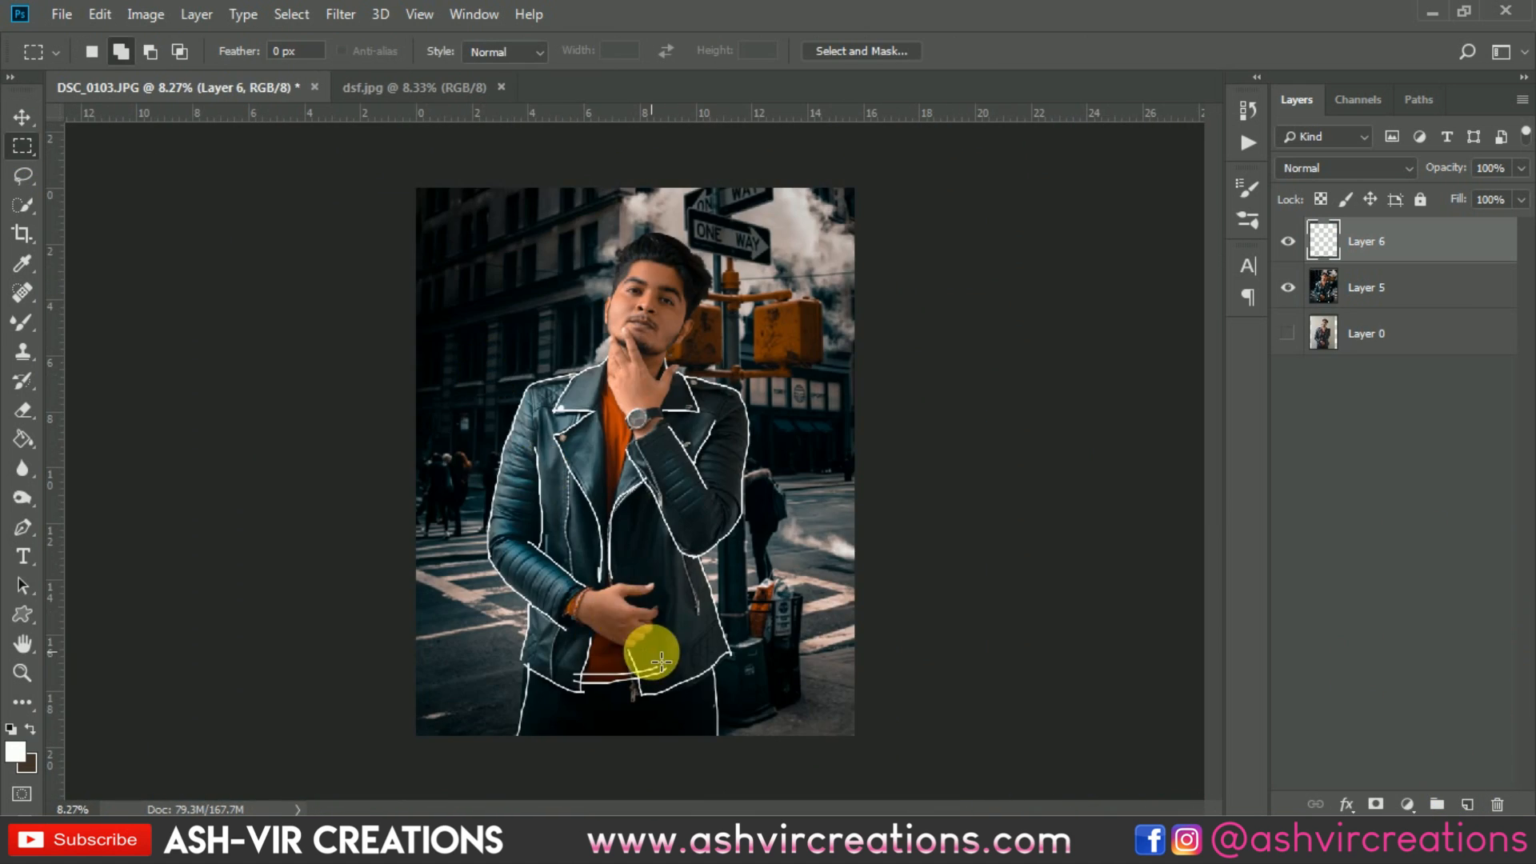
{"action": "scroll", "coordinate": [645, 651], "scroll_direction": "up", "scroll_amount": 1}
{"action": "scroll", "coordinate": [488, 336], "scroll_direction": "down", "scroll_amount": 1}
{"action": "left_click_drag", "start_coordinate": [377, 144], "coordinate": [1018, 798]}
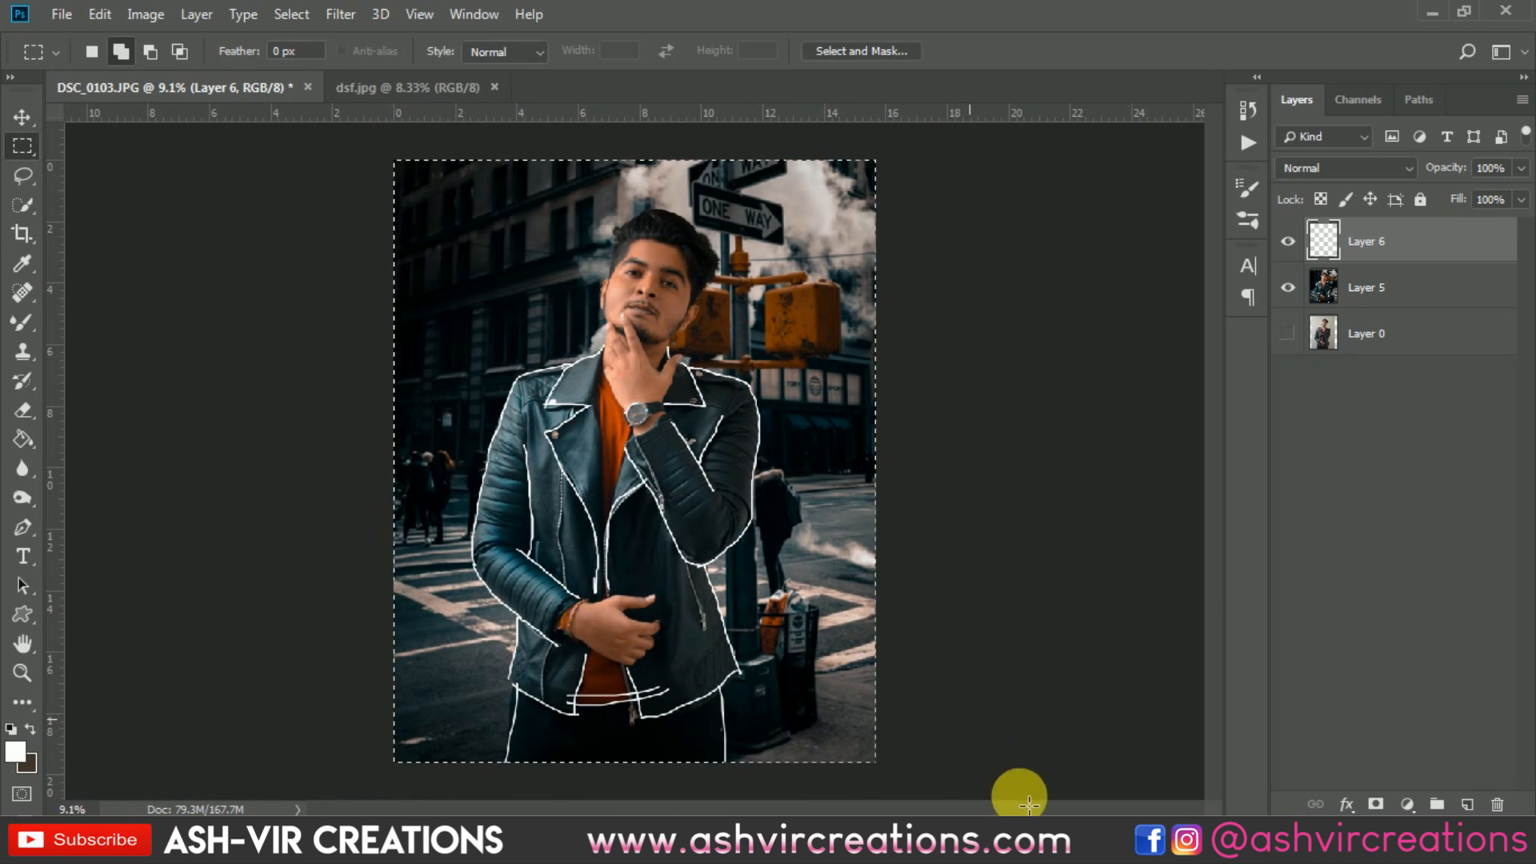
Fill the selected area of the new layer with neutral gray.
{"action": "right_click", "coordinate": [714, 347]}
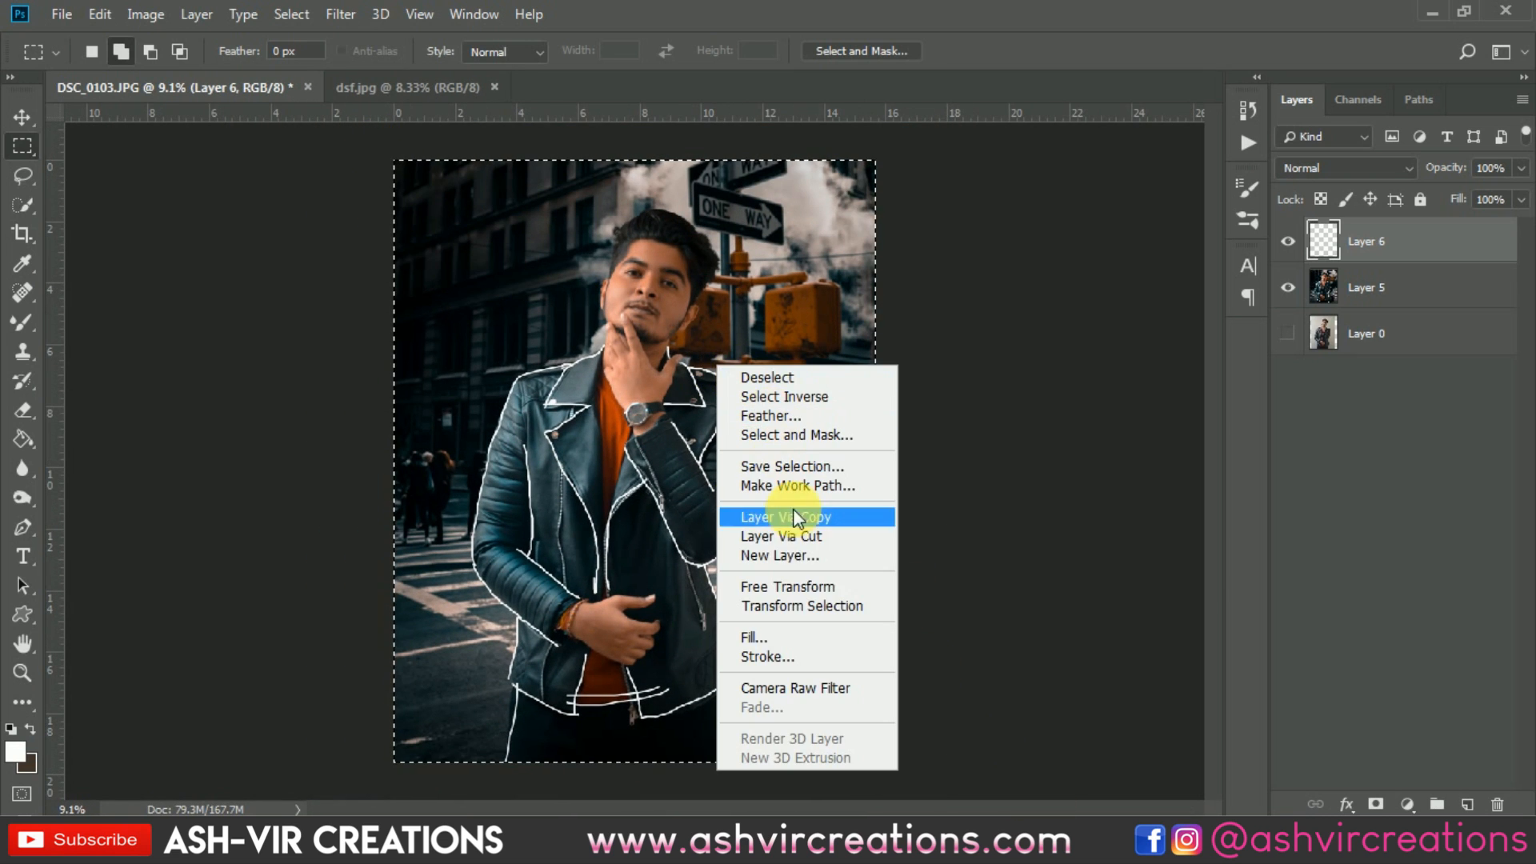
{"action": "left_click", "coordinate": [789, 630]}
{"action": "left_click", "coordinate": [1108, 196]}
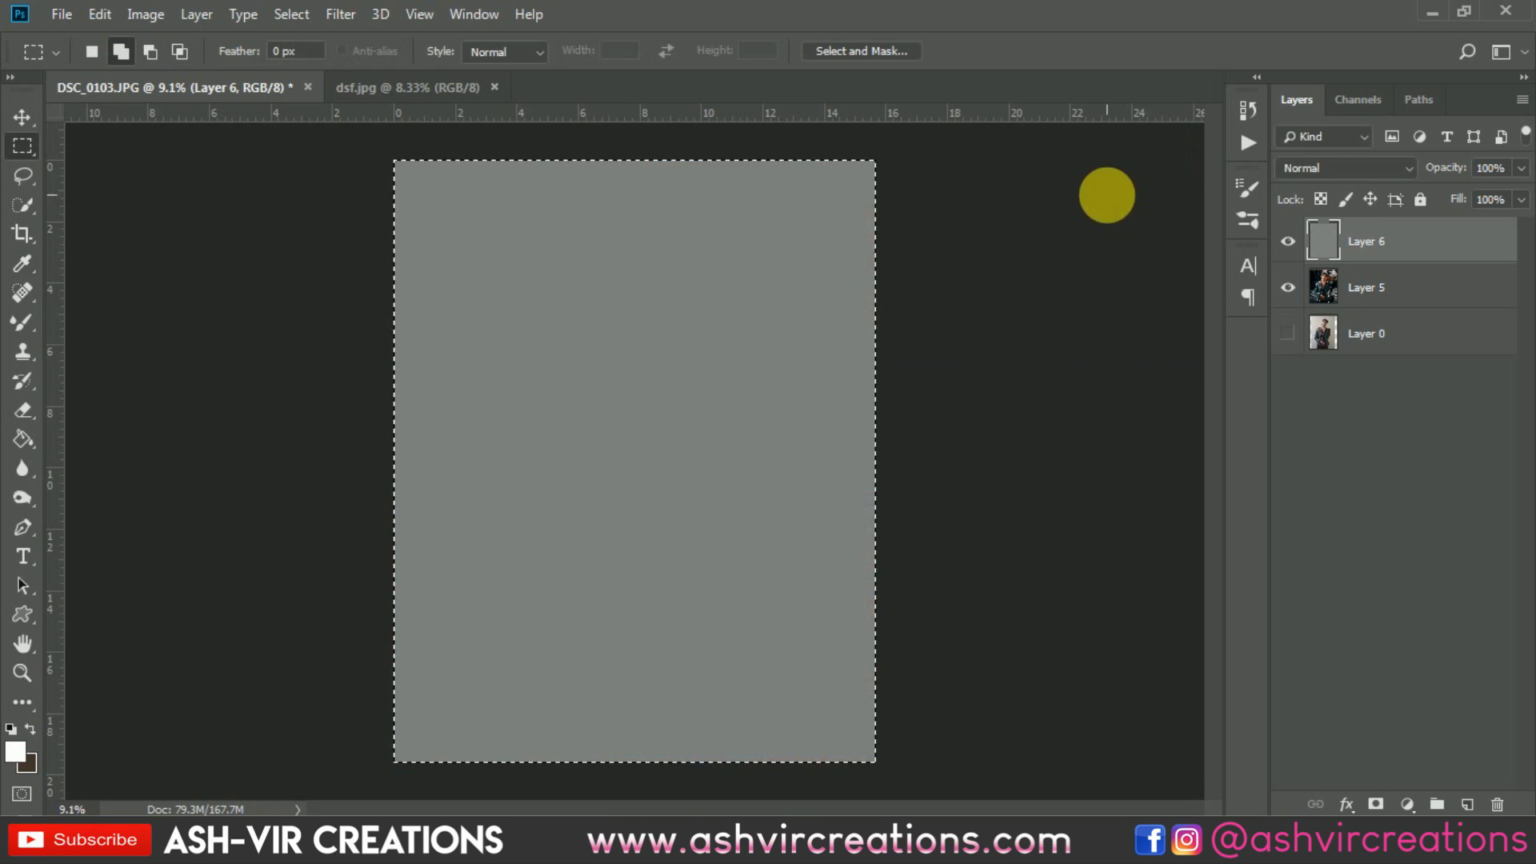
Set the gray layer's blend mode to Overlay and clear the canvas selection.
{"action": "left_click", "coordinate": [1308, 170]}
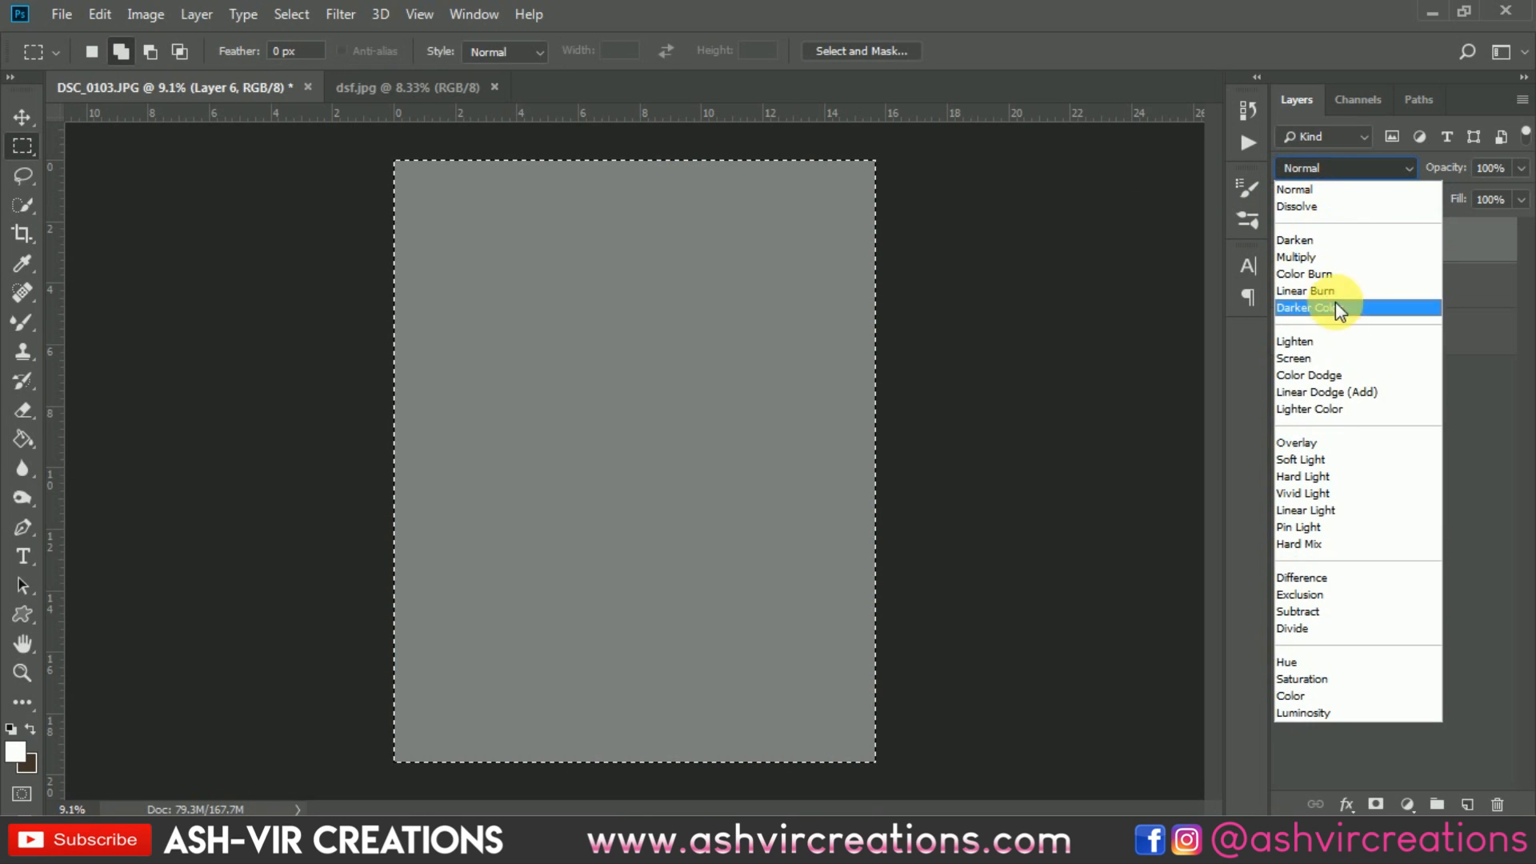
{"action": "left_click", "coordinate": [1318, 437]}
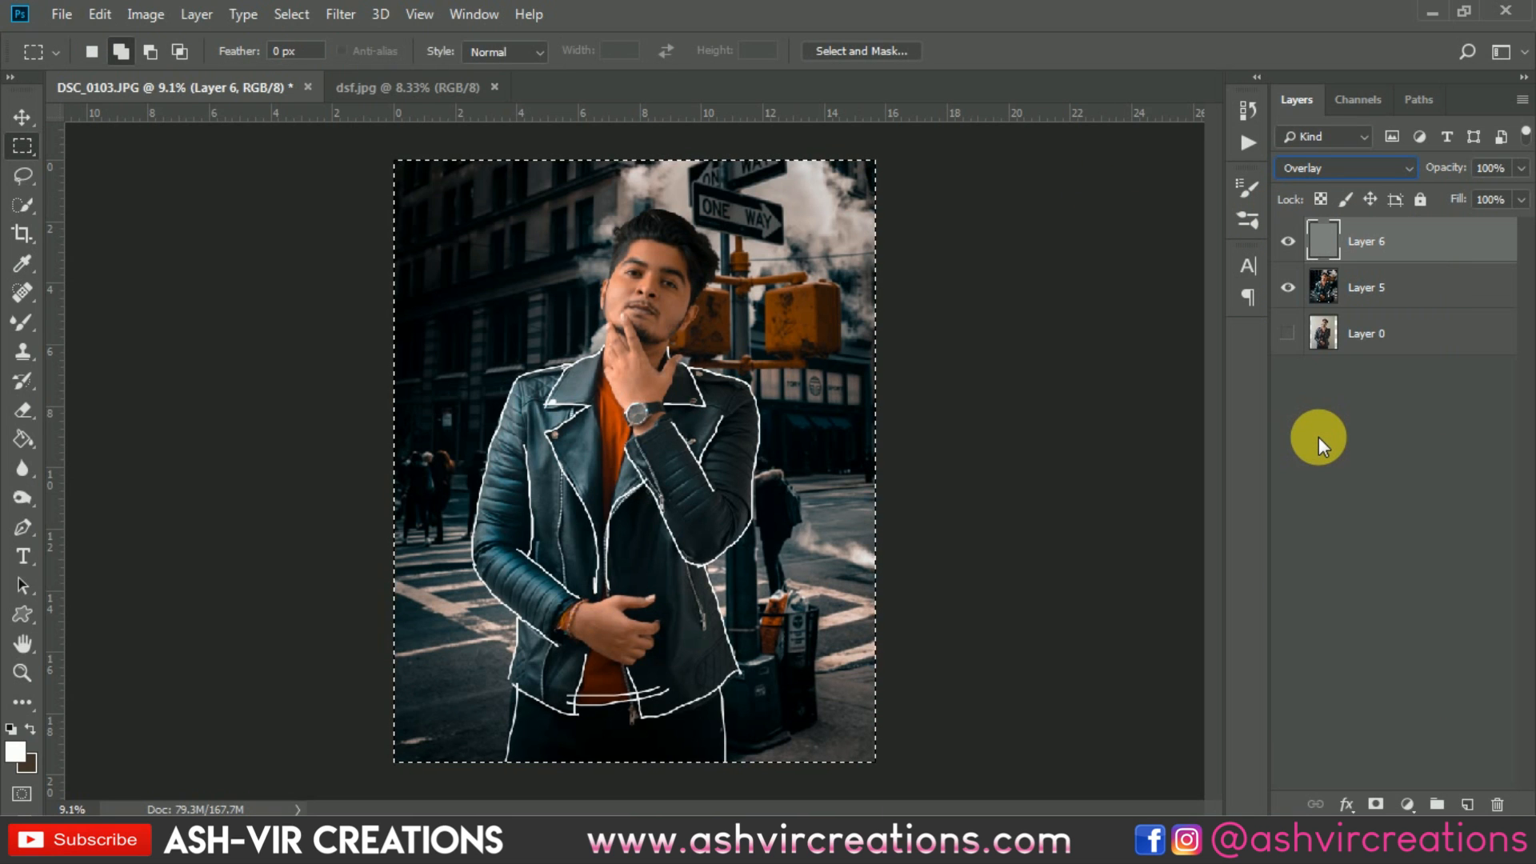
{"action": "left_click", "coordinate": [22, 117]}
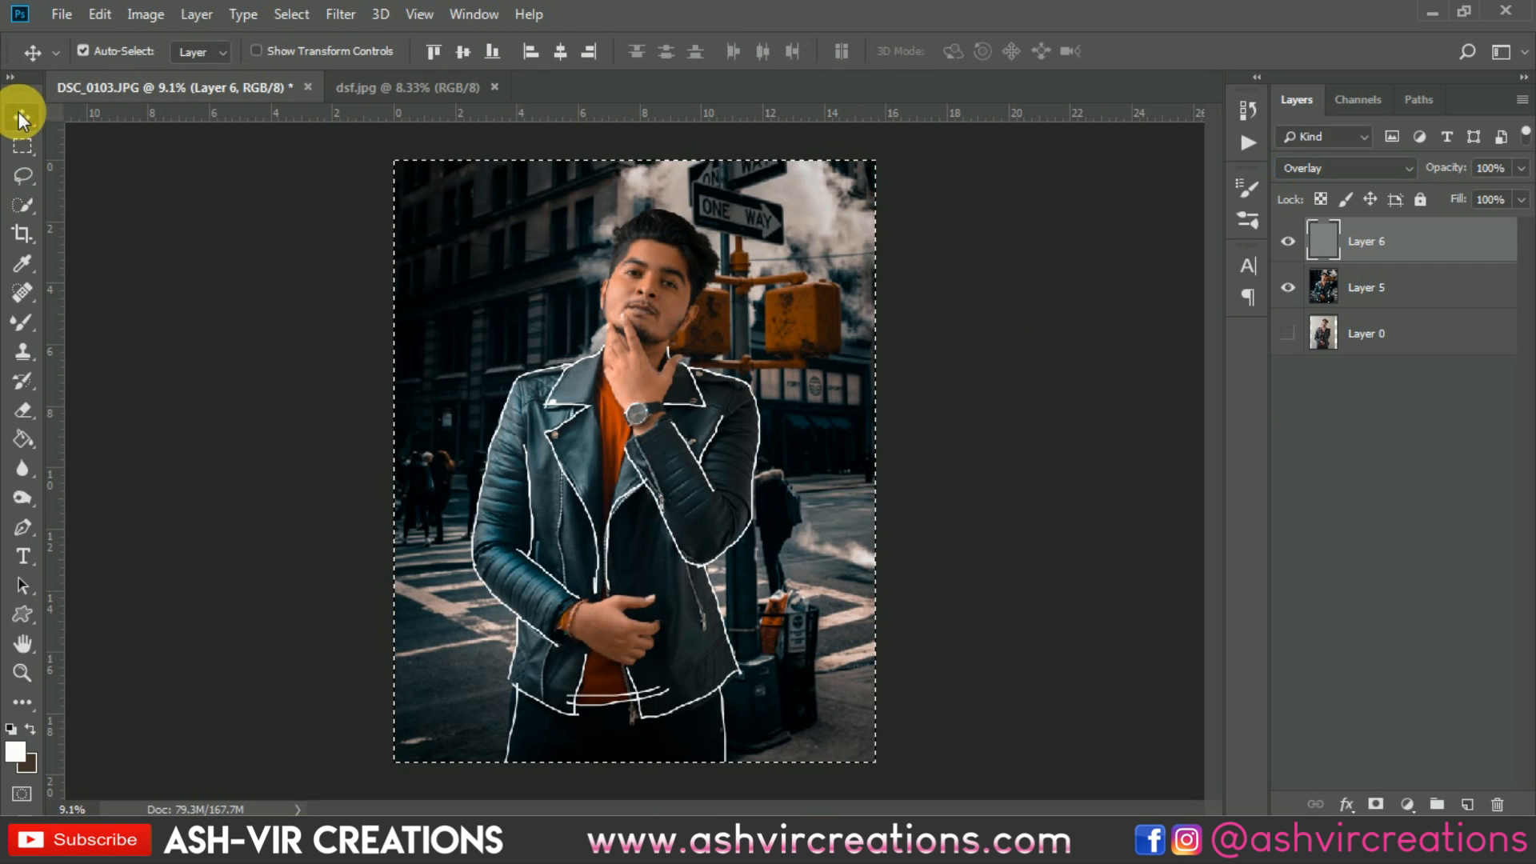
{"action": "key", "text": "ctrl+d"}
Activate the Dodge tool for brightening the man's face on the gray Overlay layer.
{"action": "key", "text": "ctrl+plus"}
{"action": "key", "text": "ctrl+plus"}
{"action": "key", "text": "ctrl+plus"}
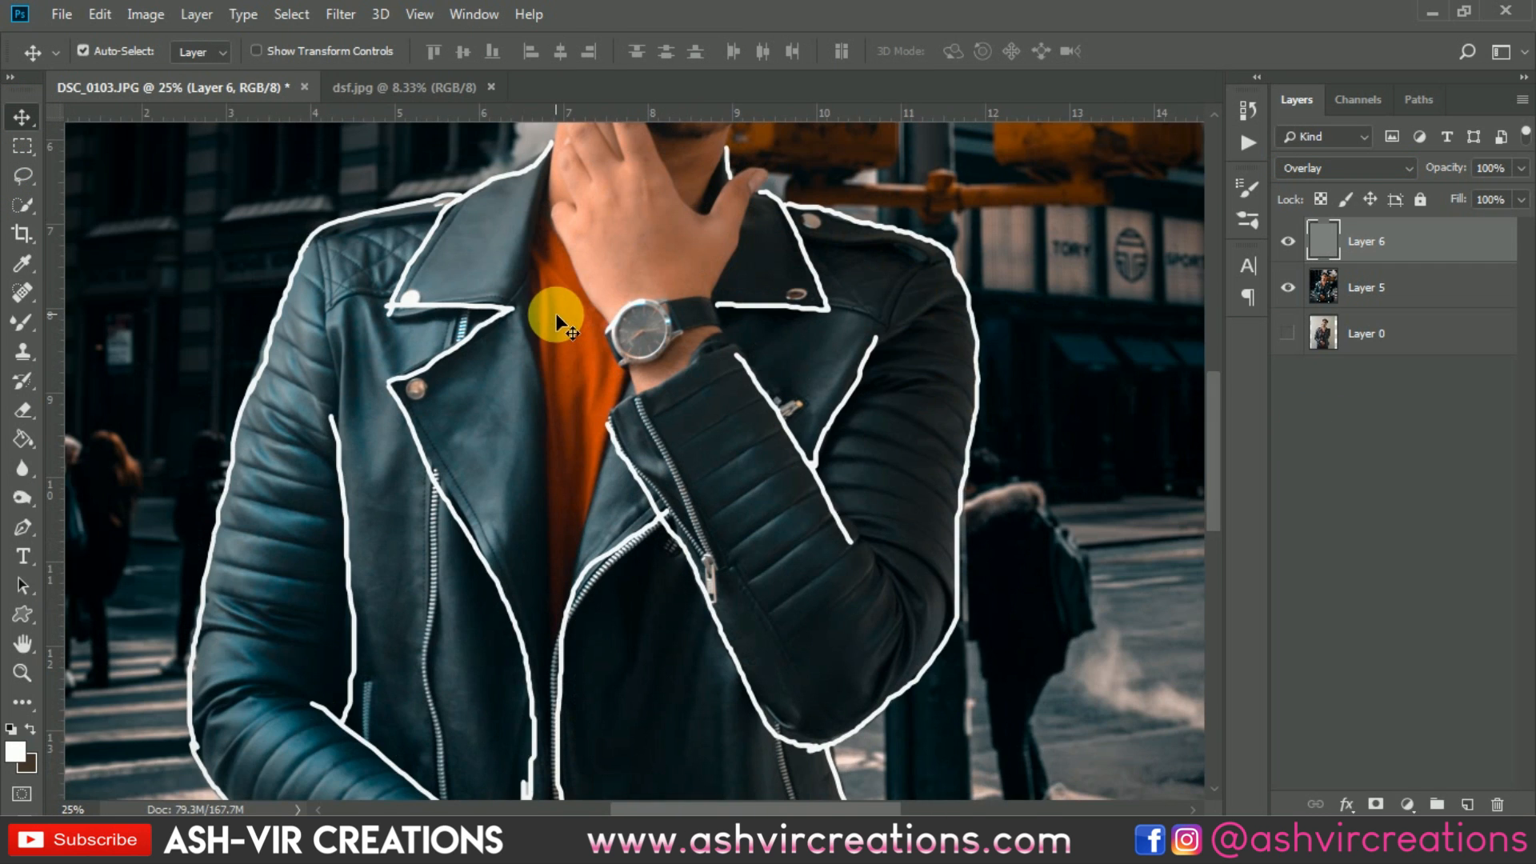
{"action": "left_click_drag", "start_coordinate": [606, 298], "coordinate": [617, 674]}
{"action": "left_click_drag", "start_coordinate": [652, 424], "coordinate": [652, 520]}
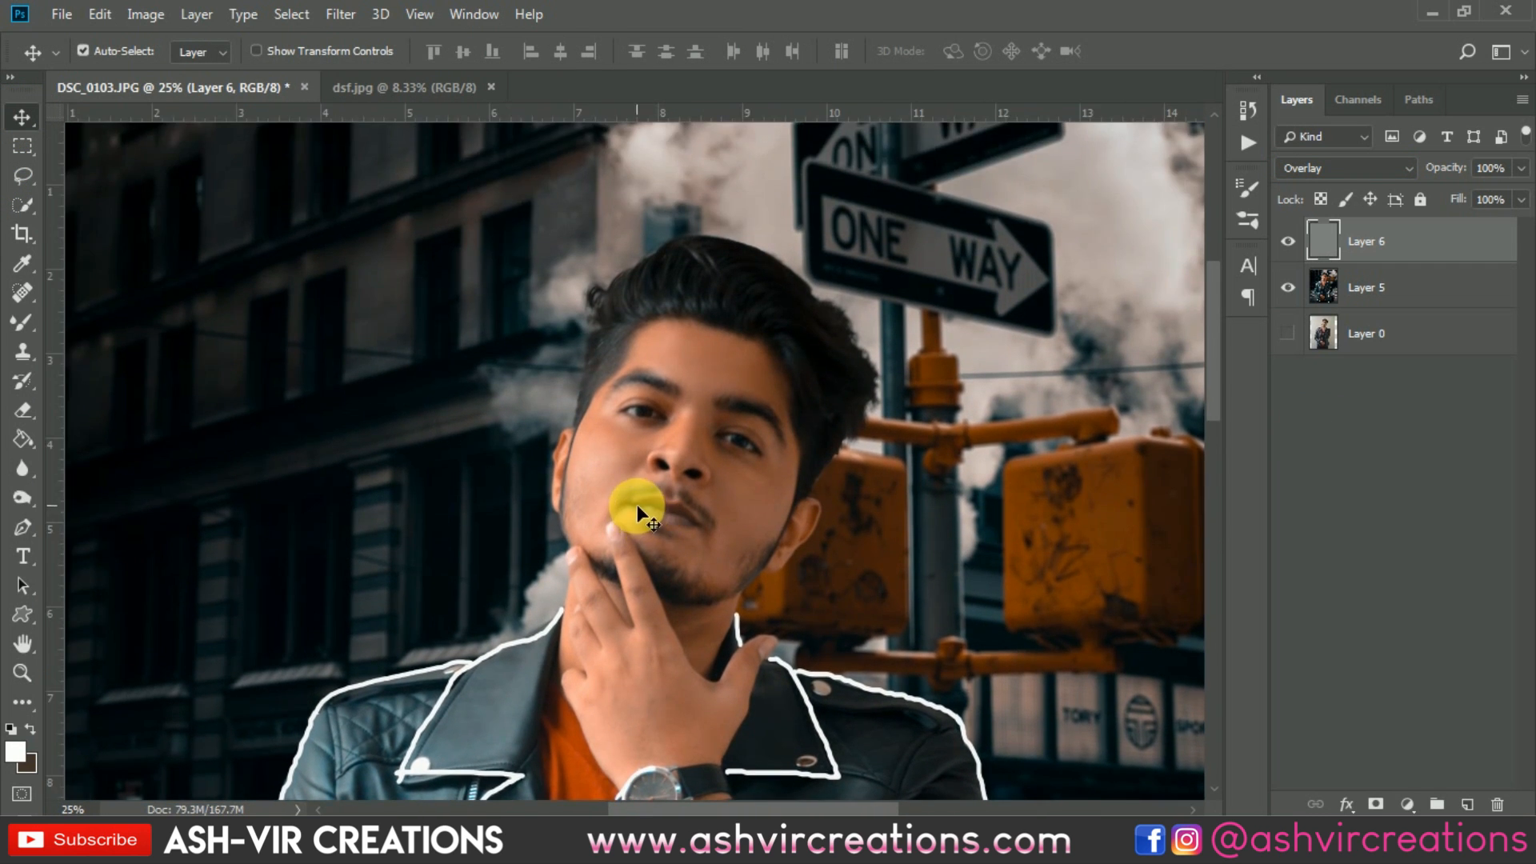
{"action": "scroll", "coordinate": [636, 504], "scroll_direction": "up", "scroll_amount": 4}
{"action": "left_click_drag", "start_coordinate": [22, 502], "coordinate": [97, 499]}
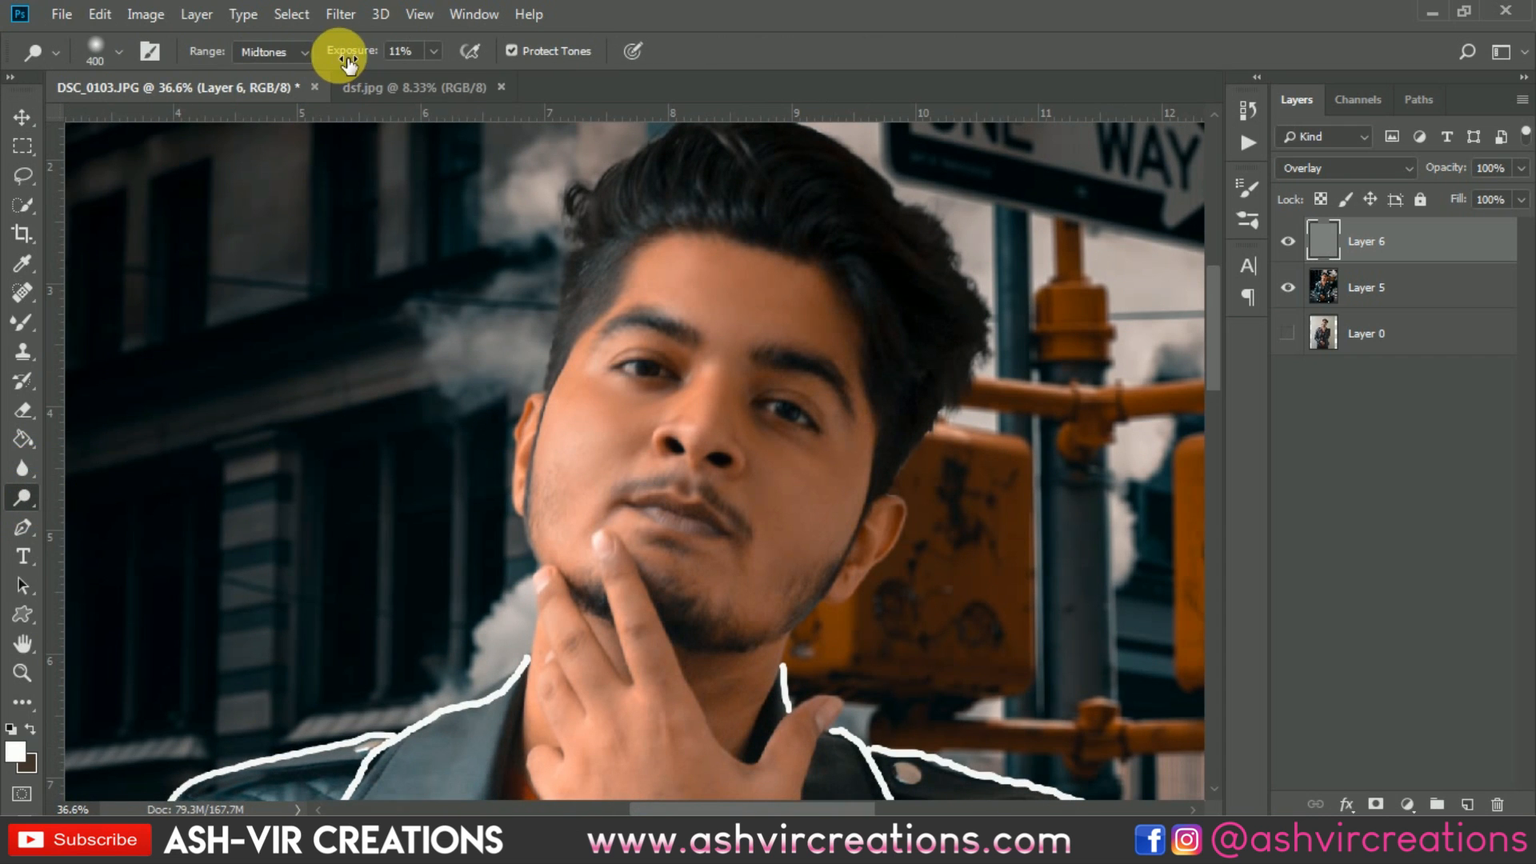
Reduce the Dodge brush size to 175 and brighten the man's cheeks on the gray Overlay layer.
{"action": "key", "text": "["}
{"action": "key", "text": "["}
{"action": "scroll", "coordinate": [731, 303], "scroll_direction": "up", "scroll_amount": 1}
{"action": "scroll", "coordinate": [731, 303], "scroll_direction": "up", "scroll_amount": 1}
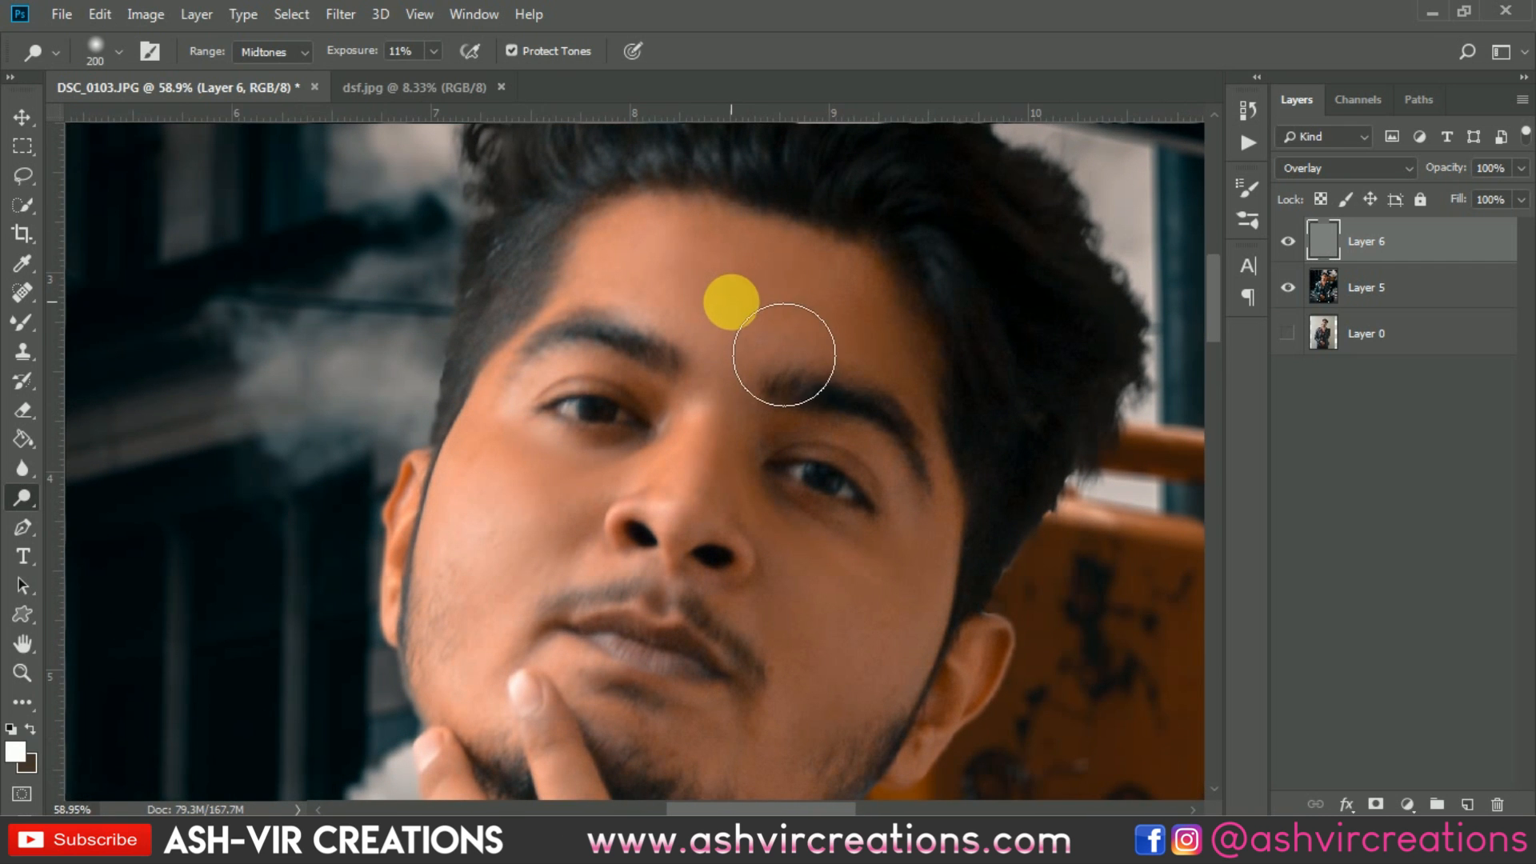
{"action": "key", "text": "["}
{"action": "scroll", "coordinate": [520, 520], "scroll_direction": "up", "scroll_amount": 1}
{"action": "key", "text": "["}
{"action": "key", "text": "["}
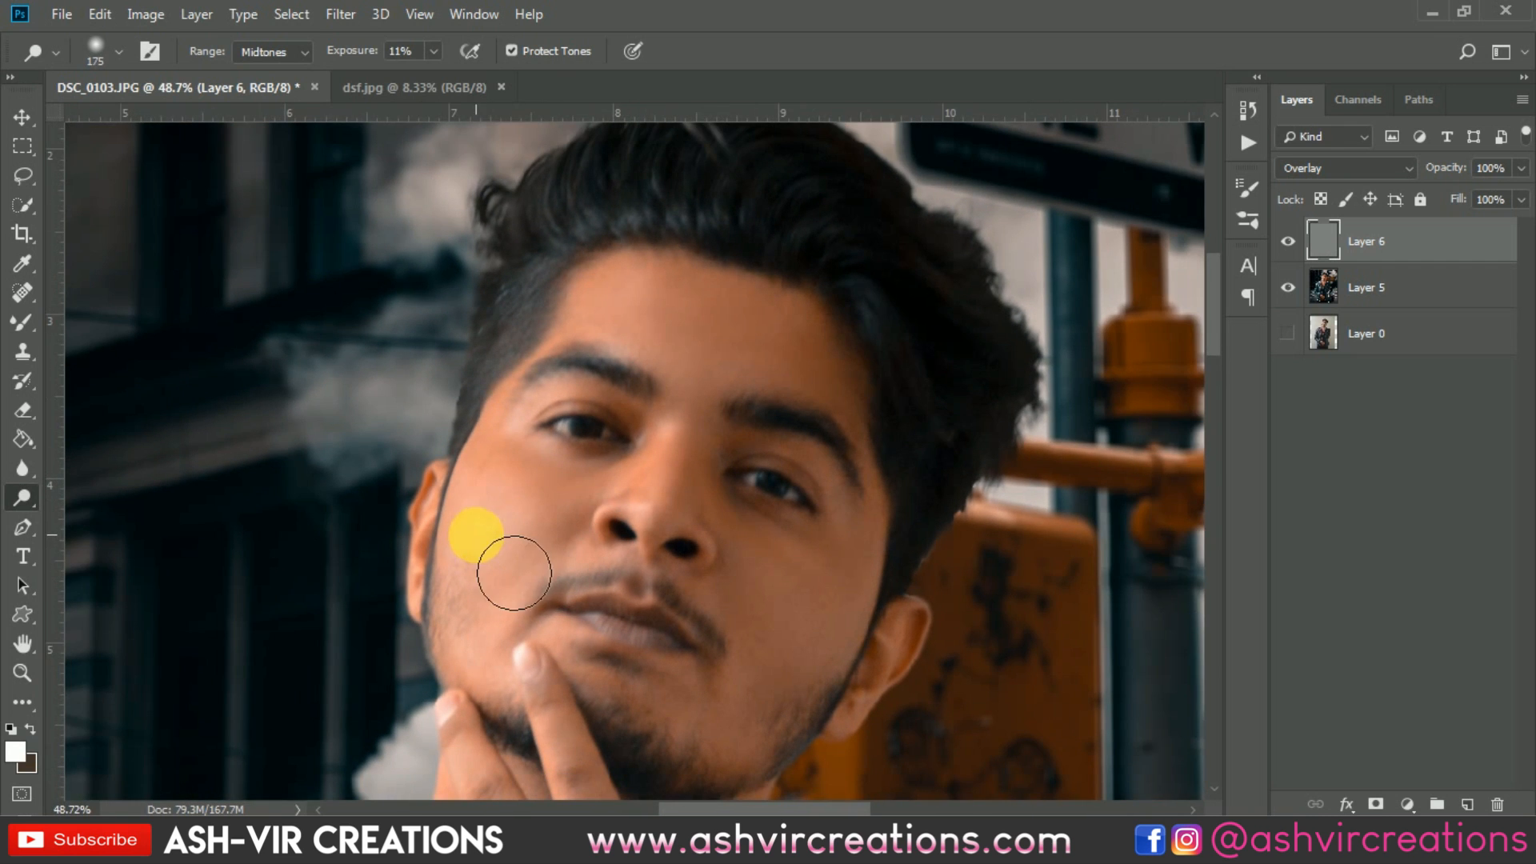
{"action": "key", "text": "bracketright"}
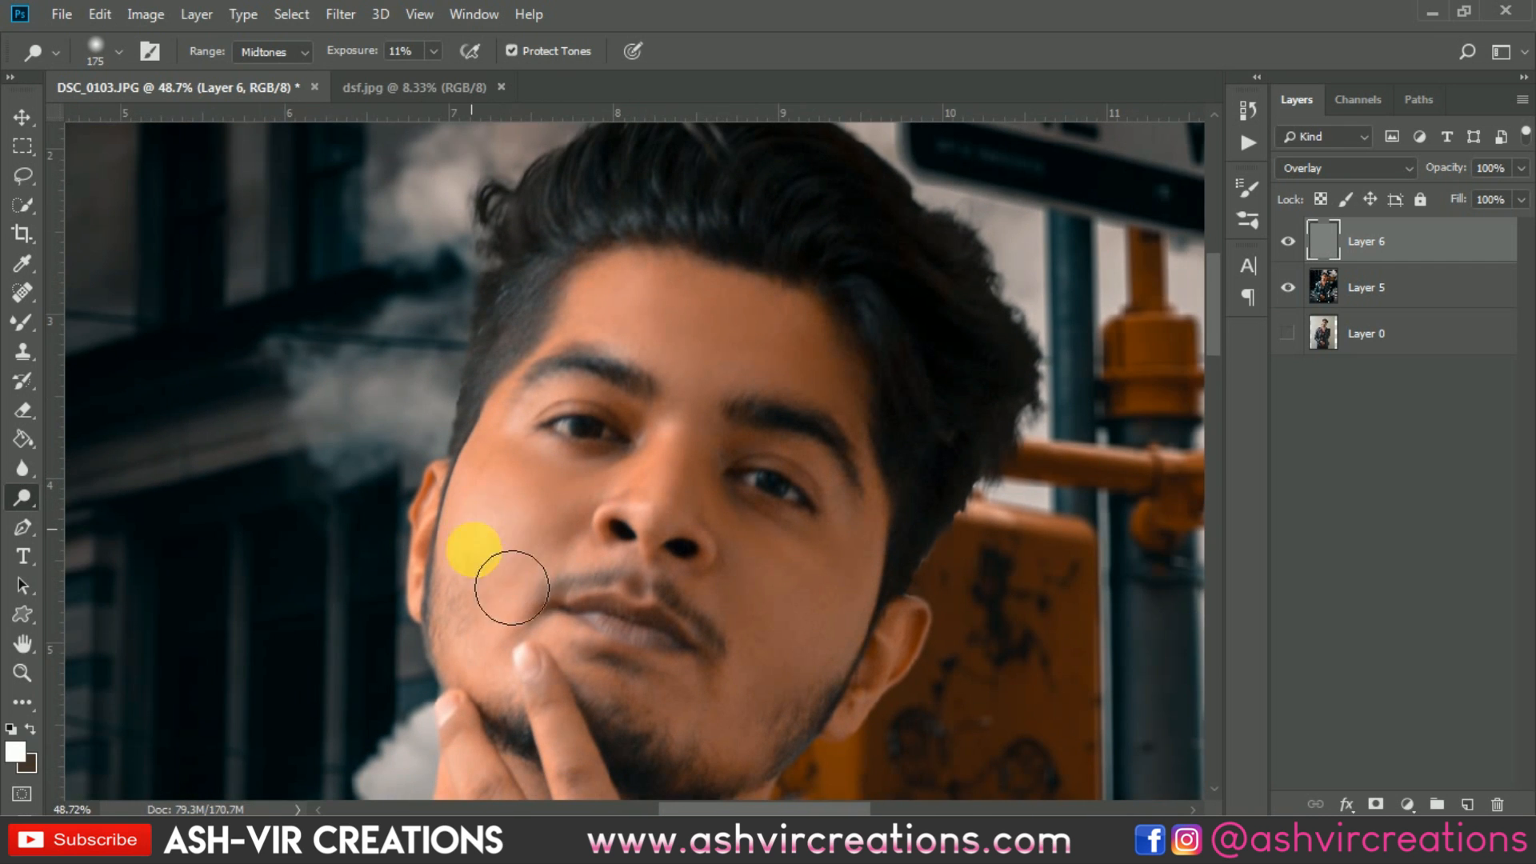
{"action": "mouse_move", "coordinate": [512, 588]}
{"action": "left_mouse_down"}
{"action": "mouse_move", "coordinate": [467, 492]}
{"action": "mouse_move", "coordinate": [488, 612]}
{"action": "mouse_move", "coordinate": [463, 590]}
{"action": "mouse_move", "coordinate": [513, 606]}
{"action": "mouse_move", "coordinate": [677, 562]}
{"action": "mouse_move", "coordinate": [652, 556]}
{"action": "mouse_move", "coordinate": [529, 637]}
{"action": "mouse_move", "coordinate": [523, 612]}
{"action": "mouse_move", "coordinate": [592, 573]}
{"action": "mouse_move", "coordinate": [492, 621]}
{"action": "mouse_move", "coordinate": [498, 568]}
{"action": "mouse_move", "coordinate": [489, 612]}
{"action": "mouse_move", "coordinate": [510, 648]}
{"action": "mouse_move", "coordinate": [555, 604]}
{"action": "mouse_move", "coordinate": [524, 695]}
{"action": "mouse_move", "coordinate": [745, 585]}
{"action": "left_mouse_up"}
Reduce the Dodge brush size to 100 and brighten the skin around the eye and along the nose.
{"action": "scroll", "coordinate": [638, 476], "scroll_direction": "up", "scroll_amount": 3}
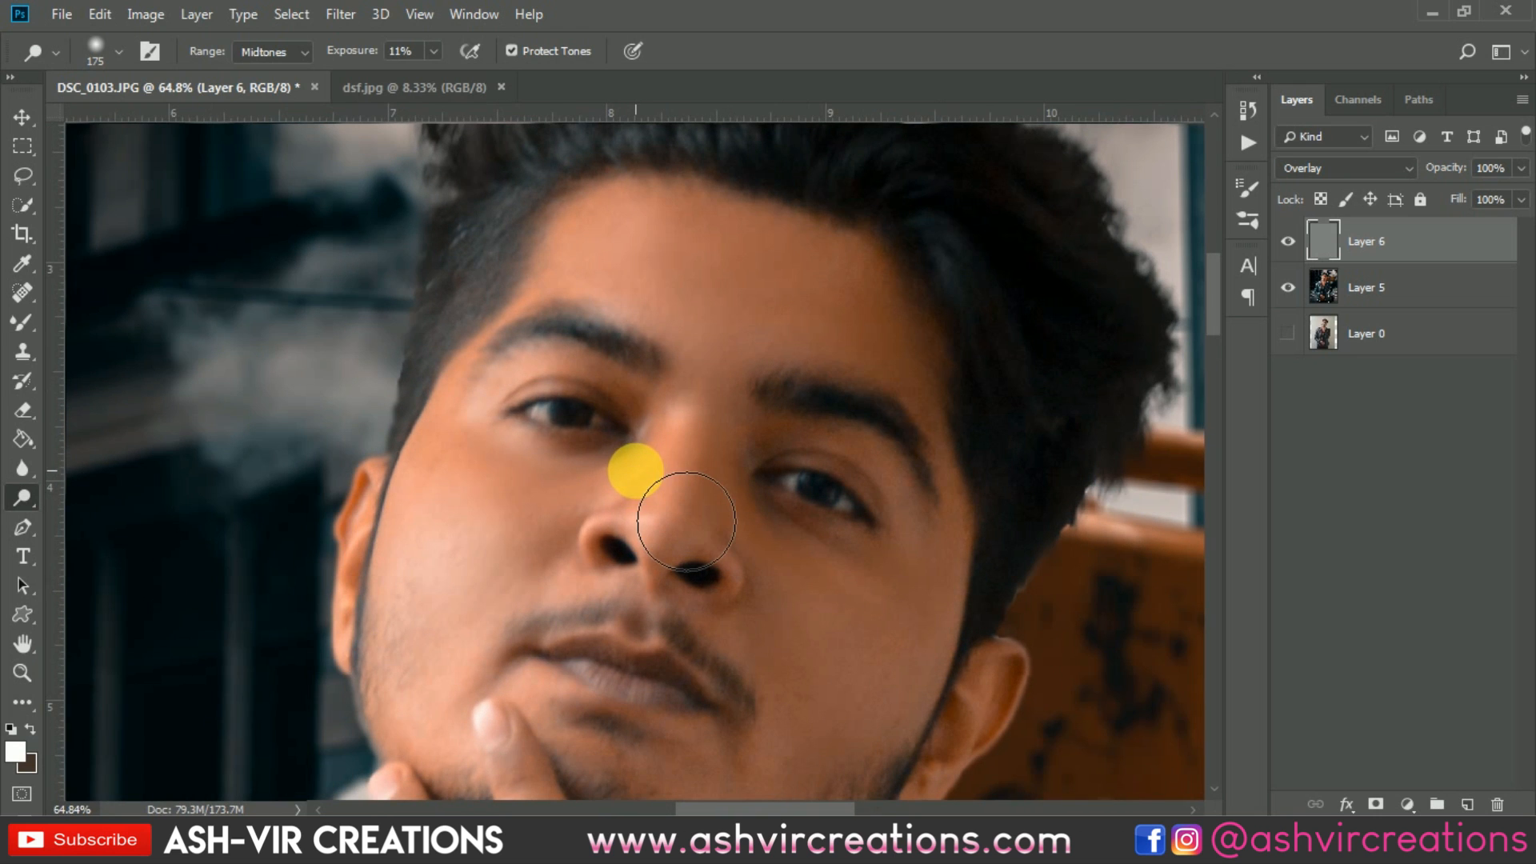
{"action": "key", "text": "bracketleft"}
{"action": "key", "text": "bracketleft"}
{"action": "key", "text": "bracketleft"}
{"action": "mouse_move", "coordinate": [529, 413]}
{"action": "left_mouse_down"}
{"action": "mouse_move", "coordinate": [505, 455]}
{"action": "mouse_move", "coordinate": [596, 472]}
{"action": "mouse_move", "coordinate": [658, 465]}
{"action": "mouse_move", "coordinate": [656, 416]}
{"action": "mouse_move", "coordinate": [738, 400]}
{"action": "mouse_move", "coordinate": [684, 434]}
{"action": "mouse_move", "coordinate": [724, 429]}
{"action": "mouse_move", "coordinate": [693, 568]}
{"action": "mouse_move", "coordinate": [718, 467]}
{"action": "mouse_move", "coordinate": [681, 511]}
{"action": "mouse_move", "coordinate": [685, 485]}
{"action": "mouse_move", "coordinate": [731, 371]}
{"action": "mouse_move", "coordinate": [690, 512]}
{"action": "mouse_move", "coordinate": [605, 532]}
{"action": "mouse_move", "coordinate": [668, 559]}
{"action": "left_mouse_up"}
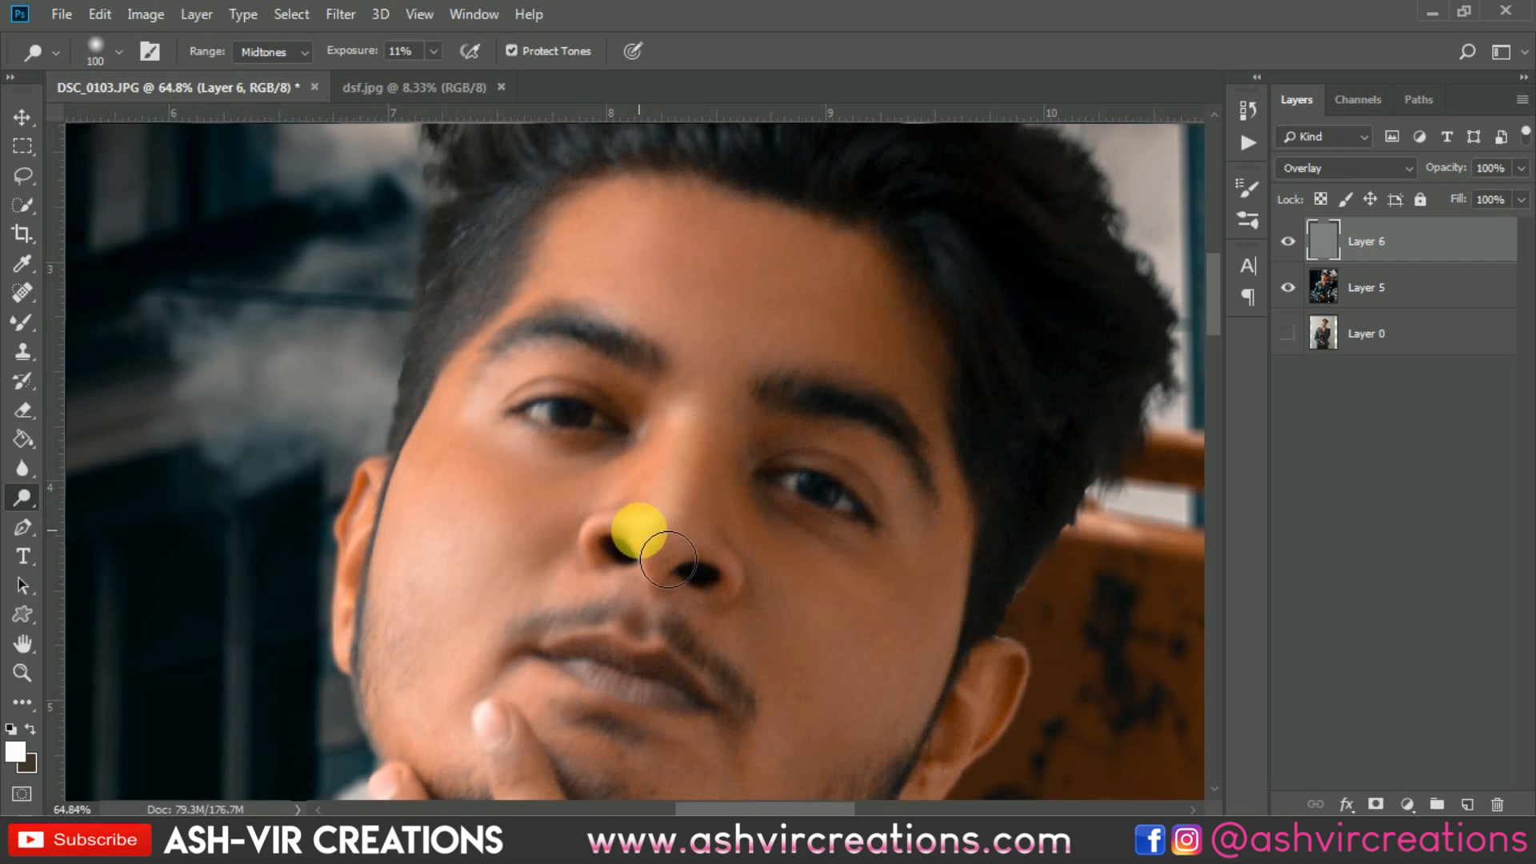
Brighten the nose bridge and the cheek toward the ear with the Dodge tool, and check the face's highlights.
{"action": "left_click_drag", "start_coordinate": [828, 668], "coordinate": [792, 528]}
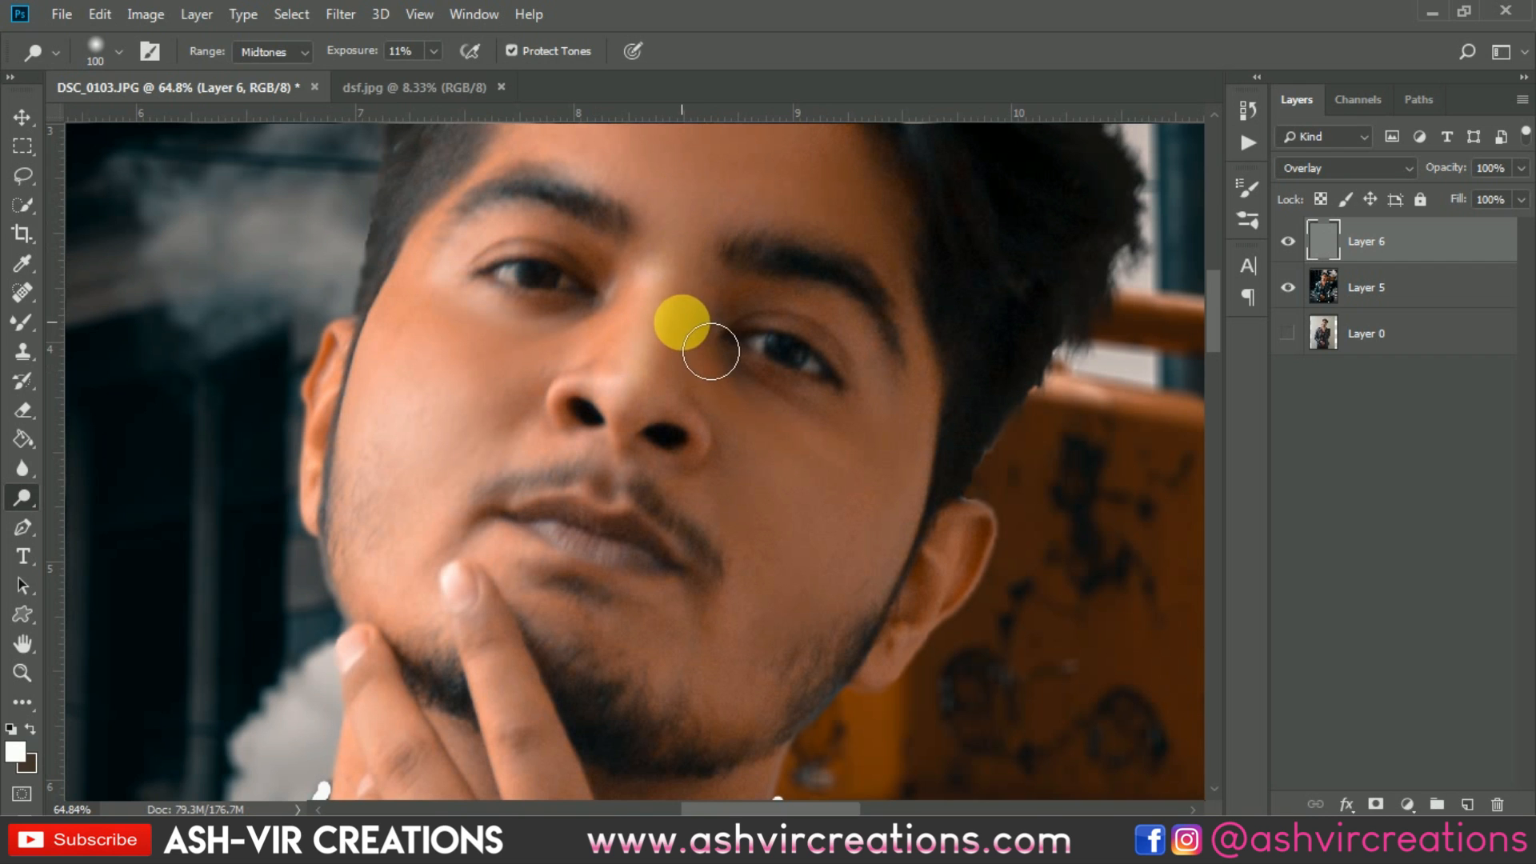
{"action": "left_click_drag", "start_coordinate": [734, 320], "coordinate": [684, 397]}
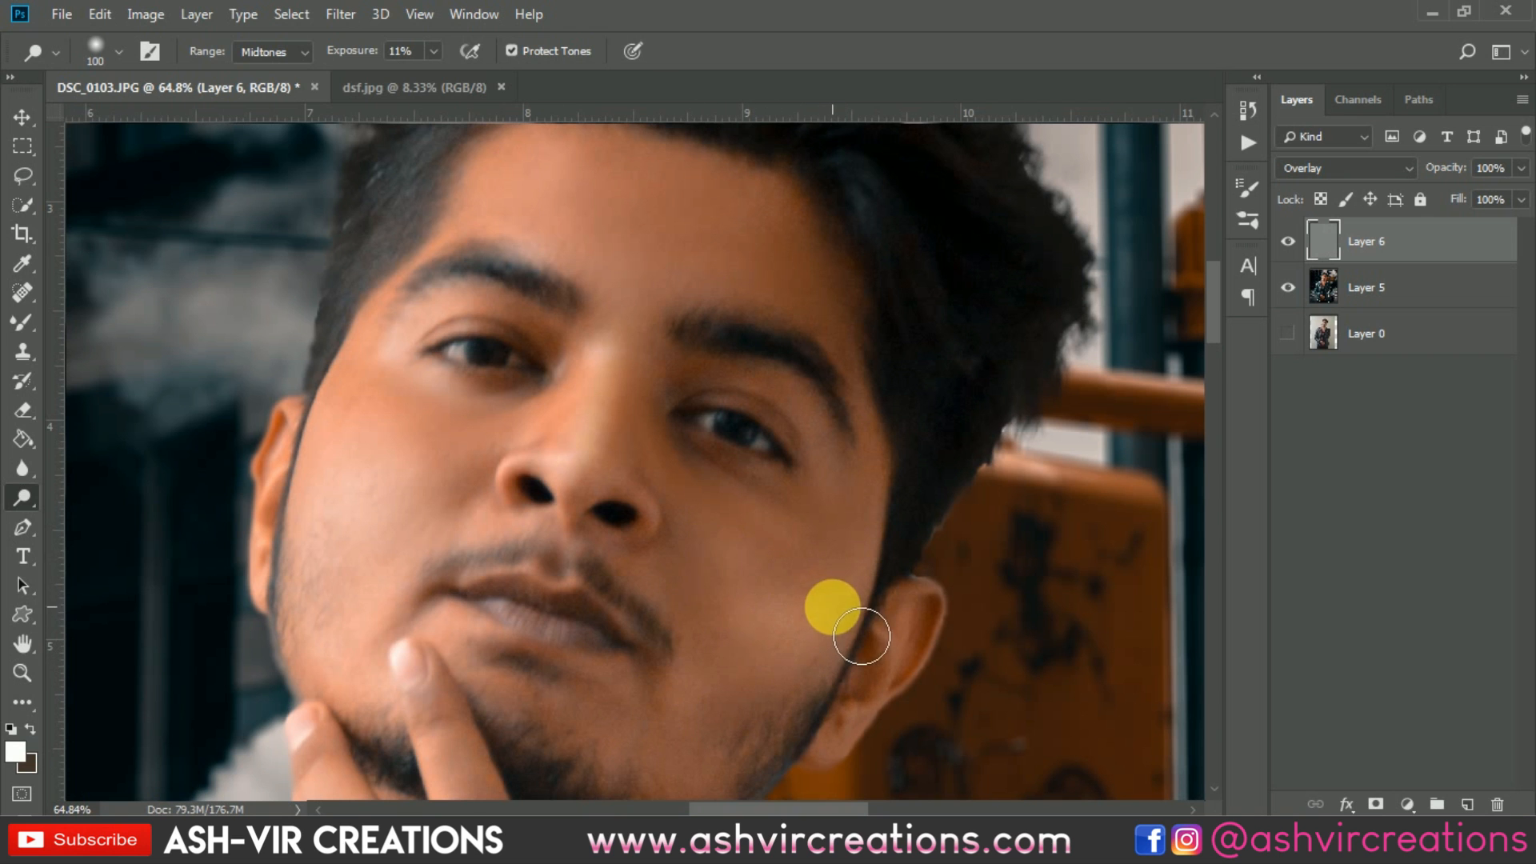
{"action": "scroll", "coordinate": [856, 633], "scroll_direction": "down", "scroll_amount": 3}
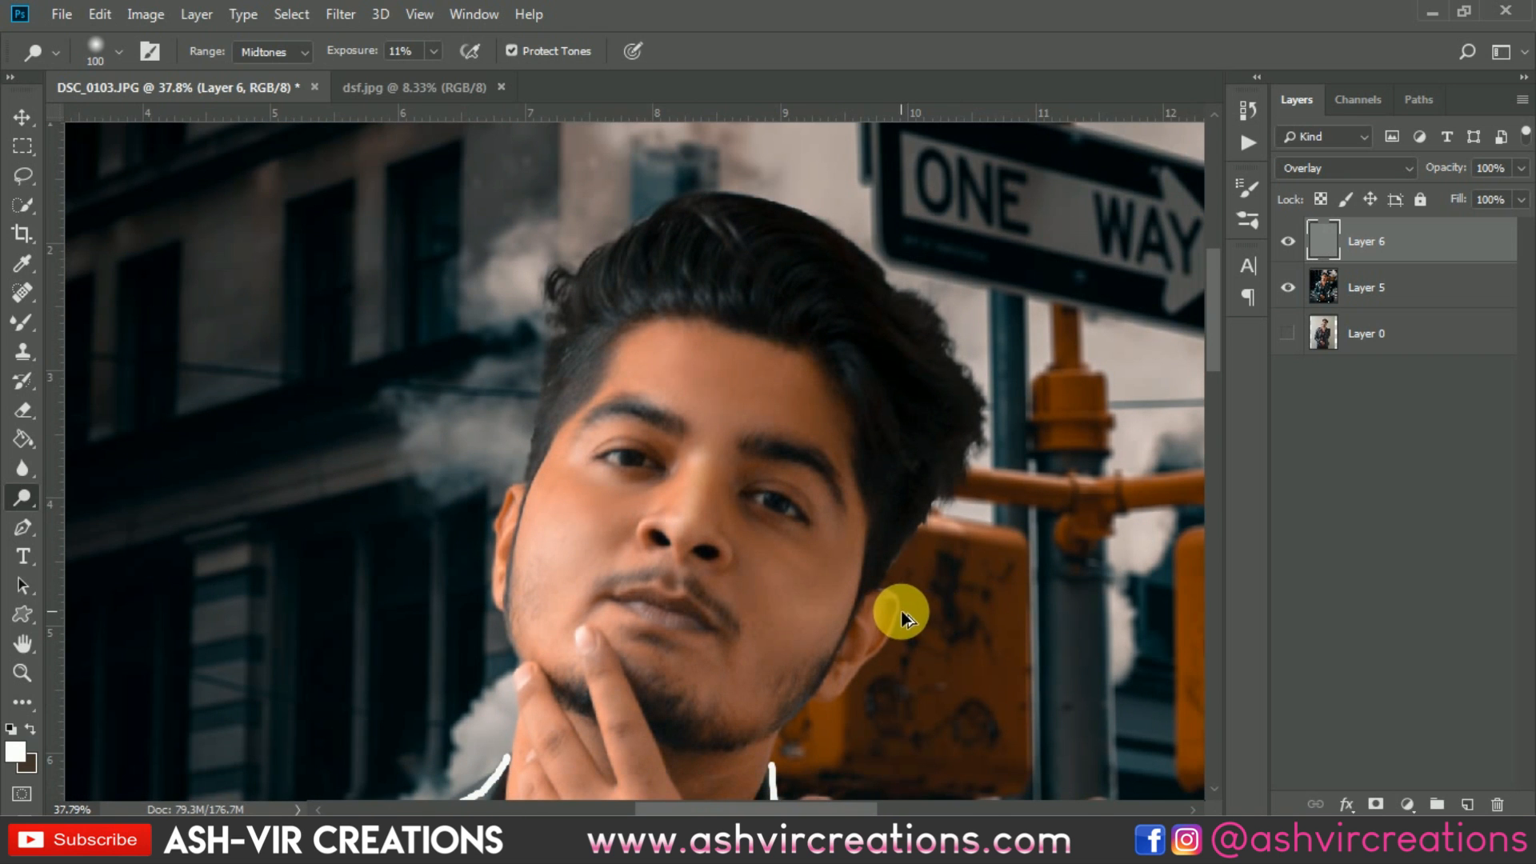
{"action": "scroll", "coordinate": [875, 616], "scroll_direction": "up", "scroll_amount": 3}
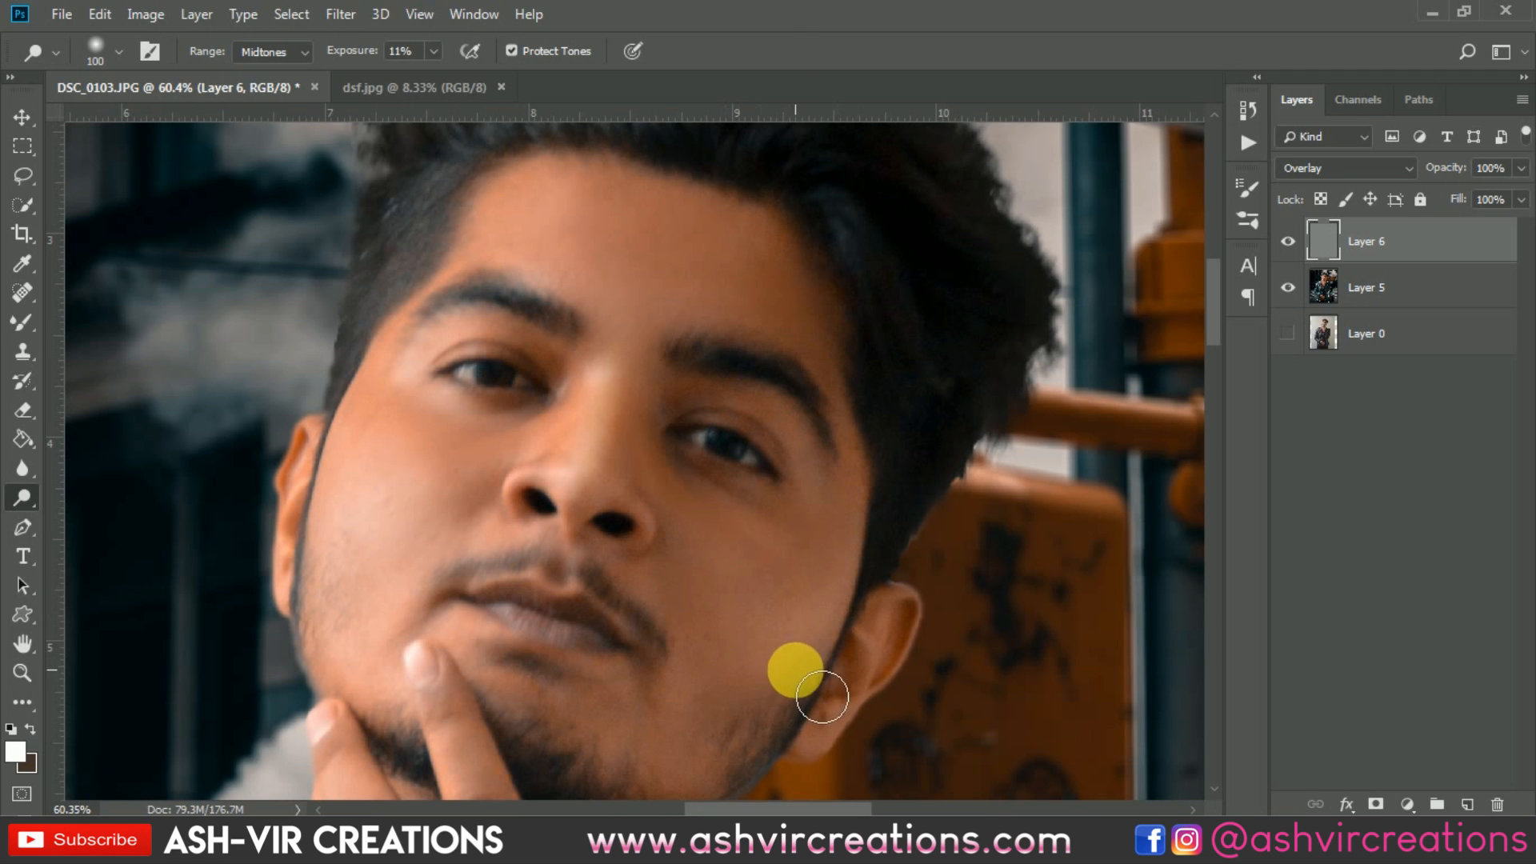
{"action": "scroll", "coordinate": [730, 745], "scroll_direction": "down", "scroll_amount": 2}
{"action": "scroll", "coordinate": [776, 729], "scroll_direction": "up", "scroll_amount": 2}
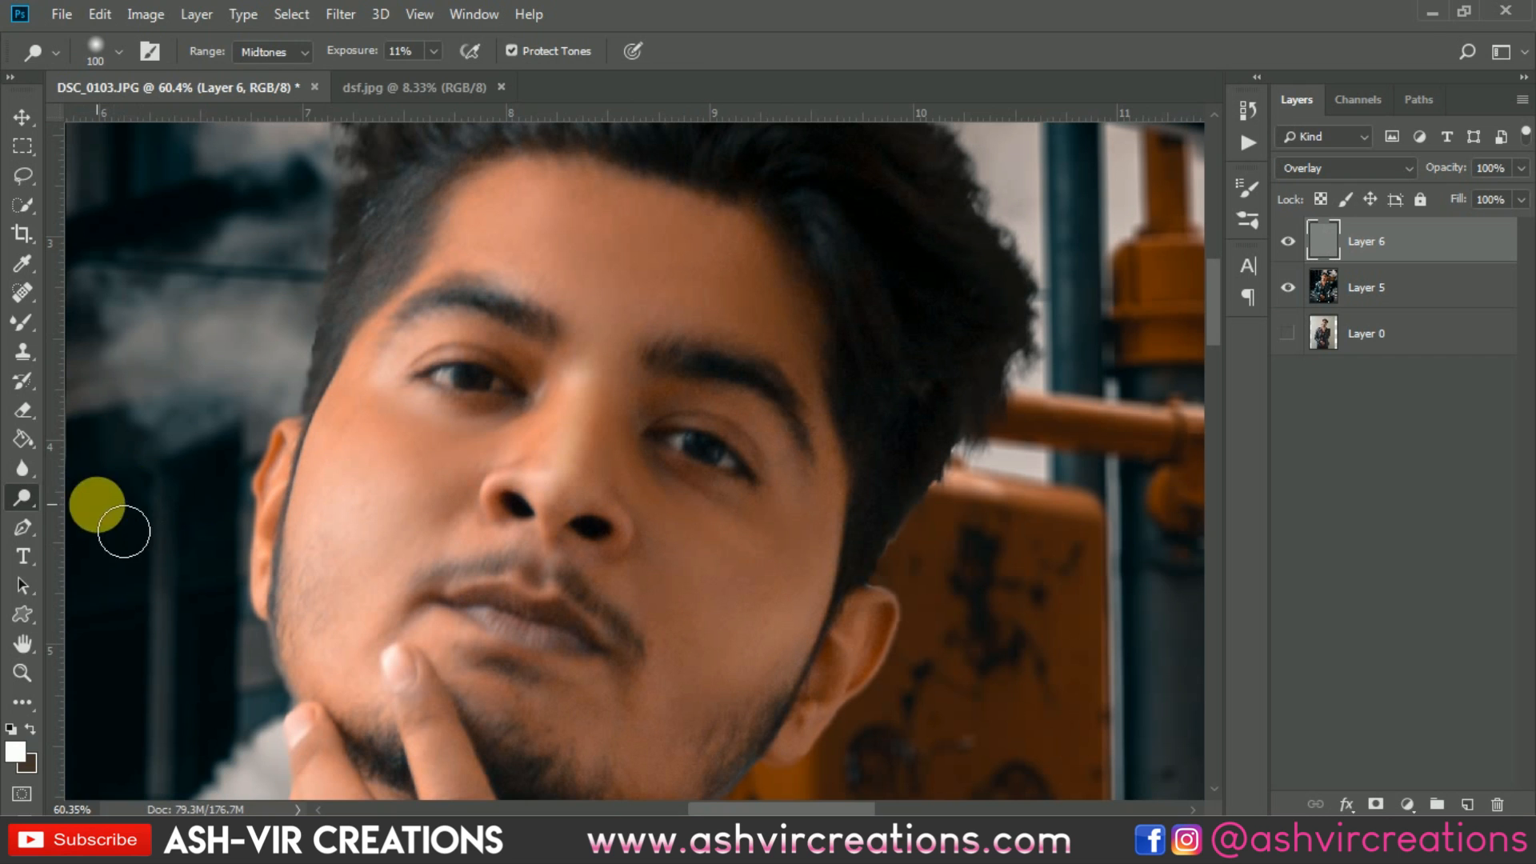
Switch to the Burn tool, shrink its brush and darken the skin from the cheek up to the forehead.
{"action": "right_click", "coordinate": [24, 499]}
{"action": "left_click", "coordinate": [108, 519]}
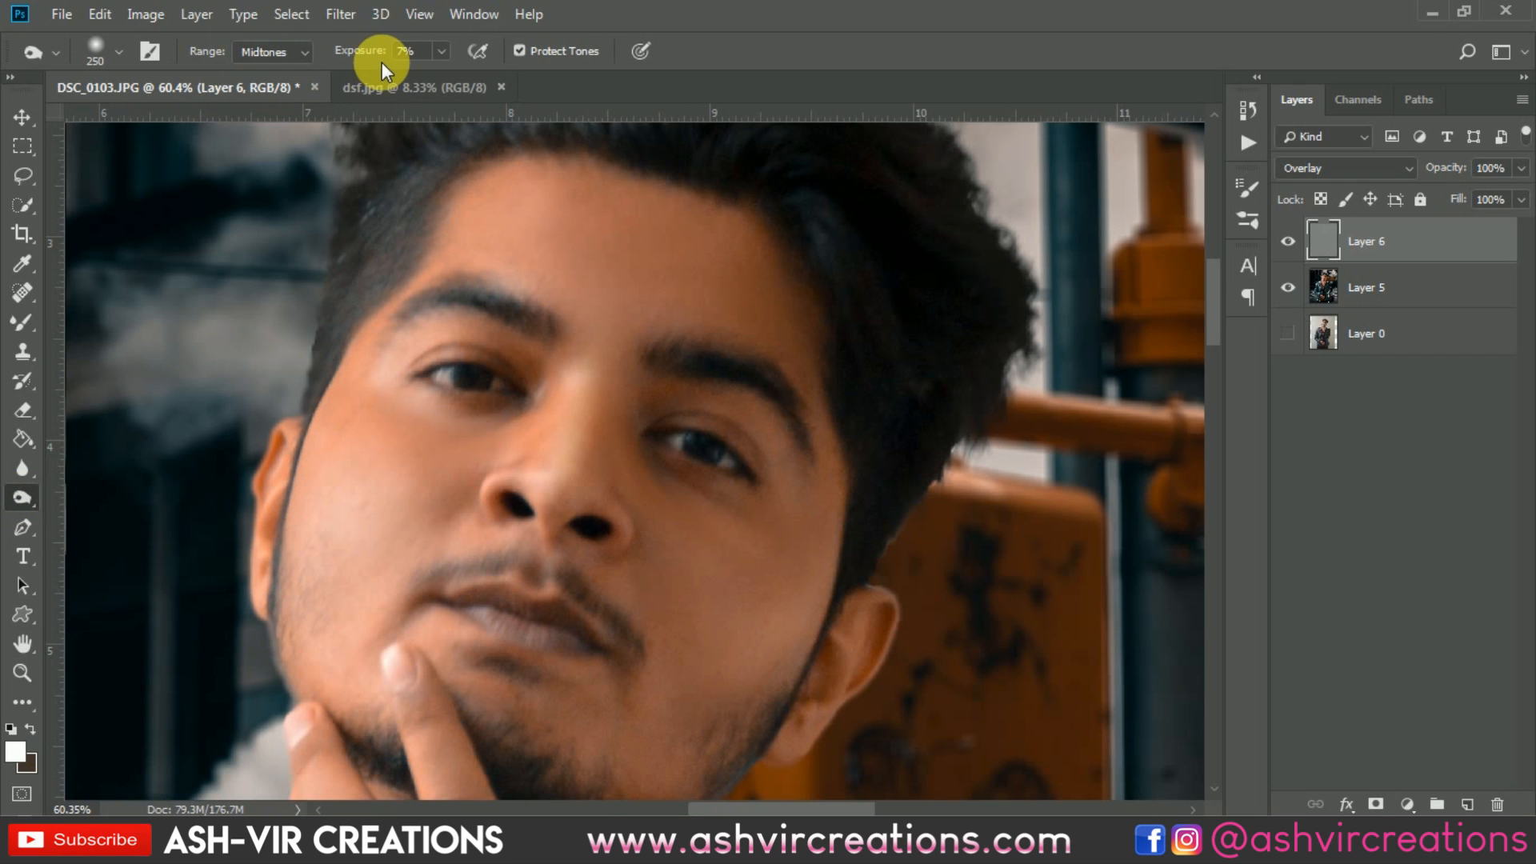
{"action": "key", "text": "bracketleft"}
{"action": "key", "text": "bracketleft"}
{"action": "key", "text": "bracketleft"}
{"action": "key", "text": "bracketleft"}
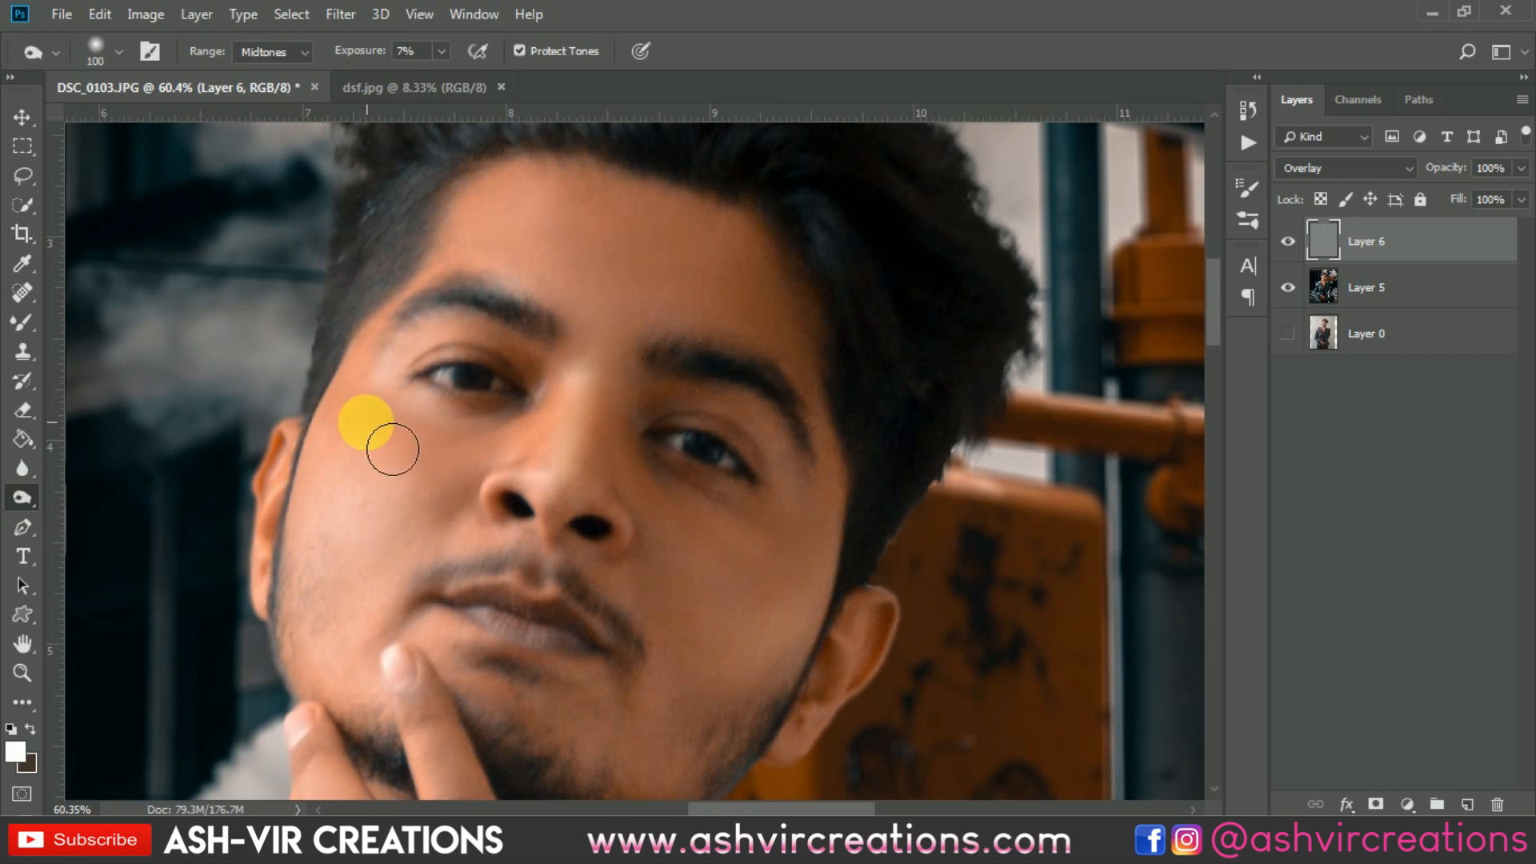
{"action": "key", "text": "bracketright"}
{"action": "mouse_move", "coordinate": [397, 467]}
{"action": "left_mouse_down"}
{"action": "mouse_move", "coordinate": [491, 504]}
{"action": "mouse_move", "coordinate": [536, 468]}
{"action": "mouse_move", "coordinate": [477, 536]}
{"action": "mouse_move", "coordinate": [521, 464]}
{"action": "mouse_move", "coordinate": [428, 610]}
{"action": "mouse_move", "coordinate": [518, 448]}
{"action": "mouse_move", "coordinate": [551, 424]}
{"action": "mouse_move", "coordinate": [544, 383]}
{"action": "mouse_move", "coordinate": [493, 404]}
{"action": "mouse_move", "coordinate": [527, 459]}
{"action": "mouse_move", "coordinate": [383, 470]}
{"action": "mouse_move", "coordinate": [569, 552]}
{"action": "mouse_move", "coordinate": [637, 640]}
{"action": "mouse_move", "coordinate": [653, 531]}
{"action": "mouse_move", "coordinate": [641, 597]}
{"action": "mouse_move", "coordinate": [675, 513]}
{"action": "mouse_move", "coordinate": [657, 575]}
{"action": "mouse_move", "coordinate": [660, 520]}
{"action": "mouse_move", "coordinate": [677, 513]}
{"action": "mouse_move", "coordinate": [840, 594]}
{"action": "mouse_move", "coordinate": [815, 575]}
{"action": "mouse_move", "coordinate": [696, 672]}
{"action": "mouse_move", "coordinate": [723, 657]}
{"action": "mouse_move", "coordinate": [713, 552]}
{"action": "mouse_move", "coordinate": [734, 643]}
{"action": "mouse_move", "coordinate": [792, 633]}
{"action": "mouse_move", "coordinate": [666, 681]}
{"action": "mouse_move", "coordinate": [766, 669]}
{"action": "mouse_move", "coordinate": [623, 694]}
{"action": "mouse_move", "coordinate": [719, 714]}
{"action": "mouse_move", "coordinate": [643, 727]}
{"action": "mouse_move", "coordinate": [776, 634]}
{"action": "mouse_move", "coordinate": [681, 662]}
{"action": "mouse_move", "coordinate": [813, 494]}
{"action": "mouse_move", "coordinate": [711, 547]}
{"action": "mouse_move", "coordinate": [692, 542]}
{"action": "mouse_move", "coordinate": [794, 510]}
{"action": "mouse_move", "coordinate": [661, 504]}
{"action": "mouse_move", "coordinate": [587, 588]}
{"action": "mouse_move", "coordinate": [664, 572]}
{"action": "mouse_move", "coordinate": [770, 598]}
{"action": "mouse_move", "coordinate": [699, 566]}
{"action": "mouse_move", "coordinate": [820, 624]}
{"action": "mouse_move", "coordinate": [703, 364]}
{"action": "mouse_move", "coordinate": [735, 330]}
{"action": "mouse_move", "coordinate": [761, 407]}
{"action": "mouse_move", "coordinate": [723, 360]}
{"action": "mouse_move", "coordinate": [511, 283]}
{"action": "left_mouse_up"}
Reduce the Burn brush size to 90 and deepen the shadows from the forehead down to the nose and upper lip.
{"action": "key", "text": "bracketleft"}
{"action": "key", "text": "bracketleft"}
{"action": "scroll", "coordinate": [704, 608], "scroll_direction": "down", "scroll_amount": 1}
{"action": "scroll", "coordinate": [699, 566], "scroll_direction": "down", "scroll_amount": 3}
{"action": "scroll", "coordinate": [789, 583], "scroll_direction": "up", "scroll_amount": 2}
{"action": "mouse_move", "coordinate": [504, 214]}
{"action": "left_mouse_down"}
{"action": "mouse_move", "coordinate": [490, 271]}
{"action": "mouse_move", "coordinate": [532, 216]}
{"action": "mouse_move", "coordinate": [421, 310]}
{"action": "mouse_move", "coordinate": [496, 285]}
{"action": "mouse_move", "coordinate": [610, 301]}
{"action": "mouse_move", "coordinate": [431, 418]}
{"action": "mouse_move", "coordinate": [400, 376]}
{"action": "mouse_move", "coordinate": [407, 357]}
{"action": "mouse_move", "coordinate": [390, 405]}
{"action": "mouse_move", "coordinate": [413, 376]}
{"action": "mouse_move", "coordinate": [473, 479]}
{"action": "mouse_move", "coordinate": [510, 494]}
{"action": "mouse_move", "coordinate": [502, 444]}
{"action": "mouse_move", "coordinate": [475, 533]}
{"action": "mouse_move", "coordinate": [471, 513]}
{"action": "mouse_move", "coordinate": [531, 495]}
{"action": "left_mouse_up"}
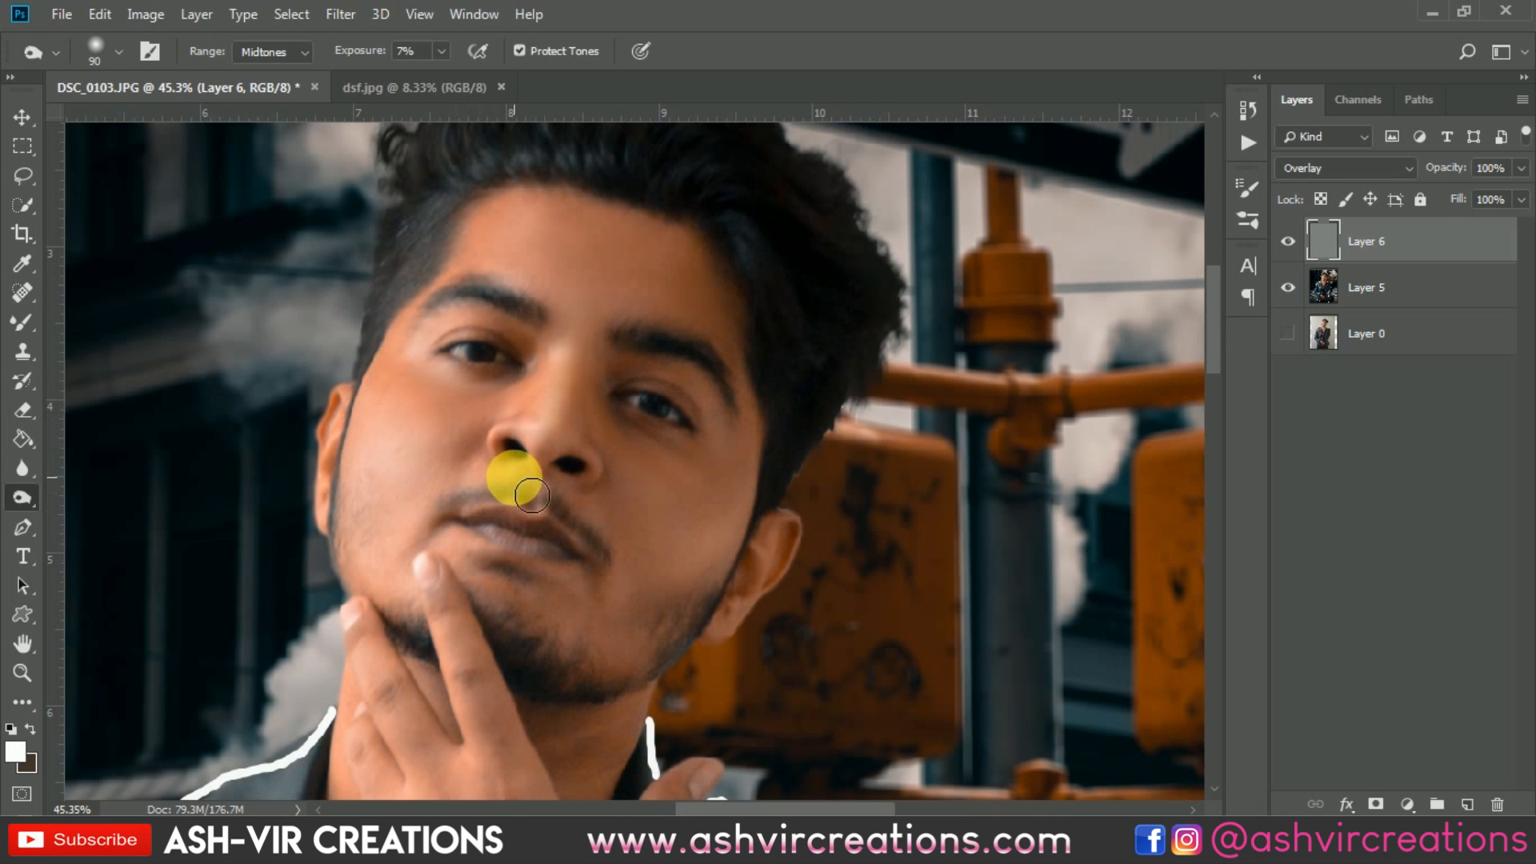
{"action": "scroll", "coordinate": [476, 533], "scroll_direction": "up", "scroll_amount": 3}
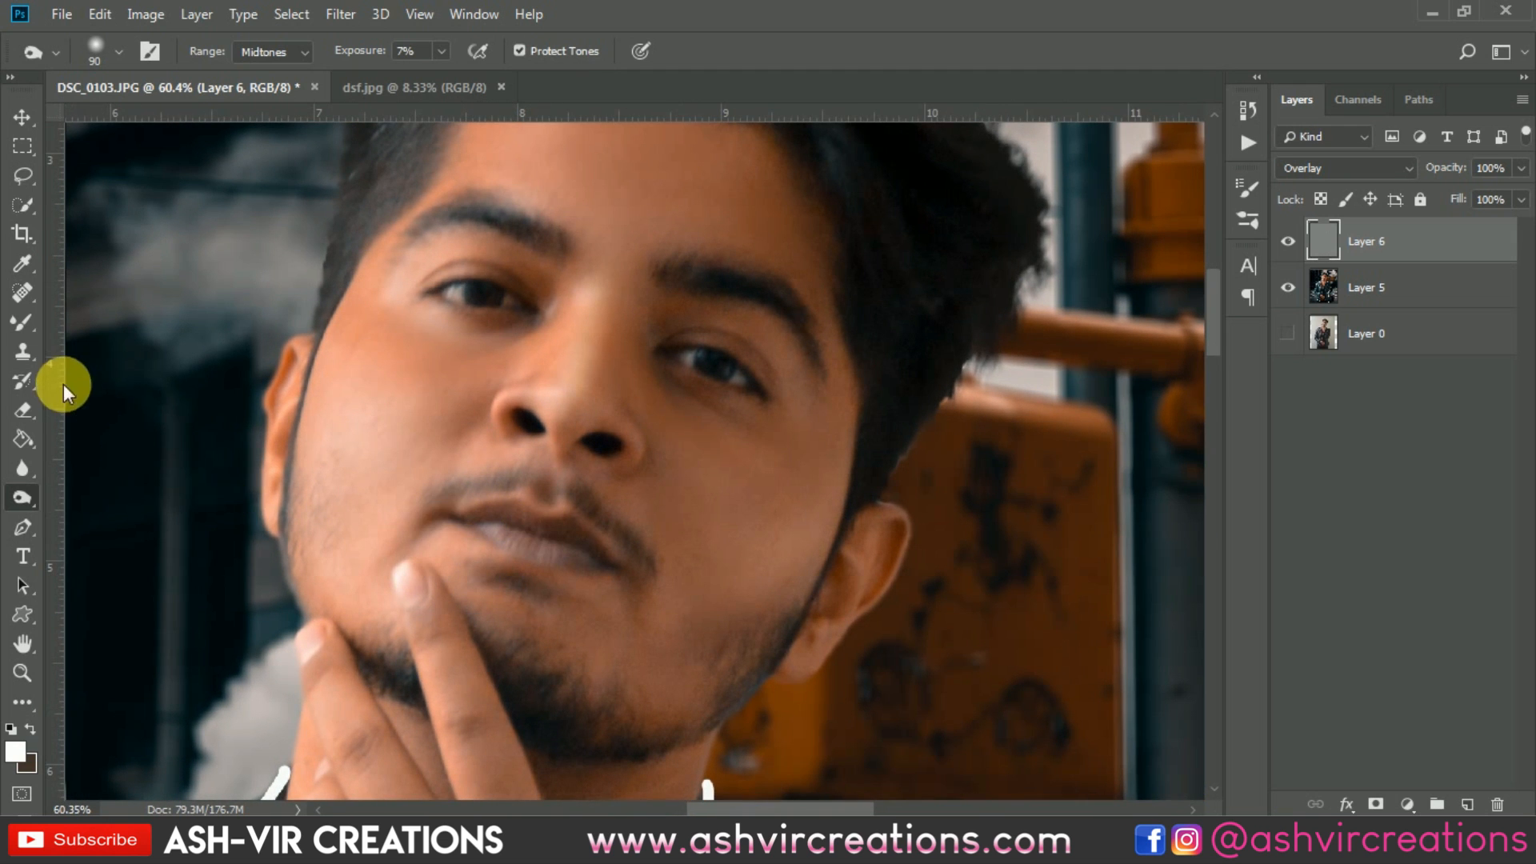
Switch to the Blur tool on Layer 6 and soften the retouching strokes from the lips up to the cheek.
{"action": "left_click", "coordinate": [23, 322]}
{"action": "left_click", "coordinate": [1364, 288]}
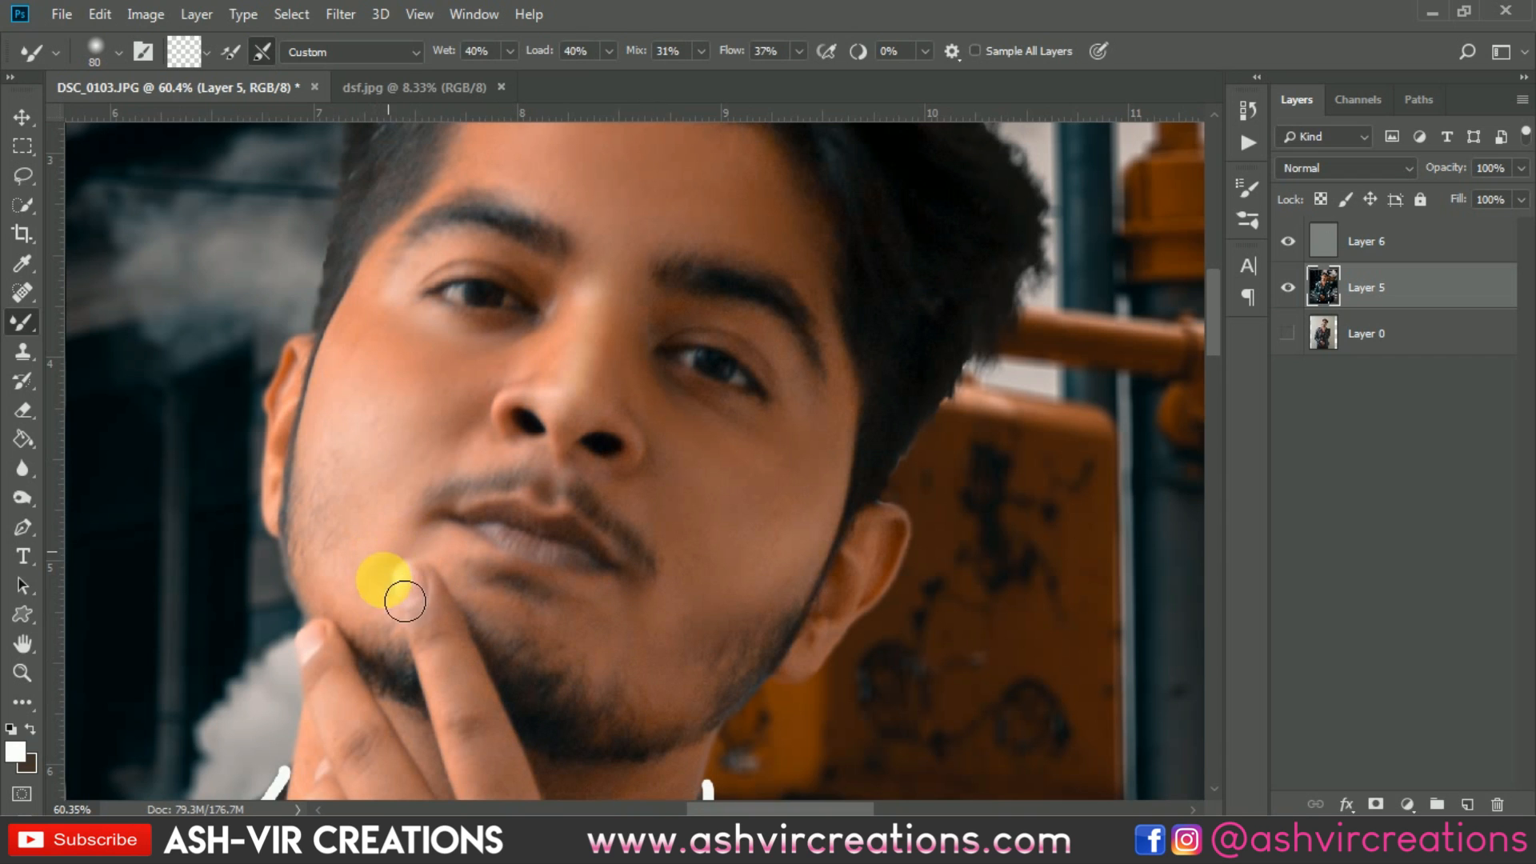
{"action": "left_click", "coordinate": [1372, 244]}
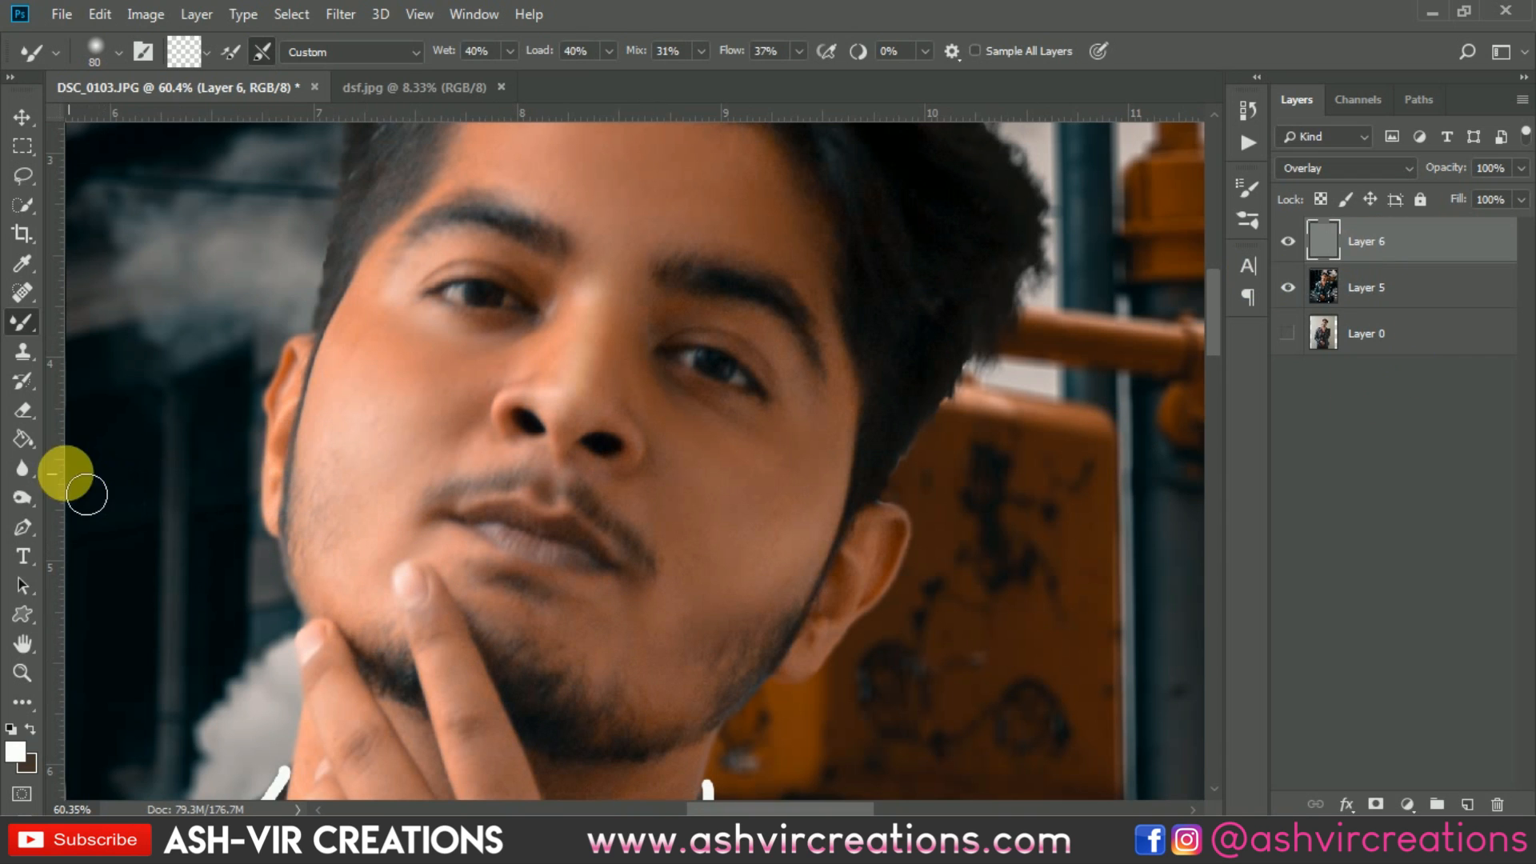
{"action": "left_click", "coordinate": [24, 473]}
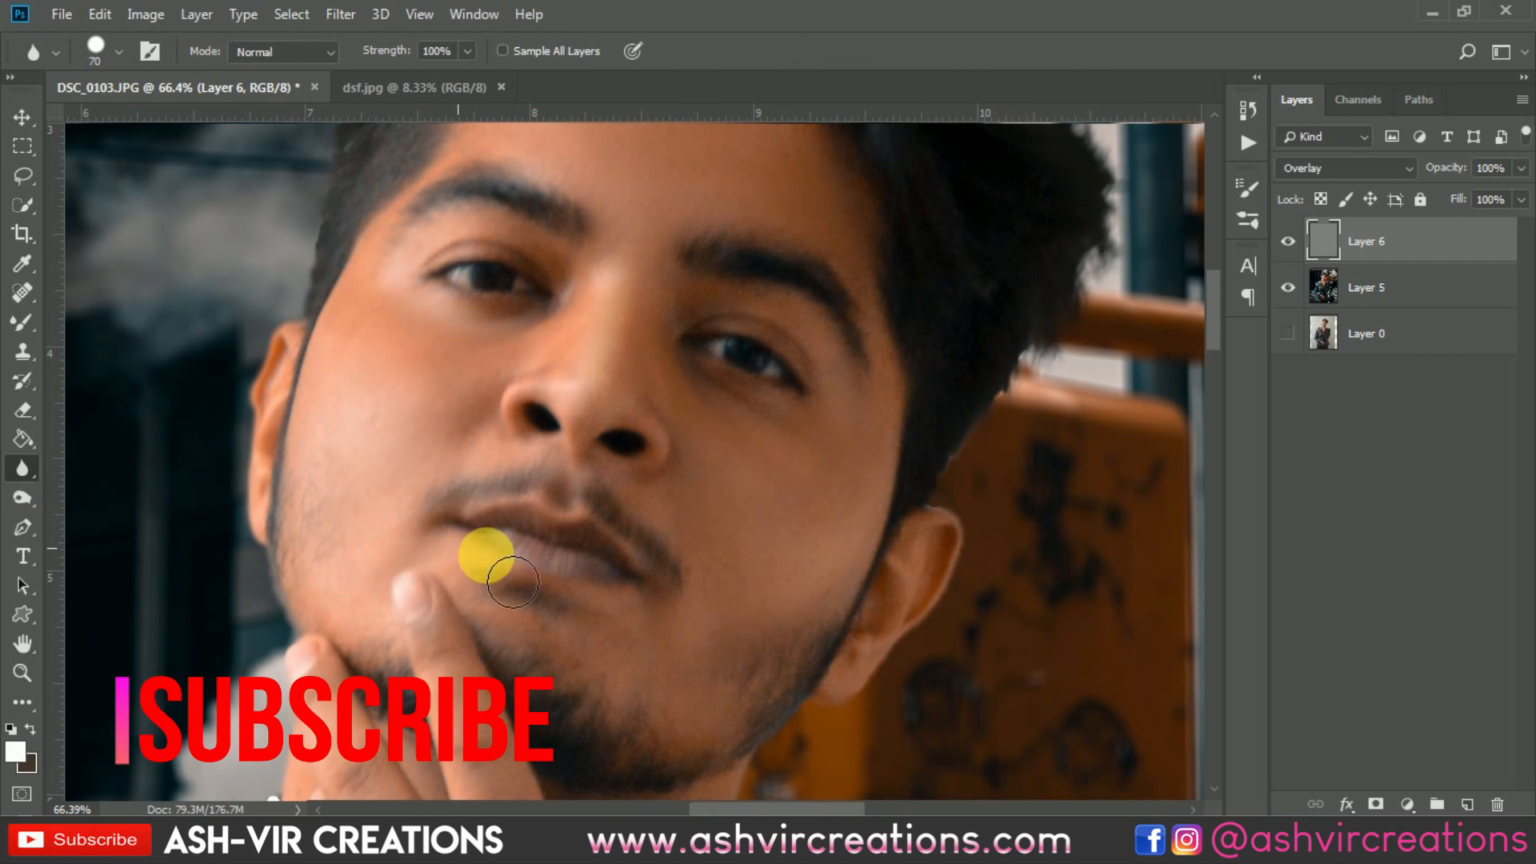
{"action": "mouse_move", "coordinate": [513, 582]}
{"action": "left_mouse_down"}
{"action": "mouse_move", "coordinate": [663, 635]}
{"action": "mouse_move", "coordinate": [652, 627]}
{"action": "mouse_move", "coordinate": [679, 672]}
{"action": "mouse_move", "coordinate": [450, 607]}
{"action": "mouse_move", "coordinate": [334, 596]}
{"action": "mouse_move", "coordinate": [355, 587]}
{"action": "mouse_move", "coordinate": [488, 653]}
{"action": "mouse_move", "coordinate": [861, 672]}
{"action": "mouse_move", "coordinate": [840, 626]}
{"action": "mouse_move", "coordinate": [856, 601]}
{"action": "mouse_move", "coordinate": [719, 653]}
{"action": "mouse_move", "coordinate": [809, 654]}
{"action": "mouse_move", "coordinate": [970, 602]}
{"action": "mouse_move", "coordinate": [1046, 552]}
{"action": "mouse_move", "coordinate": [837, 608]}
{"action": "mouse_move", "coordinate": [412, 565]}
{"action": "mouse_move", "coordinate": [359, 511]}
{"action": "mouse_move", "coordinate": [391, 438]}
{"action": "mouse_move", "coordinate": [455, 512]}
{"action": "mouse_move", "coordinate": [422, 537]}
{"action": "mouse_move", "coordinate": [330, 506]}
{"action": "mouse_move", "coordinate": [383, 546]}
{"action": "mouse_move", "coordinate": [503, 444]}
{"action": "left_mouse_up"}
Compare the portrait with Layer 6 hidden and shown, and examine the face, hand and jacket.
{"action": "scroll", "coordinate": [617, 437], "scroll_direction": "down", "scroll_amount": 5}
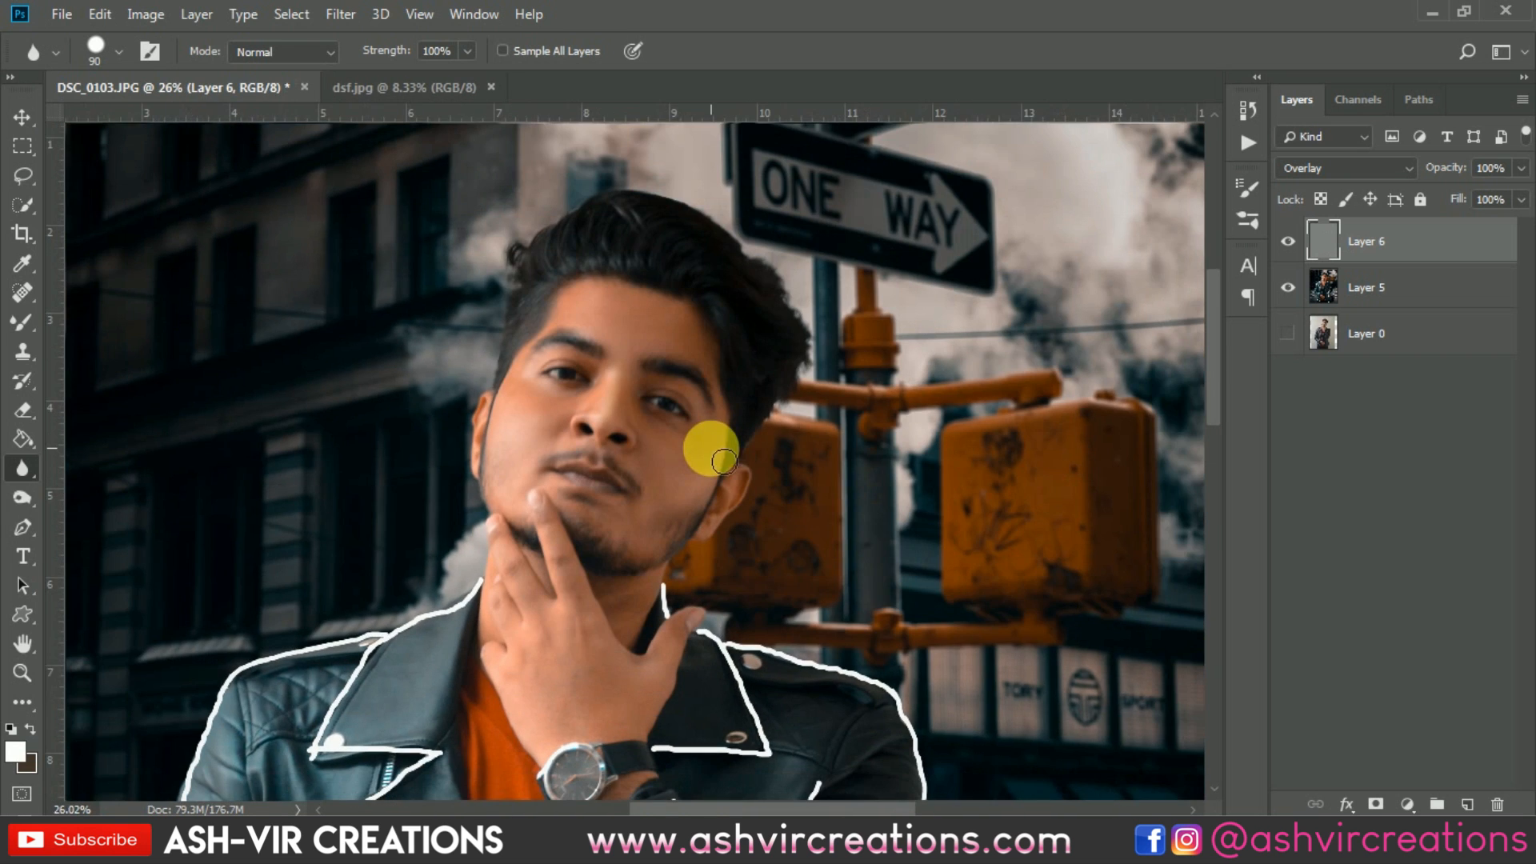
{"action": "scroll", "coordinate": [760, 447], "scroll_direction": "down", "scroll_amount": 2}
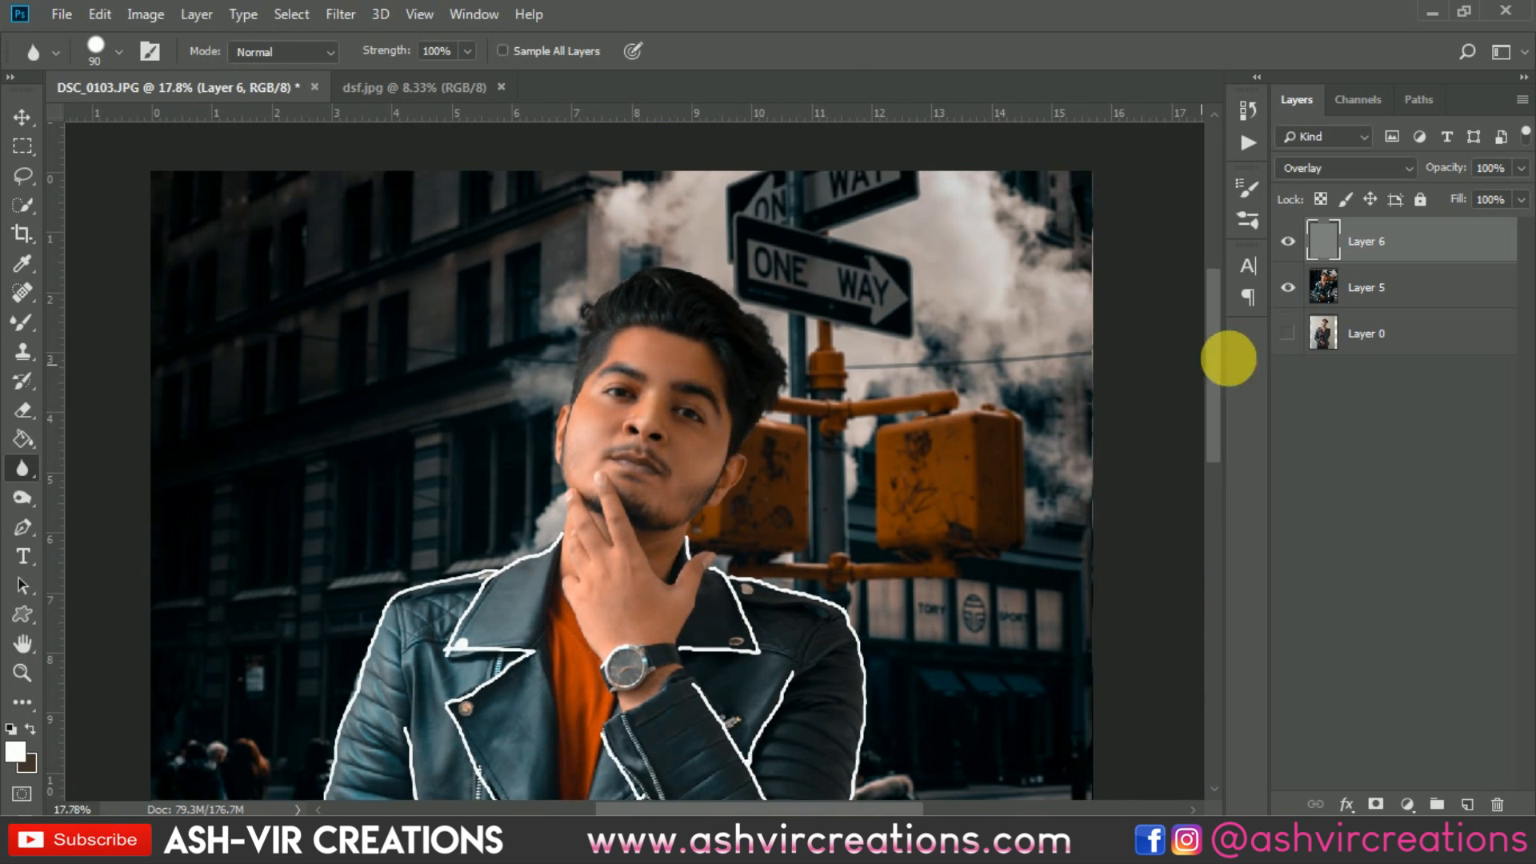
{"action": "left_click", "coordinate": [1288, 241]}
{"action": "scroll", "coordinate": [583, 408], "scroll_direction": "up", "scroll_amount": 4}
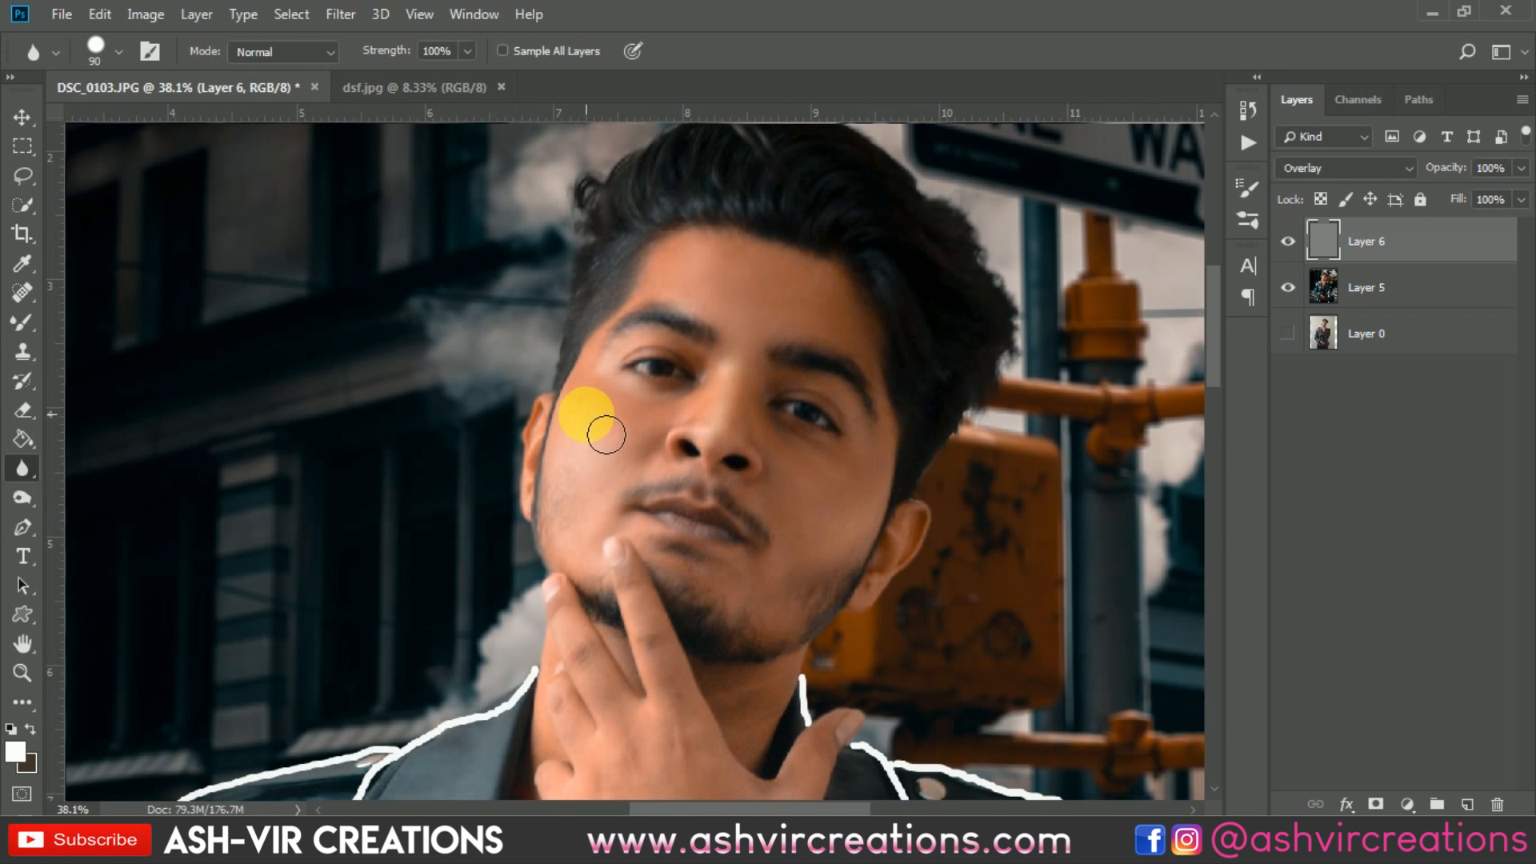
{"action": "left_click_drag", "start_coordinate": [952, 420], "coordinate": [870, 422]}
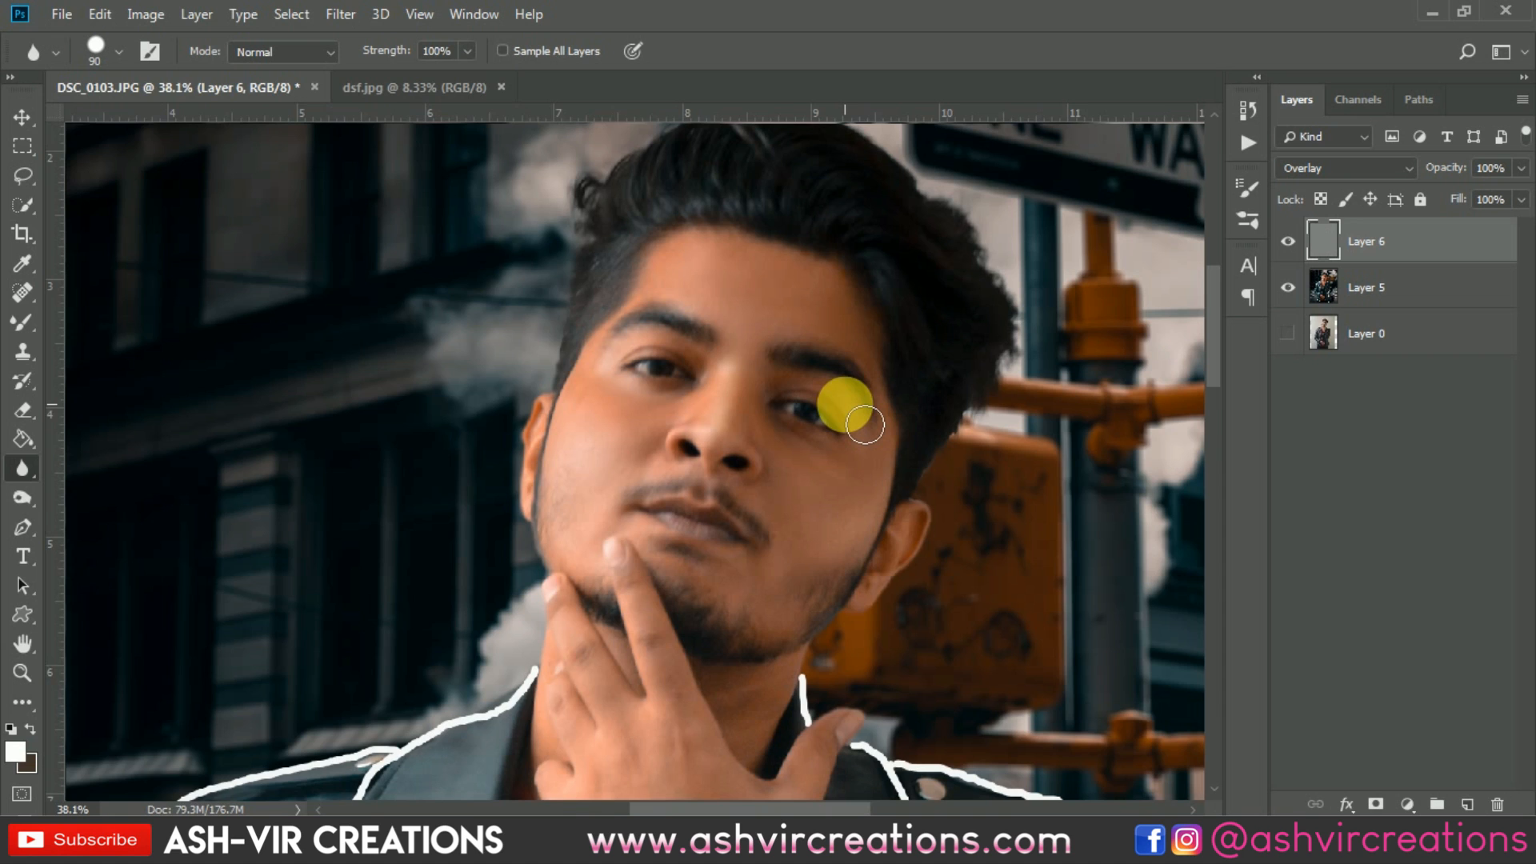
{"action": "scroll", "coordinate": [844, 404], "scroll_direction": "down", "scroll_amount": 3}
{"action": "left_click_drag", "start_coordinate": [909, 584], "coordinate": [832, 394]}
{"action": "scroll", "coordinate": [691, 476], "scroll_direction": "up", "scroll_amount": 2}
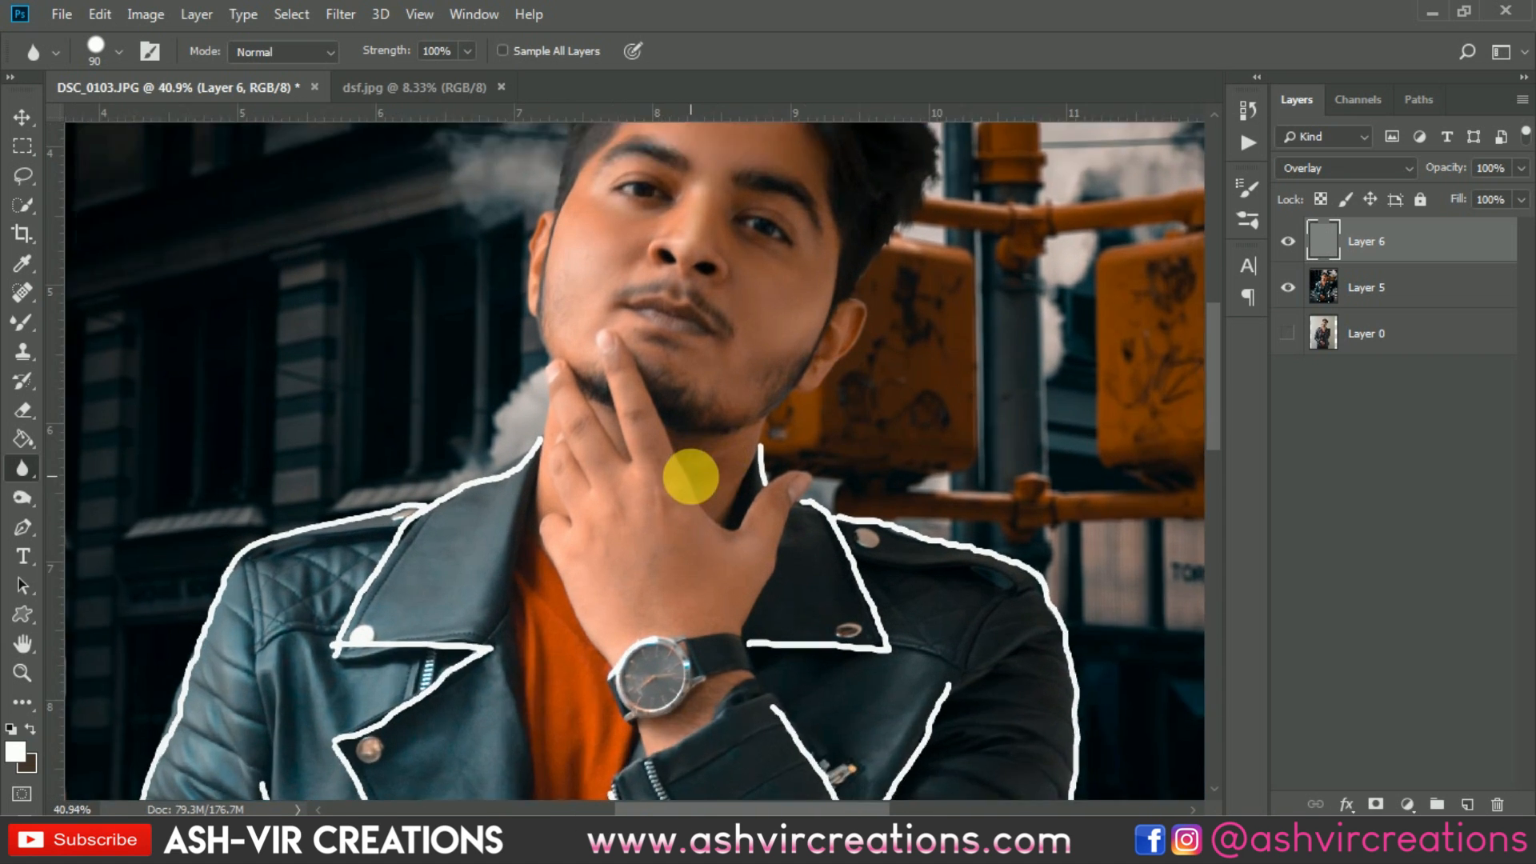
{"action": "mouse_move", "coordinate": [691, 476]}
{"action": "left_mouse_down"}
{"action": "mouse_move", "coordinate": [703, 507]}
{"action": "mouse_move", "coordinate": [683, 548]}
{"action": "mouse_move", "coordinate": [637, 460]}
{"action": "mouse_move", "coordinate": [689, 626]}
{"action": "mouse_move", "coordinate": [651, 440]}
{"action": "mouse_move", "coordinate": [707, 644]}
{"action": "mouse_move", "coordinate": [826, 644]}
{"action": "left_mouse_up"}
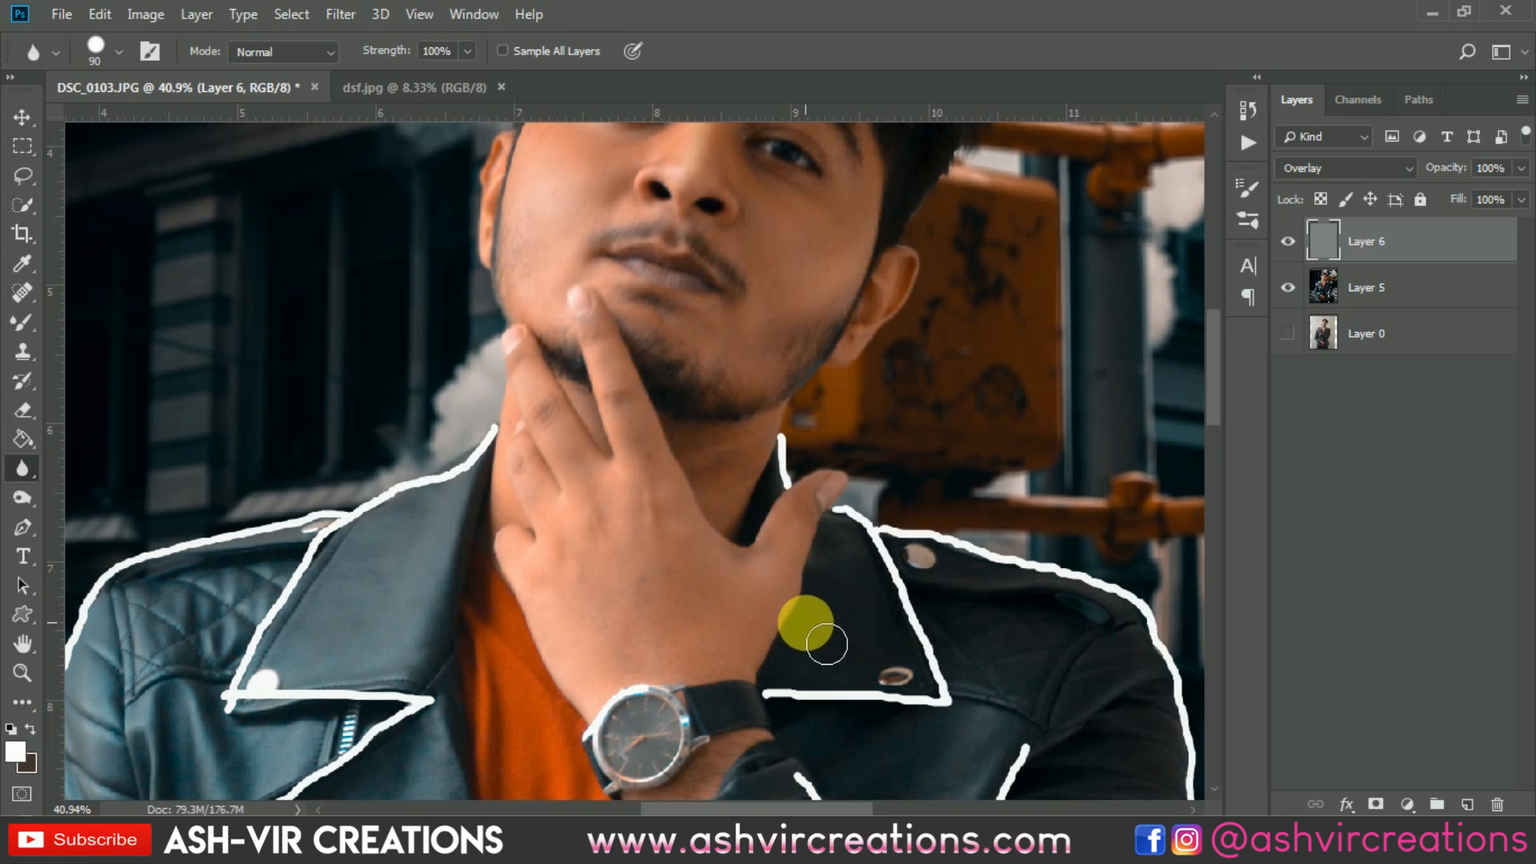
Switch to the Dodge tool at brush size 100 and brighten the cheek and the skin between the eyebrows.
{"action": "left_click", "coordinate": [21, 469]}
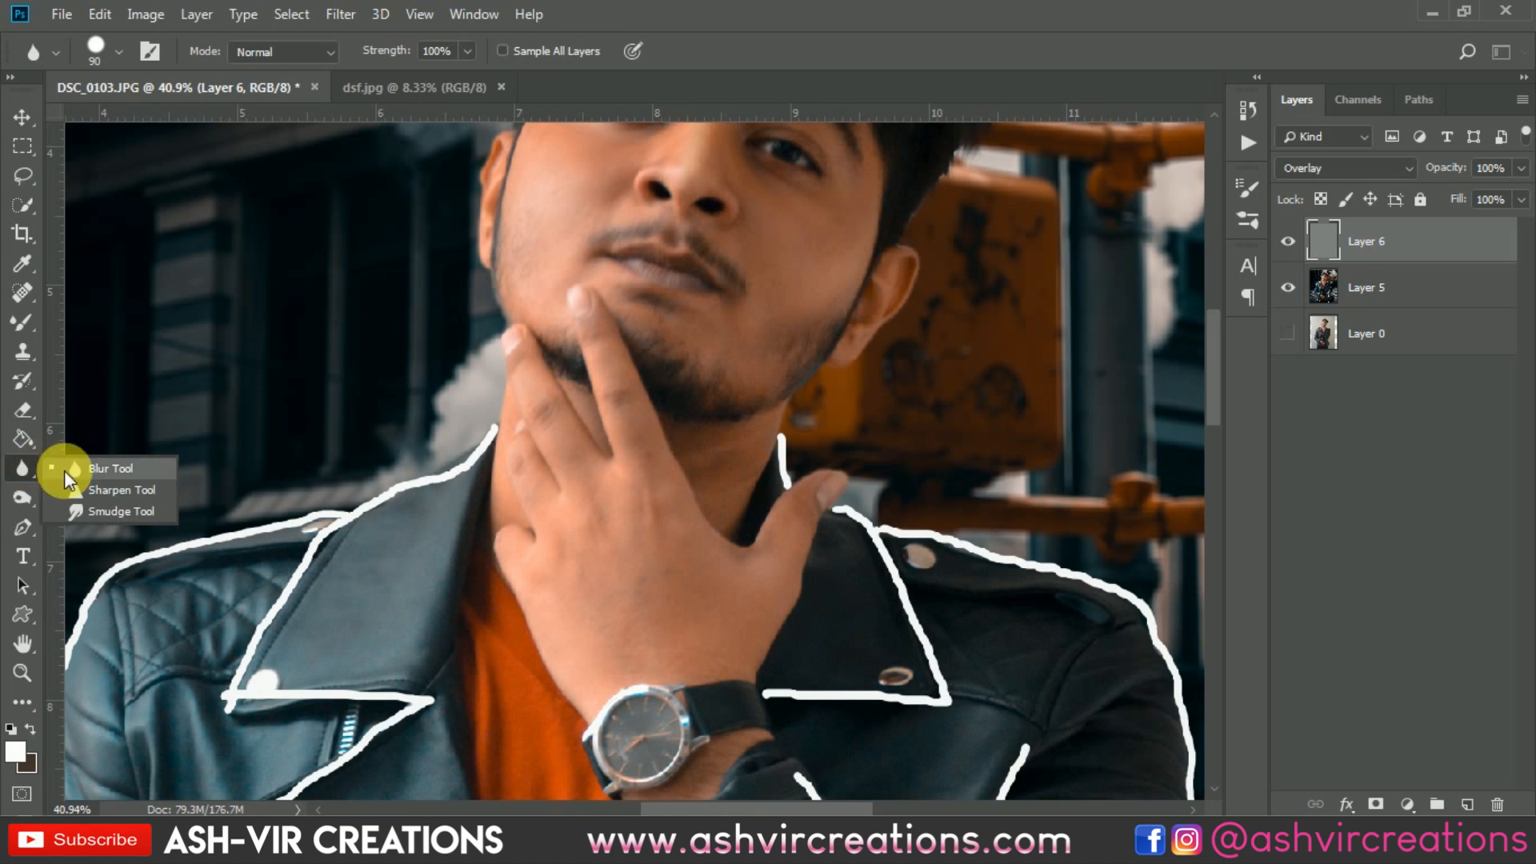
{"action": "left_click_drag", "start_coordinate": [19, 495], "coordinate": [70, 498]}
{"action": "scroll", "coordinate": [604, 560], "scroll_direction": "up", "scroll_amount": 3}
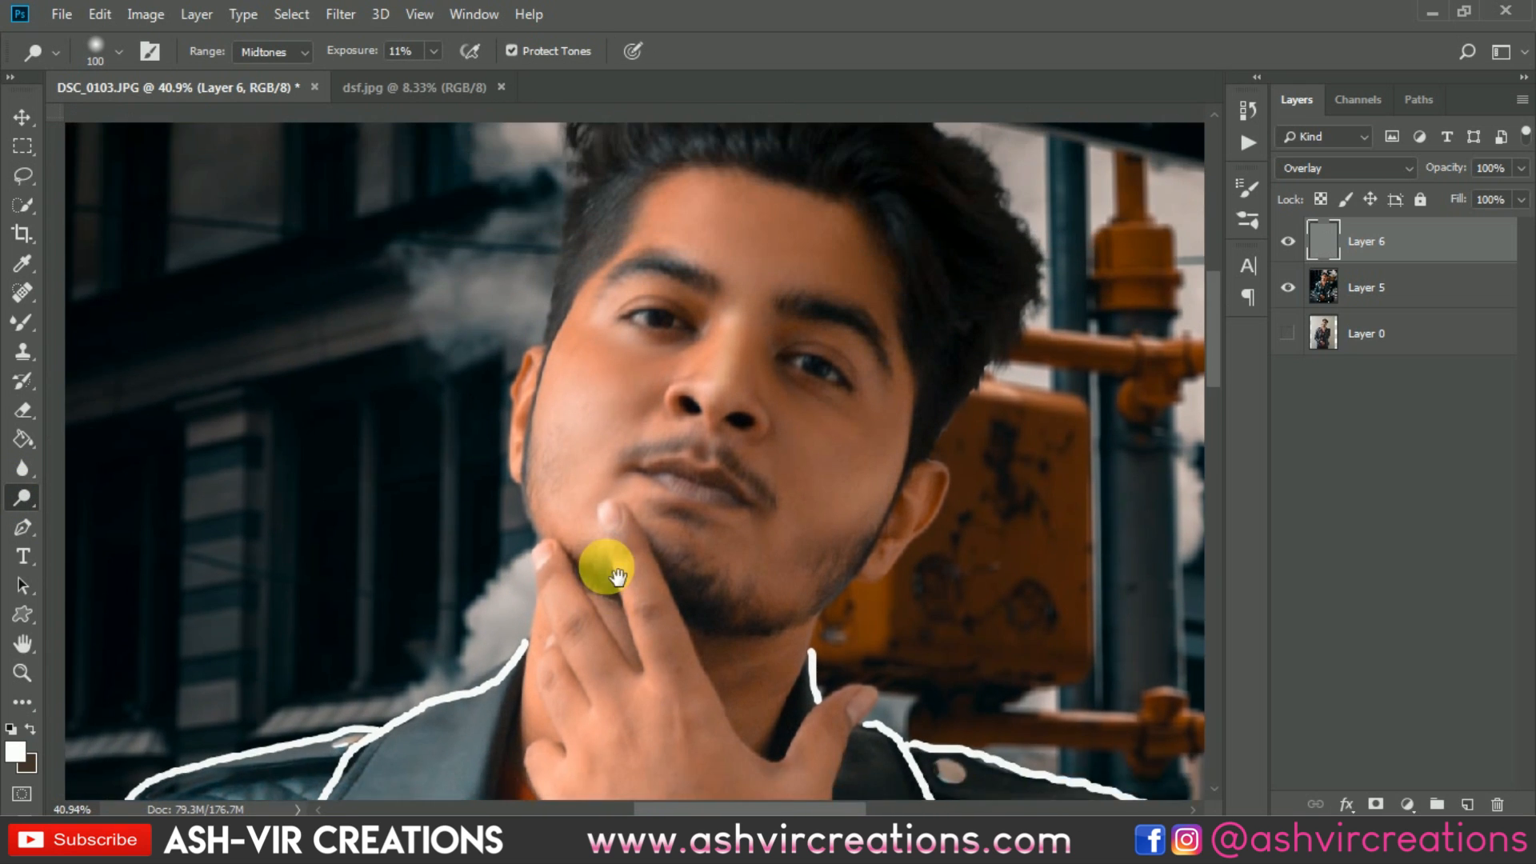
{"action": "scroll", "coordinate": [600, 452], "scroll_direction": "up", "scroll_amount": 1}
{"action": "mouse_move", "coordinate": [663, 506]}
{"action": "left_mouse_down"}
{"action": "mouse_move", "coordinate": [584, 456]}
{"action": "mouse_move", "coordinate": [644, 490]}
{"action": "mouse_move", "coordinate": [558, 467]}
{"action": "mouse_move", "coordinate": [656, 444]}
{"action": "left_mouse_up"}
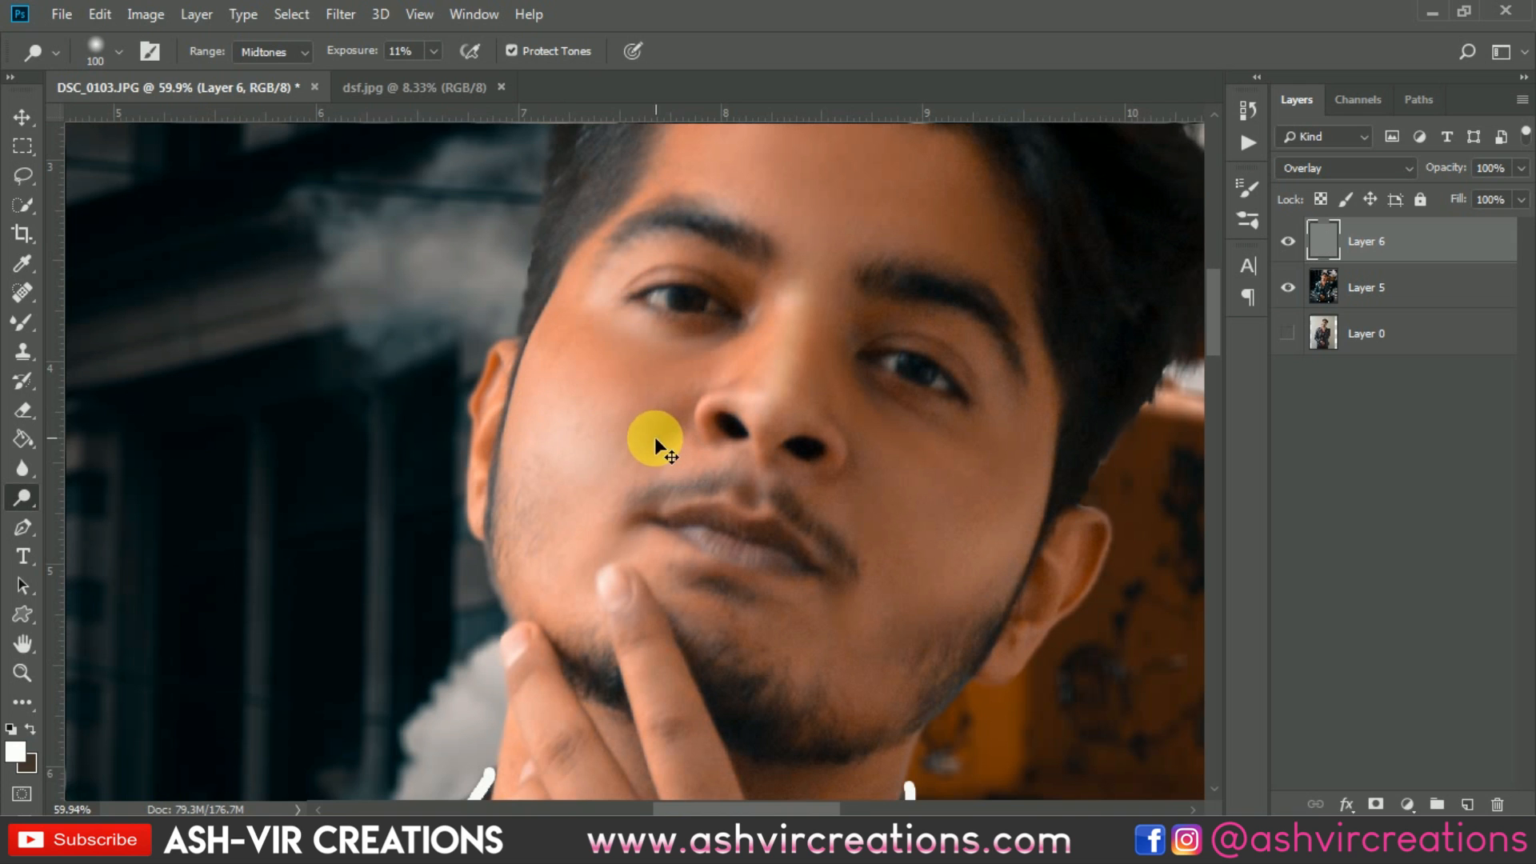
{"action": "scroll", "coordinate": [779, 467], "scroll_direction": "down", "scroll_amount": 3}
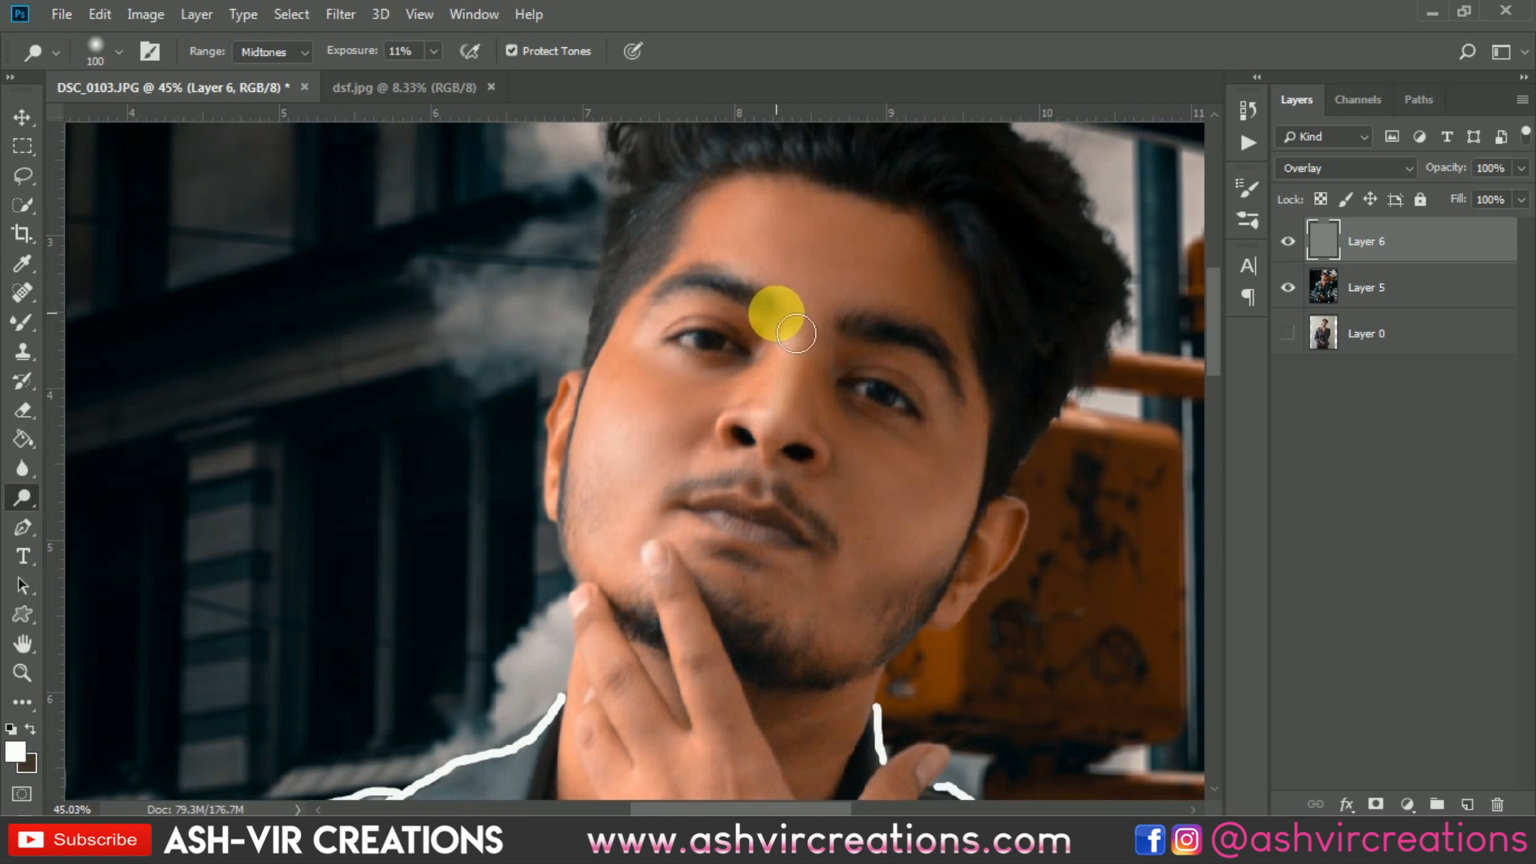
{"action": "mouse_move", "coordinate": [796, 334]}
{"action": "left_mouse_down"}
{"action": "mouse_move", "coordinate": [787, 276]}
{"action": "mouse_move", "coordinate": [759, 273]}
{"action": "mouse_move", "coordinate": [806, 347]}
{"action": "mouse_move", "coordinate": [873, 303]}
{"action": "mouse_move", "coordinate": [811, 281]}
{"action": "left_mouse_up"}
Enlarge the Dodge brush to 175 and brighten the forehead above the eyebrows.
{"action": "scroll", "coordinate": [792, 262], "scroll_direction": "up", "scroll_amount": 2}
{"action": "key", "text": "bracketright"}
{"action": "key", "text": "bracketright"}
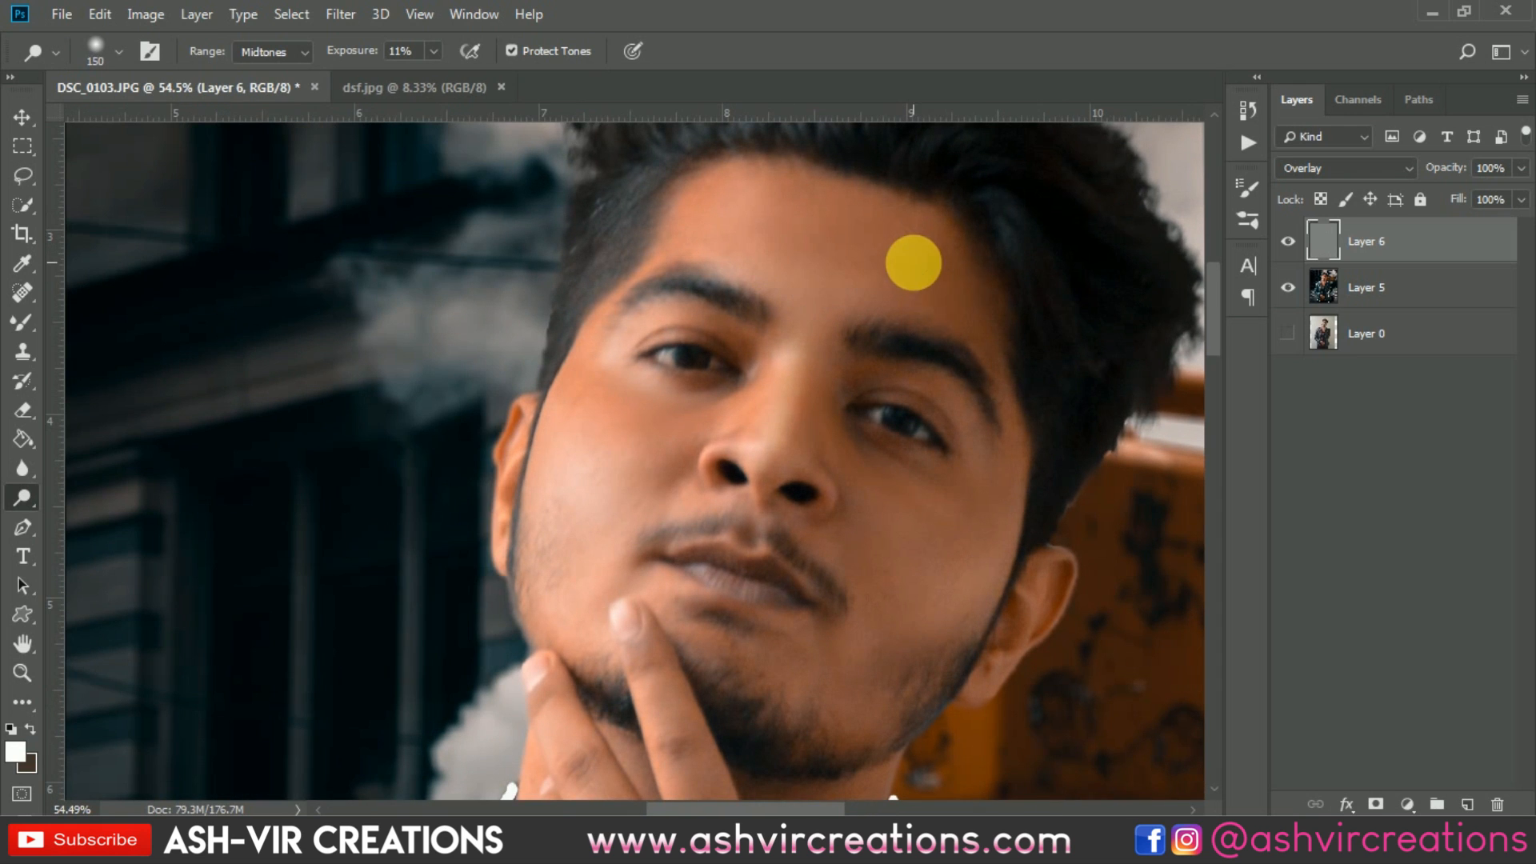
{"action": "mouse_move", "coordinate": [903, 231]}
{"action": "left_mouse_down"}
{"action": "mouse_move", "coordinate": [867, 216]}
{"action": "mouse_move", "coordinate": [789, 268]}
{"action": "mouse_move", "coordinate": [792, 199]}
{"action": "mouse_move", "coordinate": [766, 262]}
{"action": "mouse_move", "coordinate": [902, 215]}
{"action": "mouse_move", "coordinate": [885, 309]}
{"action": "mouse_move", "coordinate": [912, 289]}
{"action": "left_mouse_up"}
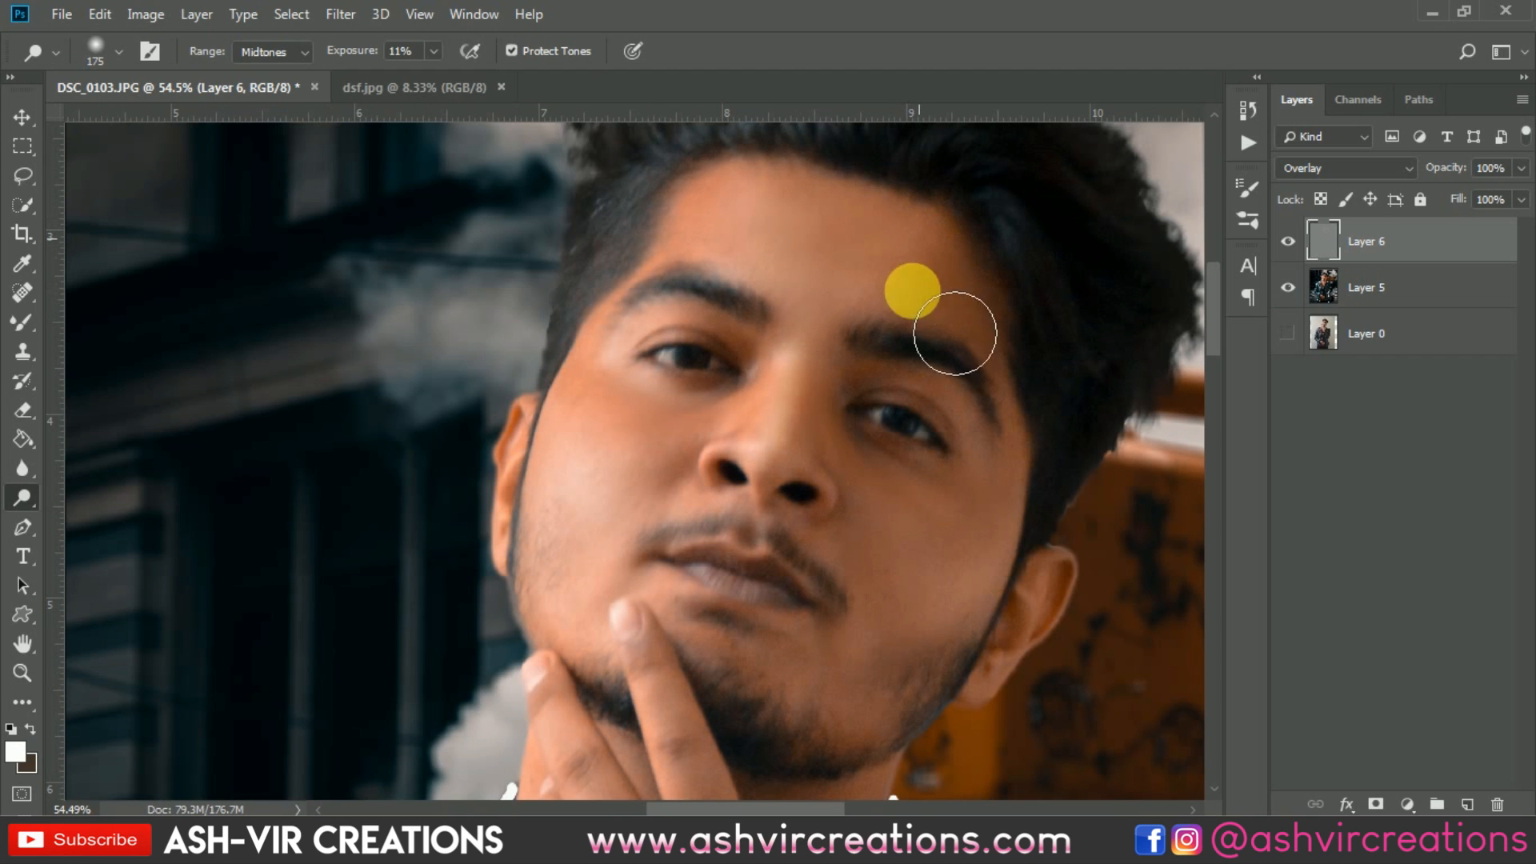
{"action": "mouse_move", "coordinate": [861, 241]}
{"action": "left_mouse_down"}
{"action": "mouse_move", "coordinate": [761, 295]}
{"action": "mouse_move", "coordinate": [819, 235]}
{"action": "mouse_move", "coordinate": [855, 287]}
{"action": "mouse_move", "coordinate": [971, 267]}
{"action": "mouse_move", "coordinate": [920, 332]}
{"action": "mouse_move", "coordinate": [970, 301]}
{"action": "mouse_move", "coordinate": [898, 325]}
{"action": "mouse_move", "coordinate": [1008, 330]}
{"action": "left_mouse_up"}
Examine the brightened forehead and cheeks both close up and within the whole portrait.
{"action": "scroll", "coordinate": [960, 328], "scroll_direction": "down", "scroll_amount": 3}
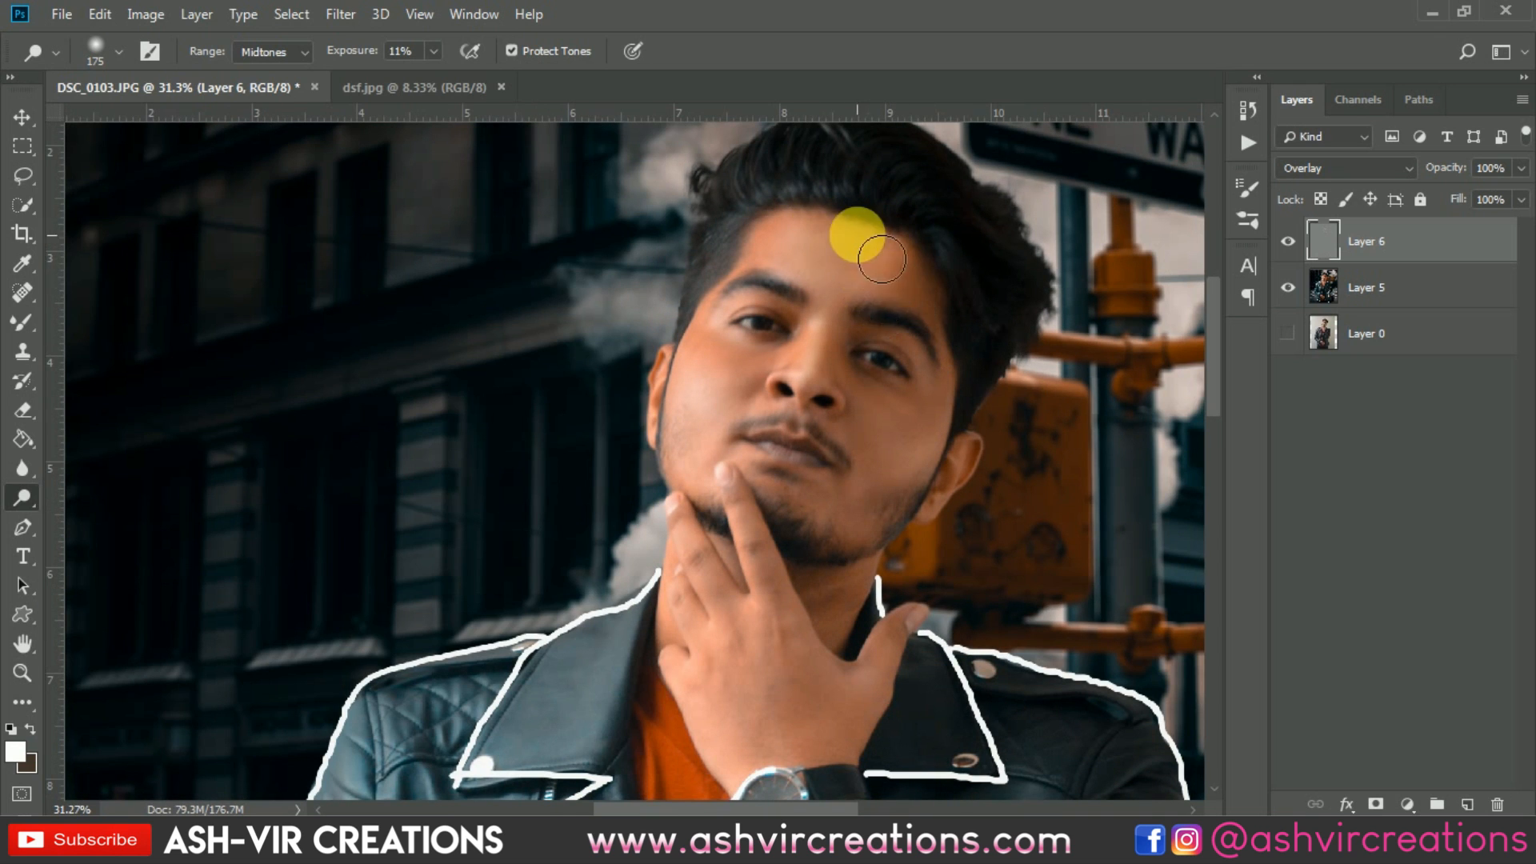
{"action": "scroll", "coordinate": [894, 278], "scroll_direction": "down", "scroll_amount": 3}
{"action": "scroll", "coordinate": [841, 539], "scroll_direction": "up", "scroll_amount": 3}
{"action": "scroll", "coordinate": [842, 539], "scroll_direction": "down", "scroll_amount": 3}
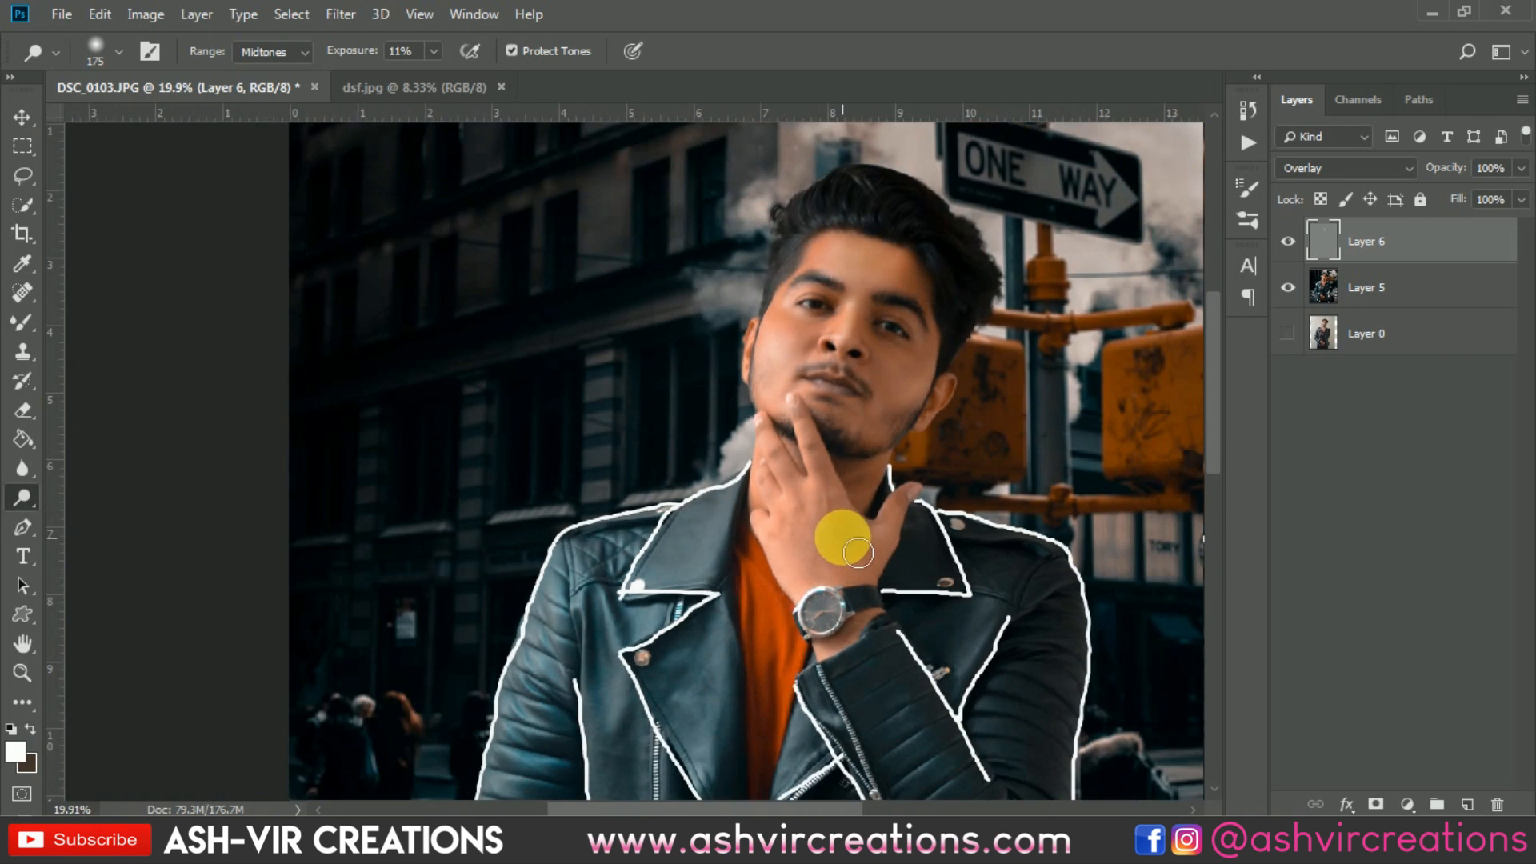
{"action": "scroll", "coordinate": [869, 280], "scroll_direction": "up", "scroll_amount": 4}
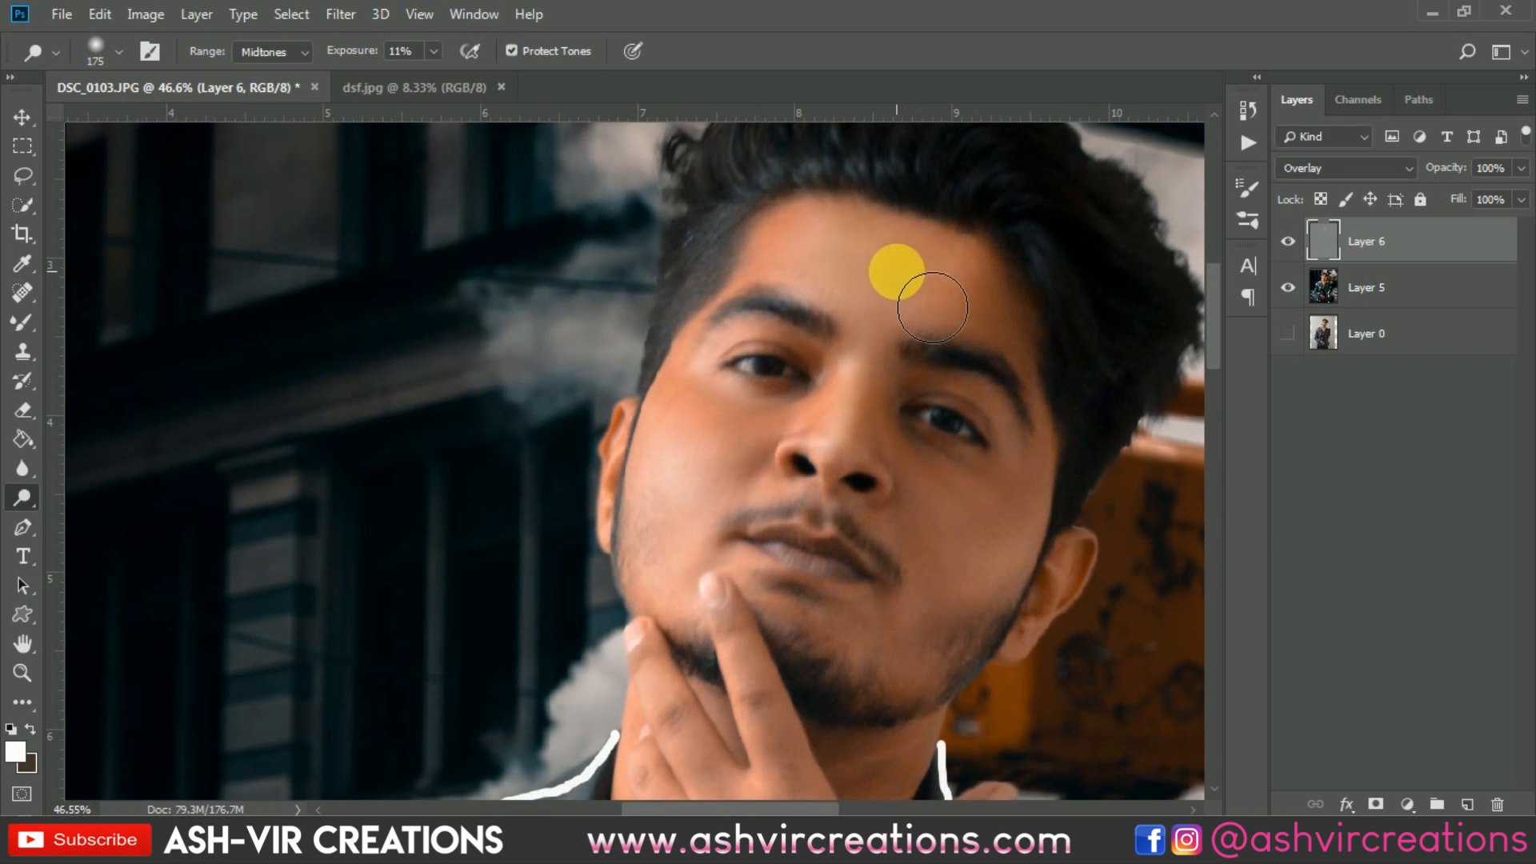
{"action": "scroll", "coordinate": [965, 440], "scroll_direction": "down", "scroll_amount": 3}
{"action": "scroll", "coordinate": [940, 468], "scroll_direction": "up", "scroll_amount": 4}
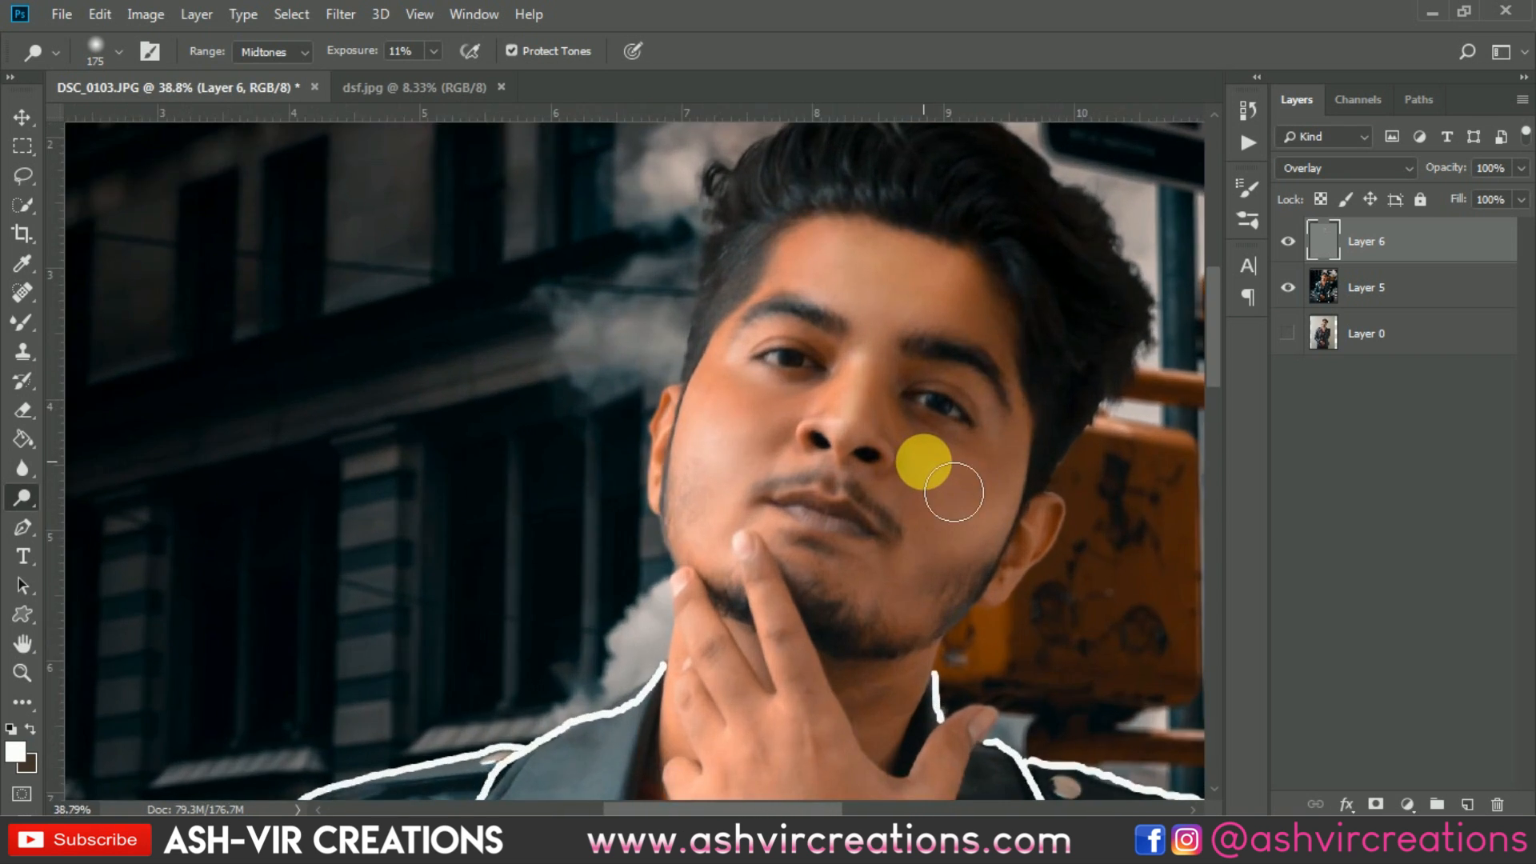
Reduce the Dodge brush size to 90, brighten the fingers and back of the raised hand, and compare with Layer 6 hidden.
{"action": "left_click_drag", "start_coordinate": [980, 475], "coordinate": [893, 322]}
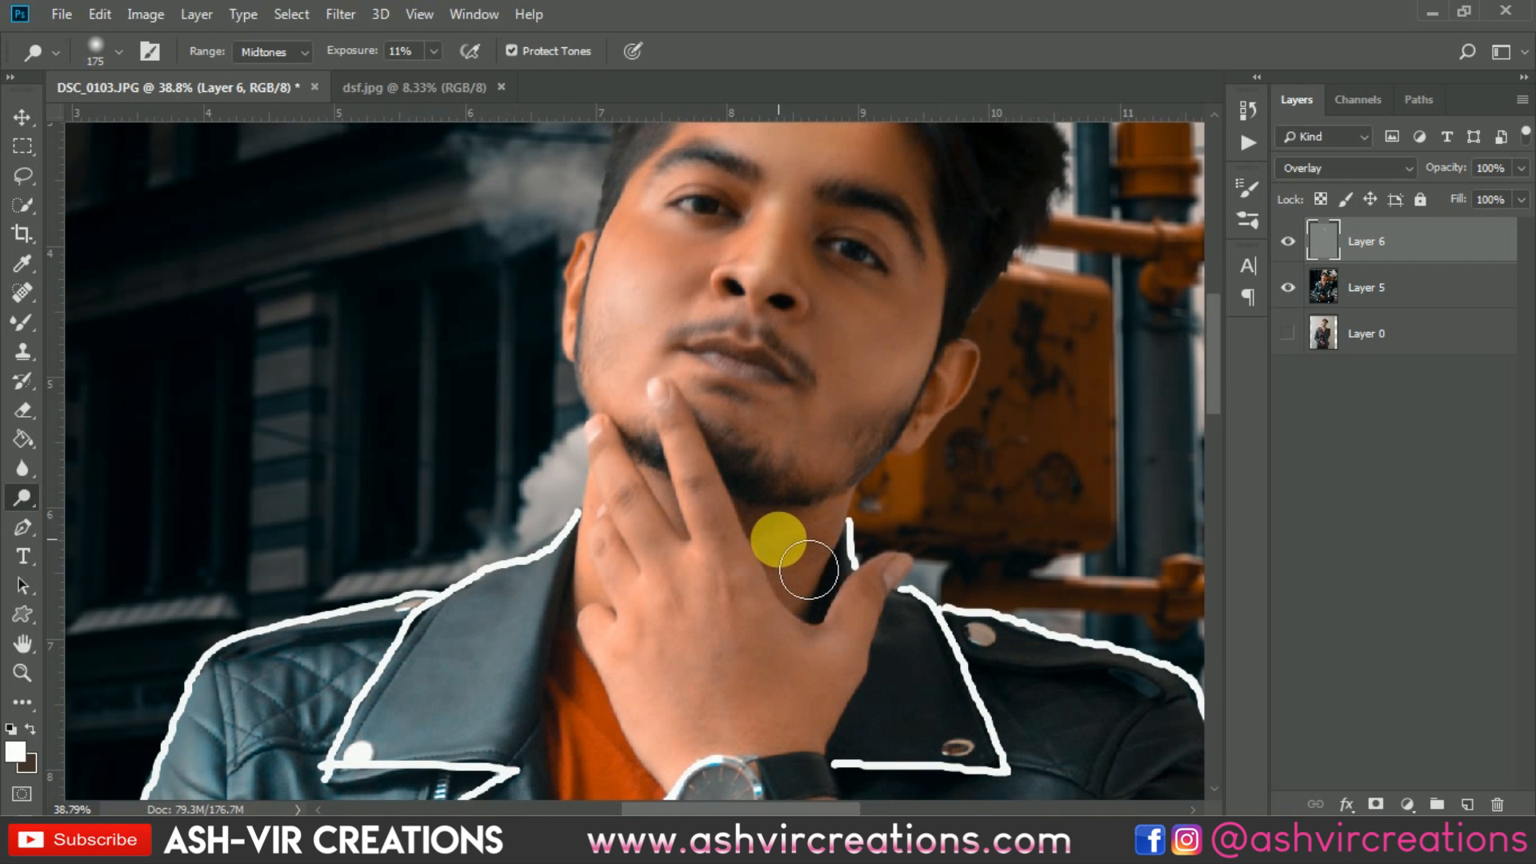
{"action": "key", "text": "bracketleft"}
{"action": "key", "text": "bracketleft"}
{"action": "key", "text": "bracketleft"}
{"action": "key", "text": "bracketleft"}
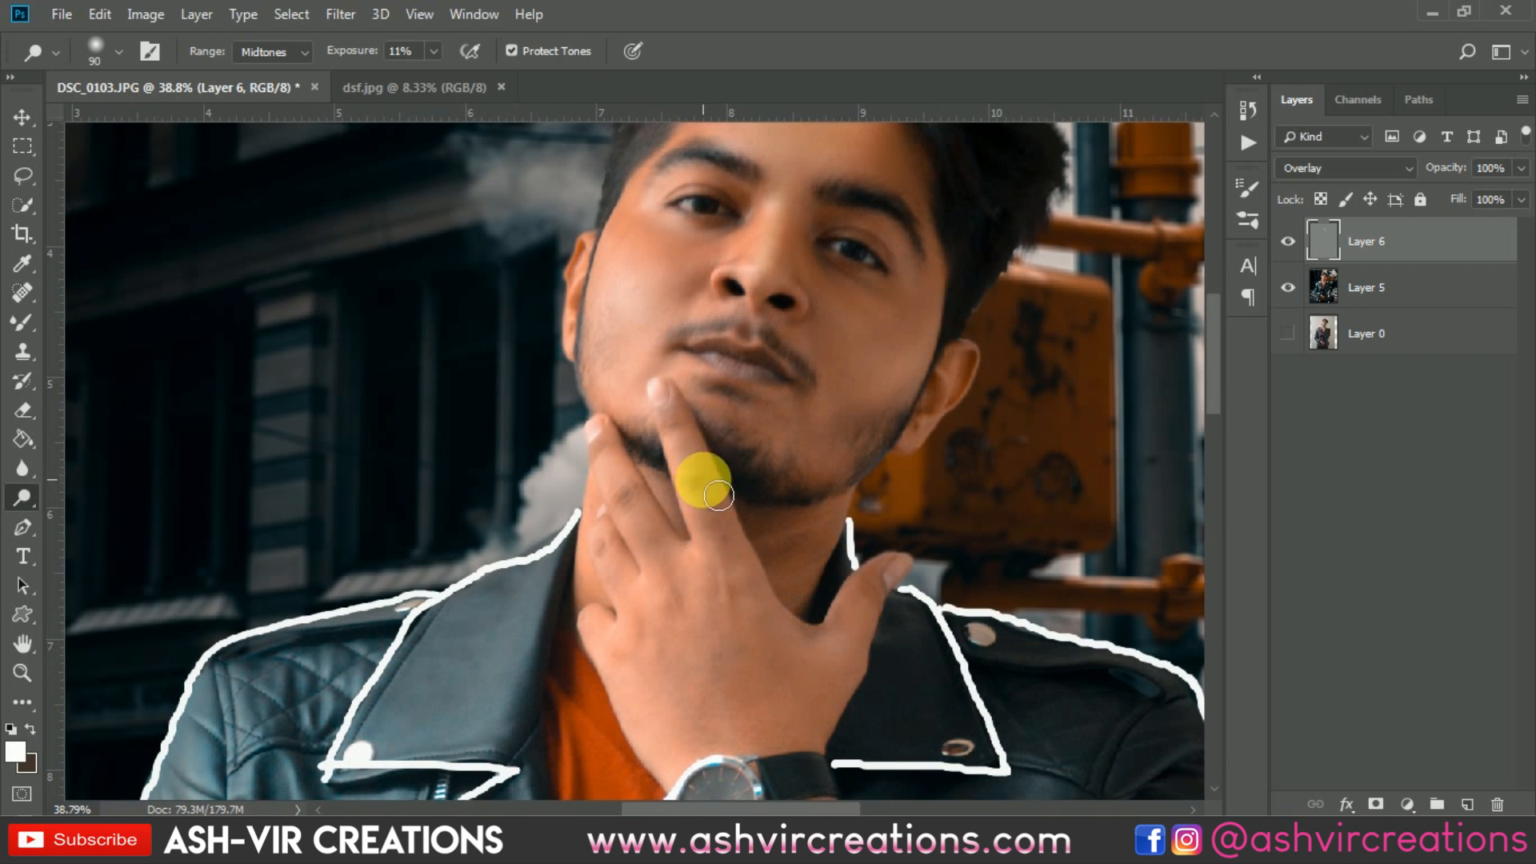
{"action": "mouse_move", "coordinate": [742, 681]}
{"action": "left_mouse_down"}
{"action": "mouse_move", "coordinate": [755, 644]}
{"action": "mouse_move", "coordinate": [721, 485]}
{"action": "mouse_move", "coordinate": [797, 669]}
{"action": "mouse_move", "coordinate": [816, 665]}
{"action": "mouse_move", "coordinate": [806, 642]}
{"action": "mouse_move", "coordinate": [868, 660]}
{"action": "mouse_move", "coordinate": [738, 579]}
{"action": "mouse_move", "coordinate": [653, 477]}
{"action": "mouse_move", "coordinate": [696, 638]}
{"action": "mouse_move", "coordinate": [825, 681]}
{"action": "mouse_move", "coordinate": [767, 477]}
{"action": "mouse_move", "coordinate": [787, 492]}
{"action": "mouse_move", "coordinate": [768, 568]}
{"action": "mouse_move", "coordinate": [753, 479]}
{"action": "mouse_move", "coordinate": [768, 577]}
{"action": "left_mouse_up"}
{"action": "scroll", "coordinate": [767, 577], "scroll_direction": "down", "scroll_amount": 3}
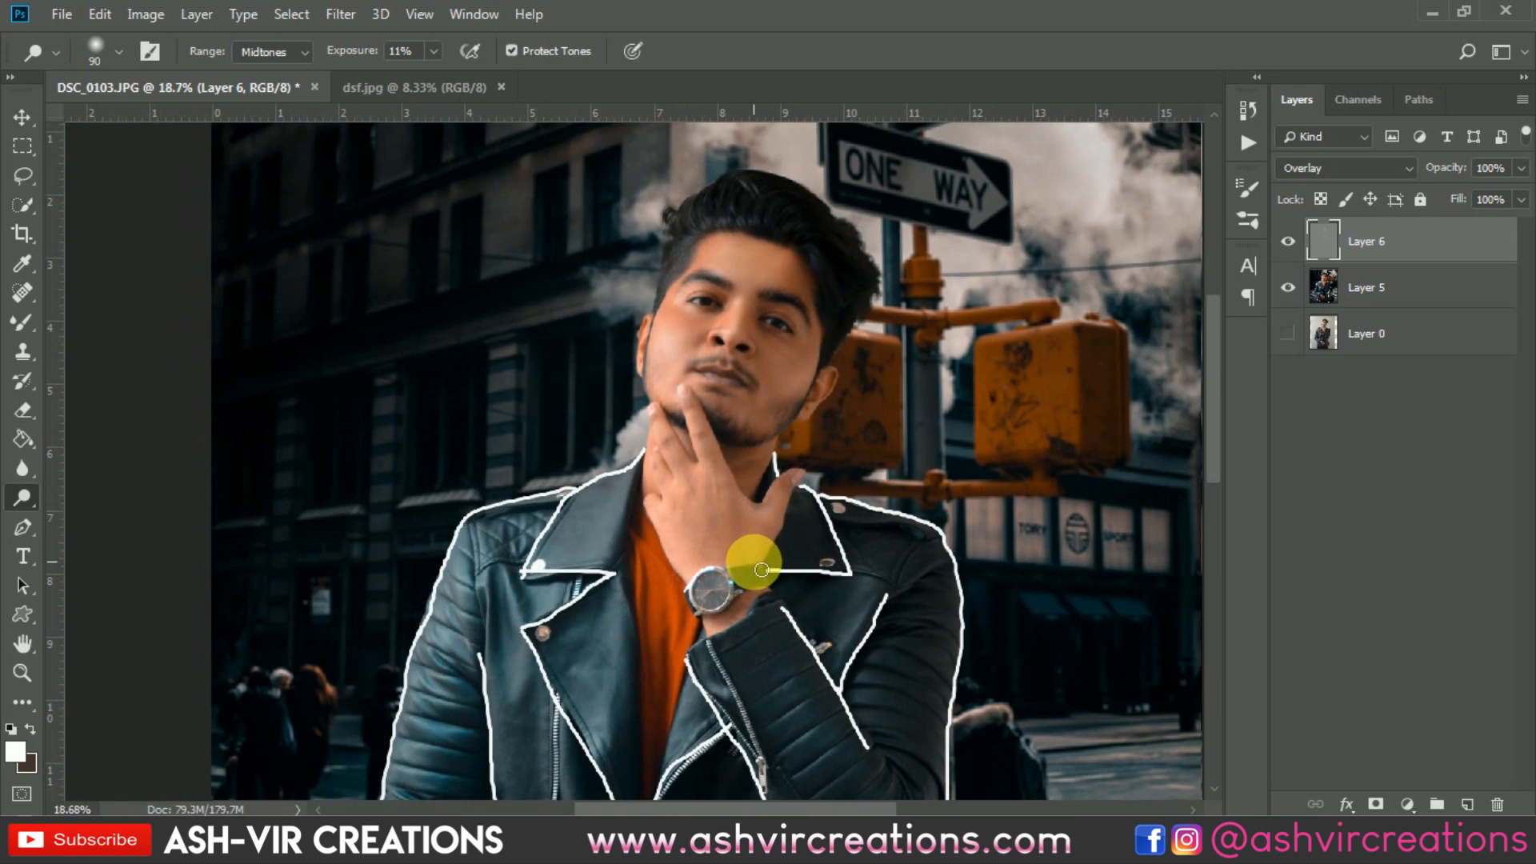
{"action": "scroll", "coordinate": [779, 551], "scroll_direction": "up", "scroll_amount": 3}
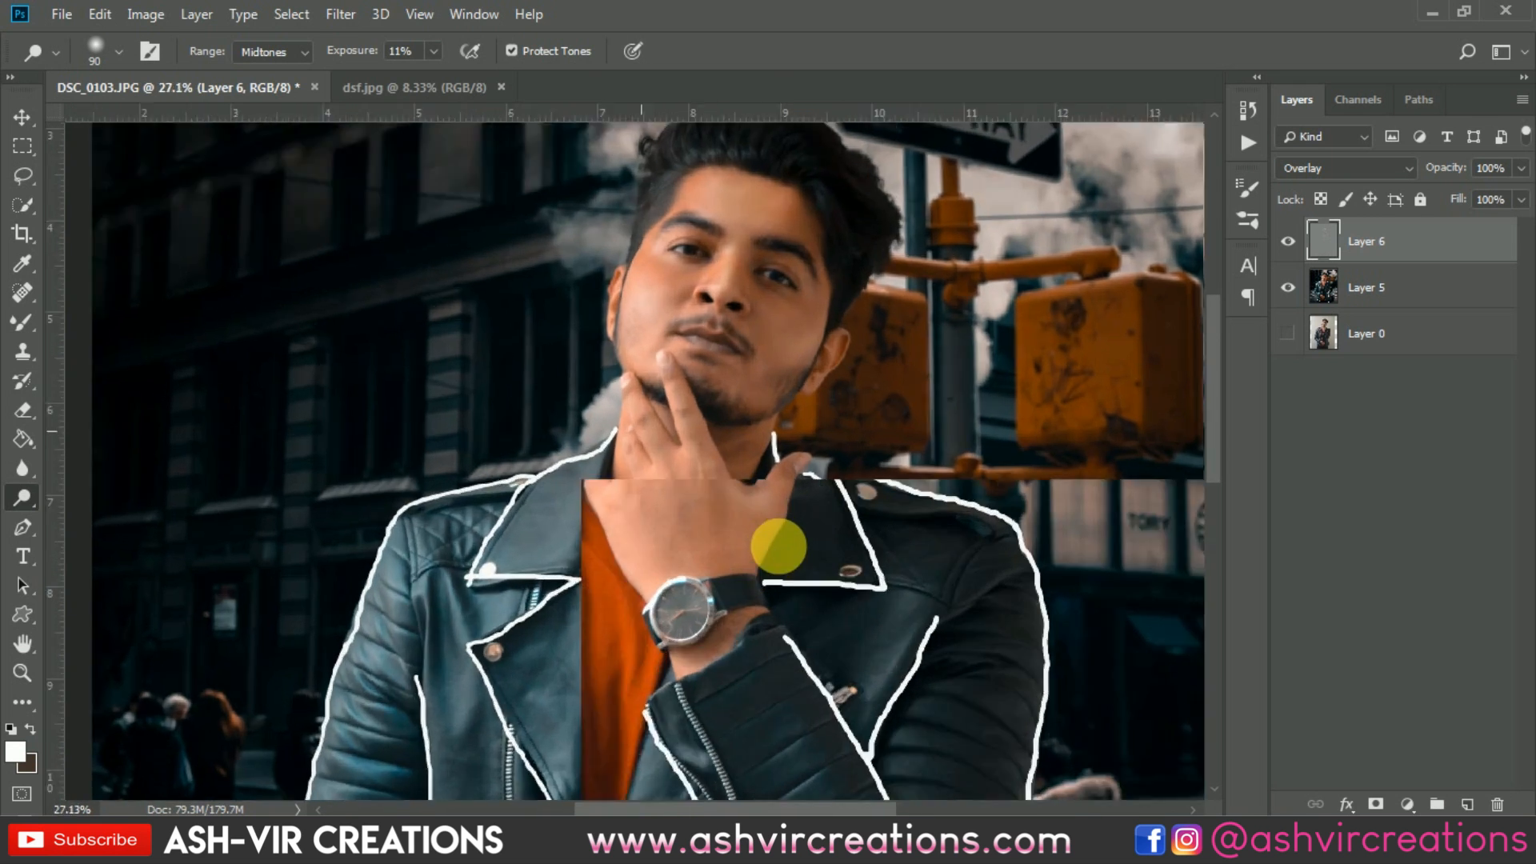
{"action": "left_click", "coordinate": [1288, 241]}
{"action": "left_click", "coordinate": [1287, 241]}
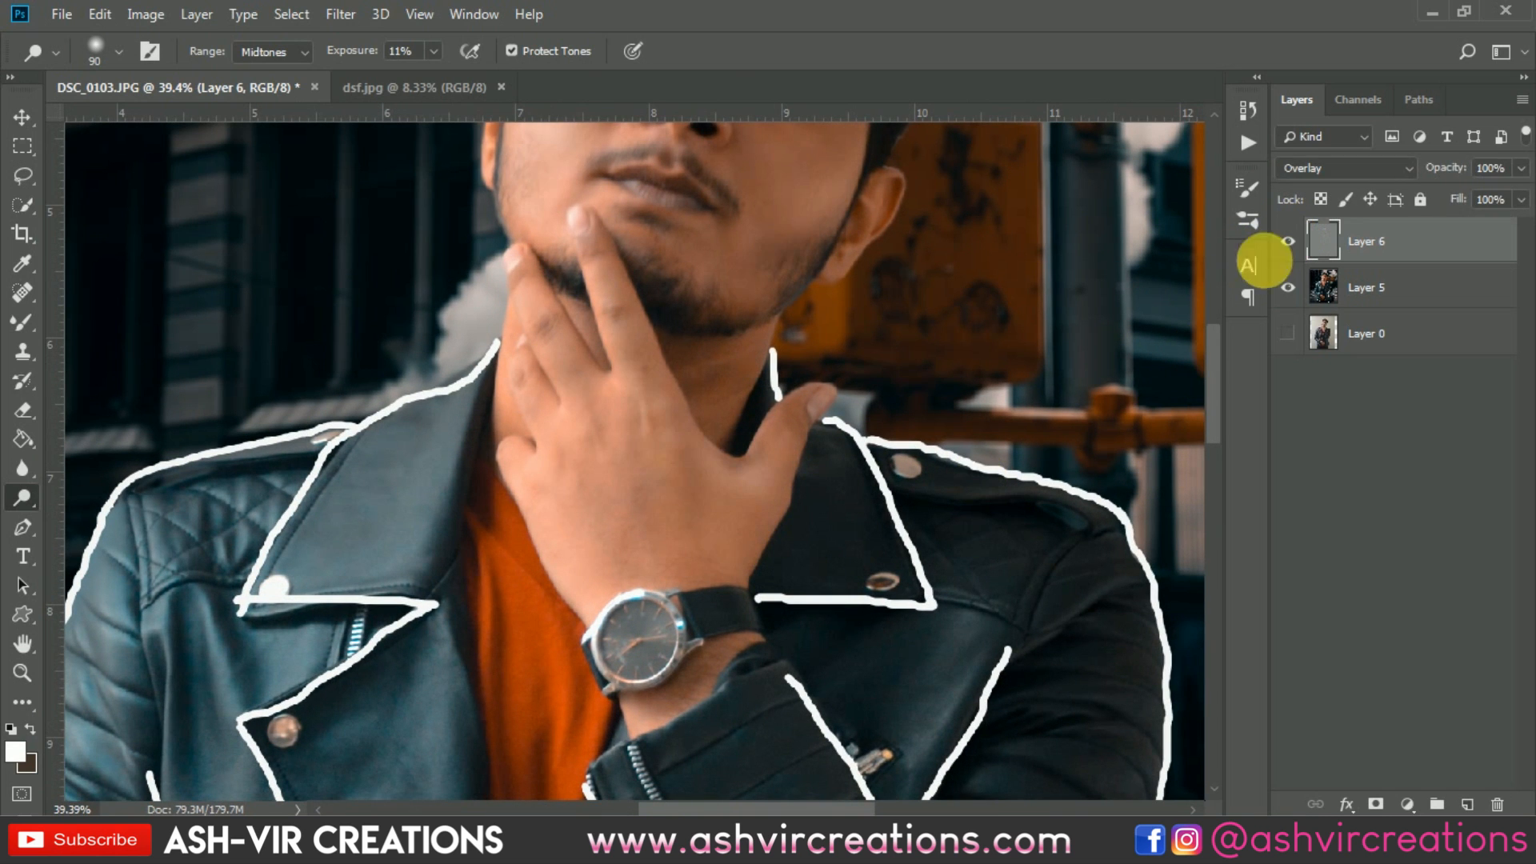
Erase the Layer 6 retouching along the edge of the raised hand between the thumb and the watch.
{"action": "scroll", "coordinate": [710, 525], "scroll_direction": "up", "scroll_amount": 2}
{"action": "key", "text": "e"}
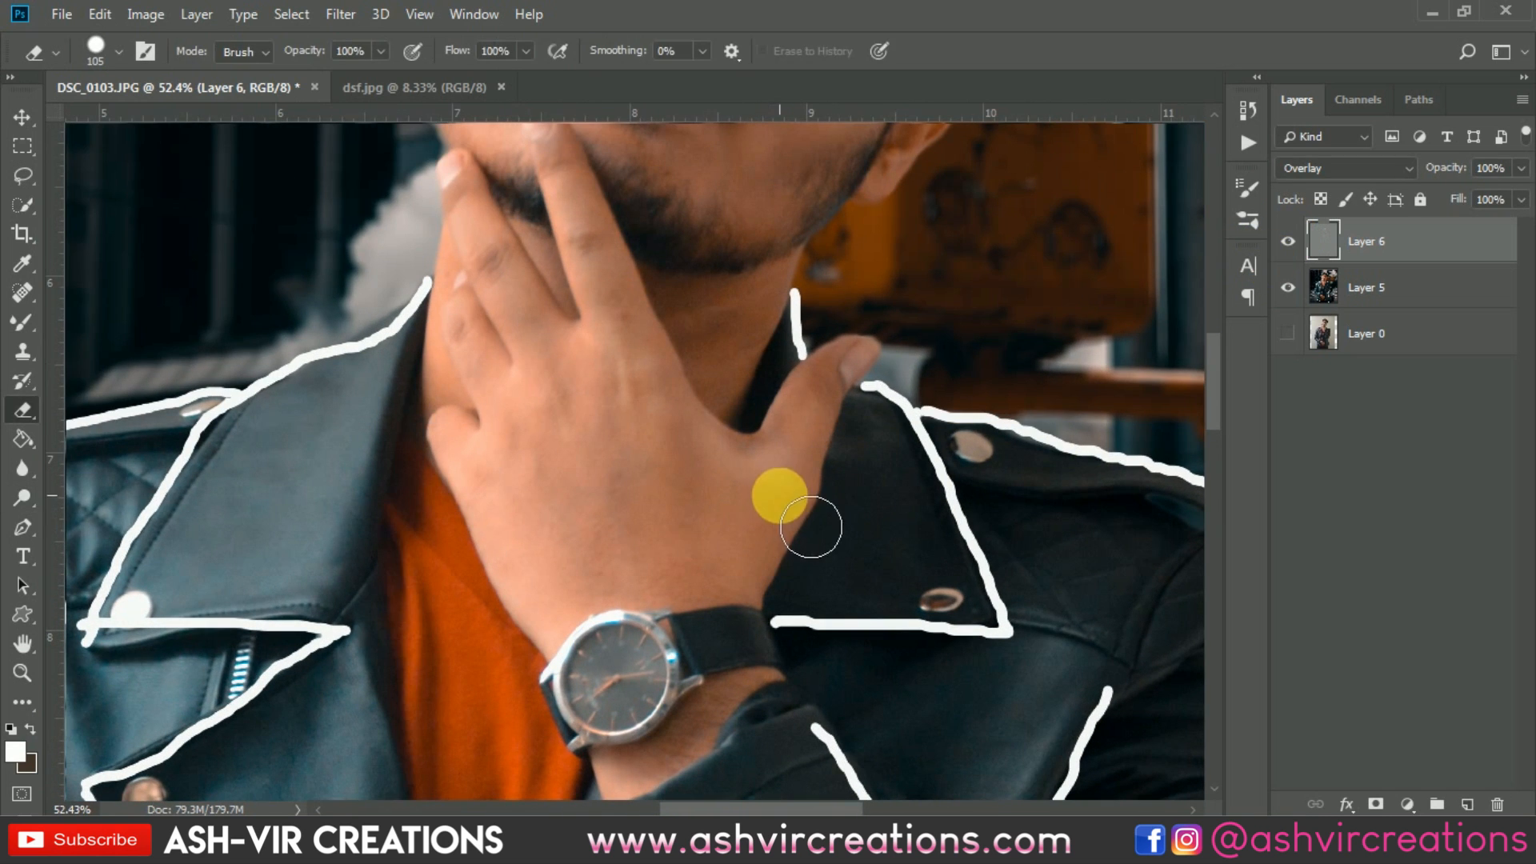
{"action": "right_click", "coordinate": [785, 494]}
{"action": "double_click", "coordinate": [918, 602]}
{"action": "mouse_move", "coordinate": [837, 475]}
{"action": "left_mouse_down"}
{"action": "mouse_move", "coordinate": [765, 522]}
{"action": "mouse_move", "coordinate": [773, 492]}
{"action": "mouse_move", "coordinate": [754, 467]}
{"action": "mouse_move", "coordinate": [793, 448]}
{"action": "mouse_move", "coordinate": [788, 546]}
{"action": "mouse_move", "coordinate": [747, 437]}
{"action": "mouse_move", "coordinate": [763, 509]}
{"action": "mouse_move", "coordinate": [829, 427]}
{"action": "mouse_move", "coordinate": [826, 405]}
{"action": "mouse_move", "coordinate": [775, 583]}
{"action": "left_mouse_up"}
{"action": "scroll", "coordinate": [761, 629], "scroll_direction": "down", "scroll_amount": 2}
{"action": "key", "text": "v"}
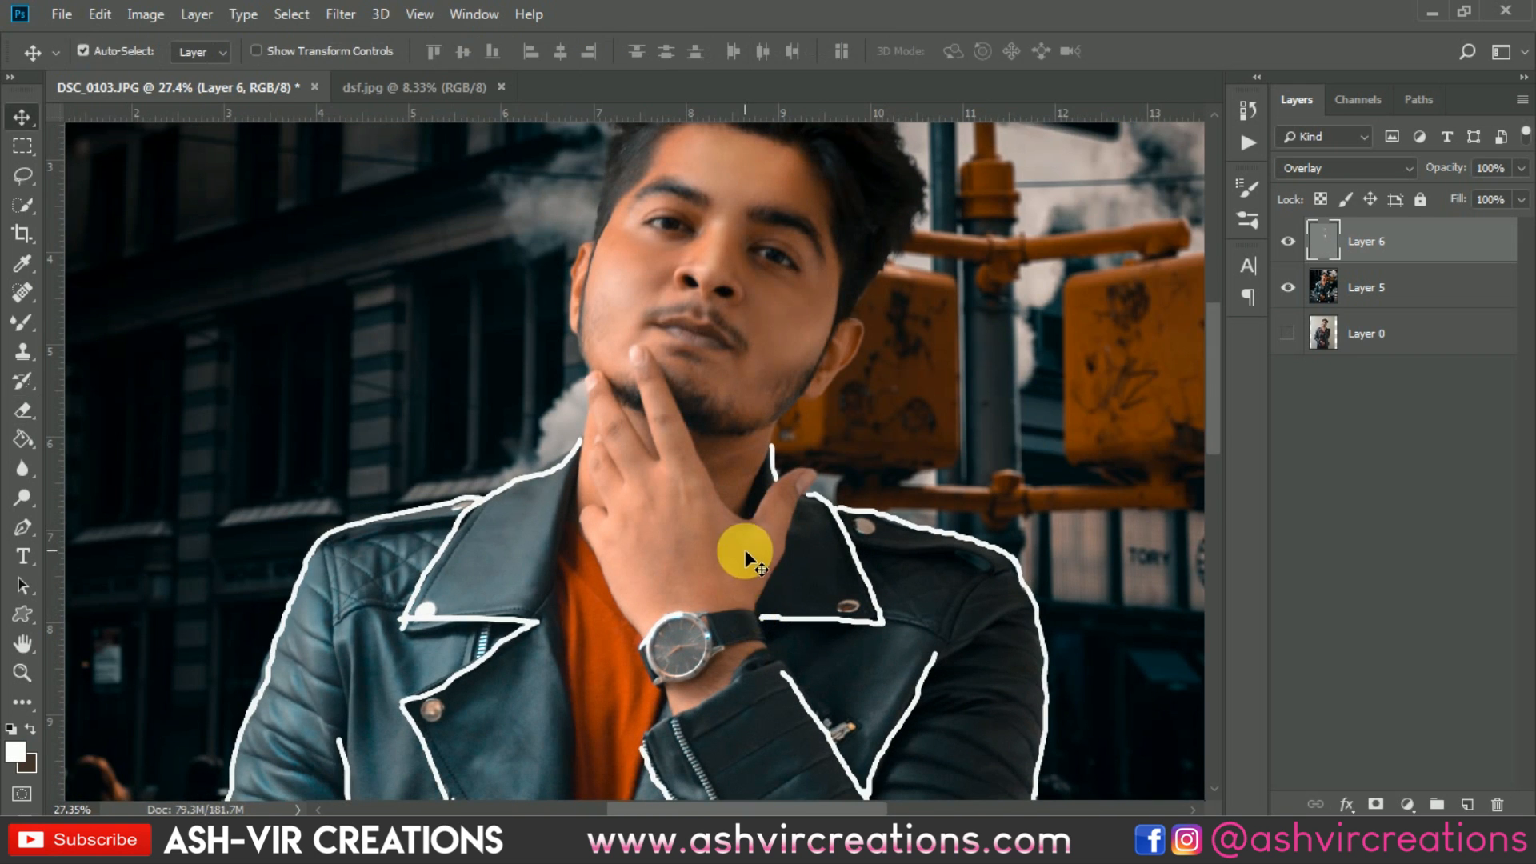
Inspect the jacket outlines and toggle Layer 6 repeatedly to compare the face and hand with and without the retouching.
{"action": "scroll", "coordinate": [742, 536], "scroll_direction": "down", "scroll_amount": 2}
{"action": "mouse_move", "coordinate": [810, 529]}
{"action": "left_mouse_down"}
{"action": "mouse_move", "coordinate": [802, 435]}
{"action": "mouse_move", "coordinate": [669, 641]}
{"action": "left_mouse_up"}
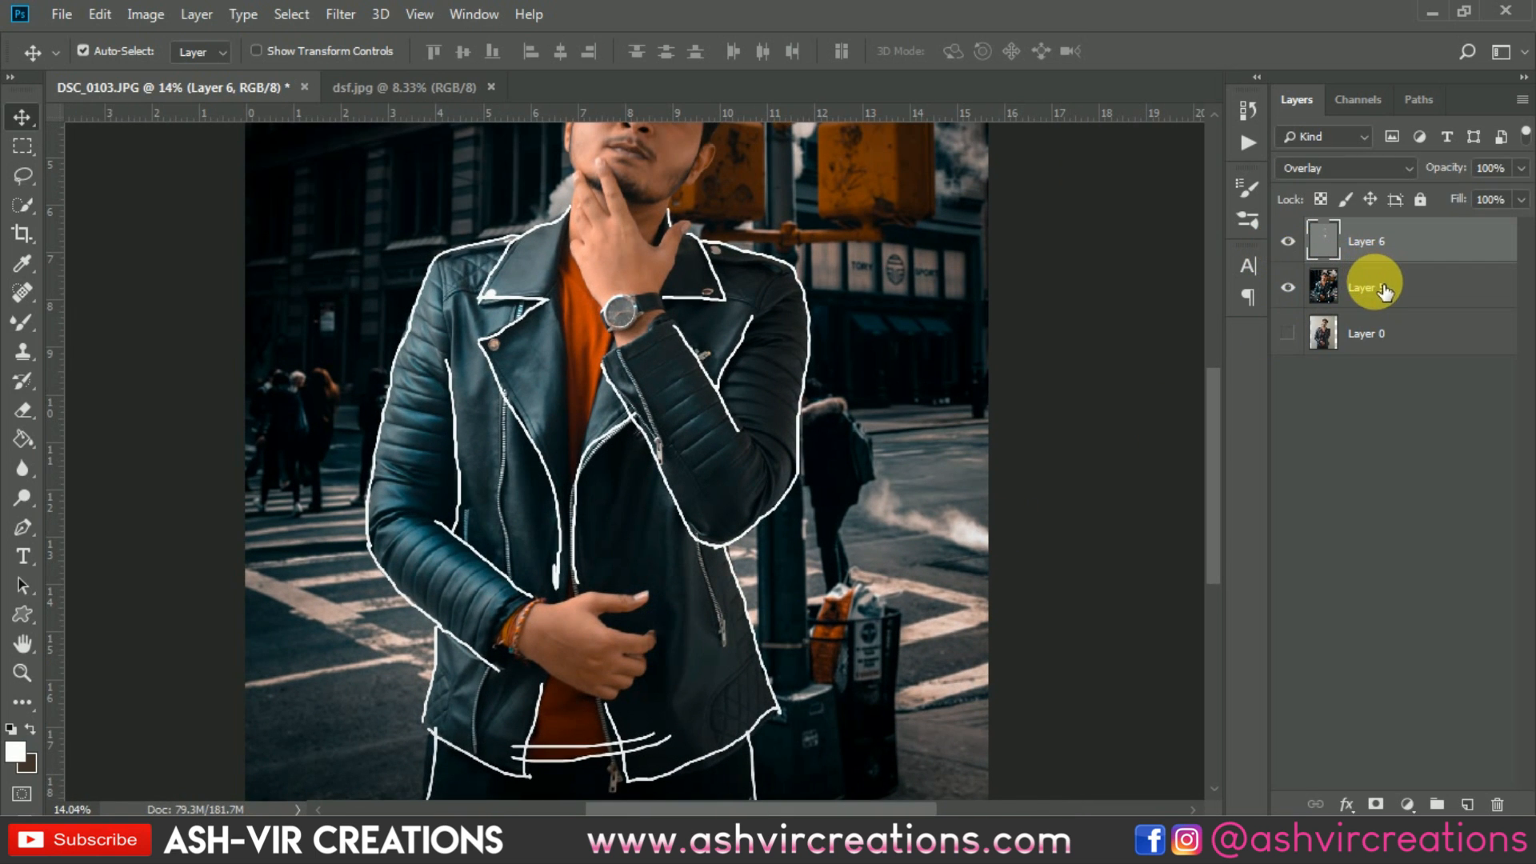
{"action": "left_click", "coordinate": [1382, 289], "text": "ctrl"}
{"action": "scroll", "coordinate": [748, 425], "scroll_direction": "up", "scroll_amount": 3}
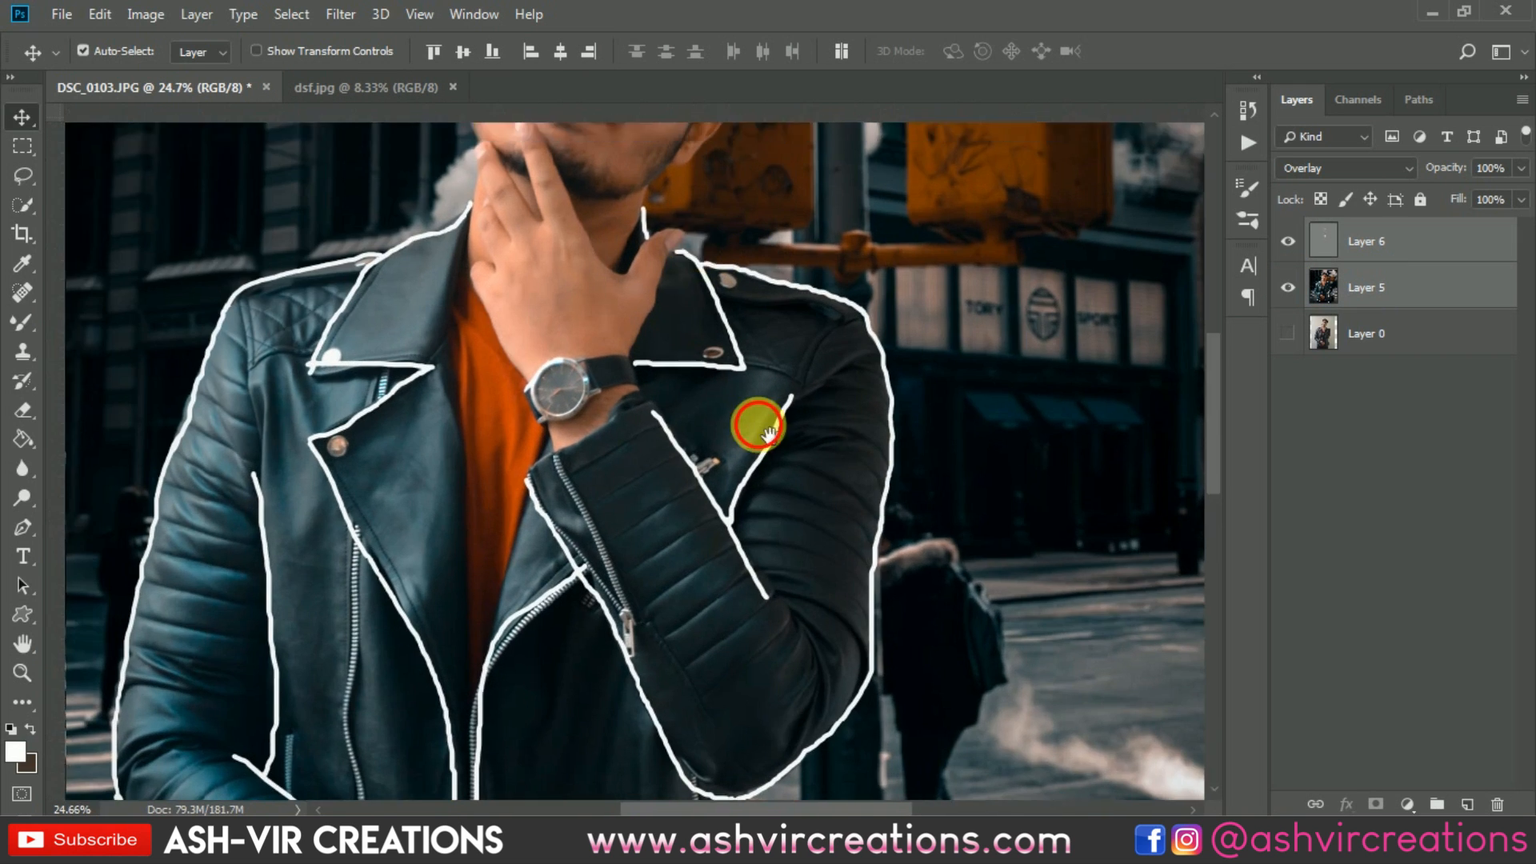
{"action": "left_click", "coordinate": [1302, 240]}
{"action": "left_click", "coordinate": [1289, 241]}
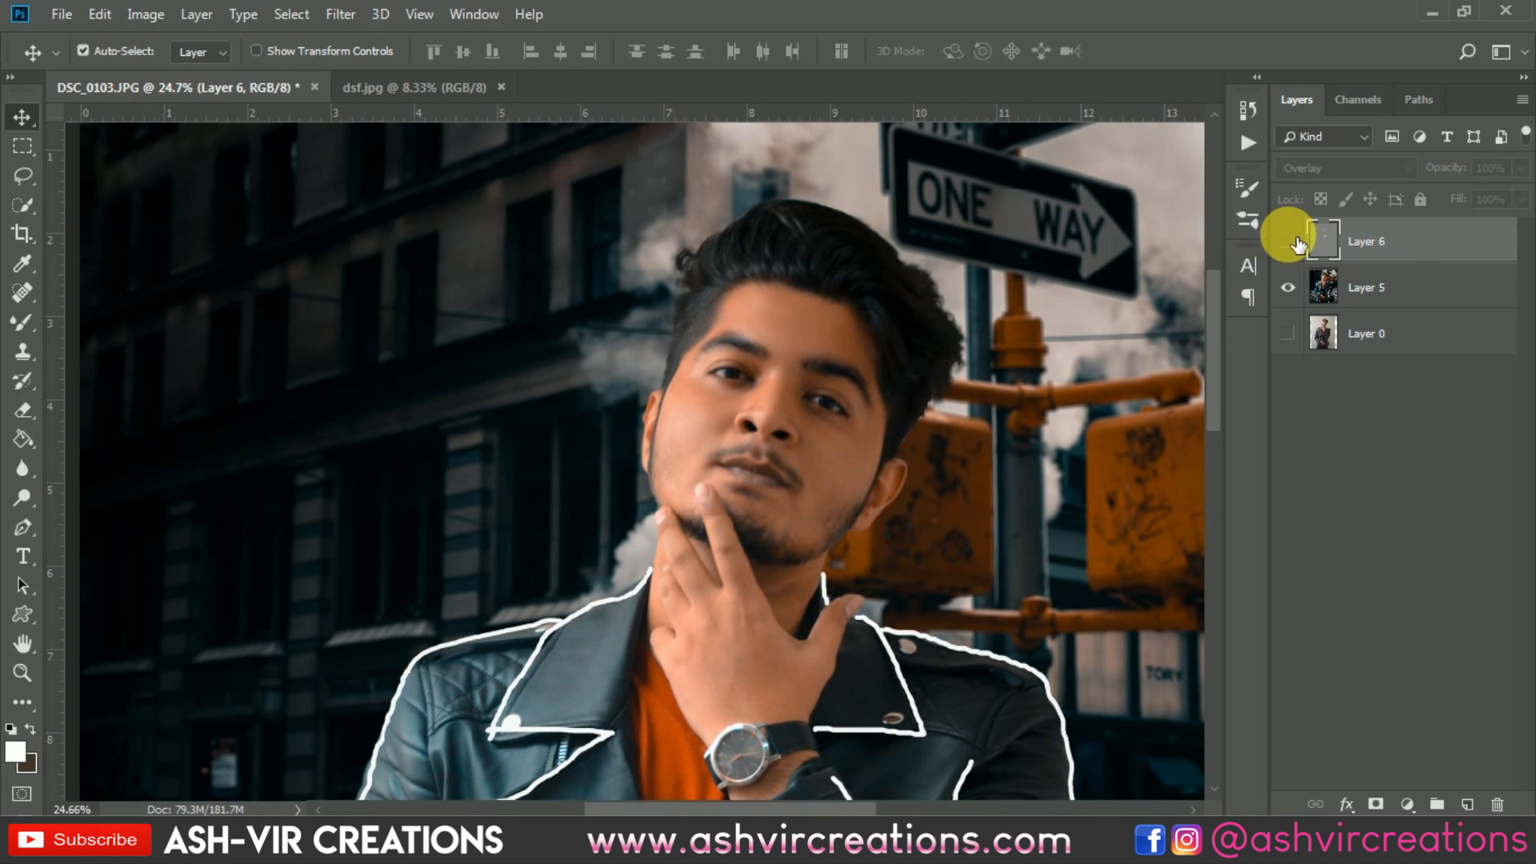
{"action": "left_click", "coordinate": [1288, 241]}
{"action": "left_click", "coordinate": [1288, 241]}
{"action": "left_click", "coordinate": [1288, 241]}
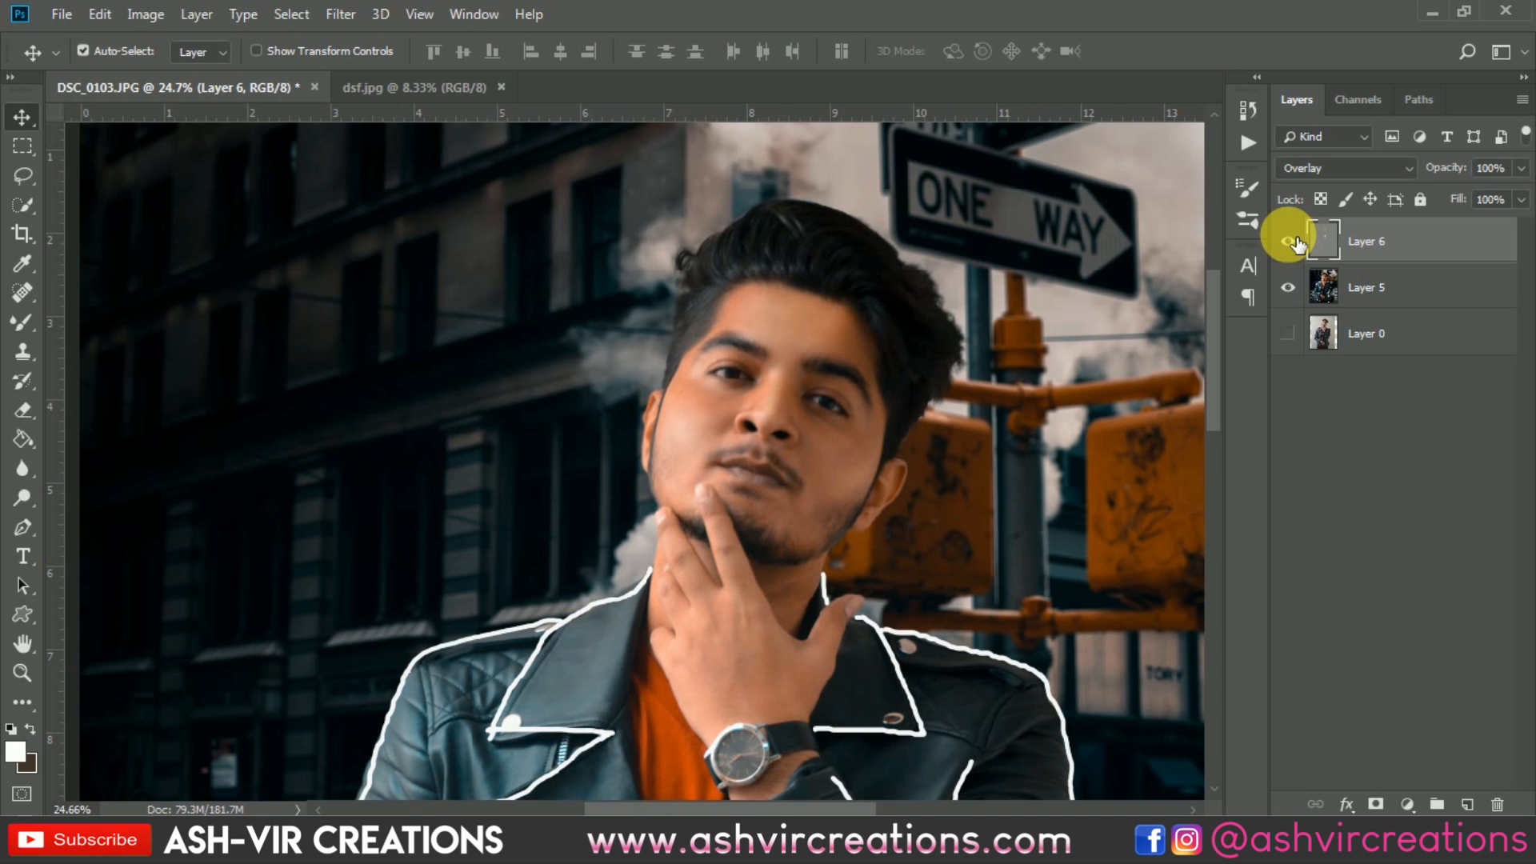
{"action": "left_click", "coordinate": [1291, 241]}
{"action": "left_click", "coordinate": [1291, 240]}
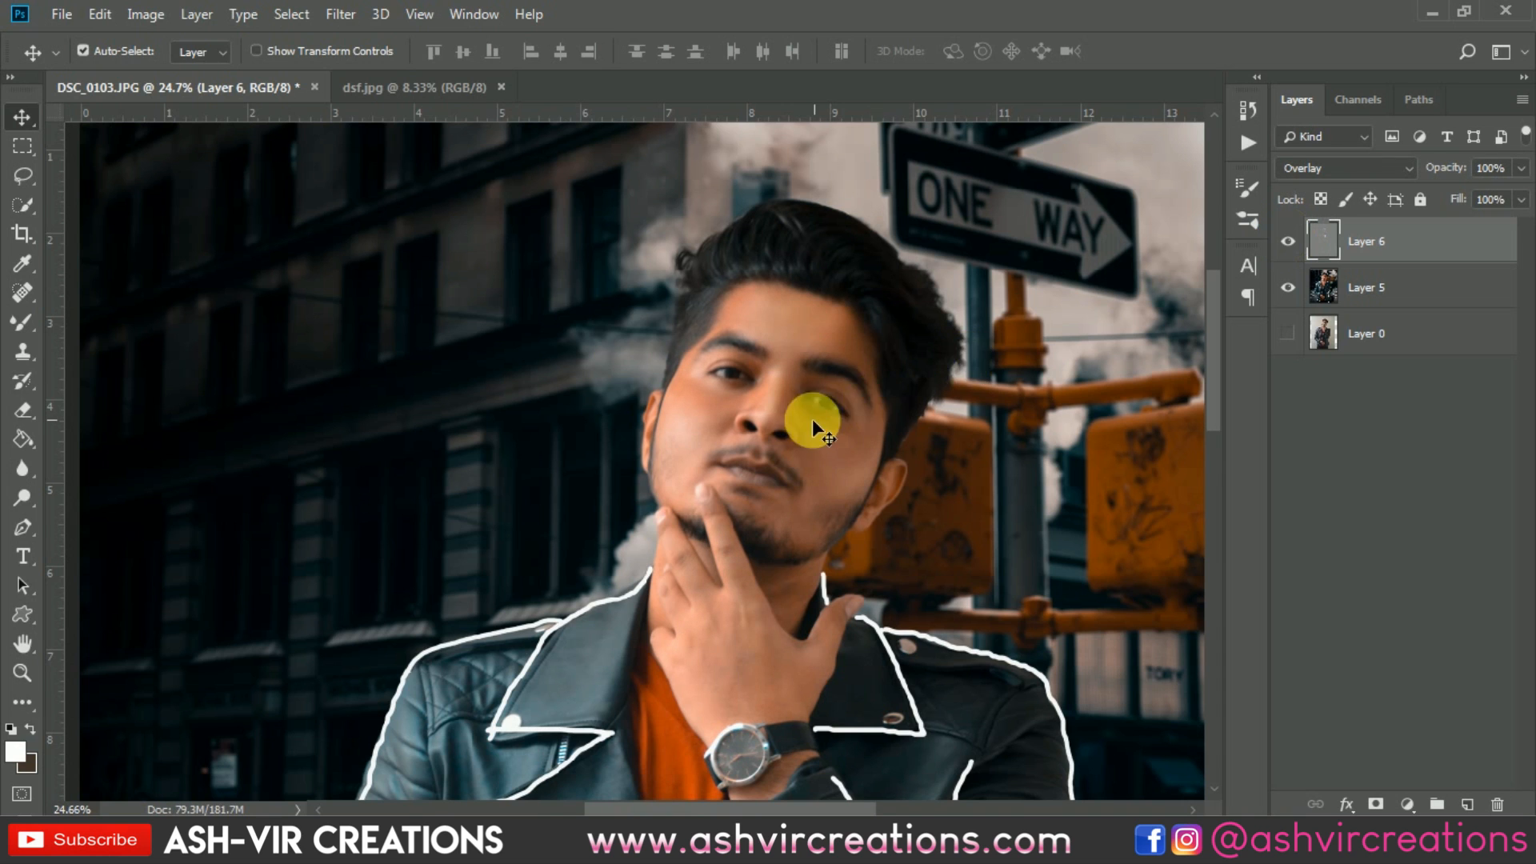
Merge the Layer 6 retouching with Layer 5 into a single layer.
{"action": "scroll", "coordinate": [811, 420], "scroll_direction": "down", "scroll_amount": 2}
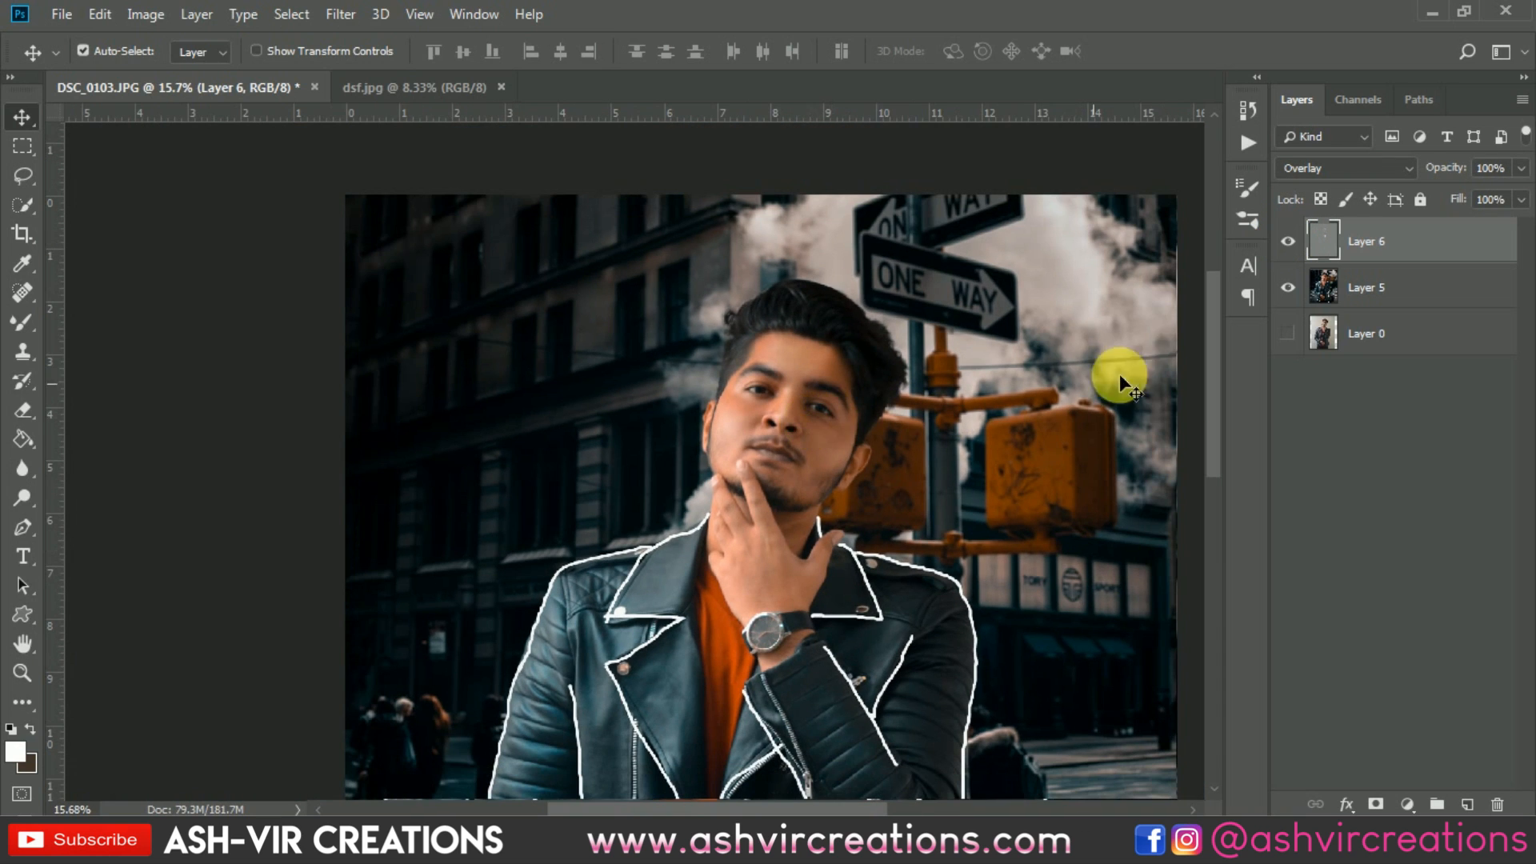
{"action": "left_click", "coordinate": [1363, 296], "text": "ctrl"}
{"action": "right_click", "coordinate": [1364, 298]}
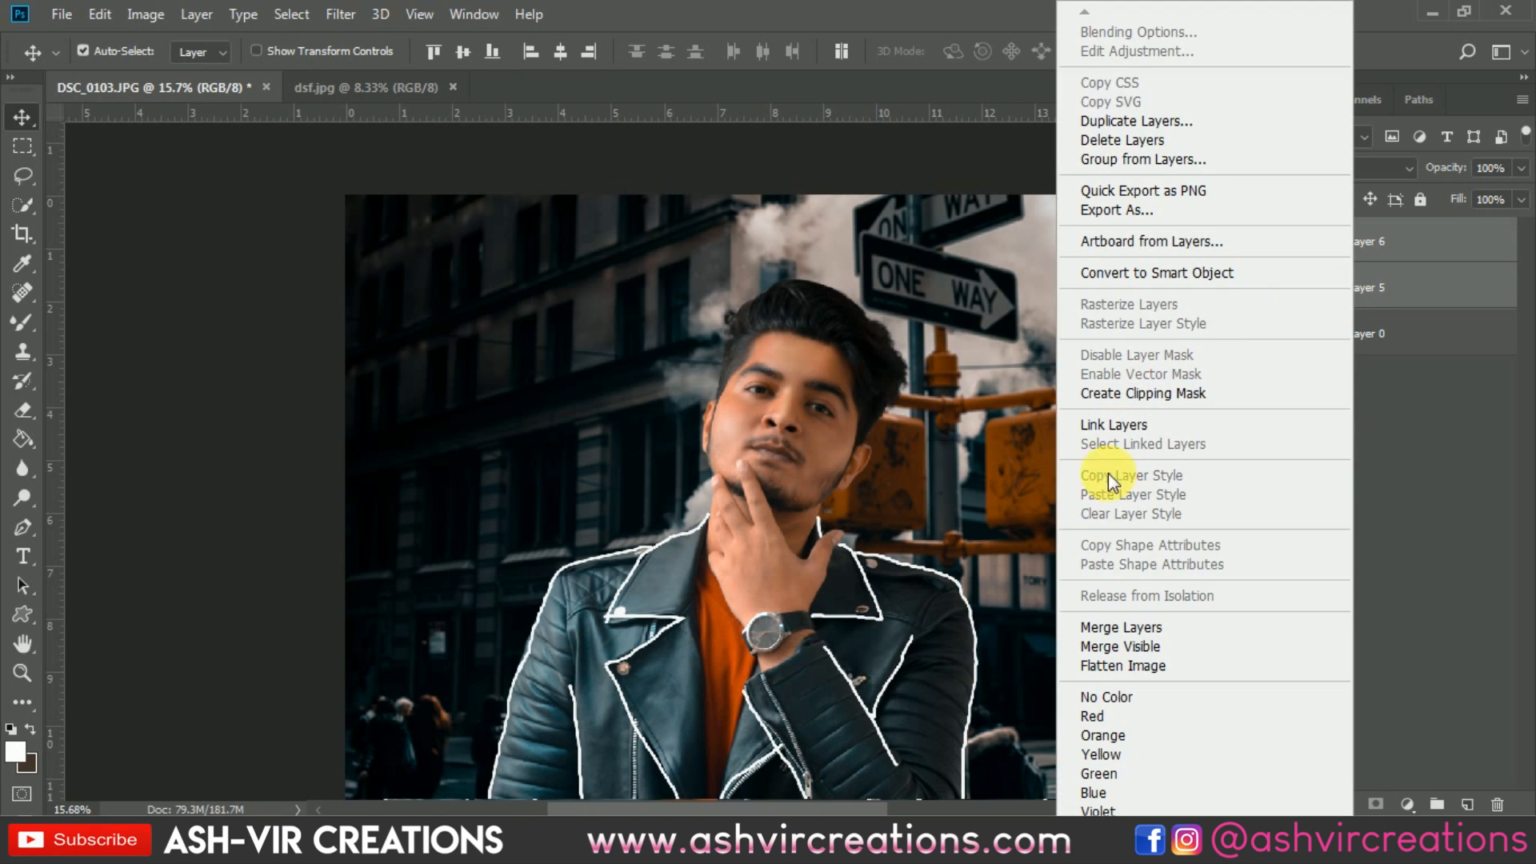
{"action": "left_click", "coordinate": [1397, 258]}
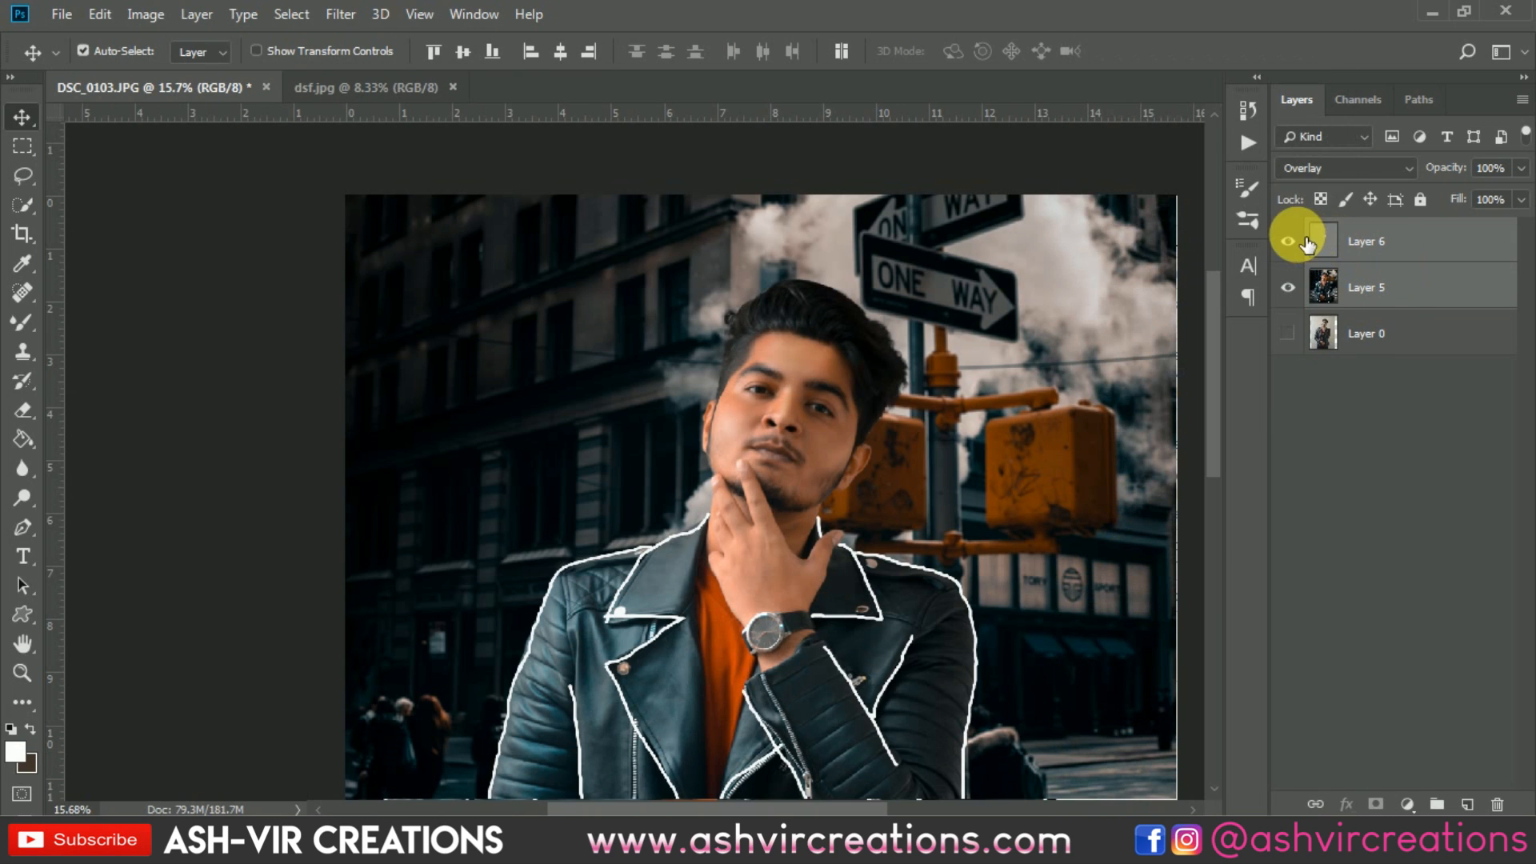
{"action": "left_click", "coordinate": [1298, 241]}
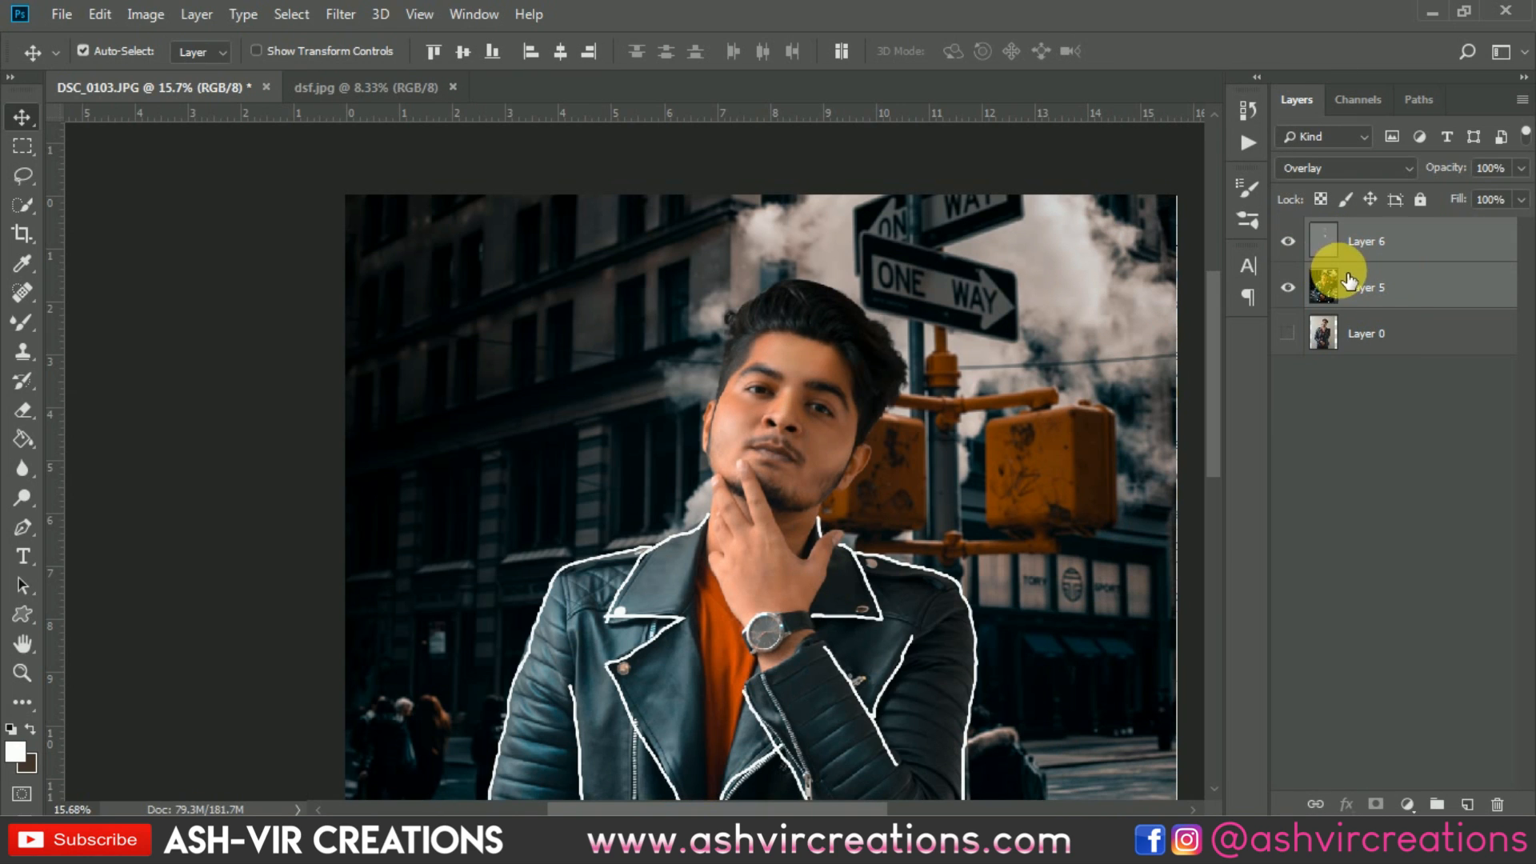
{"action": "right_click", "coordinate": [1360, 276]}
{"action": "left_click", "coordinate": [1113, 622]}
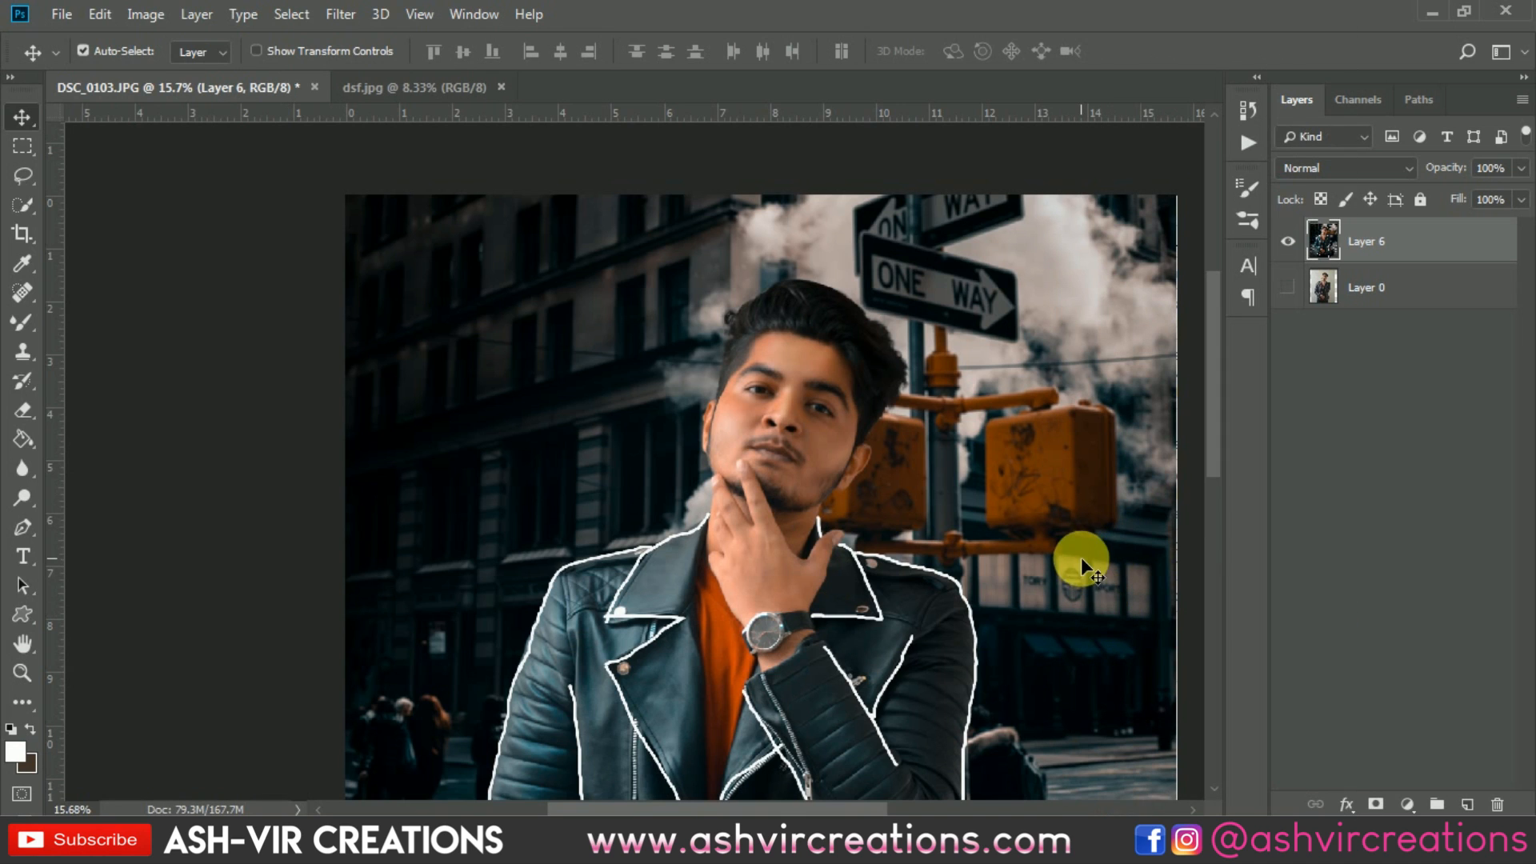
Start a Hue/Saturation adjustment targeting the Reds sampled from the face, with hue +3, saturation +2 and lightness -21.
{"action": "key", "text": "i"}
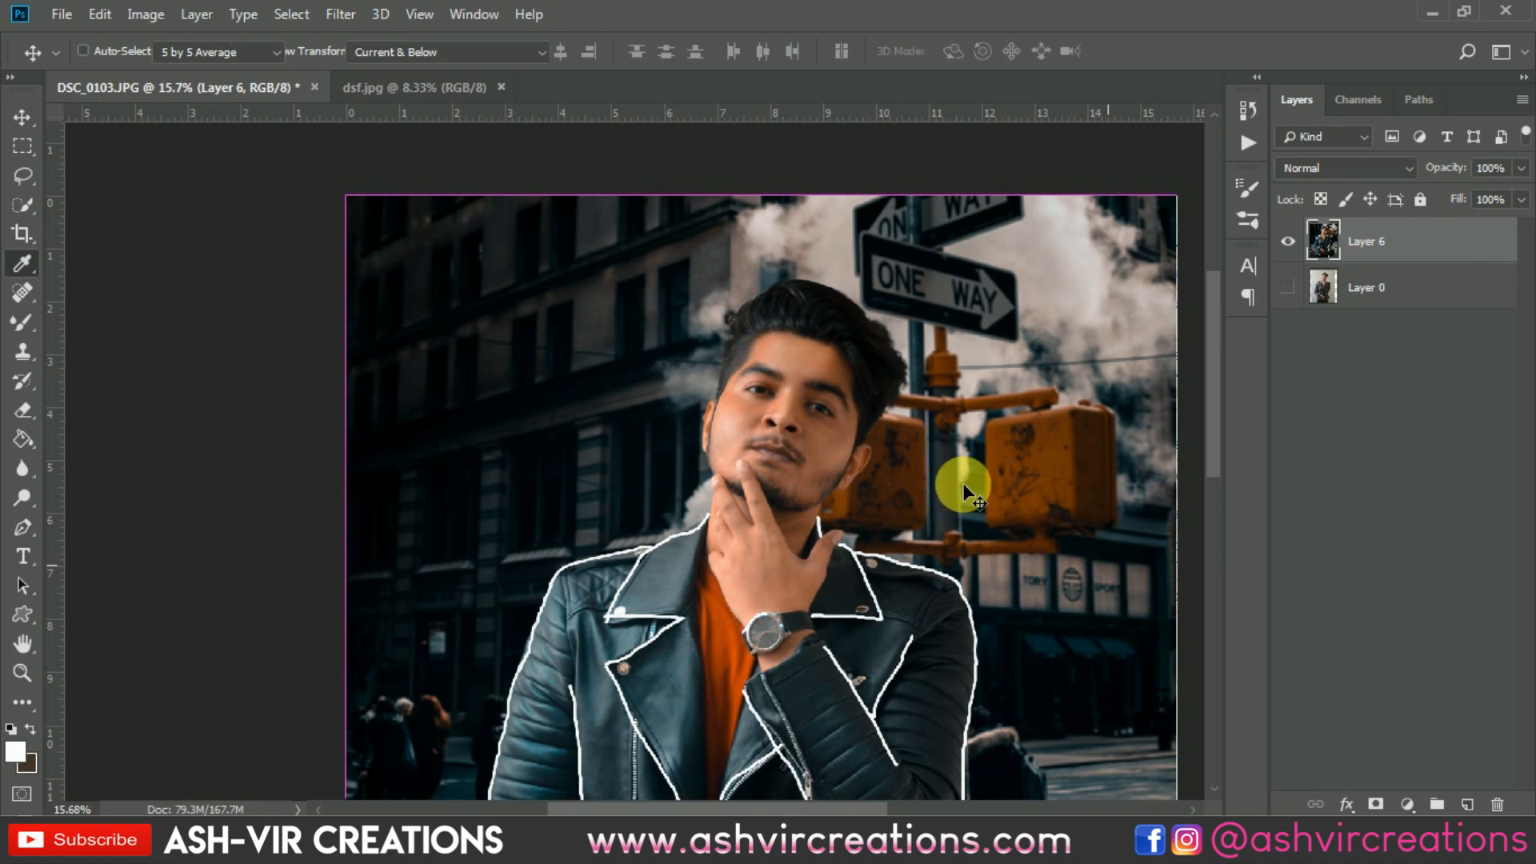
{"action": "key", "text": "ctrl+u"}
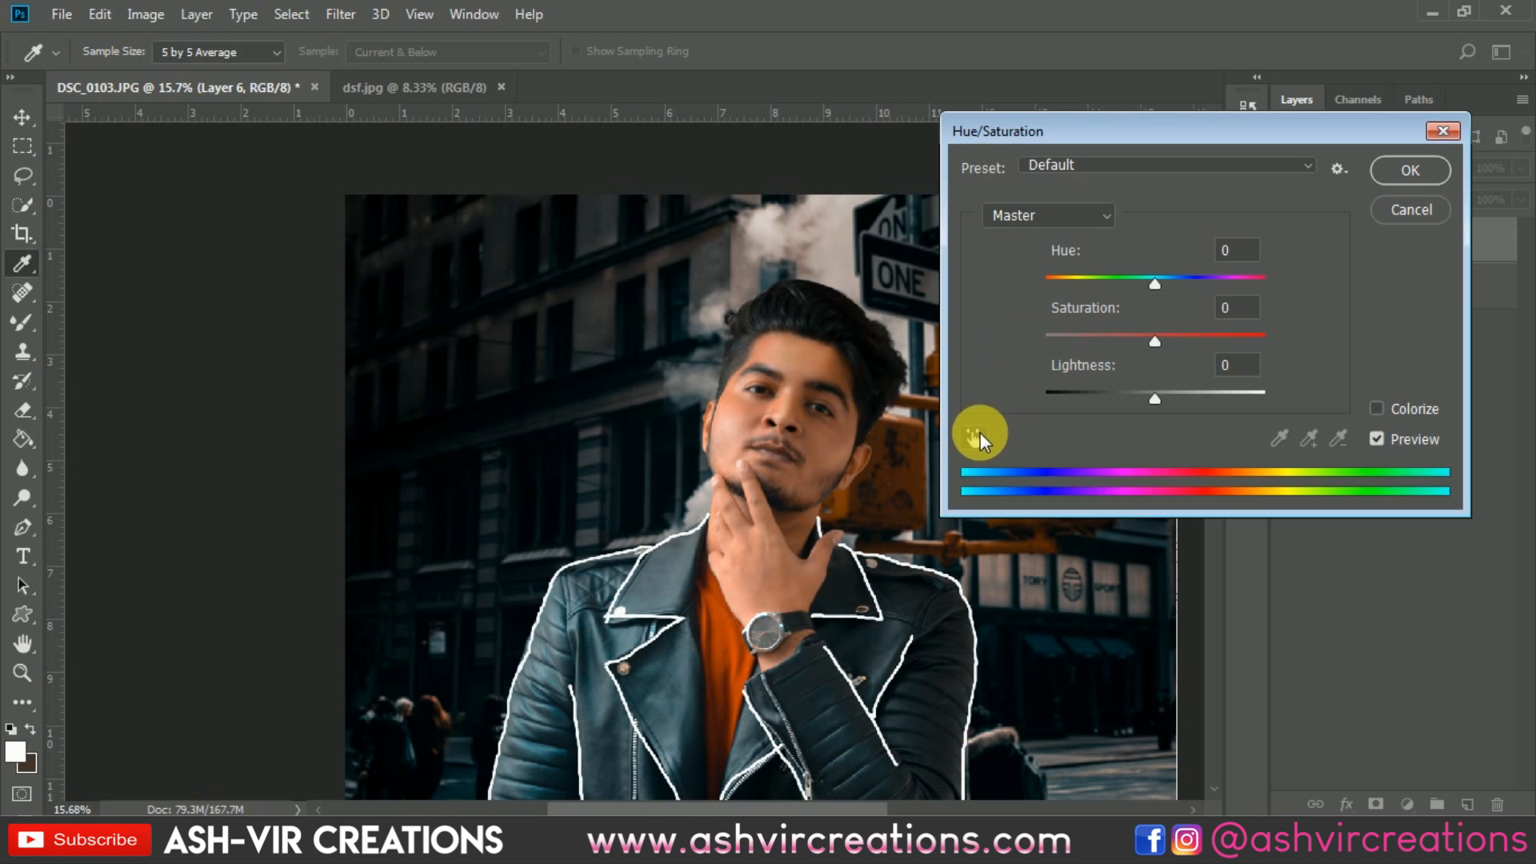
{"action": "left_click", "coordinate": [975, 438]}
{"action": "left_click", "coordinate": [812, 375]}
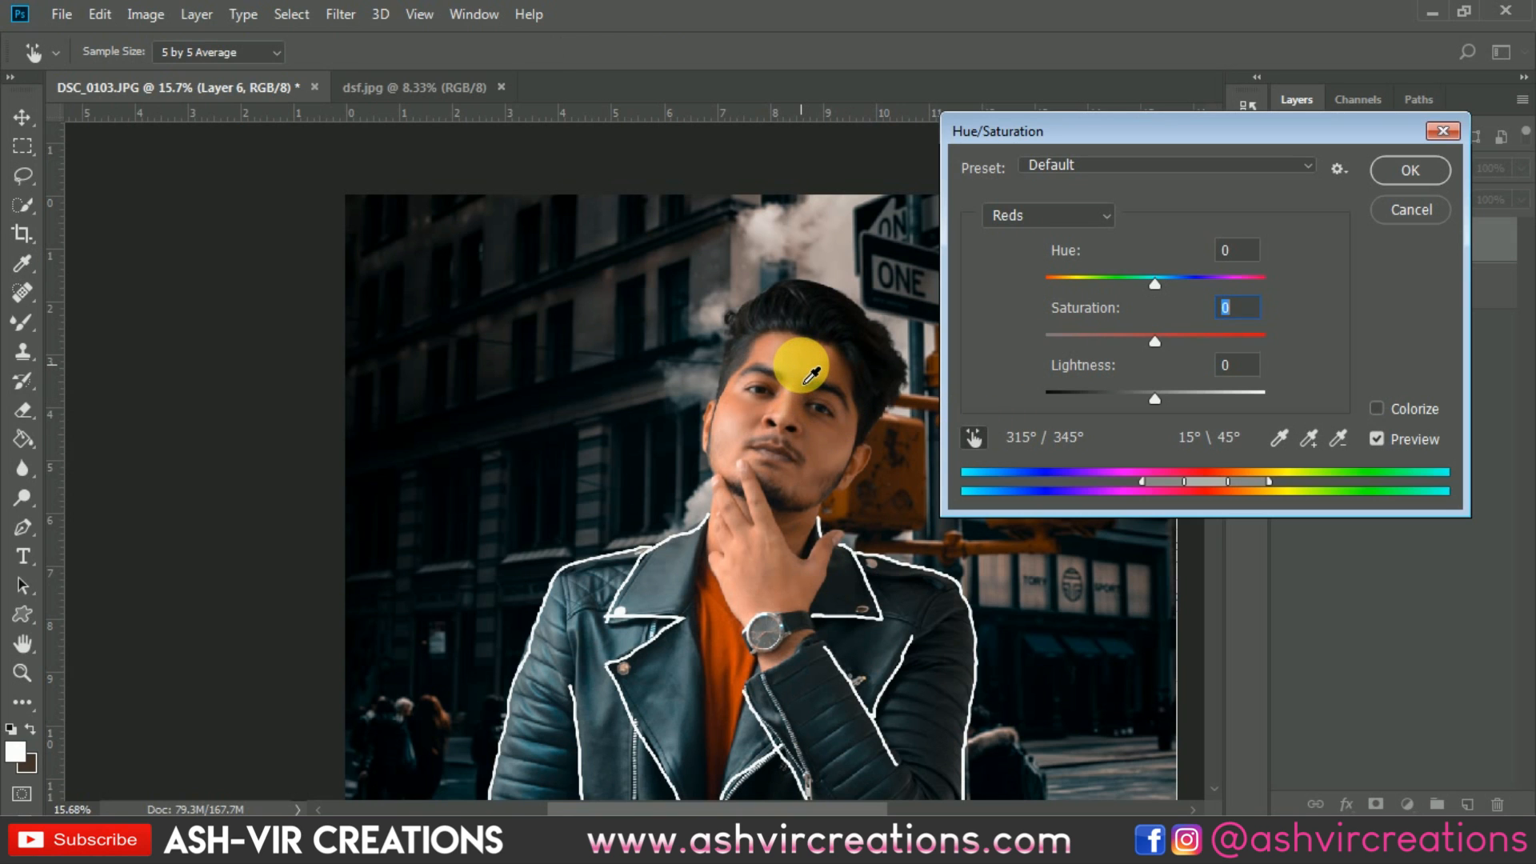
{"action": "key", "text": "ctrl+plus"}
{"action": "key", "text": "ctrl+plus"}
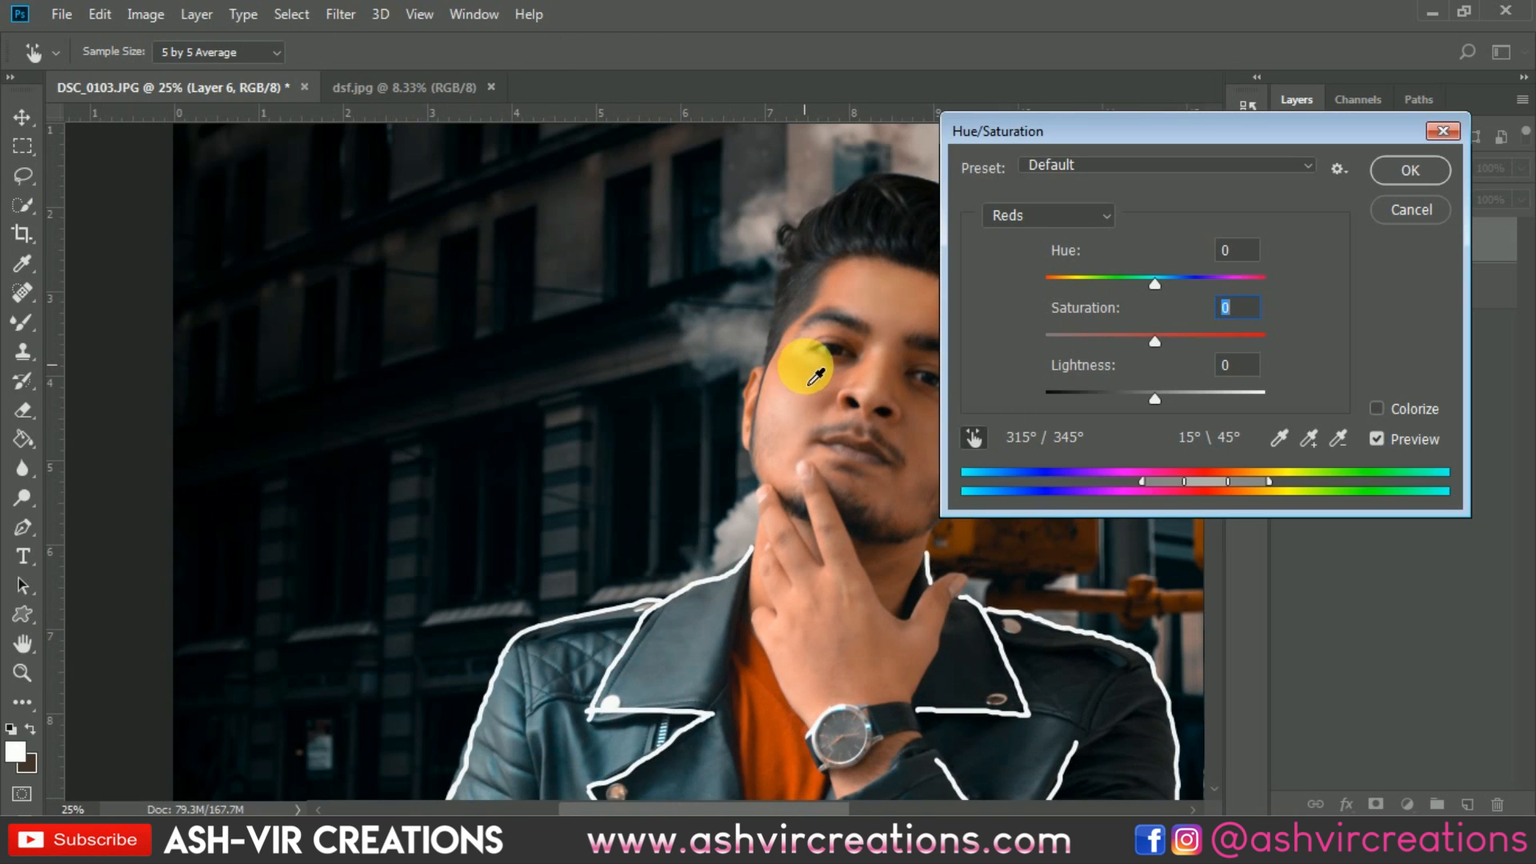
{"action": "left_click_drag", "start_coordinate": [842, 394], "coordinate": [545, 348]}
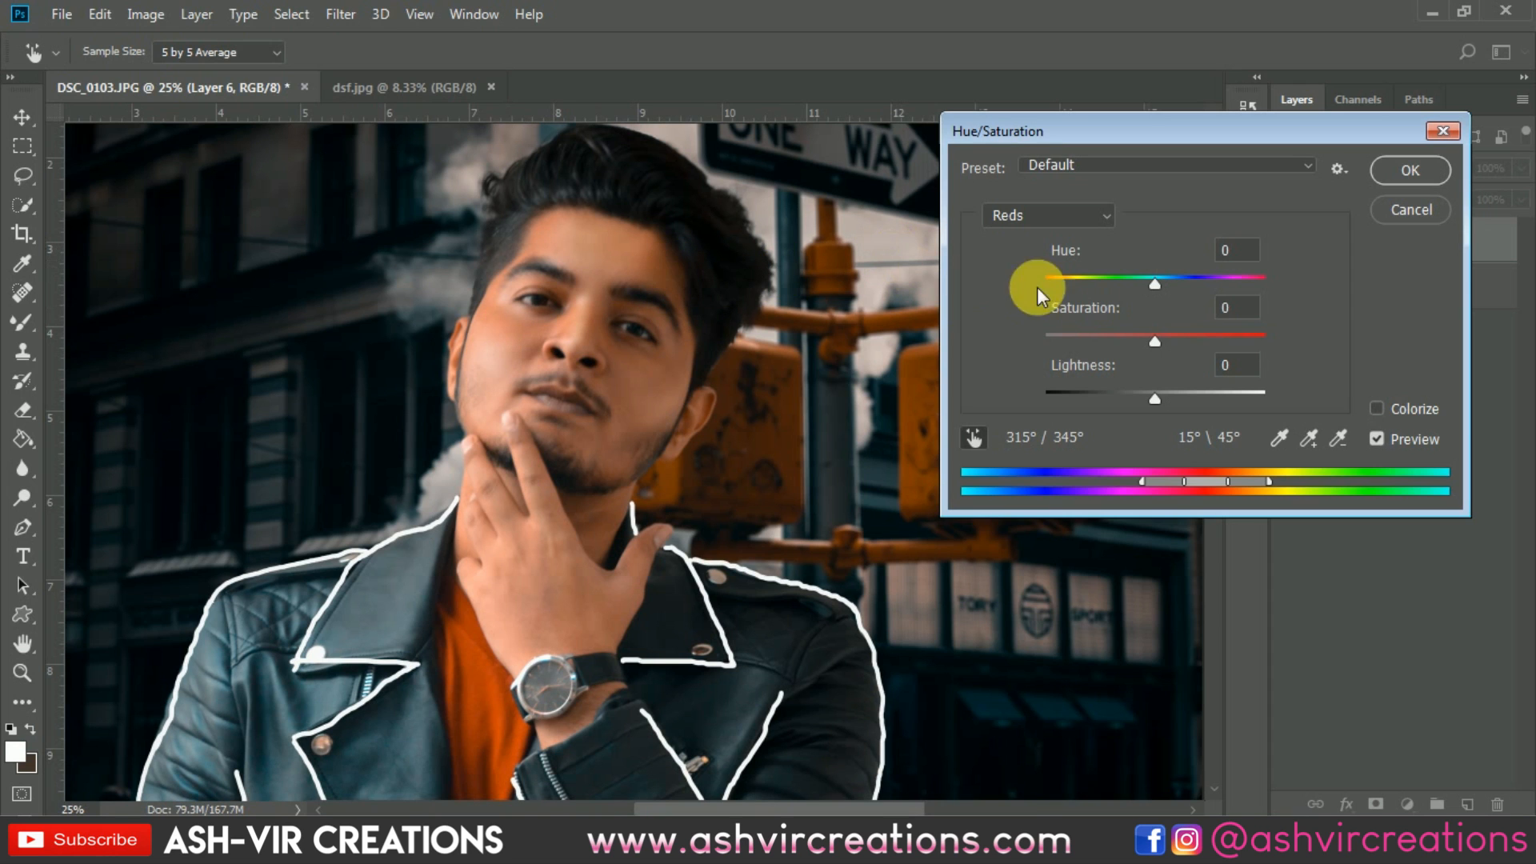
{"action": "left_click_drag", "start_coordinate": [1147, 282], "coordinate": [1158, 282]}
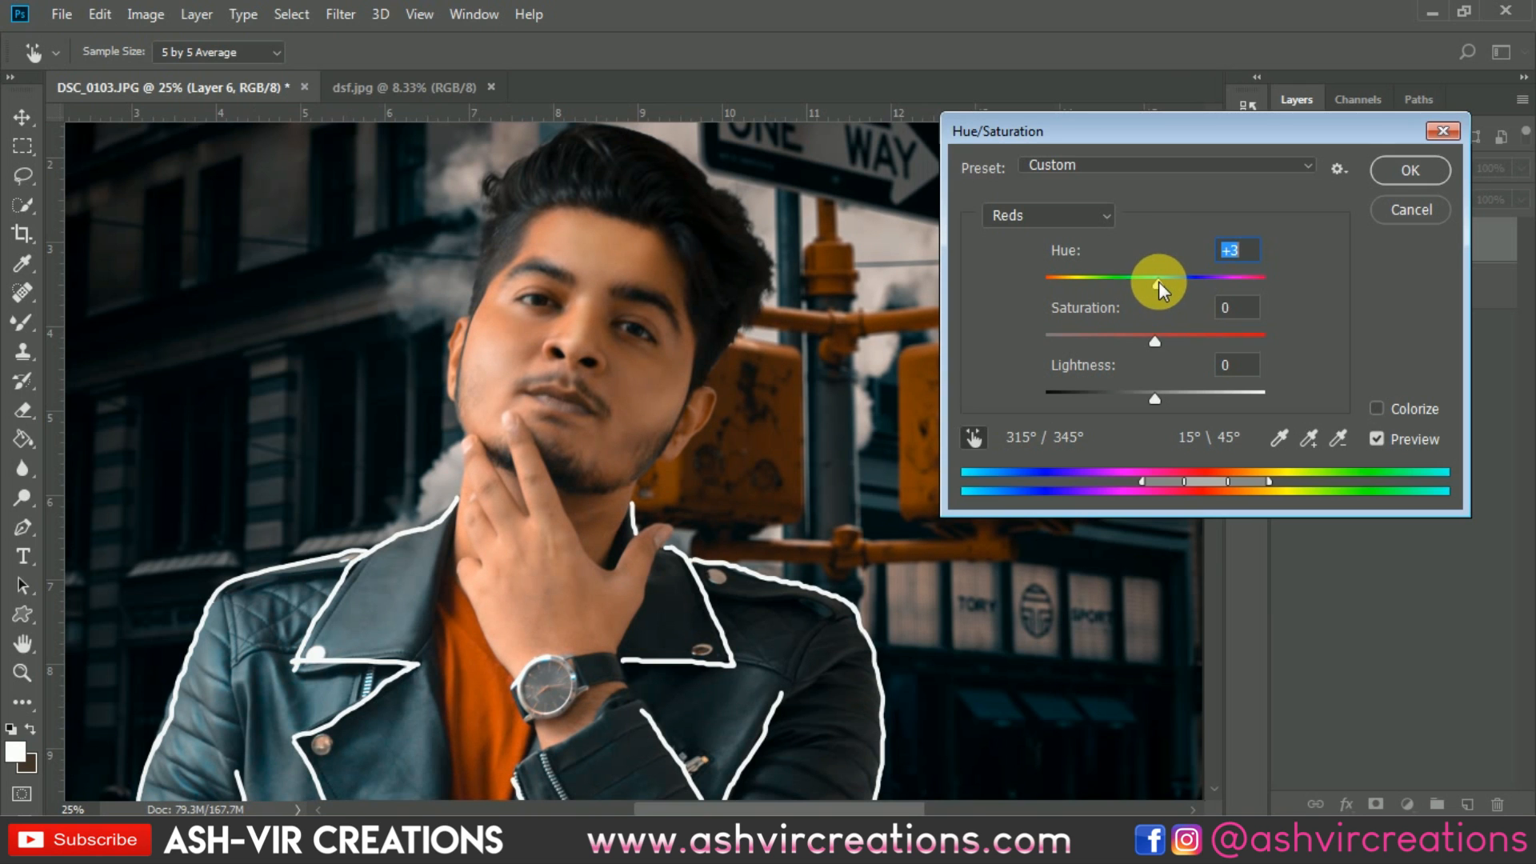
{"action": "mouse_move", "coordinate": [1152, 397]}
{"action": "left_mouse_down"}
{"action": "mouse_move", "coordinate": [1105, 396]}
{"action": "mouse_move", "coordinate": [1131, 400]}
{"action": "left_mouse_up"}
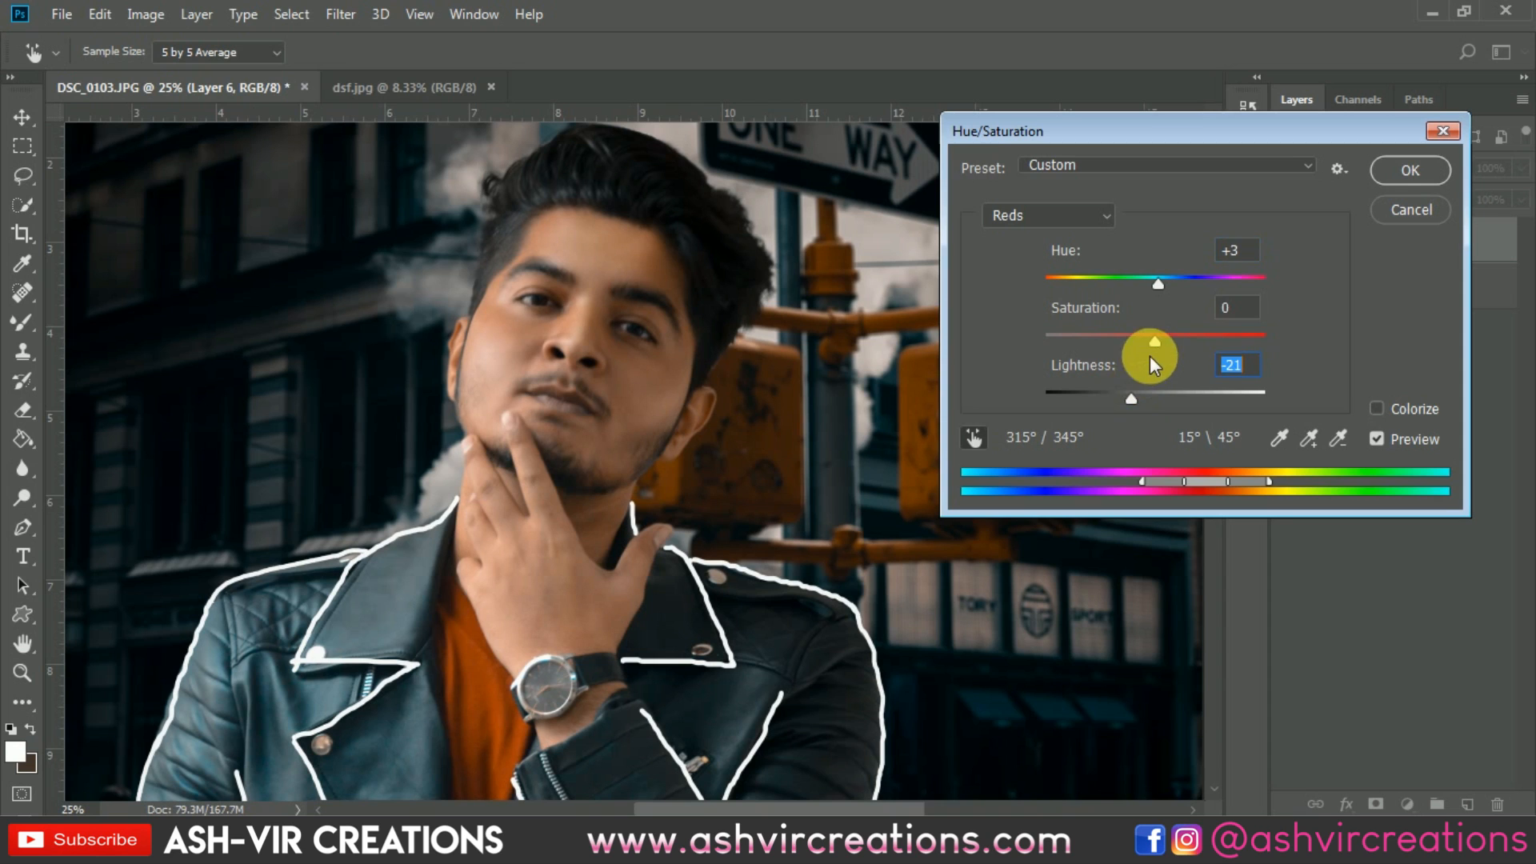
{"action": "mouse_move", "coordinate": [1154, 341]}
{"action": "left_mouse_down"}
{"action": "mouse_move", "coordinate": [1135, 341]}
{"action": "mouse_move", "coordinate": [1158, 340]}
{"action": "left_mouse_up"}
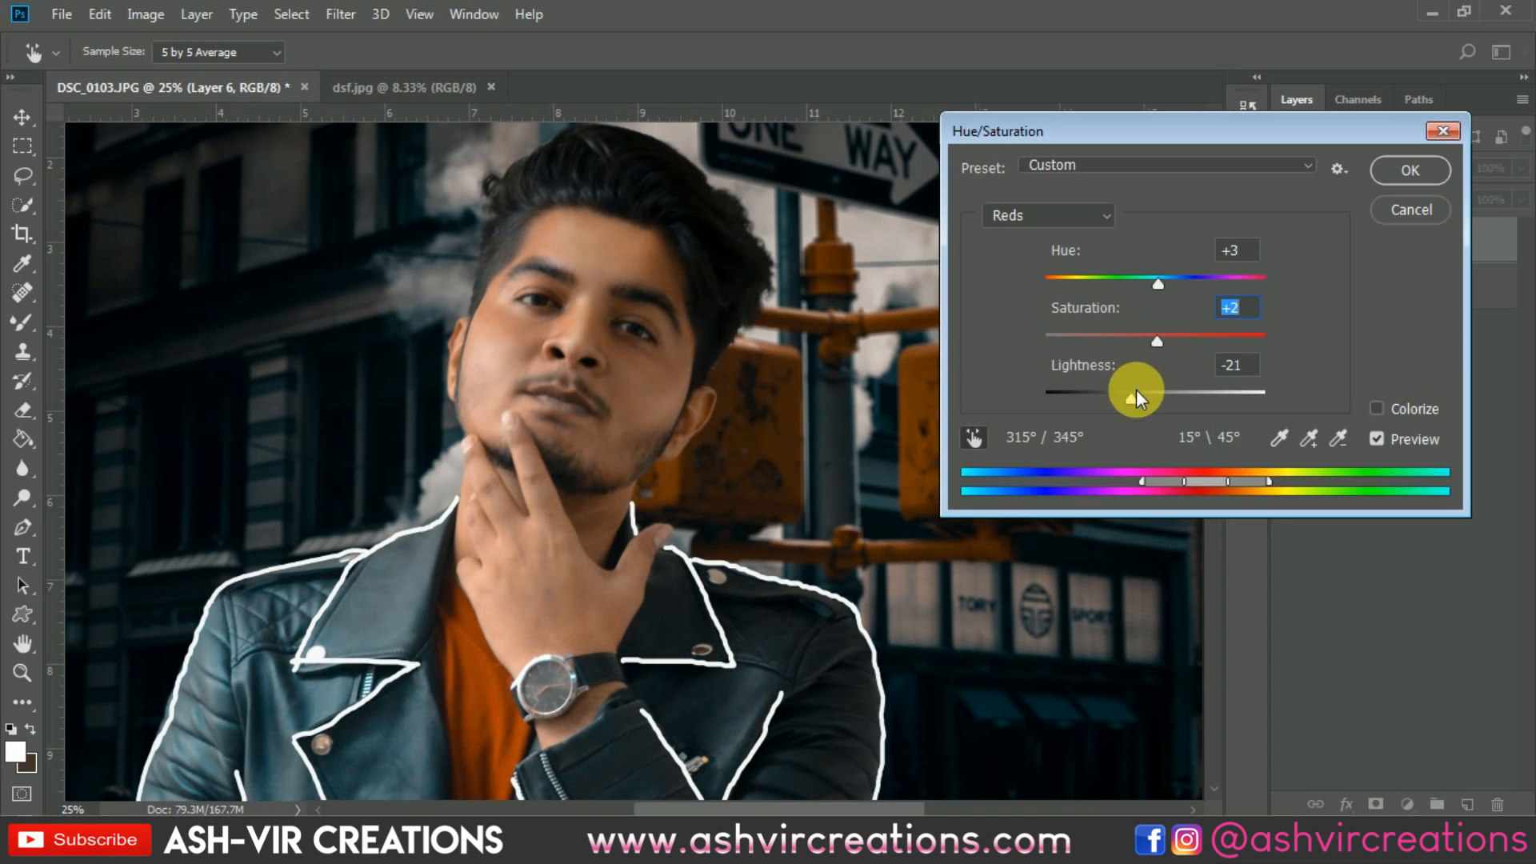
Refine the Reds adjustment to hue +2, saturation +10 and lightness -20.
{"action": "mouse_move", "coordinate": [1136, 394]}
{"action": "left_mouse_down"}
{"action": "mouse_move", "coordinate": [1103, 398]}
{"action": "mouse_move", "coordinate": [1125, 405]}
{"action": "left_mouse_up"}
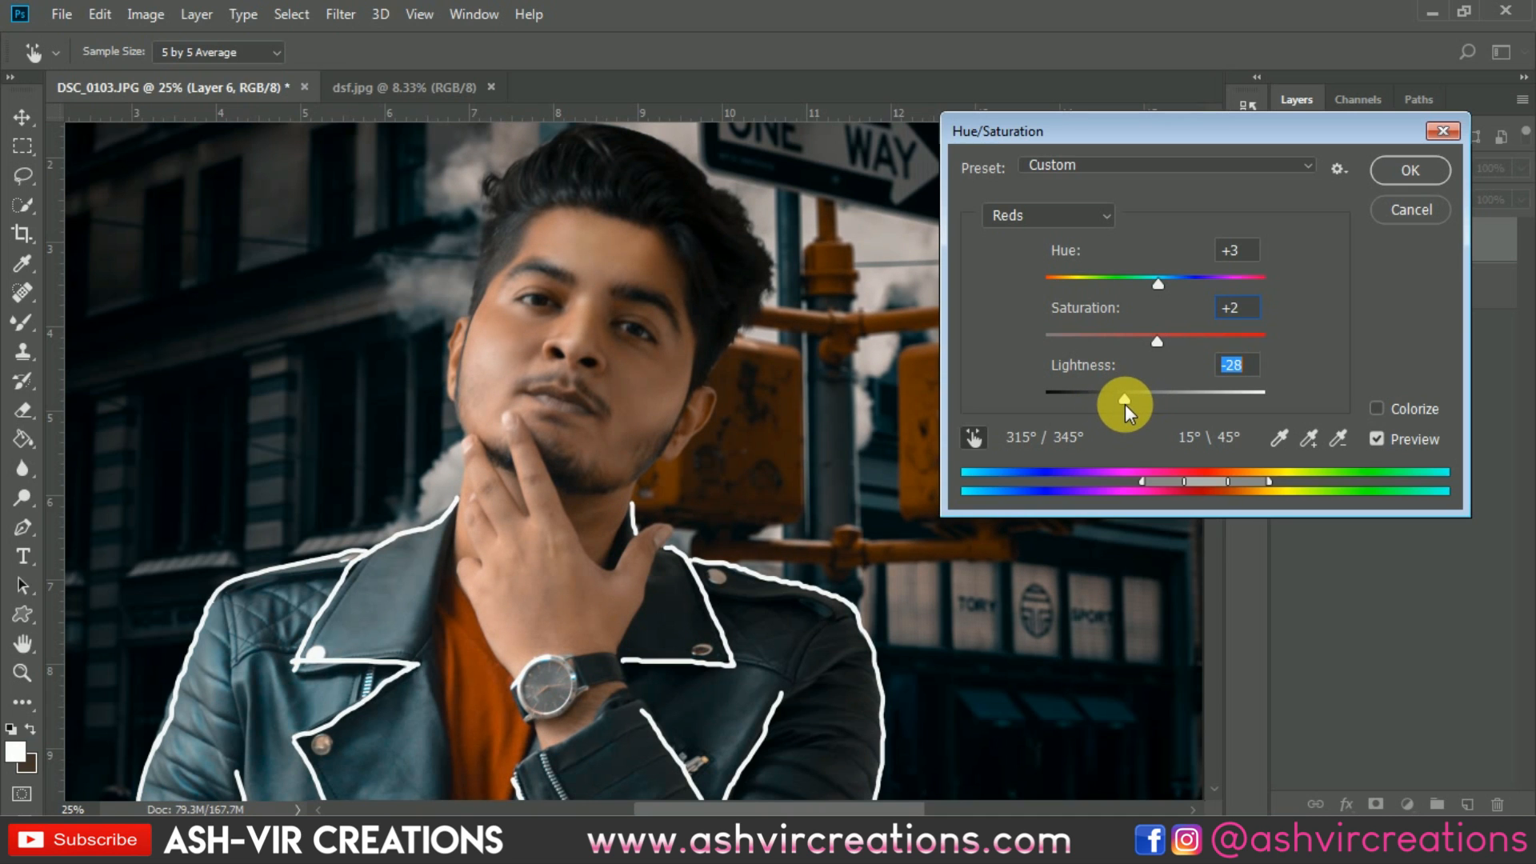
{"action": "left_click", "coordinate": [1158, 339]}
{"action": "left_click_drag", "start_coordinate": [1158, 339], "coordinate": [1165, 342]}
{"action": "left_click_drag", "start_coordinate": [1126, 401], "coordinate": [1133, 392]}
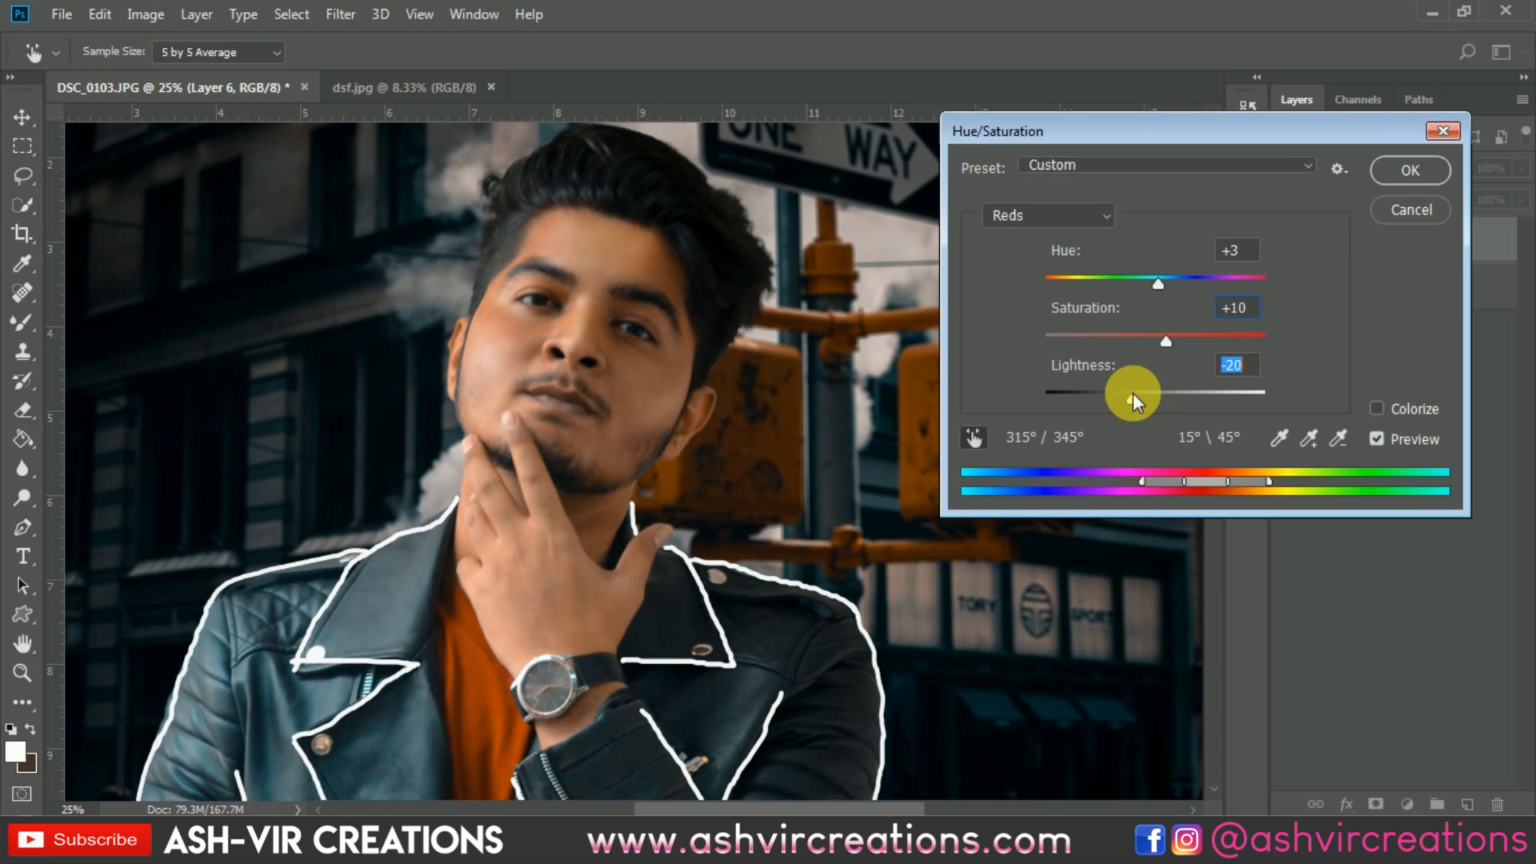
{"action": "left_click_drag", "start_coordinate": [1158, 282], "coordinate": [1158, 284]}
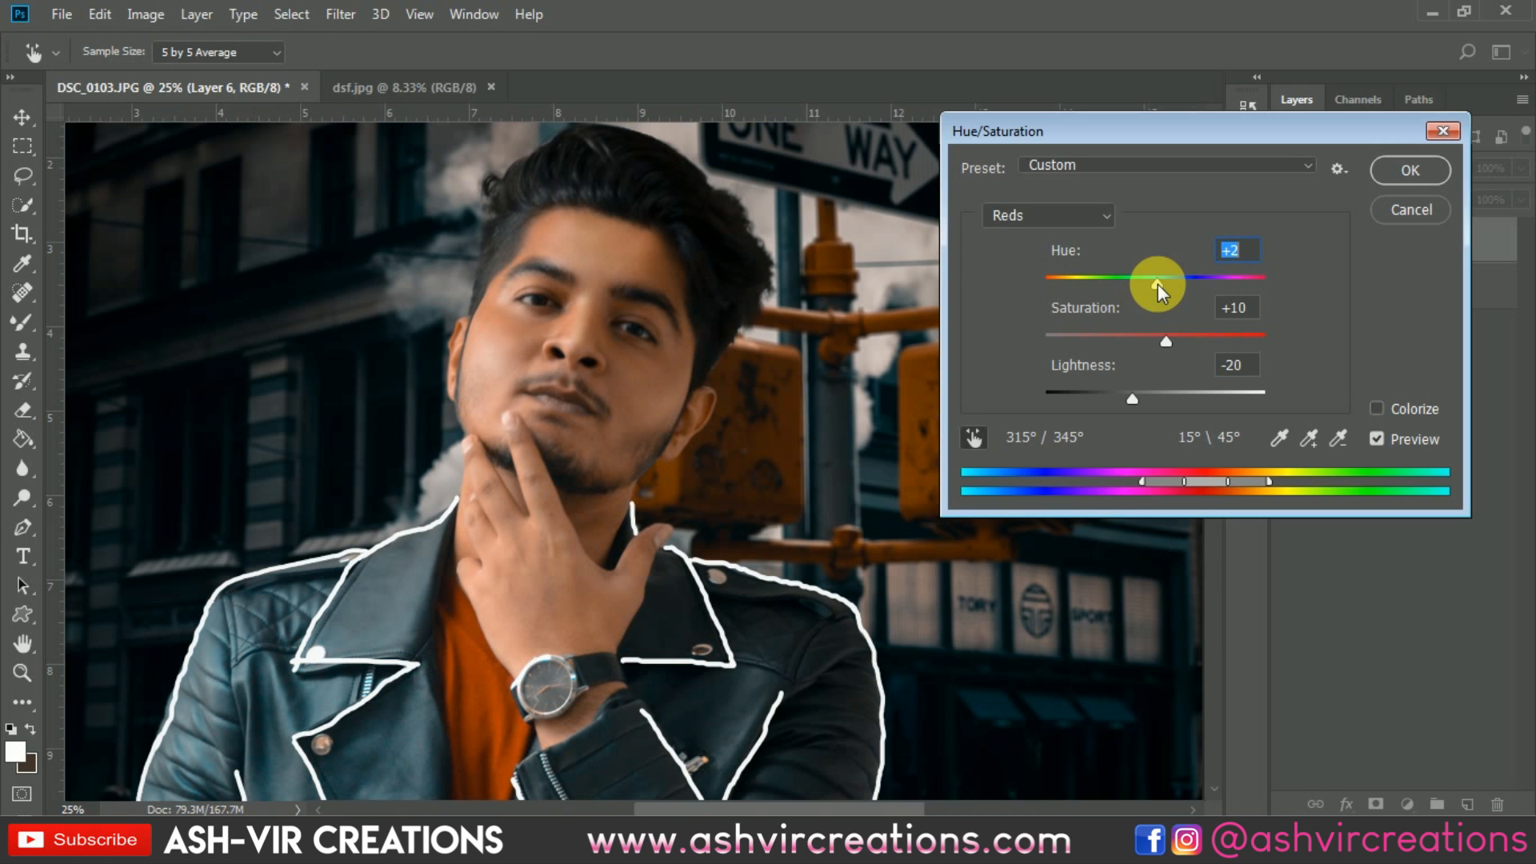
Check the Reds adjustment on the whole portrait and on the face without the preview, and apply it.
{"action": "key", "text": "ctrl+minus"}
{"action": "key", "text": "ctrl+minus"}
{"action": "key", "text": "ctrl+minus"}
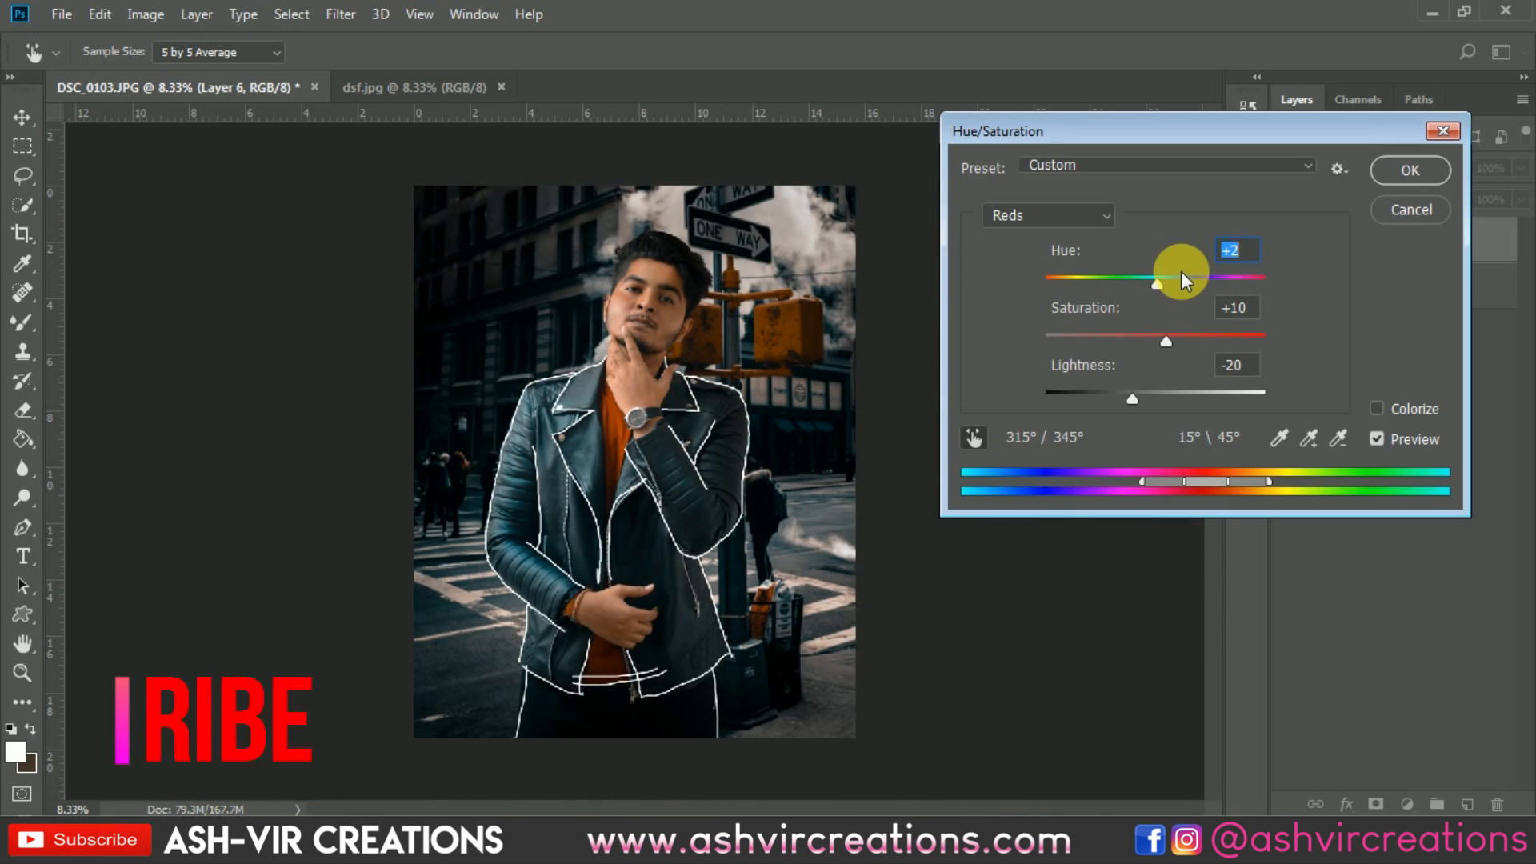
{"action": "key", "text": "ctrl+plus"}
{"action": "key", "text": "ctrl+plus"}
{"action": "key", "text": "ctrl+plus"}
{"action": "left_click_drag", "start_coordinate": [710, 247], "coordinate": [610, 556]}
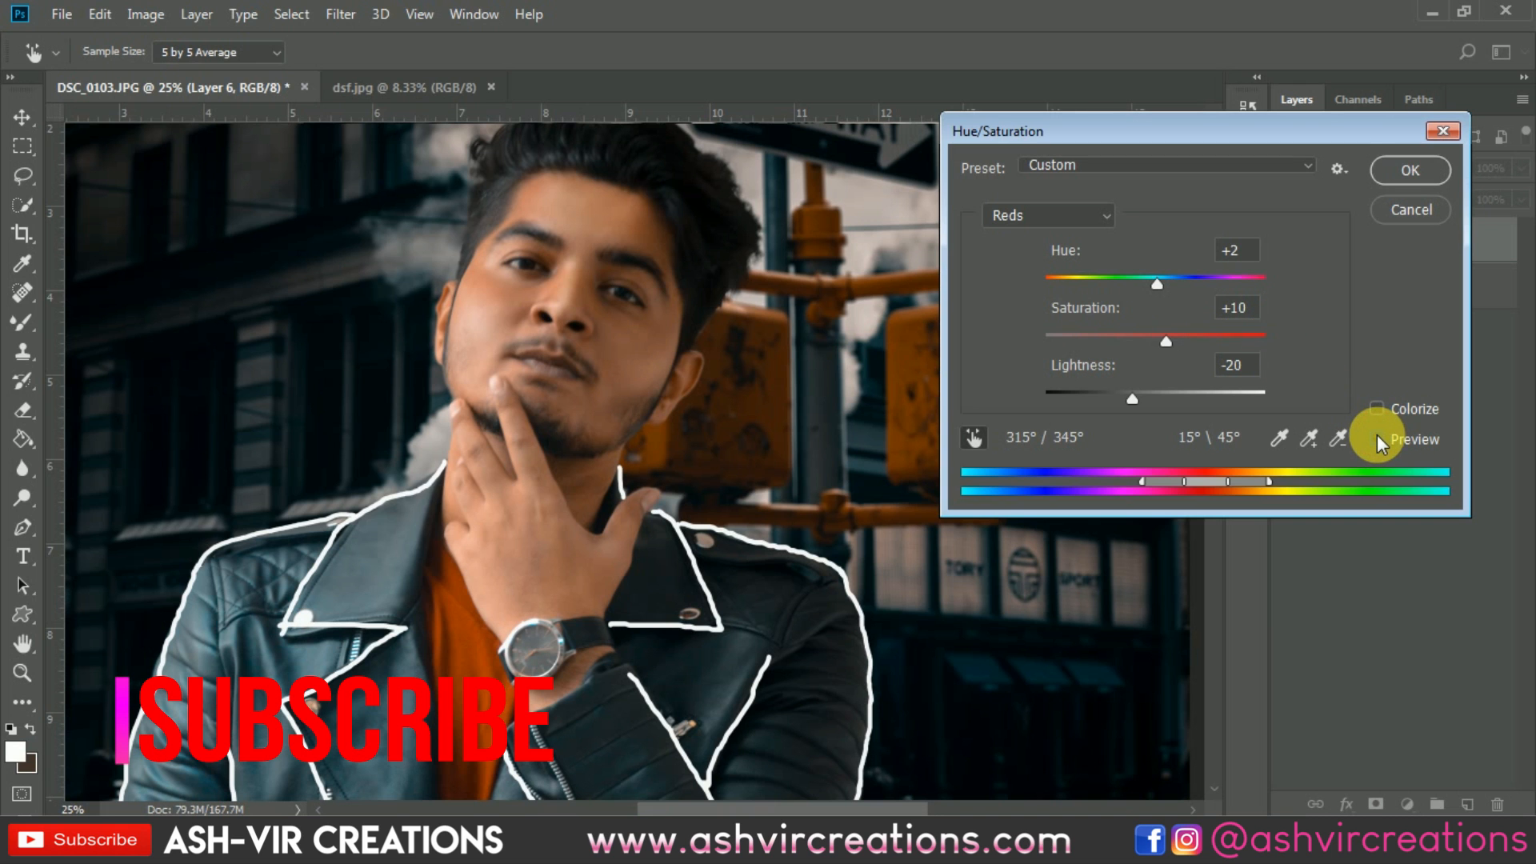
{"action": "left_click", "coordinate": [1412, 169]}
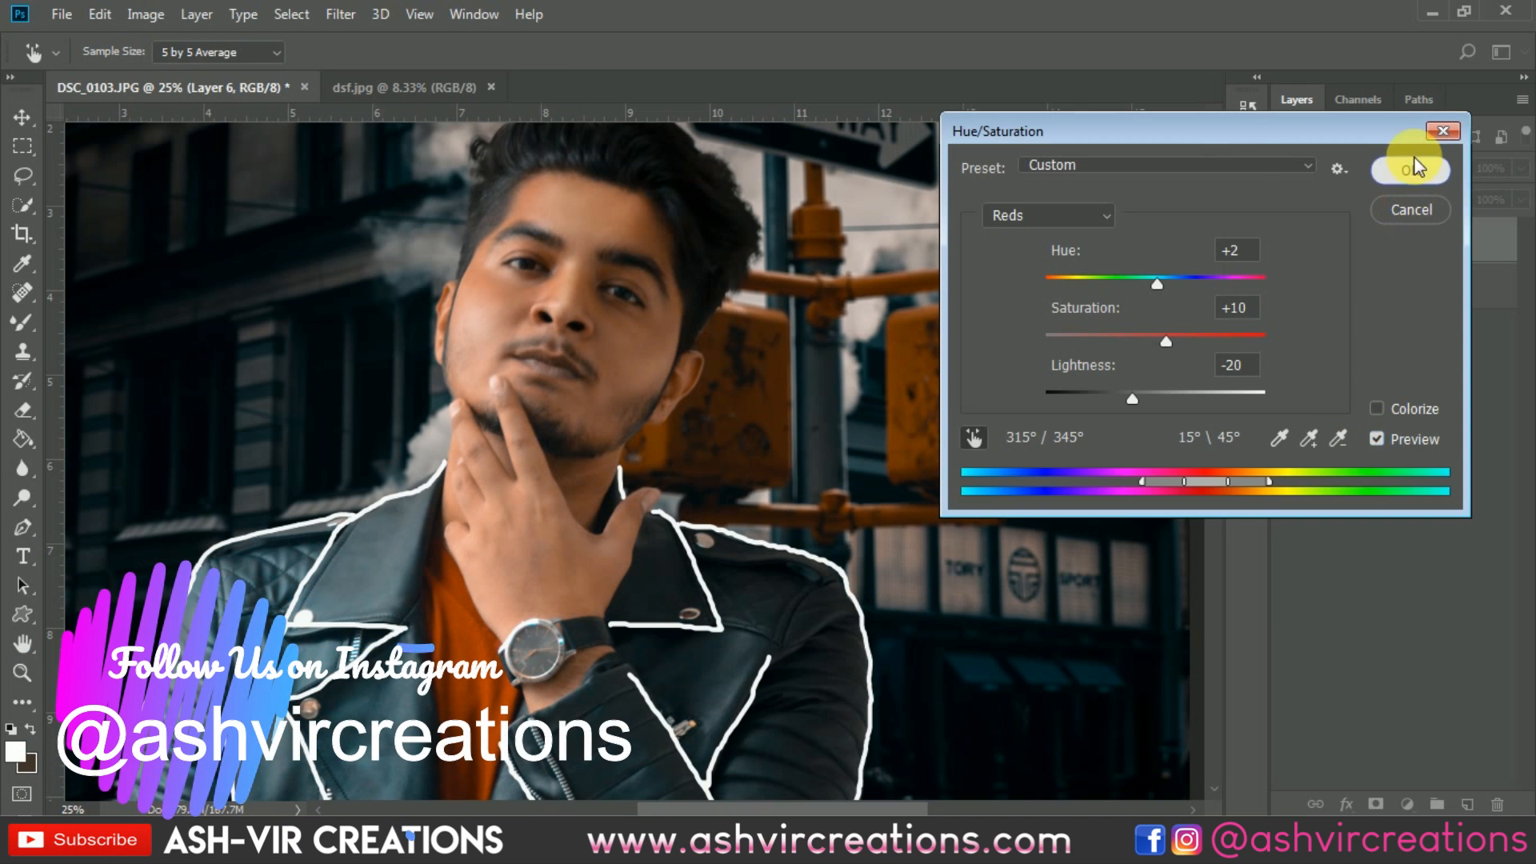
Open the merged layer in the Camera Raw filter and set the Blue Primary hue to -11 in Calibration.
{"action": "scroll", "coordinate": [737, 448], "scroll_direction": "down", "scroll_amount": 5}
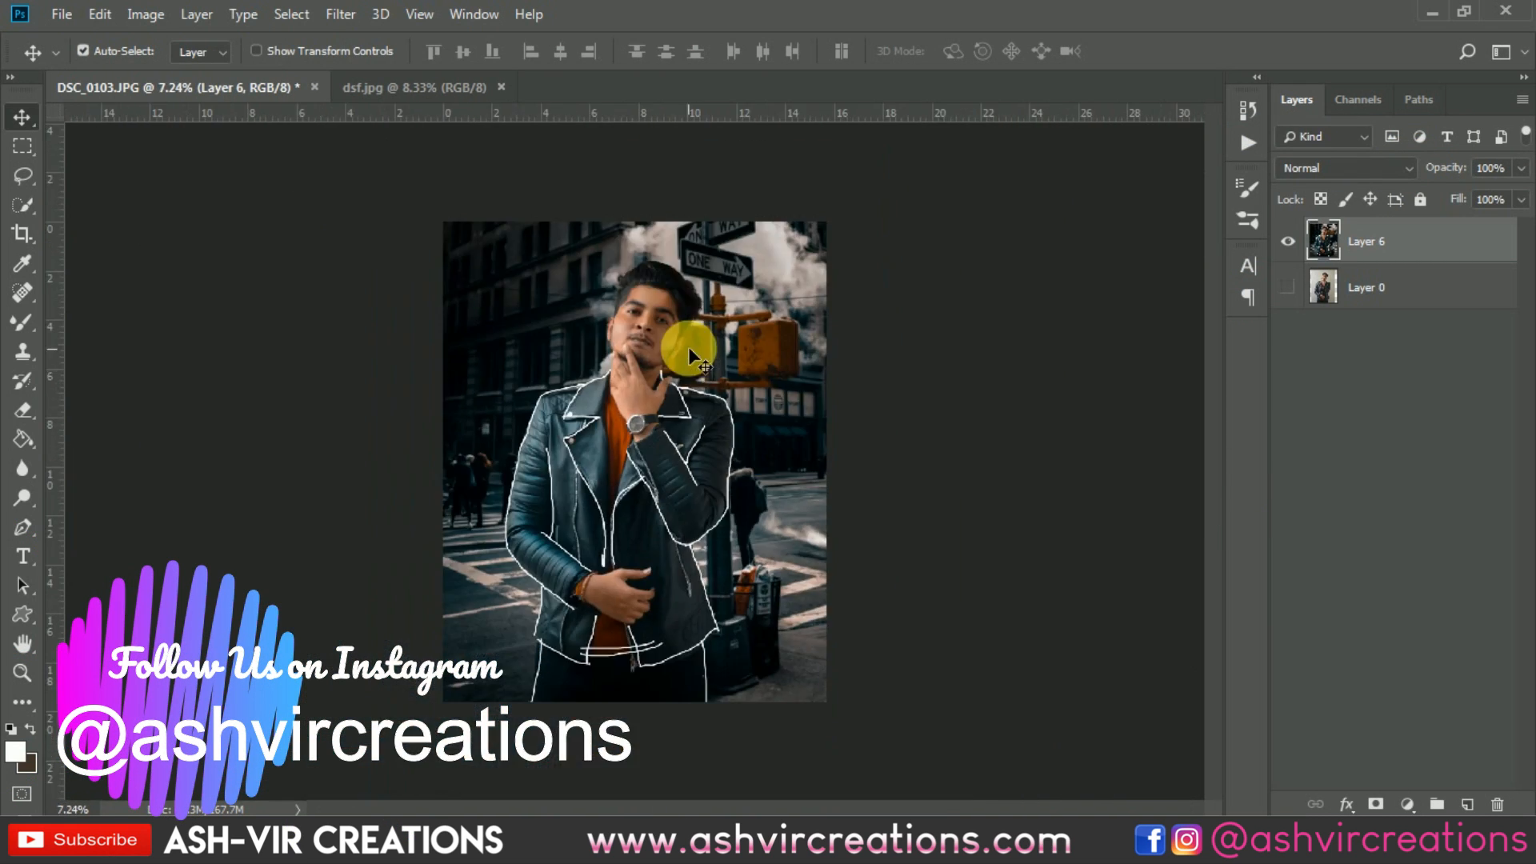
{"action": "scroll", "coordinate": [688, 352], "scroll_direction": "up", "scroll_amount": 1}
{"action": "left_click", "coordinate": [349, 20]}
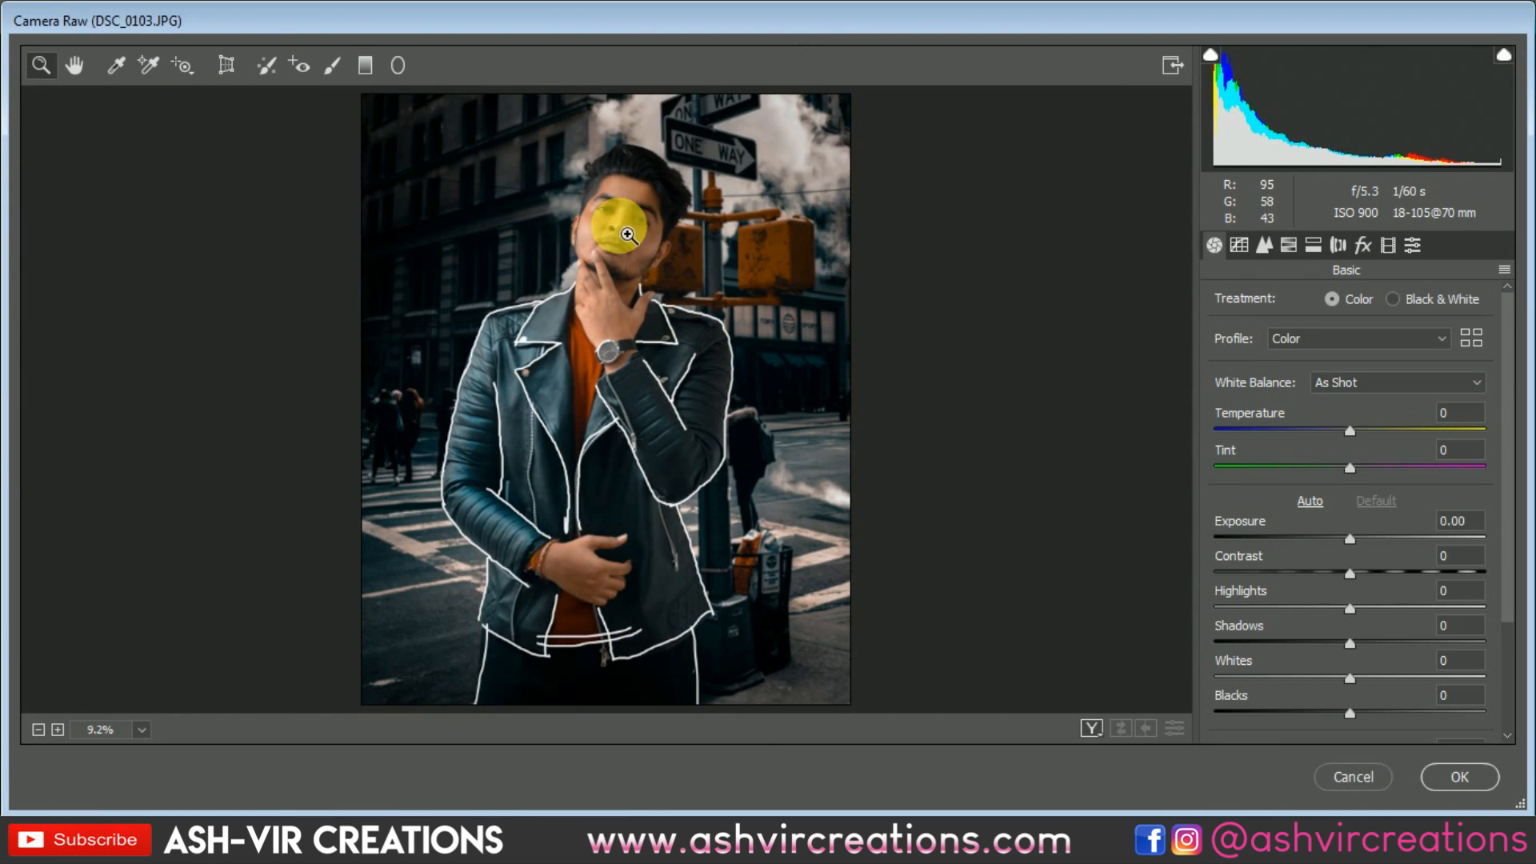
{"action": "left_click", "coordinate": [640, 268]}
{"action": "left_click", "coordinate": [1336, 246]}
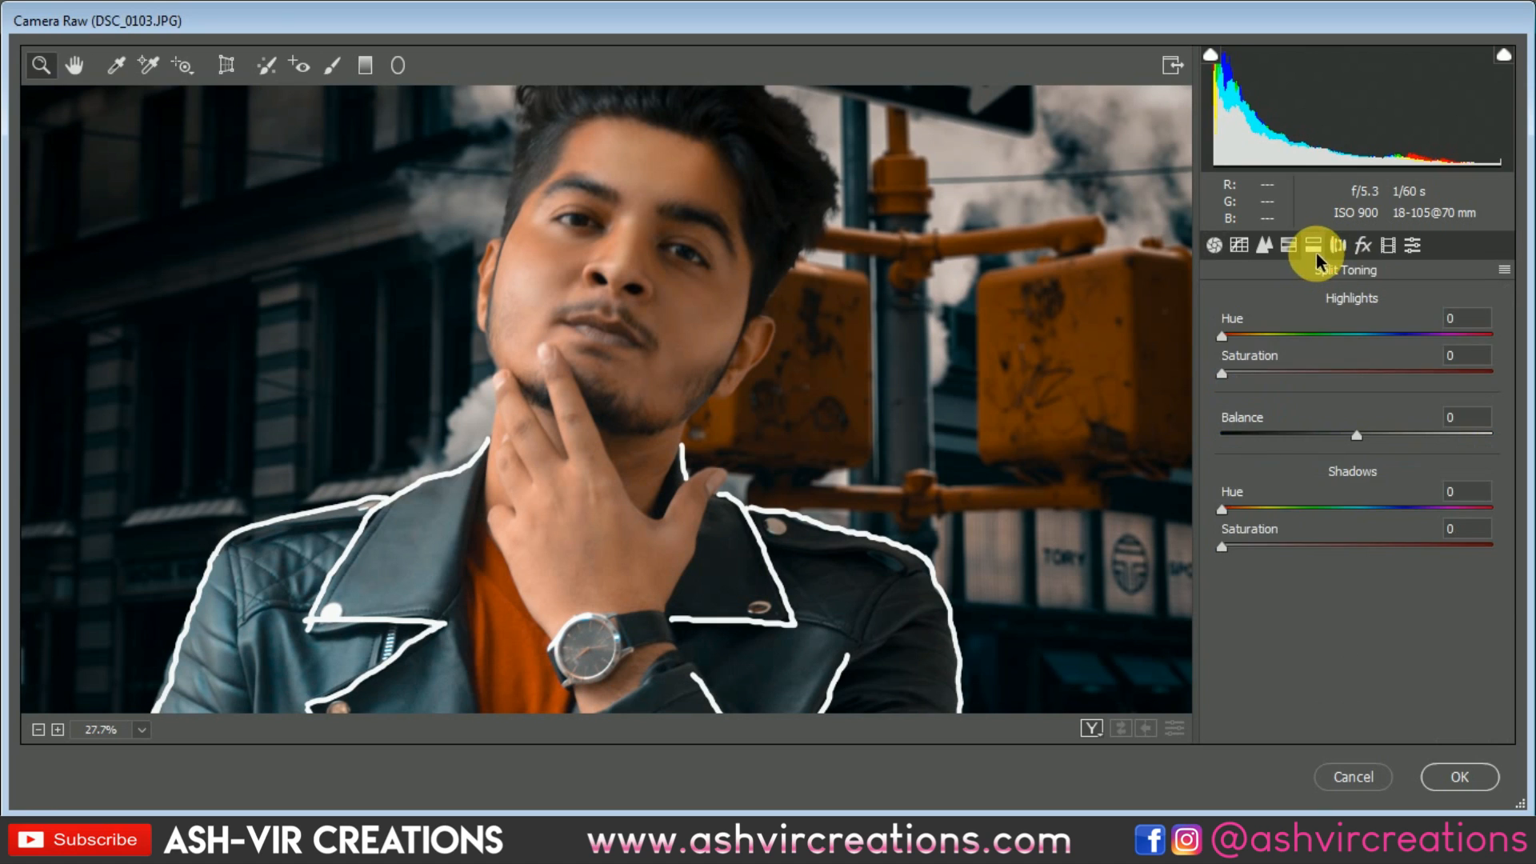
{"action": "left_click", "coordinate": [1364, 246]}
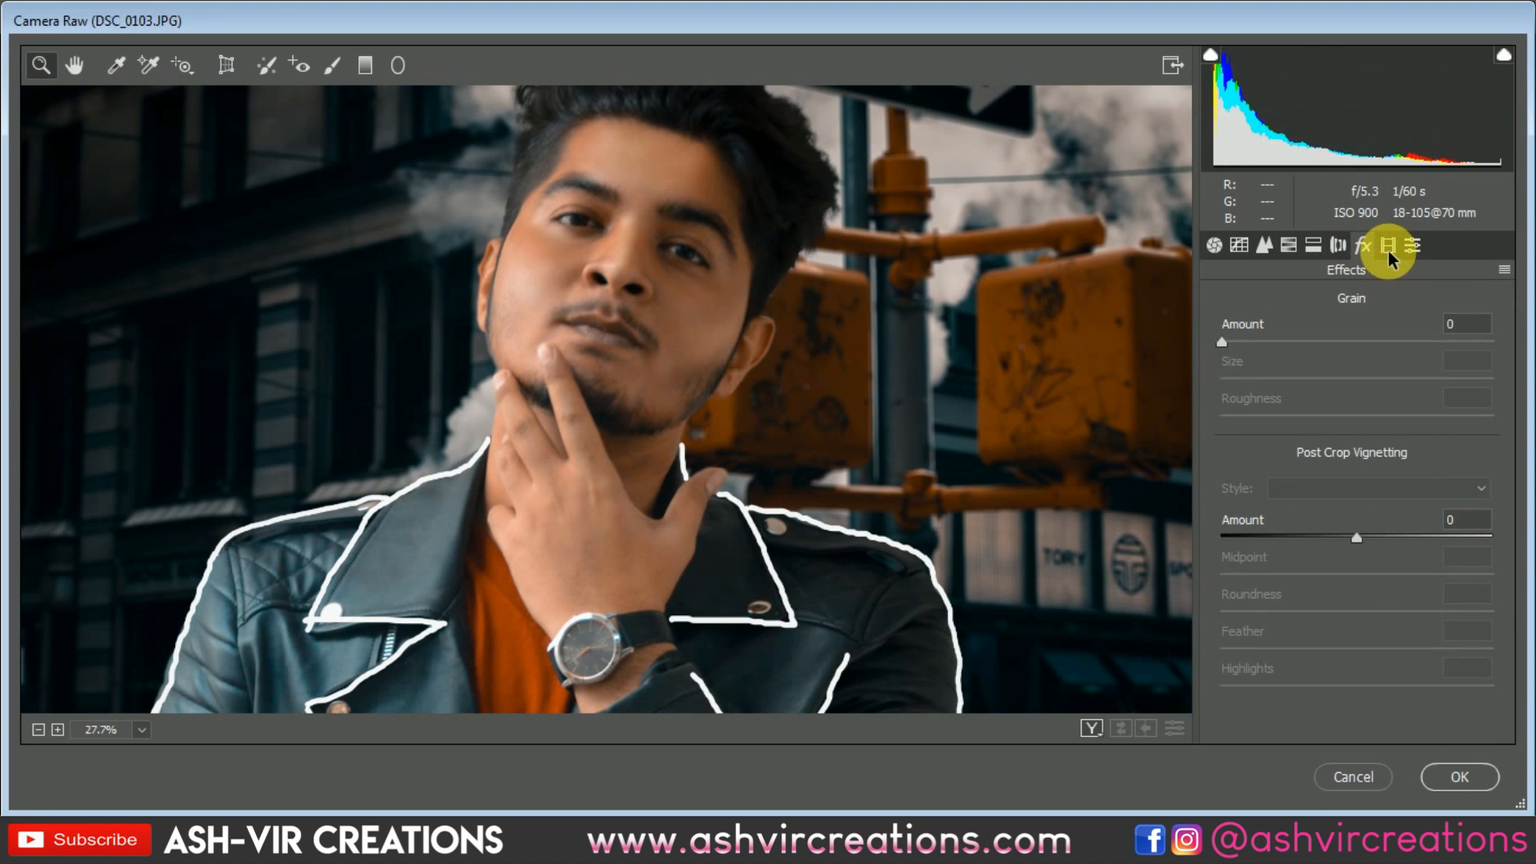
{"action": "left_click", "coordinate": [1388, 245]}
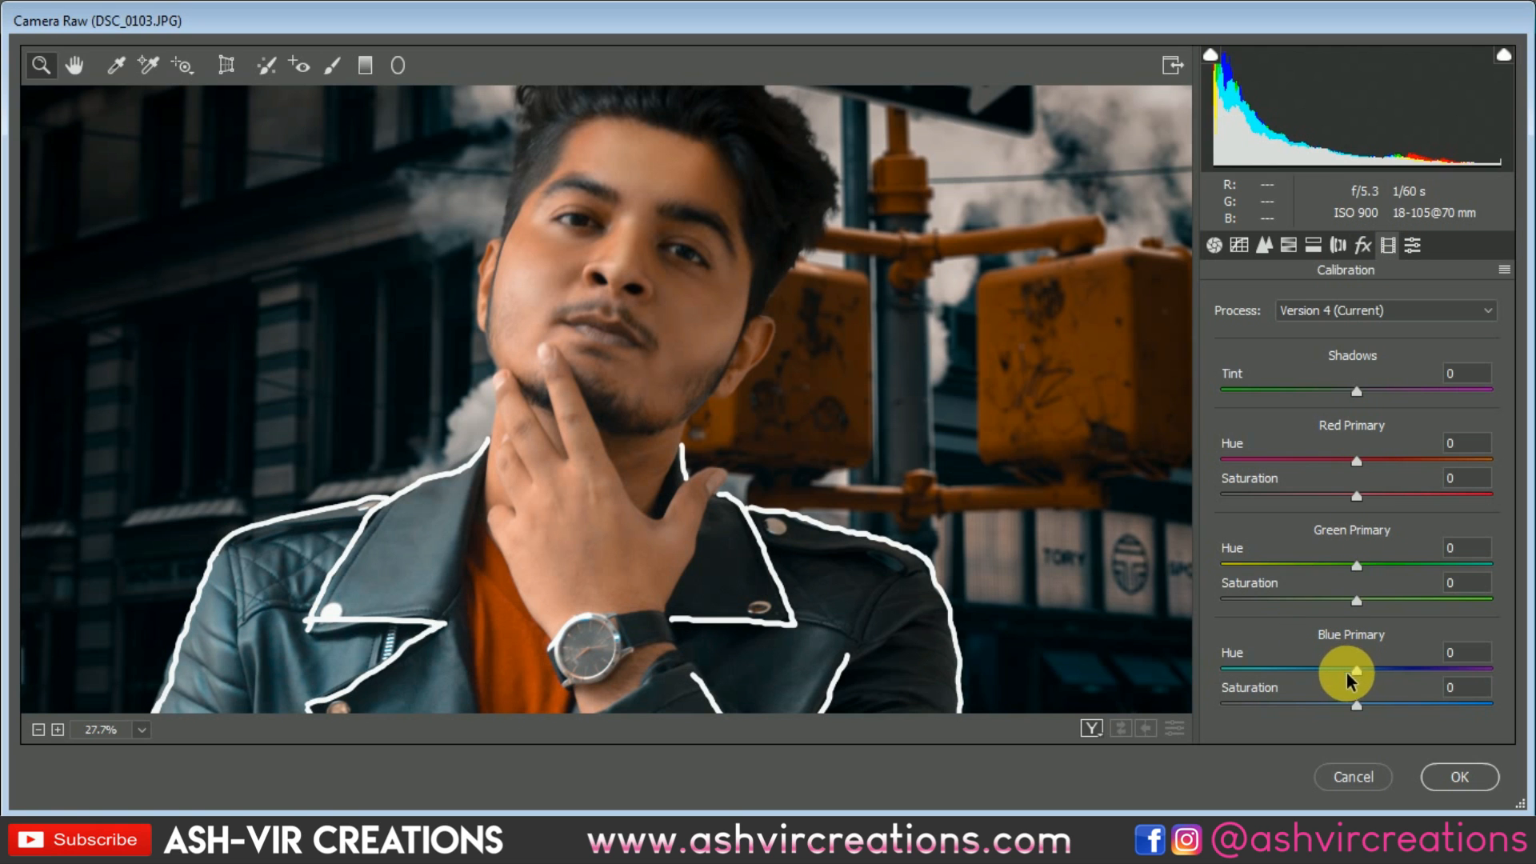
{"action": "left_click_drag", "start_coordinate": [1349, 679], "coordinate": [1306, 674]}
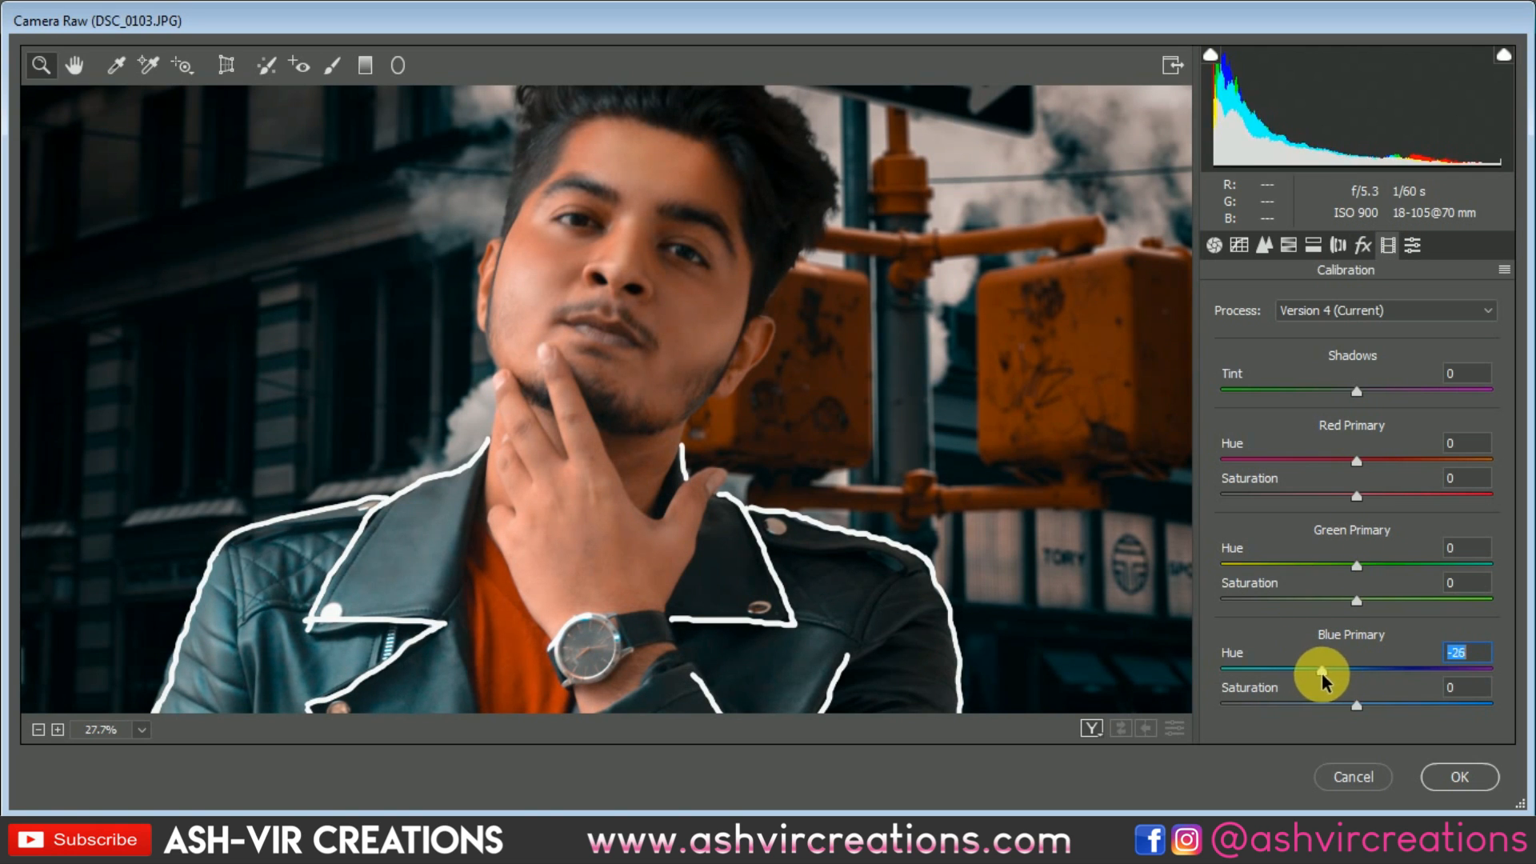
{"action": "left_click_drag", "start_coordinate": [1329, 680], "coordinate": [1344, 682]}
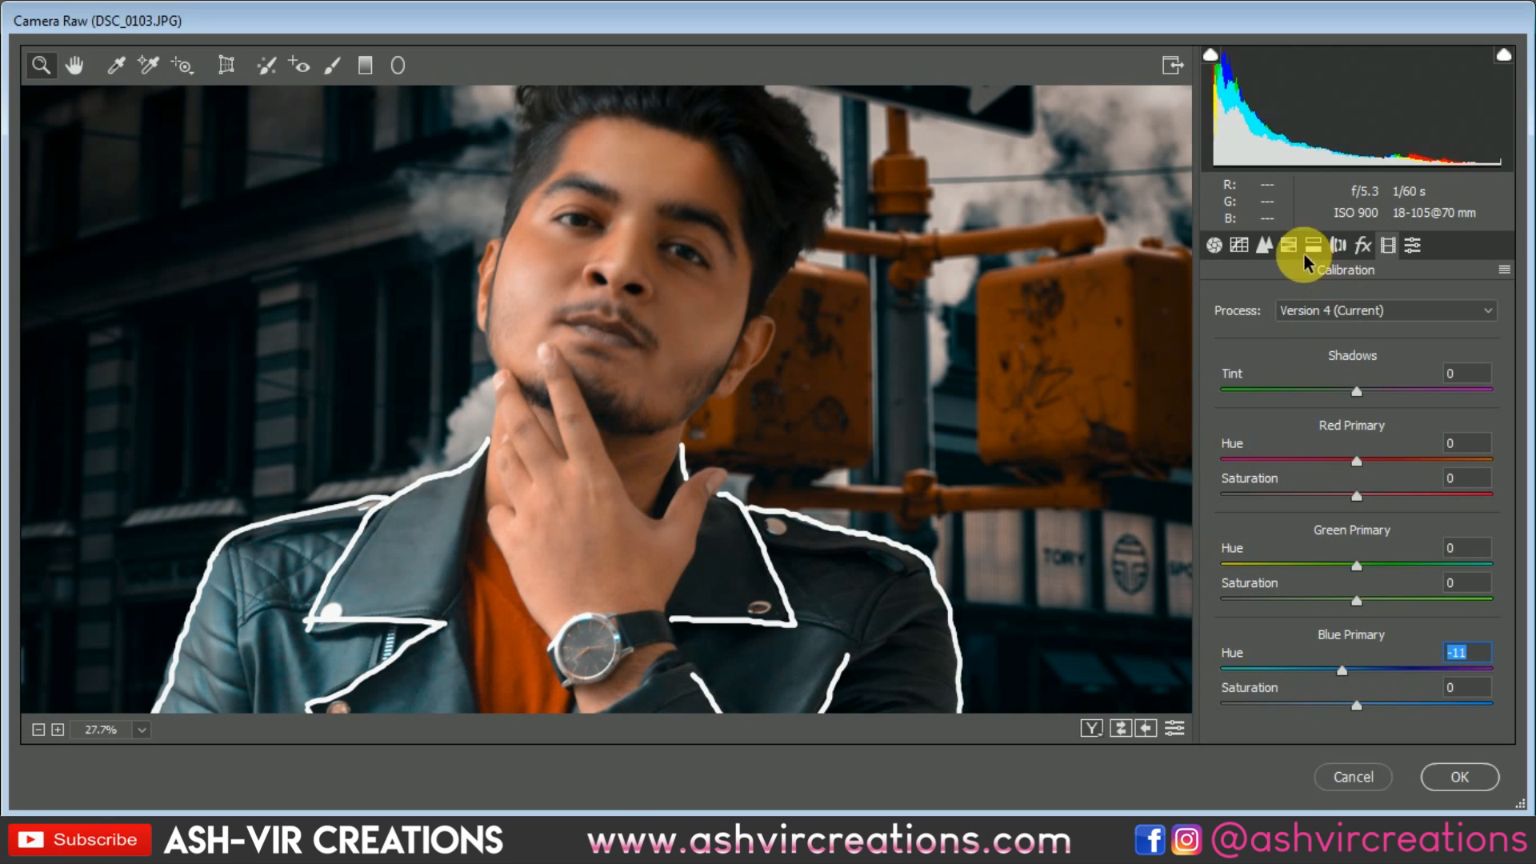
In the HSL hue adjustments, set Reds to +23 and Oranges to +11.
{"action": "left_click", "coordinate": [1301, 251]}
{"action": "left_click", "coordinate": [1358, 386]}
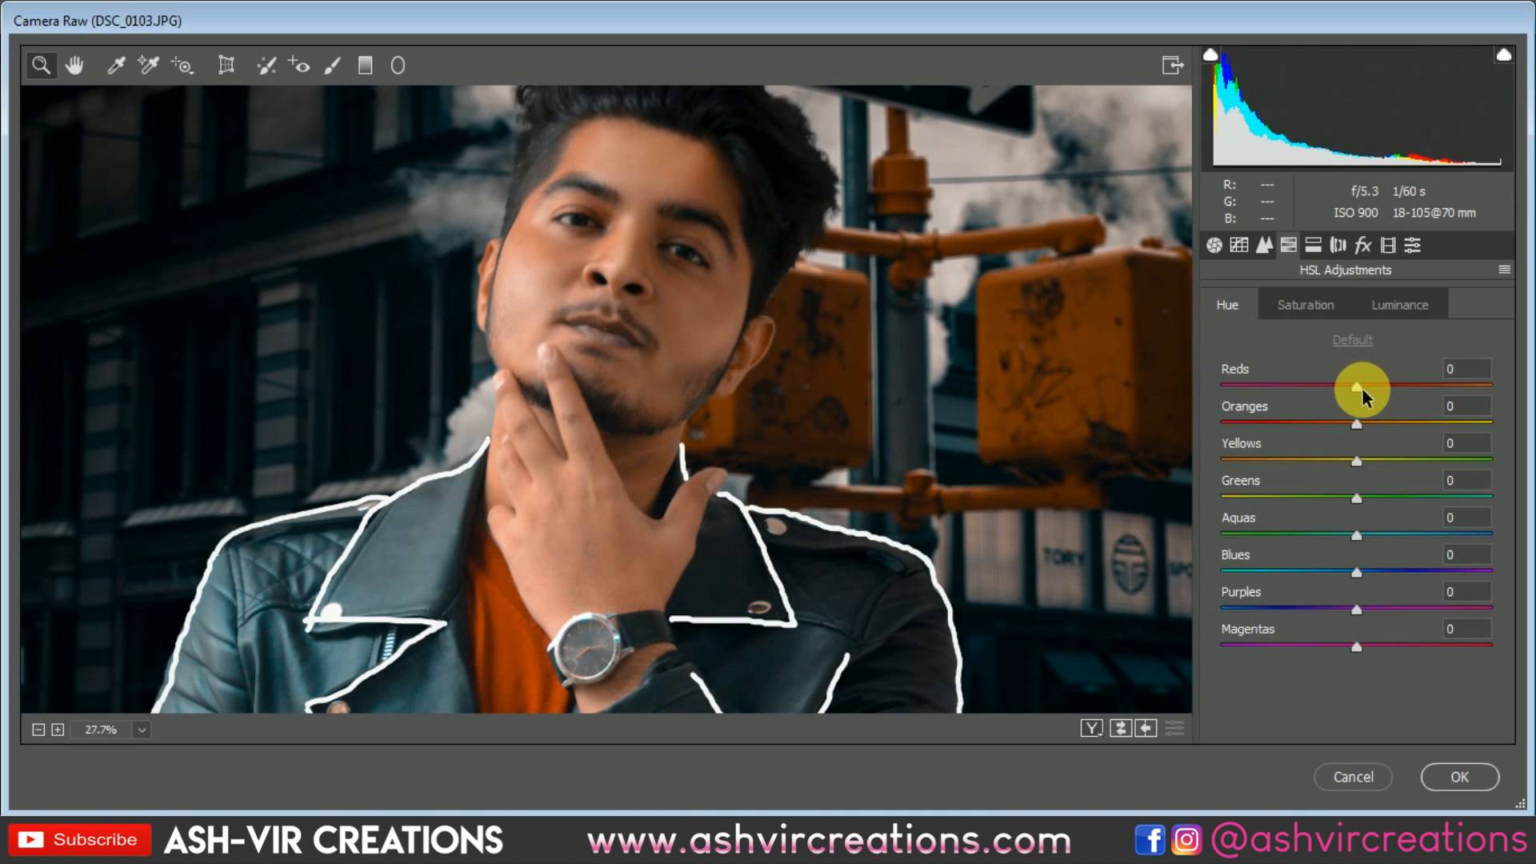
{"action": "left_click_drag", "start_coordinate": [1362, 387], "coordinate": [1367, 430]}
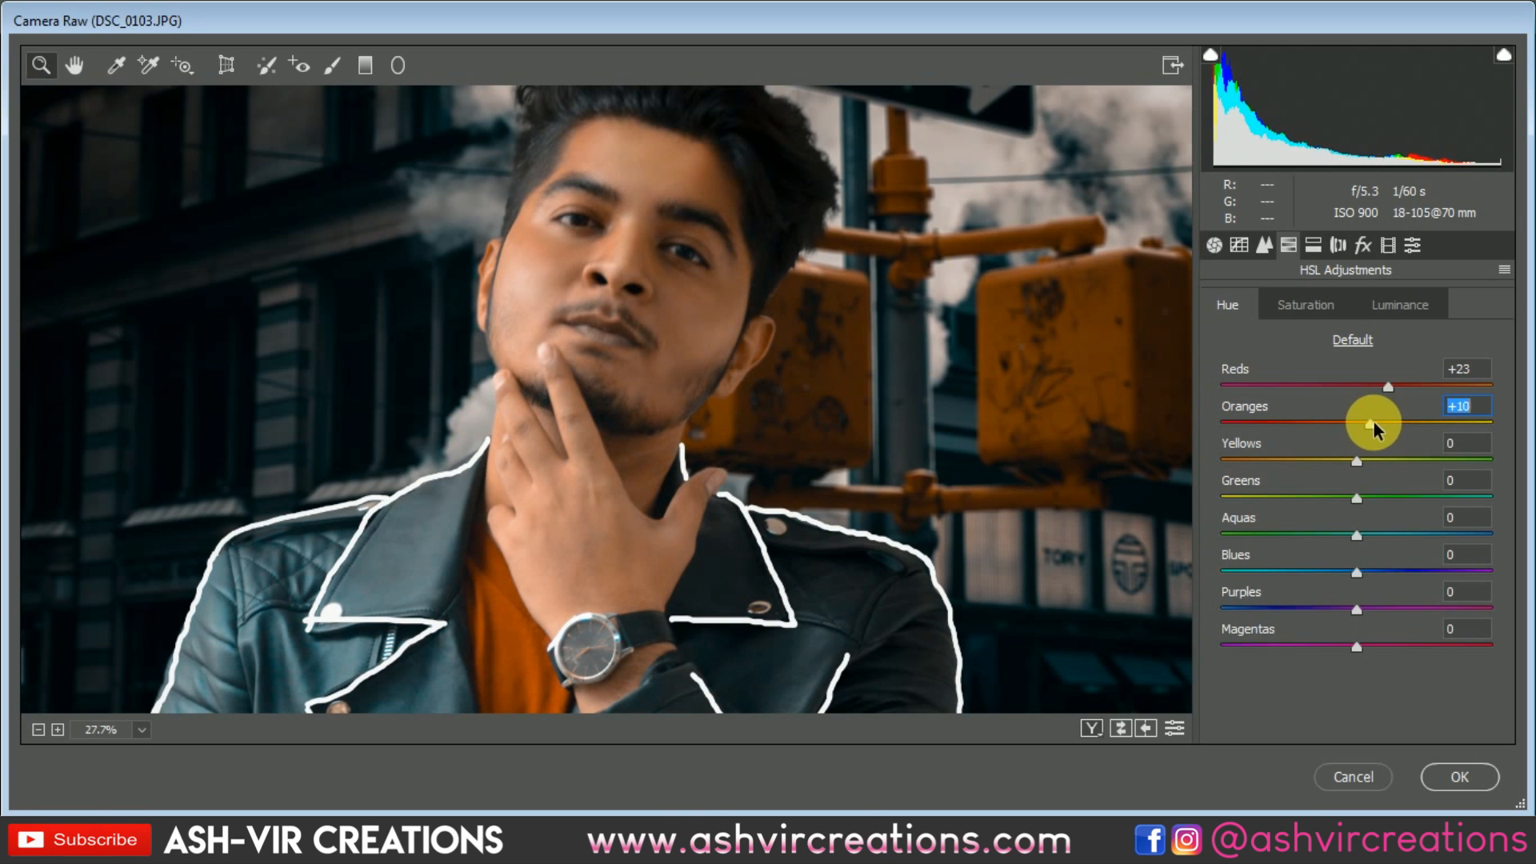
Raise the Oranges luminance slightly and set the Oranges saturation to -8 in the HSL adjustments.
{"action": "left_click", "coordinate": [1343, 306]}
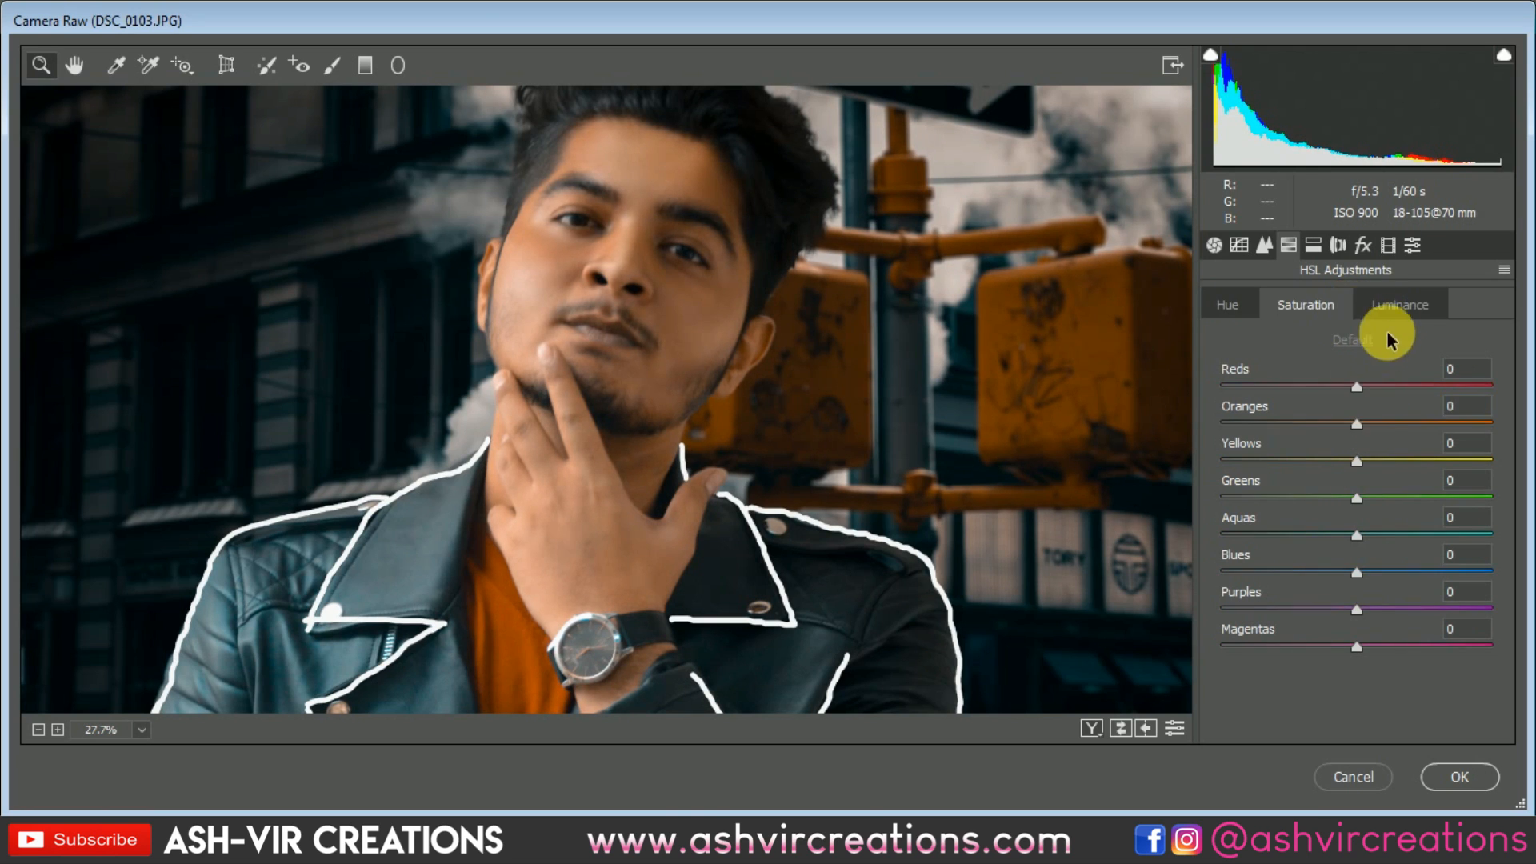
{"action": "left_click", "coordinate": [1396, 310]}
{"action": "mouse_move", "coordinate": [1356, 425]}
{"action": "left_mouse_down"}
{"action": "mouse_move", "coordinate": [1312, 428]}
{"action": "mouse_move", "coordinate": [1395, 425]}
{"action": "mouse_move", "coordinate": [1376, 425]}
{"action": "left_mouse_up"}
{"action": "left_click", "coordinate": [1321, 307]}
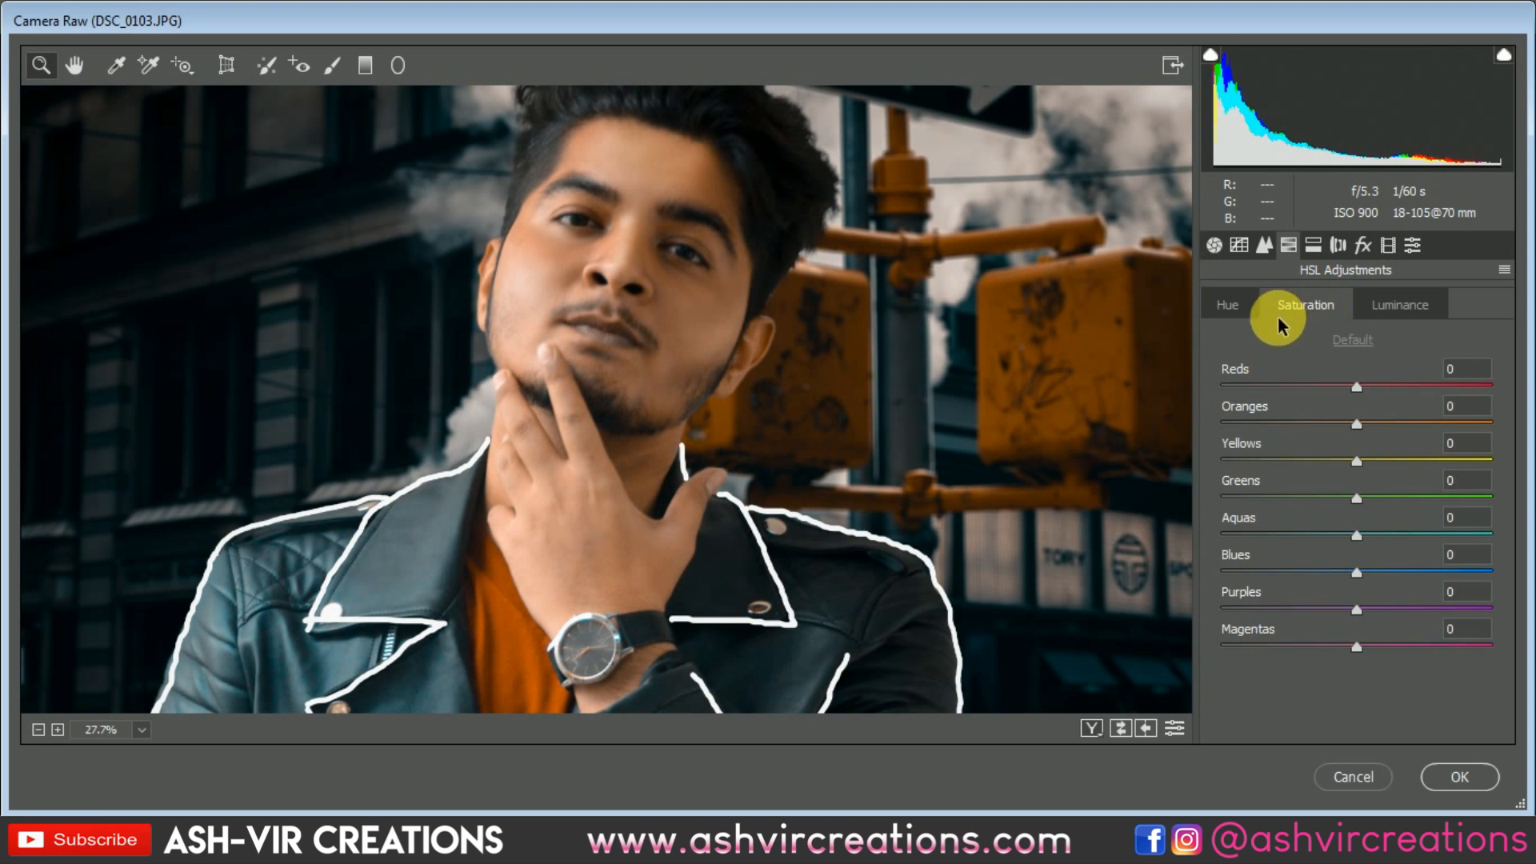
{"action": "left_click", "coordinate": [1396, 308]}
{"action": "mouse_move", "coordinate": [1357, 390]}
{"action": "left_mouse_down"}
{"action": "mouse_move", "coordinate": [1282, 385]}
{"action": "mouse_move", "coordinate": [1436, 393]}
{"action": "mouse_move", "coordinate": [1325, 392]}
{"action": "mouse_move", "coordinate": [1302, 412]}
{"action": "mouse_move", "coordinate": [1344, 411]}
{"action": "left_mouse_up"}
{"action": "left_click", "coordinate": [1306, 305]}
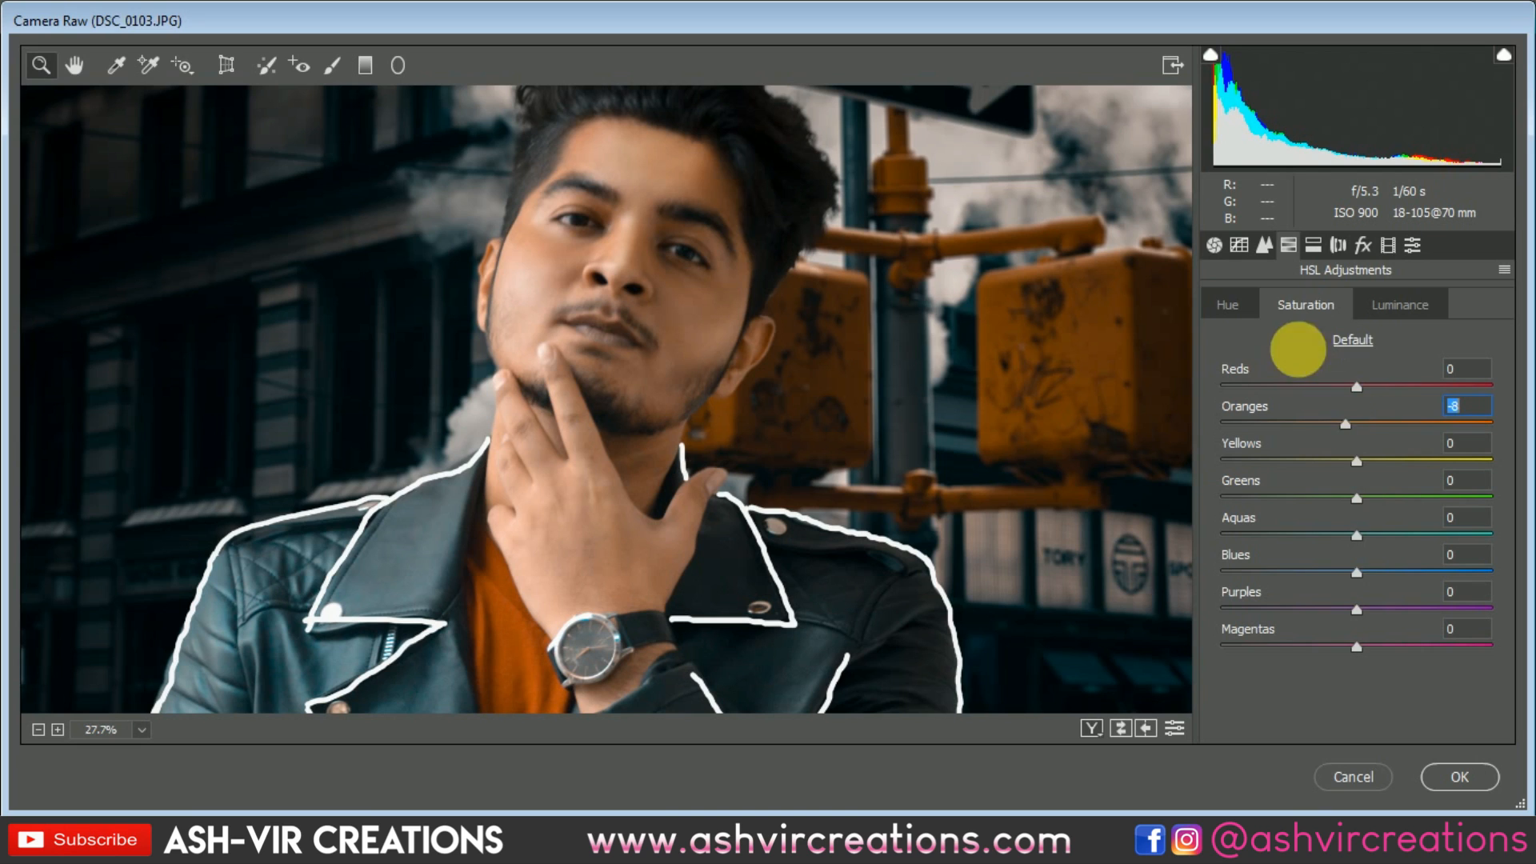
Set the Oranges hue to +10 and check the skin tone in the whole picture and closer up.
{"action": "left_click", "coordinate": [1252, 309]}
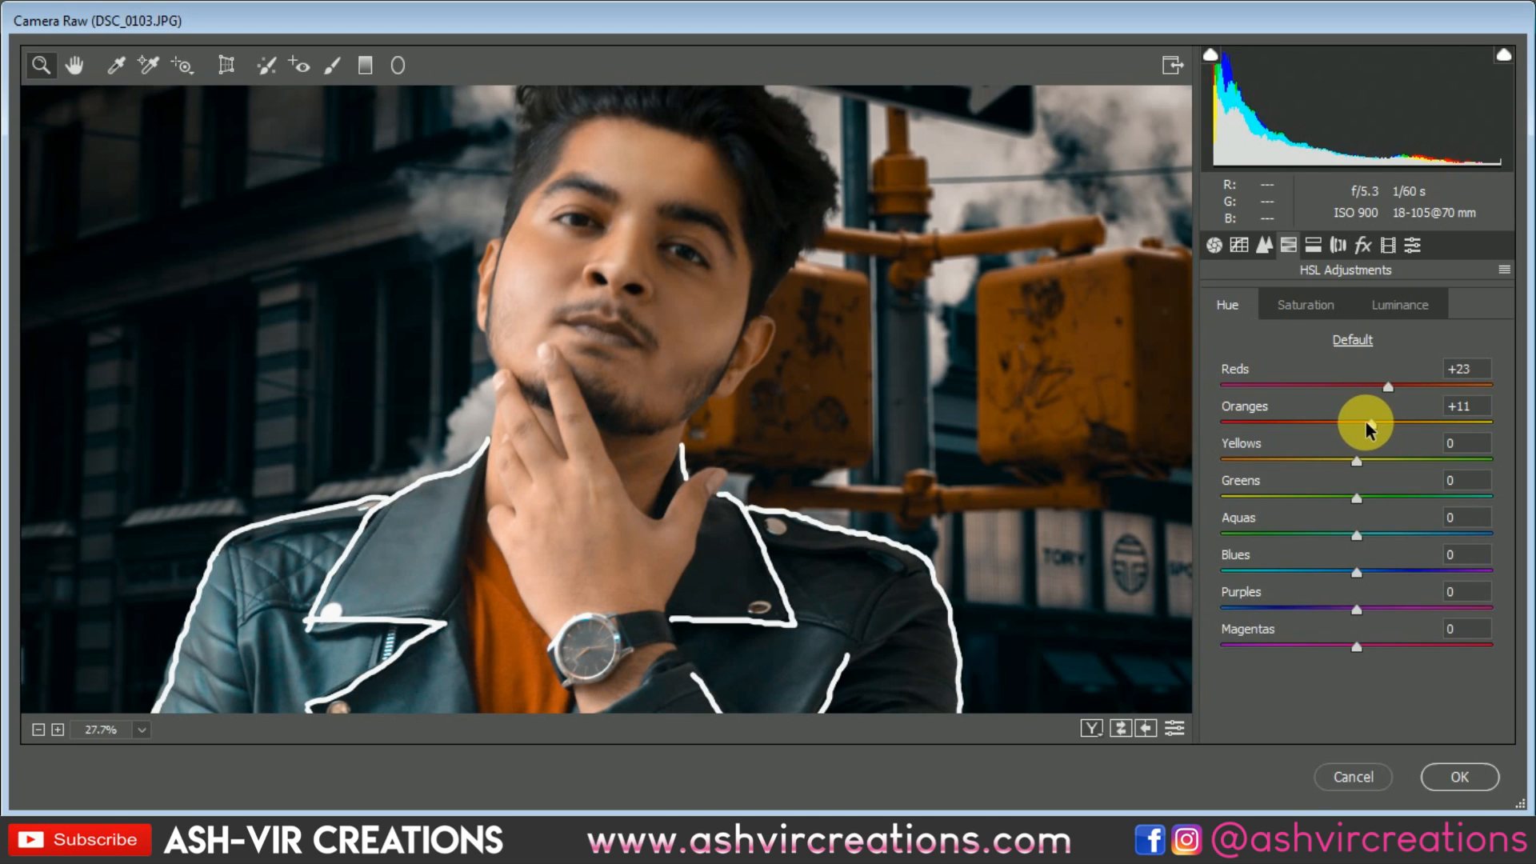
{"action": "left_click_drag", "start_coordinate": [1376, 424], "coordinate": [1360, 424]}
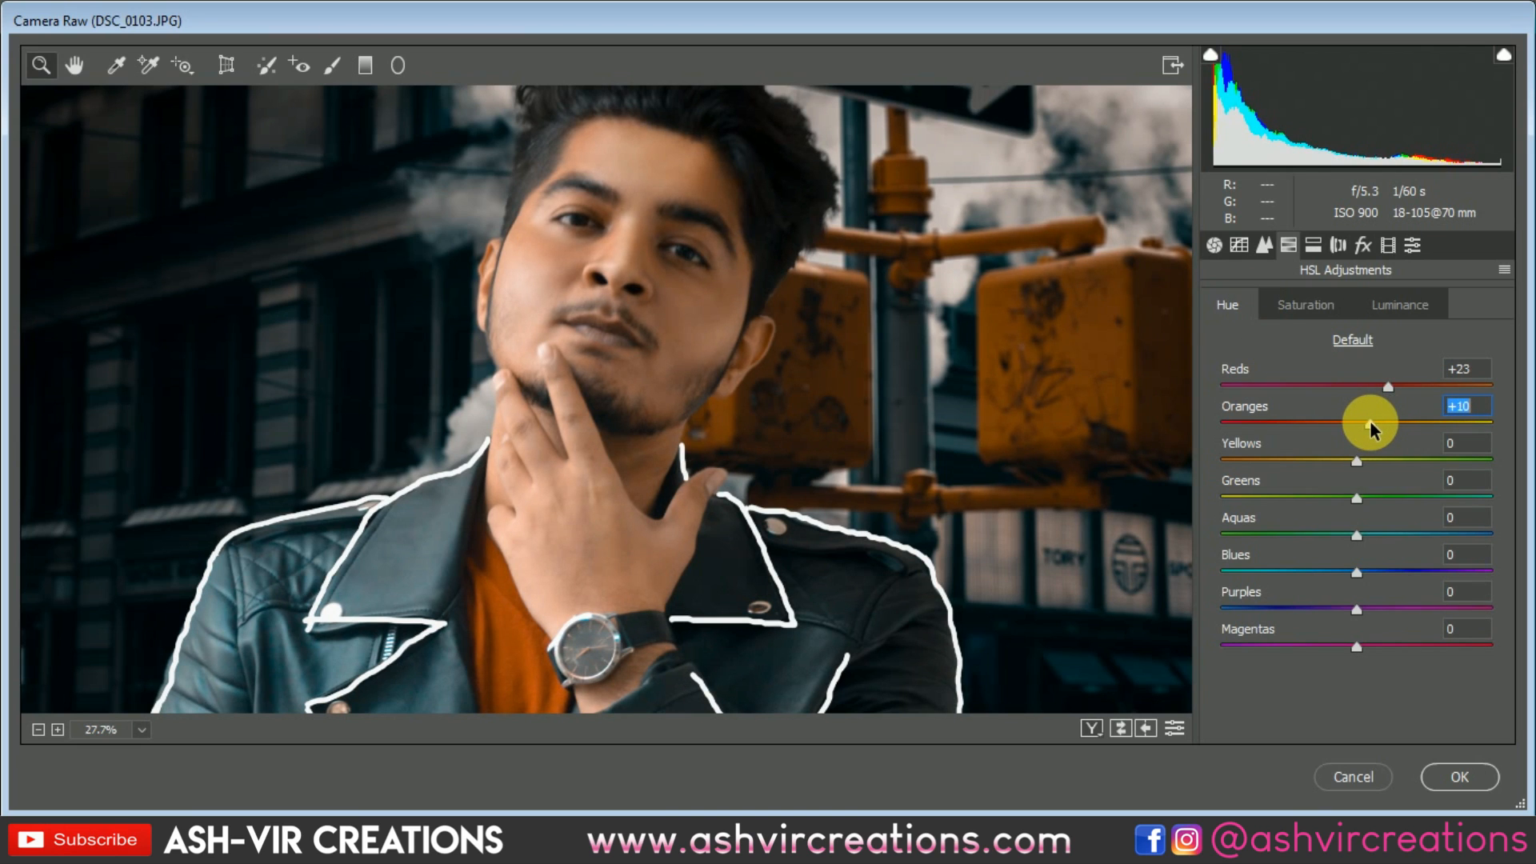
{"action": "scroll", "coordinate": [767, 383], "scroll_direction": "down", "scroll_amount": 5}
{"action": "scroll", "coordinate": [788, 518], "scroll_direction": "down", "scroll_amount": 4}
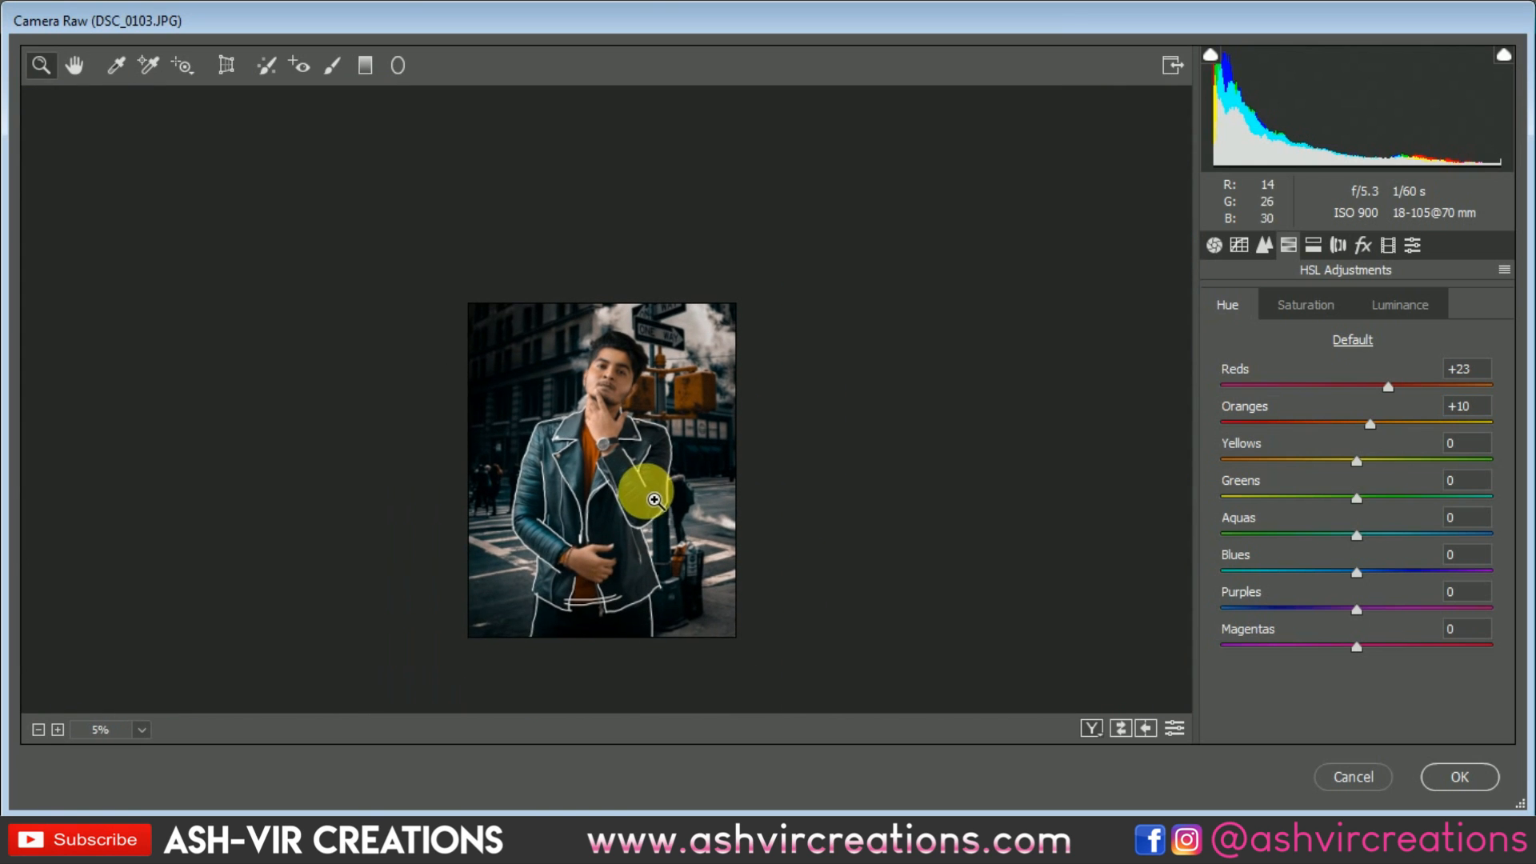
{"action": "scroll", "coordinate": [628, 319], "scroll_direction": "up", "scroll_amount": 1}
{"action": "scroll", "coordinate": [676, 436], "scroll_direction": "up", "scroll_amount": 3}
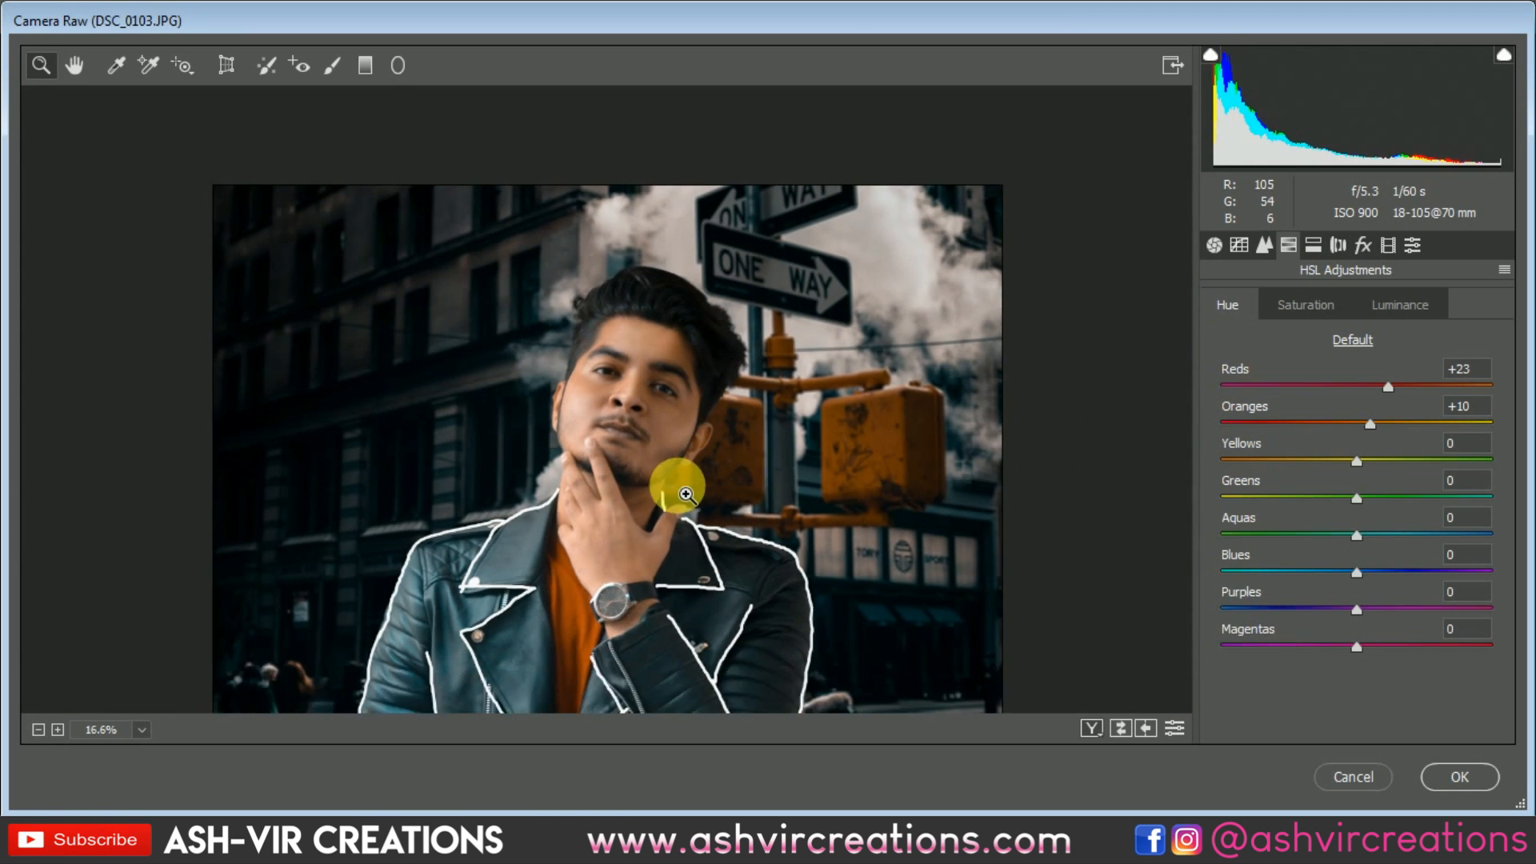
Show the before and after versions side by side and compare the skin tone of the face close up.
{"action": "scroll", "coordinate": [686, 494], "scroll_direction": "up", "scroll_amount": 3}
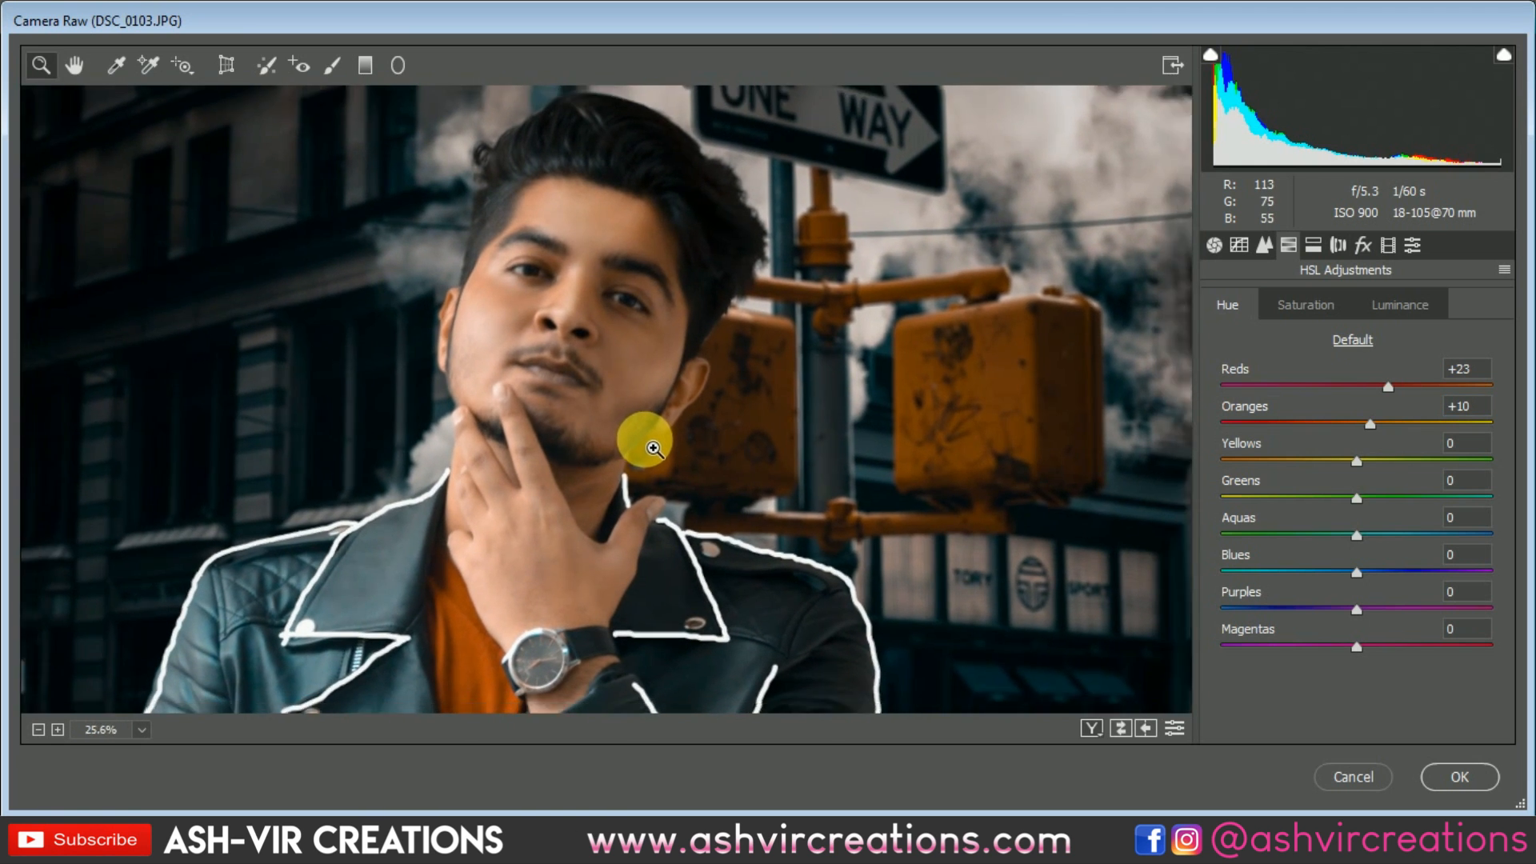
{"action": "scroll", "coordinate": [653, 448], "scroll_direction": "down", "scroll_amount": 1}
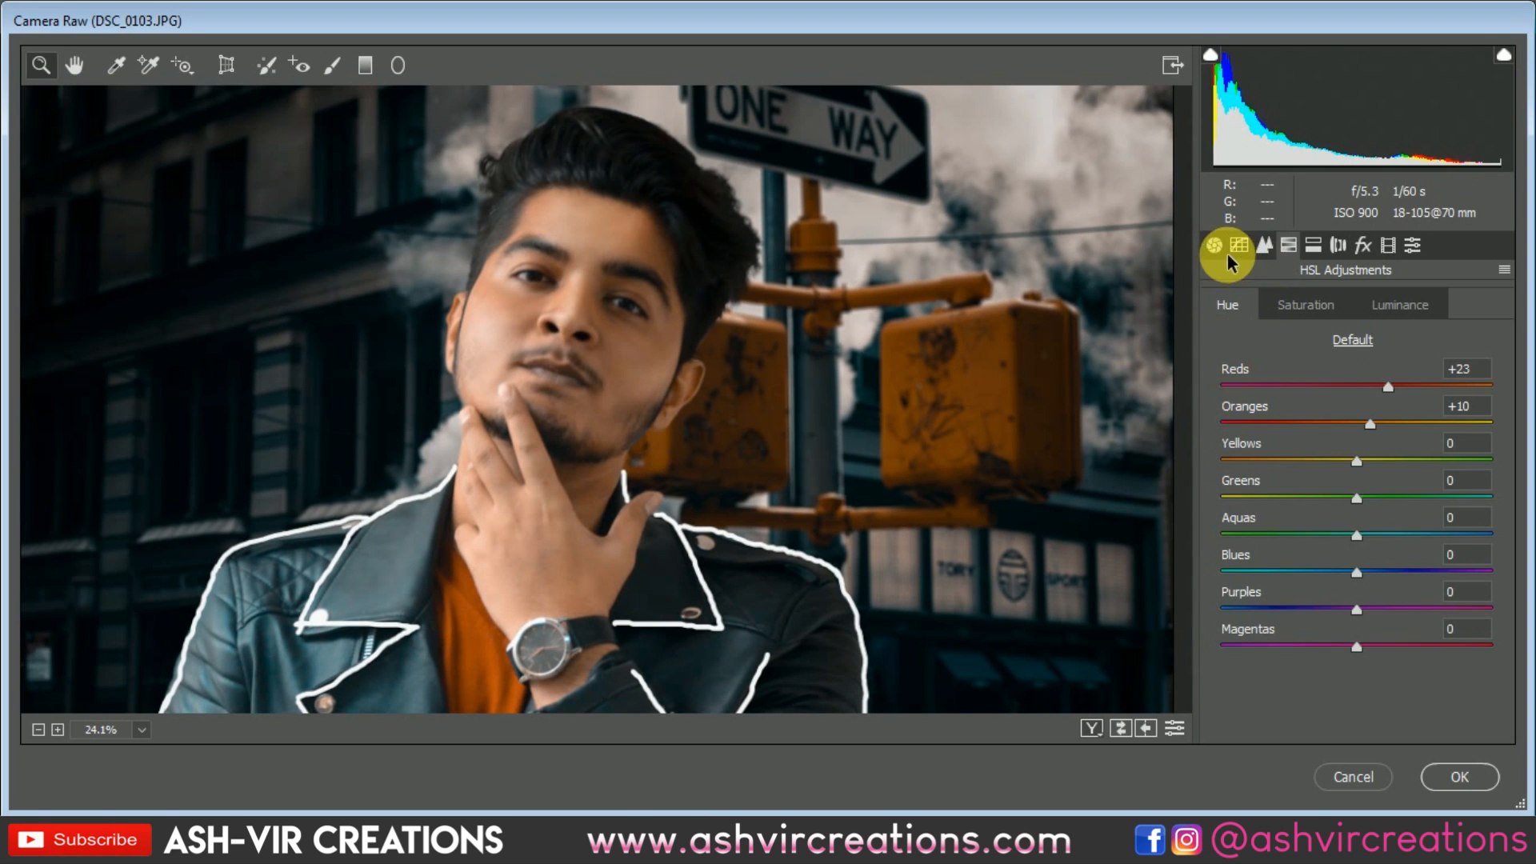
{"action": "left_click", "coordinate": [1093, 728]}
{"action": "left_click_drag", "start_coordinate": [1042, 413], "coordinate": [786, 456]}
{"action": "left_click", "coordinate": [885, 360]}
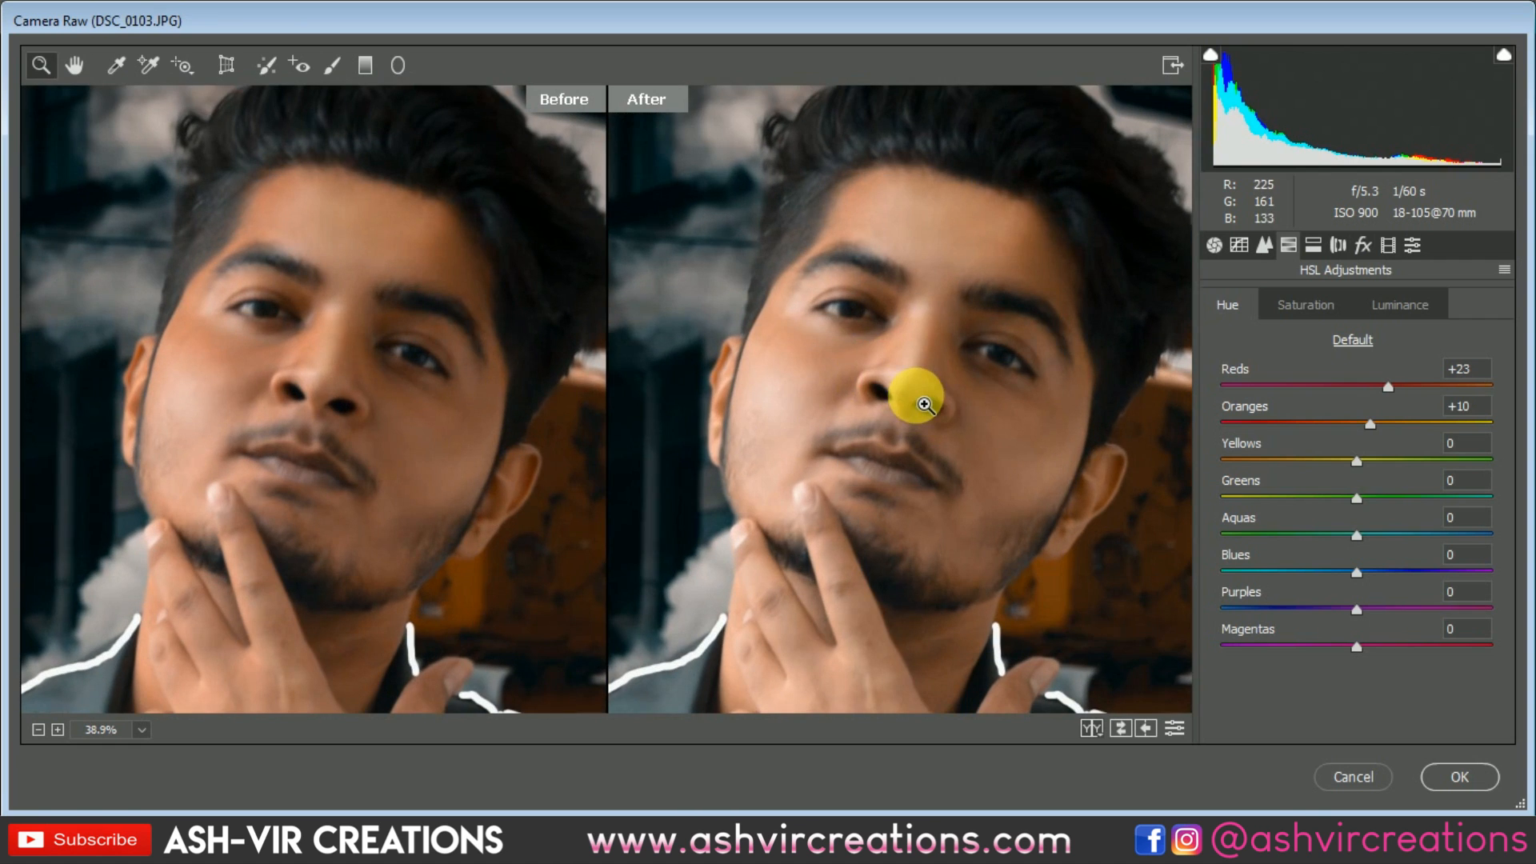
In the Basic adjustments, raise the Whites to +15 and check the man's face and jacket.
{"action": "left_click", "coordinate": [1215, 245]}
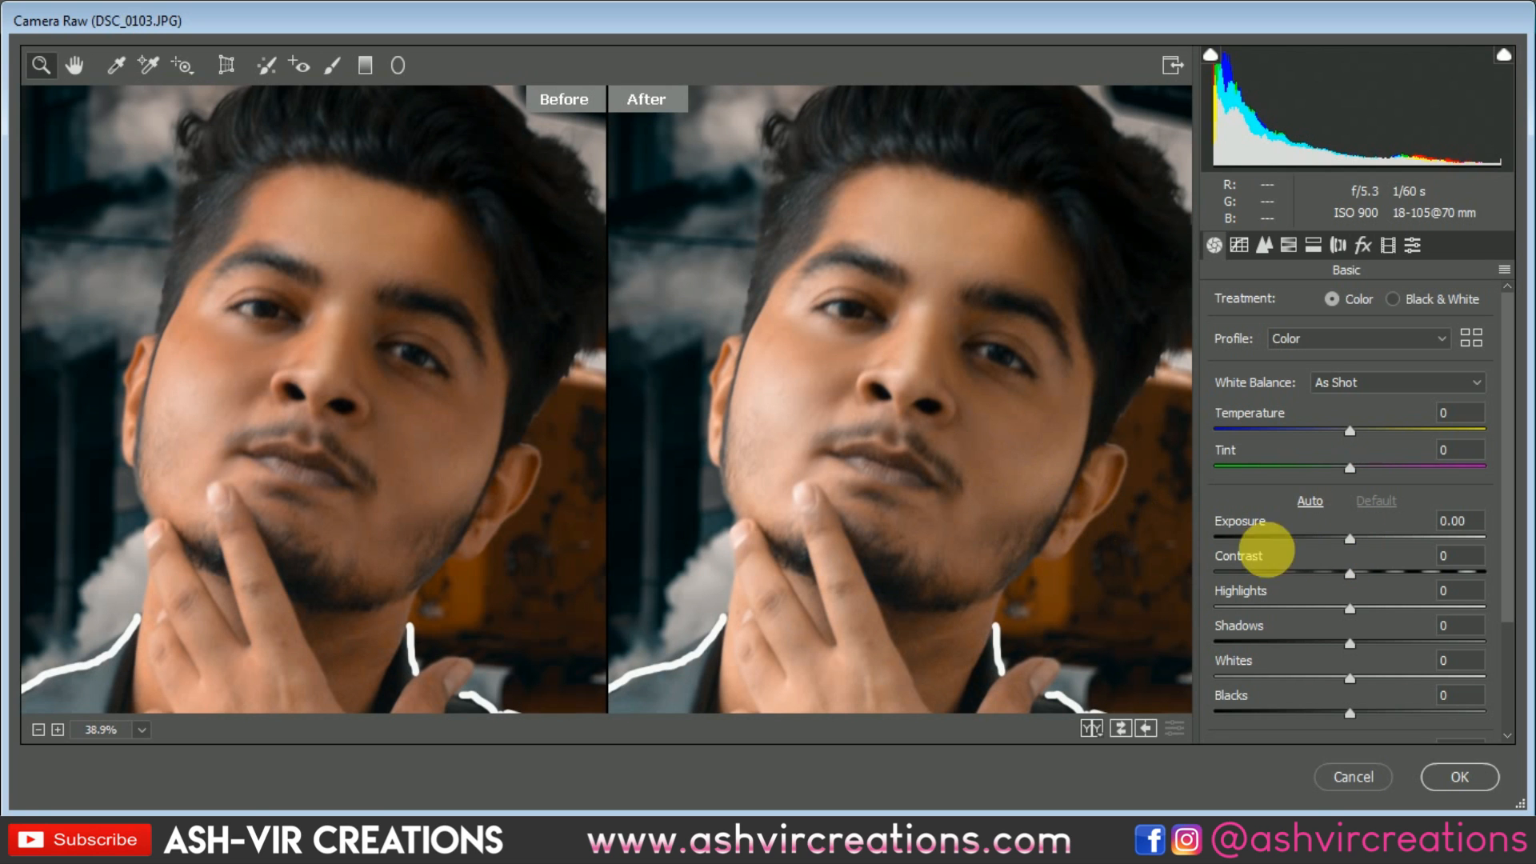
{"action": "mouse_move", "coordinate": [1351, 678]}
{"action": "left_mouse_down"}
{"action": "mouse_move", "coordinate": [1312, 679]}
{"action": "mouse_move", "coordinate": [1412, 678]}
{"action": "mouse_move", "coordinate": [1341, 686]}
{"action": "mouse_move", "coordinate": [1369, 685]}
{"action": "left_mouse_up"}
{"action": "scroll", "coordinate": [966, 574], "scroll_direction": "down", "scroll_amount": 3}
{"action": "scroll", "coordinate": [965, 574], "scroll_direction": "up", "scroll_amount": 1}
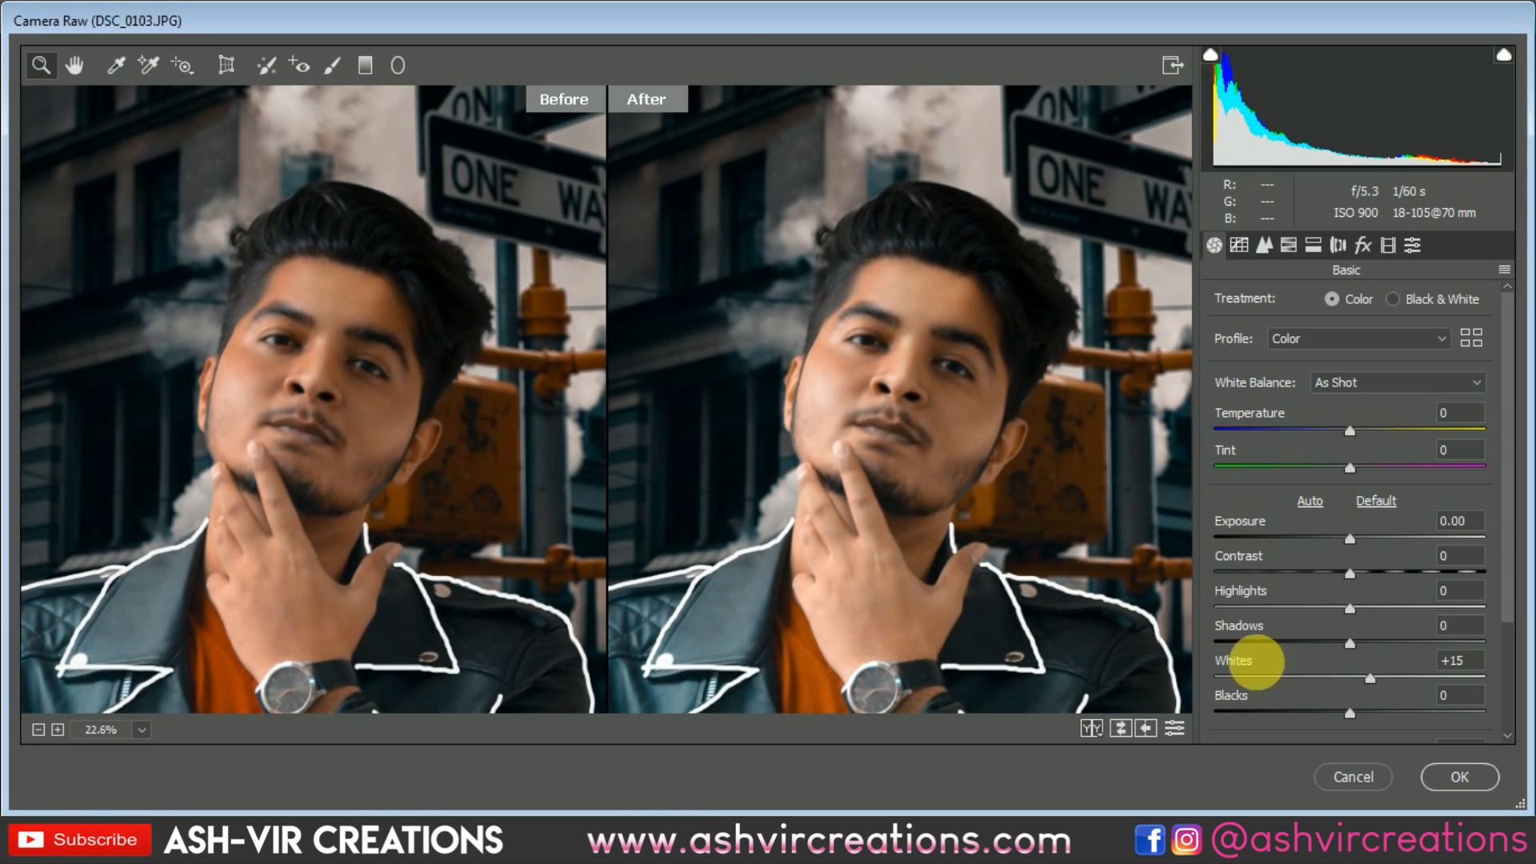
Set the Highlights to +3, judging the effect in the whole picture and closer on the face.
{"action": "mouse_move", "coordinate": [1346, 610]}
{"action": "left_mouse_down"}
{"action": "mouse_move", "coordinate": [1279, 607]}
{"action": "mouse_move", "coordinate": [1439, 607]}
{"action": "mouse_move", "coordinate": [1307, 603]}
{"action": "mouse_move", "coordinate": [1360, 602]}
{"action": "left_mouse_up"}
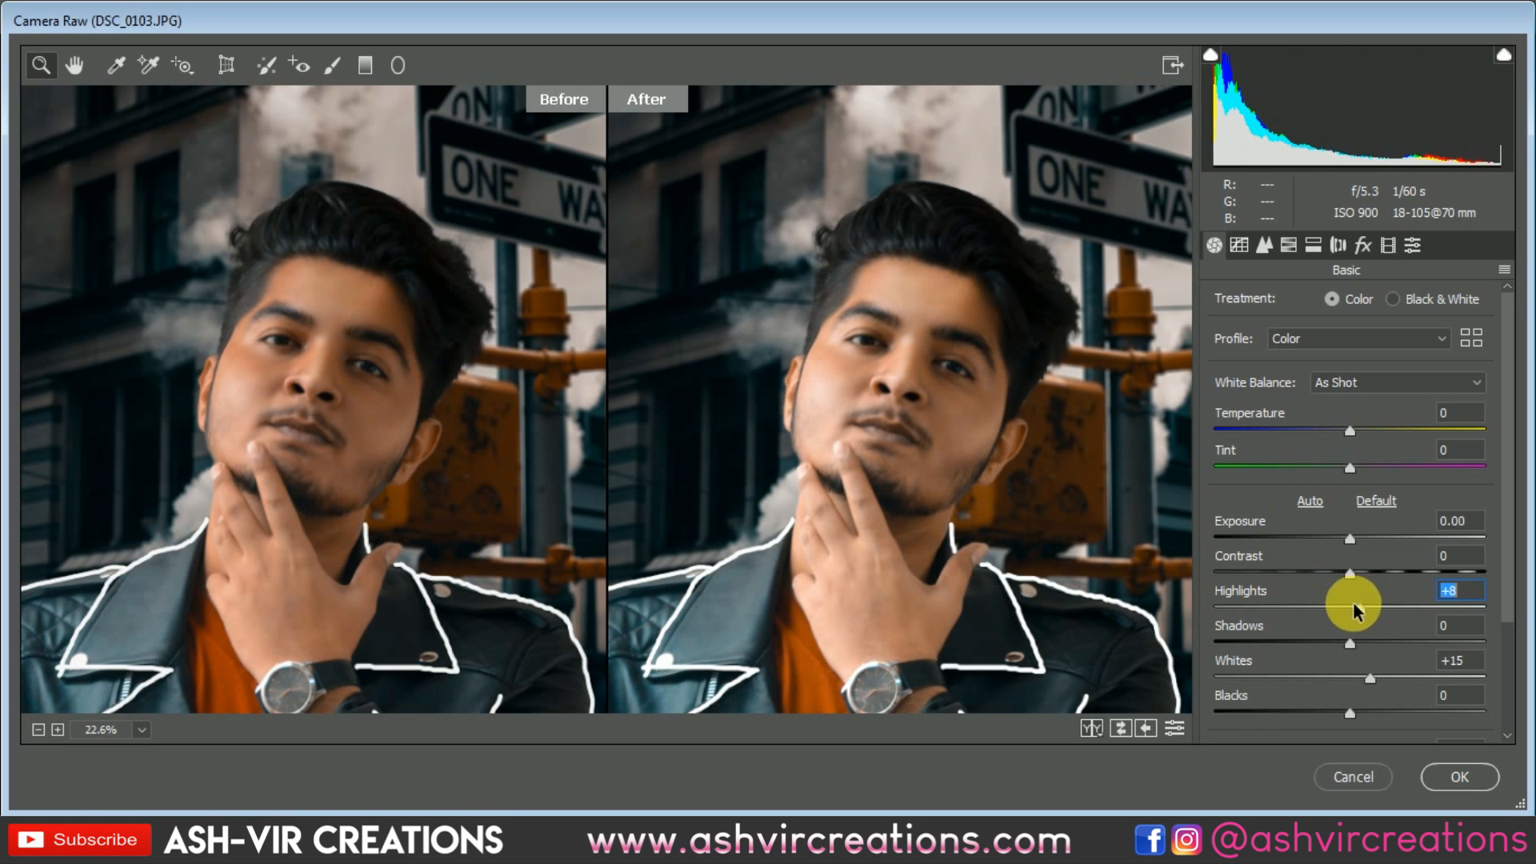
{"action": "scroll", "coordinate": [1060, 525], "scroll_direction": "down", "scroll_amount": 5}
{"action": "scroll", "coordinate": [902, 441], "scroll_direction": "up", "scroll_amount": 1}
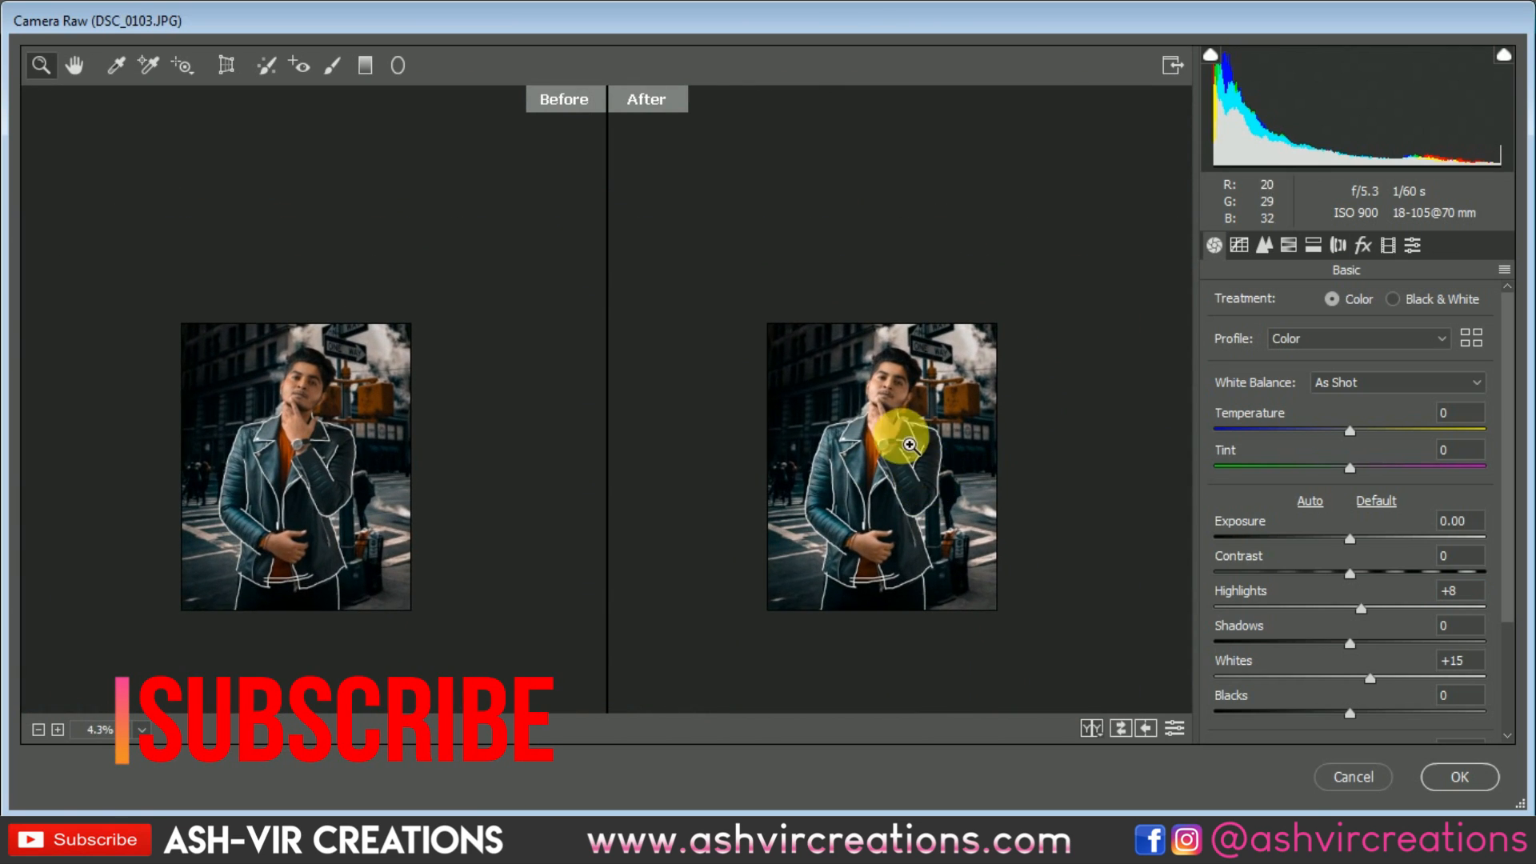
{"action": "scroll", "coordinate": [909, 445], "scroll_direction": "up", "scroll_amount": 5}
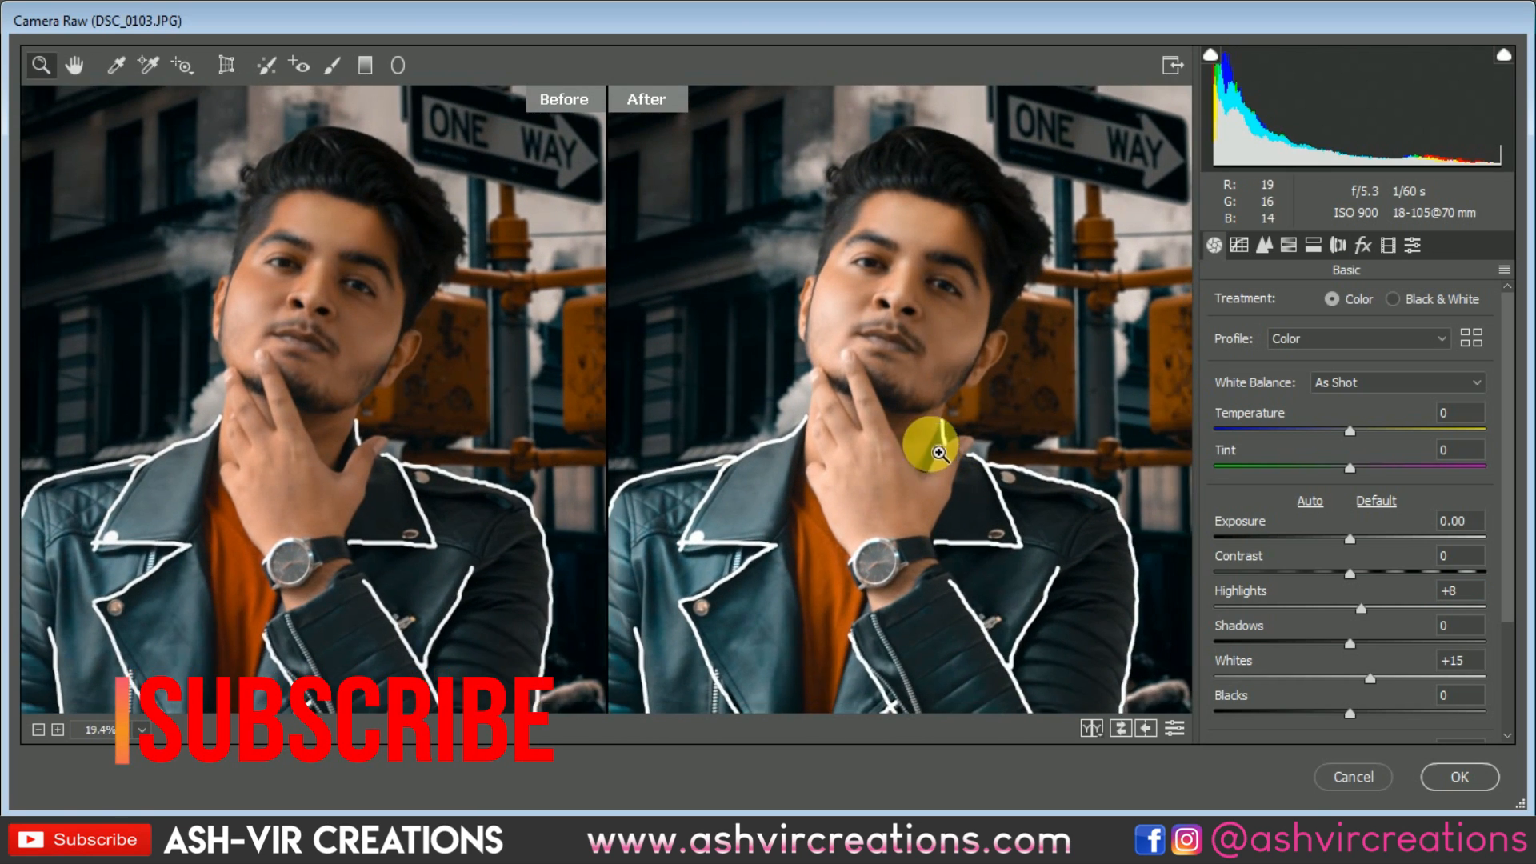
{"action": "left_click_drag", "start_coordinate": [979, 348], "coordinate": [971, 457]}
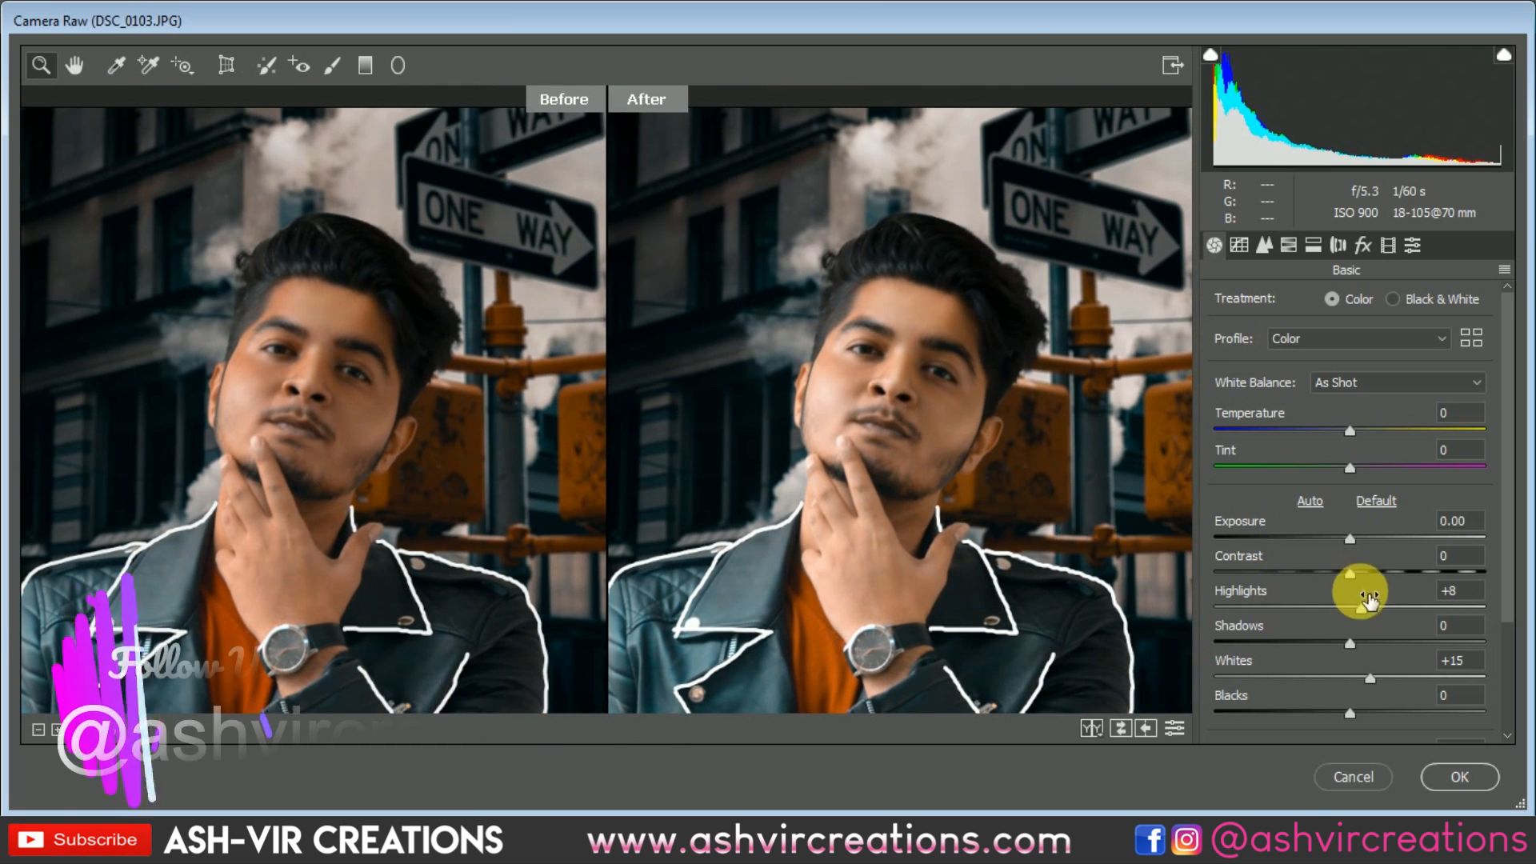
{"action": "mouse_move", "coordinate": [1368, 600]}
{"action": "left_mouse_down"}
{"action": "mouse_move", "coordinate": [1316, 612]}
{"action": "mouse_move", "coordinate": [1351, 611]}
{"action": "left_mouse_up"}
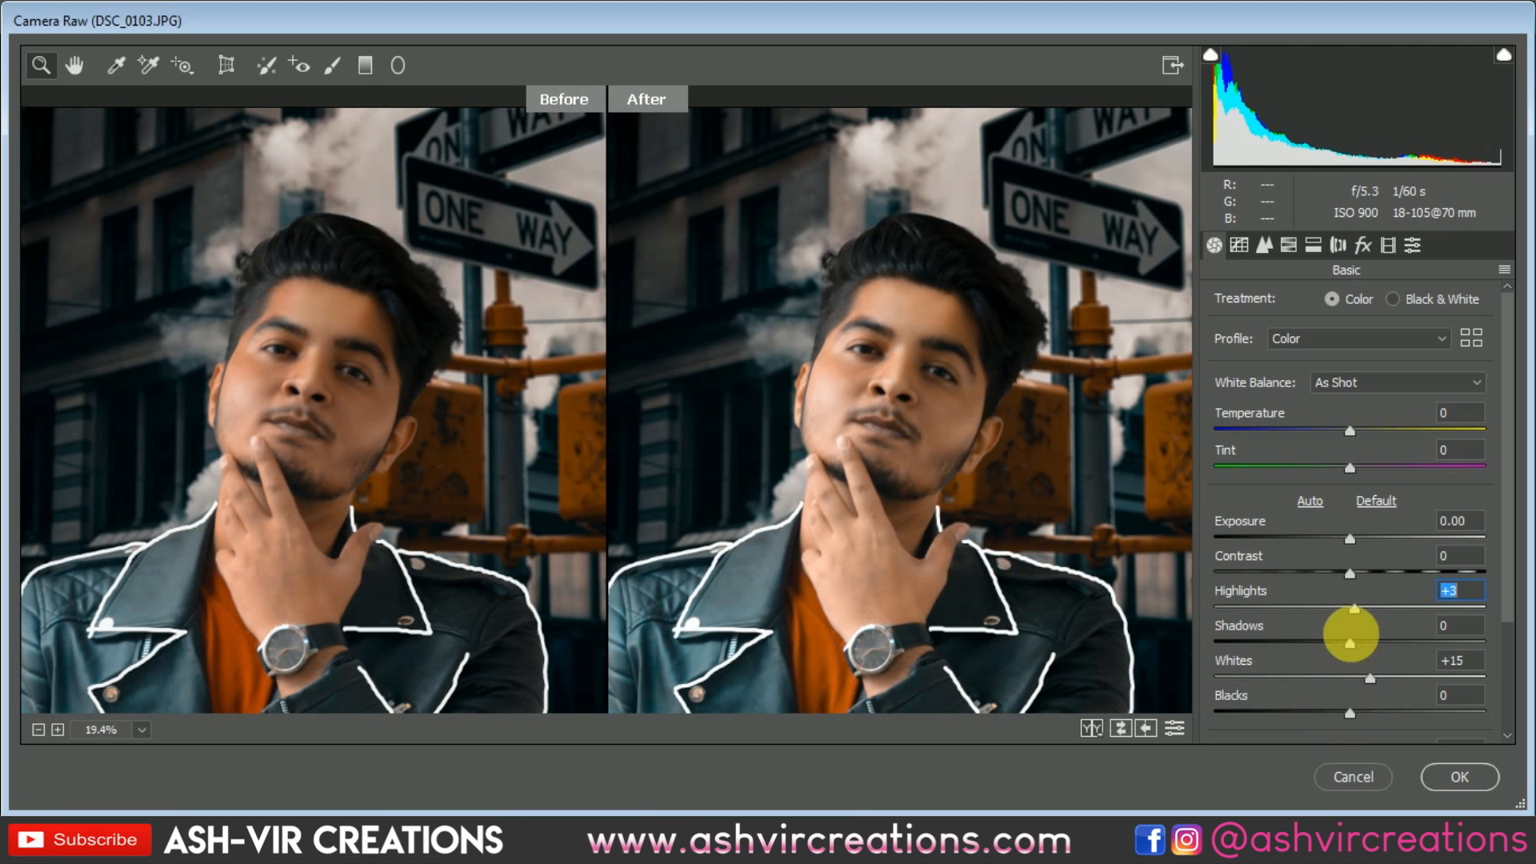
Set the Contrast to +12 and compare the before and after versions of the face and the figure.
{"action": "mouse_move", "coordinate": [1351, 574]}
{"action": "left_mouse_down"}
{"action": "mouse_move", "coordinate": [1418, 586]}
{"action": "mouse_move", "coordinate": [1364, 592]}
{"action": "left_mouse_up"}
{"action": "scroll", "coordinate": [978, 535], "scroll_direction": "down", "scroll_amount": 5}
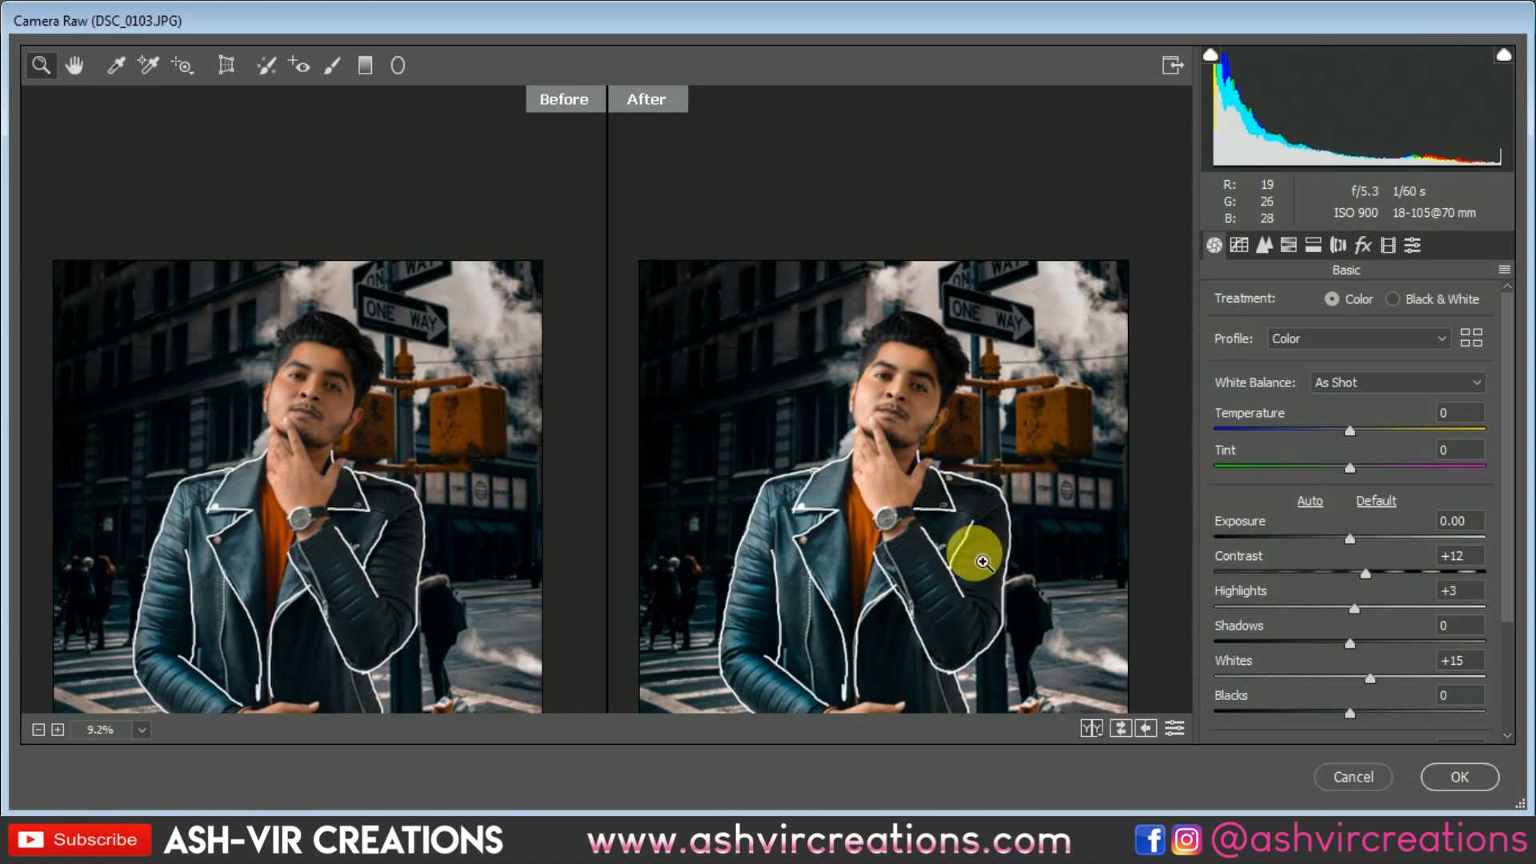
{"action": "scroll", "coordinate": [950, 501], "scroll_direction": "up", "scroll_amount": 4}
{"action": "left_click", "coordinate": [968, 426]}
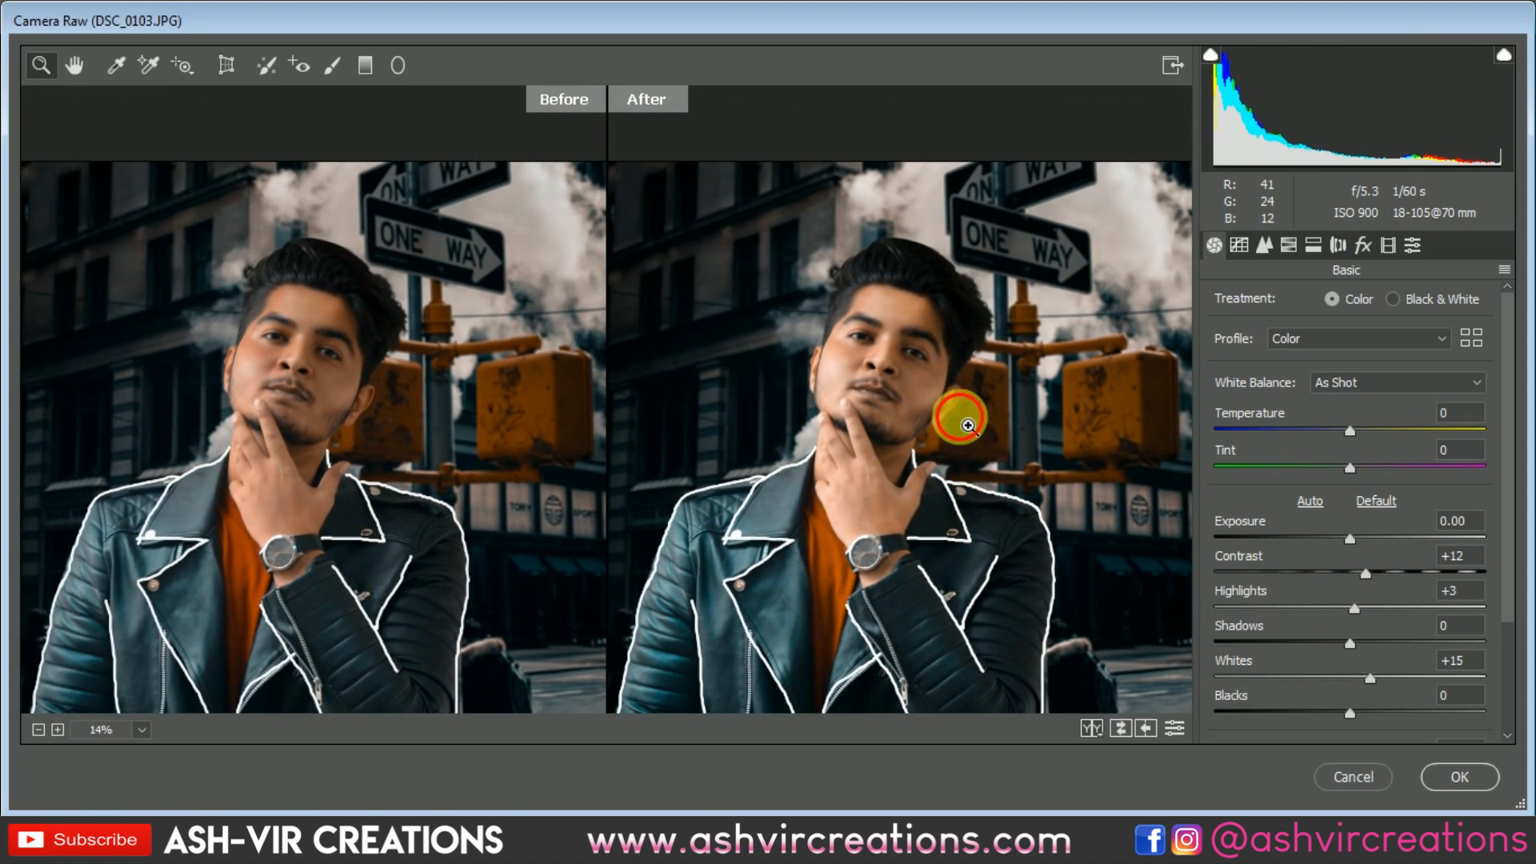
{"action": "scroll", "coordinate": [994, 463], "scroll_direction": "up", "scroll_amount": 2}
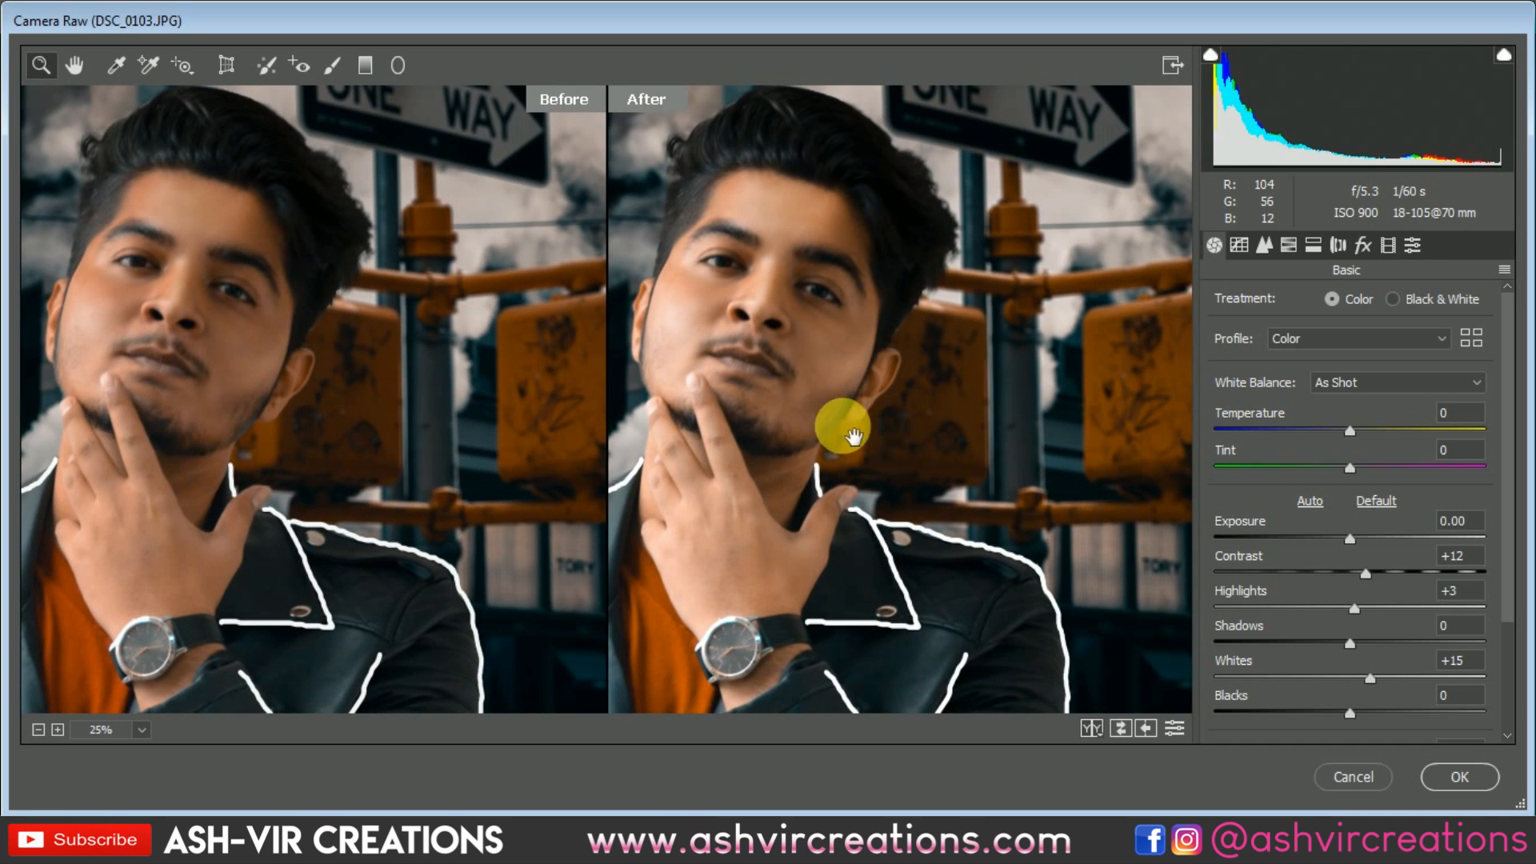
{"action": "left_click_drag", "start_coordinate": [854, 435], "coordinate": [1013, 471]}
{"action": "scroll", "coordinate": [1062, 543], "scroll_direction": "down", "scroll_amount": 4}
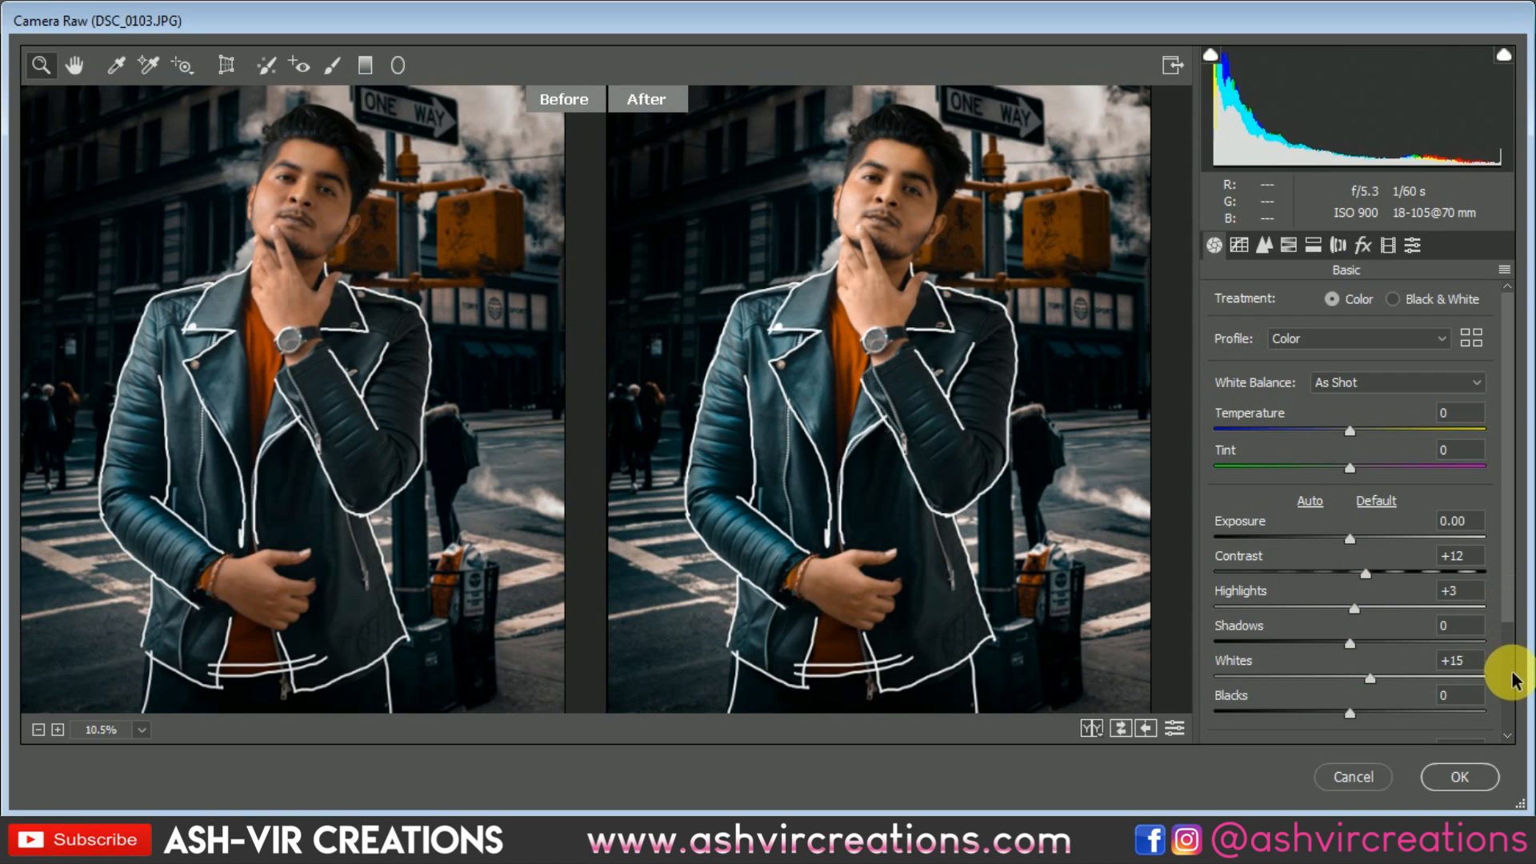
Set the Clarity to +42, trying different strengths and comparing the face, jacket and street before and after.
{"action": "scroll", "coordinate": [1511, 632], "scroll_direction": "down", "scroll_amount": 2}
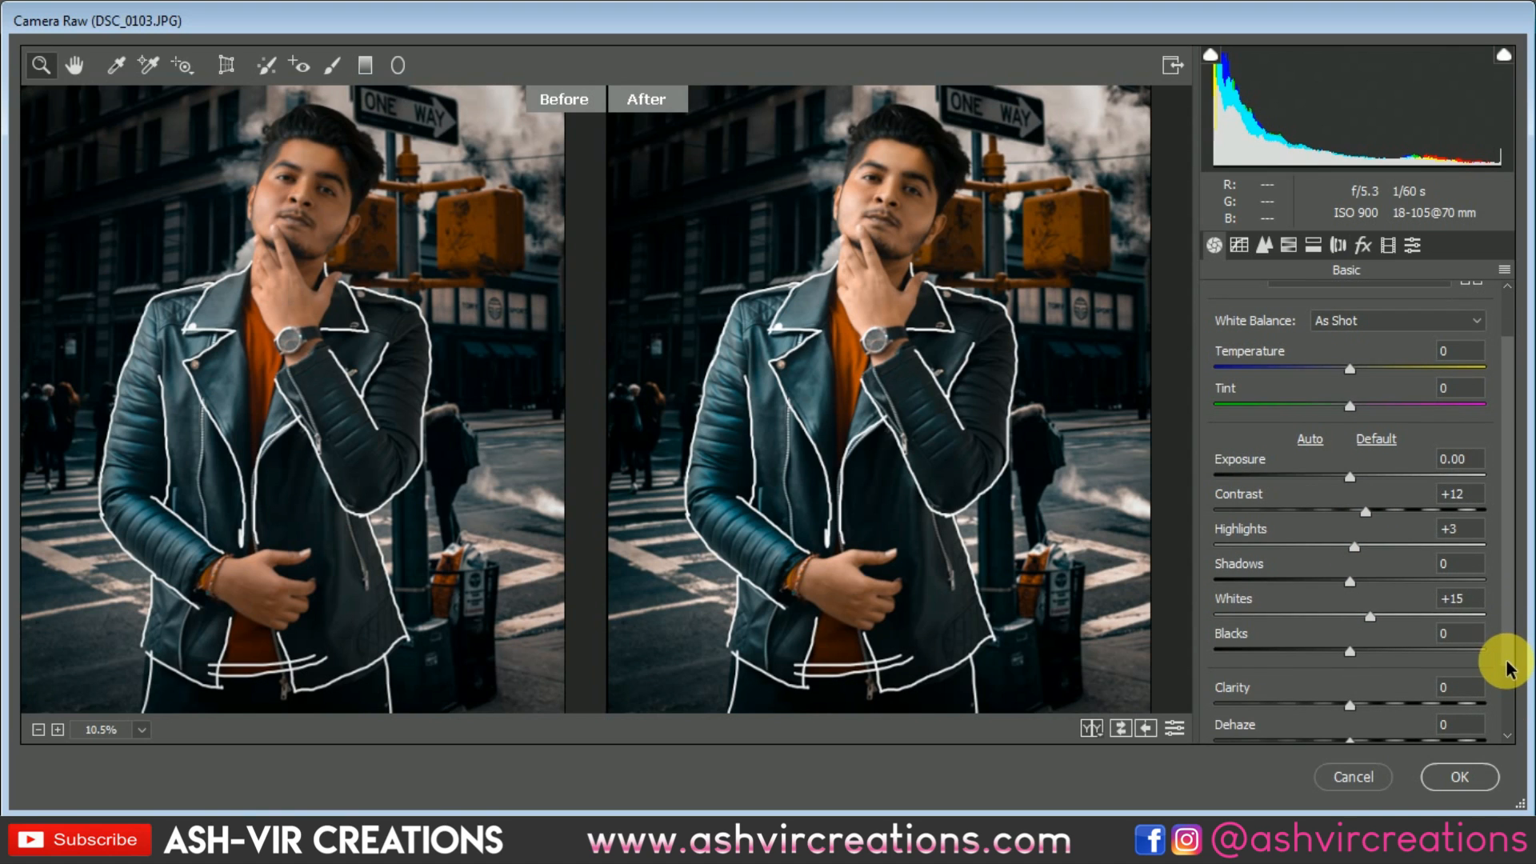
{"action": "scroll", "coordinate": [1504, 672], "scroll_direction": "down", "scroll_amount": 1}
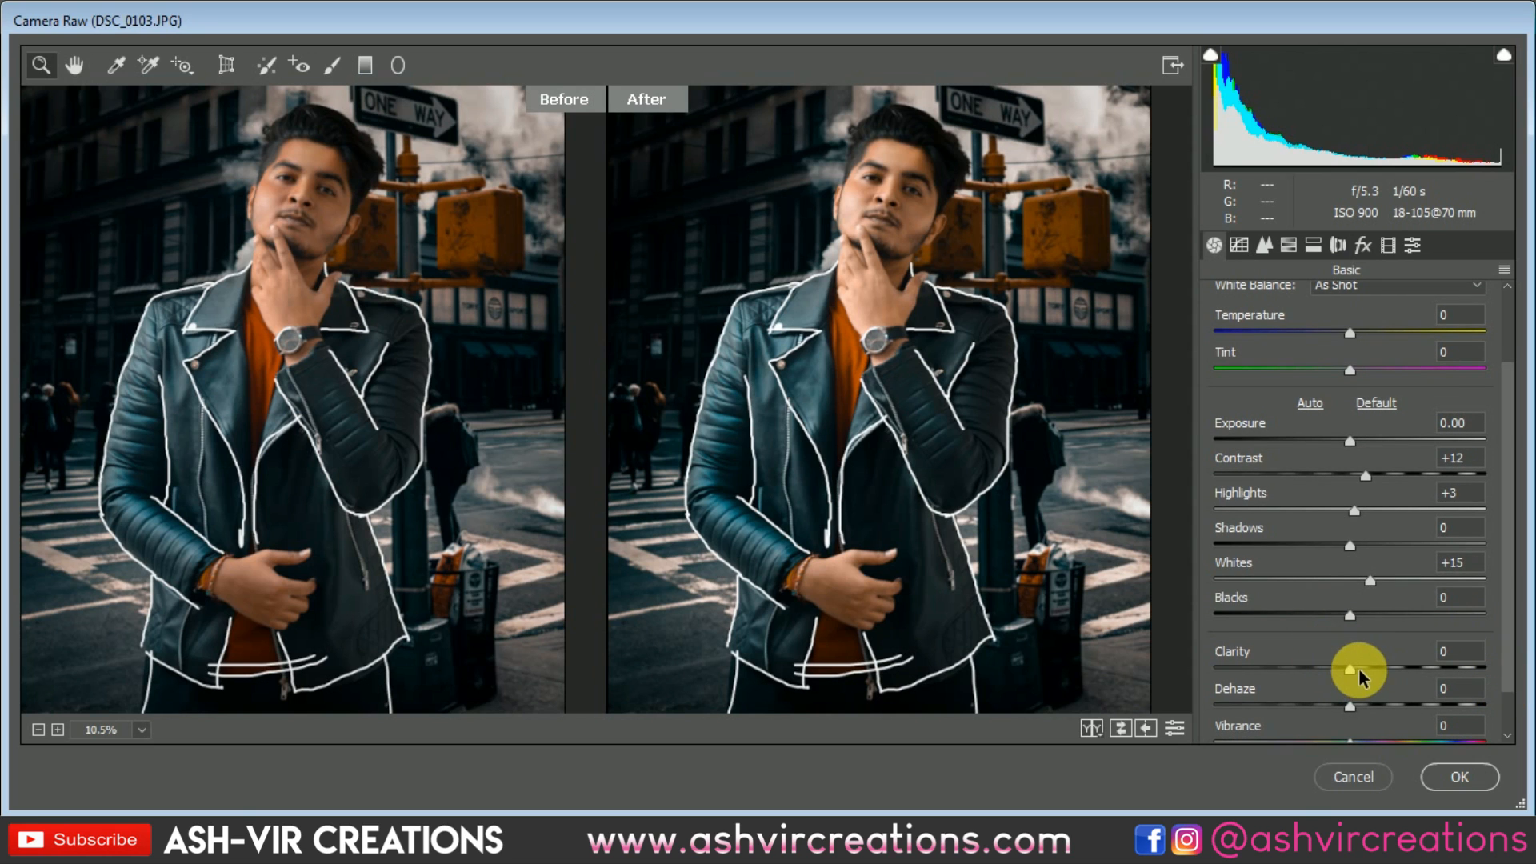
{"action": "mouse_move", "coordinate": [1365, 667]}
{"action": "left_mouse_down"}
{"action": "mouse_move", "coordinate": [1456, 672]}
{"action": "mouse_move", "coordinate": [1368, 670]}
{"action": "mouse_move", "coordinate": [1389, 670]}
{"action": "left_mouse_up"}
{"action": "left_click_drag", "start_coordinate": [835, 231], "coordinate": [880, 306]}
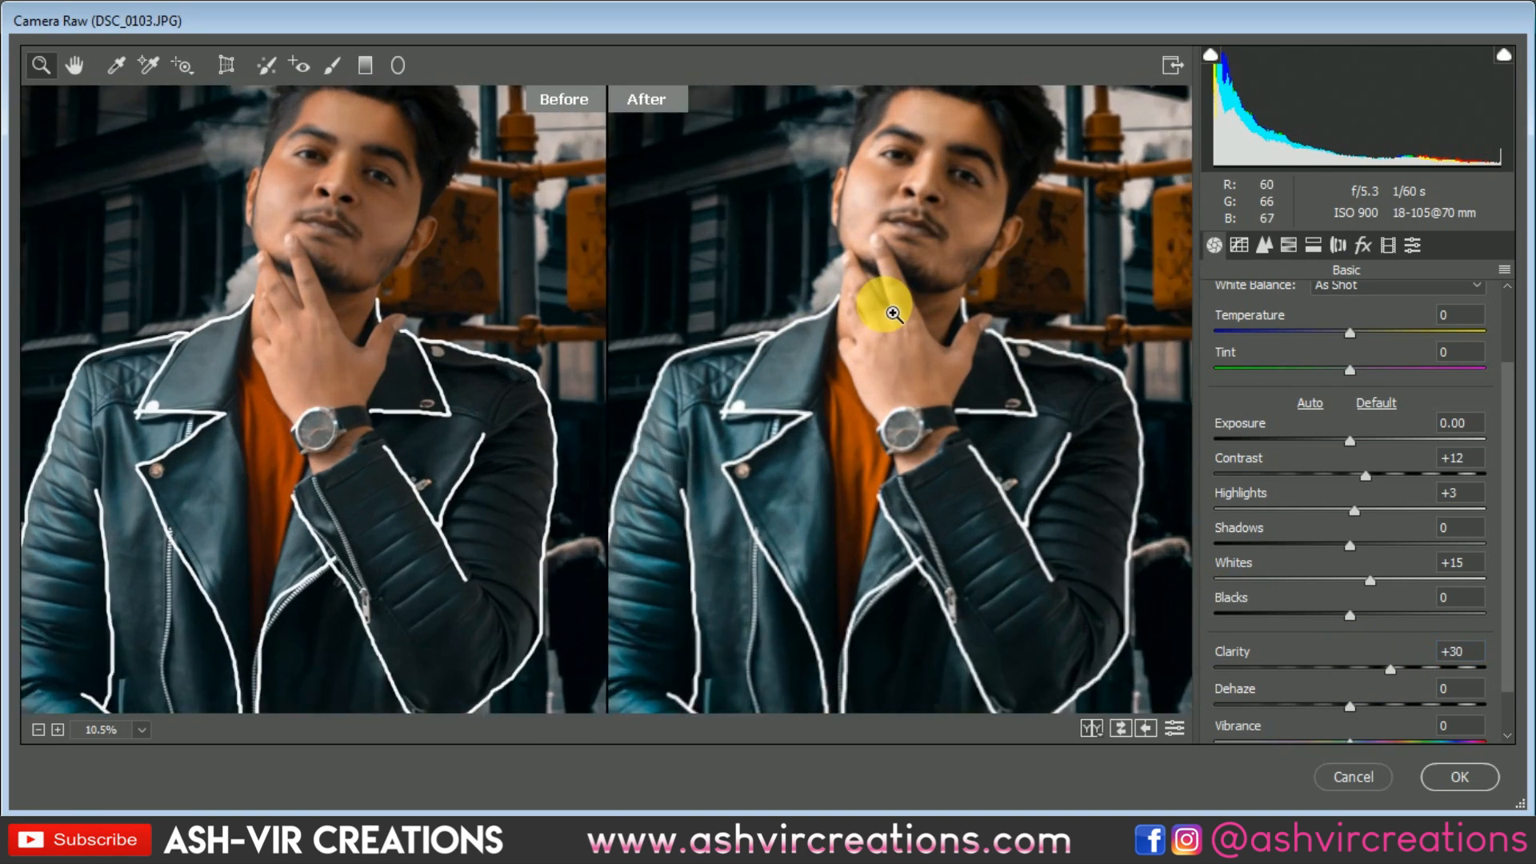
{"action": "left_click_drag", "start_coordinate": [996, 243], "coordinate": [925, 405]}
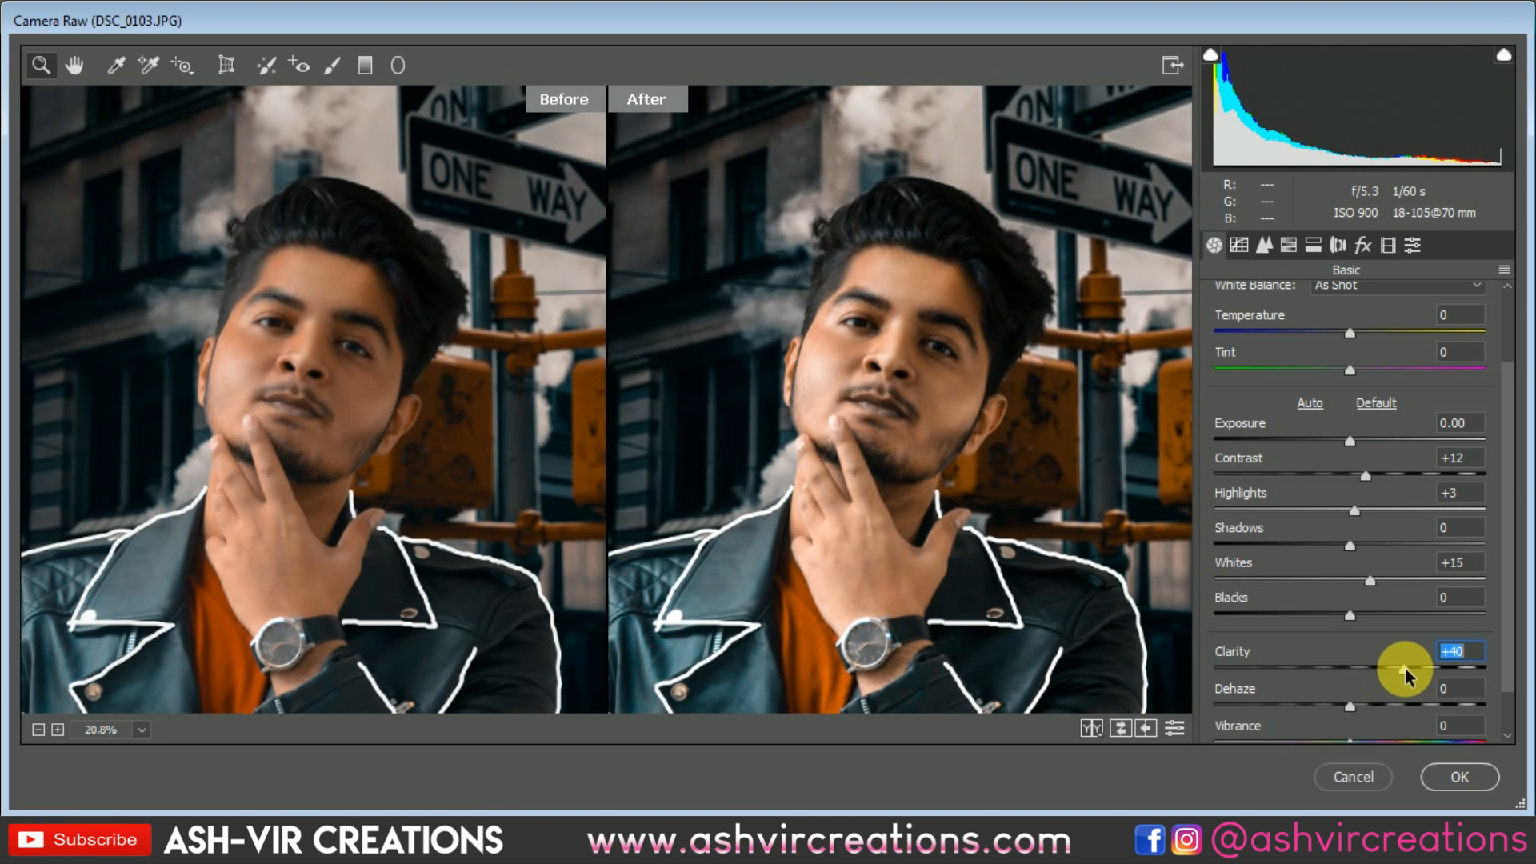
{"action": "left_click_drag", "start_coordinate": [1406, 677], "coordinate": [1460, 676]}
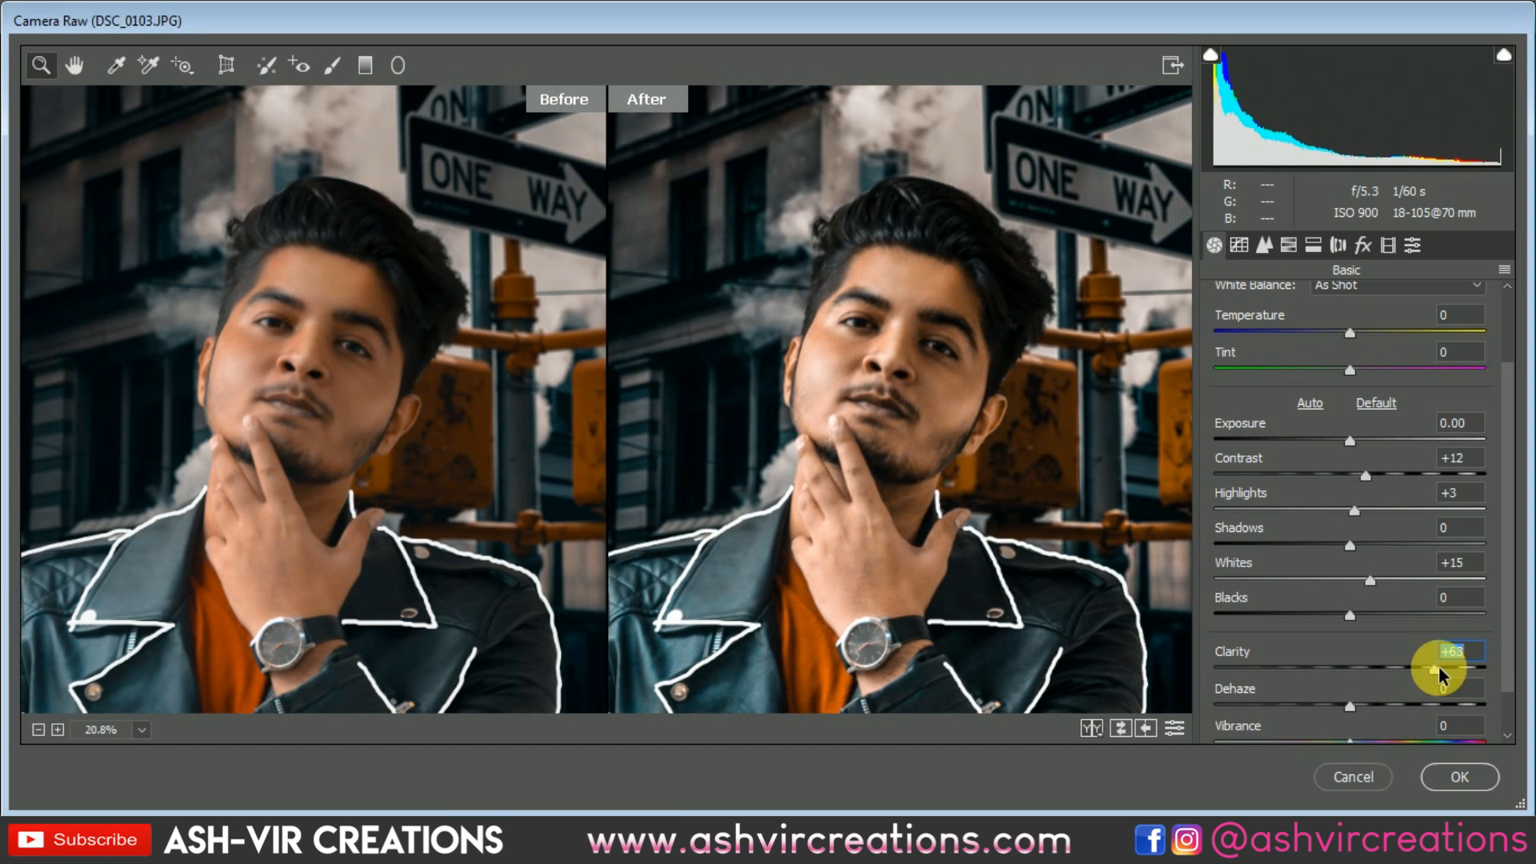
{"action": "left_click_drag", "start_coordinate": [918, 446], "coordinate": [878, 395]}
{"action": "left_click_drag", "start_coordinate": [935, 497], "coordinate": [884, 430]}
{"action": "left_click", "coordinate": [888, 424]}
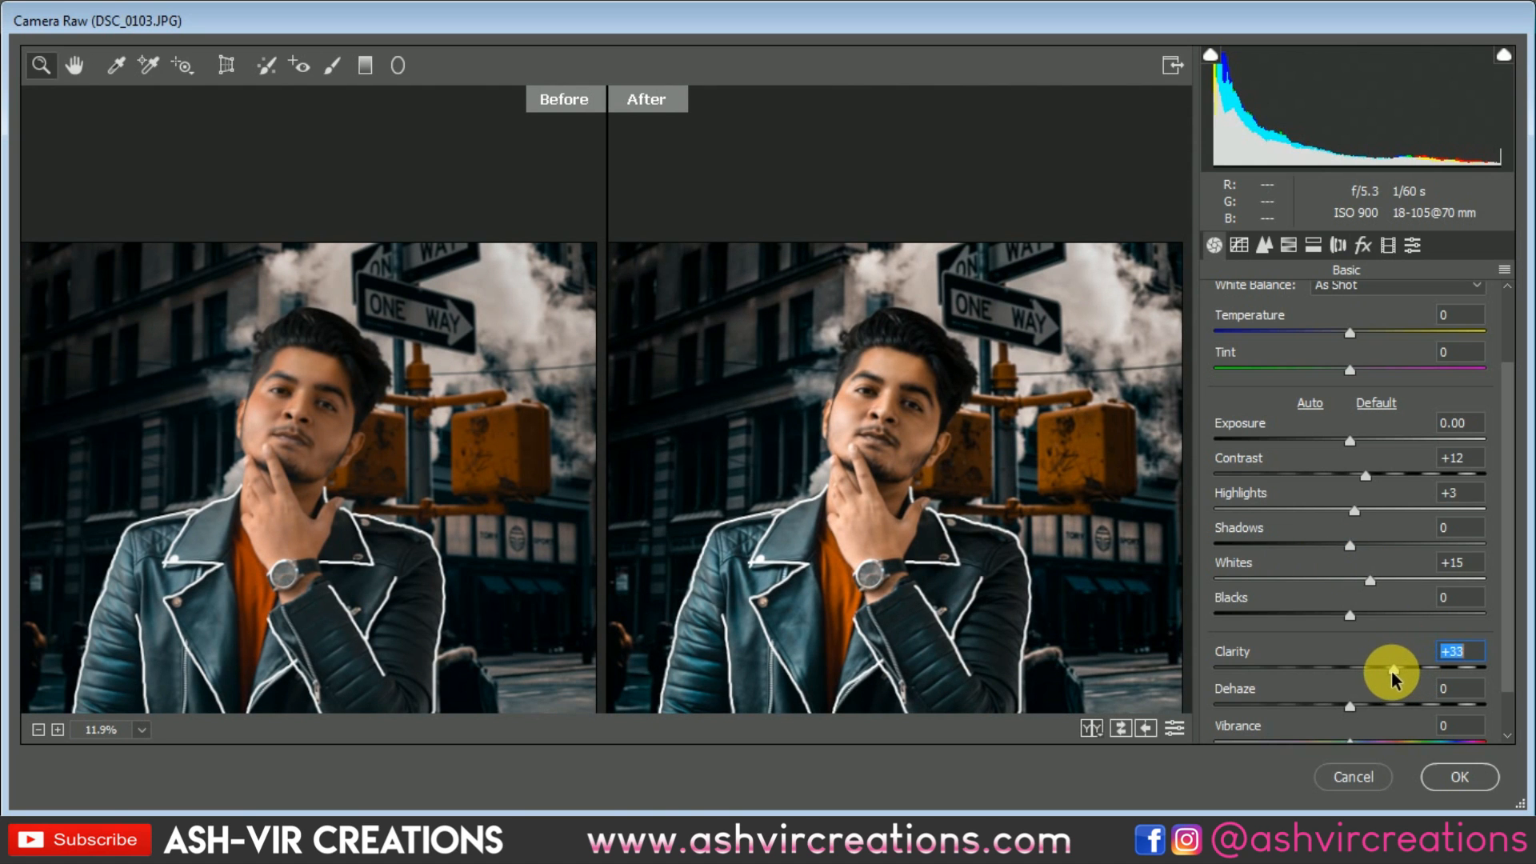
{"action": "left_click_drag", "start_coordinate": [871, 389], "coordinate": [903, 411]}
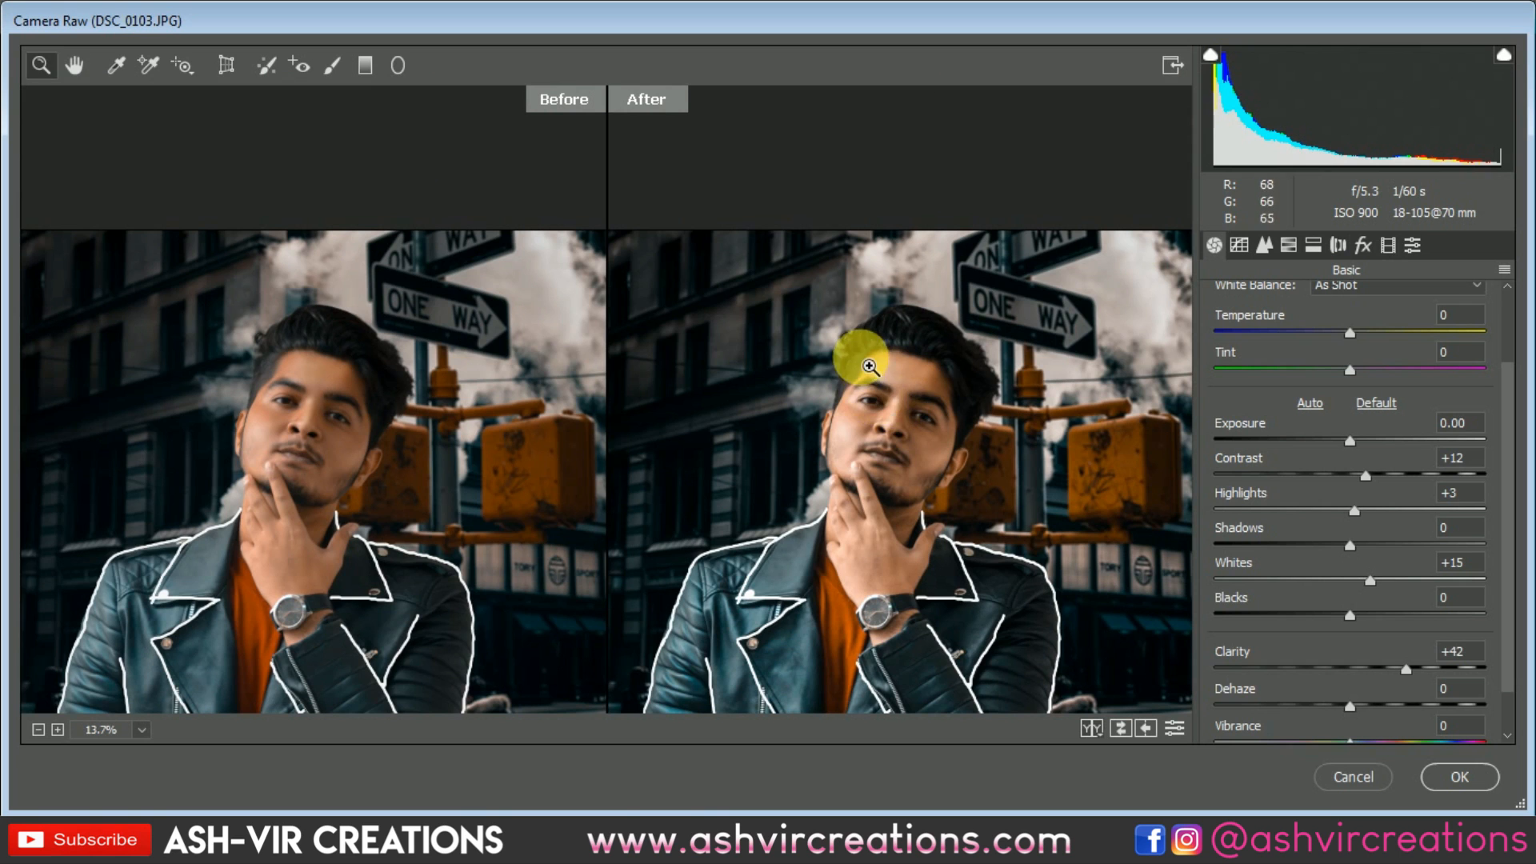
{"action": "left_click_drag", "start_coordinate": [857, 343], "coordinate": [895, 377]}
{"action": "left_click_drag", "start_coordinate": [992, 561], "coordinate": [984, 386]}
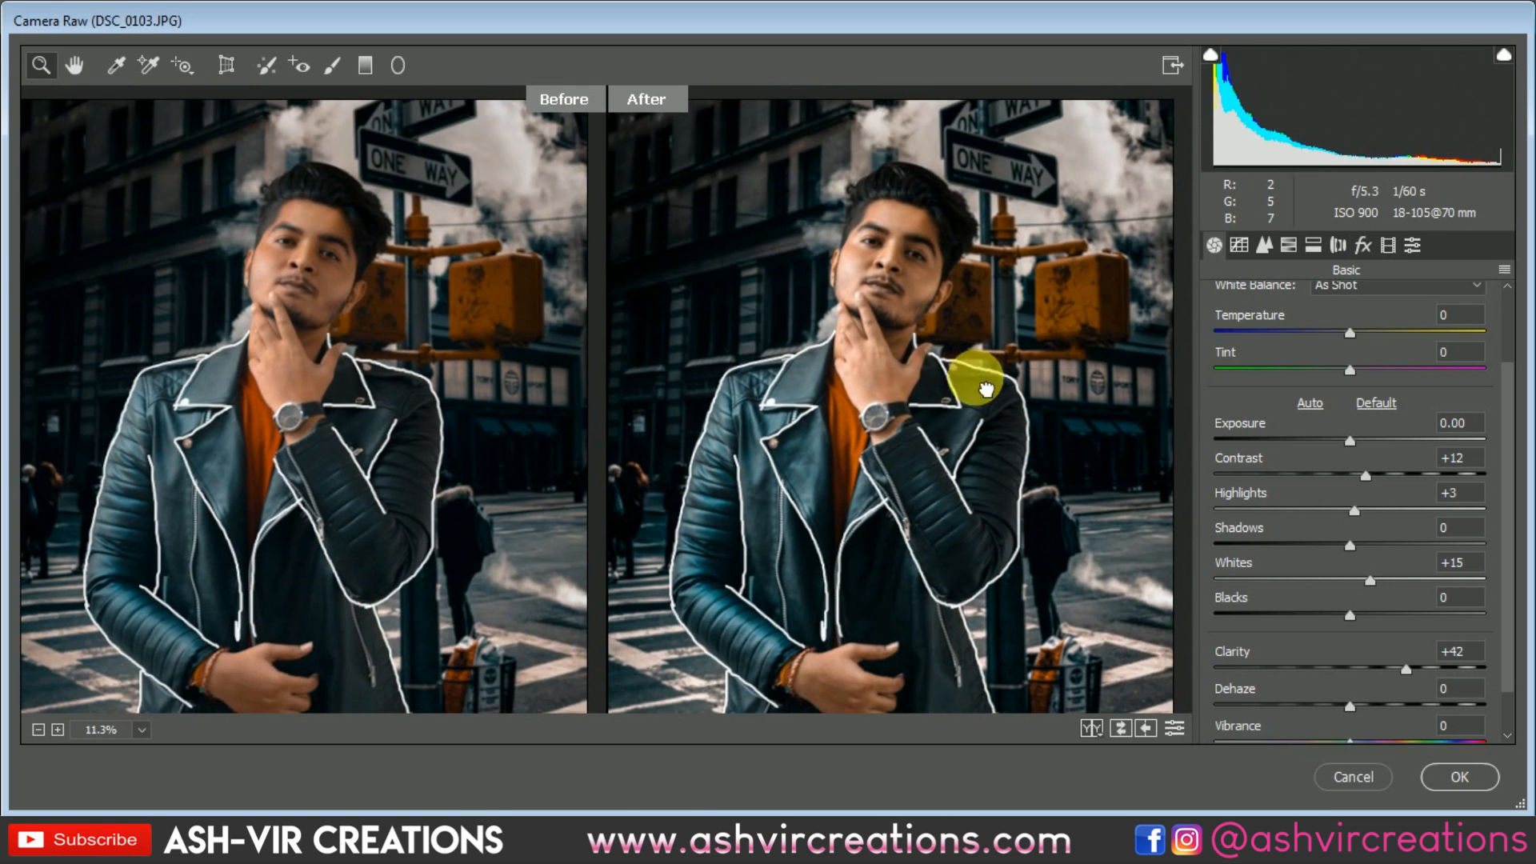
{"action": "left_click_drag", "start_coordinate": [985, 535], "coordinate": [994, 440]}
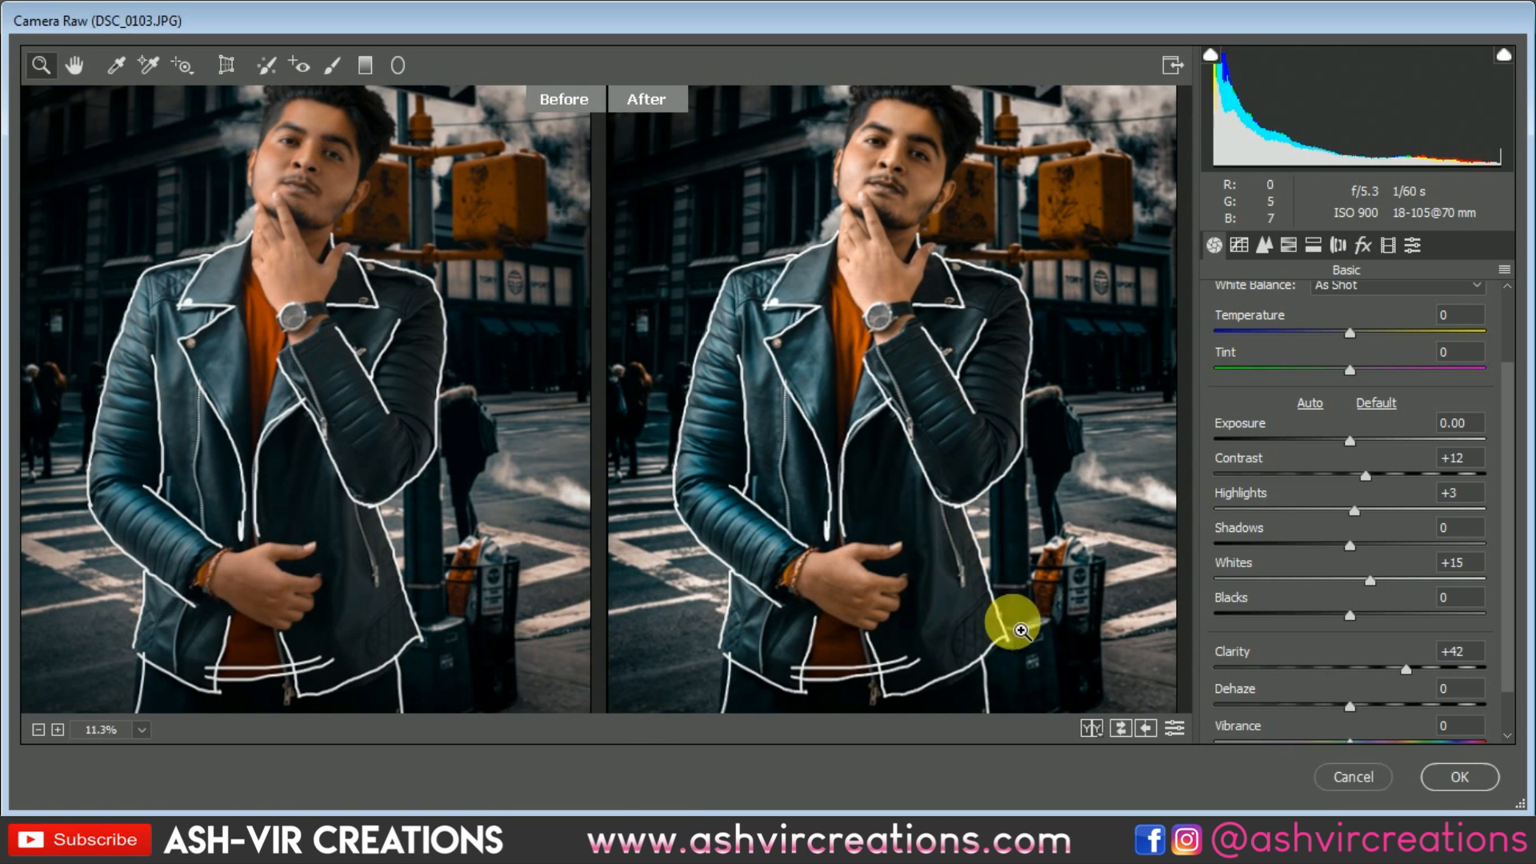
Set the Vibrance to -11 and compare the skin and the whole picture with the before version.
{"action": "scroll", "coordinate": [1476, 714], "scroll_direction": "down", "scroll_amount": 2}
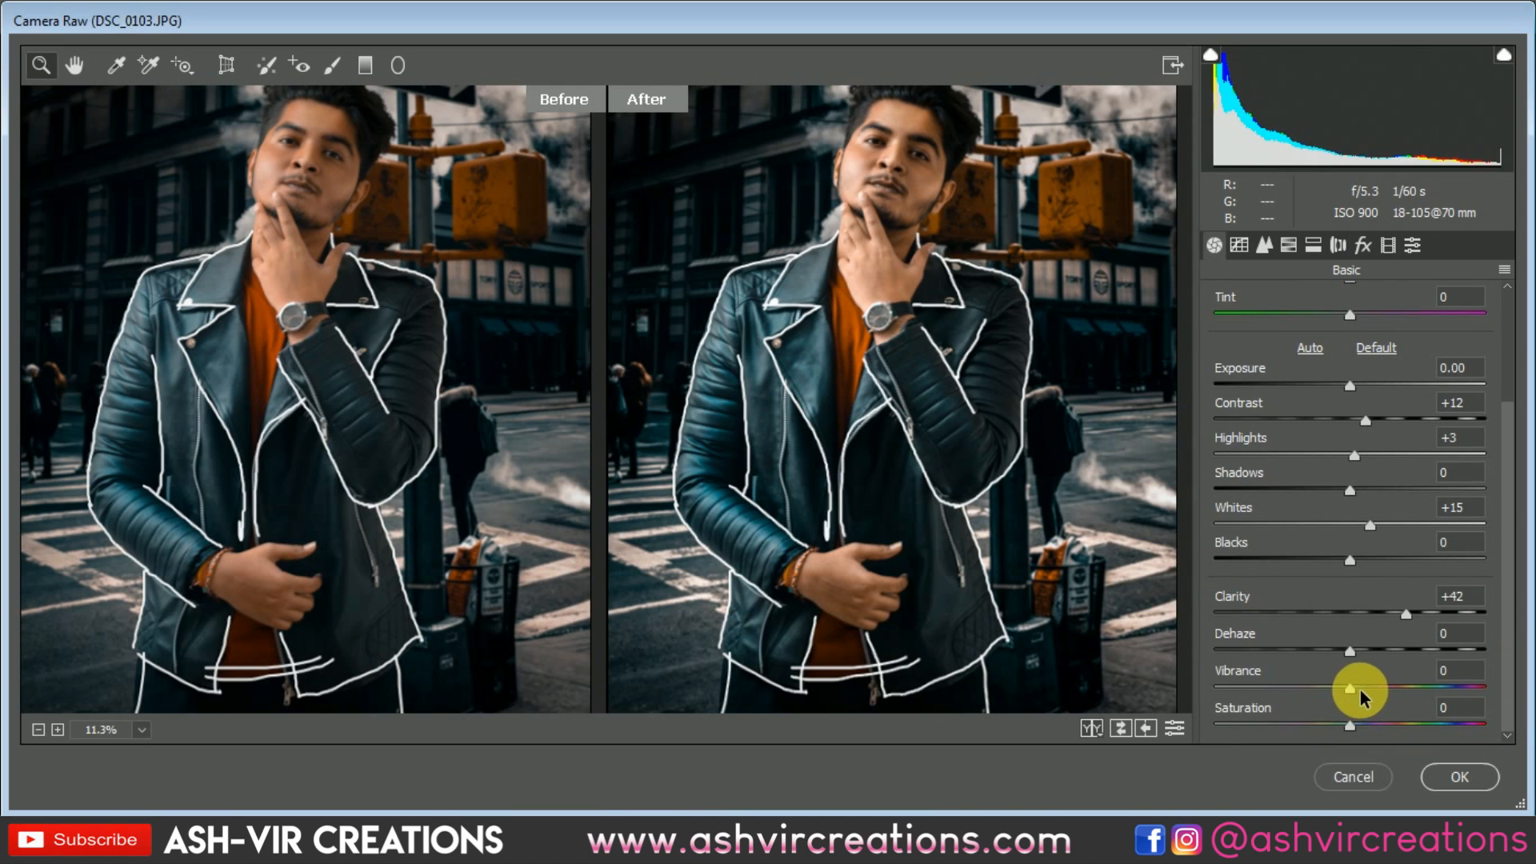
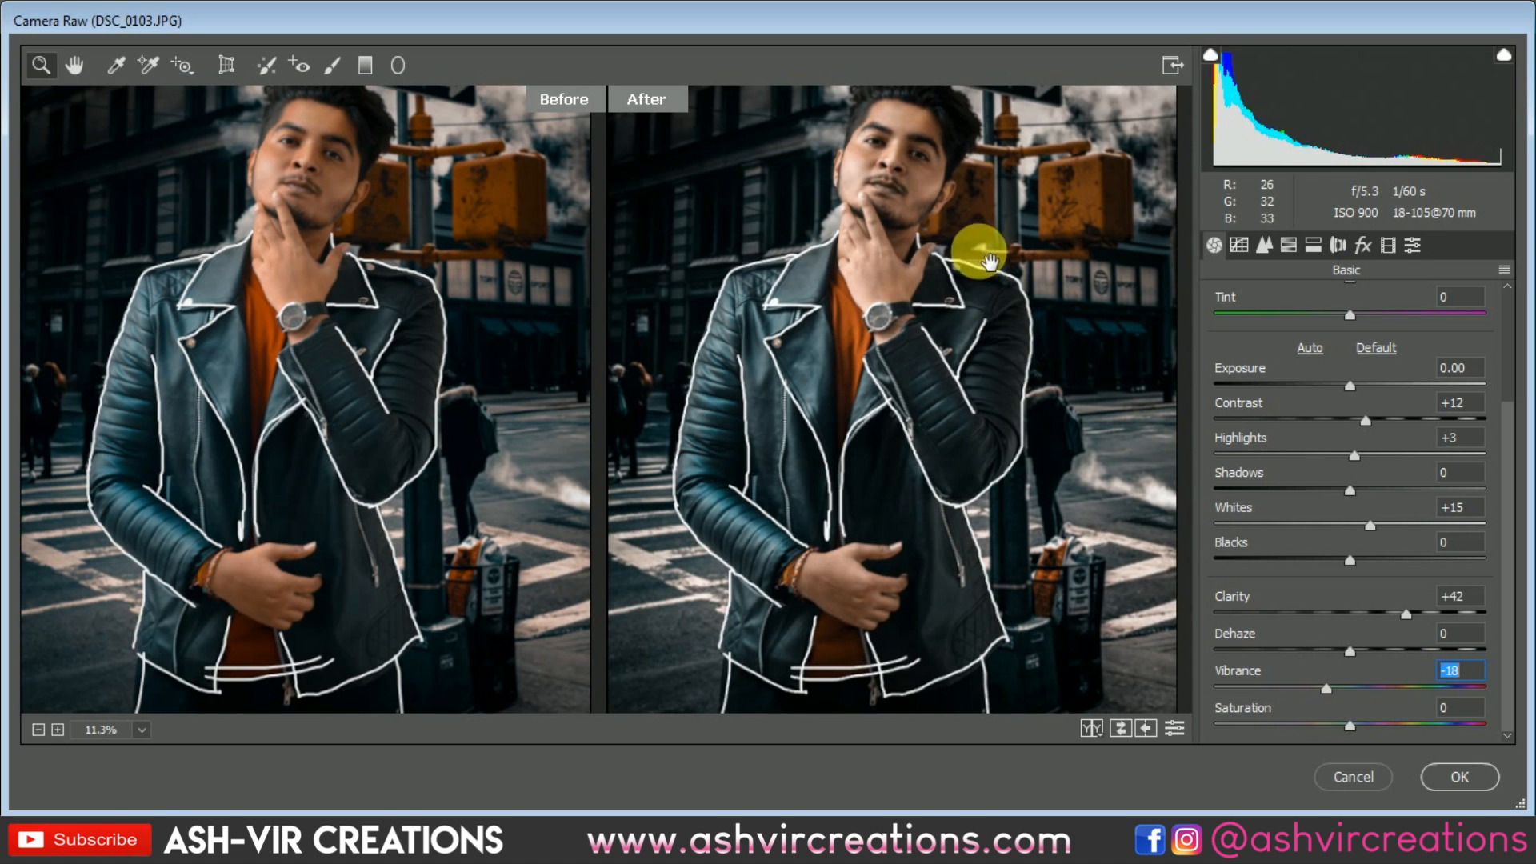
{"action": "left_click_drag", "start_coordinate": [985, 258], "coordinate": [1008, 484]}
{"action": "scroll", "coordinate": [964, 288], "scroll_direction": "up", "scroll_amount": 2}
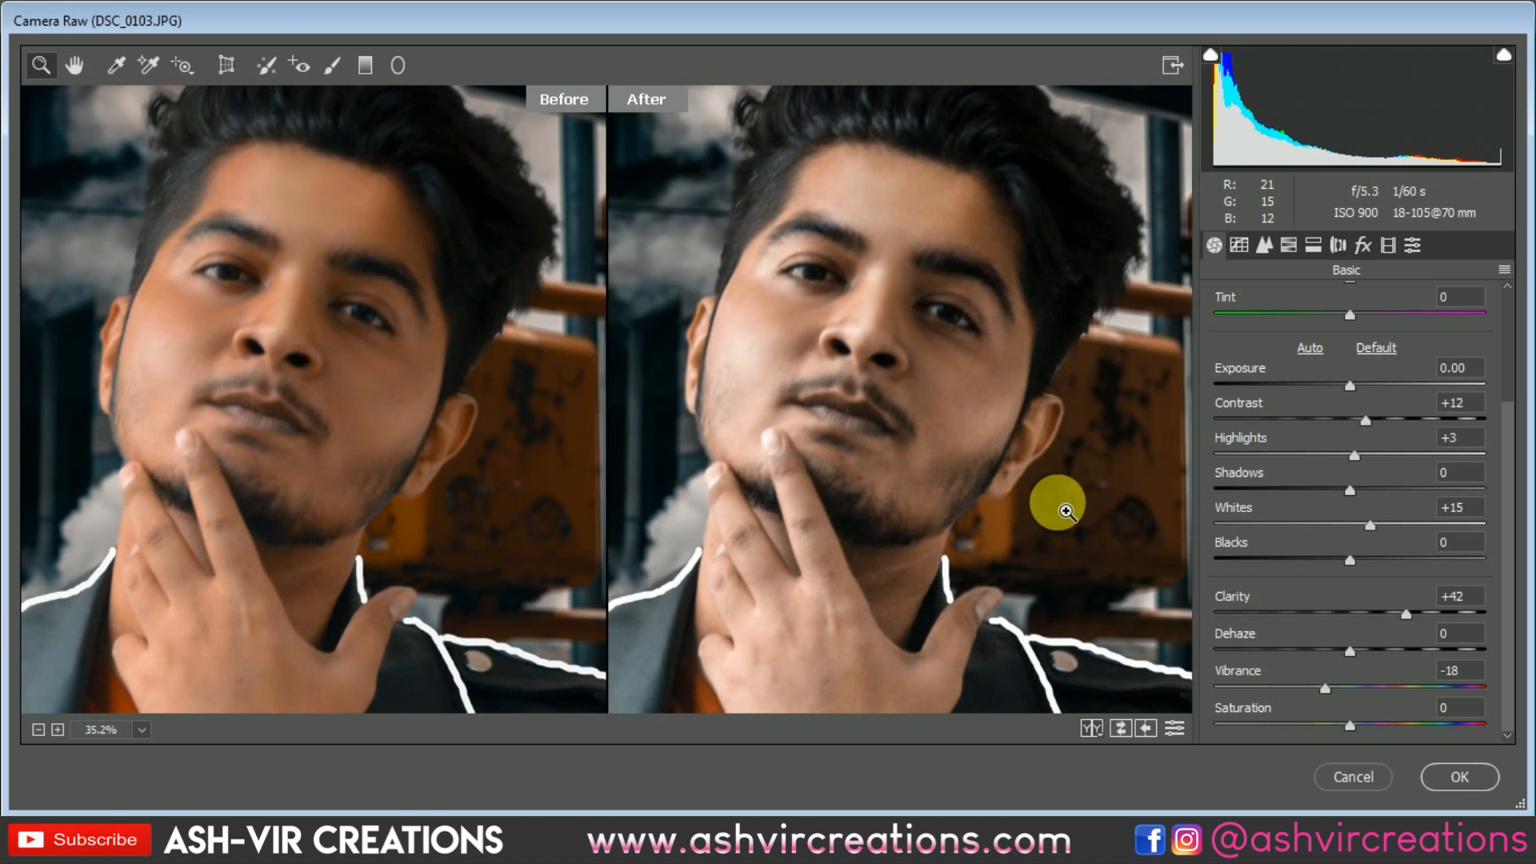
{"action": "scroll", "coordinate": [1040, 492], "scroll_direction": "down", "scroll_amount": 2}
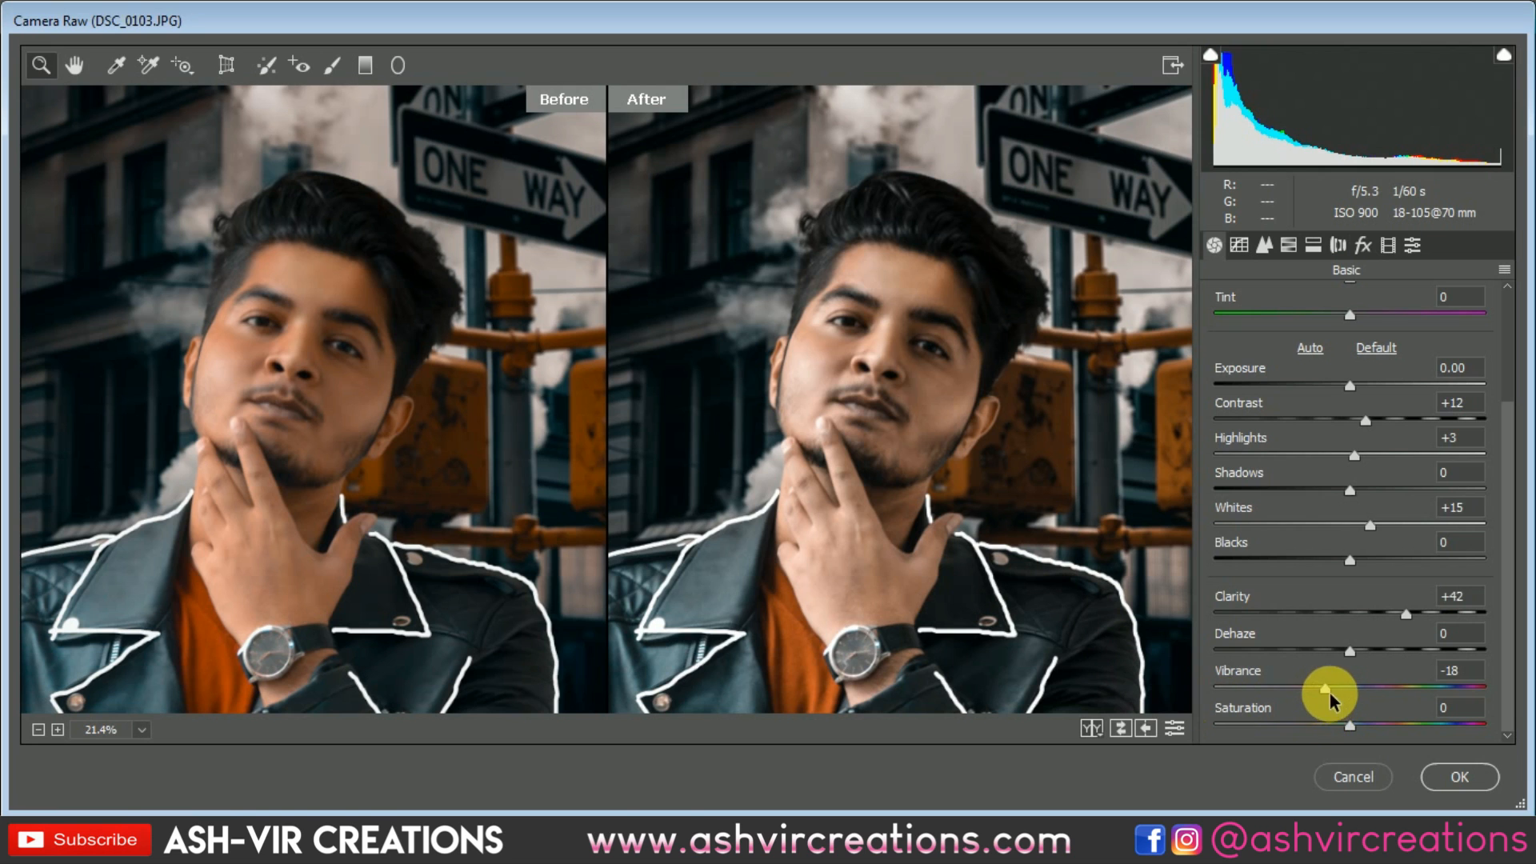
{"action": "left_click_drag", "start_coordinate": [1330, 696], "coordinate": [1339, 699]}
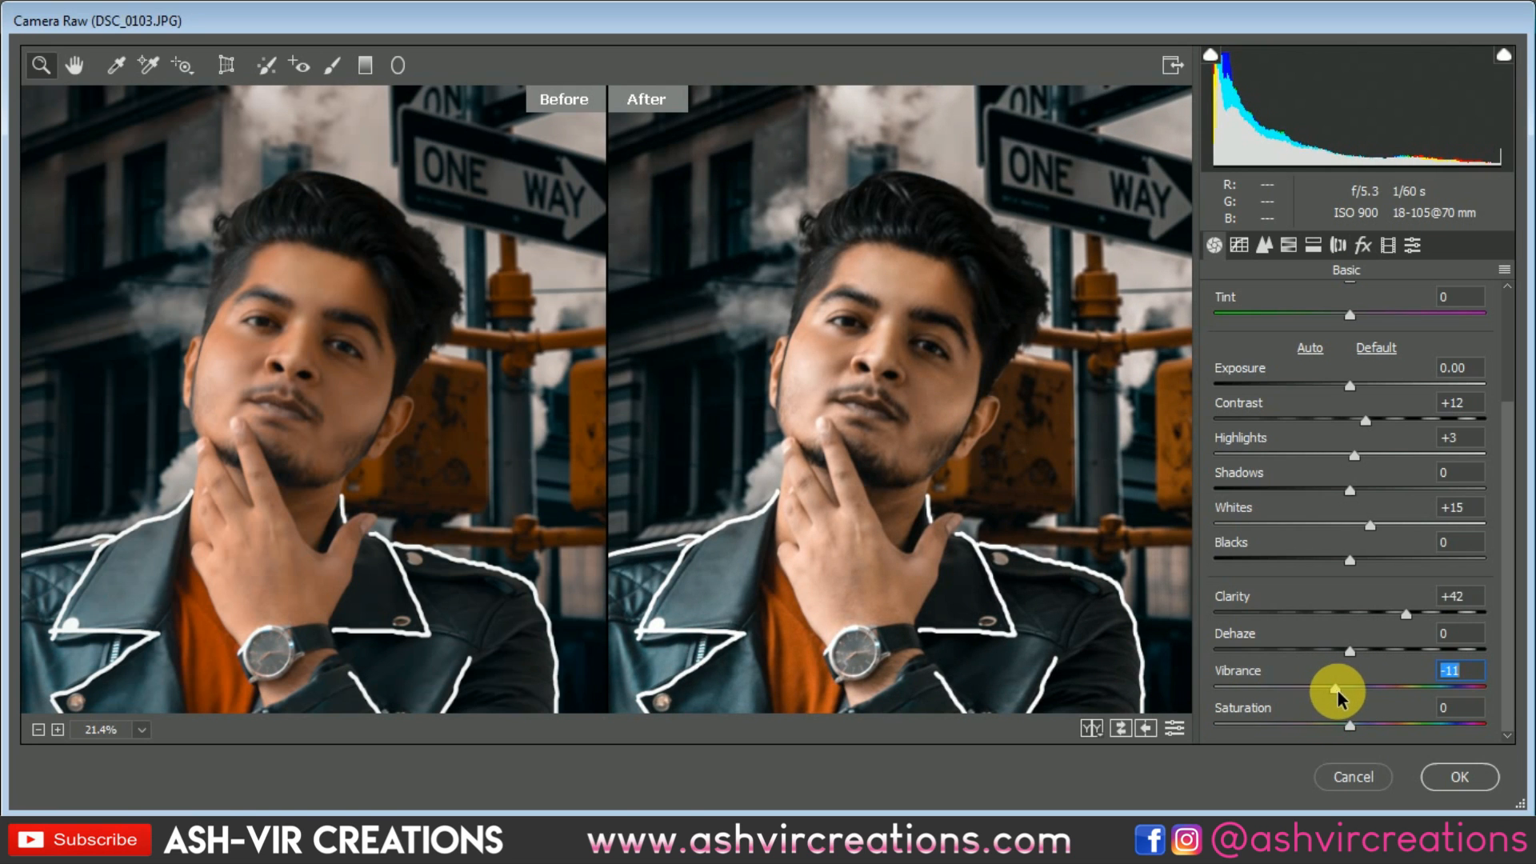
{"action": "scroll", "coordinate": [1017, 408], "scroll_direction": "down", "scroll_amount": 10}
{"action": "scroll", "coordinate": [932, 532], "scroll_direction": "up", "scroll_amount": 3}
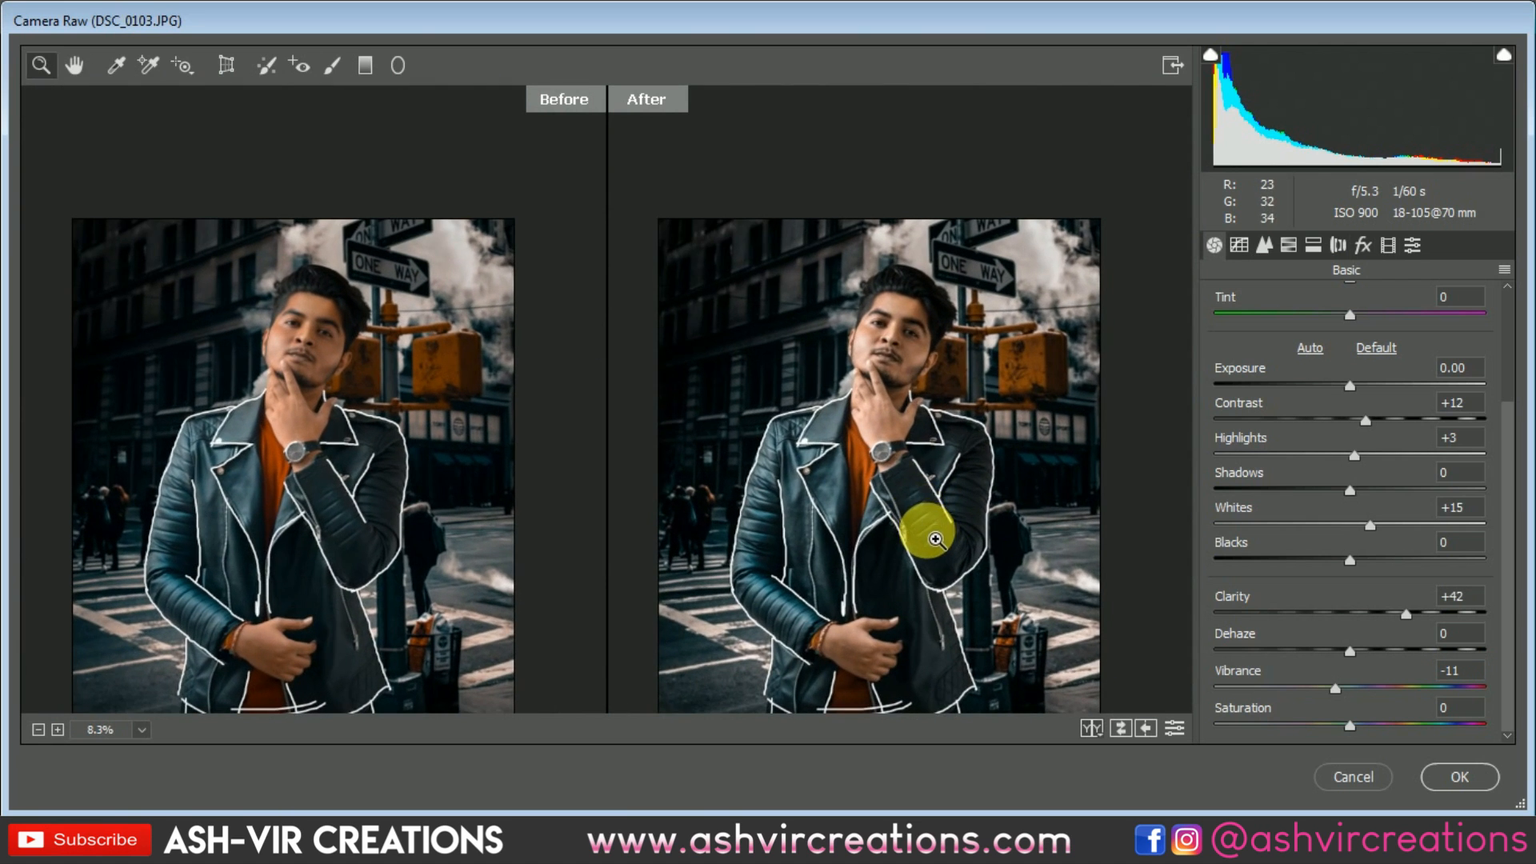
{"action": "scroll", "coordinate": [919, 344], "scroll_direction": "up", "scroll_amount": 3}
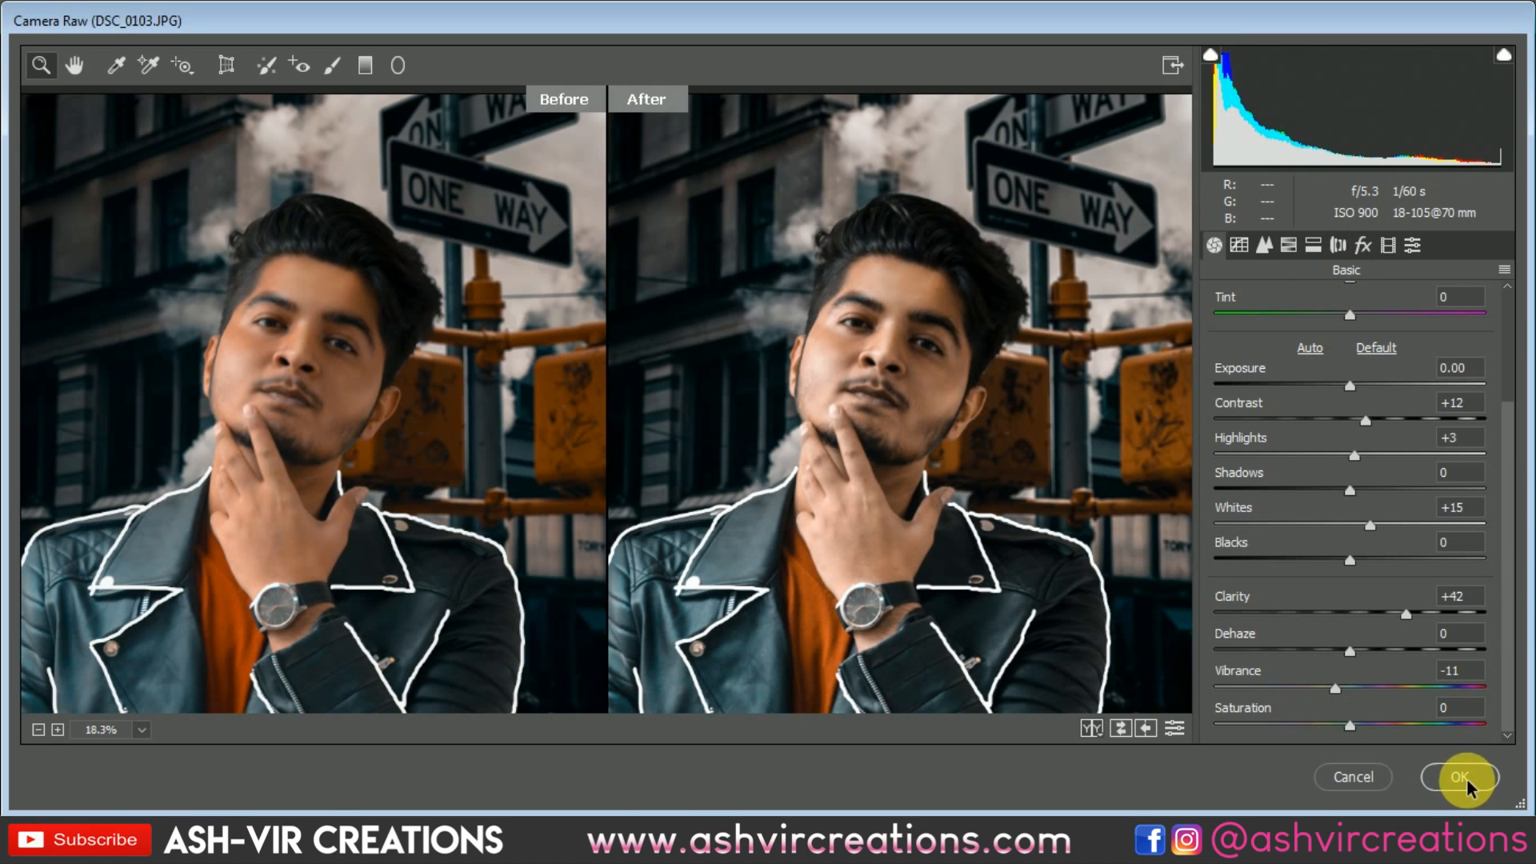
Raise the saturation of the Reds in the HSL adjustments.
{"action": "left_click", "coordinate": [1312, 244]}
{"action": "left_click", "coordinate": [1289, 245]}
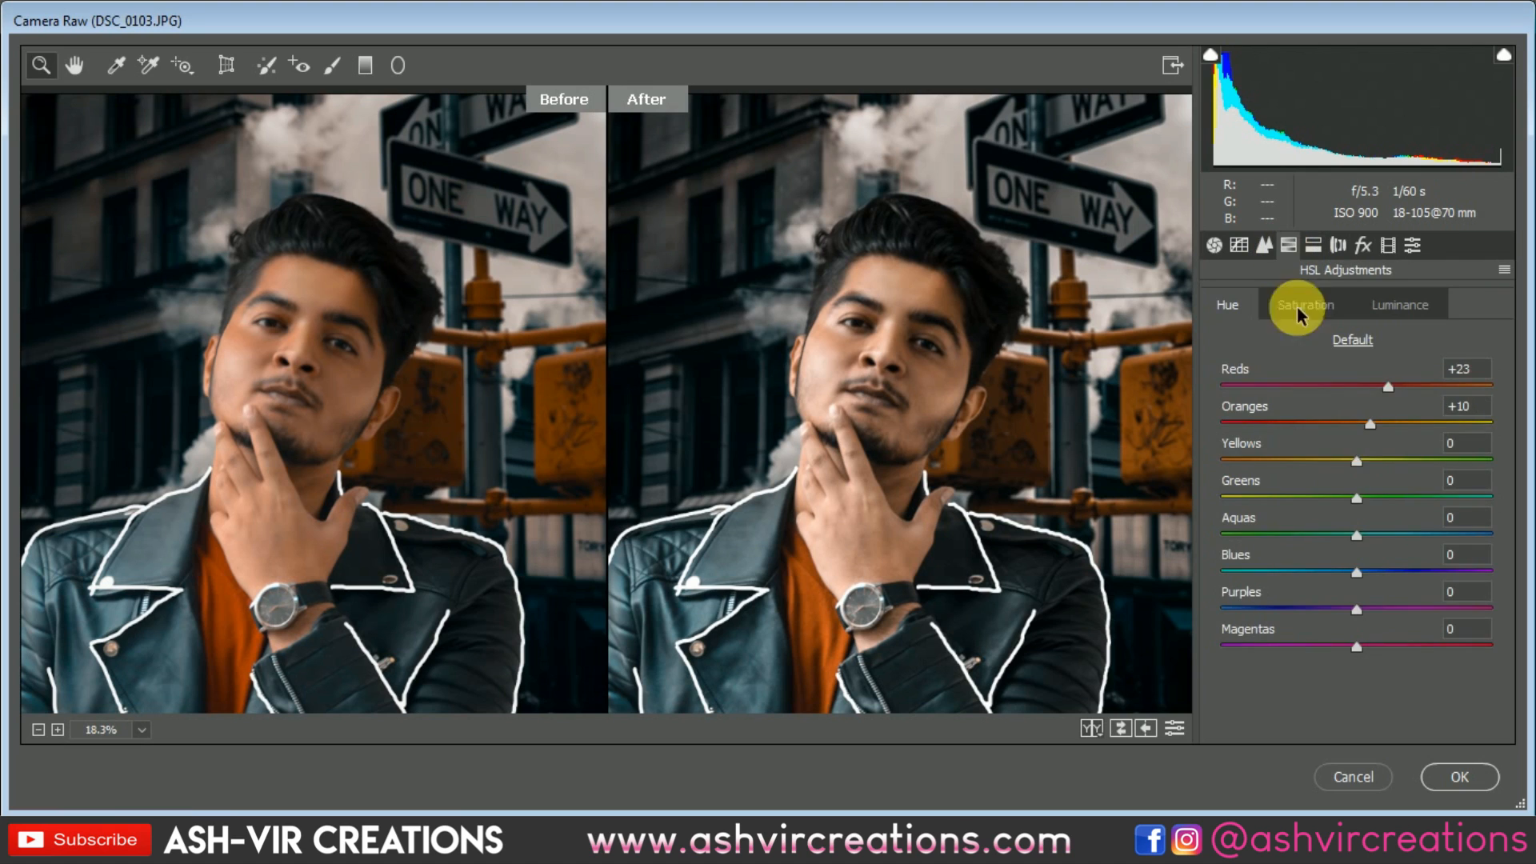
{"action": "left_click", "coordinate": [1319, 305]}
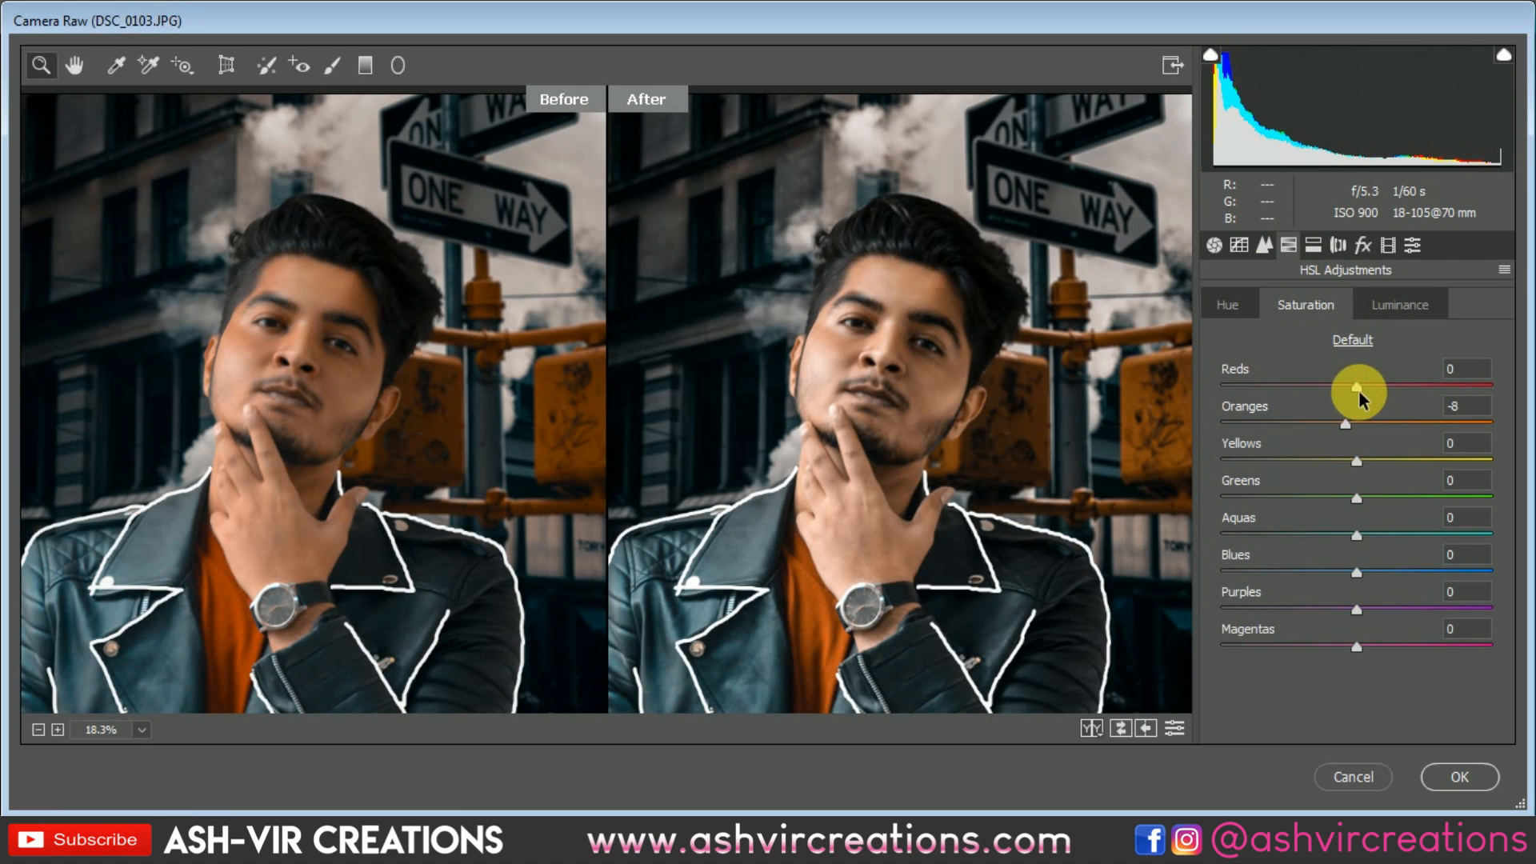
{"action": "left_click_drag", "start_coordinate": [1358, 390], "coordinate": [1397, 395]}
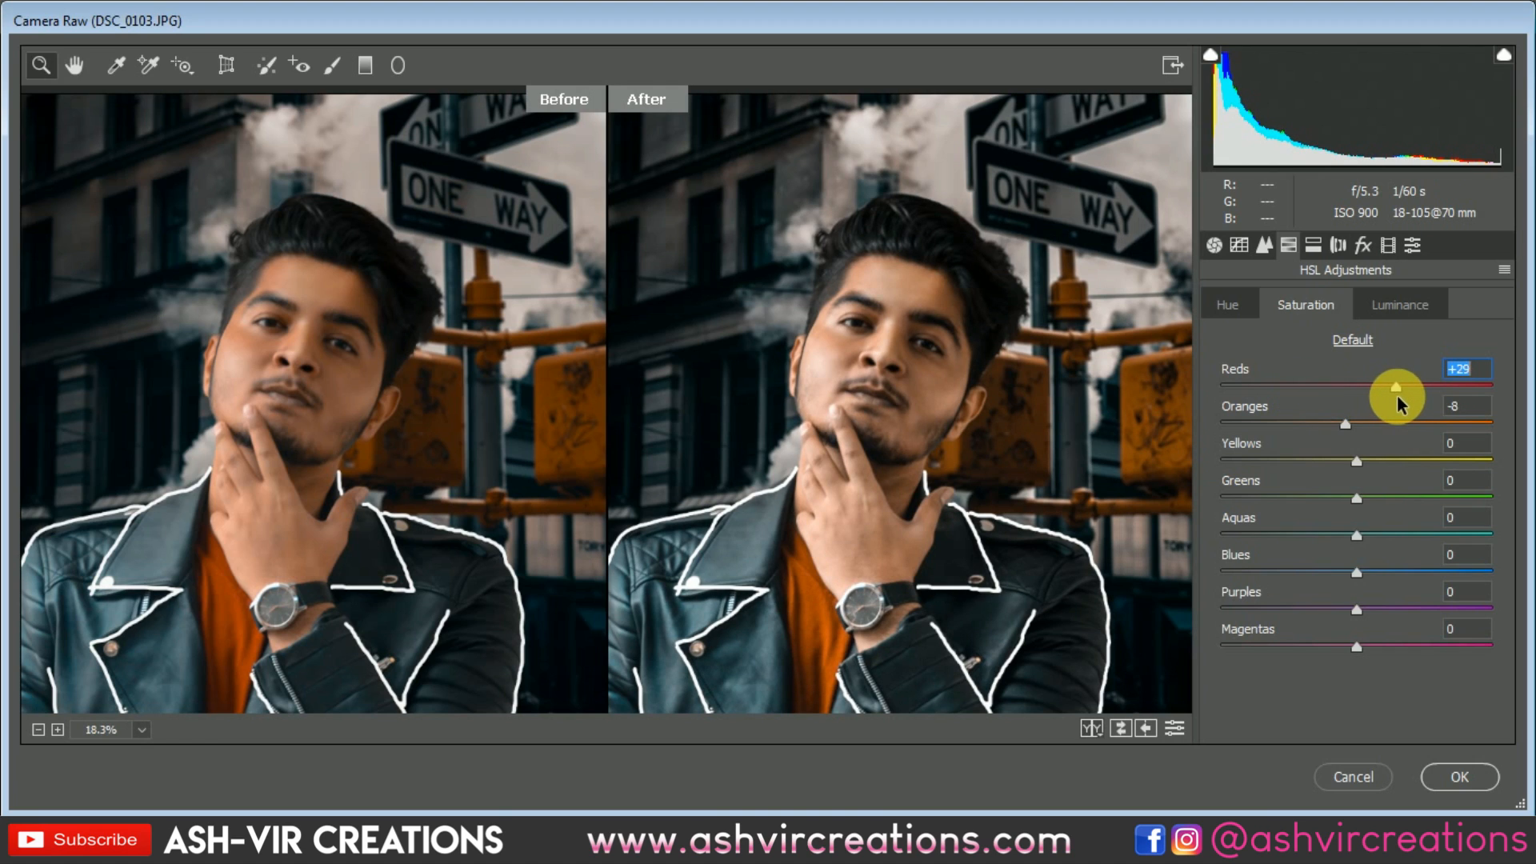
{"action": "left_click_drag", "start_coordinate": [1505, 395], "coordinate": [1389, 396]}
Set the Reds luminance to -34, check the whole picture and apply the Camera Raw adjustments.
{"action": "left_click", "coordinate": [1369, 304]}
{"action": "left_click_drag", "start_coordinate": [1343, 387], "coordinate": [1309, 391]}
{"action": "left_click_drag", "start_coordinate": [968, 382], "coordinate": [912, 311]}
{"action": "left_click_drag", "start_coordinate": [953, 439], "coordinate": [932, 394]}
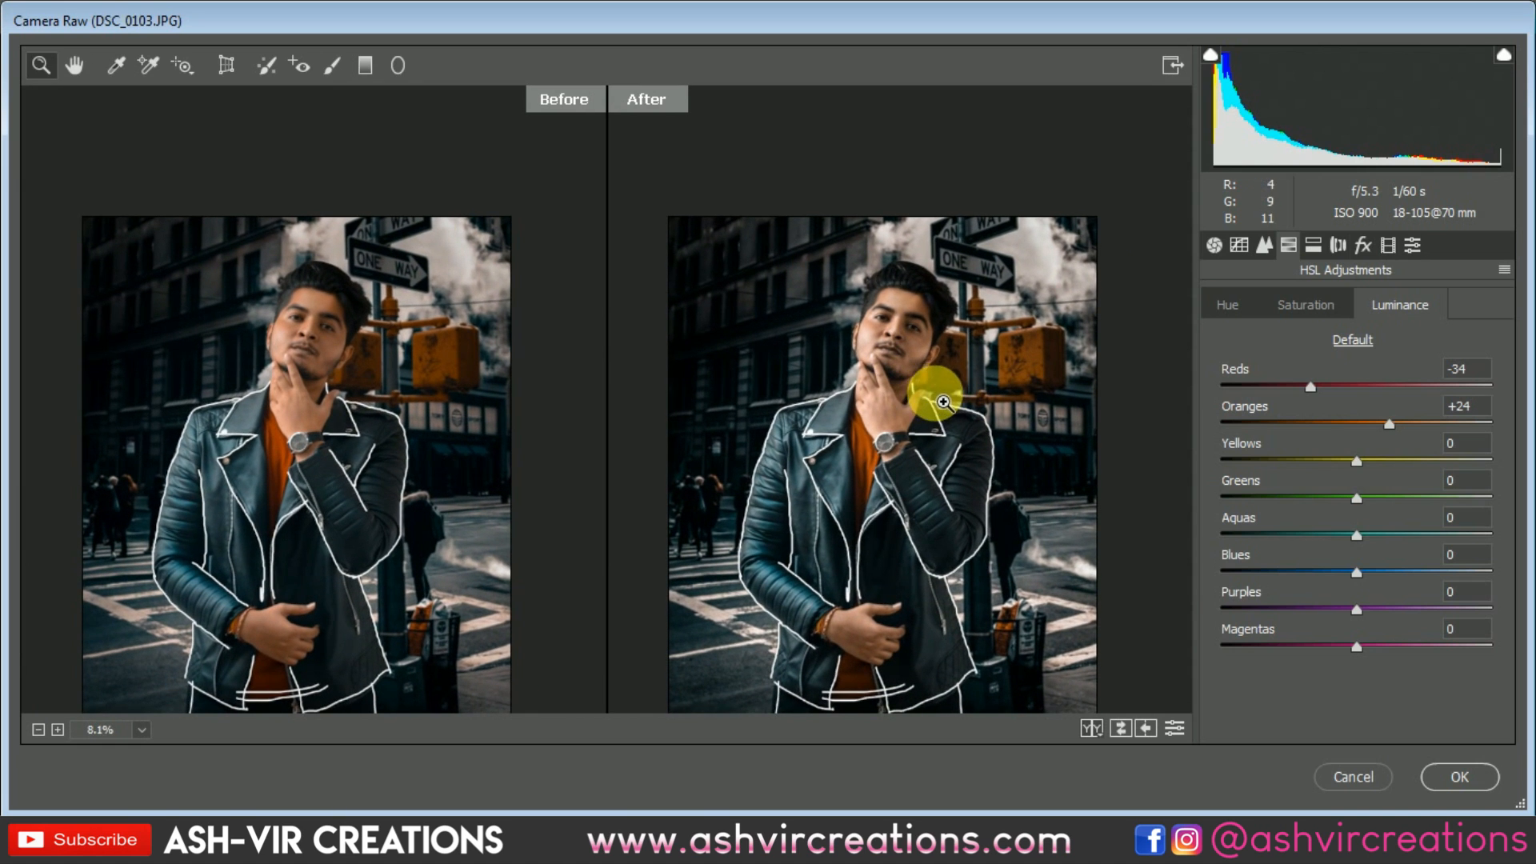
{"action": "left_click", "coordinate": [1458, 774]}
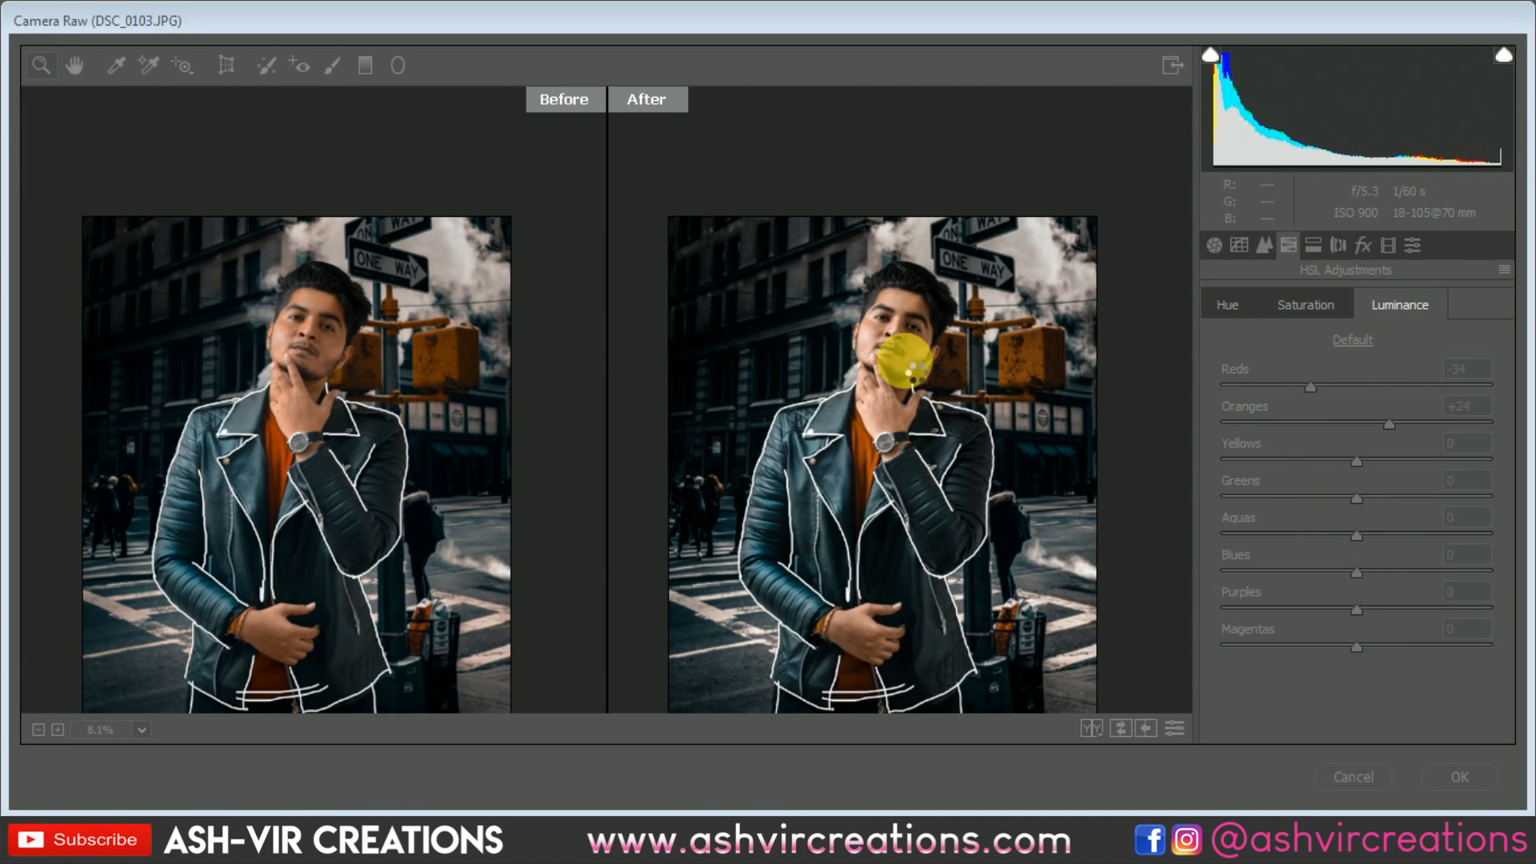
Smooth the forehead skin with the Mixer Brush and check the face against the whole portrait.
{"action": "scroll", "coordinate": [612, 253], "scroll_direction": "up", "scroll_amount": 8}
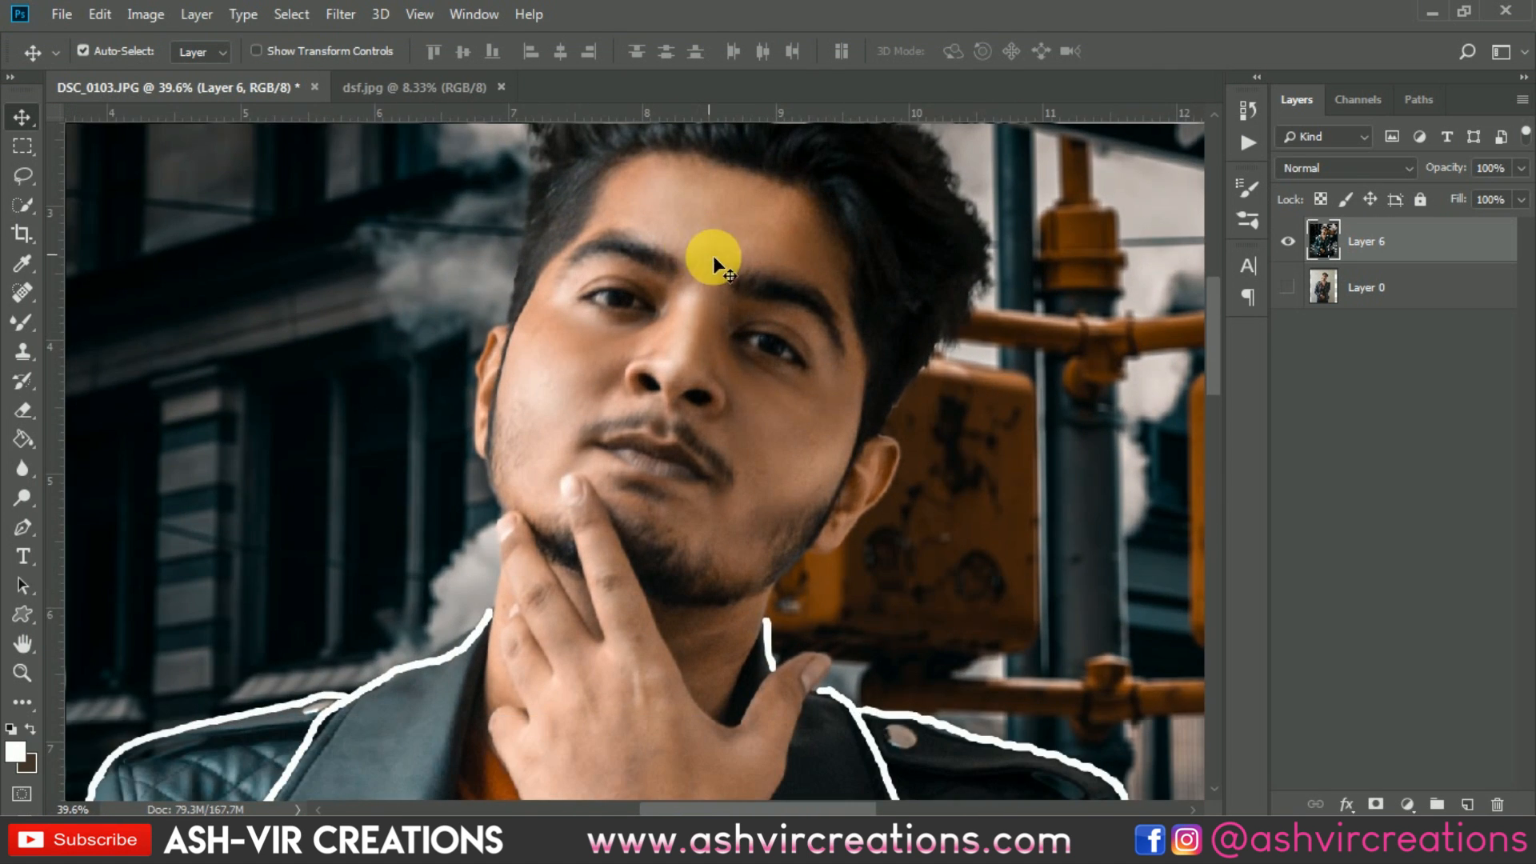
{"action": "key", "text": "ctrl+r"}
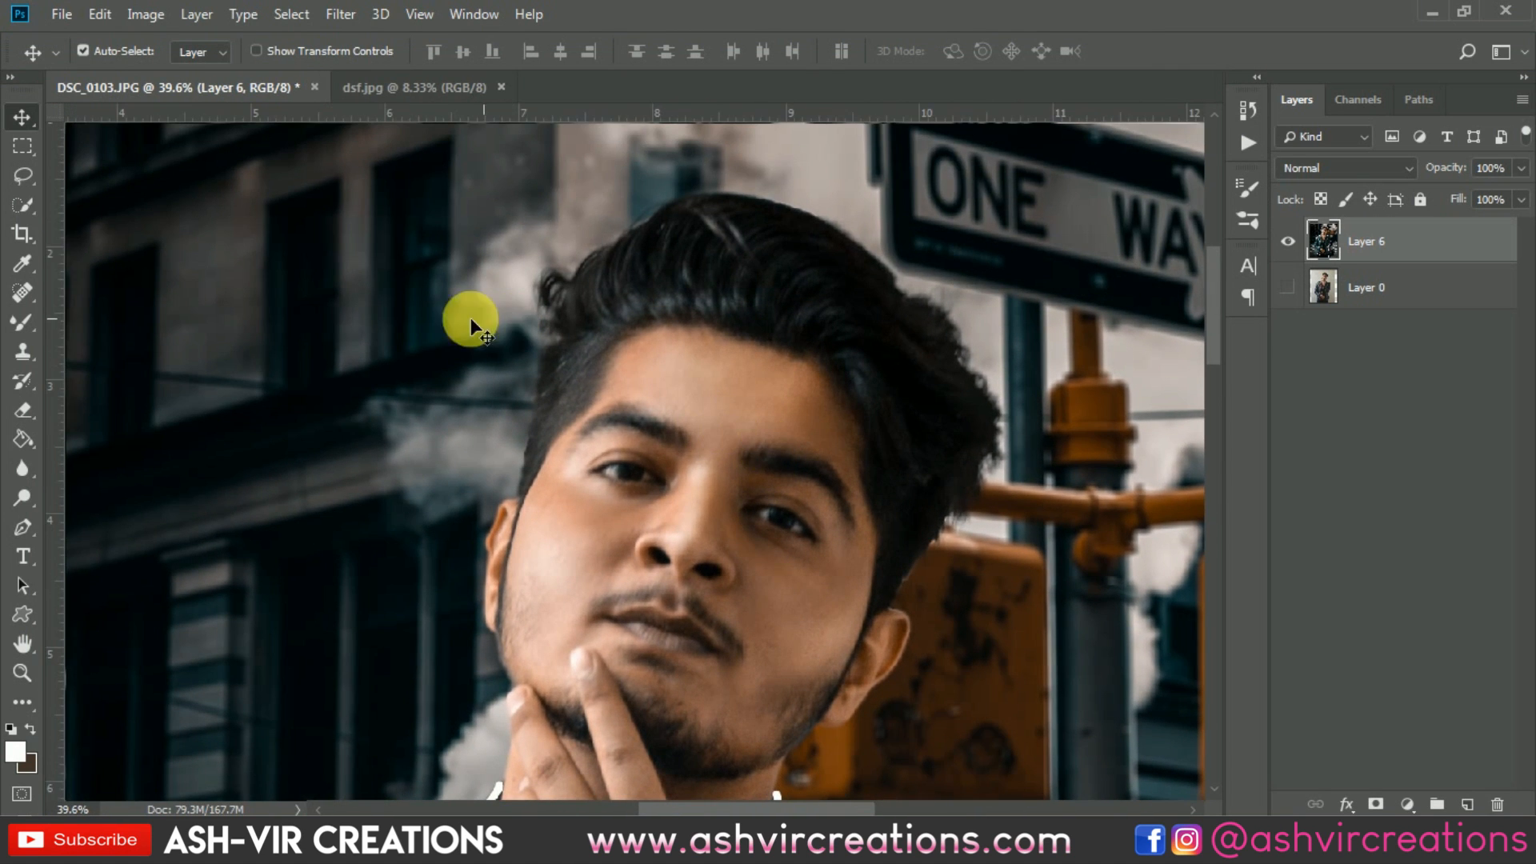
{"action": "left_click", "coordinate": [35, 316]}
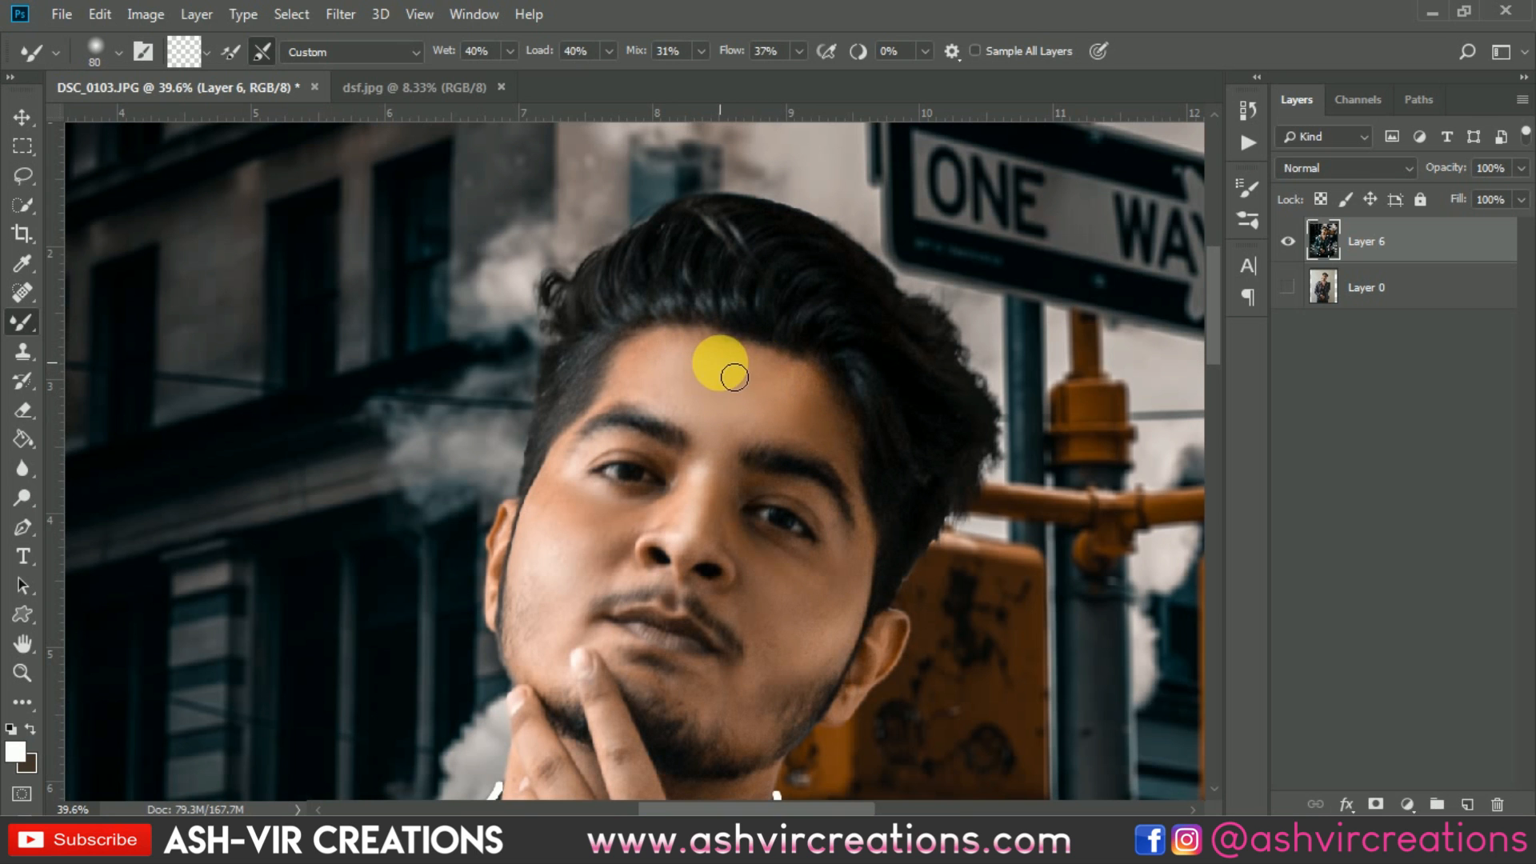
{"action": "scroll", "coordinate": [856, 408], "scroll_direction": "down", "scroll_amount": 5}
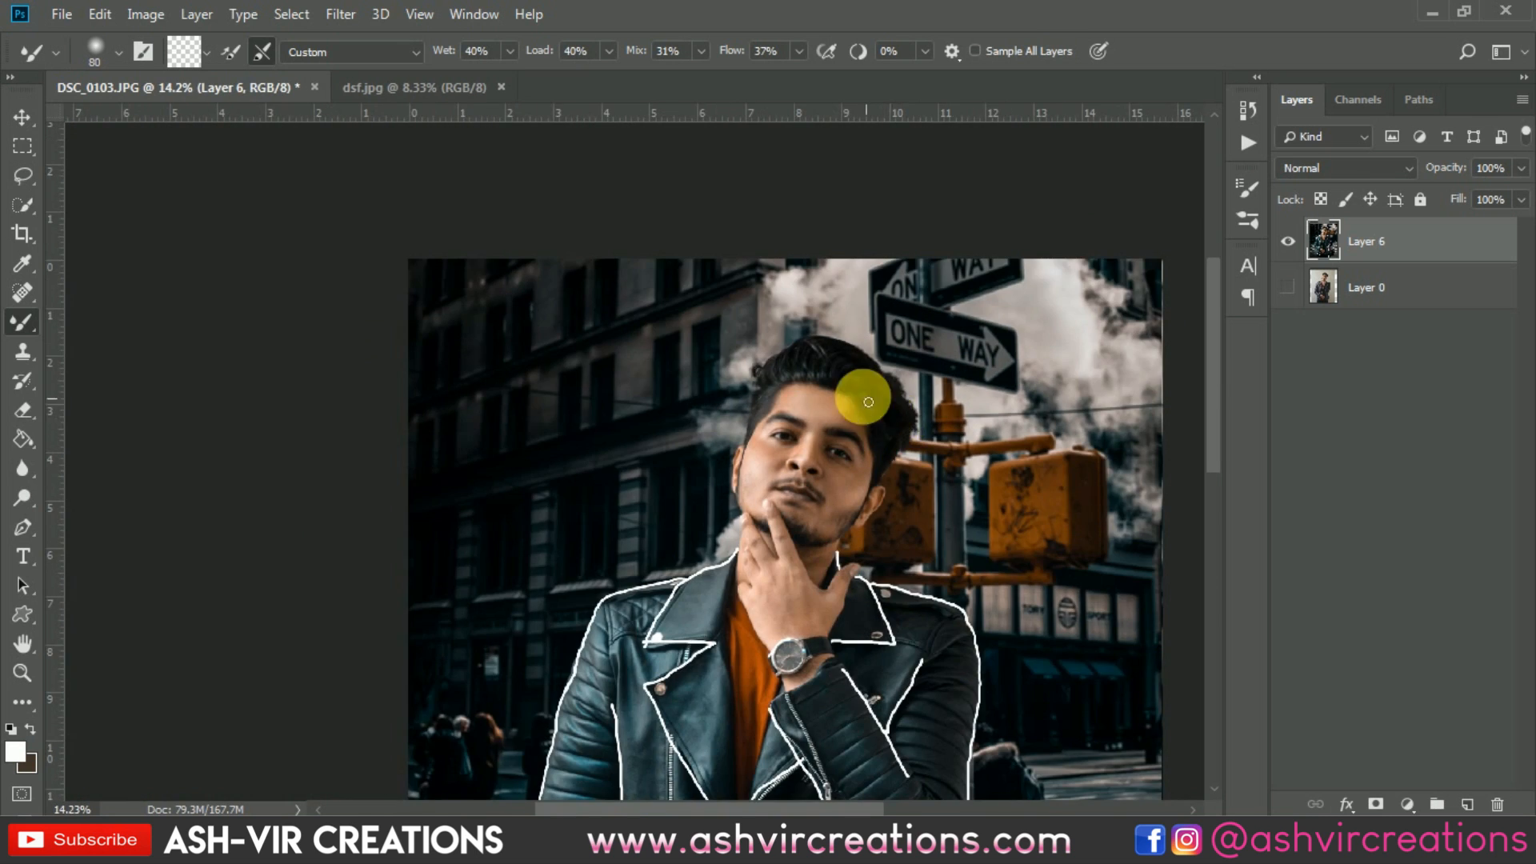
{"action": "scroll", "coordinate": [868, 392], "scroll_direction": "up", "scroll_amount": 6}
{"action": "scroll", "coordinate": [880, 394], "scroll_direction": "up", "scroll_amount": 1}
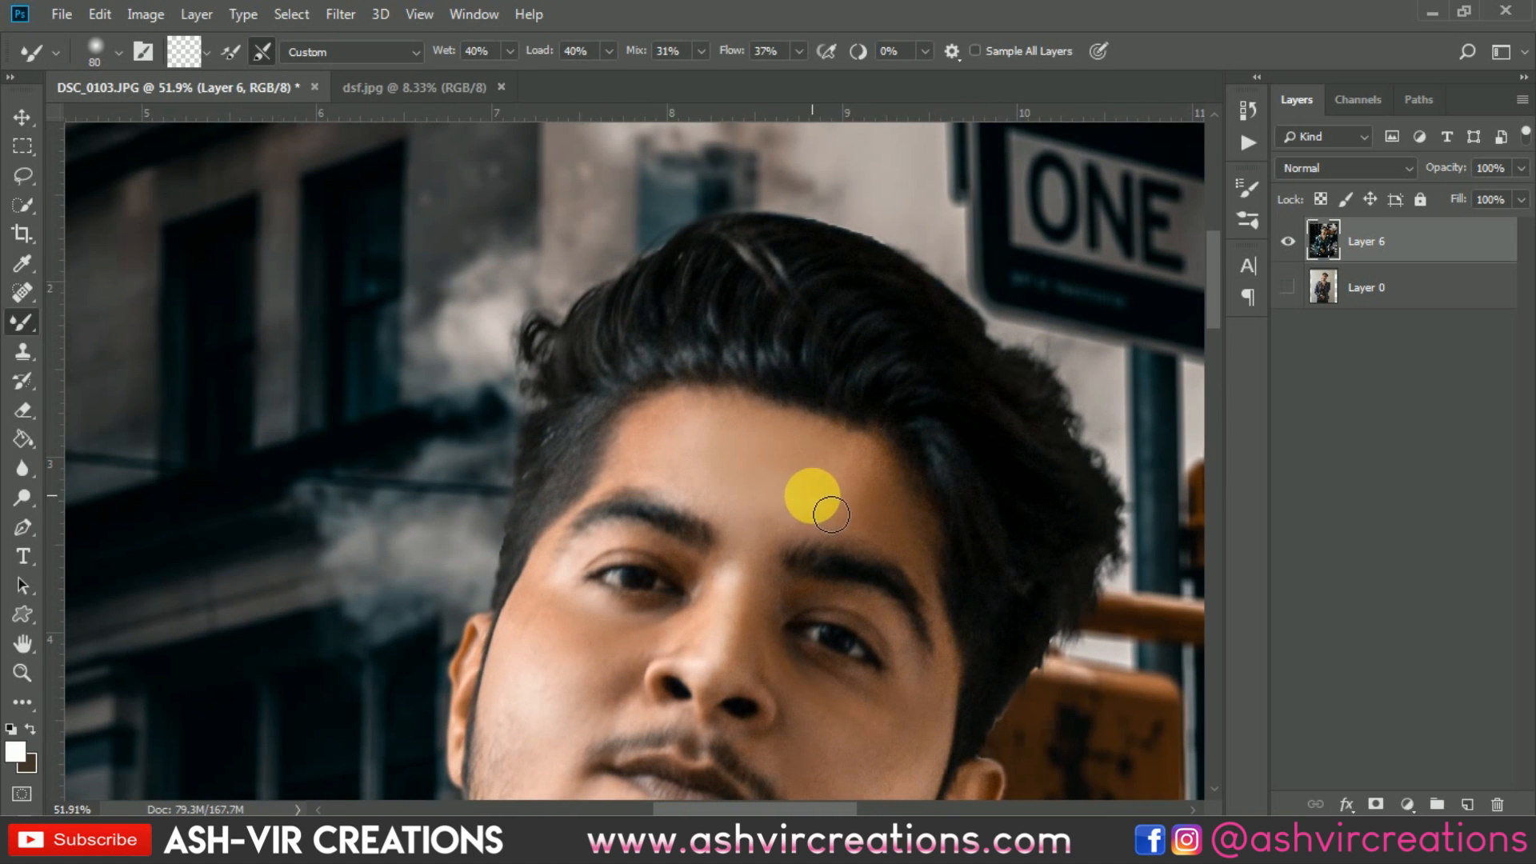
{"action": "scroll", "coordinate": [847, 456], "scroll_direction": "down", "scroll_amount": 5}
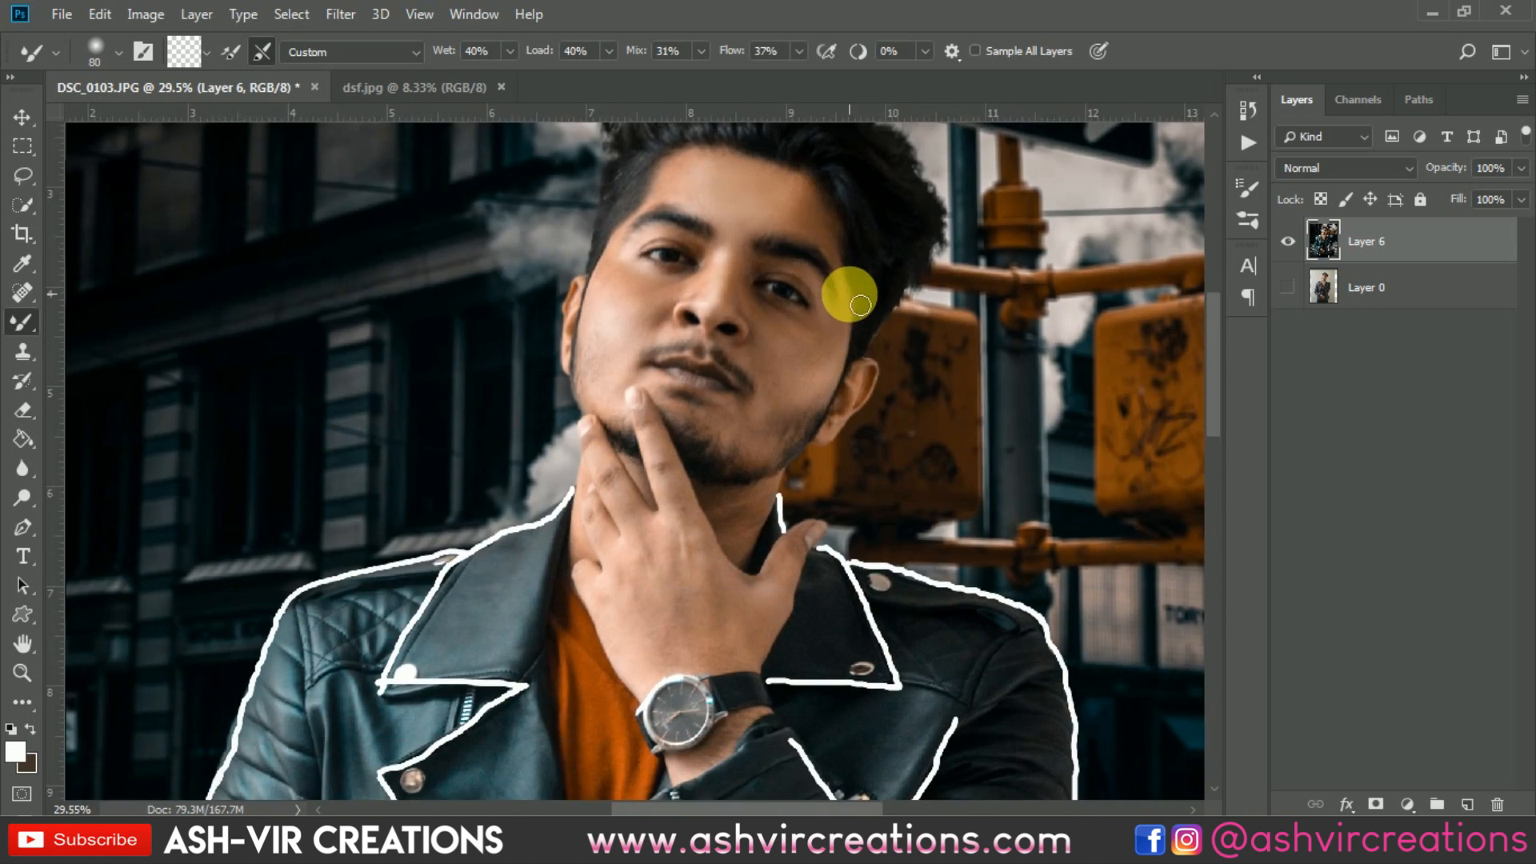
{"action": "scroll", "coordinate": [847, 302], "scroll_direction": "down", "scroll_amount": 2}
{"action": "scroll", "coordinate": [540, 696], "scroll_direction": "up", "scroll_amount": 2}
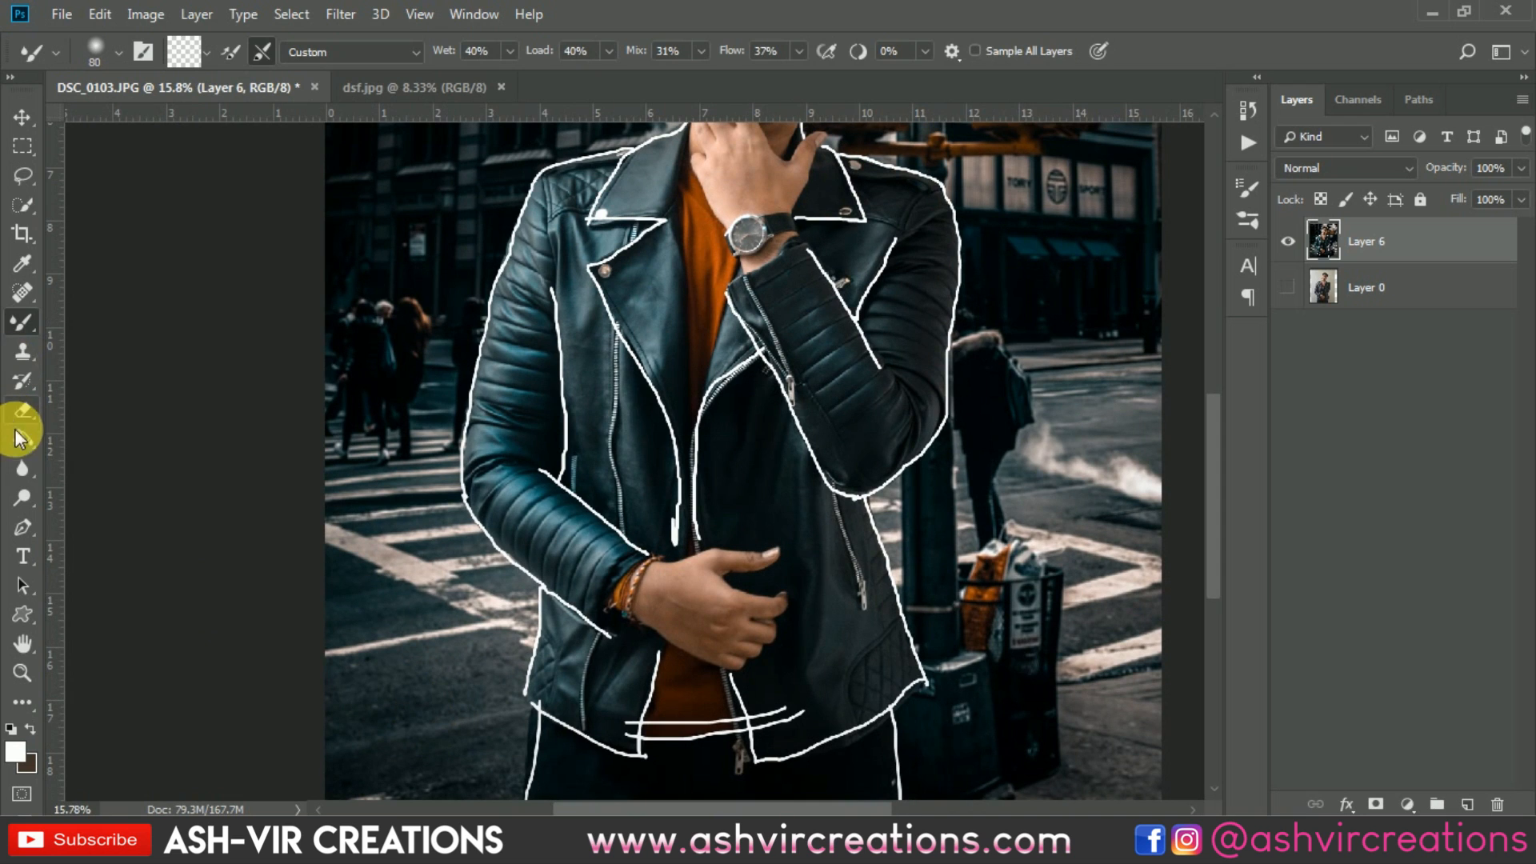
Brighten the fingers and back of the lower hand with a size 80 Dodge tool, using Midtones at 11% exposure.
{"action": "left_click", "coordinate": [22, 468]}
{"action": "key", "text": "o"}
{"action": "scroll", "coordinate": [783, 681], "scroll_direction": "up", "scroll_amount": 2}
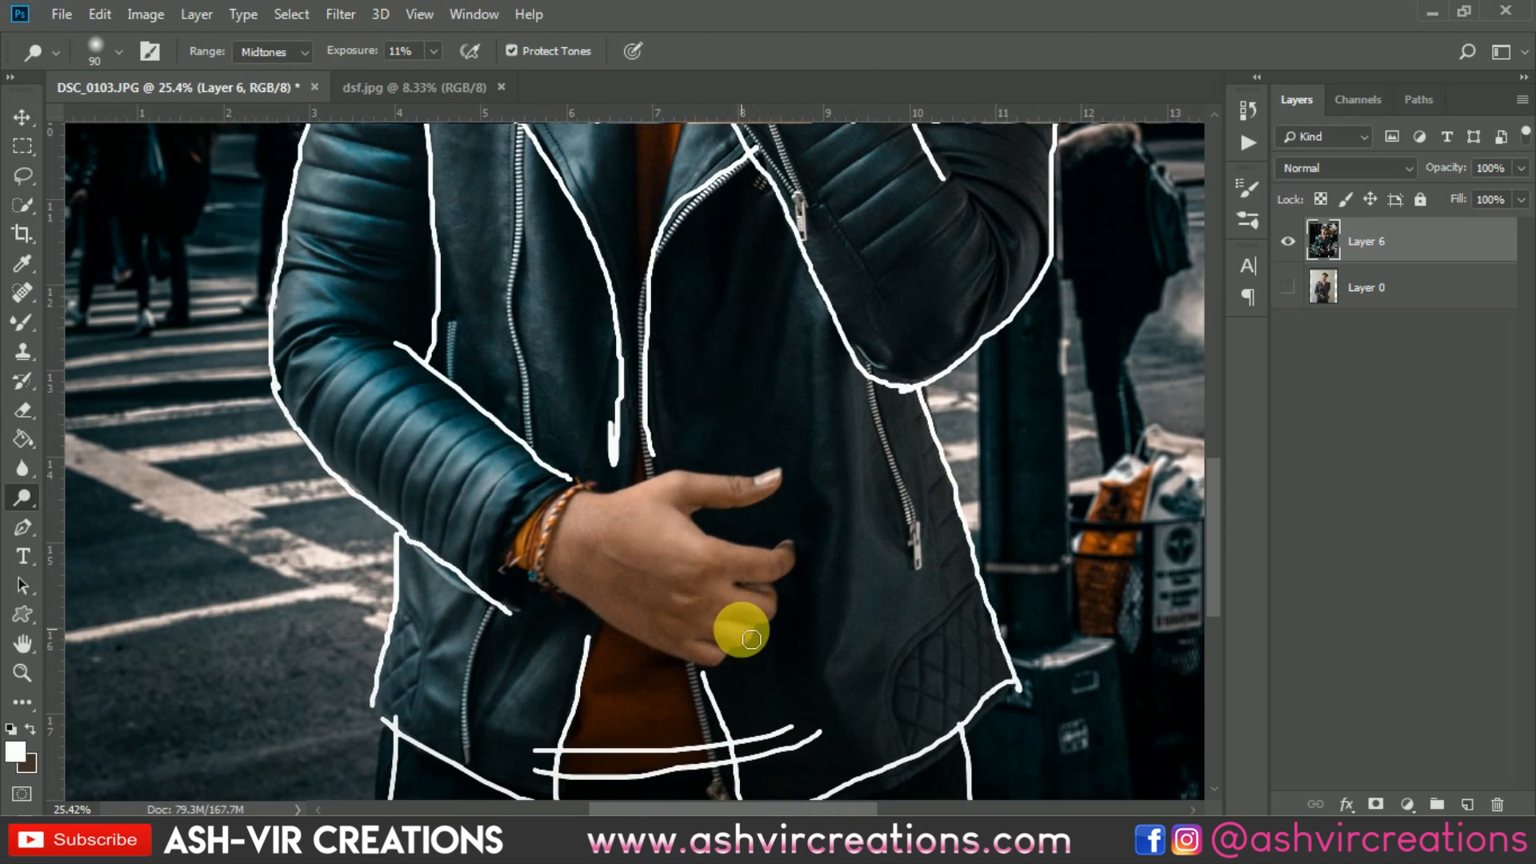
{"action": "key", "text": "bracketright"}
{"action": "key", "text": "bracketright"}
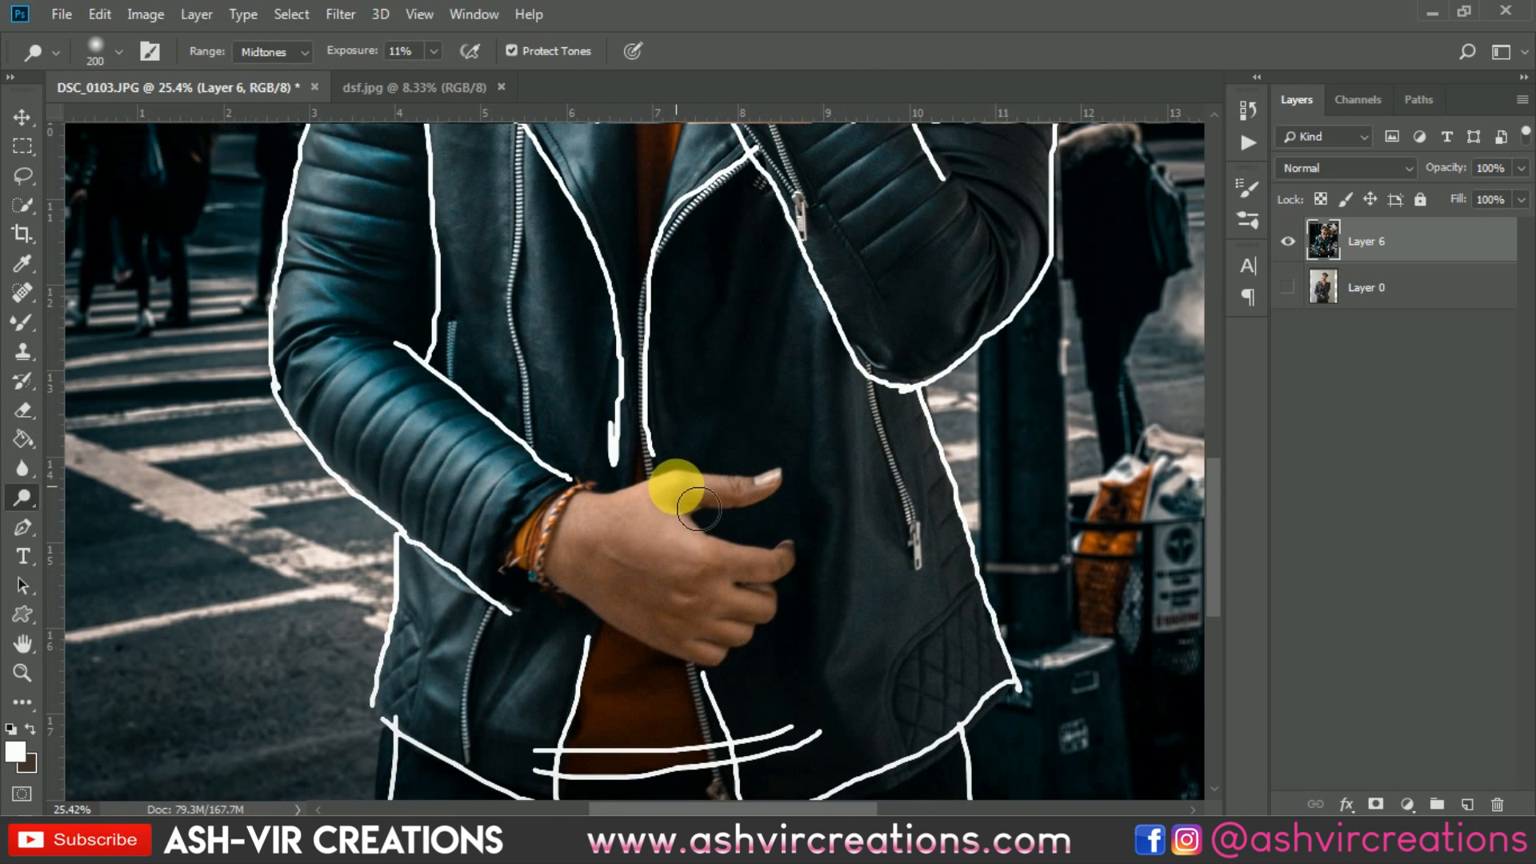
{"action": "key", "text": "bracketleft"}
{"action": "key", "text": "bracketleft"}
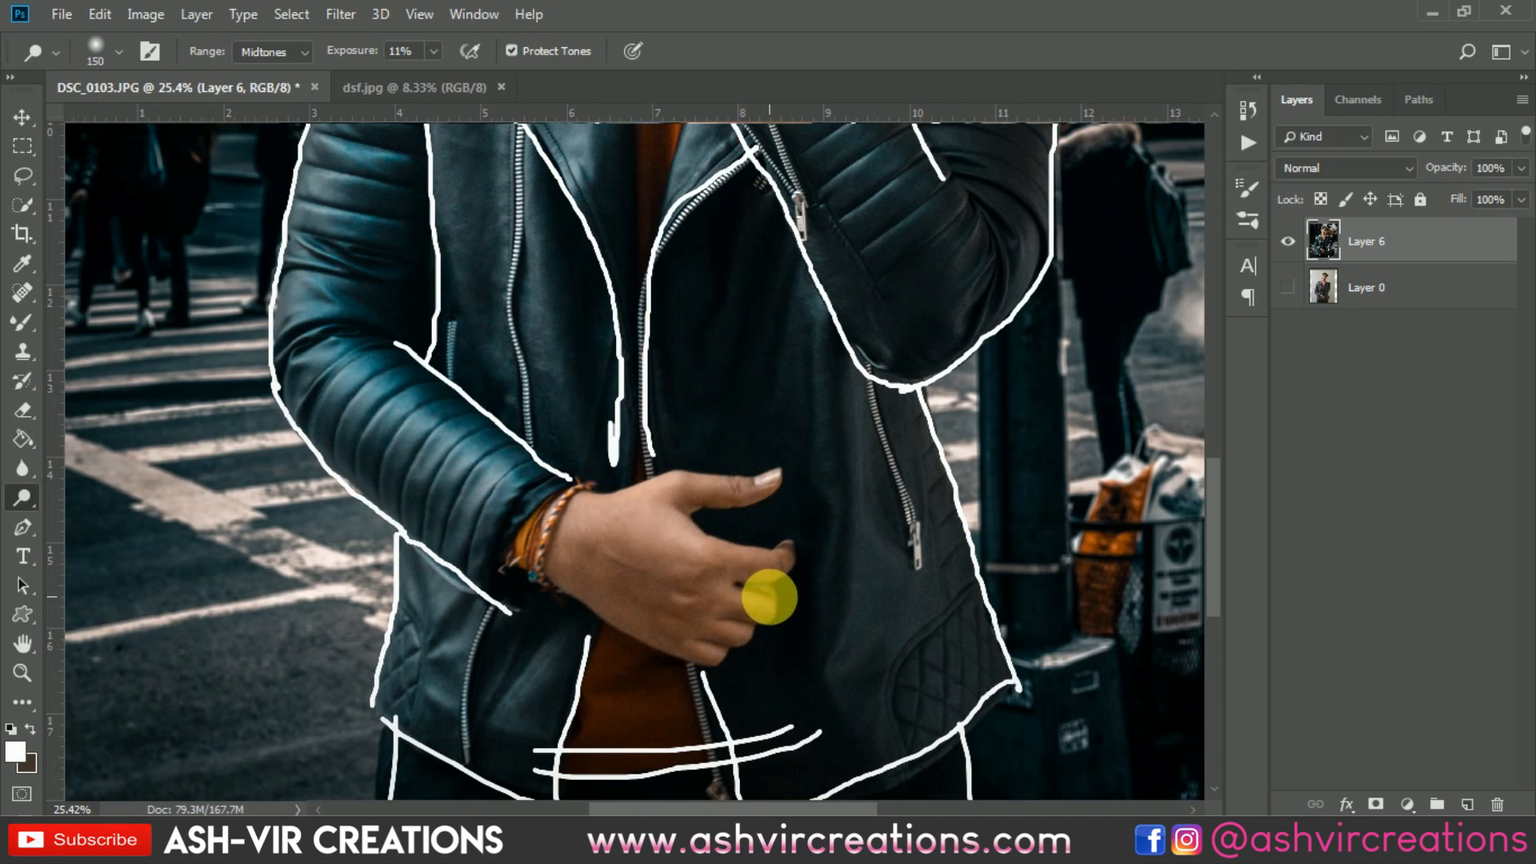
{"action": "scroll", "coordinate": [768, 648], "scroll_direction": "up", "scroll_amount": 2}
{"action": "key", "text": "bracketleft"}
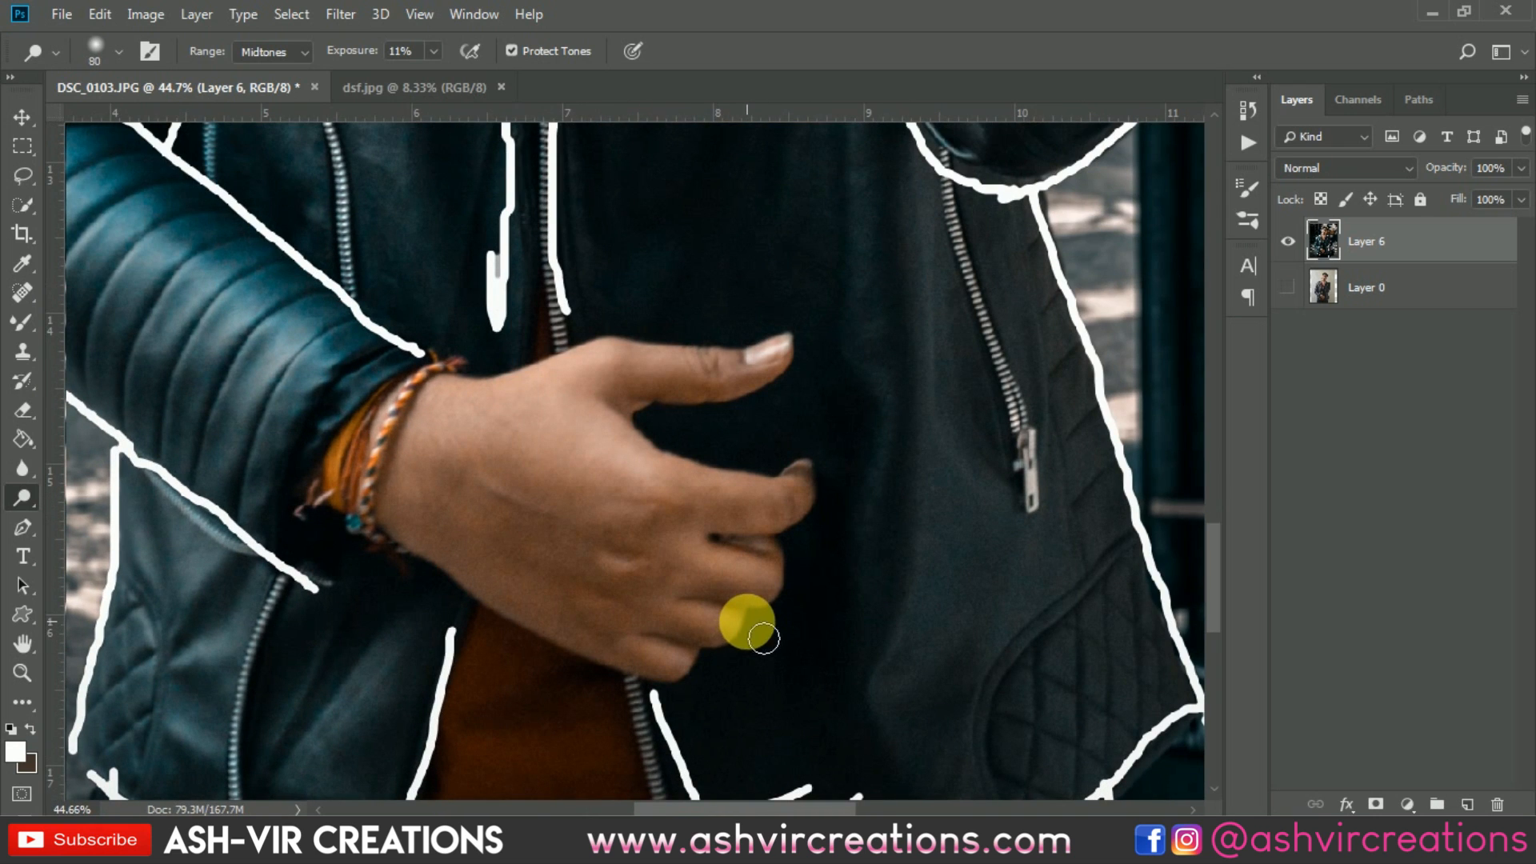
{"action": "mouse_move", "coordinate": [763, 637]}
{"action": "left_mouse_down"}
{"action": "mouse_move", "coordinate": [690, 625]}
{"action": "mouse_move", "coordinate": [728, 677]}
{"action": "mouse_move", "coordinate": [598, 645]}
{"action": "mouse_move", "coordinate": [760, 622]}
{"action": "mouse_move", "coordinate": [758, 640]}
{"action": "mouse_move", "coordinate": [679, 622]}
{"action": "mouse_move", "coordinate": [787, 584]}
{"action": "mouse_move", "coordinate": [678, 568]}
{"action": "mouse_move", "coordinate": [805, 504]}
{"action": "mouse_move", "coordinate": [634, 468]}
{"action": "mouse_move", "coordinate": [697, 523]}
{"action": "mouse_move", "coordinate": [678, 477]}
{"action": "mouse_move", "coordinate": [497, 438]}
{"action": "mouse_move", "coordinate": [489, 408]}
{"action": "mouse_move", "coordinate": [440, 415]}
{"action": "mouse_move", "coordinate": [639, 370]}
{"action": "mouse_move", "coordinate": [800, 365]}
{"action": "mouse_move", "coordinate": [612, 373]}
{"action": "mouse_move", "coordinate": [637, 404]}
{"action": "left_mouse_up"}
{"action": "scroll", "coordinate": [639, 405], "scroll_direction": "down", "scroll_amount": 9}
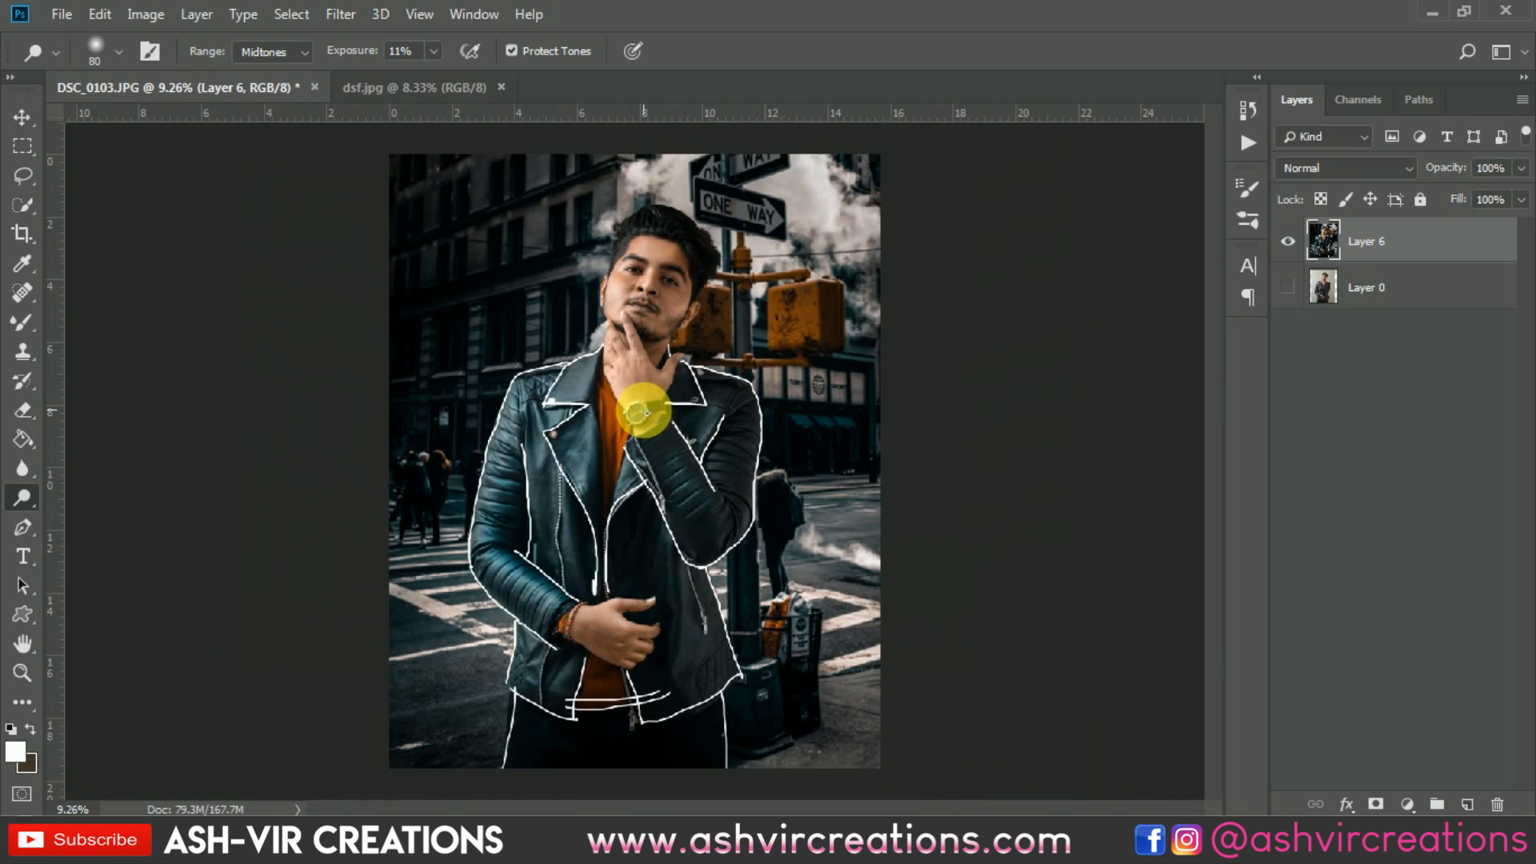
Open the maxresdefault particle image from the Desktop and place it as a new layer in the portrait document.
{"action": "key", "text": "v"}
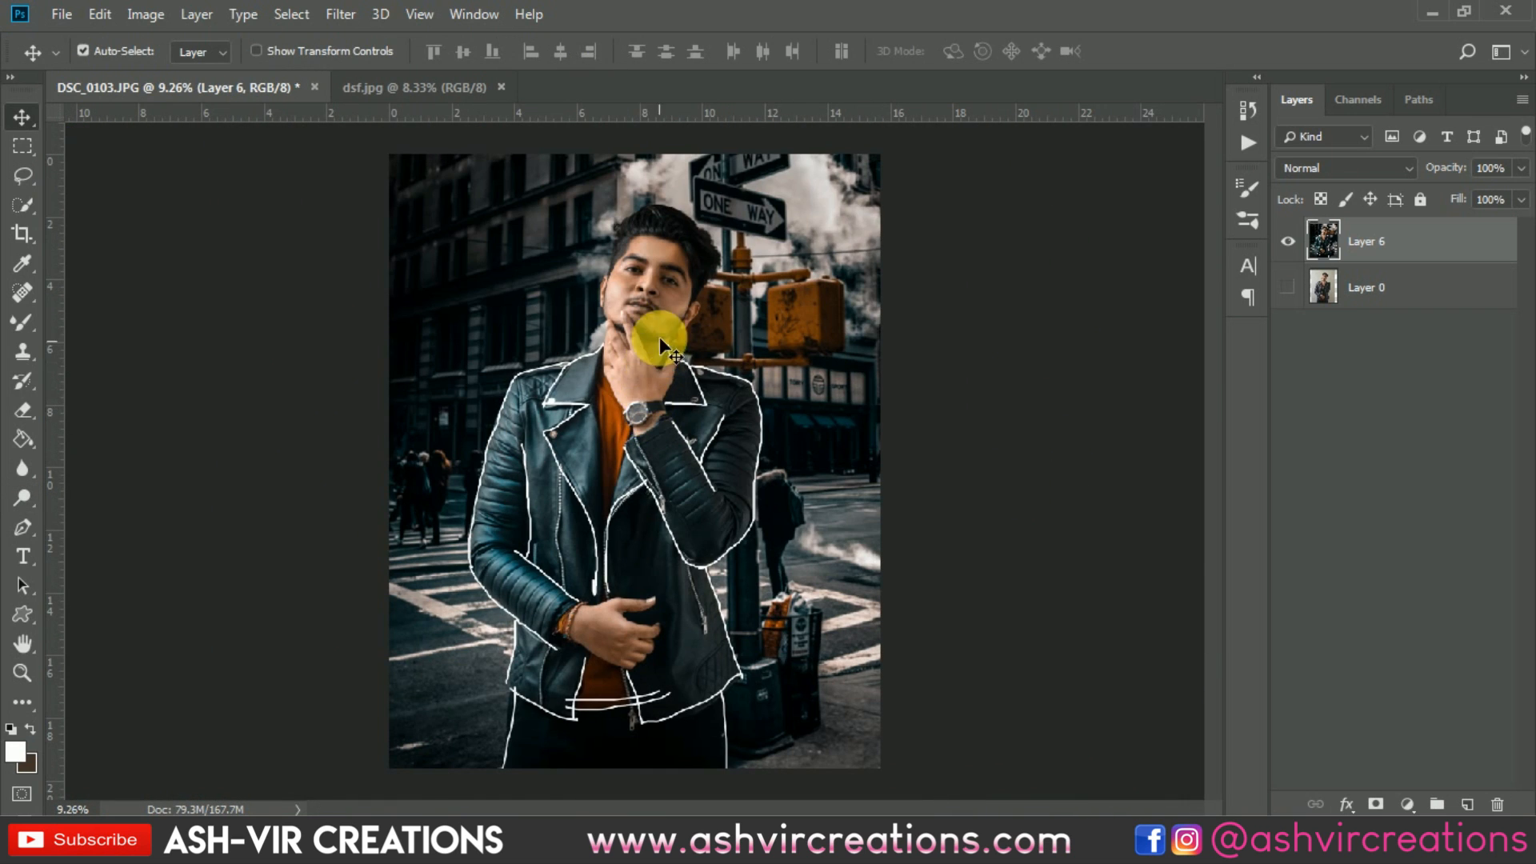
{"action": "scroll", "coordinate": [659, 338], "scroll_direction": "up", "scroll_amount": 4}
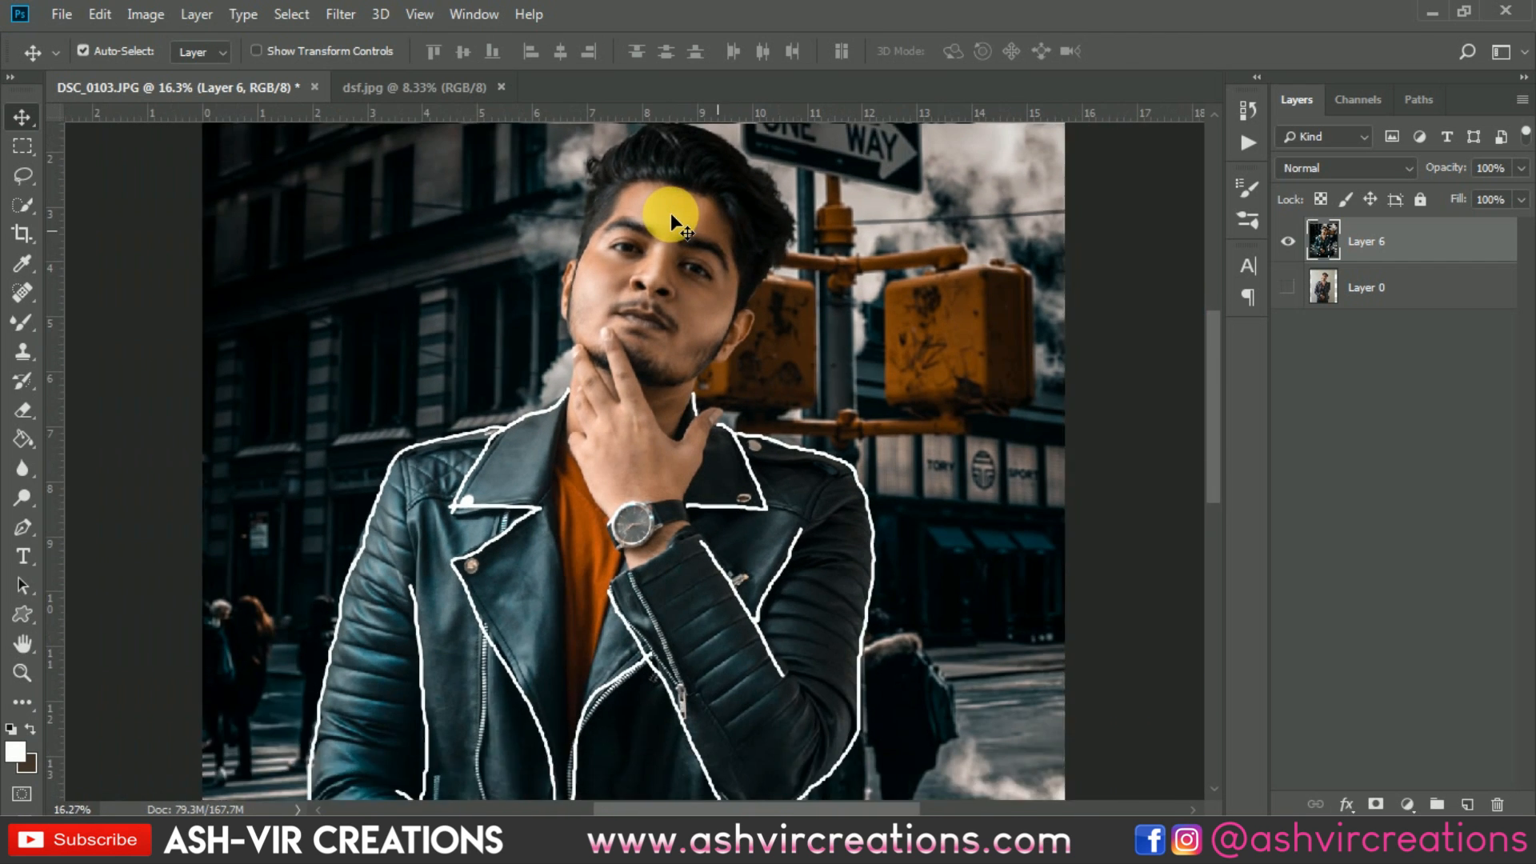
{"action": "scroll", "coordinate": [670, 213], "scroll_direction": "down", "scroll_amount": 2}
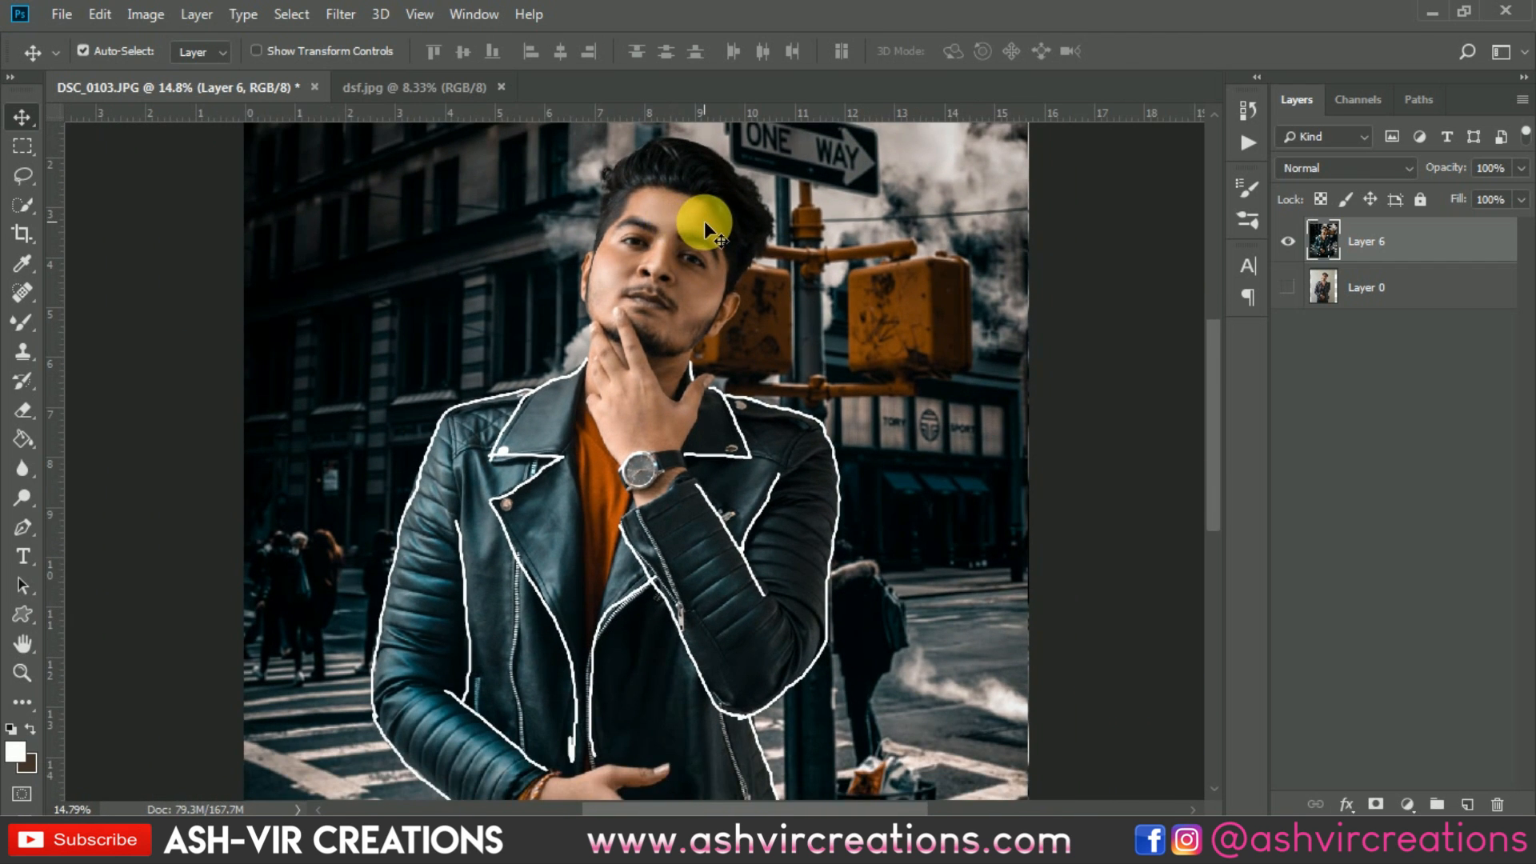
{"action": "scroll", "coordinate": [704, 221], "scroll_direction": "down", "scroll_amount": 3}
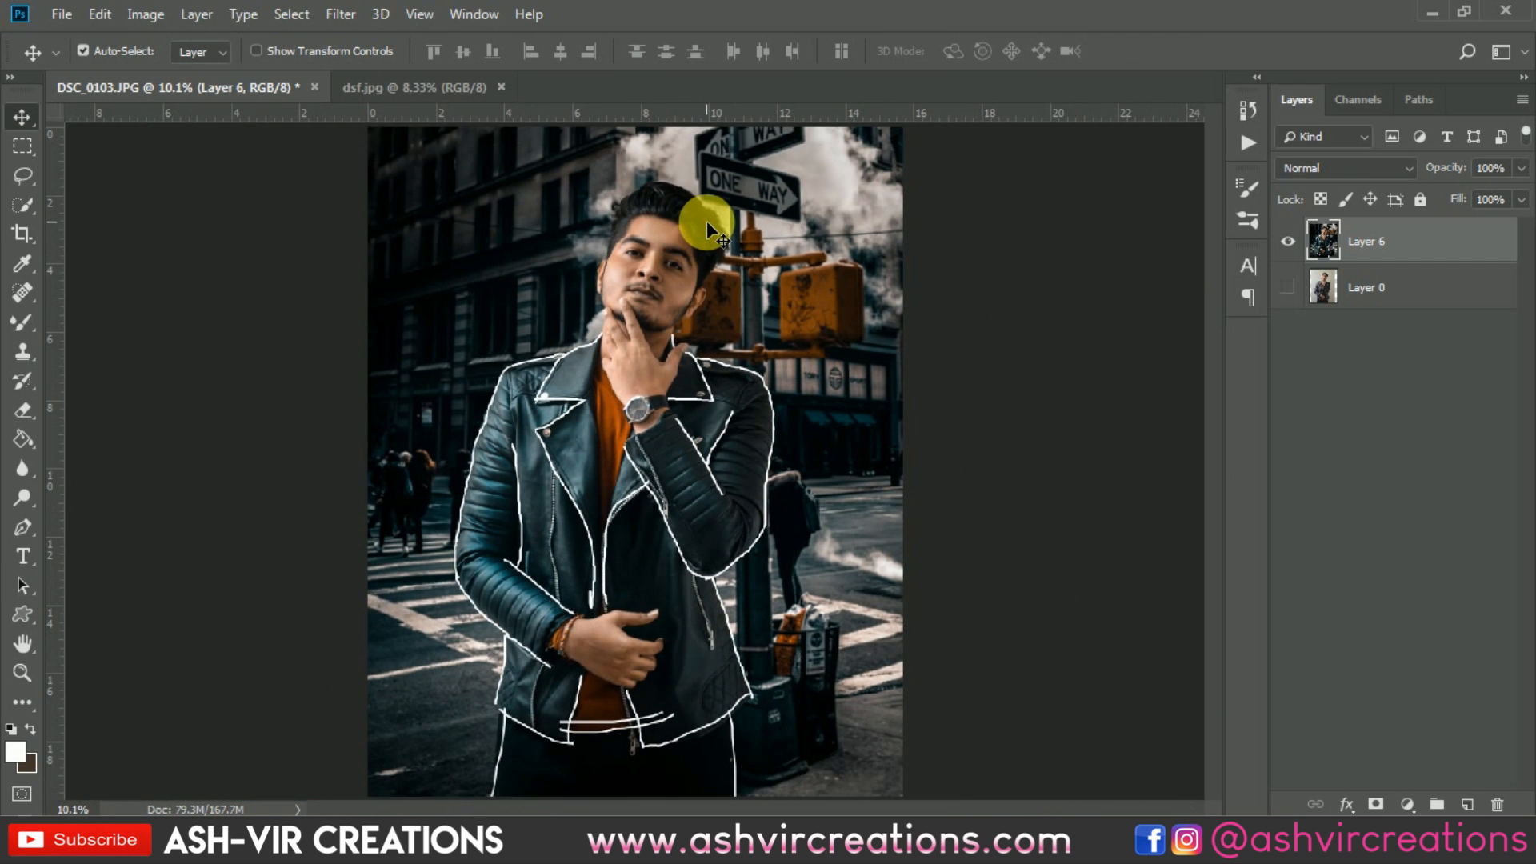
{"action": "scroll", "coordinate": [707, 221], "scroll_direction": "down", "scroll_amount": 1}
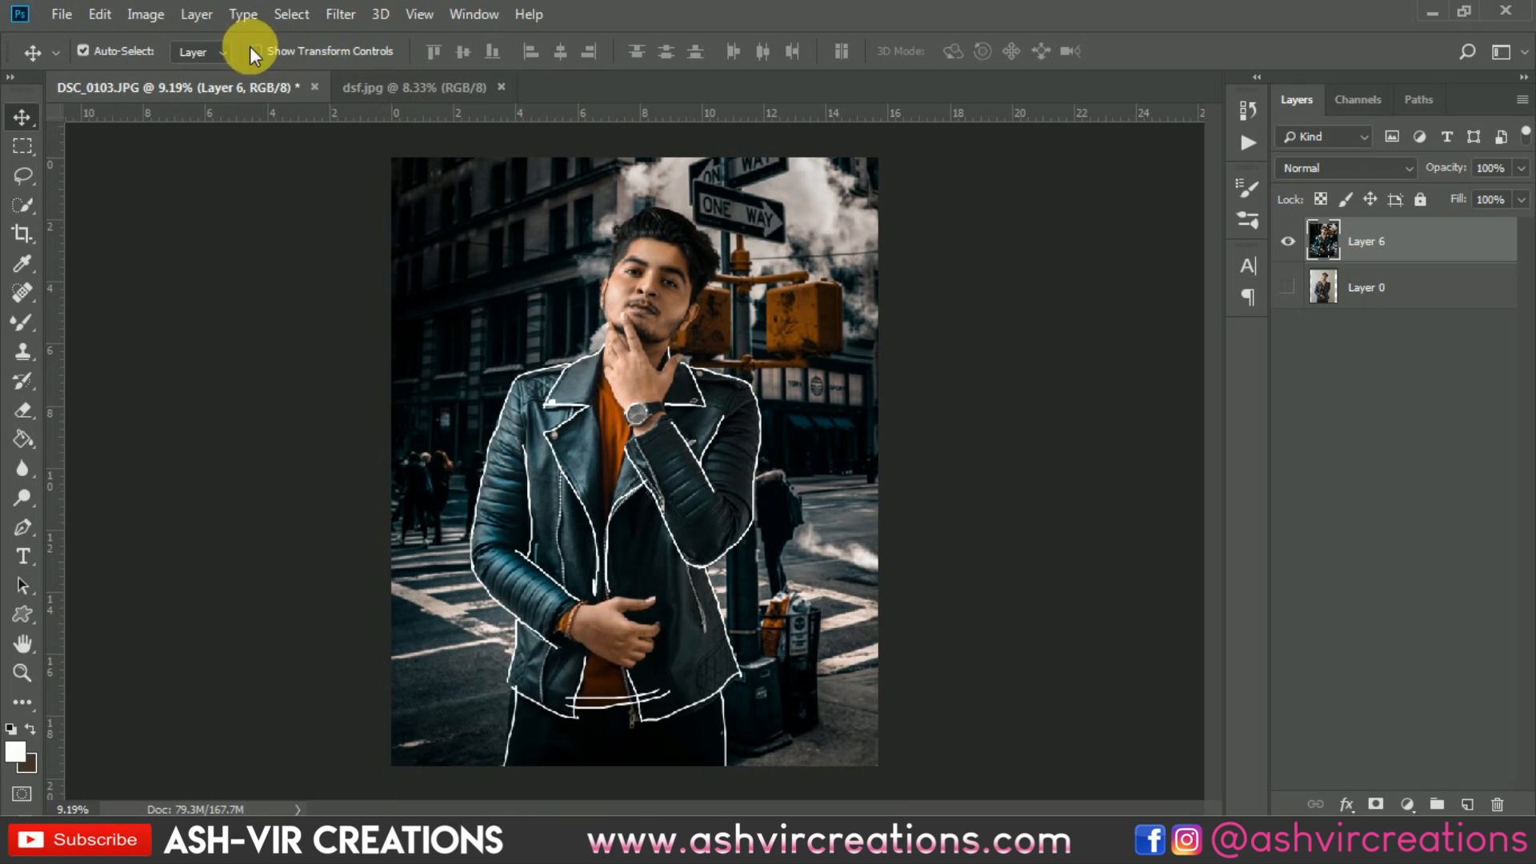
{"action": "left_click", "coordinate": [62, 15]}
{"action": "left_click", "coordinate": [110, 56]}
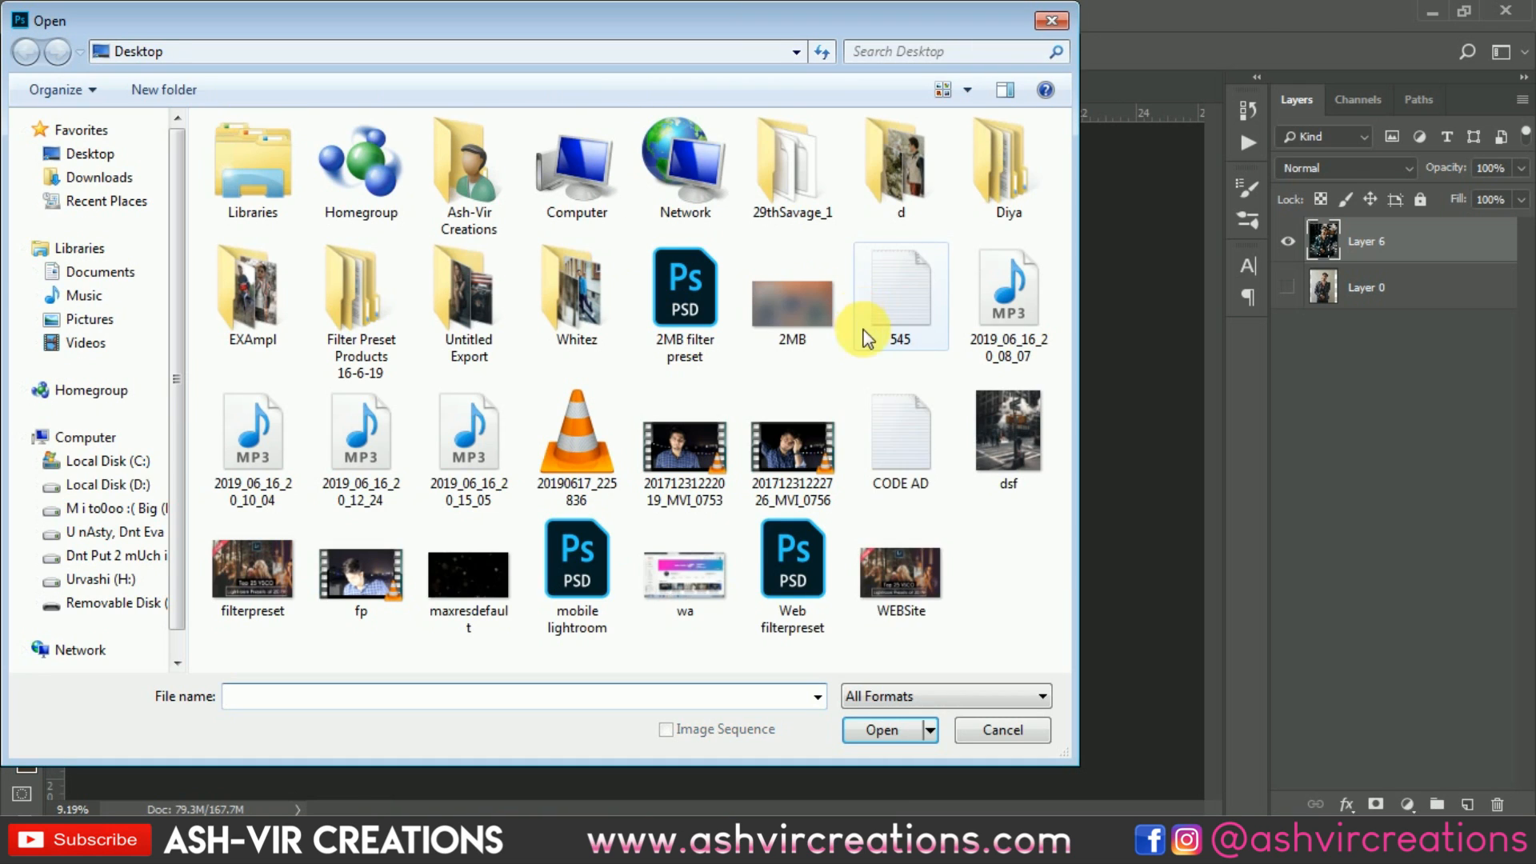
{"action": "double_click", "coordinate": [476, 570]}
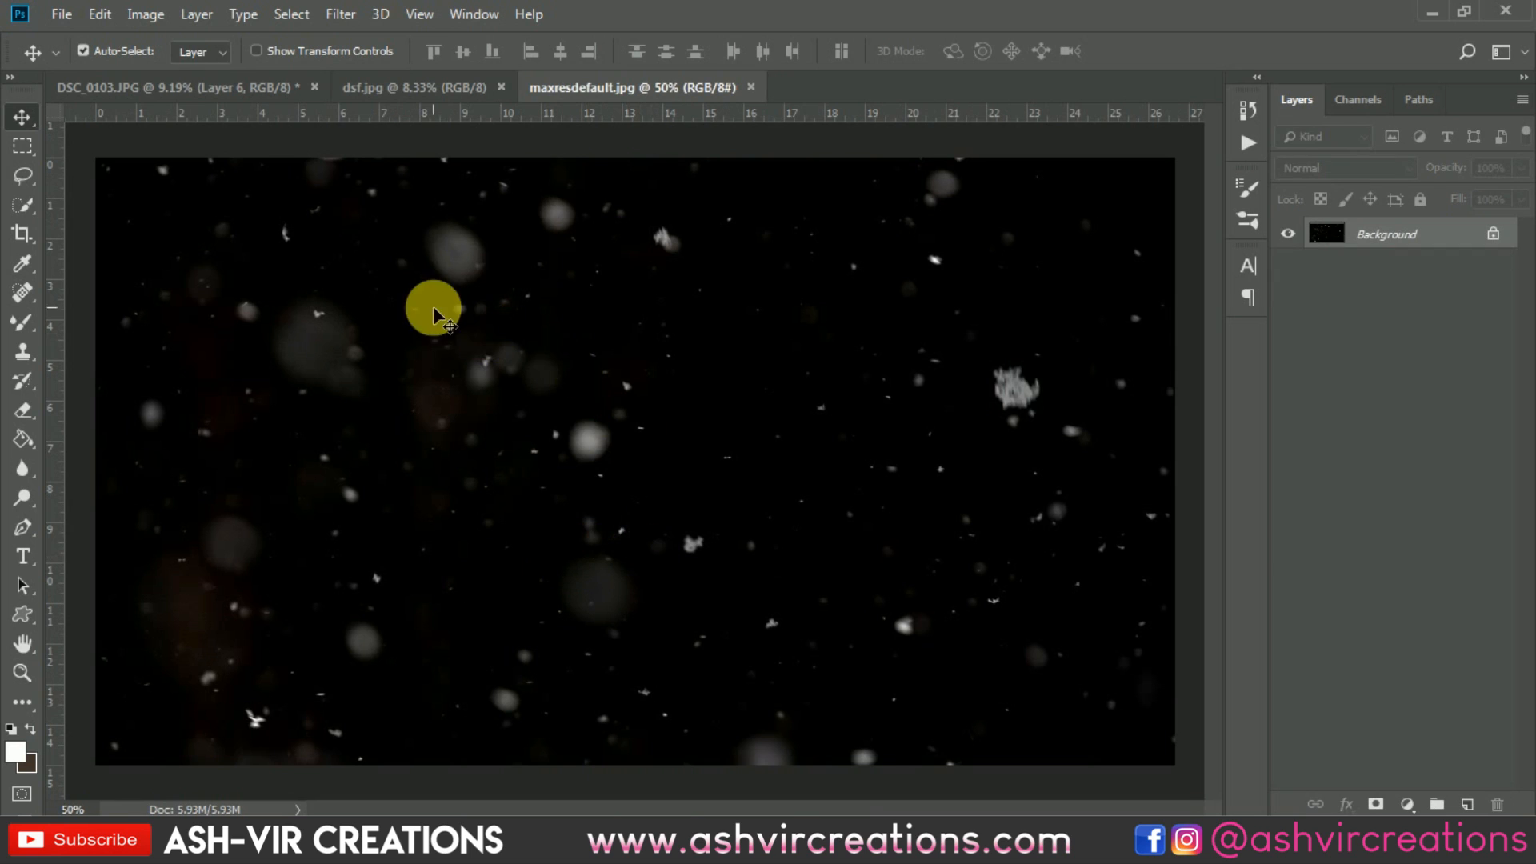
{"action": "left_click_drag", "start_coordinate": [342, 210], "coordinate": [637, 316]}
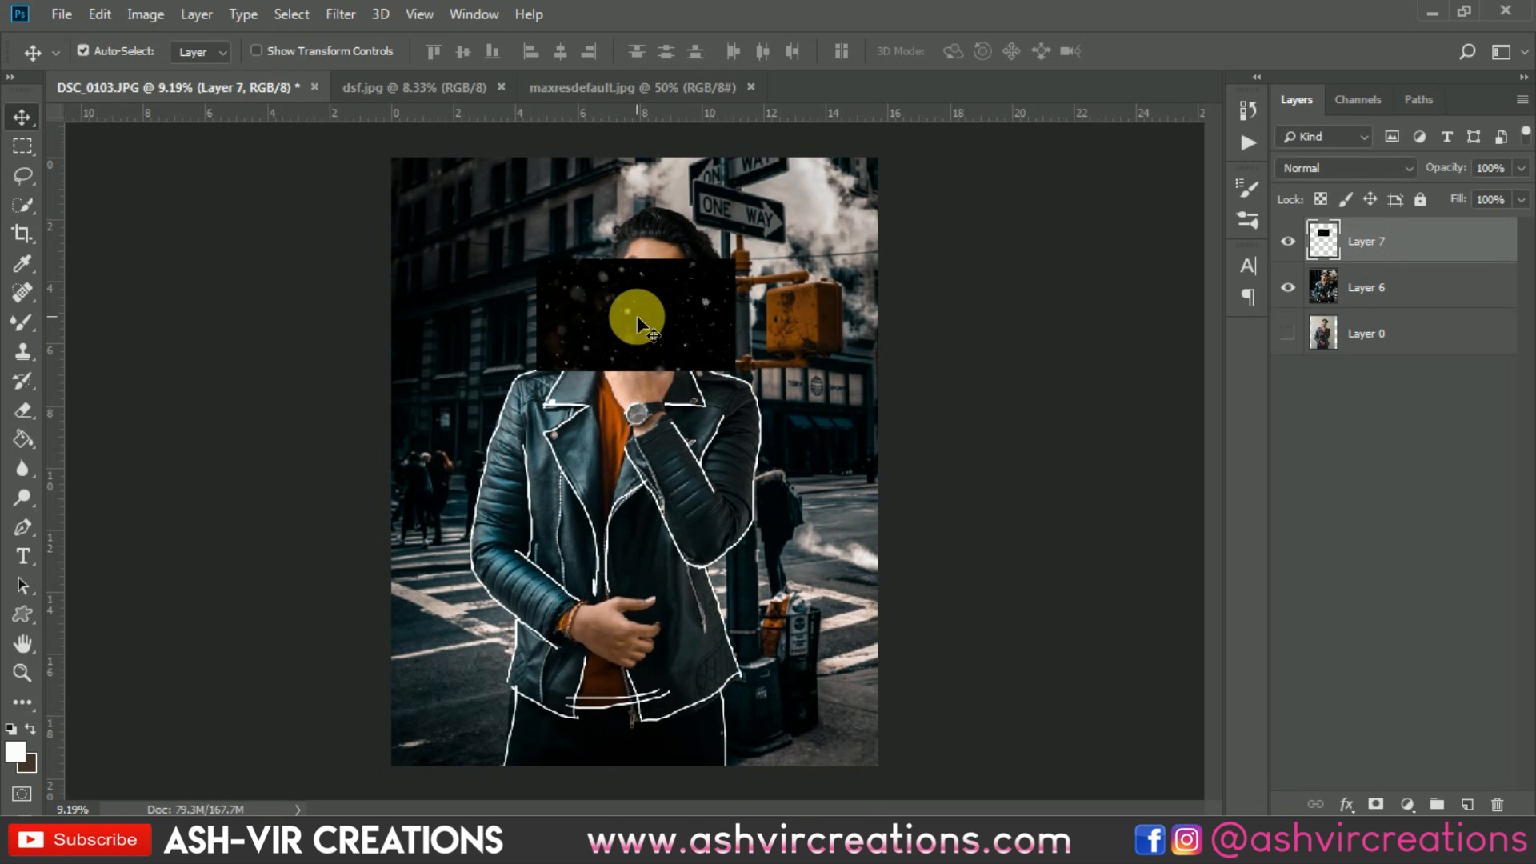
Rotate the particle layer 90° clockwise and scale it to about 436% so it covers the whole canvas.
{"action": "key", "text": "ctrl+t"}
{"action": "left_click_drag", "start_coordinate": [747, 370], "coordinate": [895, 526]}
{"action": "right_click", "coordinate": [730, 342]}
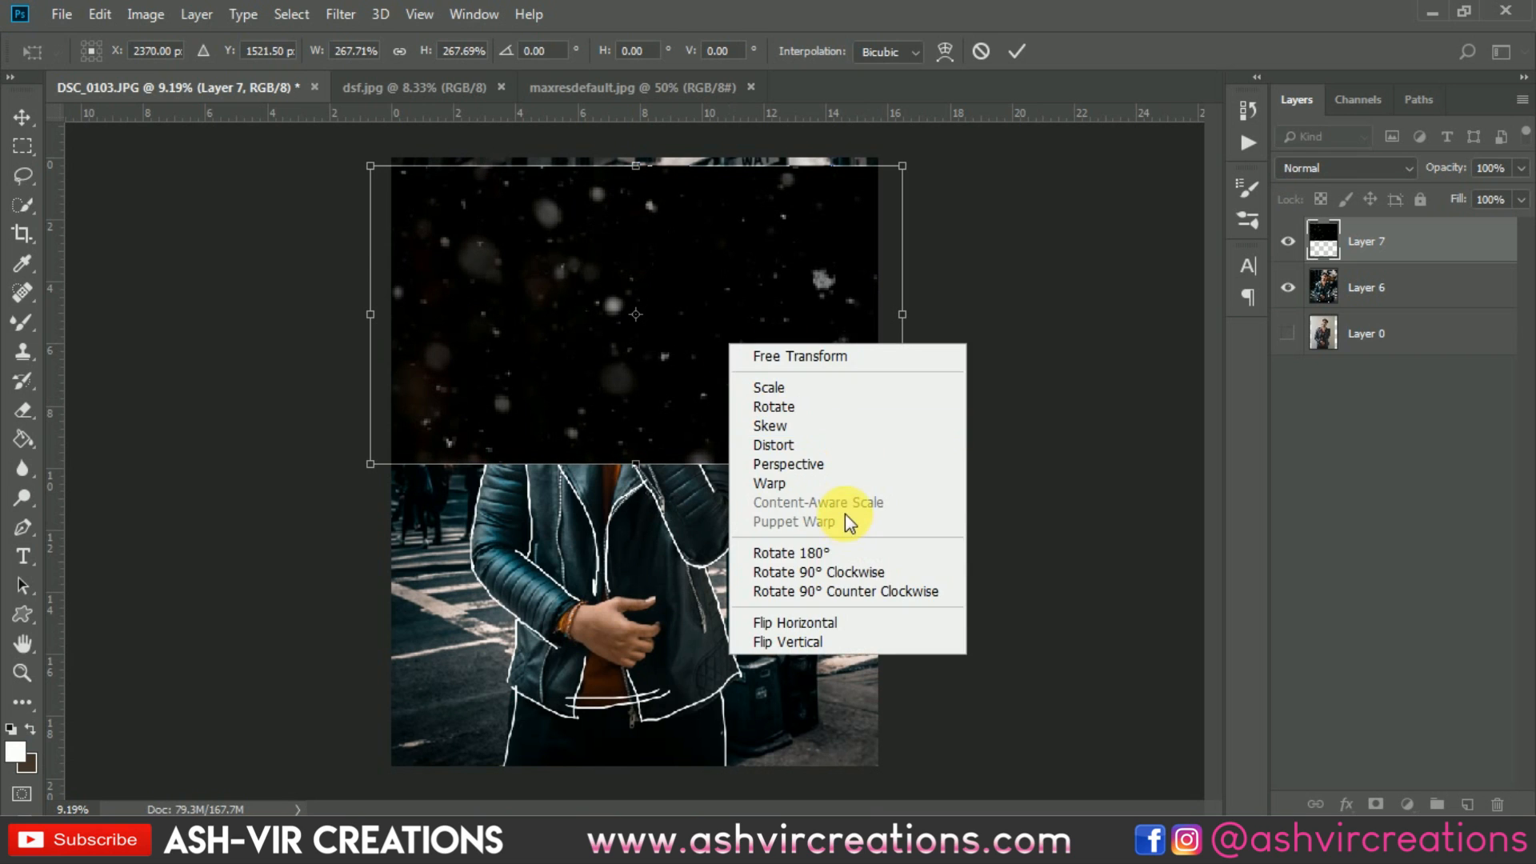
{"action": "left_click", "coordinate": [837, 573]}
{"action": "left_click_drag", "start_coordinate": [757, 380], "coordinate": [650, 366]}
{"action": "left_click_drag", "start_coordinate": [691, 236], "coordinate": [1052, 11]}
{"action": "key", "text": "Return"}
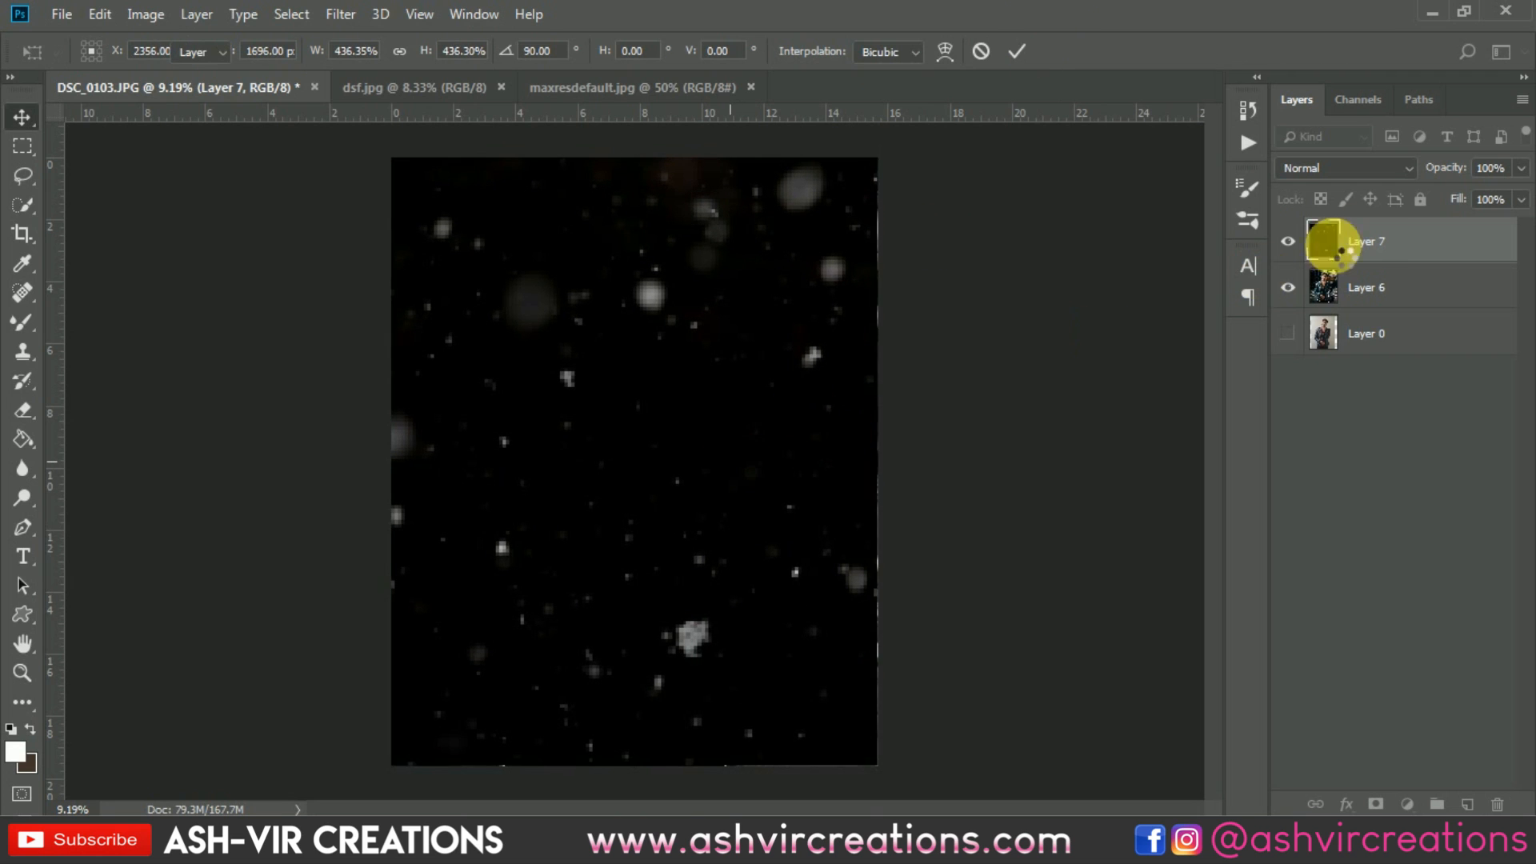
Set the particle layer's blend mode to Screen, reposition it over the picture and compare with it hidden.
{"action": "left_click", "coordinate": [1361, 171]}
{"action": "left_click", "coordinate": [1358, 370]}
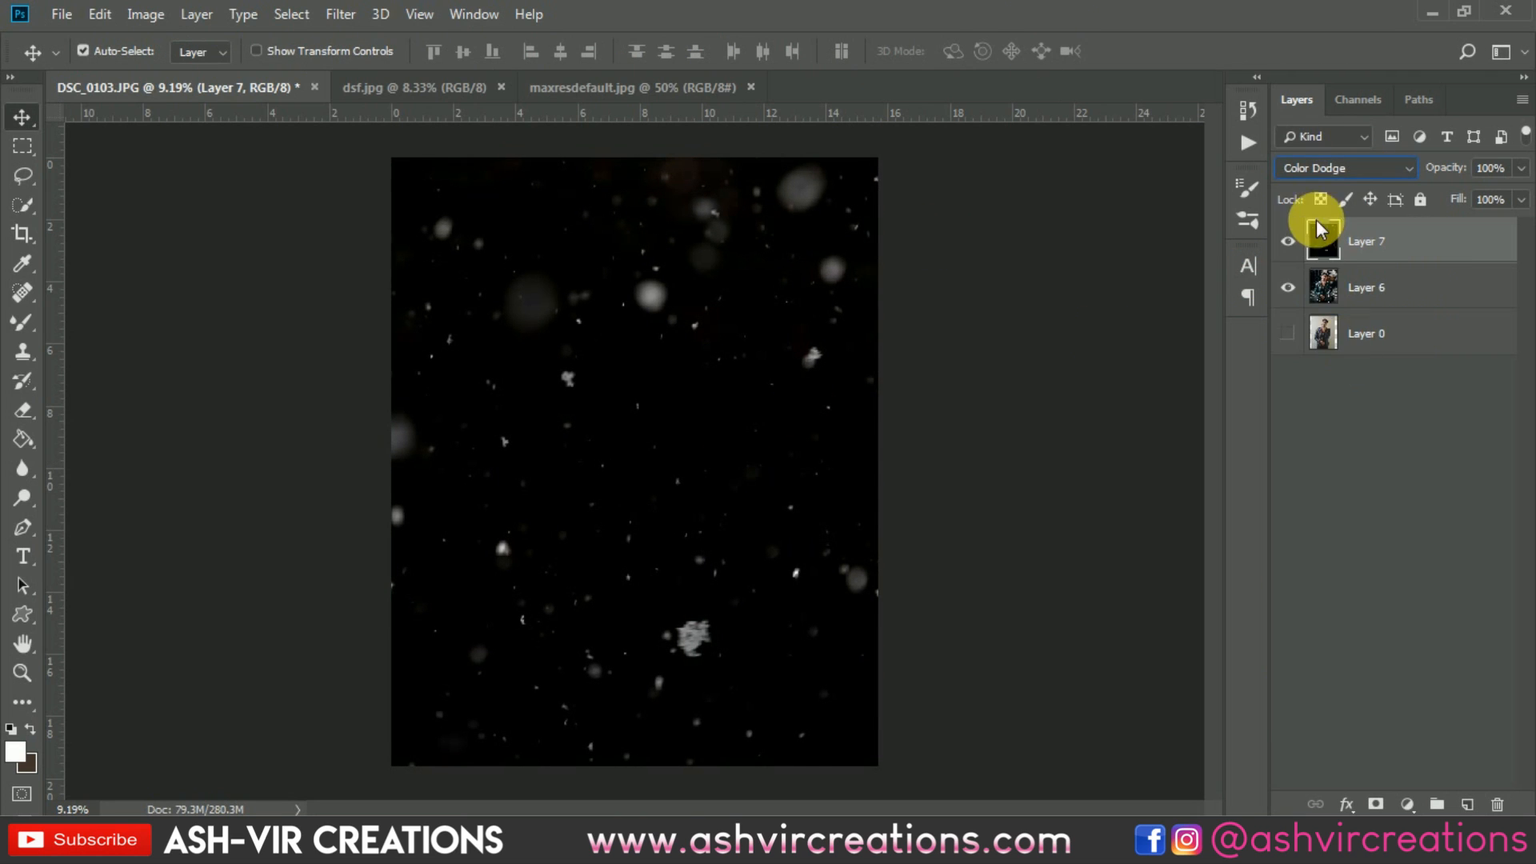
{"action": "left_click", "coordinate": [1316, 172]}
{"action": "left_click", "coordinate": [1300, 346]}
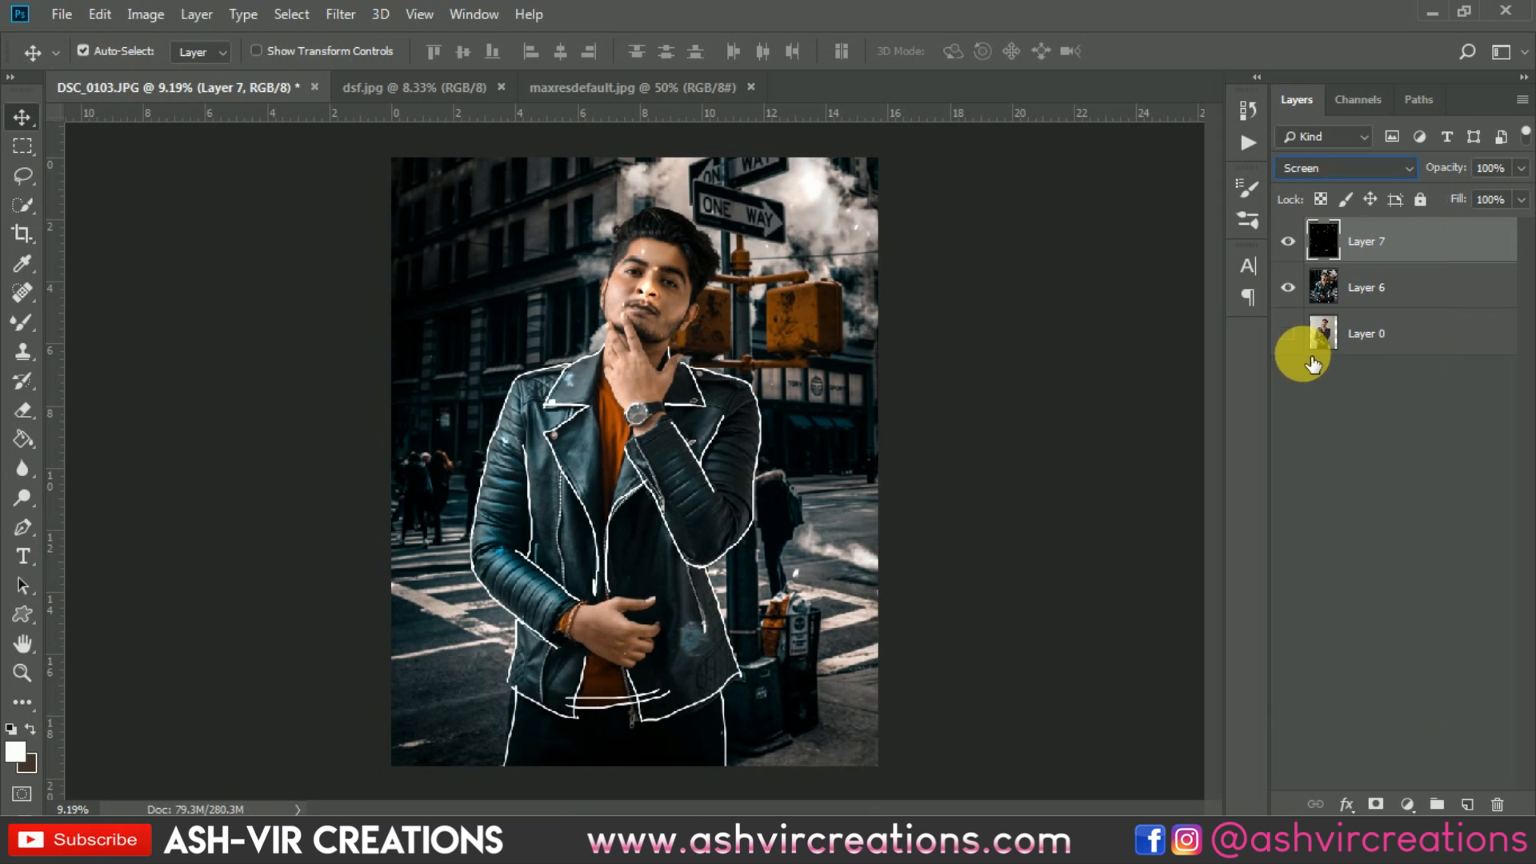
{"action": "left_click_drag", "start_coordinate": [768, 376], "coordinate": [781, 526]}
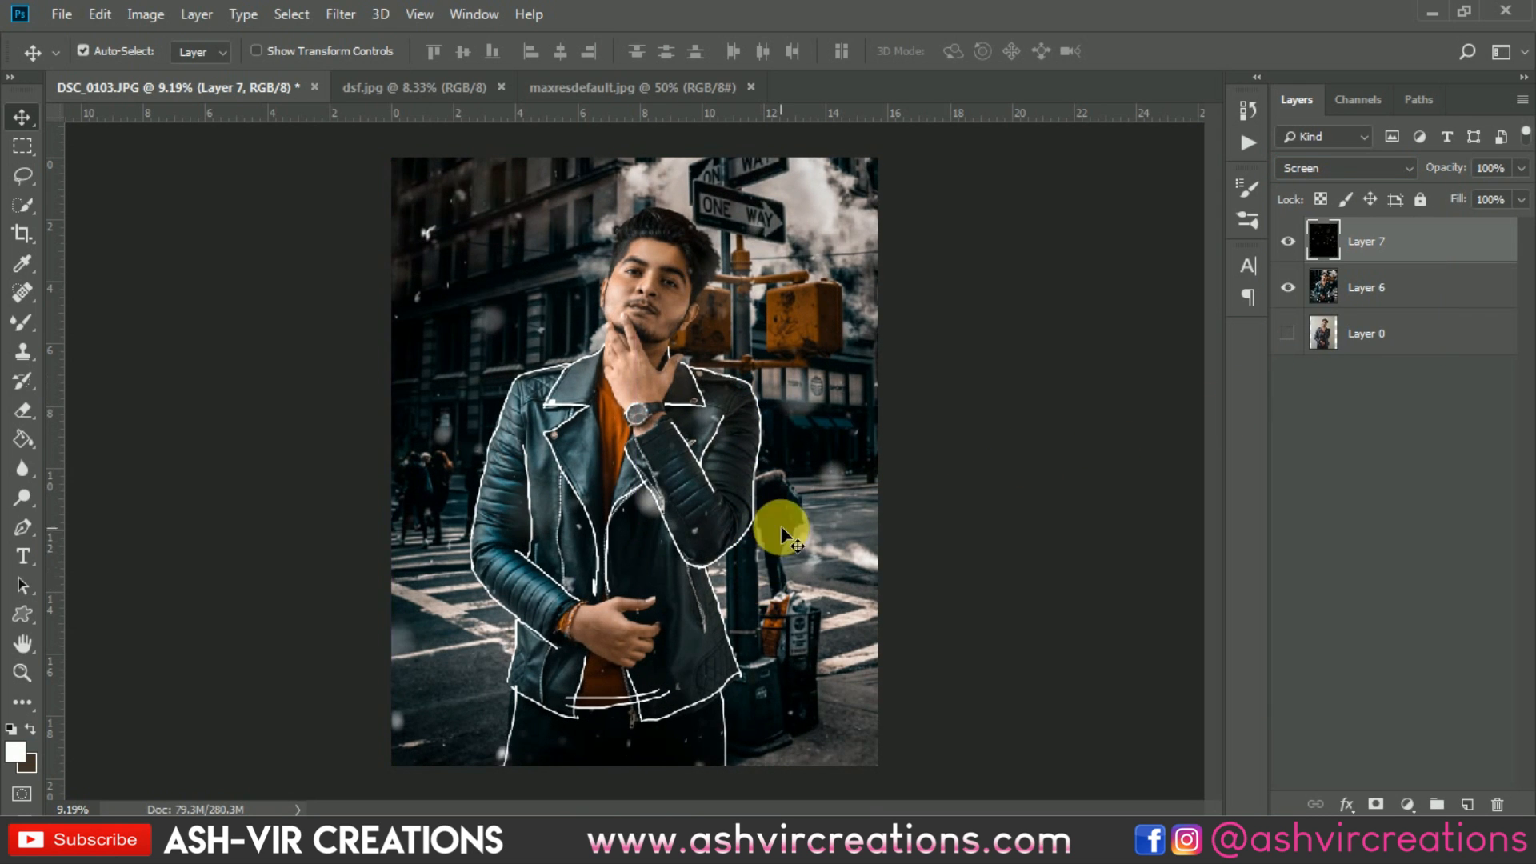
{"action": "scroll", "coordinate": [721, 376], "scroll_direction": "up", "scroll_amount": 3}
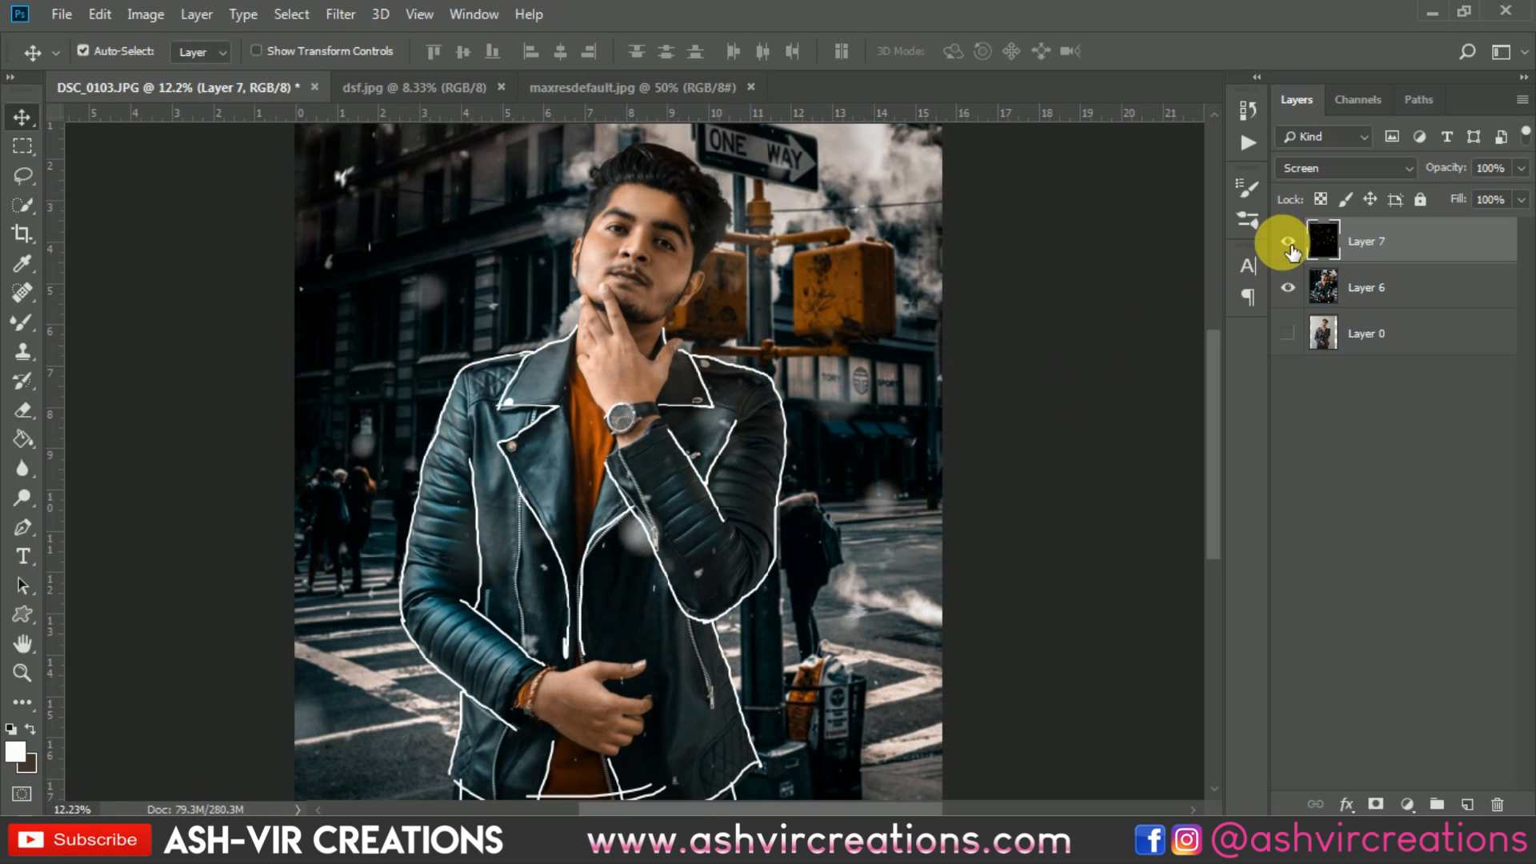
{"action": "left_click", "coordinate": [1288, 241]}
{"action": "left_click", "coordinate": [1288, 242]}
Erase distracting particles over the buildings, jacket, street and face with a soft round 511 px eraser.
{"action": "key", "text": "e"}
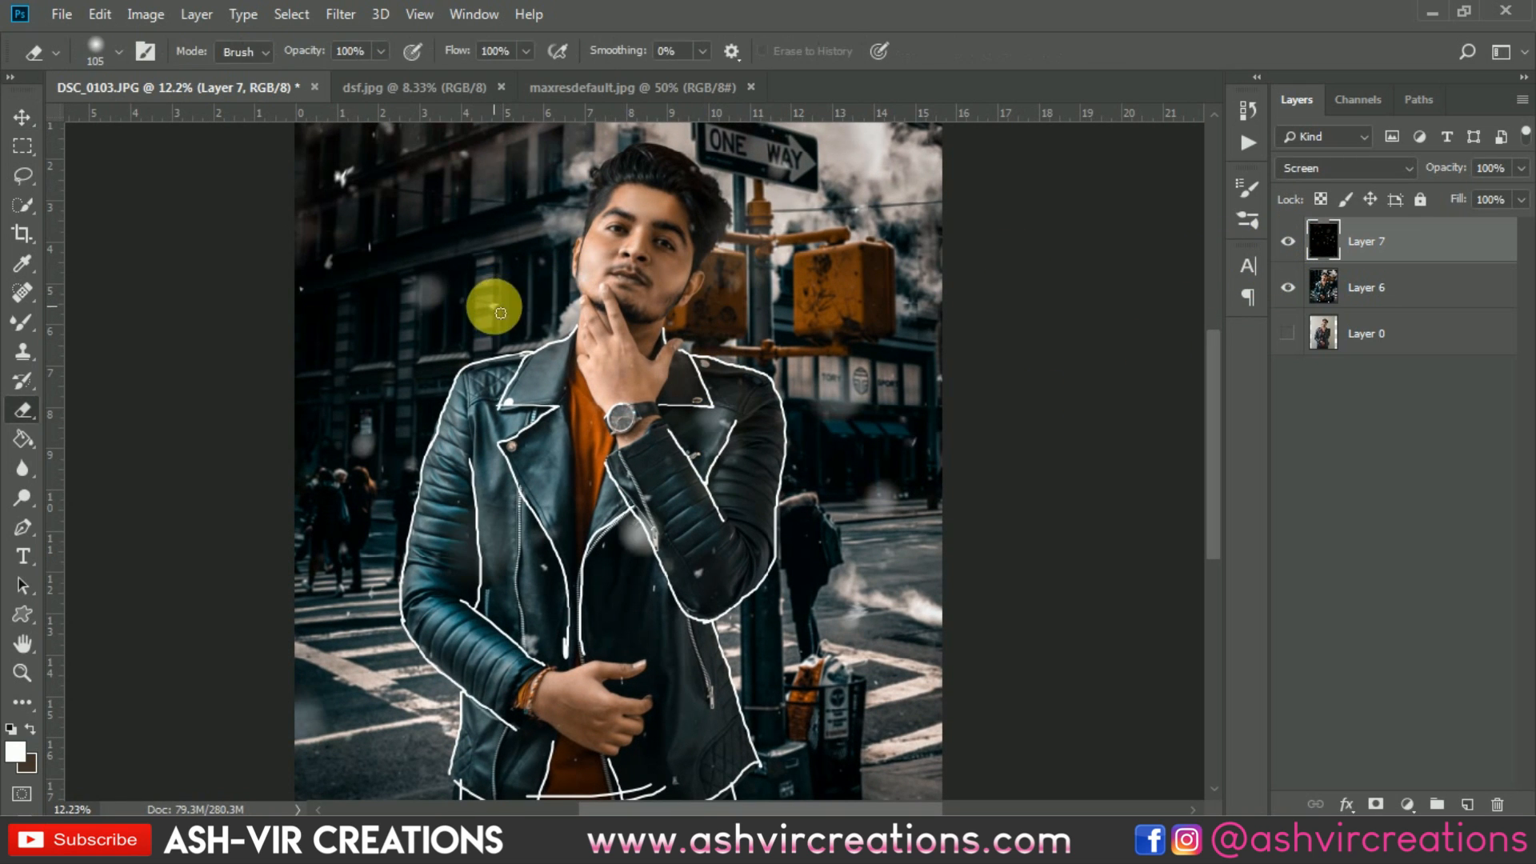
{"action": "right_click", "coordinate": [631, 371]}
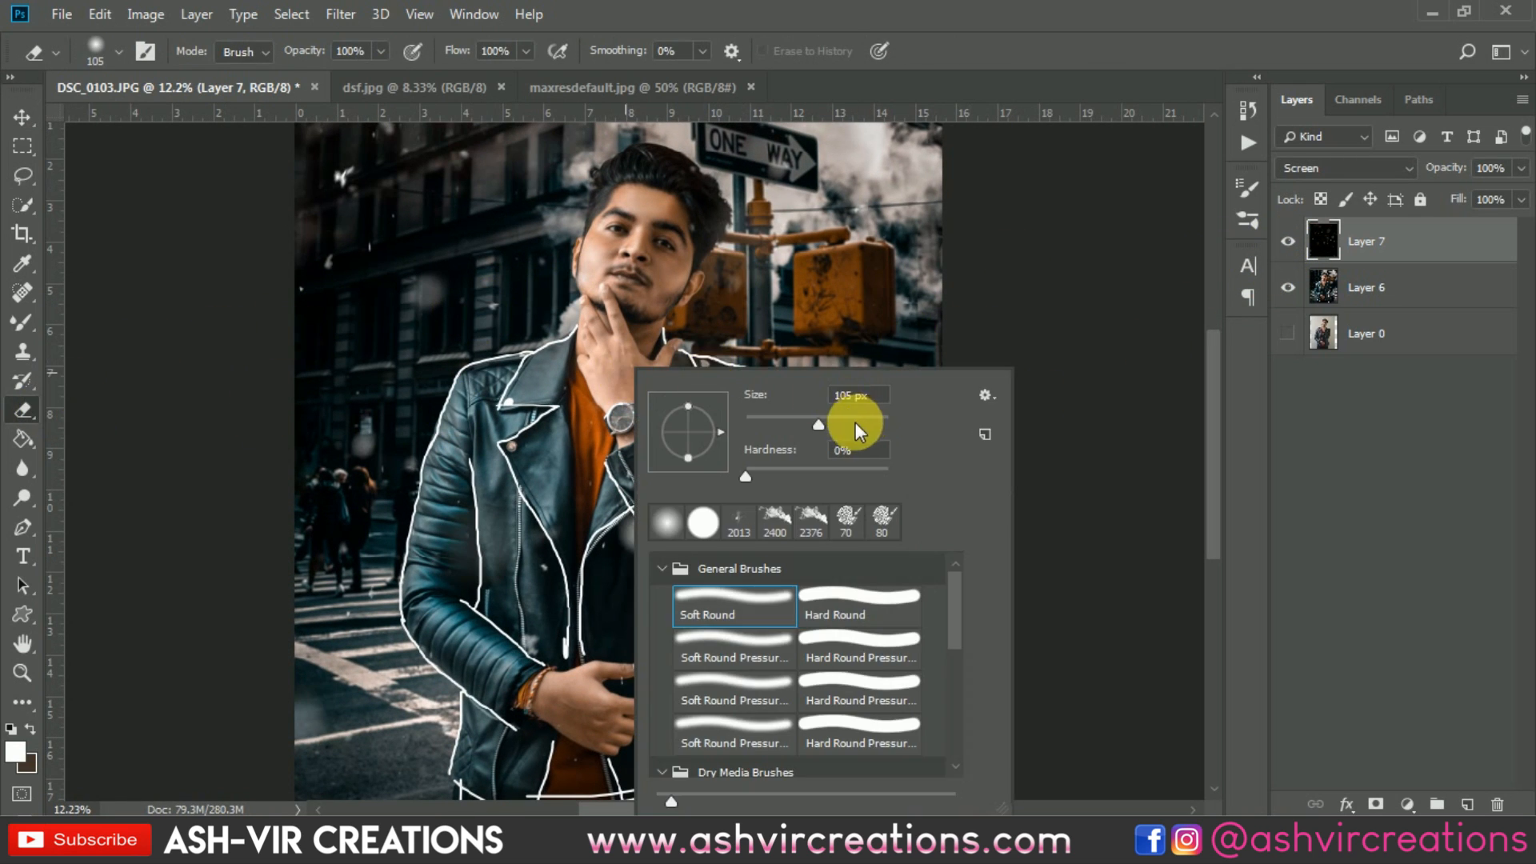
{"action": "left_click", "coordinate": [425, 297]}
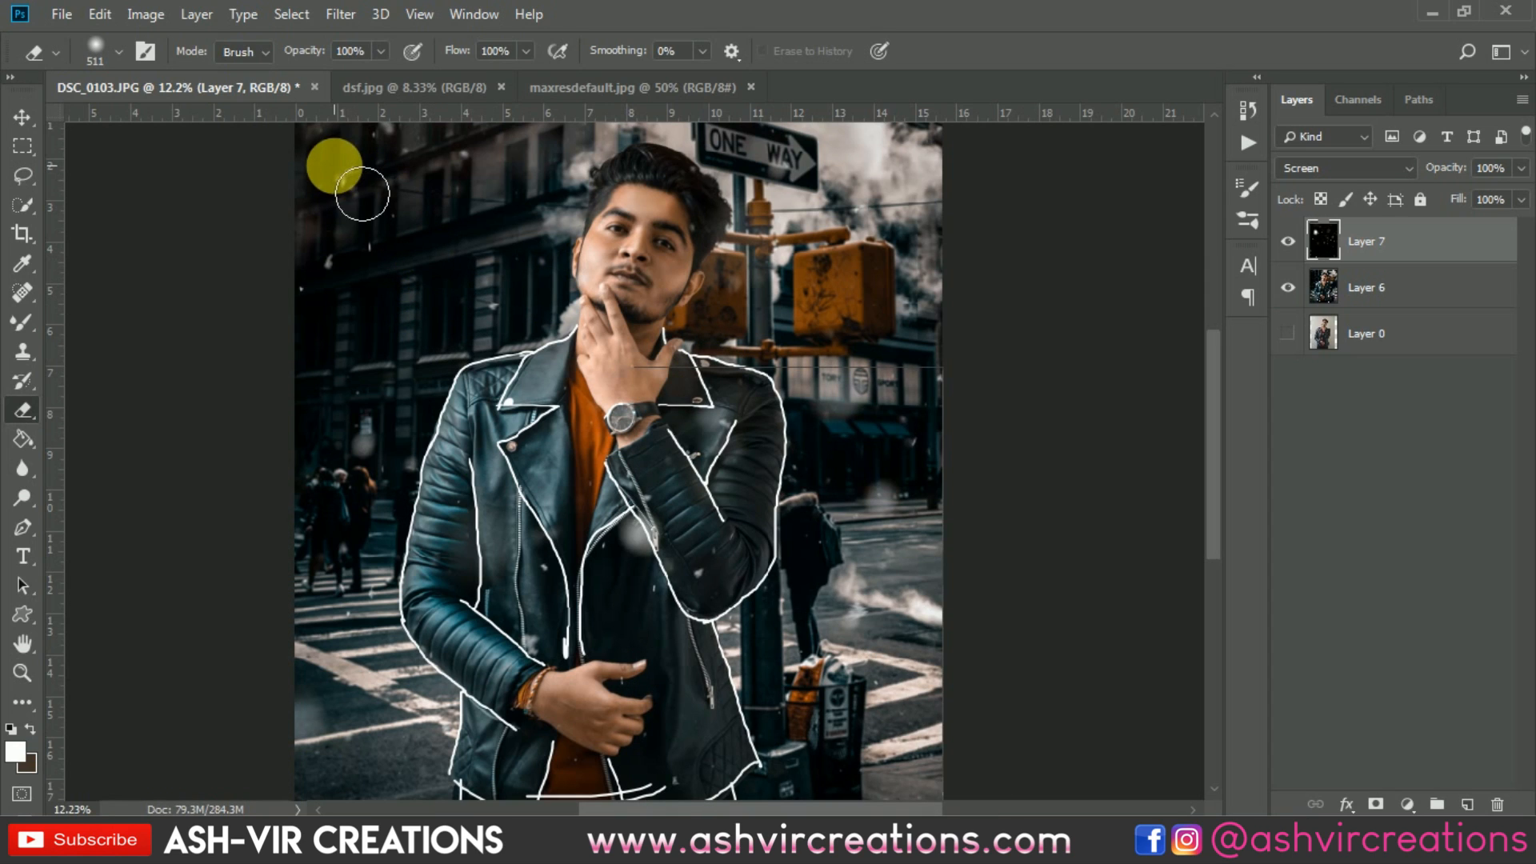
{"action": "mouse_move", "coordinate": [375, 201]}
{"action": "left_mouse_down"}
{"action": "mouse_move", "coordinate": [397, 478]}
{"action": "mouse_move", "coordinate": [553, 335]}
{"action": "mouse_move", "coordinate": [624, 256]}
{"action": "mouse_move", "coordinate": [578, 280]}
{"action": "mouse_move", "coordinate": [629, 232]}
{"action": "mouse_move", "coordinate": [697, 242]}
{"action": "mouse_move", "coordinate": [650, 354]}
{"action": "mouse_move", "coordinate": [732, 245]}
{"action": "mouse_move", "coordinate": [728, 311]}
{"action": "mouse_move", "coordinate": [735, 208]}
{"action": "mouse_move", "coordinate": [677, 187]}
{"action": "mouse_move", "coordinate": [701, 322]}
{"action": "mouse_move", "coordinate": [713, 292]}
{"action": "mouse_move", "coordinate": [693, 362]}
{"action": "mouse_move", "coordinate": [758, 313]}
{"action": "mouse_move", "coordinate": [621, 303]}
{"action": "mouse_move", "coordinate": [630, 389]}
{"action": "mouse_move", "coordinate": [656, 373]}
{"action": "mouse_move", "coordinate": [664, 568]}
{"action": "mouse_move", "coordinate": [768, 496]}
{"action": "mouse_move", "coordinate": [752, 430]}
{"action": "mouse_move", "coordinate": [745, 487]}
{"action": "mouse_move", "coordinate": [825, 501]}
{"action": "mouse_move", "coordinate": [898, 542]}
{"action": "mouse_move", "coordinate": [905, 516]}
{"action": "mouse_move", "coordinate": [920, 547]}
{"action": "mouse_move", "coordinate": [916, 524]}
{"action": "mouse_move", "coordinate": [886, 642]}
{"action": "left_mouse_up"}
{"action": "left_click_drag", "start_coordinate": [565, 663], "coordinate": [708, 493]}
{"action": "mouse_move", "coordinate": [460, 594]}
{"action": "left_mouse_down"}
{"action": "mouse_move", "coordinate": [490, 676]}
{"action": "mouse_move", "coordinate": [606, 712]}
{"action": "mouse_move", "coordinate": [830, 744]}
{"action": "mouse_move", "coordinate": [853, 720]}
{"action": "mouse_move", "coordinate": [848, 739]}
{"action": "left_mouse_up"}
{"action": "left_click_drag", "start_coordinate": [898, 512], "coordinate": [895, 769]}
{"action": "mouse_move", "coordinate": [745, 340]}
{"action": "left_mouse_down"}
{"action": "mouse_move", "coordinate": [774, 285]}
{"action": "mouse_move", "coordinate": [826, 343]}
{"action": "mouse_move", "coordinate": [810, 321]}
{"action": "mouse_move", "coordinate": [656, 673]}
{"action": "mouse_move", "coordinate": [688, 617]}
{"action": "mouse_move", "coordinate": [616, 658]}
{"action": "left_mouse_up"}
{"action": "mouse_move", "coordinate": [703, 544]}
{"action": "left_mouse_down"}
{"action": "mouse_move", "coordinate": [707, 739]}
{"action": "mouse_move", "coordinate": [683, 698]}
{"action": "mouse_move", "coordinate": [700, 561]}
{"action": "left_mouse_up"}
{"action": "scroll", "coordinate": [715, 533], "scroll_direction": "down", "scroll_amount": 4}
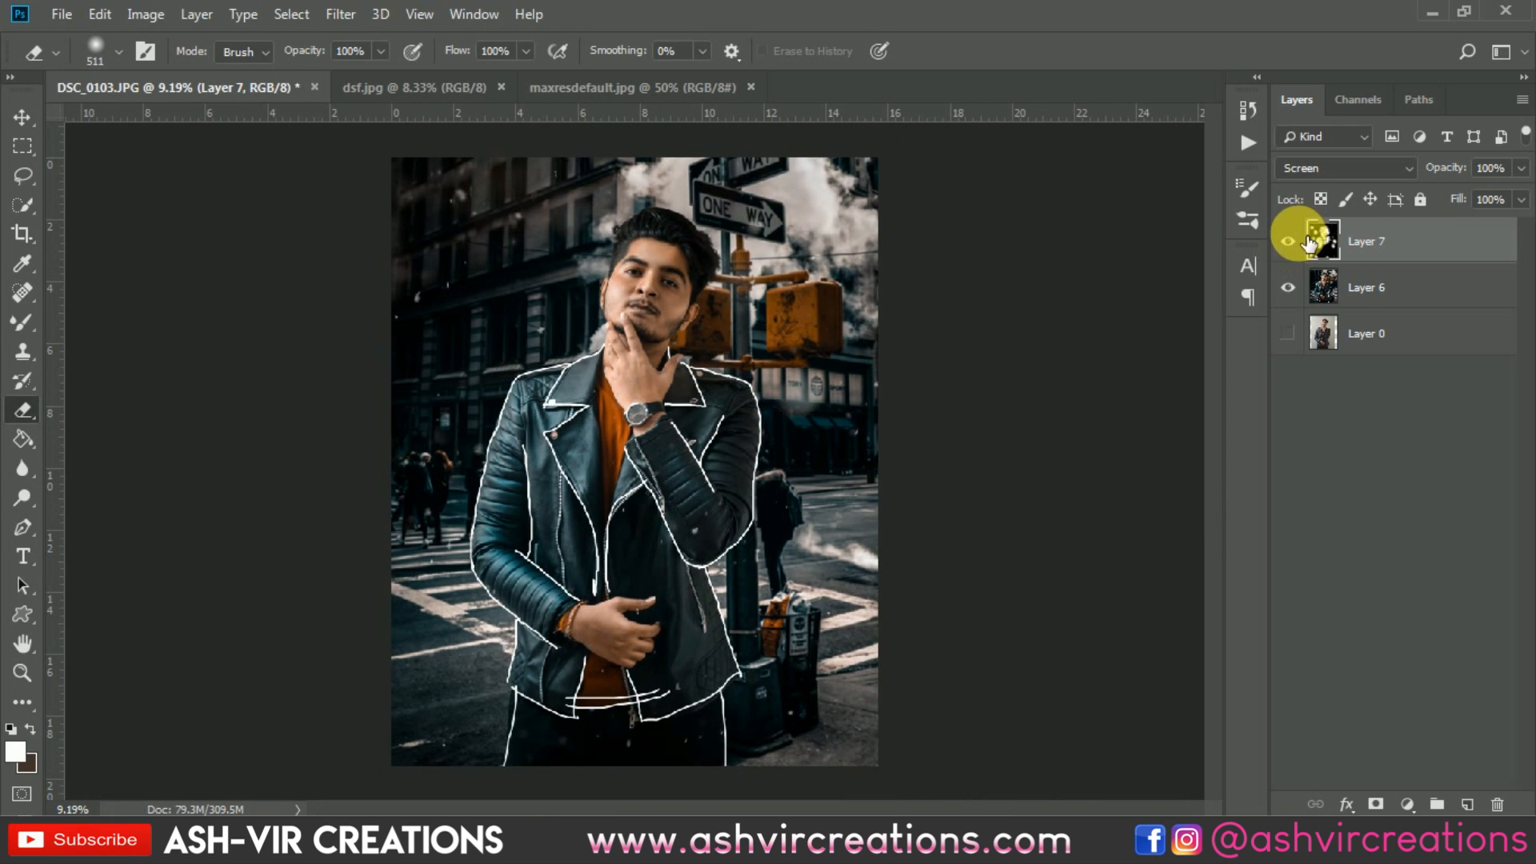
{"action": "mouse_move", "coordinate": [864, 383]}
{"action": "left_mouse_down"}
{"action": "mouse_move", "coordinate": [820, 407]}
{"action": "mouse_move", "coordinate": [840, 415]}
{"action": "mouse_move", "coordinate": [796, 418]}
{"action": "mouse_move", "coordinate": [762, 318]}
{"action": "mouse_move", "coordinate": [722, 313]}
{"action": "mouse_move", "coordinate": [760, 300]}
{"action": "mouse_move", "coordinate": [723, 273]}
{"action": "mouse_move", "coordinate": [691, 266]}
{"action": "left_mouse_up"}
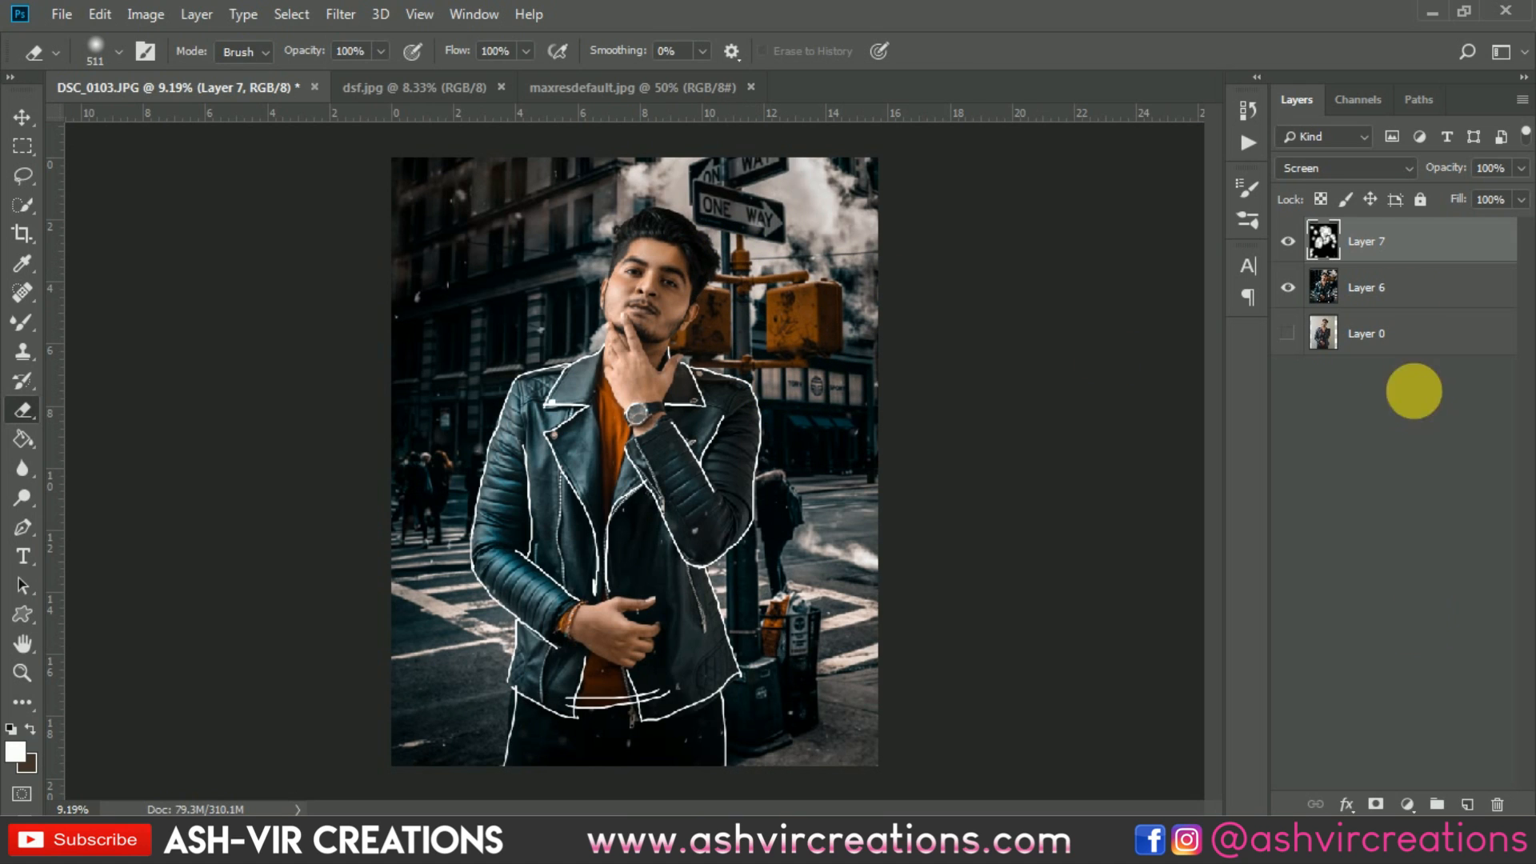
Add a Curves adjustment layer, anchor the shadows and highlights, and lift the black point slightly for a faded look.
{"action": "left_click", "coordinate": [1407, 805]}
{"action": "left_click", "coordinate": [1406, 517]}
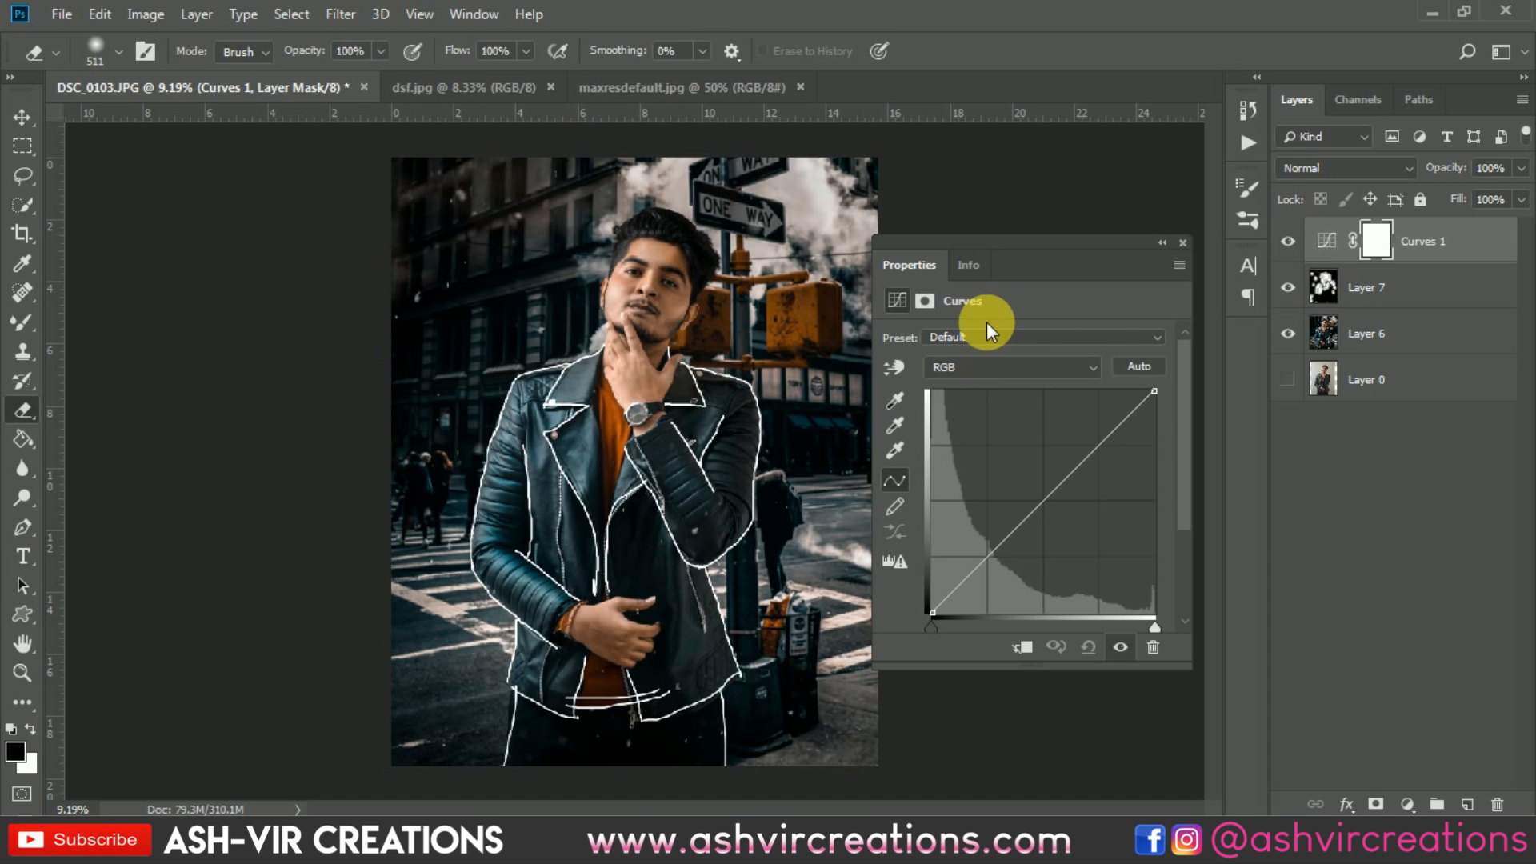
{"action": "left_click", "coordinate": [985, 555]}
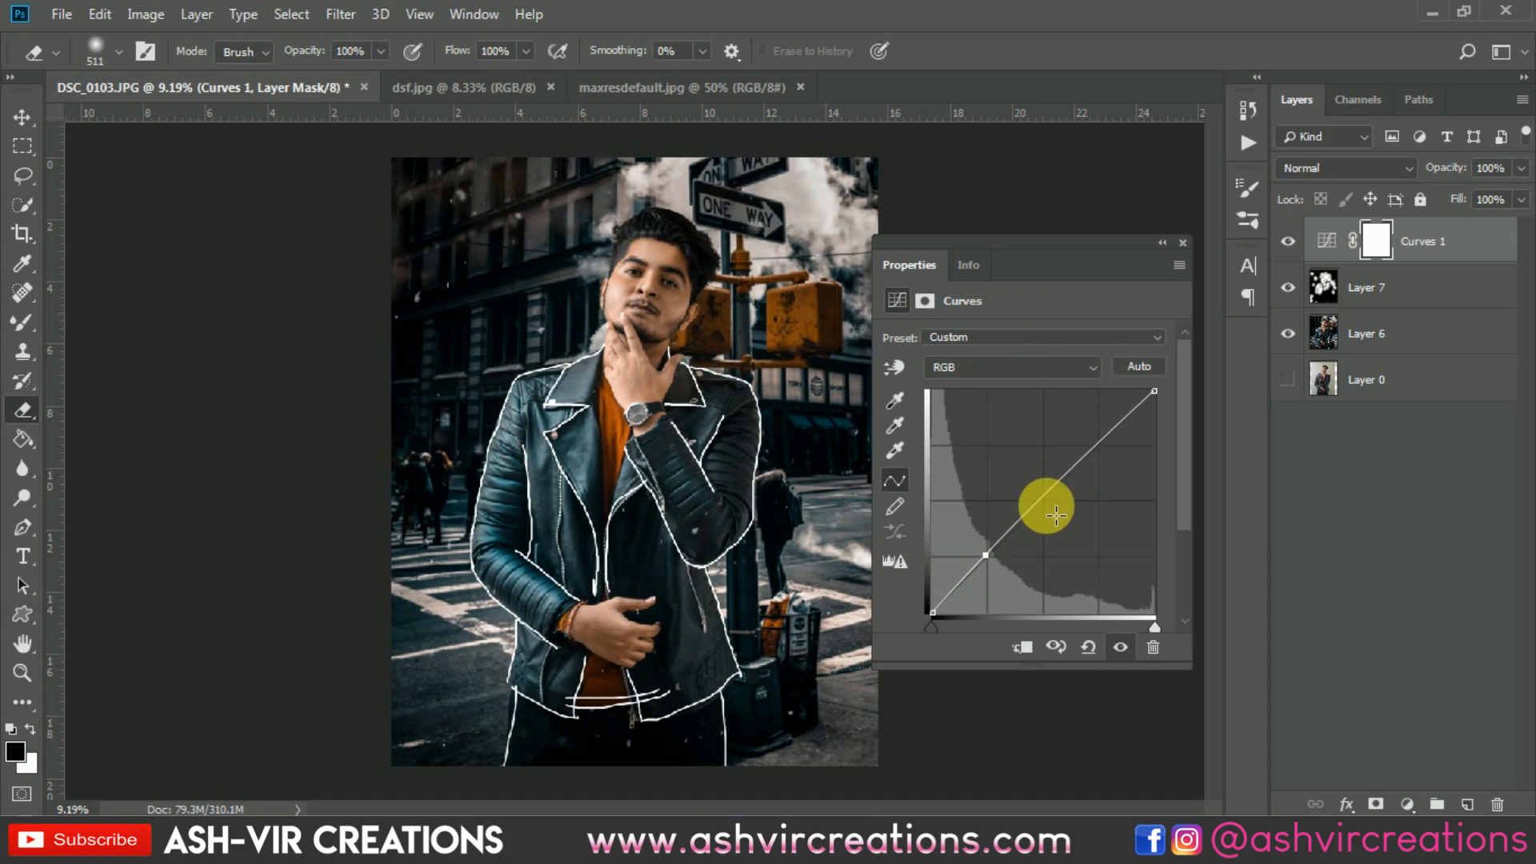
{"action": "left_click", "coordinate": [1095, 446]}
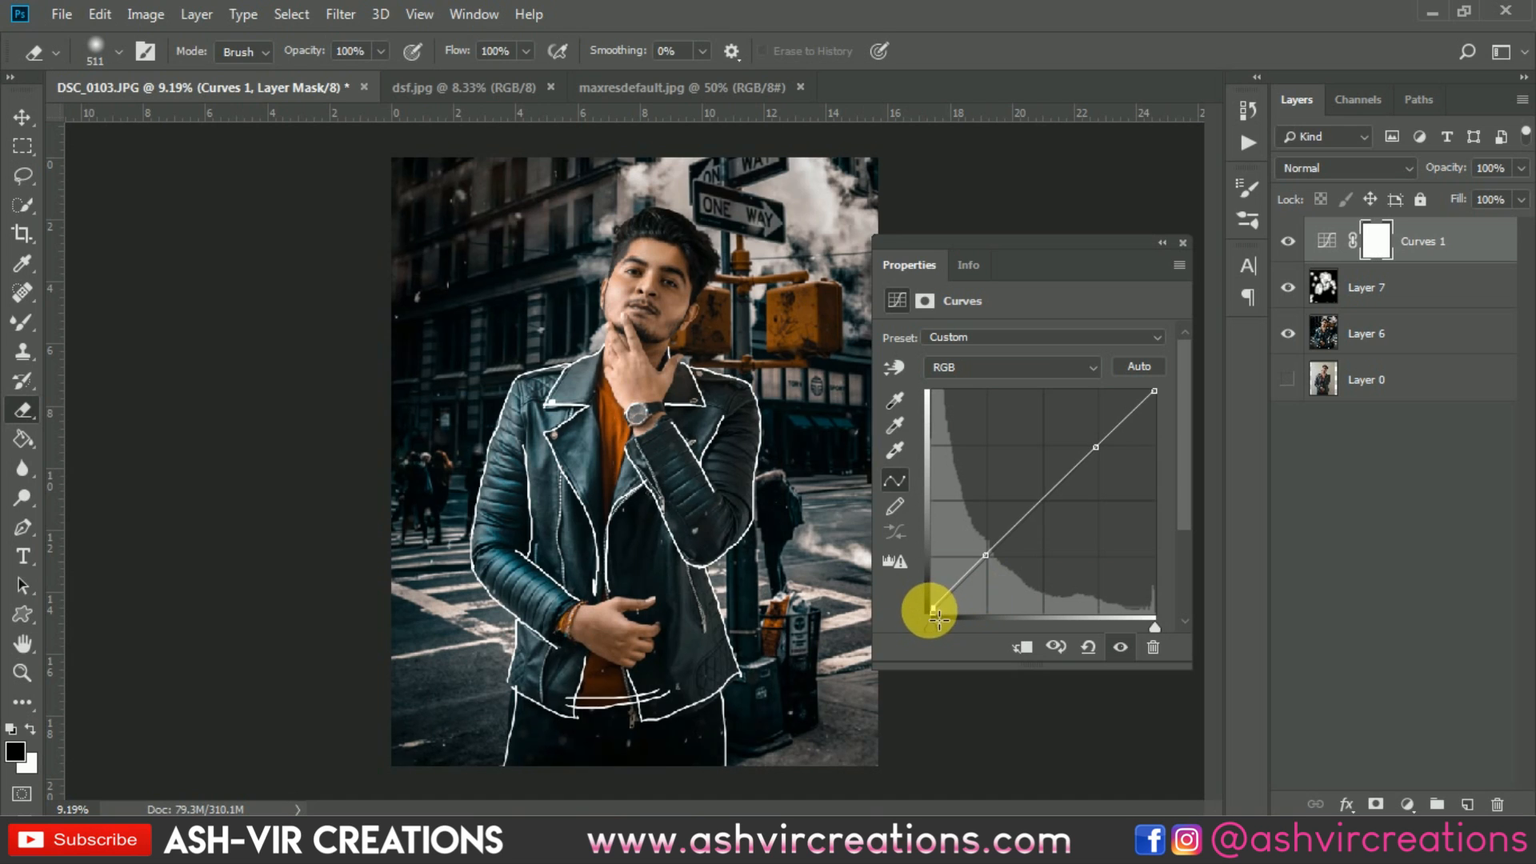
{"action": "left_click_drag", "start_coordinate": [938, 617], "coordinate": [933, 610]}
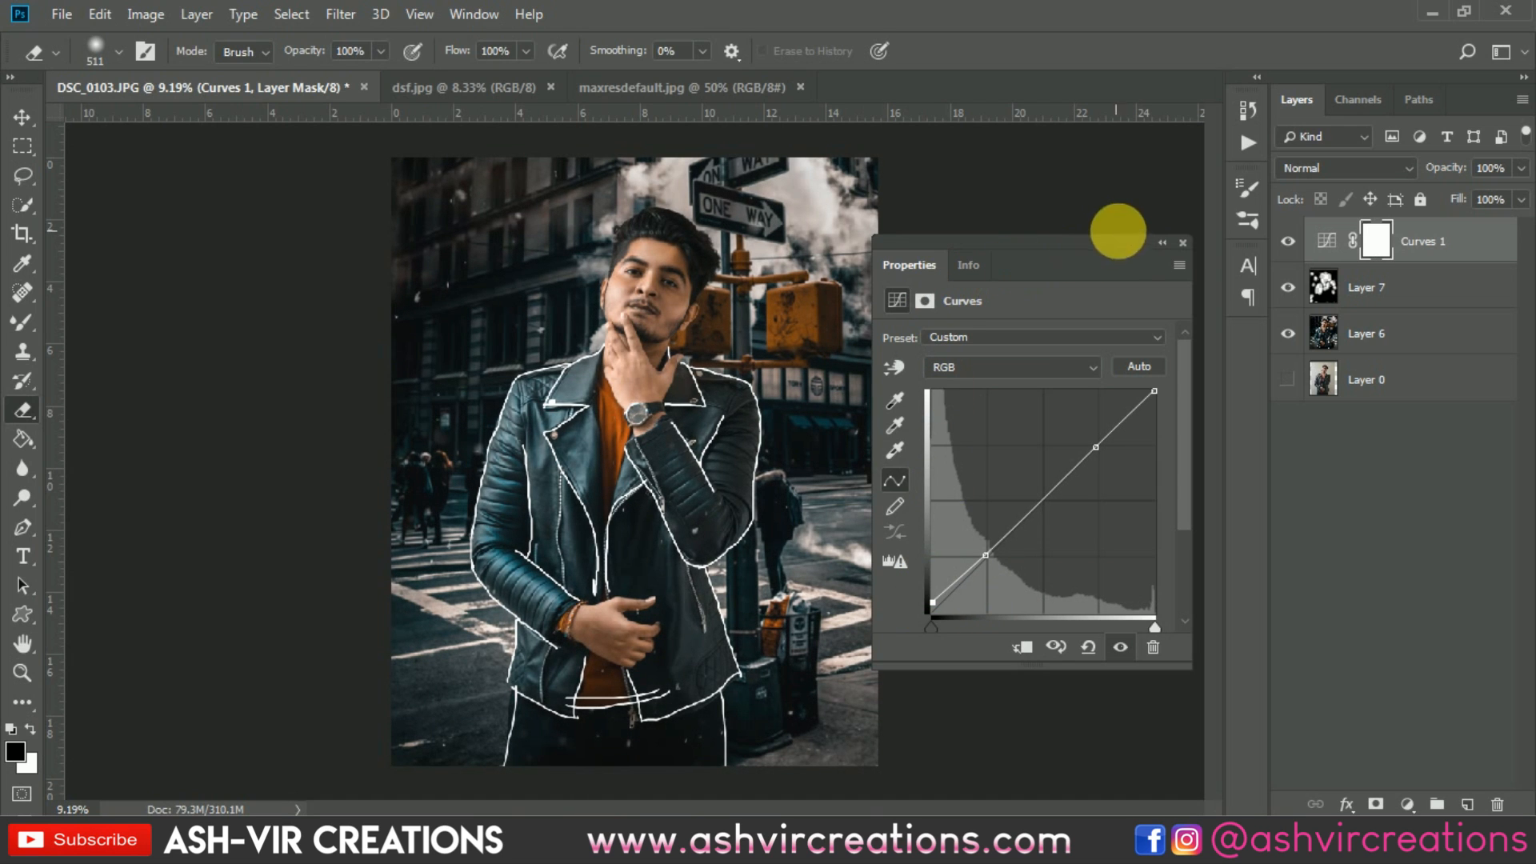
{"action": "left_click", "coordinate": [1186, 243]}
Merge the Curves adjustment, particle layer and composite into one layer, and compare the result with the original photo.
{"action": "left_click", "coordinate": [1396, 319], "text": "shift"}
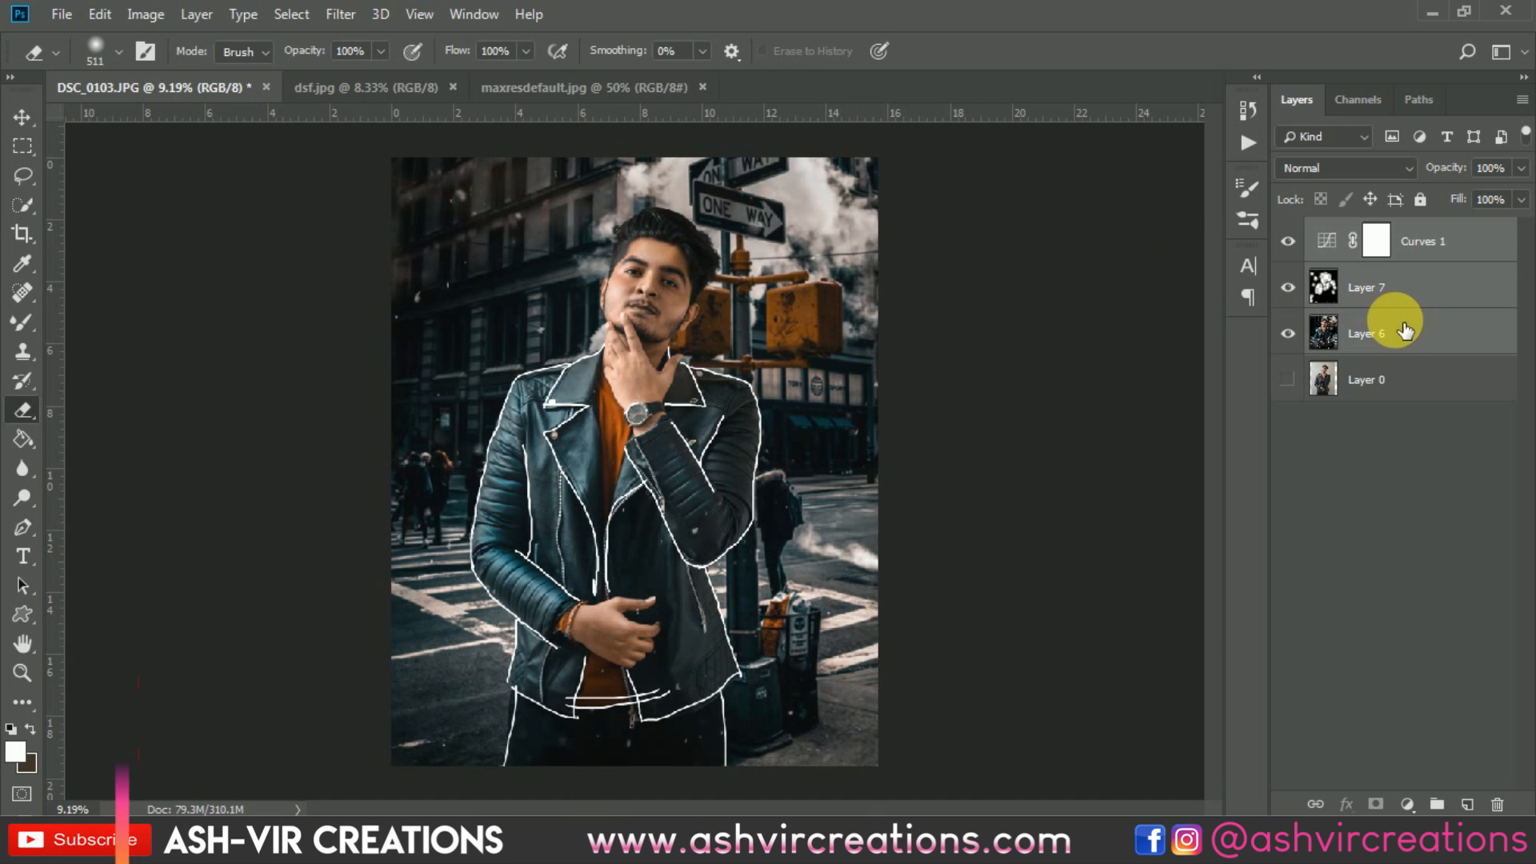
{"action": "key", "text": "ctrl+e"}
{"action": "left_click", "coordinate": [1288, 287]}
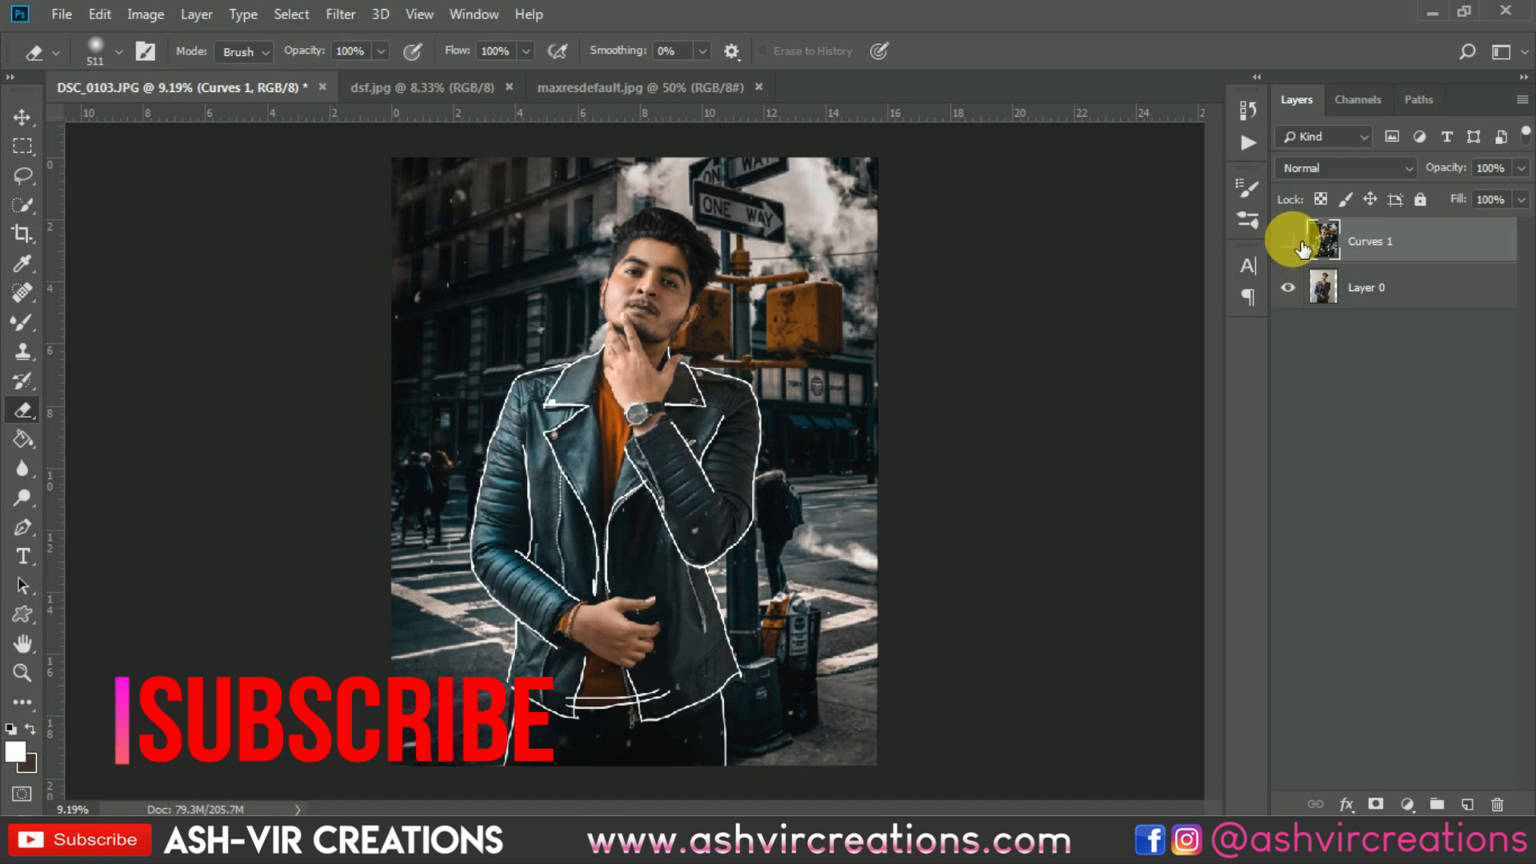
{"action": "left_click", "coordinate": [1288, 240]}
{"action": "left_click", "coordinate": [1288, 241]}
{"action": "scroll", "coordinate": [866, 324], "scroll_direction": "up", "scroll_amount": 5}
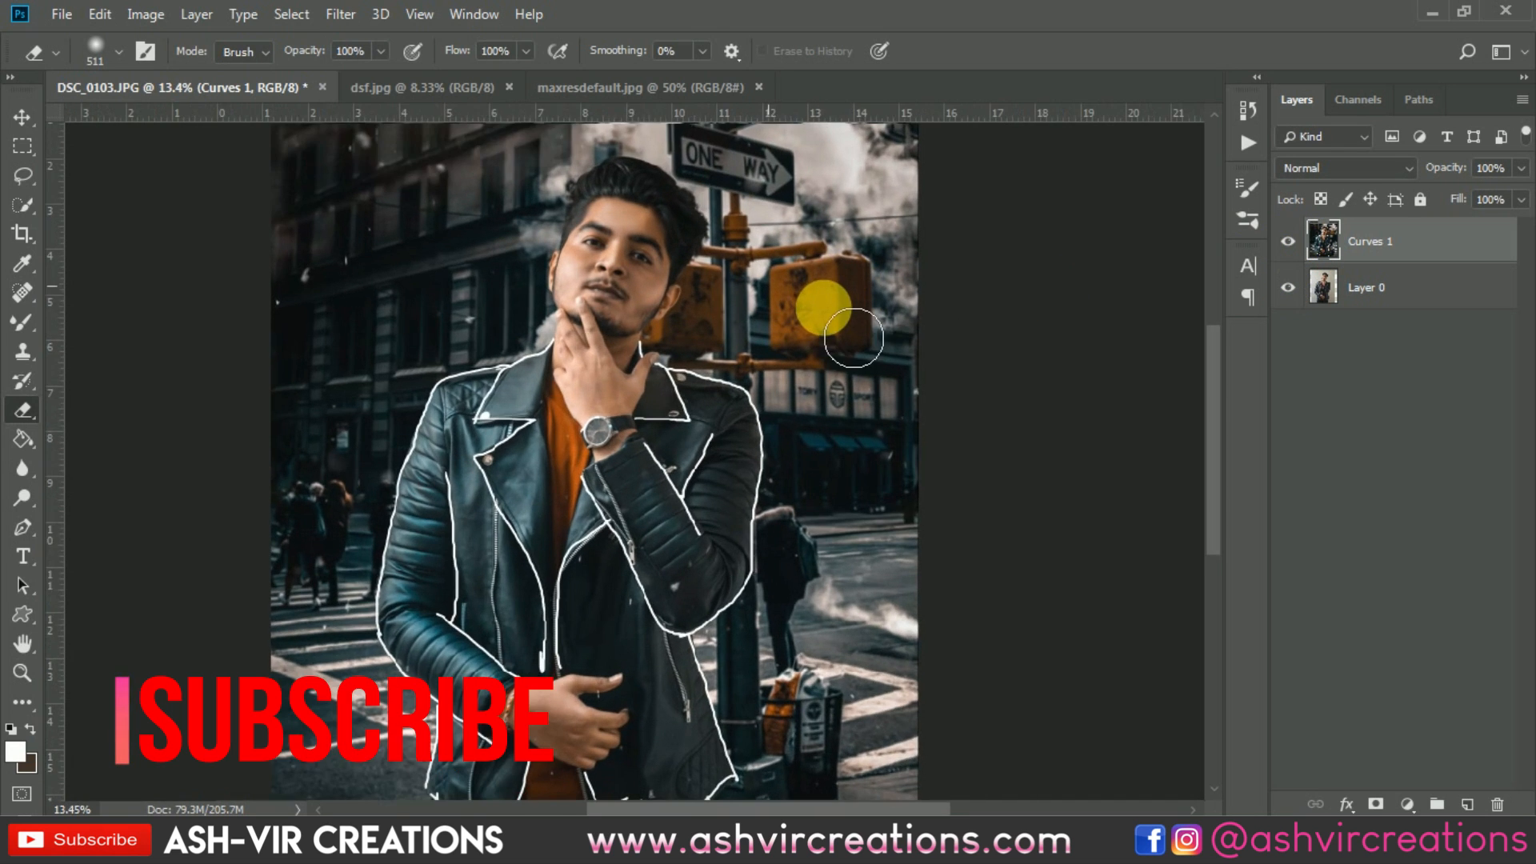
{"action": "left_click_drag", "start_coordinate": [824, 280], "coordinate": [977, 360]}
{"action": "key", "text": "v"}
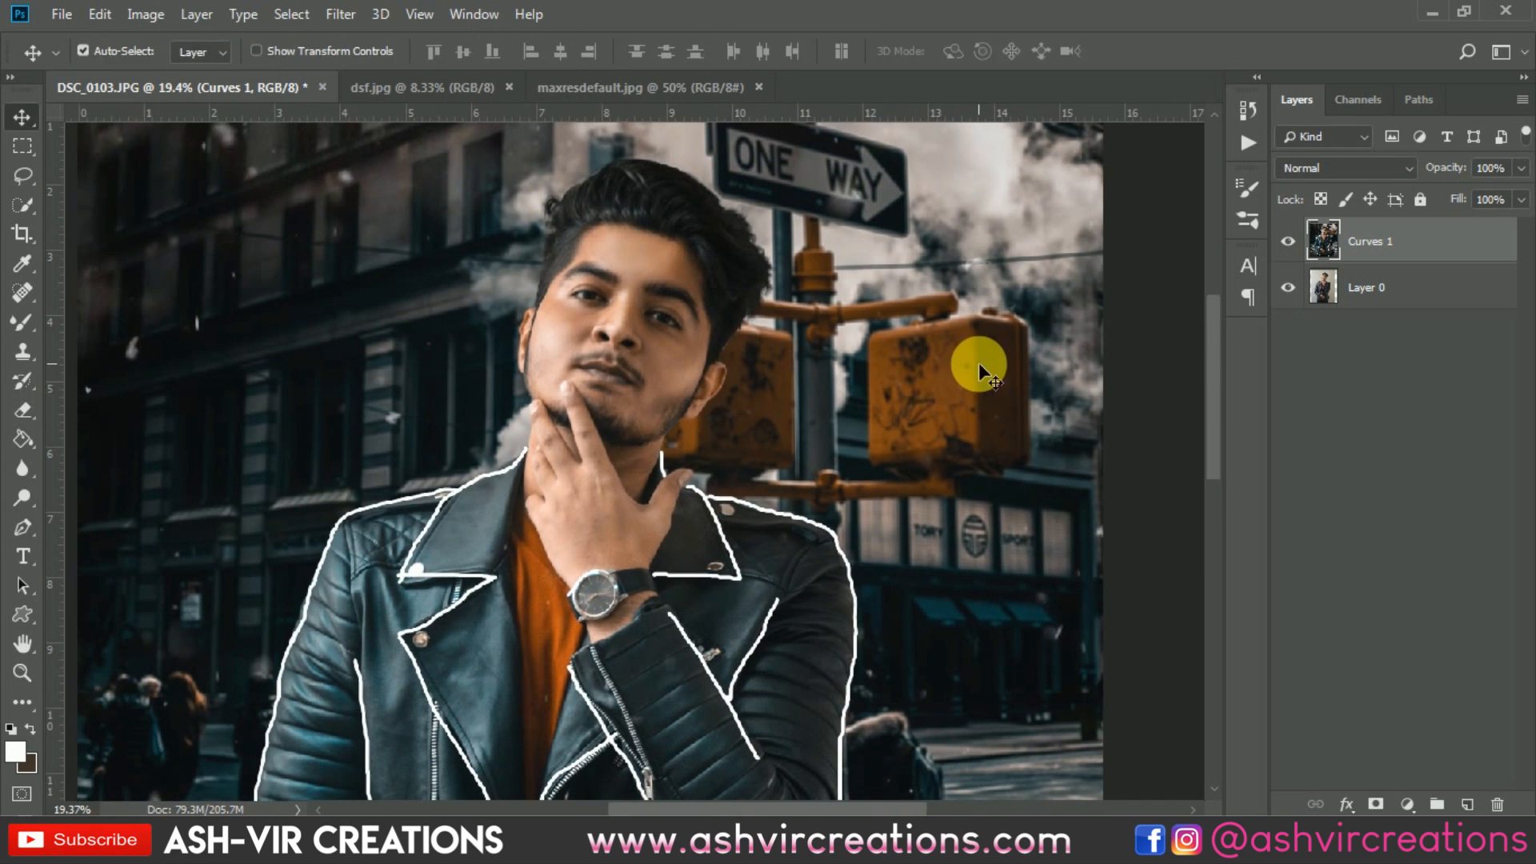
{"action": "scroll", "coordinate": [929, 349], "scroll_direction": "down", "scroll_amount": 2}
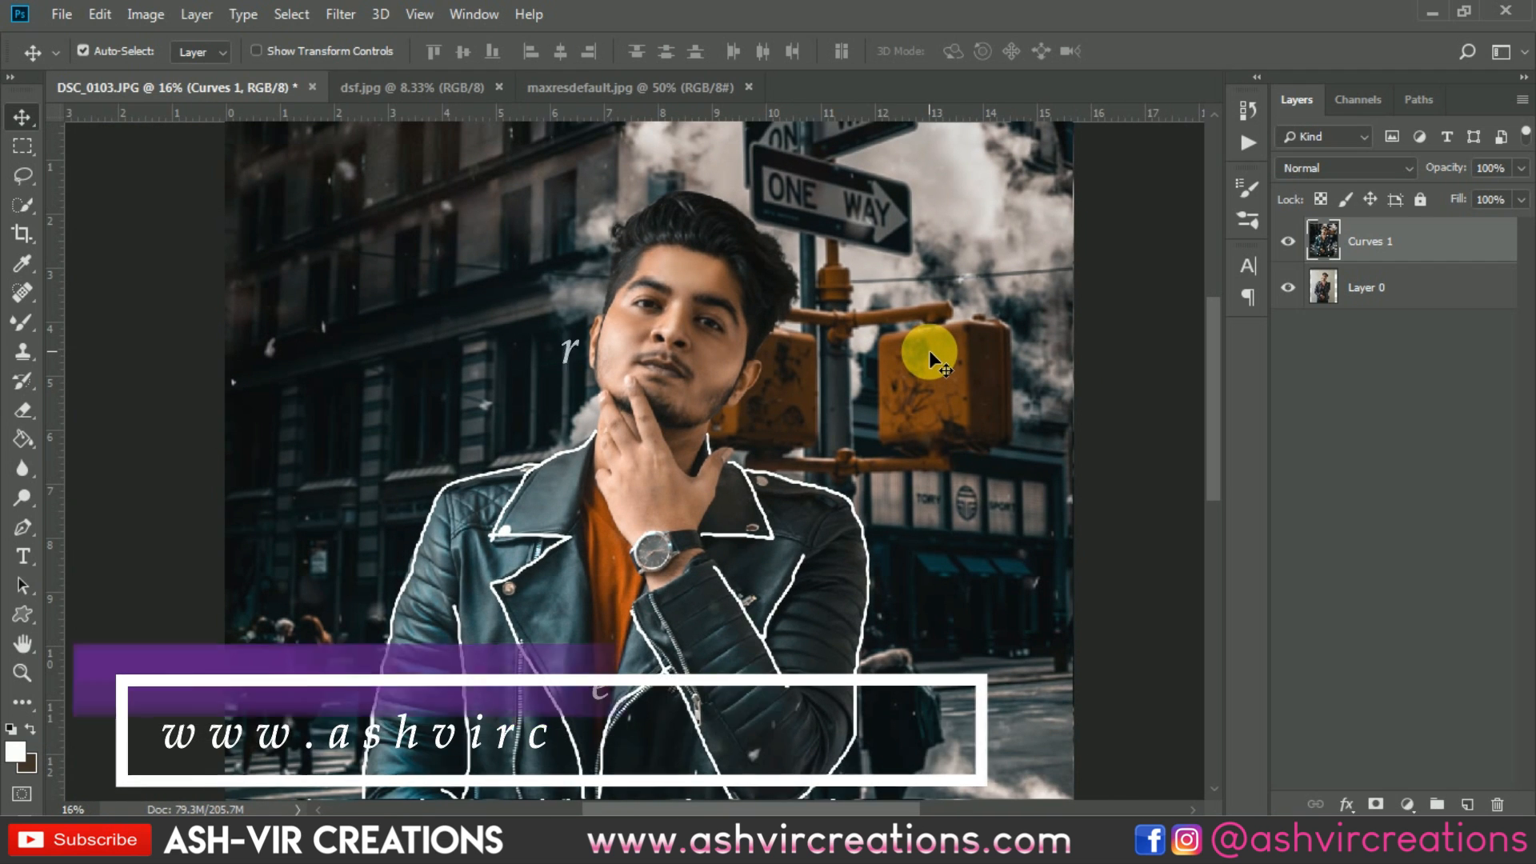